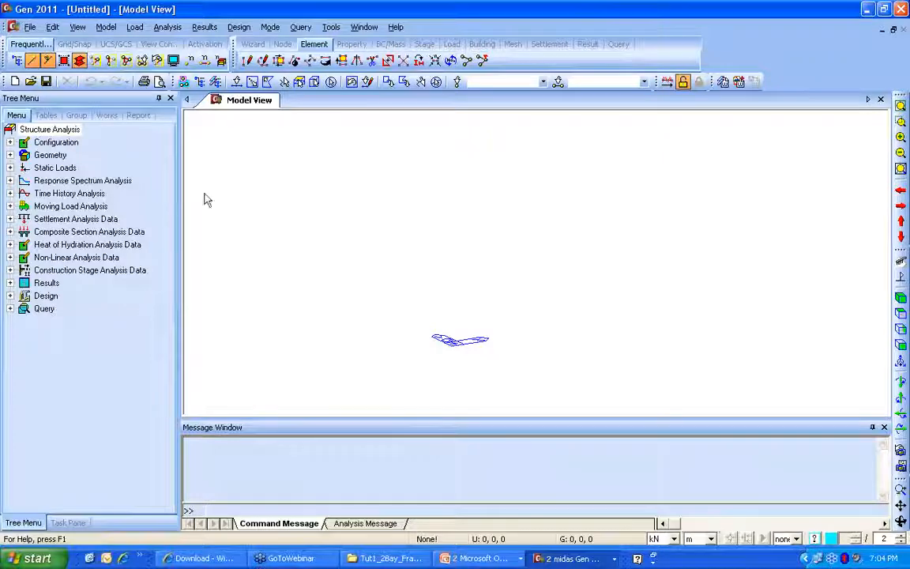
- Open the Extrude Elements settings by entering the command e, look over their options, and close them
click(30, 26)
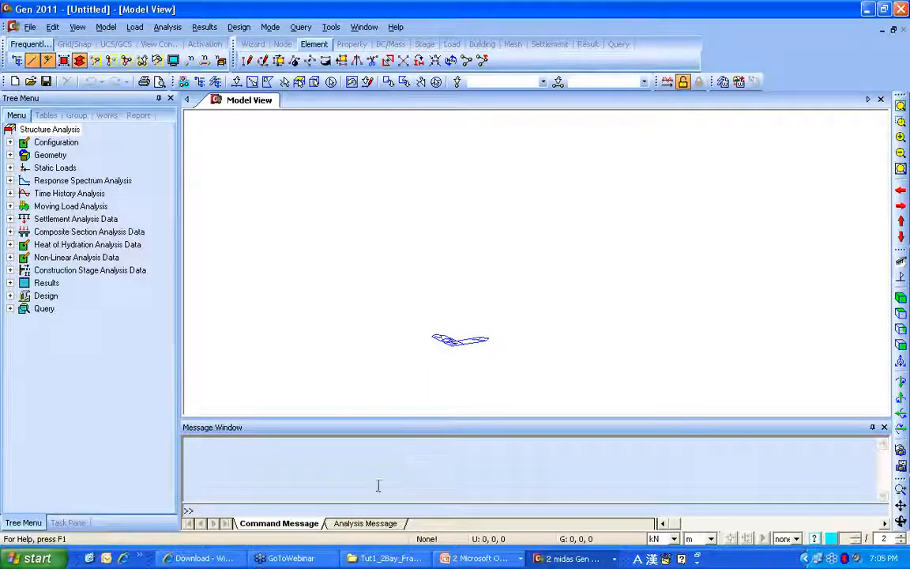
click(343, 511)
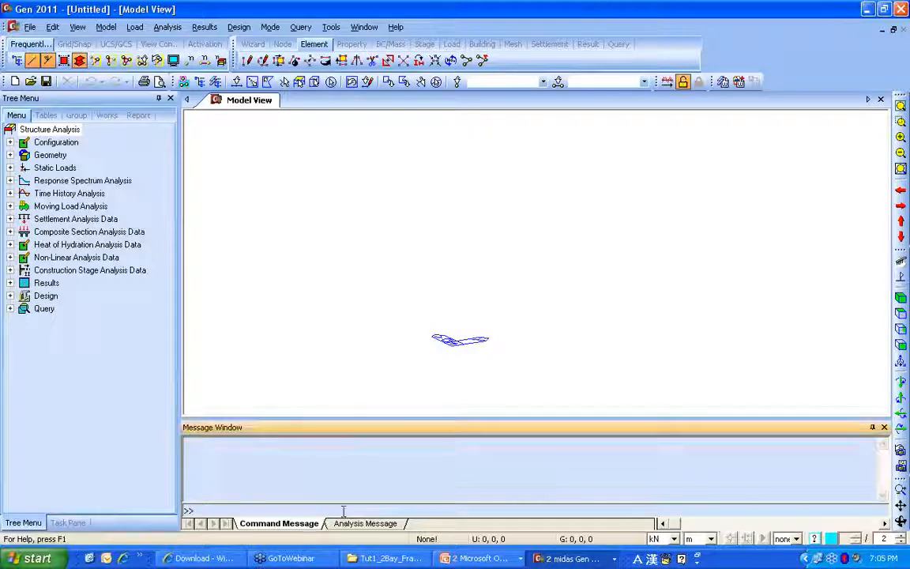
text(e)
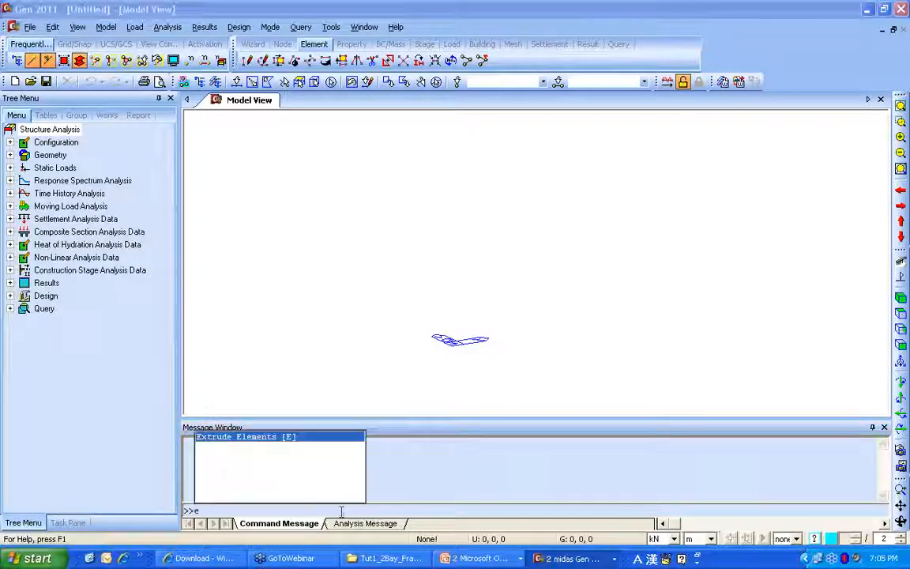
key(Return)
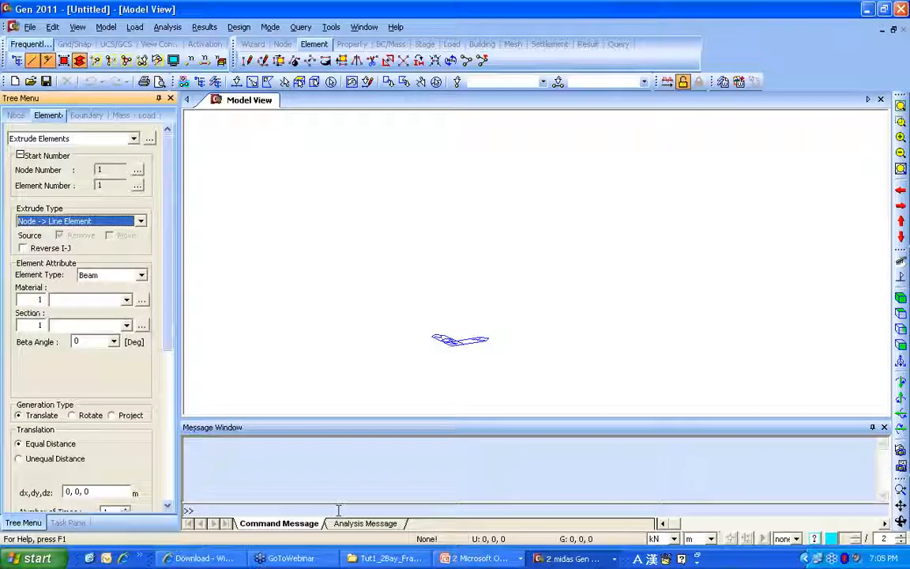
scroll(168, 342, down, 5)
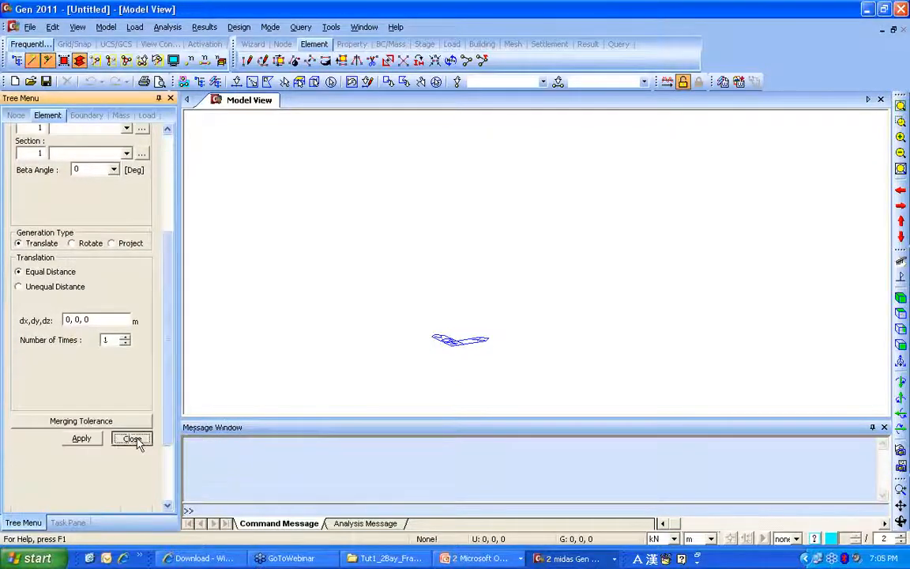
click(134, 439)
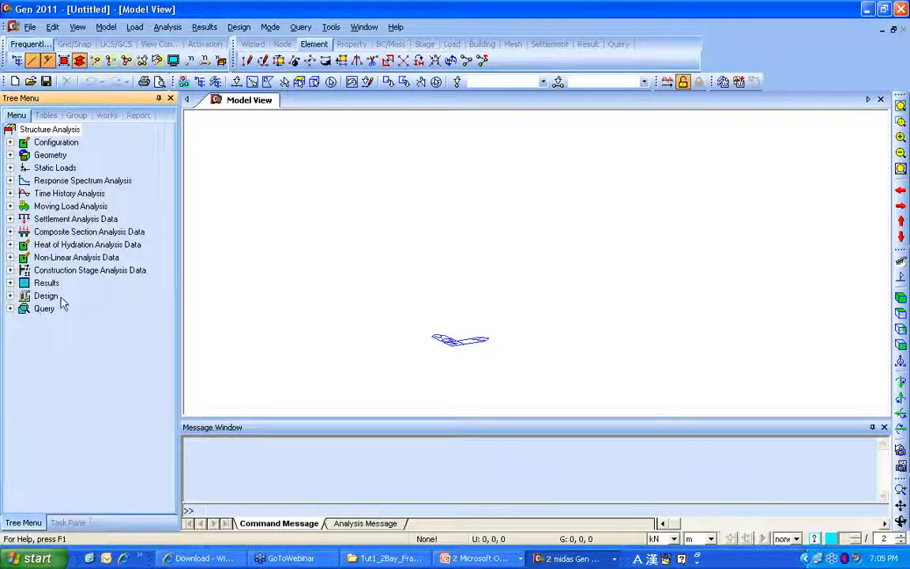
- Look through the guided procedures for Pushover, Nonlinear Time History, Time History and Material Nonlinear Analysis
click(68, 522)
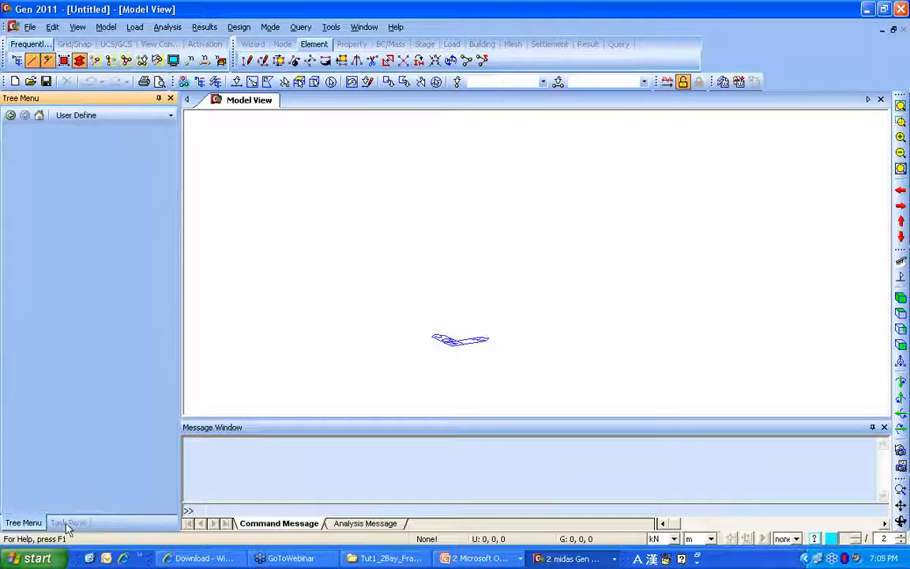
click(104, 116)
click(127, 146)
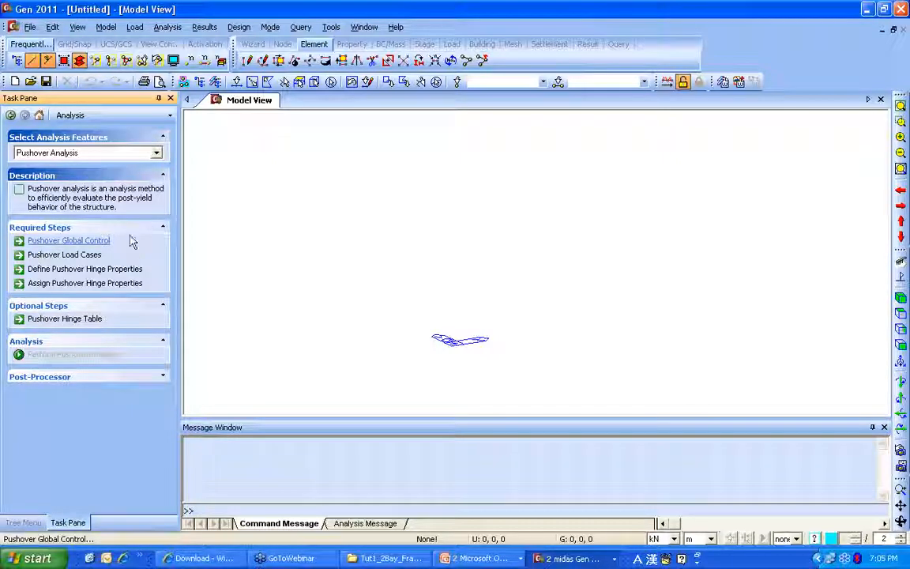
click(138, 152)
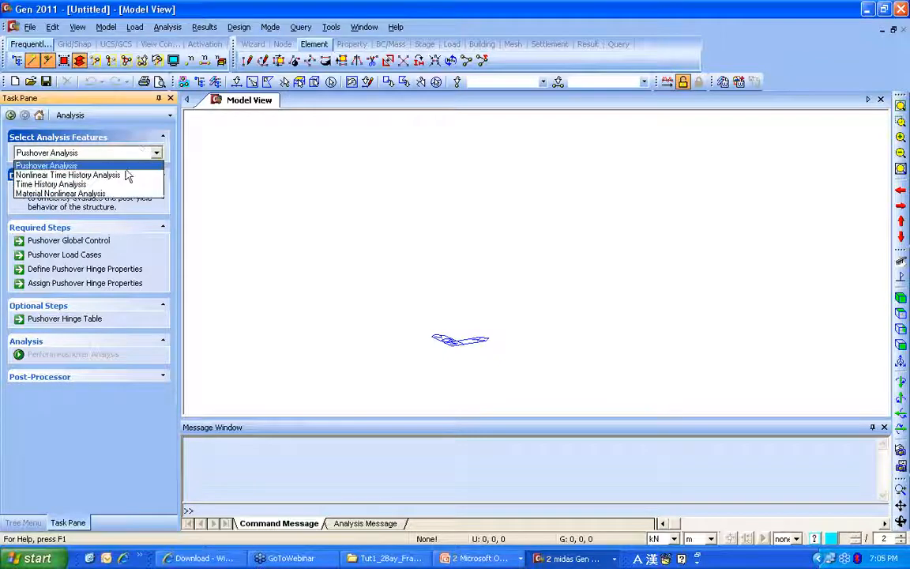
click(126, 175)
click(134, 153)
click(122, 184)
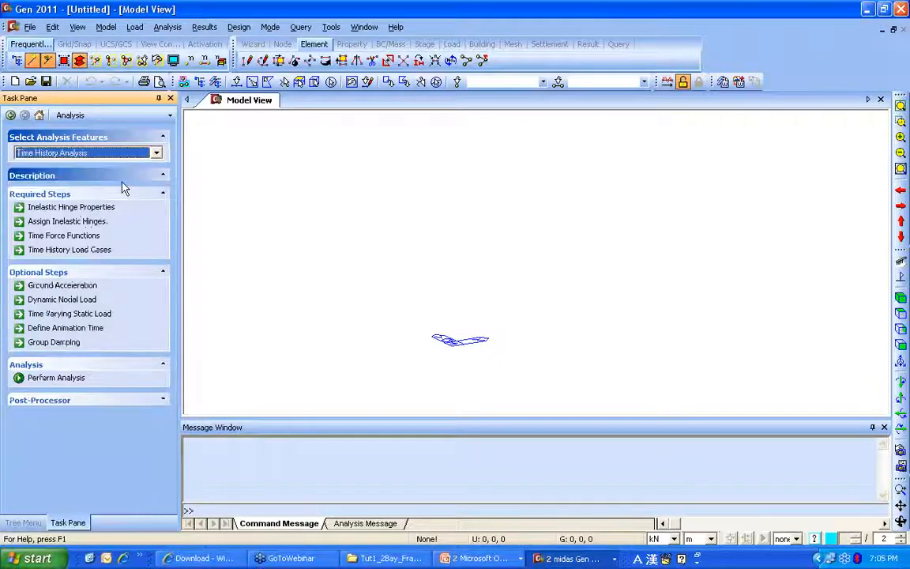
click(161, 439)
scroll(126, 424, down, 1)
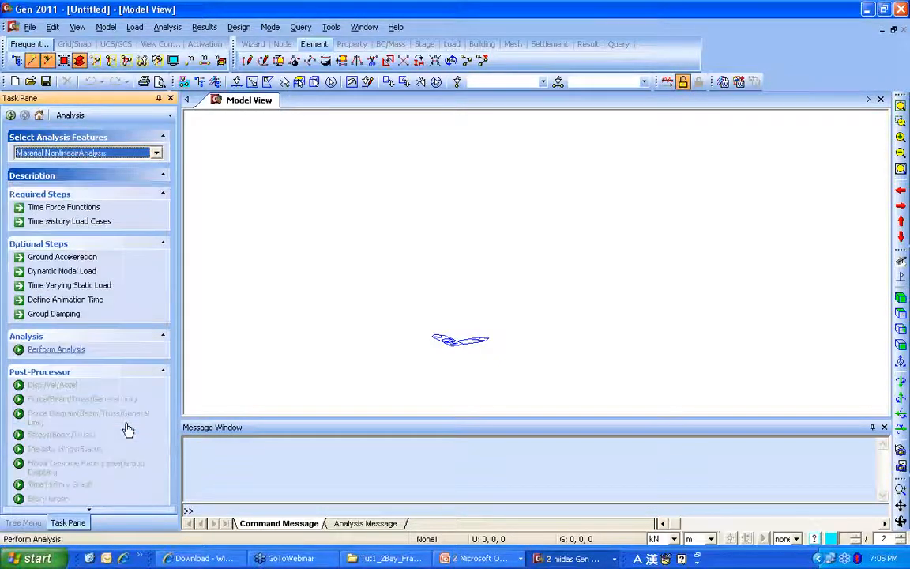
click(163, 364)
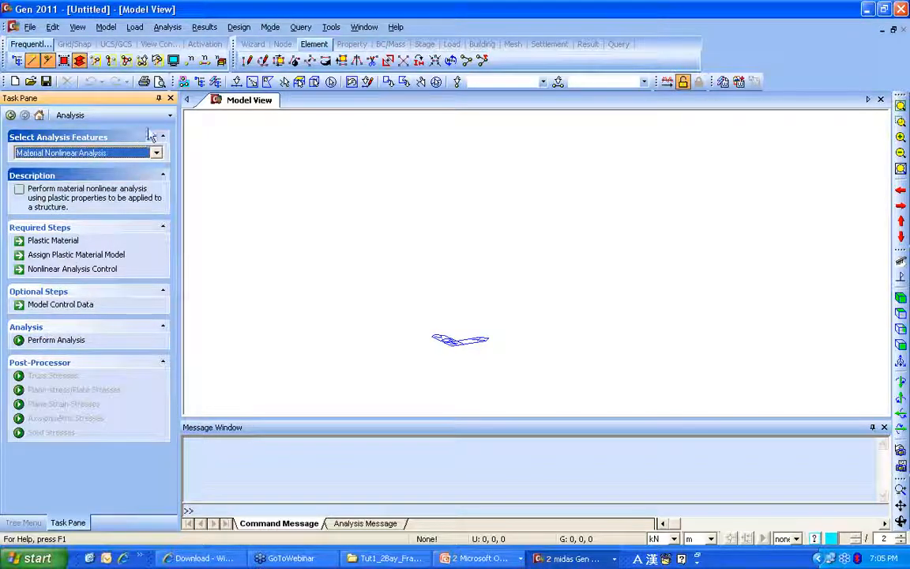
- View the task pane's start page with the recent projects and return to the structure analysis tree
click(143, 116)
click(132, 128)
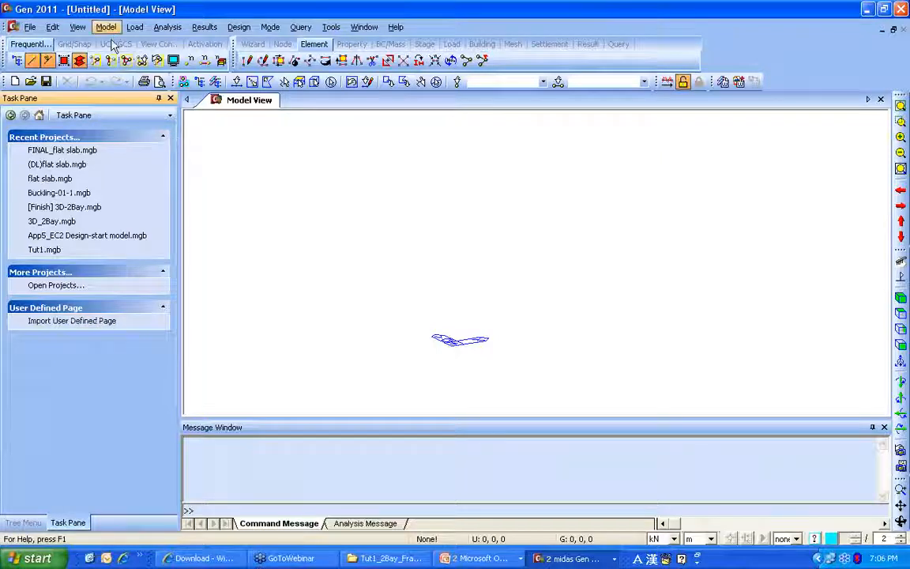
click(24, 523)
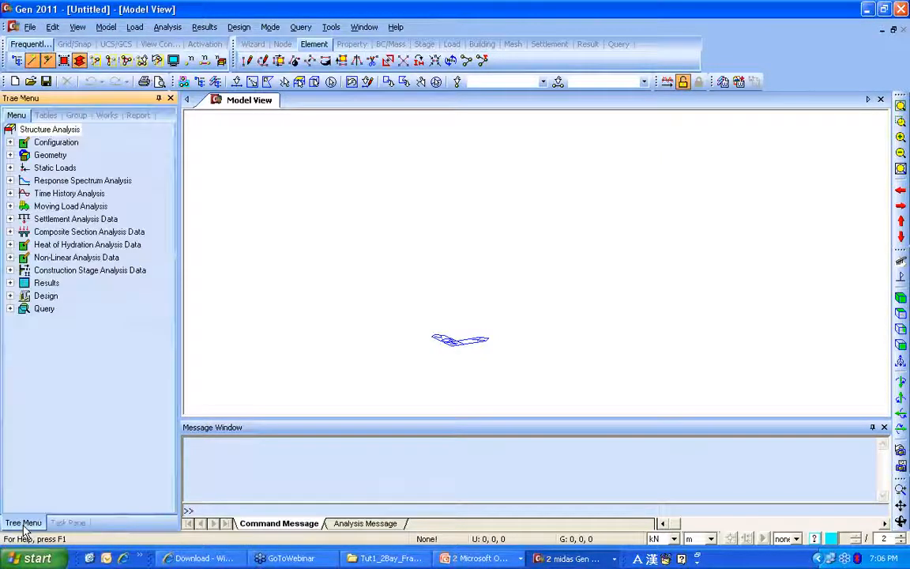
- Open the Truss Wizard, look over its input, edit and insert settings, and close it
click(106, 28)
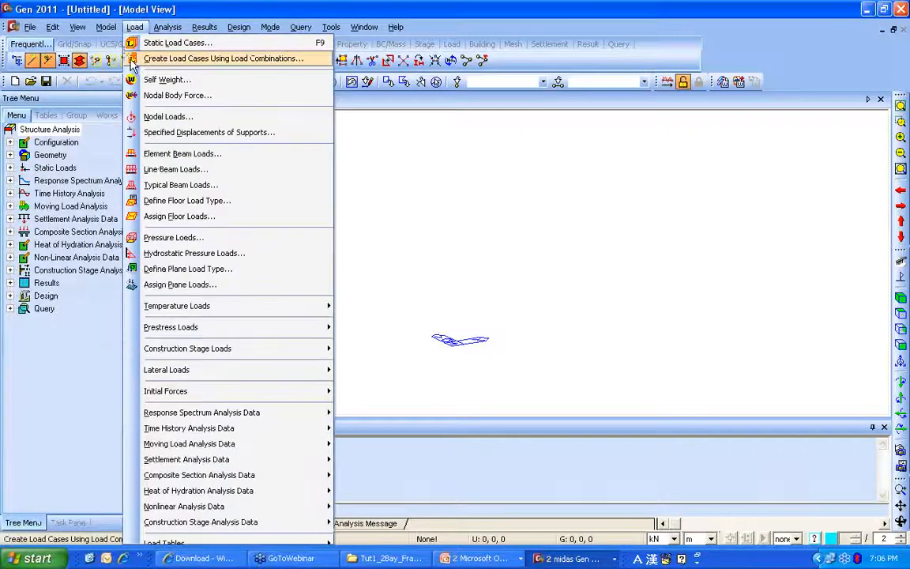
mouse_move(115, 67)
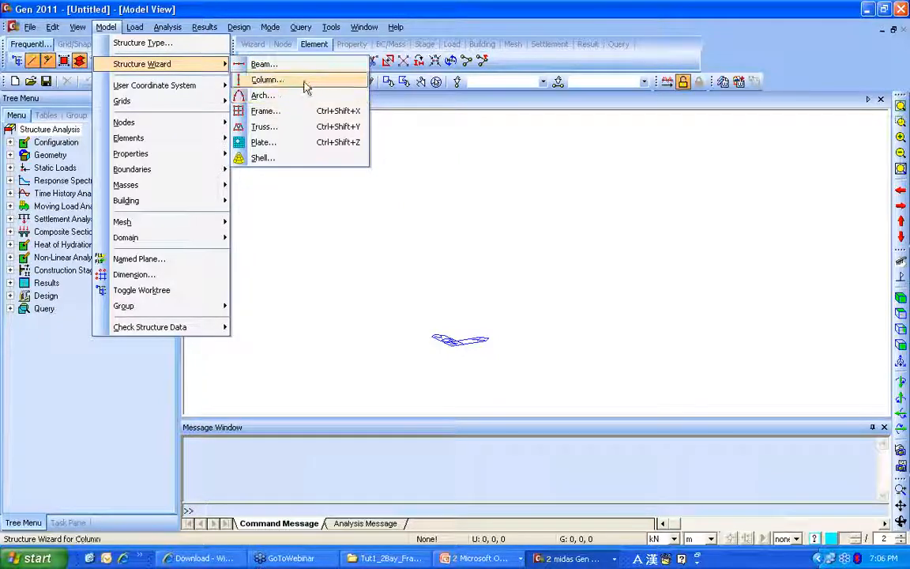
click(291, 130)
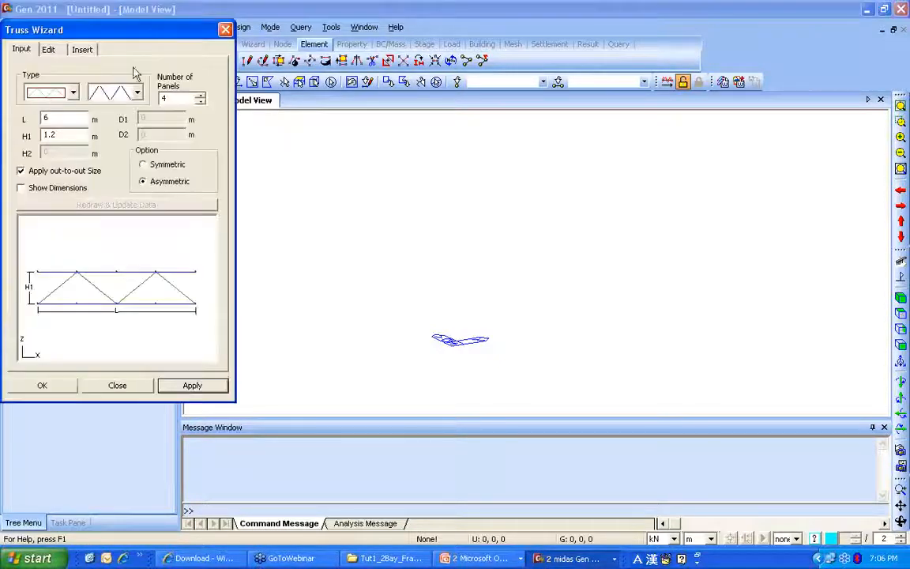
click(52, 51)
click(84, 51)
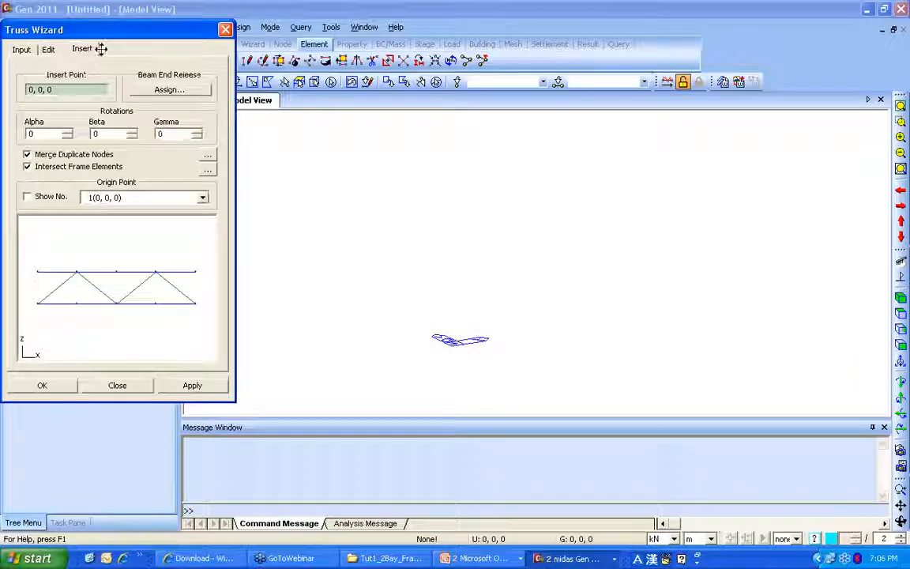
click(224, 31)
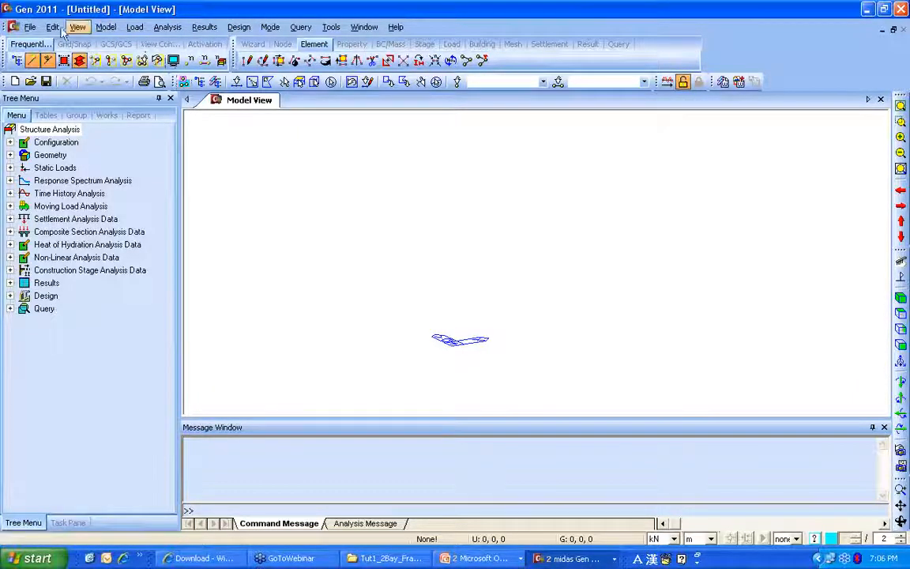
- Review the file formats available for importing and exporting a model
click(30, 27)
mouse_move(70, 174)
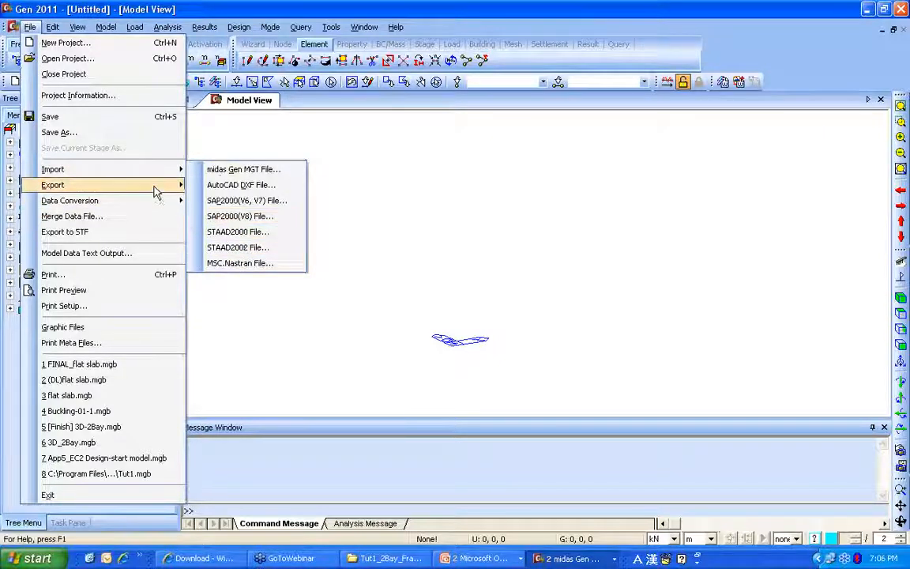
mouse_move(154, 188)
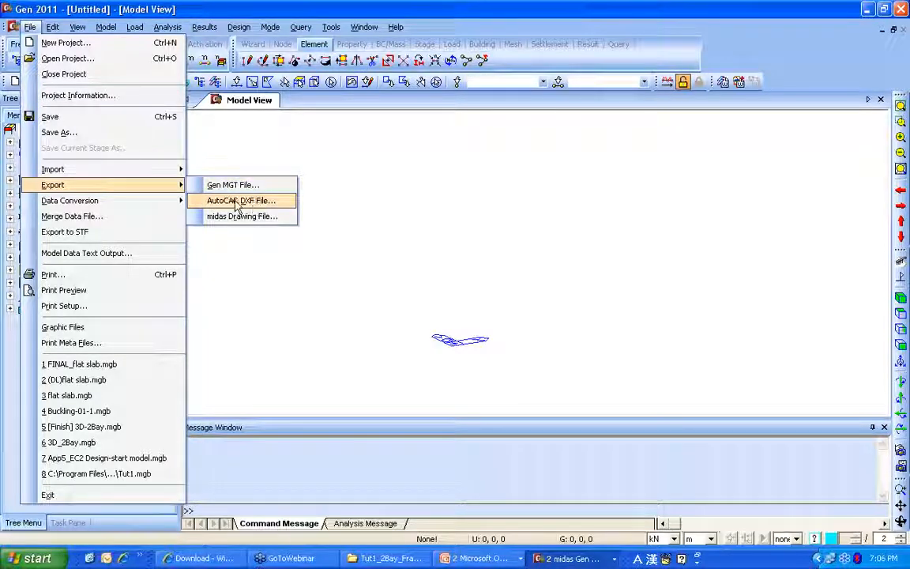
click(350, 205)
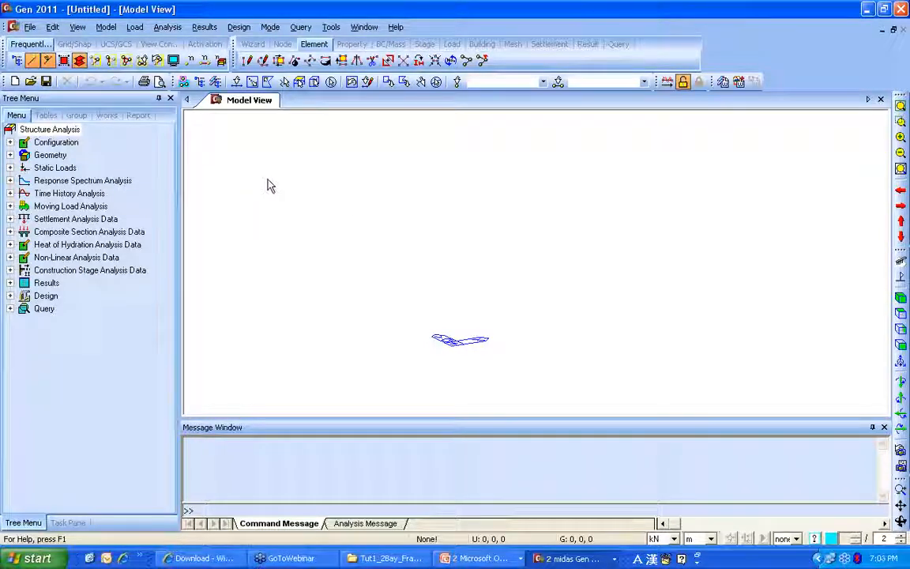
click(300, 27)
mouse_move(328, 28)
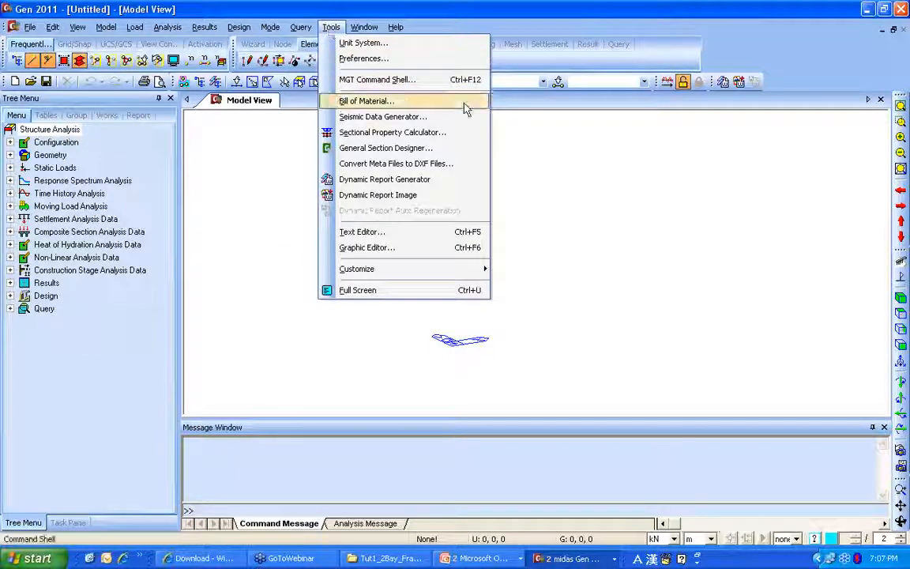
click(603, 177)
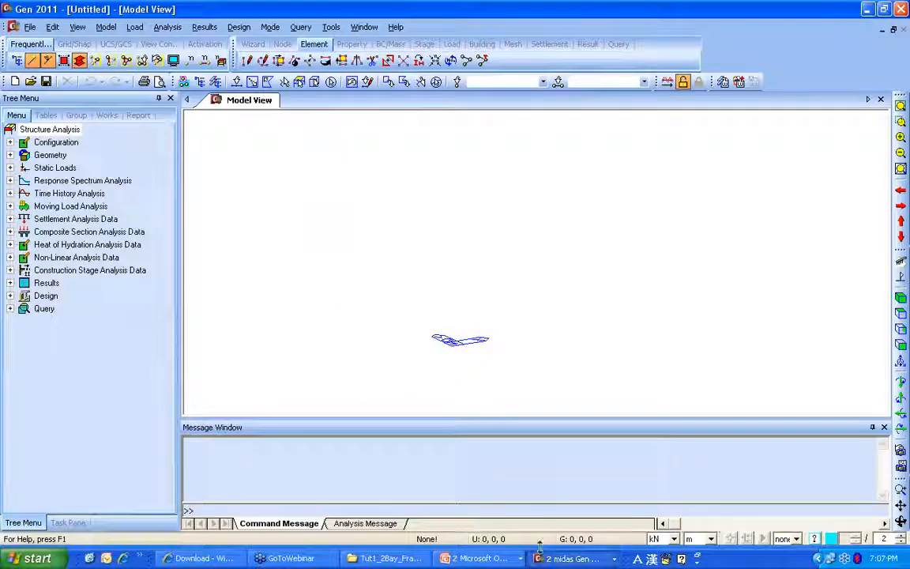
- Switch to the Gen 2011 window that holds the [Finish] 3D-2Bay frame model
click(571, 558)
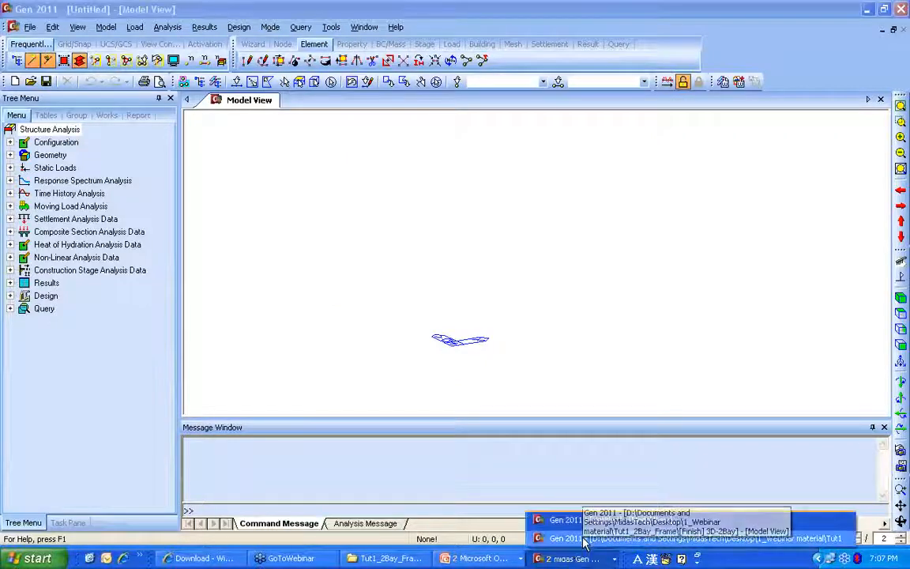
click(583, 538)
double_click(383, 132)
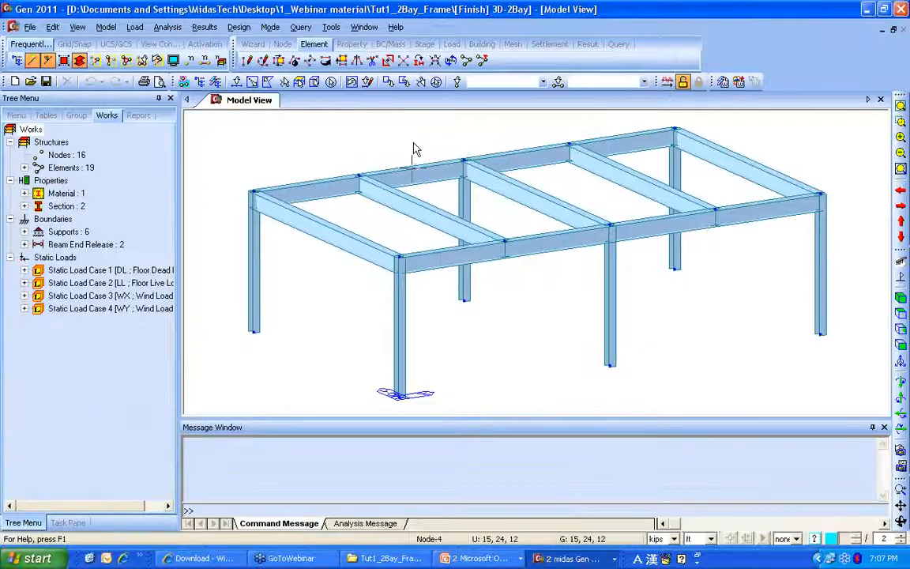
- Open the MGT Command Shell, look through its list of commands and data such as *NODE, and close it
click(330, 27)
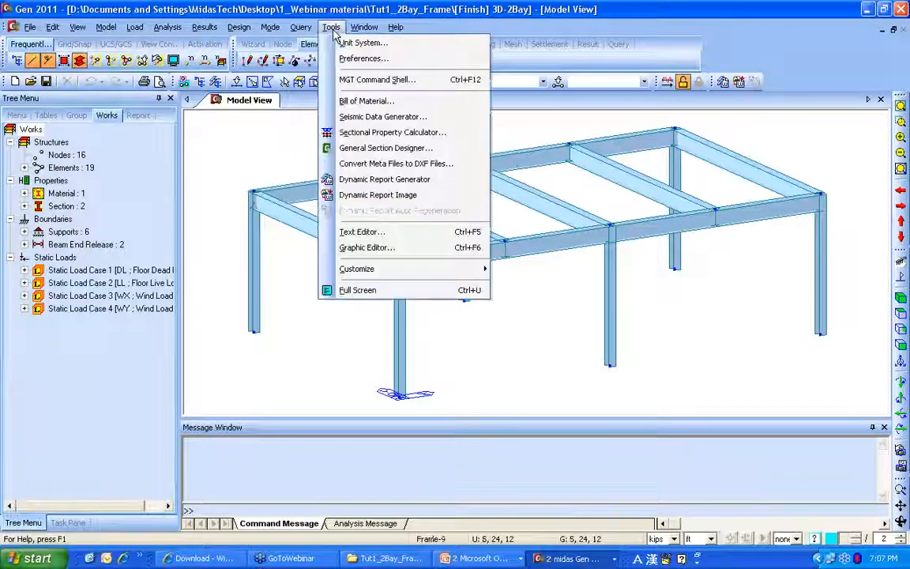
click(367, 80)
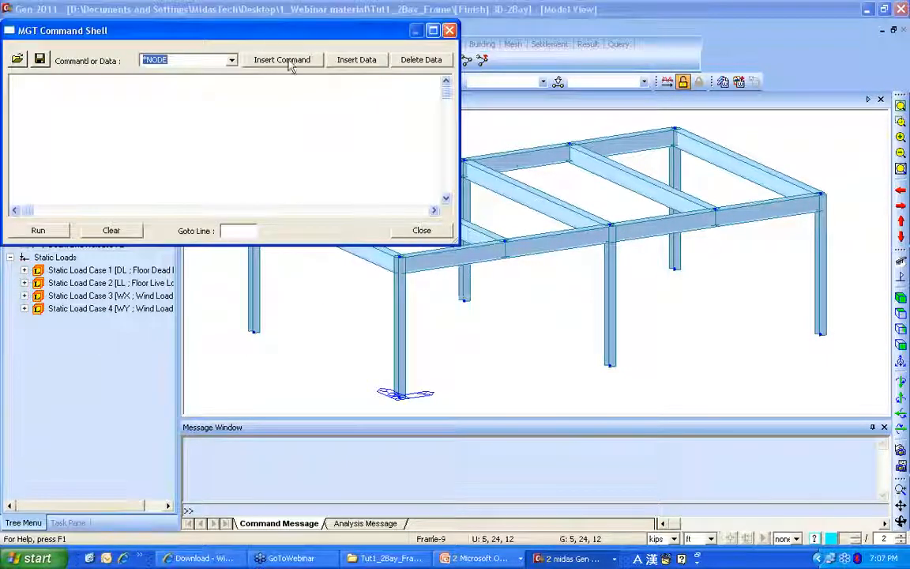
click(172, 53)
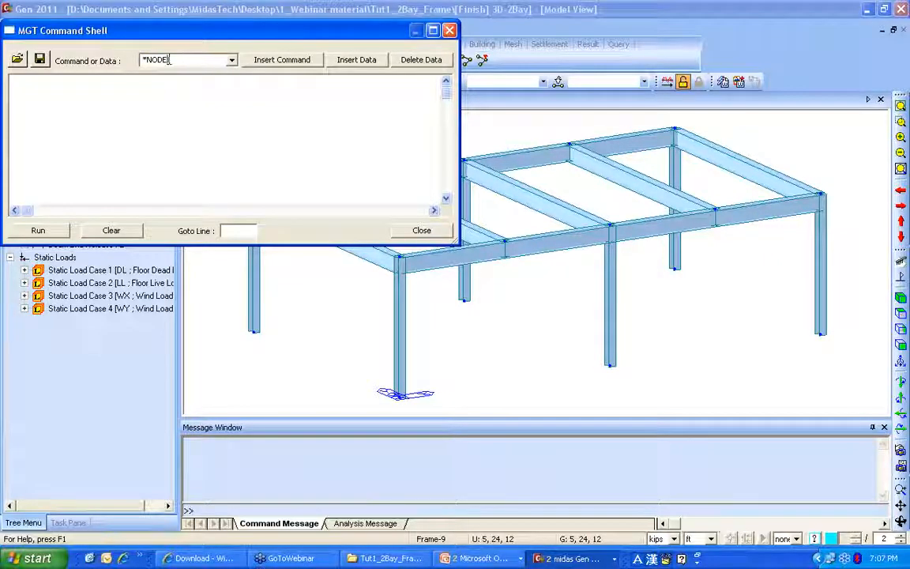
click(230, 64)
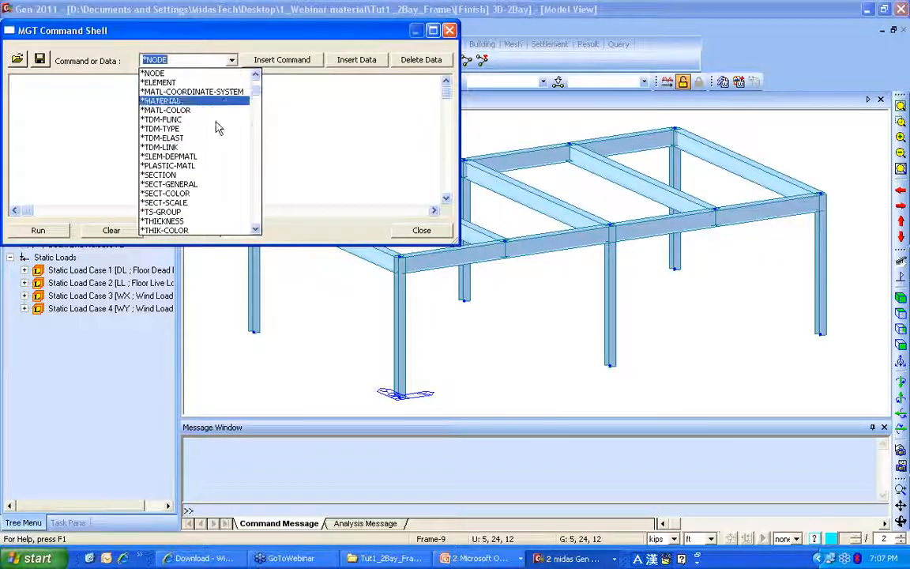
click(256, 230)
drag(257, 93, 255, 79)
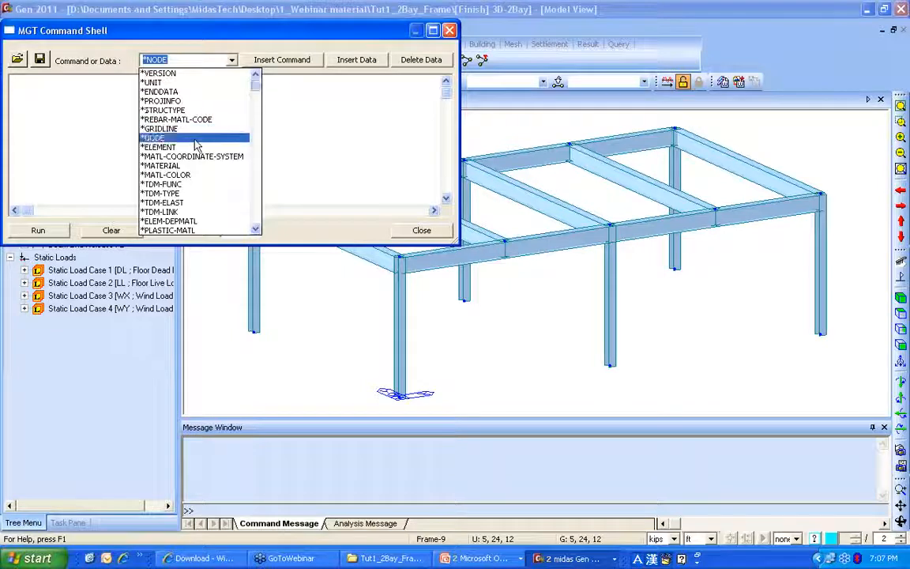
click(183, 63)
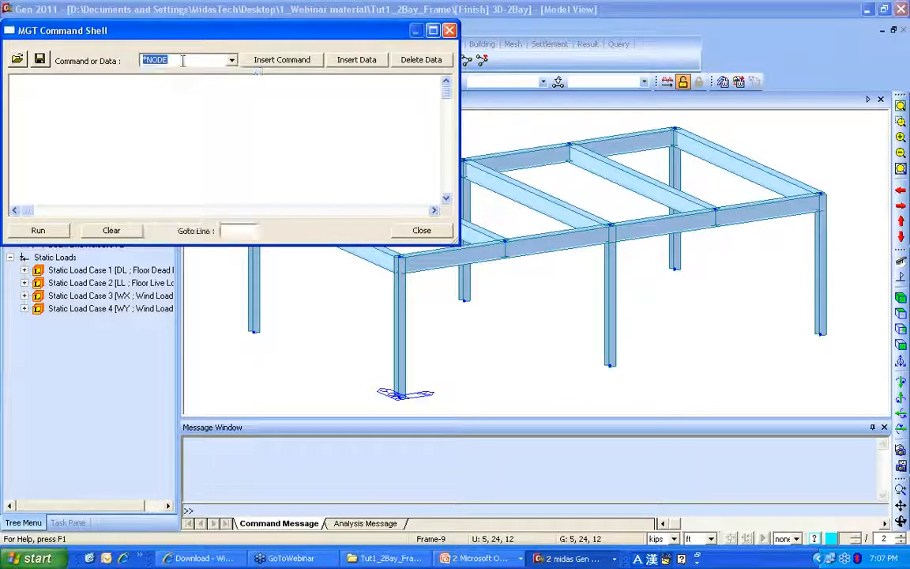
text(*BEAMLOA)
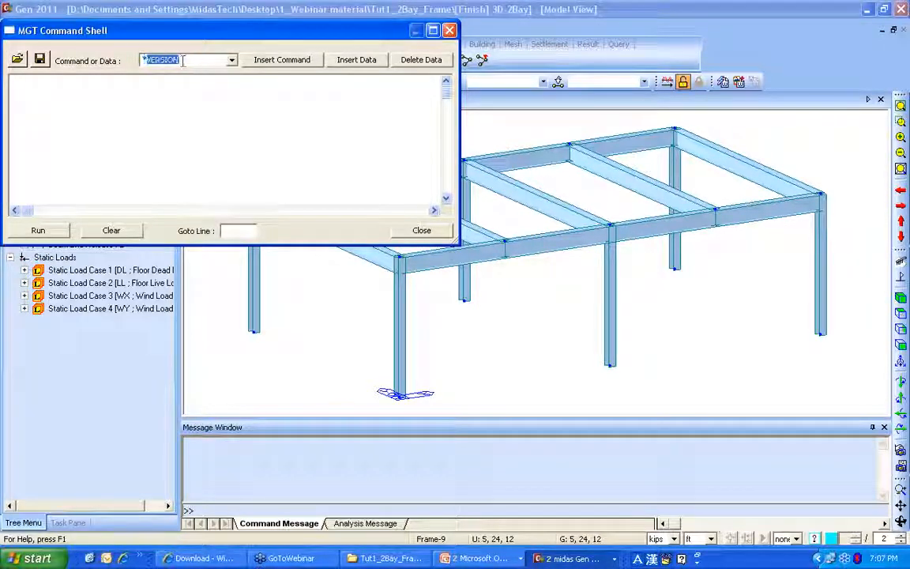
click(449, 30)
- Display the element beam loads of Static Load Case 4 (WY) on the frame model
click(25, 308)
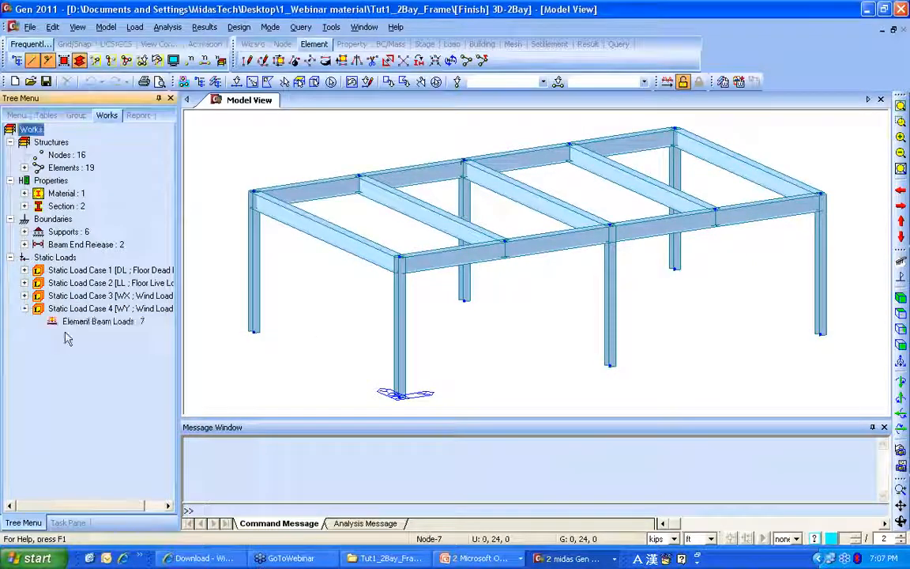
click(83, 322)
right_click(83, 322)
click(109, 348)
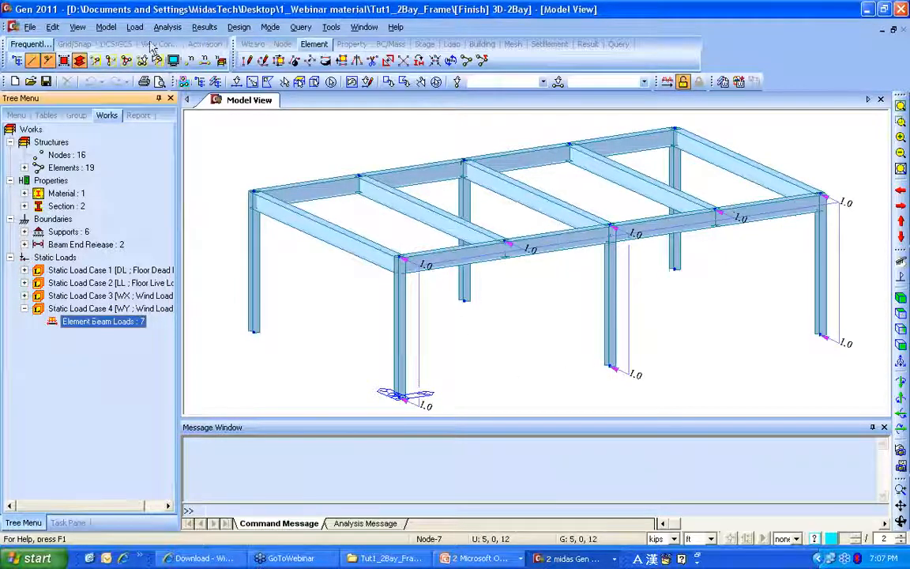
- Show the element numbers on the frame and insert the *BEAMLOAD data into an enlarged MGT Command Shell
click(204, 60)
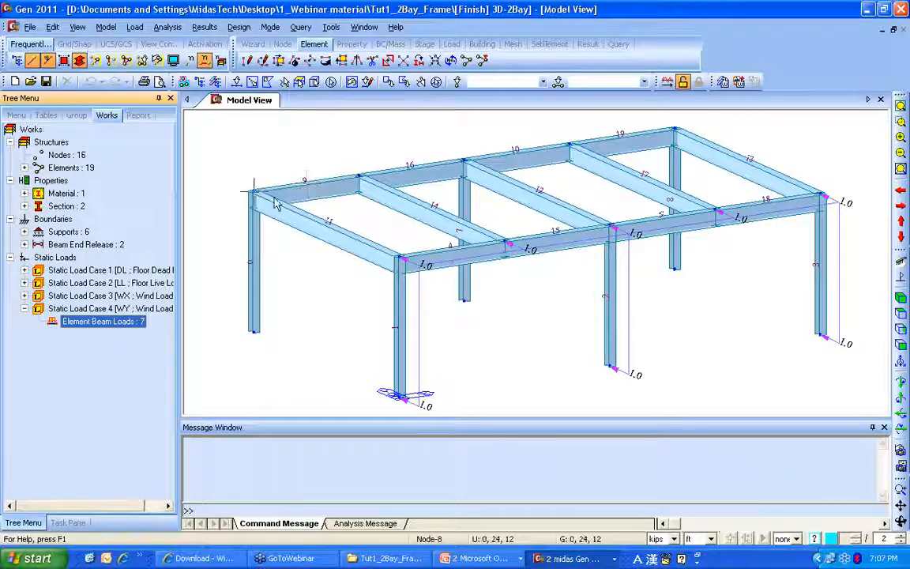
click(331, 27)
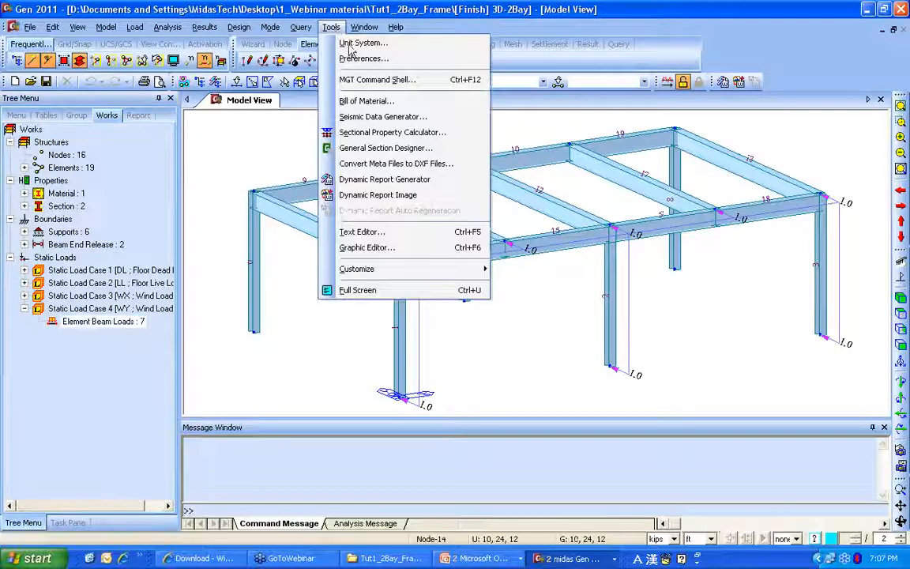
click(348, 75)
drag(270, 27, 344, 62)
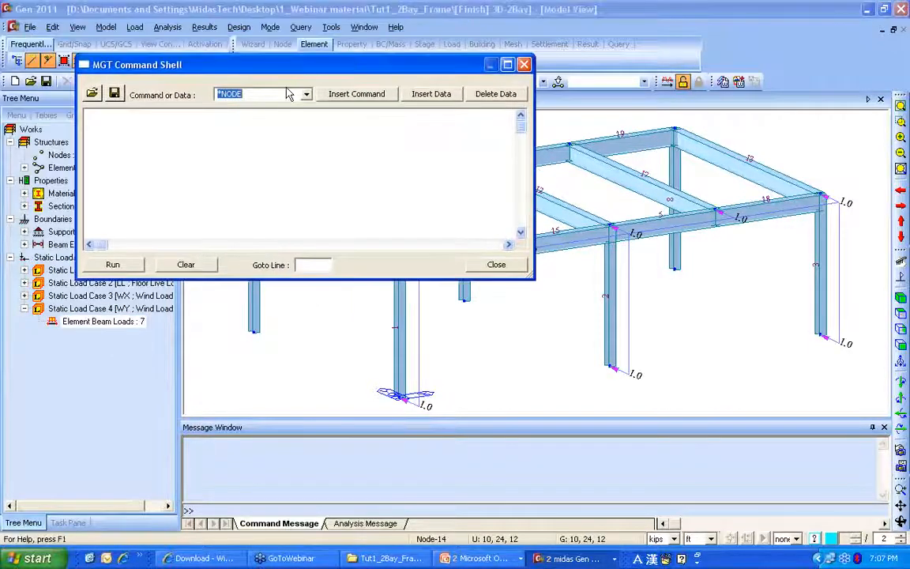
text(*BEAMLOA)
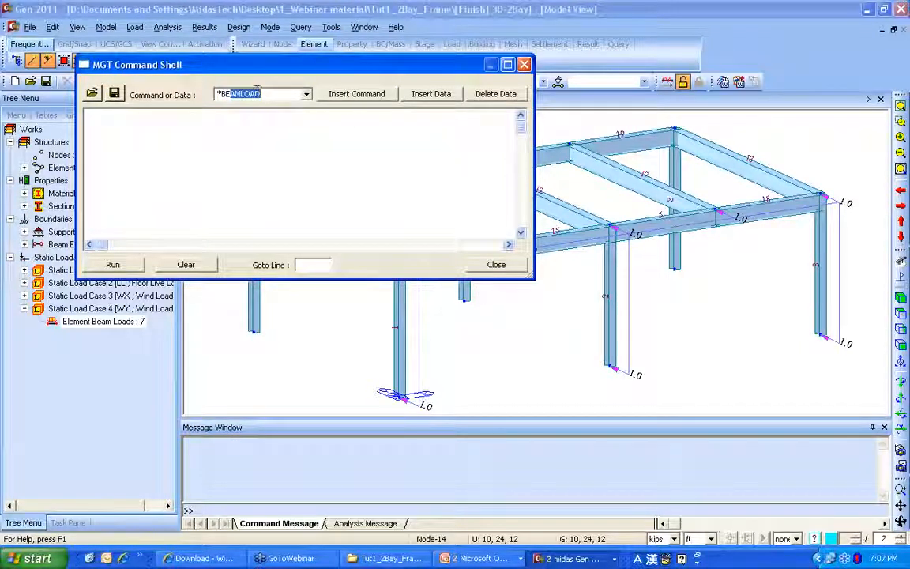
click(265, 92)
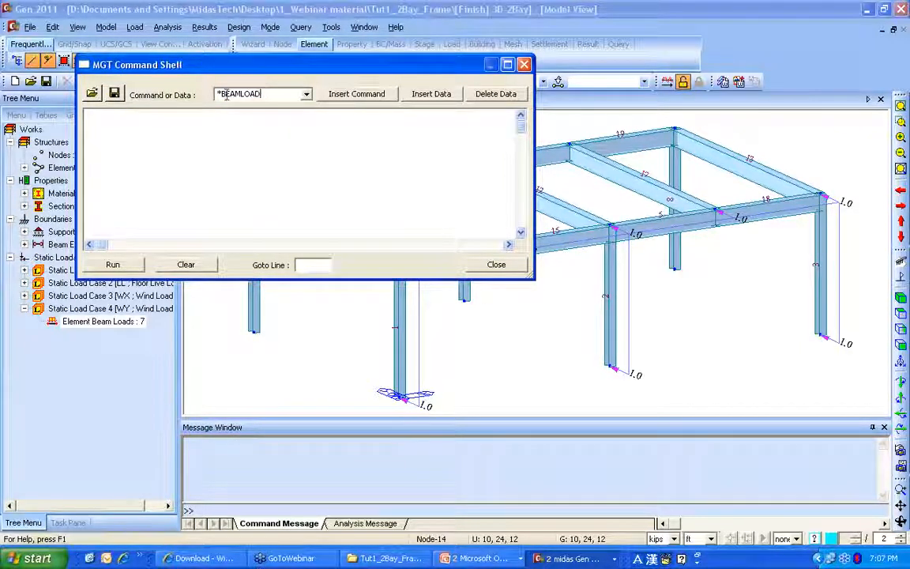
click(422, 95)
drag(533, 281, 773, 475)
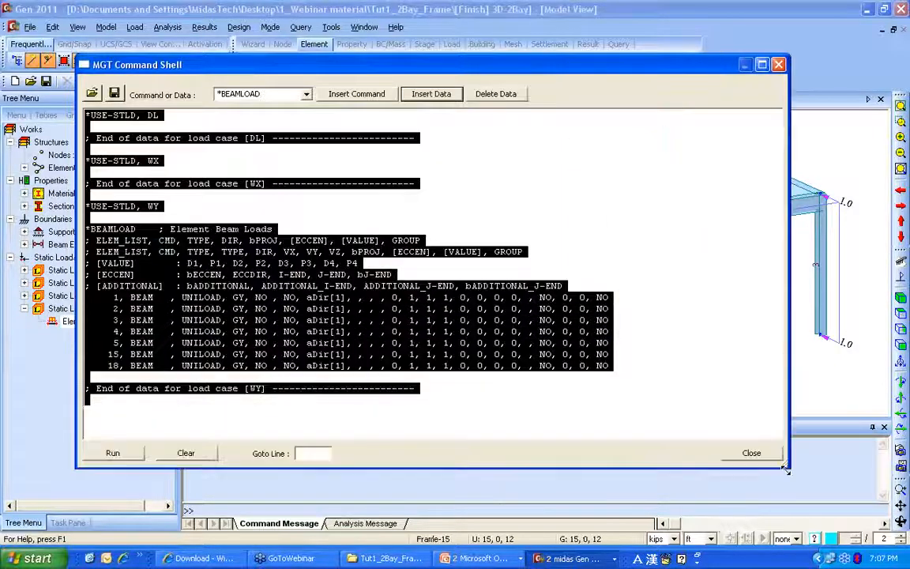
- Delete the WY beam load lines below the one for element 1 and change that line's element number to 9
click(124, 322)
drag(100, 308, 508, 399)
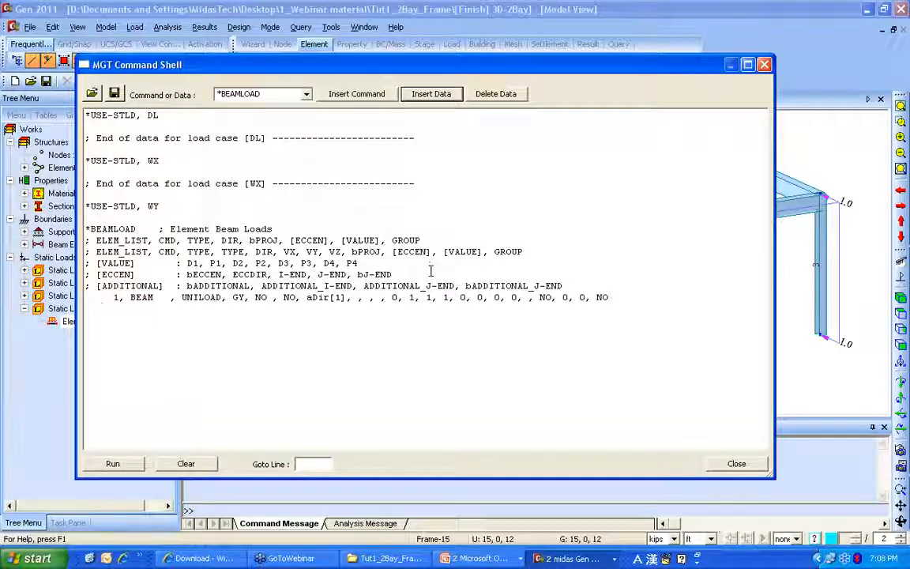
key(Up)
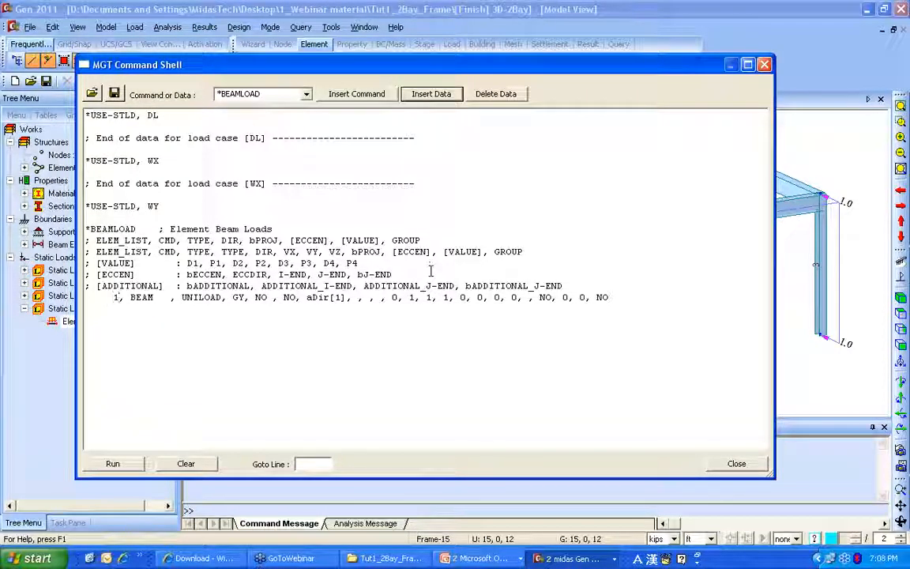
key(BackSpace)
text(5)
- Run the edited *BEAMLOAD command and uncover the frame to check the load on element 9
drag(533, 82, 525, 39)
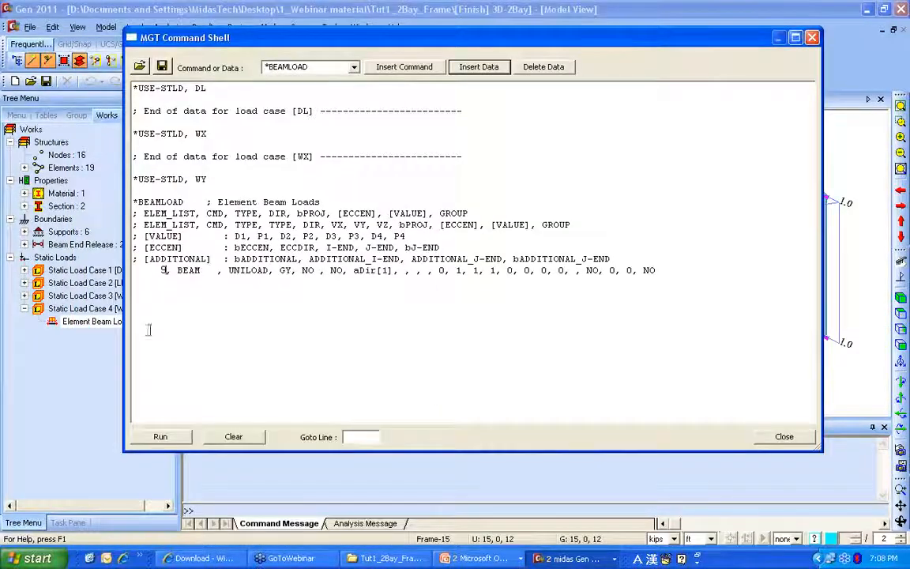
click(161, 437)
drag(509, 39, 499, 314)
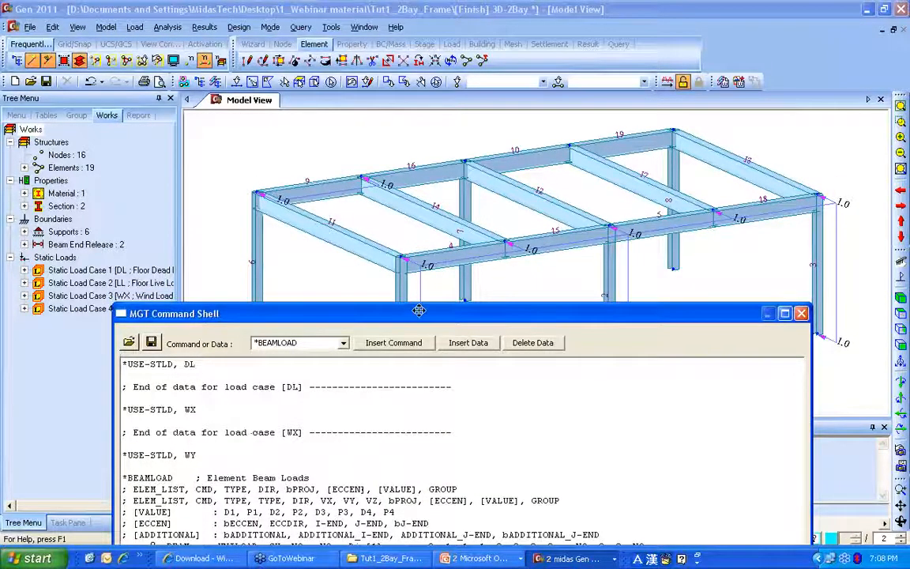
- Close the MGT Command Shell and the [Finish] 3D-2Bay model, returning to the untitled model
drag(379, 313, 364, 156)
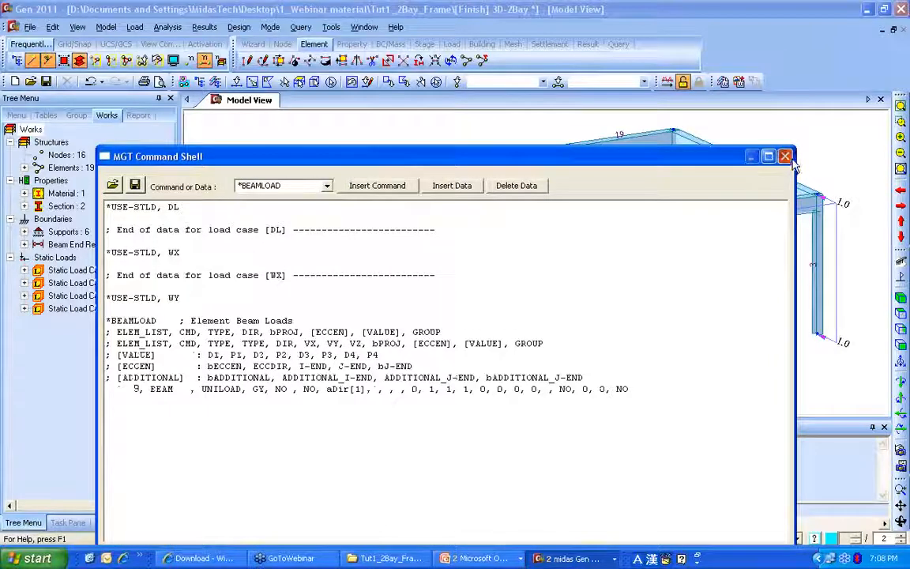
click(785, 157)
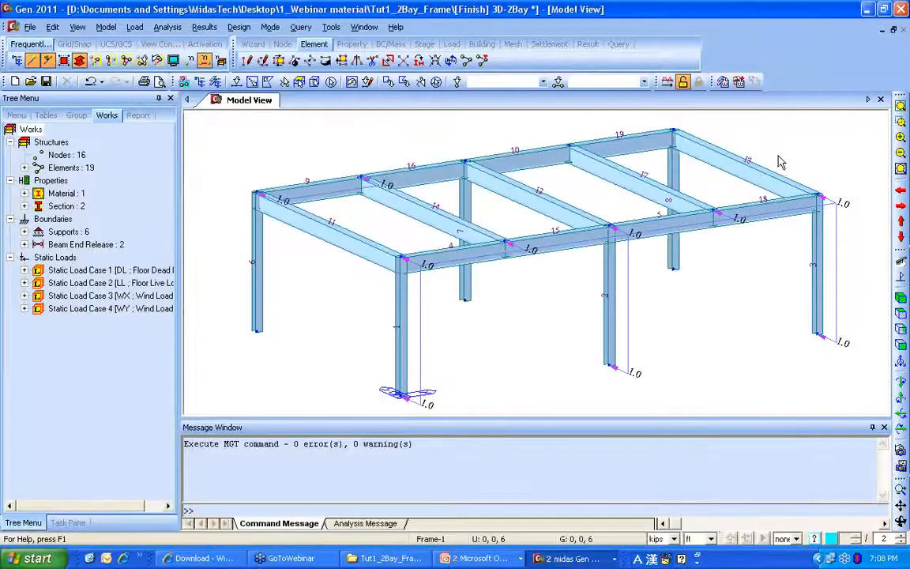
click(900, 10)
click(454, 300)
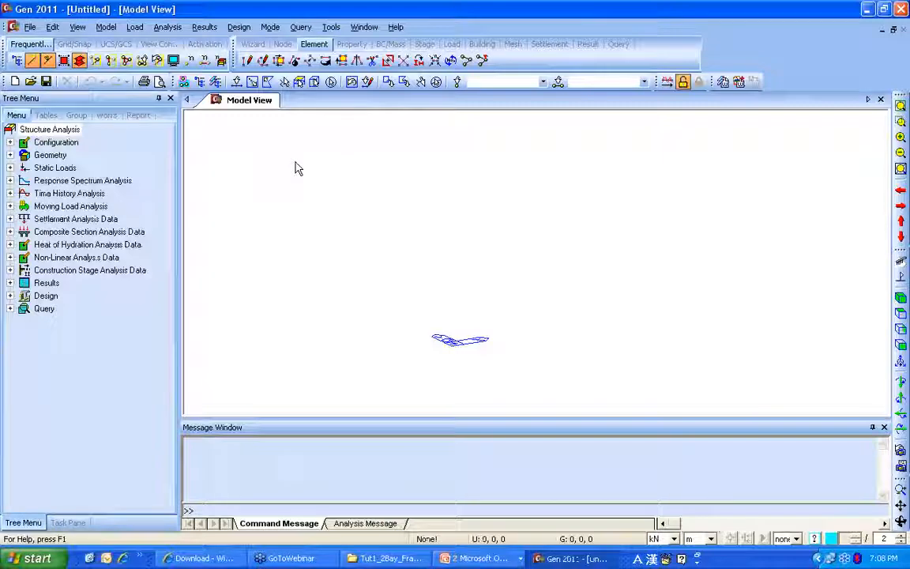
- Set the unit system to ft for length and kips for force
click(331, 28)
click(363, 43)
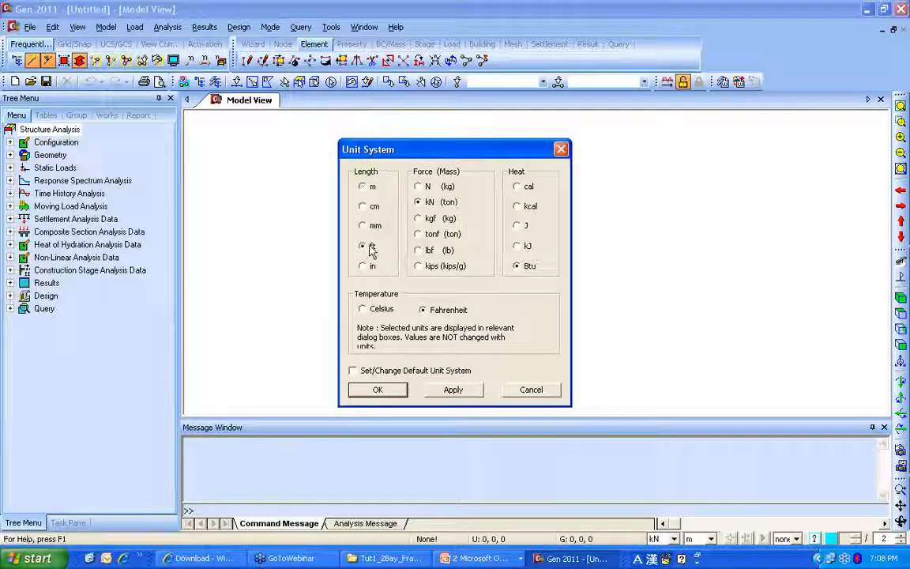
click(372, 247)
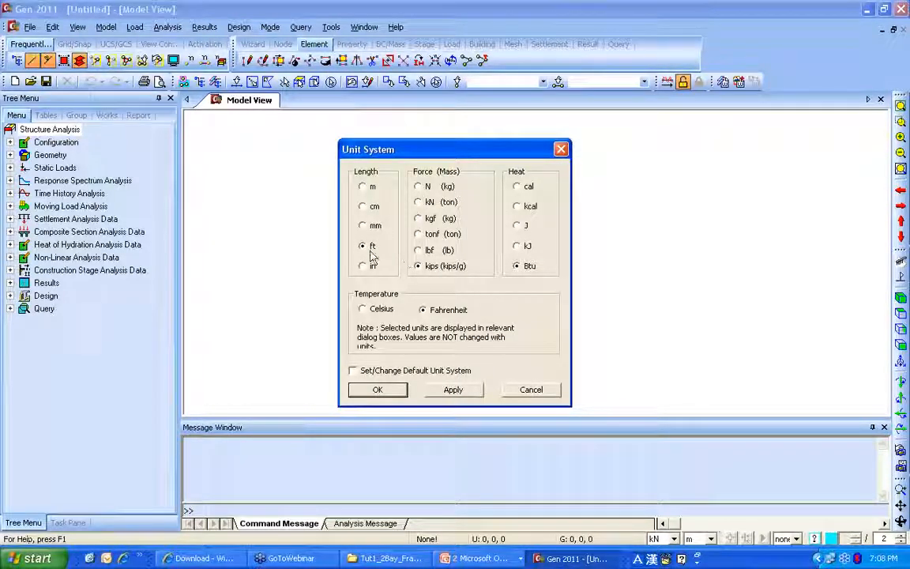
click(377, 390)
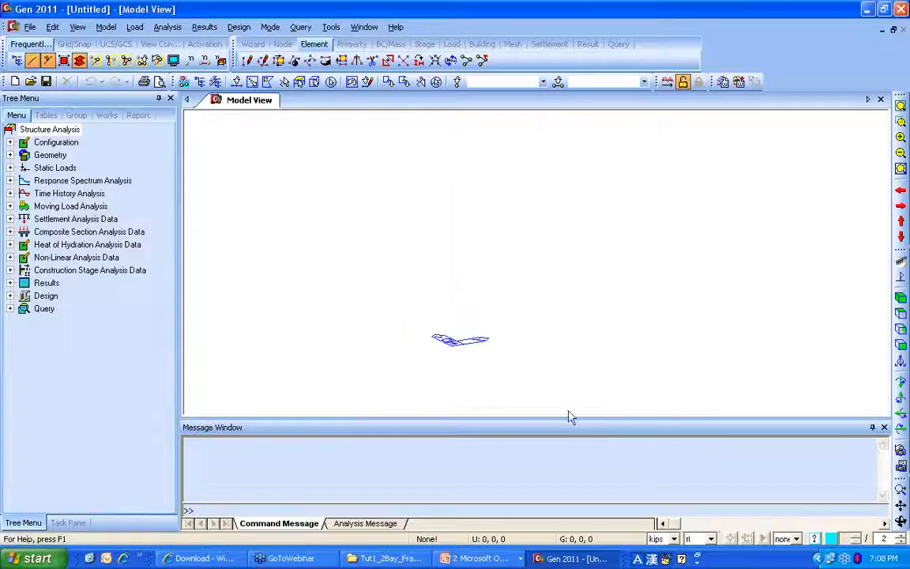
- Review the quick force and length unit choices, keeping kips and ft
click(675, 538)
click(892, 559)
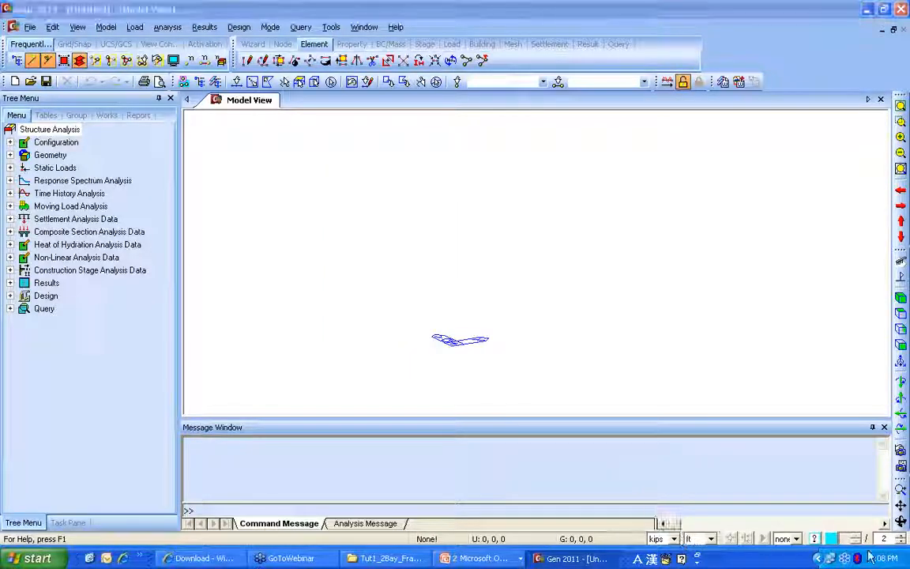
click(672, 539)
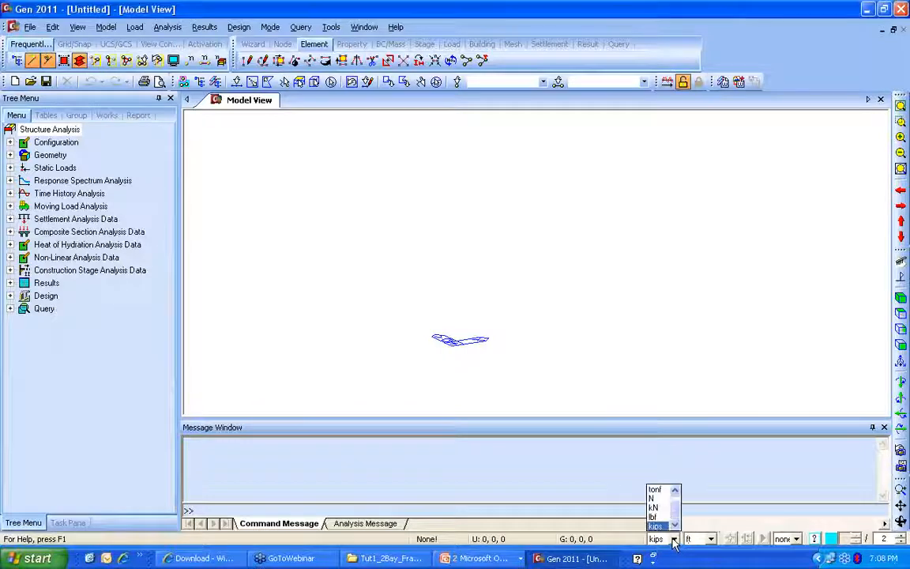
click(661, 525)
click(710, 539)
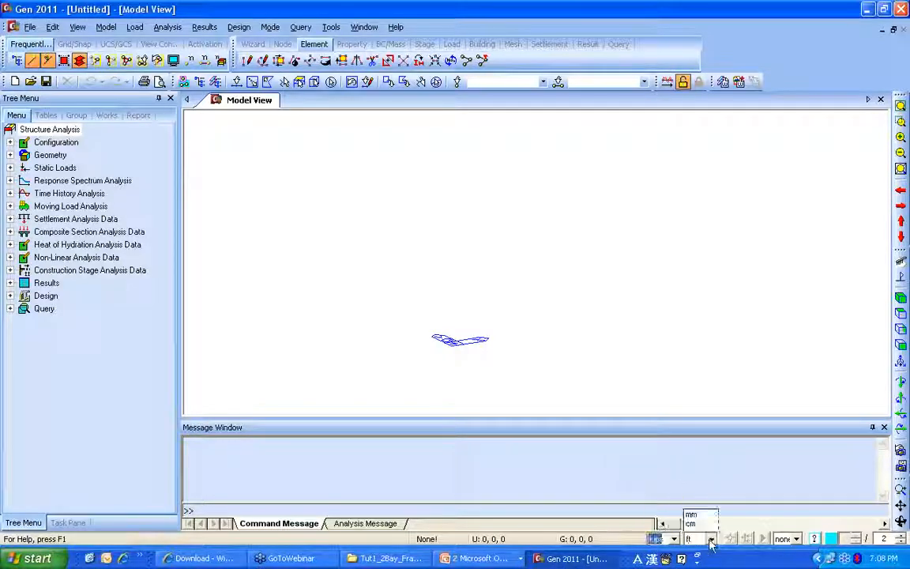
click(704, 528)
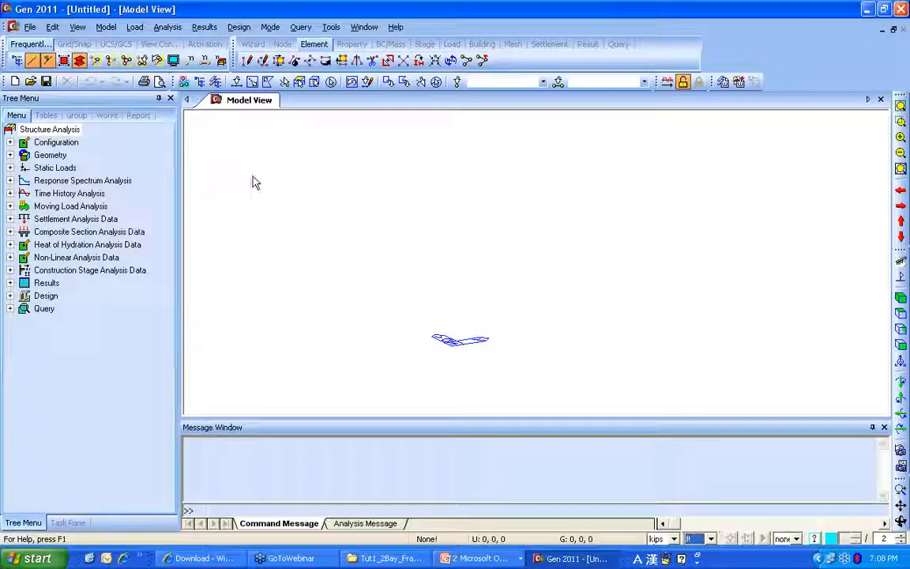
- Define a user coordinate system on the X-Z plane with origin 0, 0, 0 and a rotation angle of 0
click(116, 44)
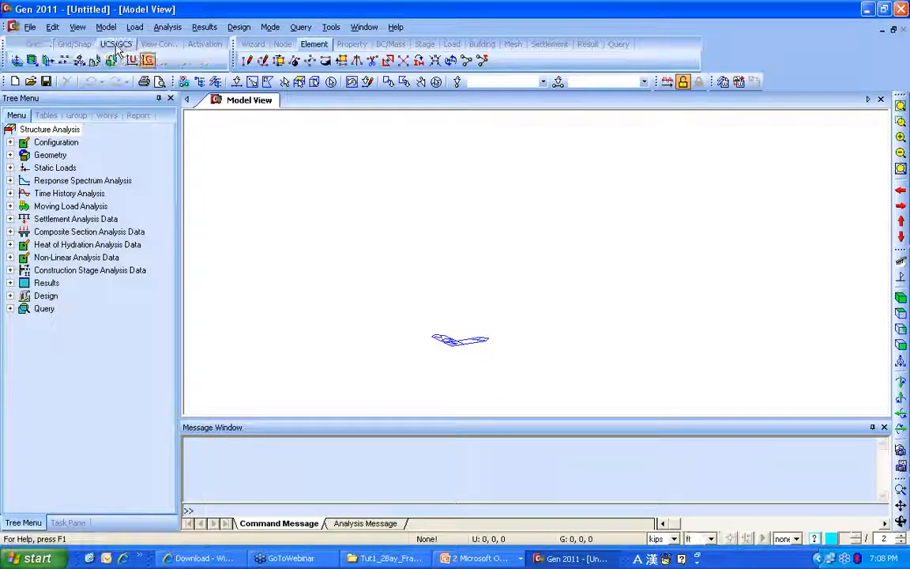
click(31, 62)
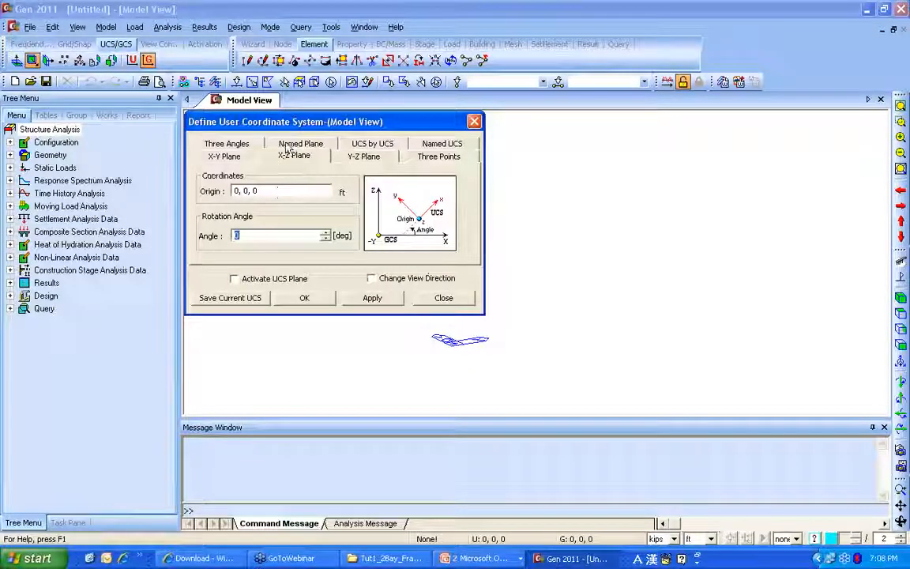
click(302, 298)
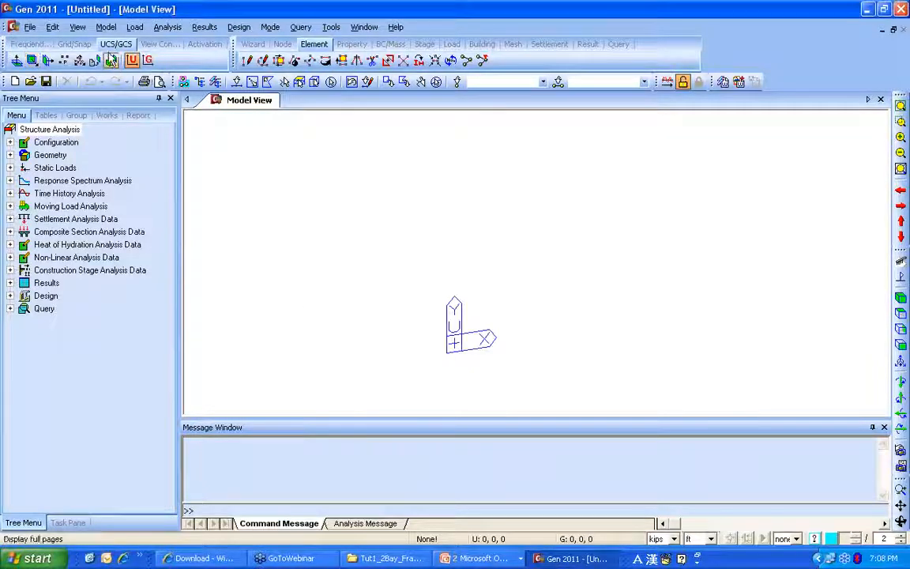
- Define a point grid with dx, dy spacing of 2,2 ft and view the X-Z plane from the front
click(75, 44)
click(32, 61)
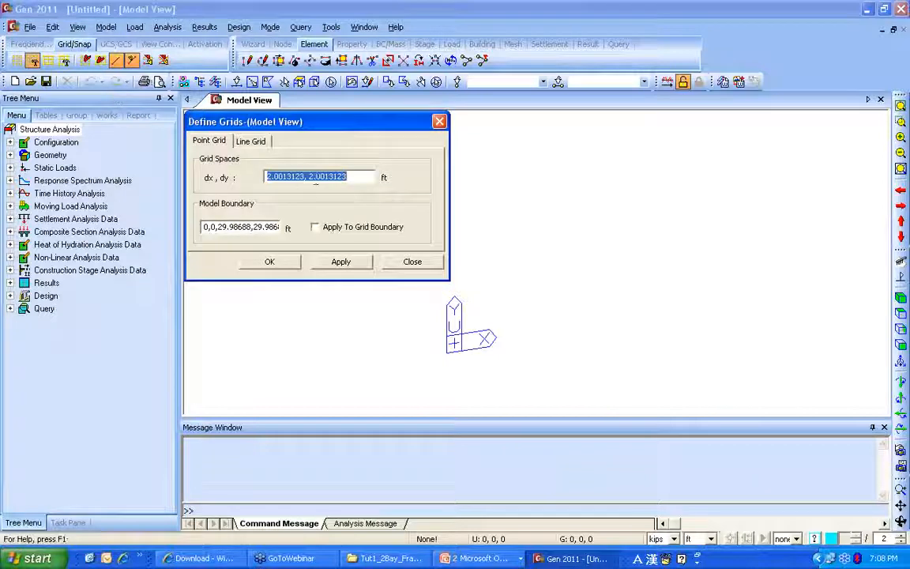
text(2,2)
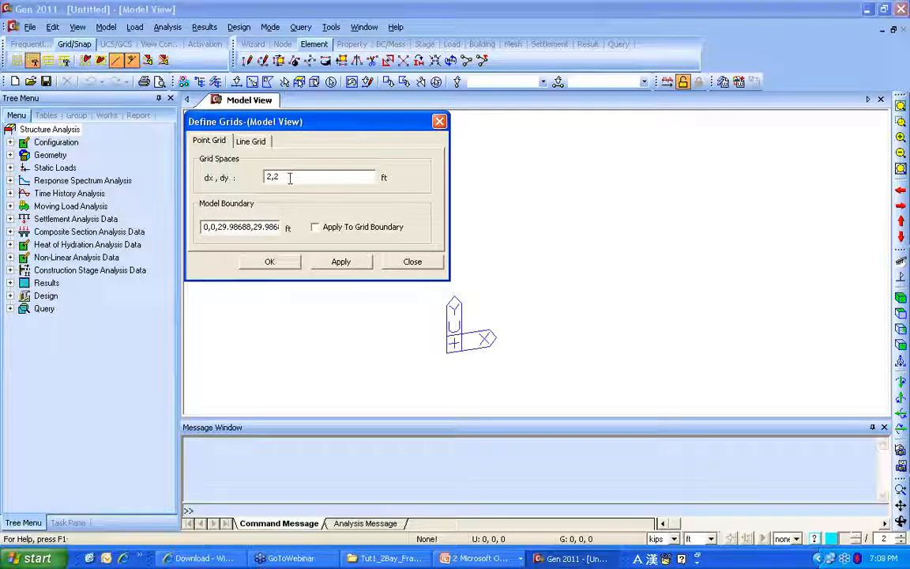
click(270, 262)
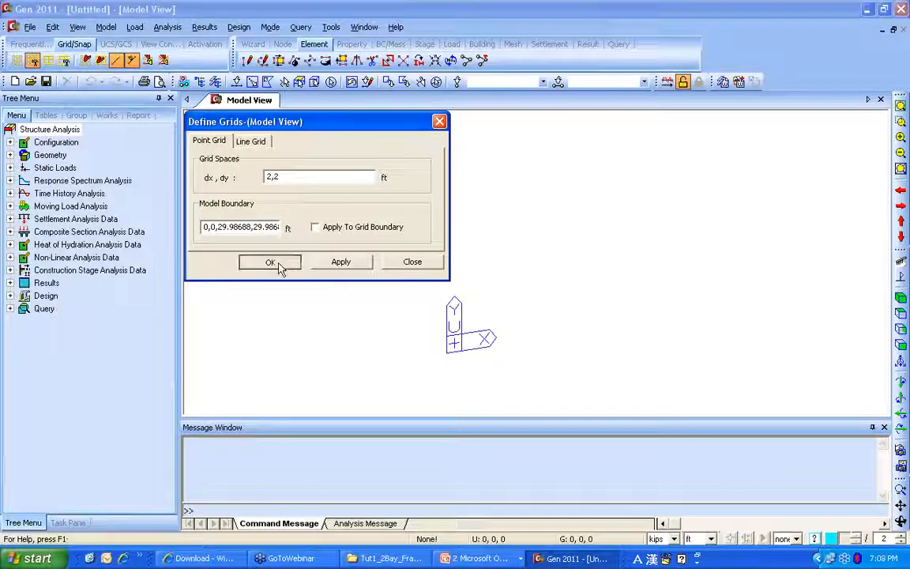
click(899, 344)
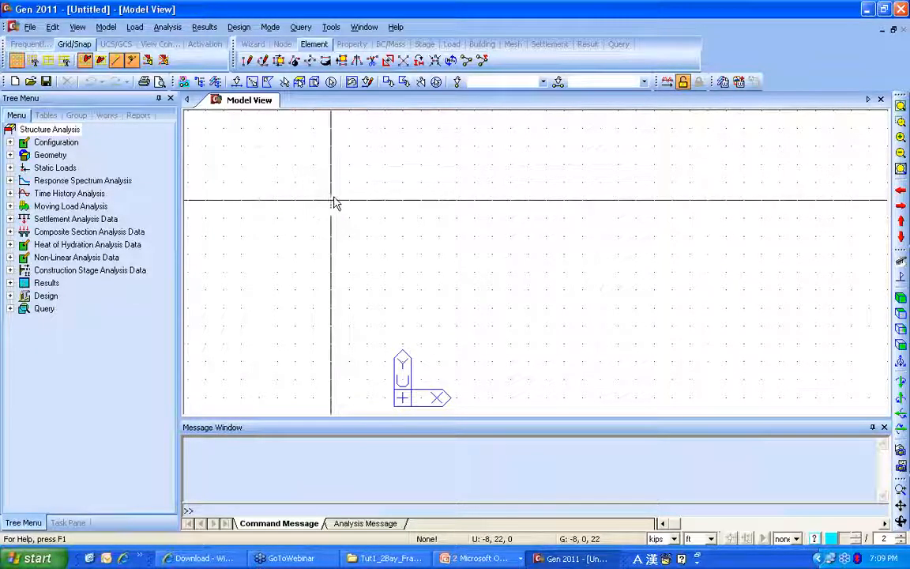
- Open the Material properties from the model view's context commands and close them without adding a material
right_click(261, 158)
mouse_move(297, 181)
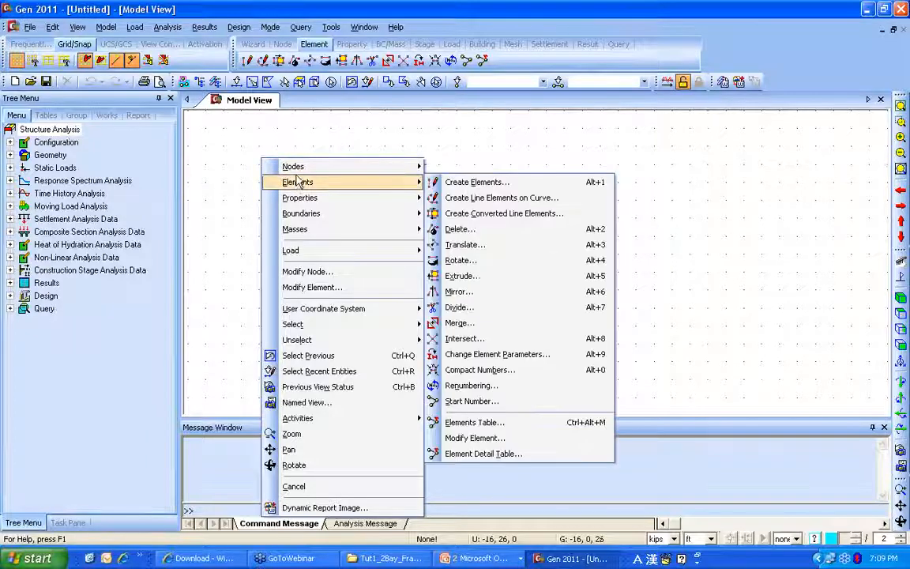
mouse_move(320, 198)
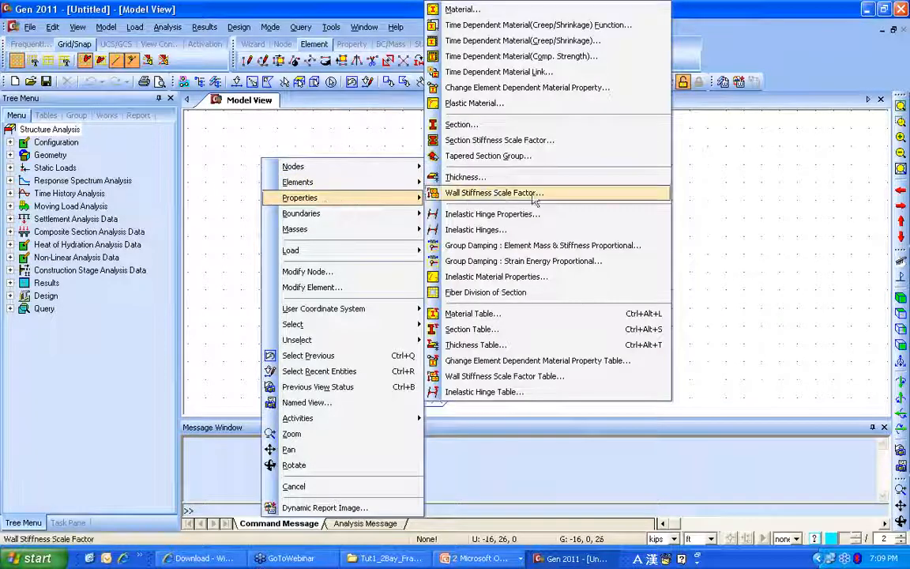
click(536, 14)
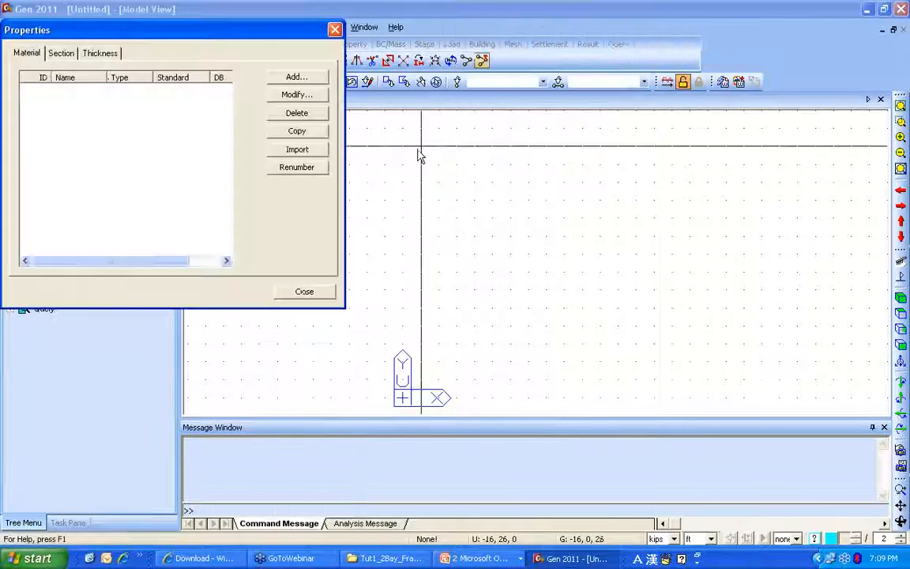
click(335, 30)
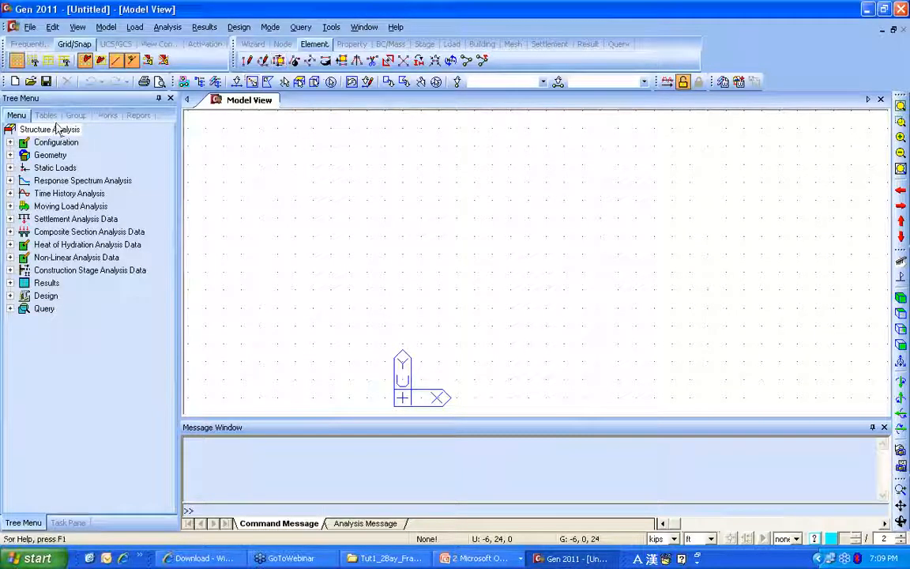
- Expand the Properties commands under Geometry in the tree, open Material from there, and close it
click(10, 156)
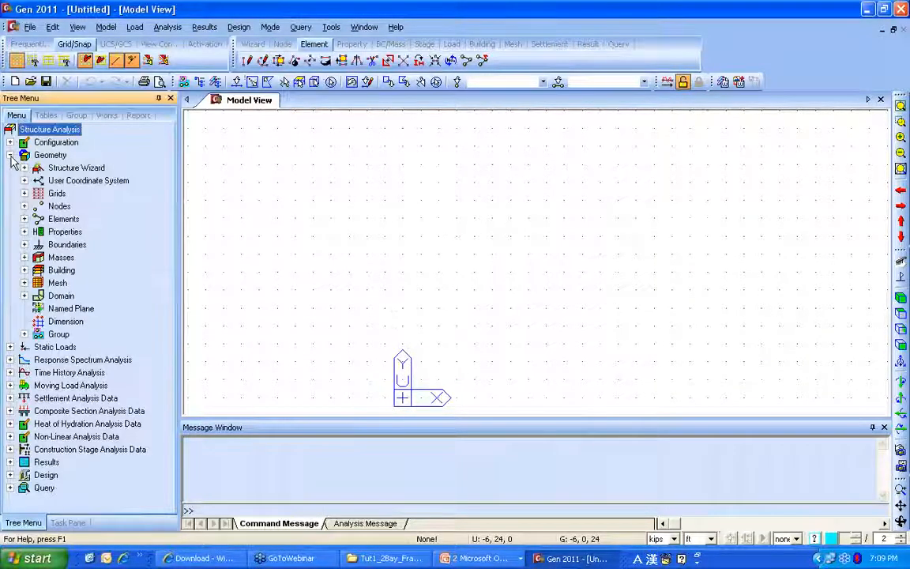
click(24, 232)
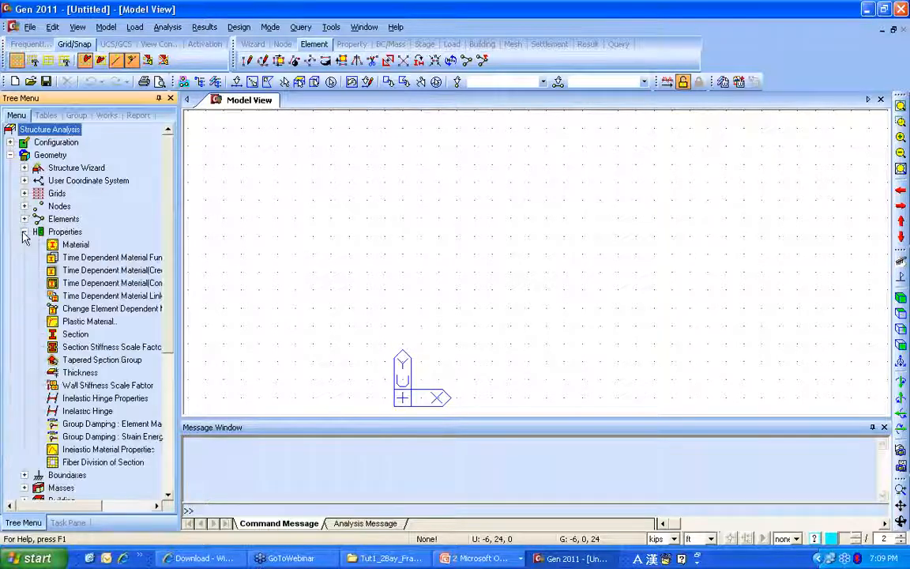
double_click(75, 229)
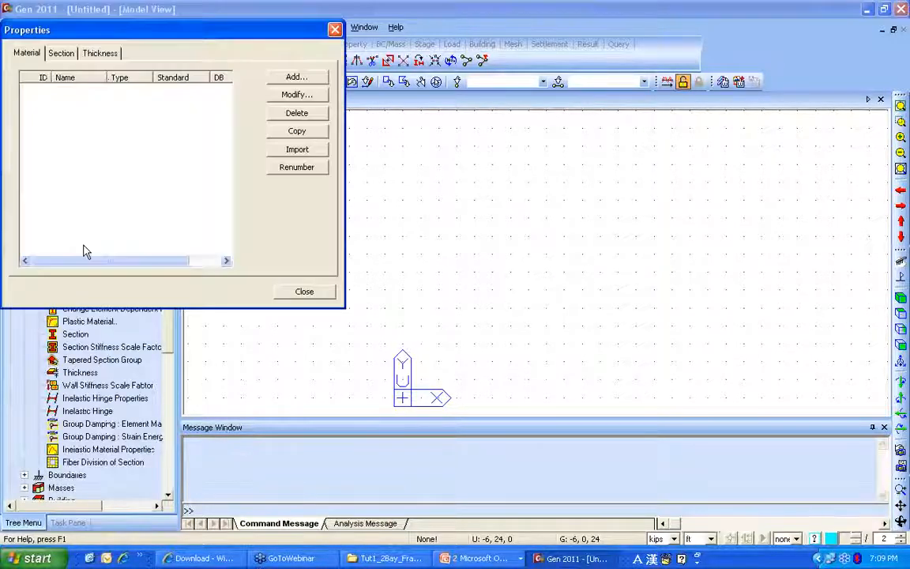
click(335, 29)
- Open the Material properties once more through the Model commands and close them without adding a material
click(105, 27)
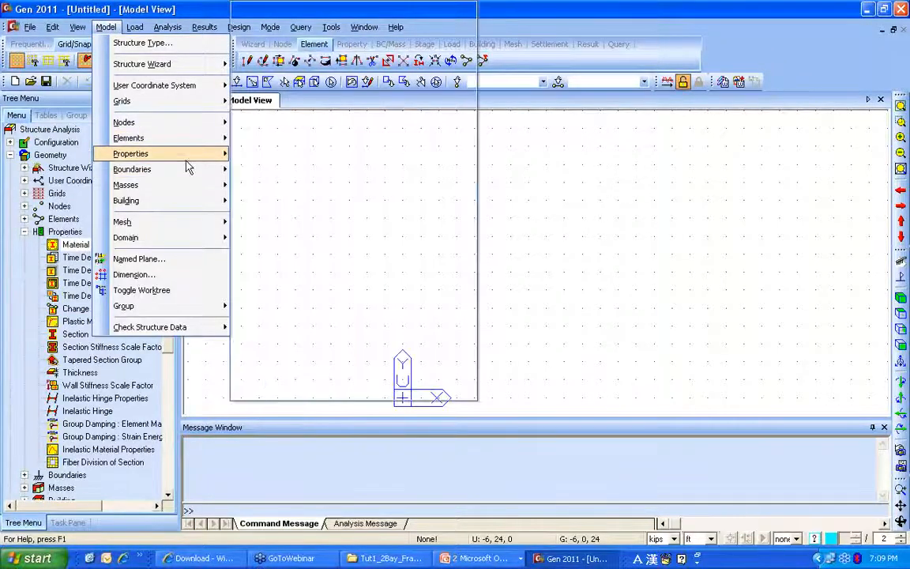
mouse_move(183, 154)
click(479, 8)
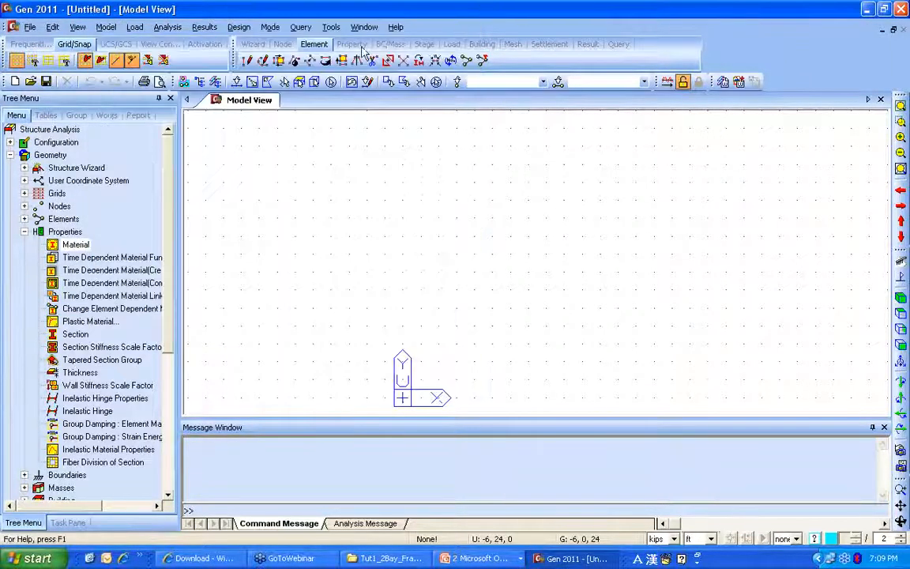
- Open the Material properties from the Property icon commands and start adding a new material
click(351, 44)
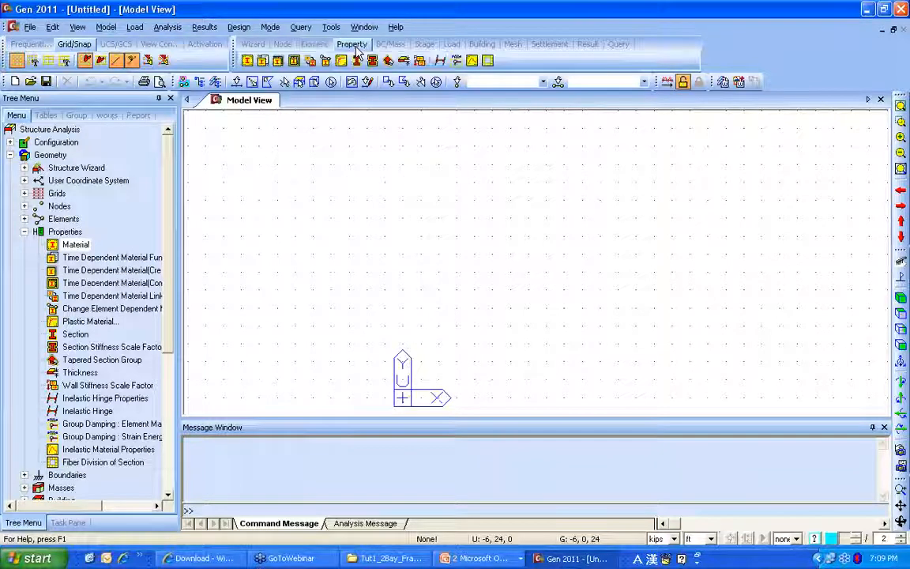
click(247, 60)
drag(217, 32, 355, 87)
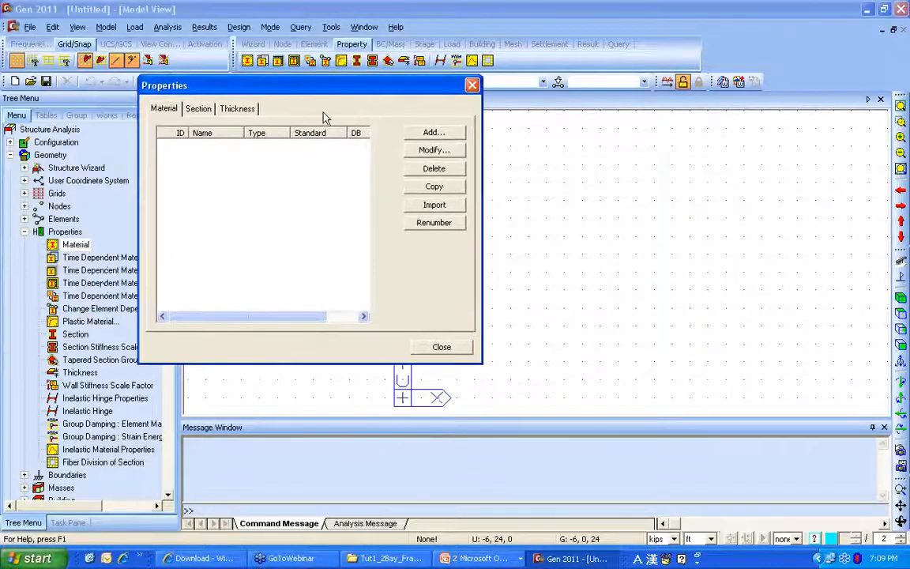
click(439, 134)
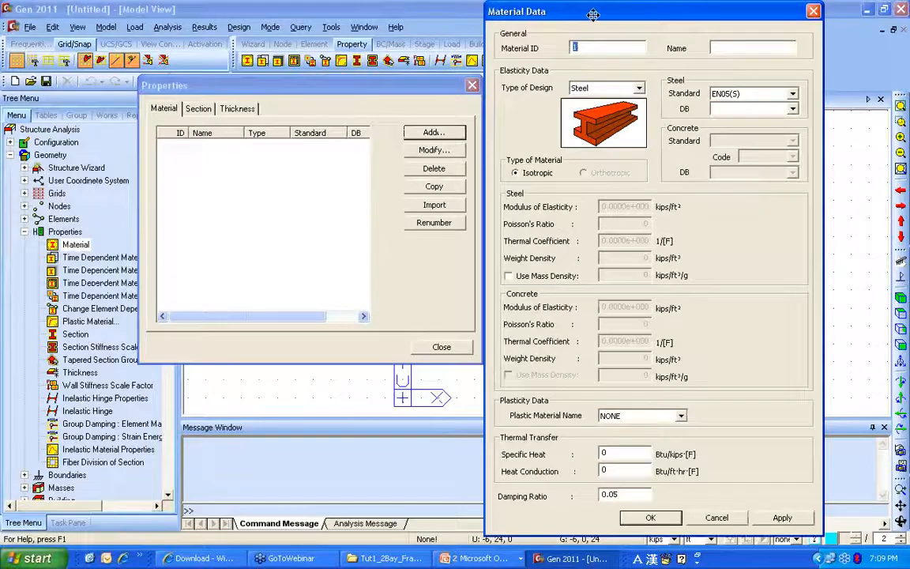
drag(552, 14, 319, 6)
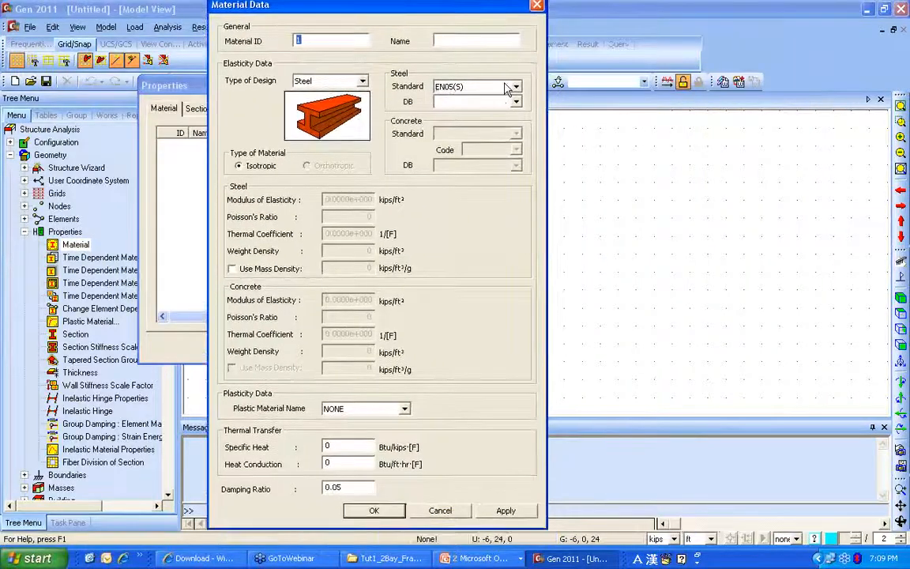
- Review the available steel standards, and set the design type to Concrete to review the concrete standards
click(509, 87)
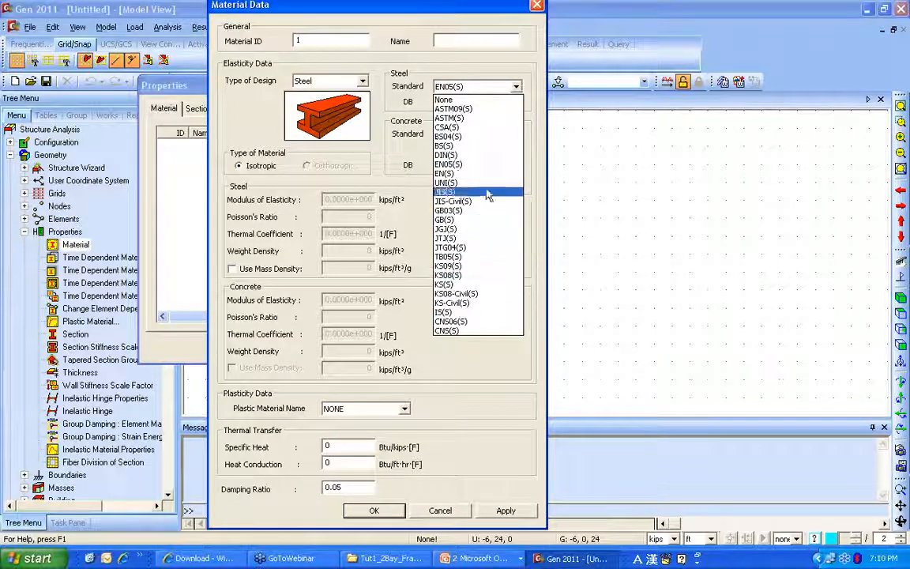
click(514, 89)
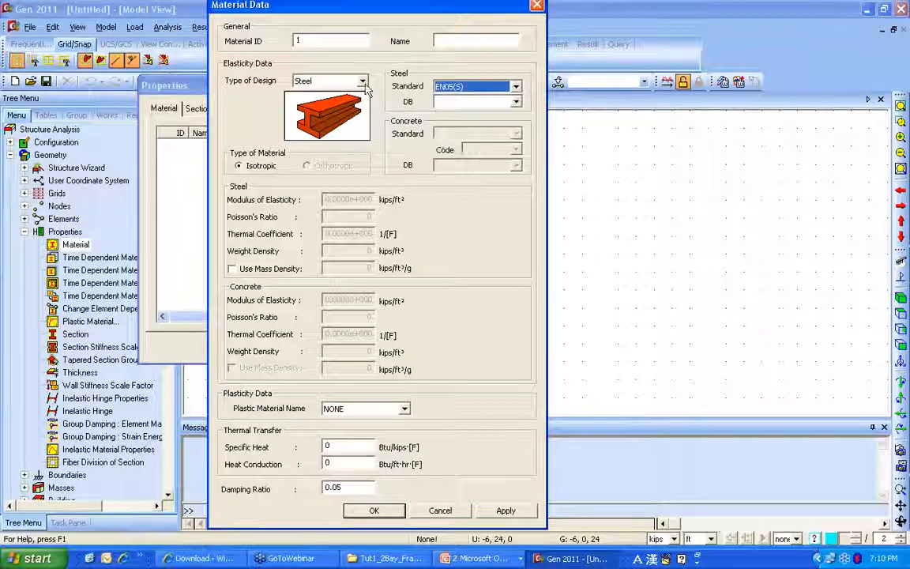
click(361, 81)
click(308, 98)
click(515, 135)
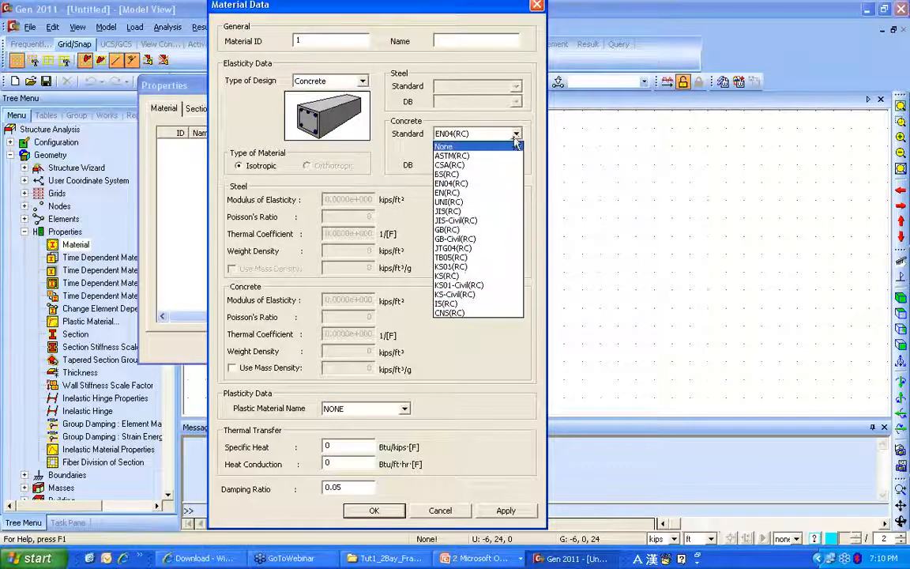
click(515, 136)
- Set the design type to SRC to check its concrete standards, and switch to User Defined to view the editable properties
click(361, 81)
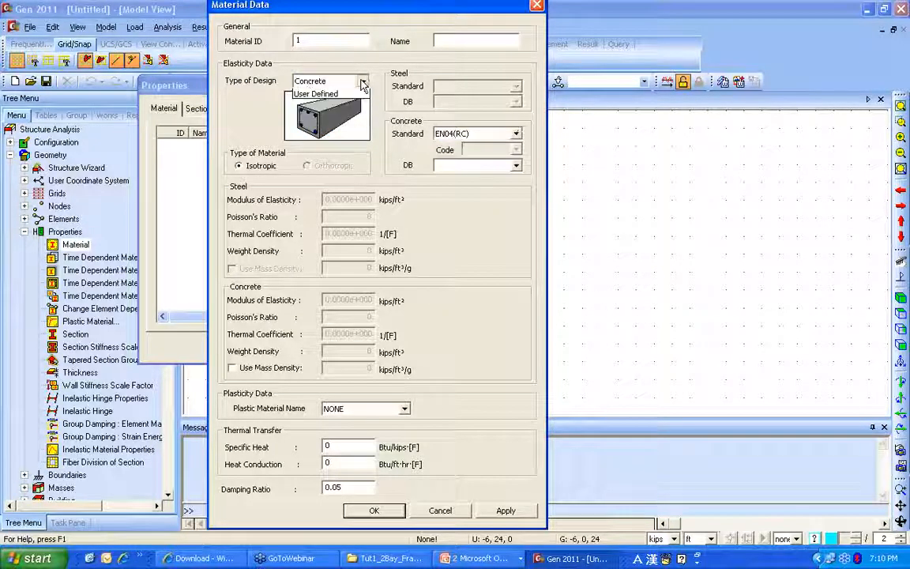
click(312, 109)
click(516, 134)
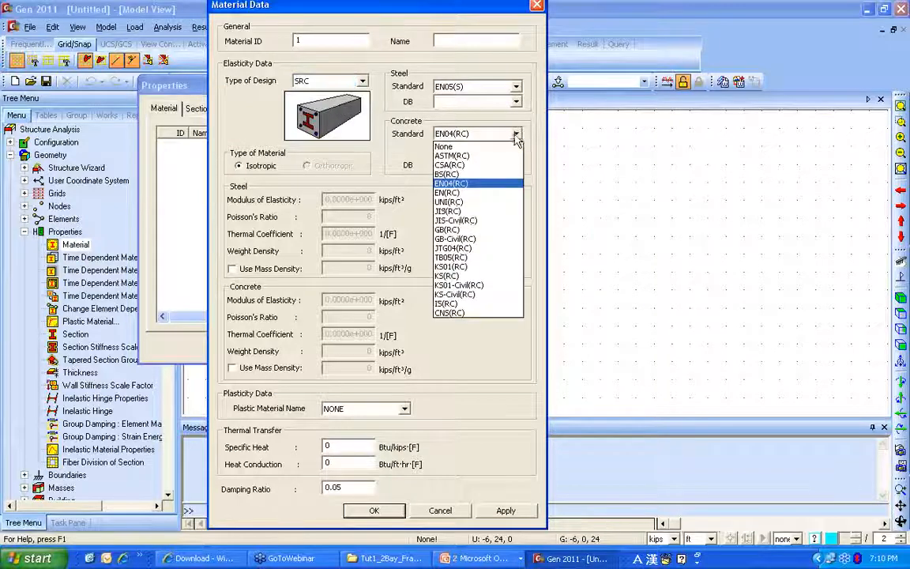
click(474, 134)
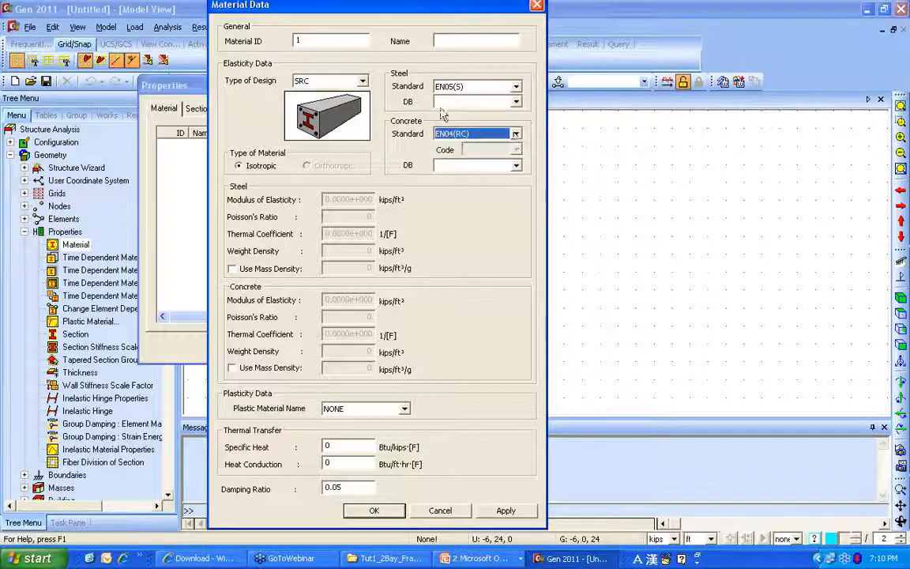
click(362, 82)
click(338, 121)
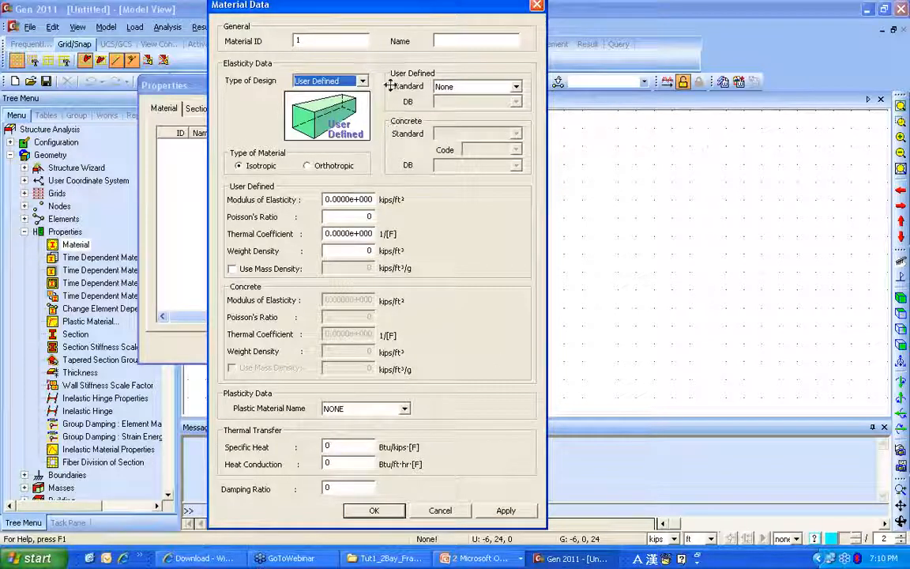
- Add a Steel material with the ASTM(S) standard and A36 from the database
click(330, 81)
click(341, 94)
click(516, 86)
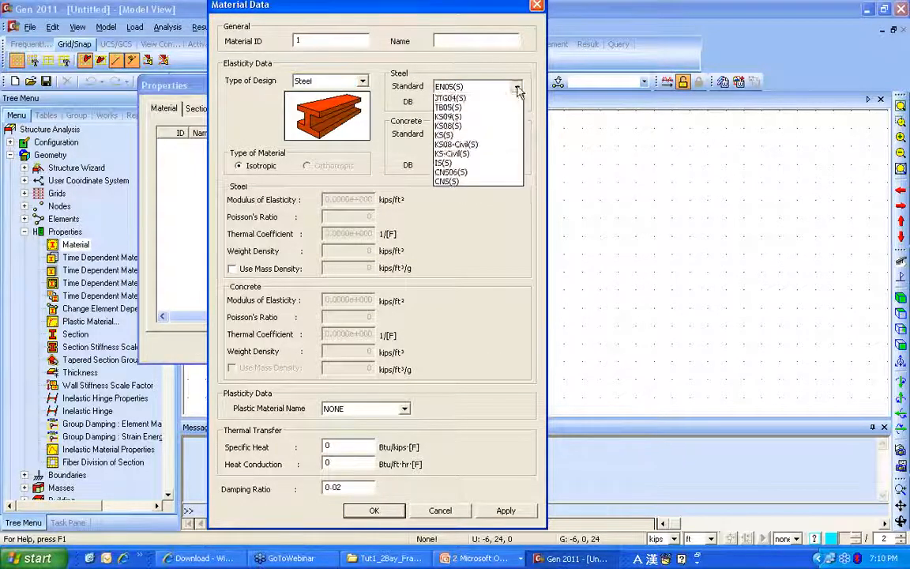
click(474, 110)
click(515, 101)
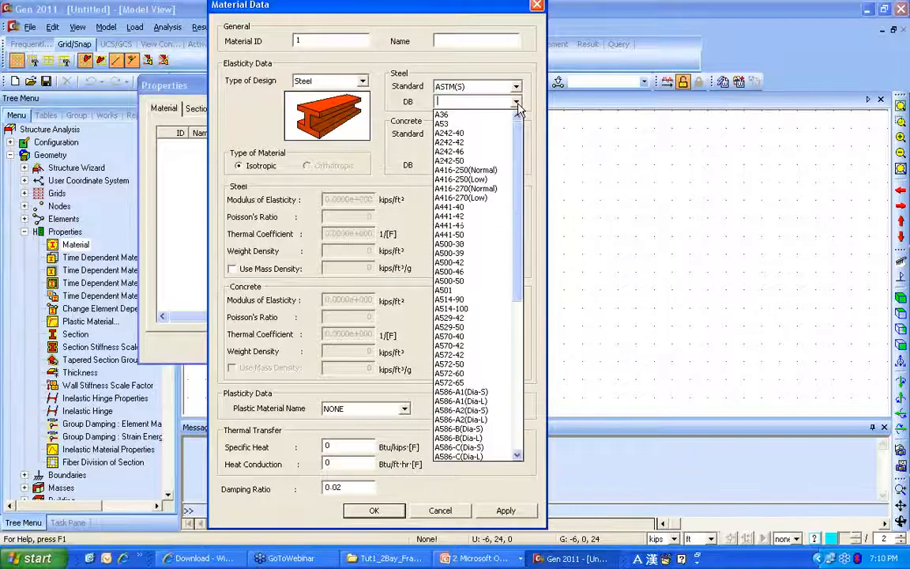
click(490, 112)
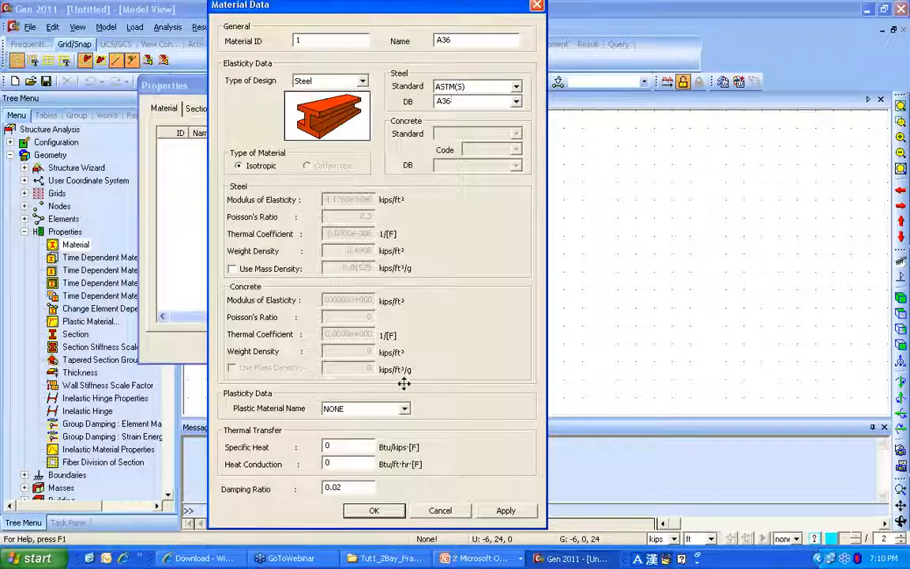
click(374, 510)
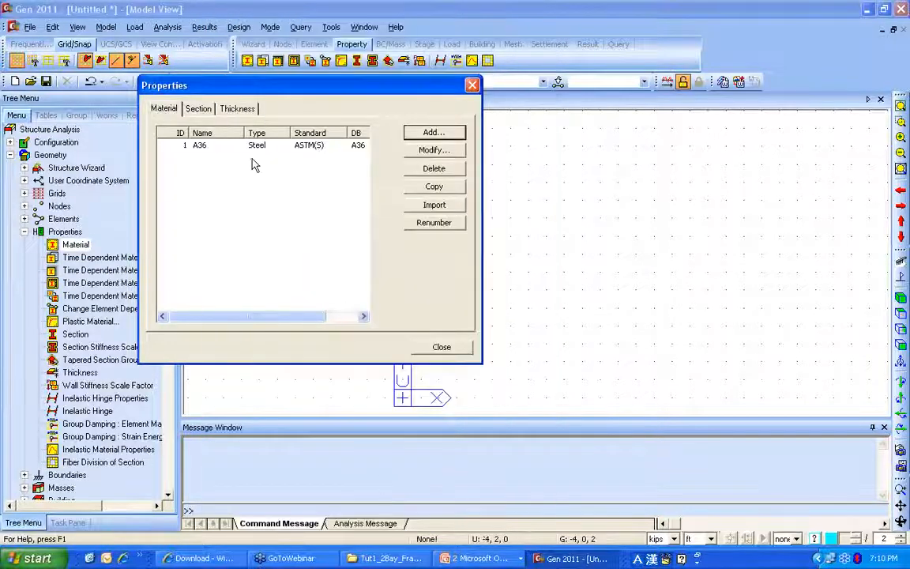
- Start adding a new section and look through the SRC and Combined section types
click(199, 109)
click(433, 132)
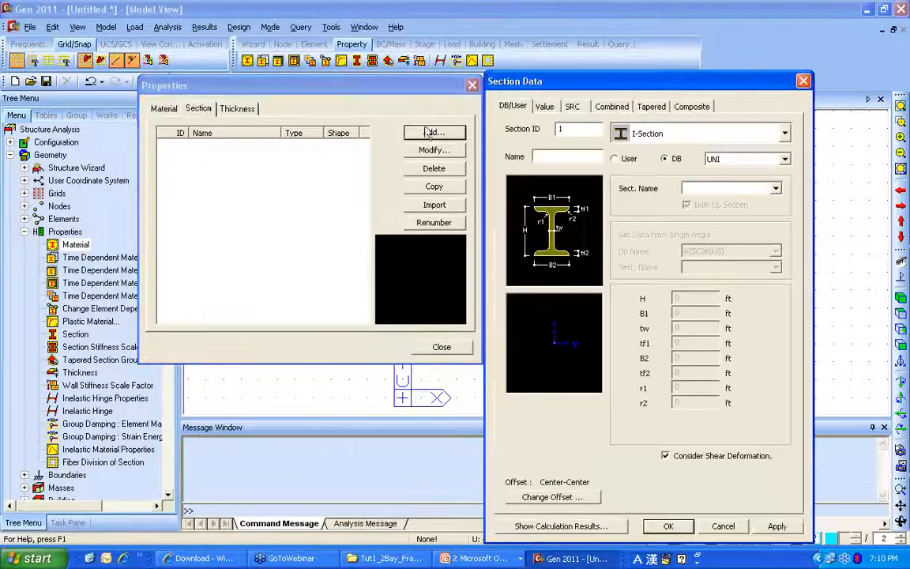
drag(612, 78, 517, 18)
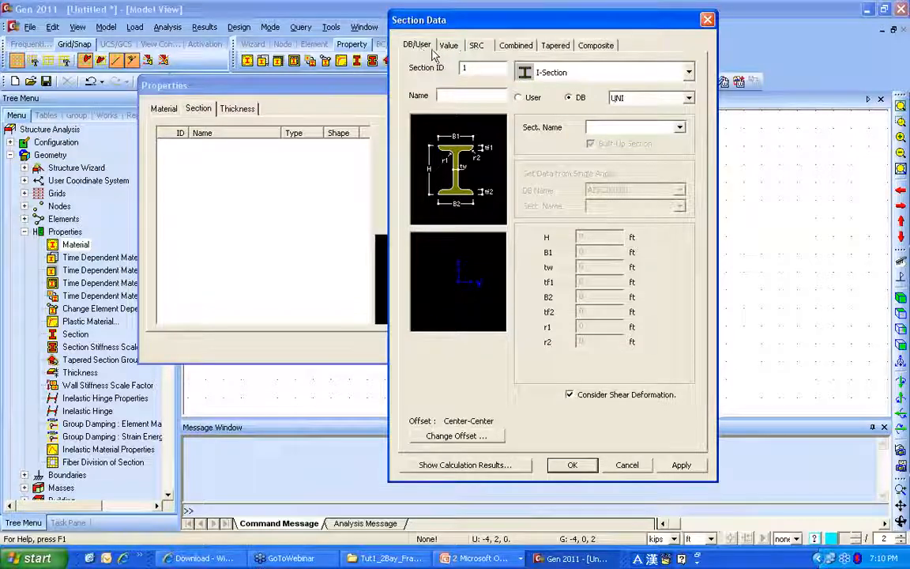
click(476, 45)
click(517, 47)
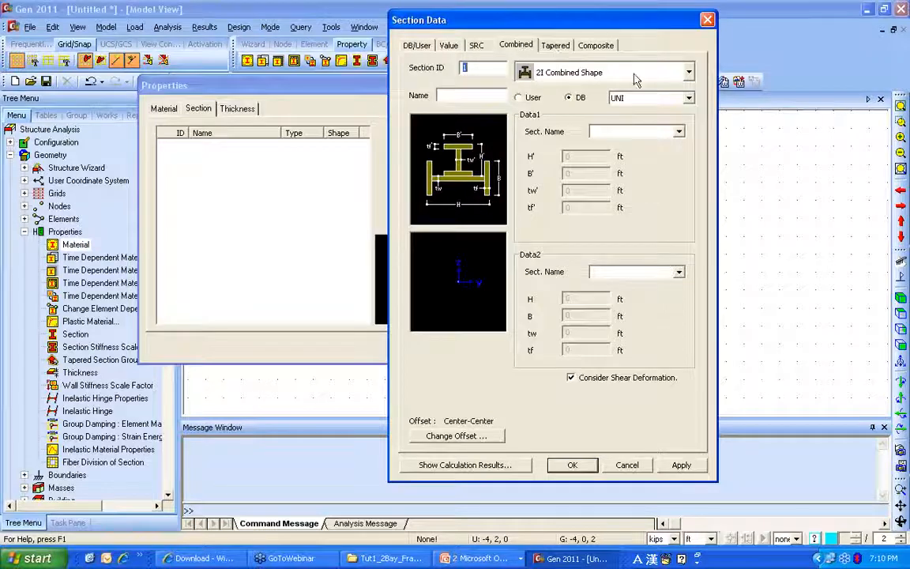
click(574, 73)
click(584, 73)
- Examine the Tapered and Composite section types and the list of SRC shapes
click(562, 47)
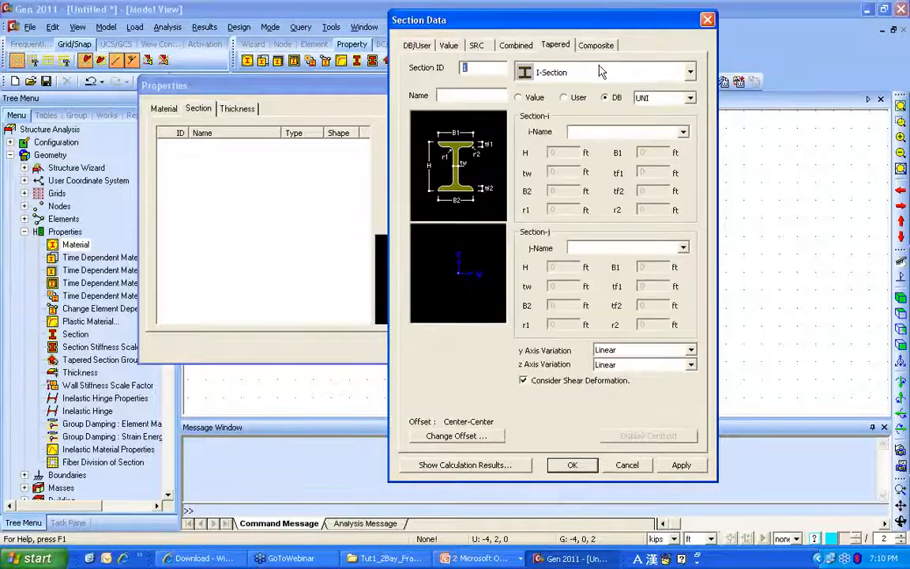
click(598, 72)
click(594, 45)
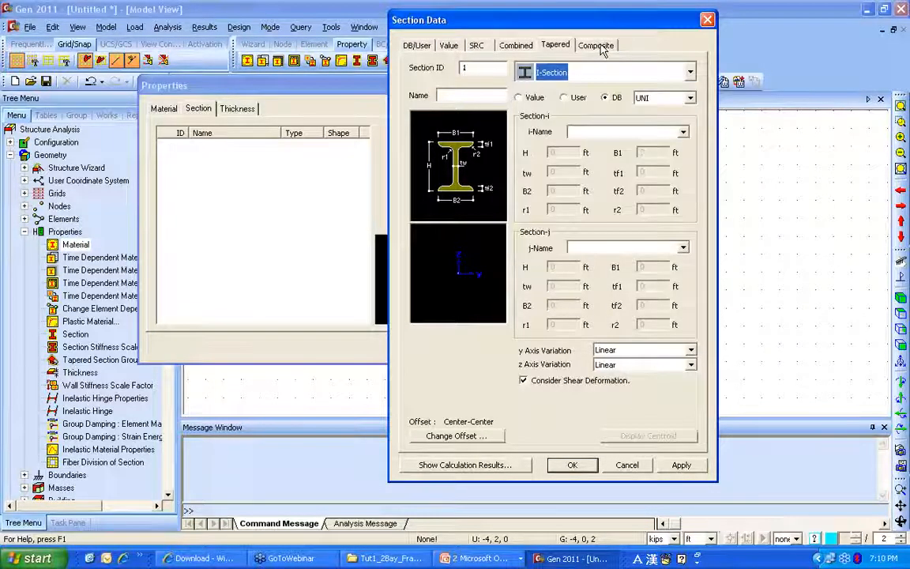
click(596, 45)
click(636, 98)
click(588, 117)
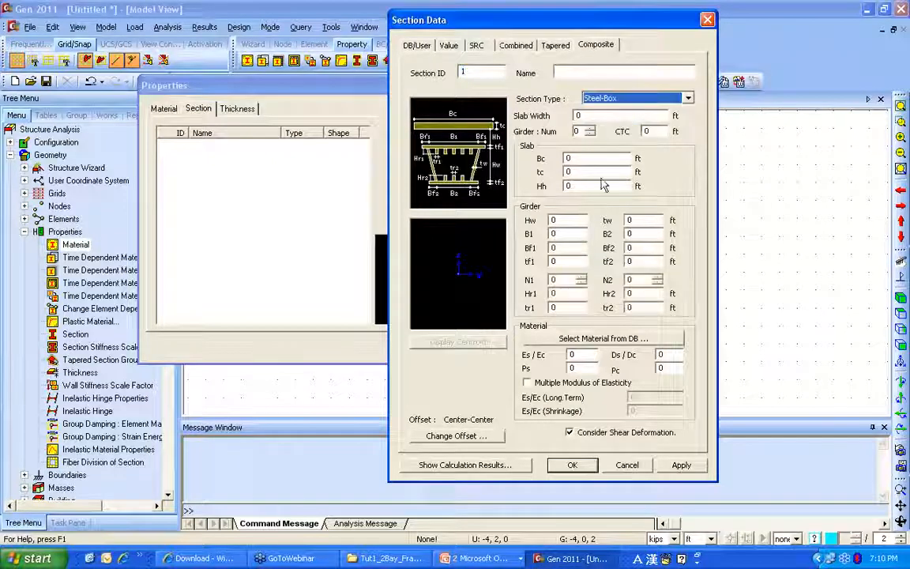
click(491, 48)
click(600, 72)
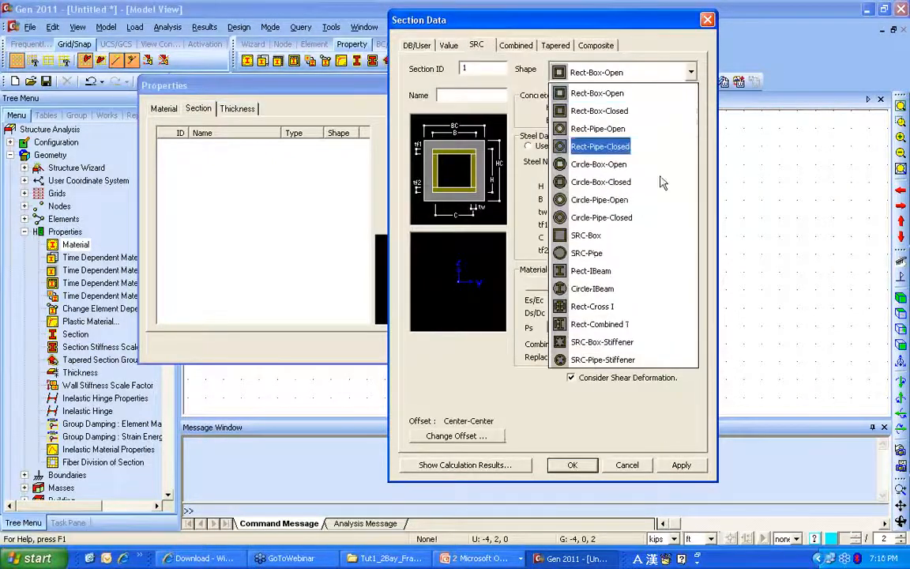
click(646, 79)
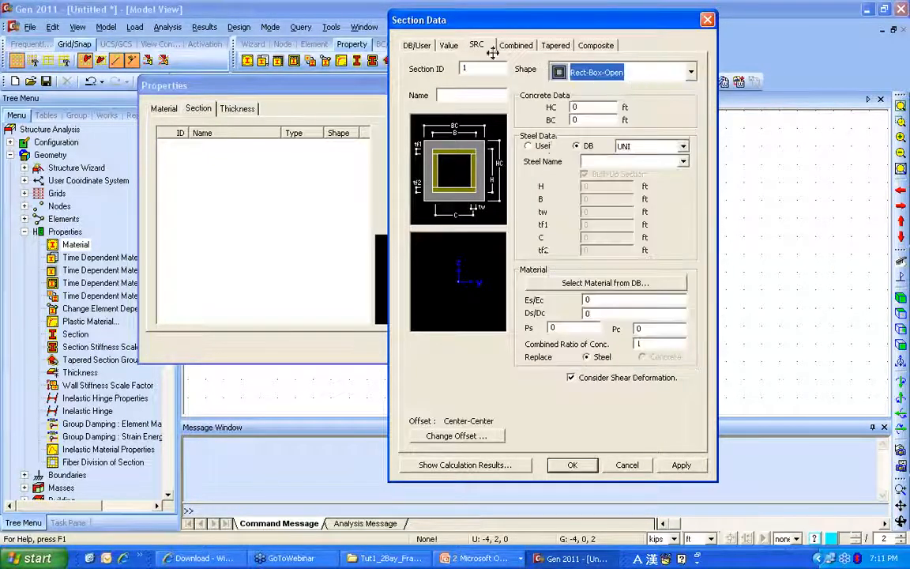
- Choose the Box shape for a section defined by value and set its tf2 and C to 2 ft
click(419, 45)
click(450, 46)
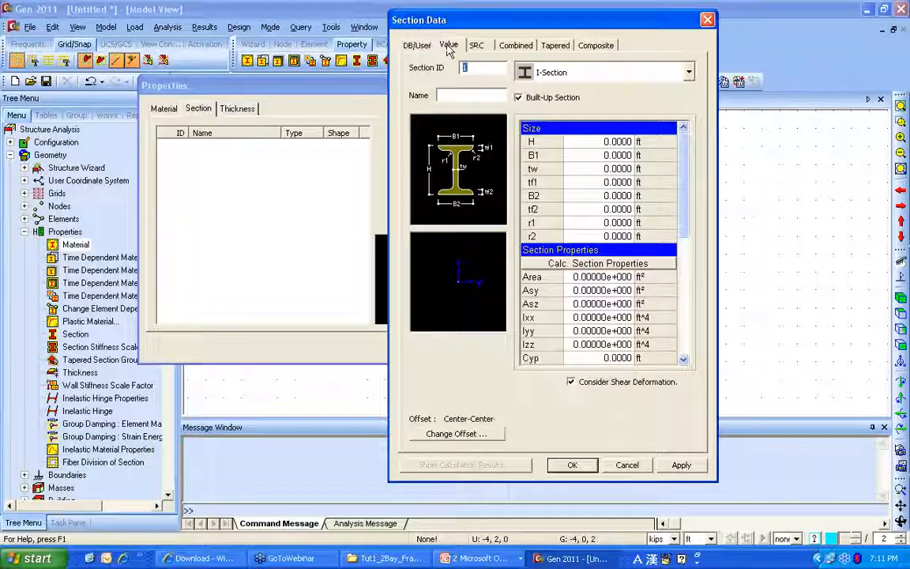
click(607, 142)
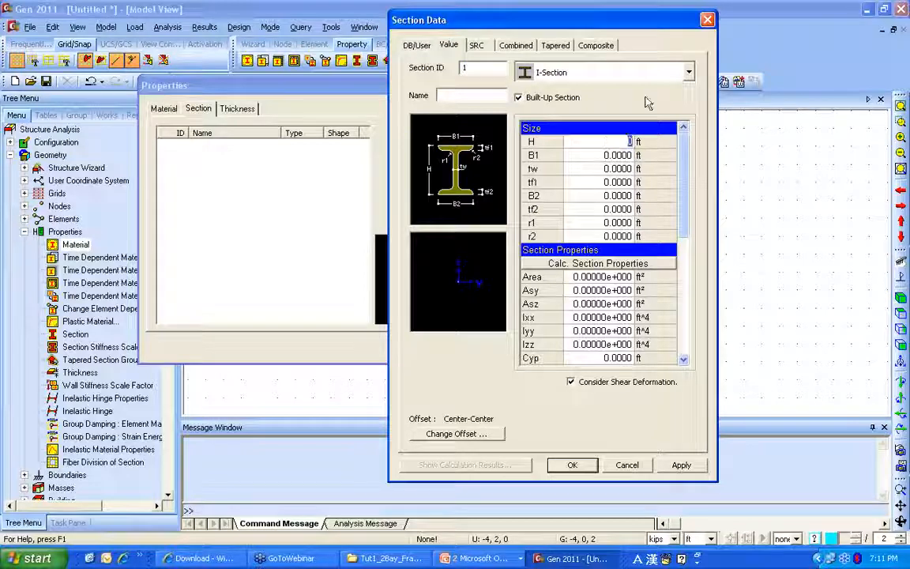
click(616, 72)
click(612, 146)
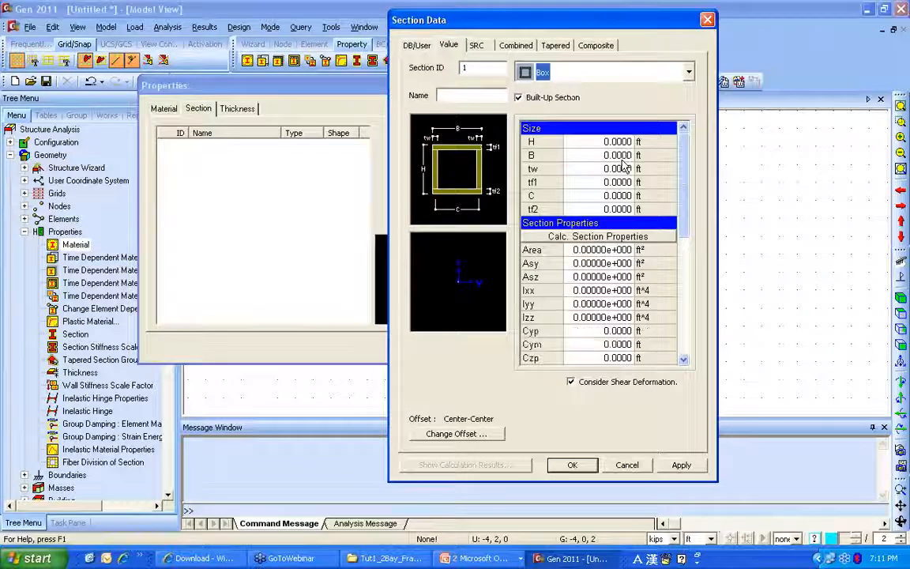
click(598, 209)
text(2)
click(598, 195)
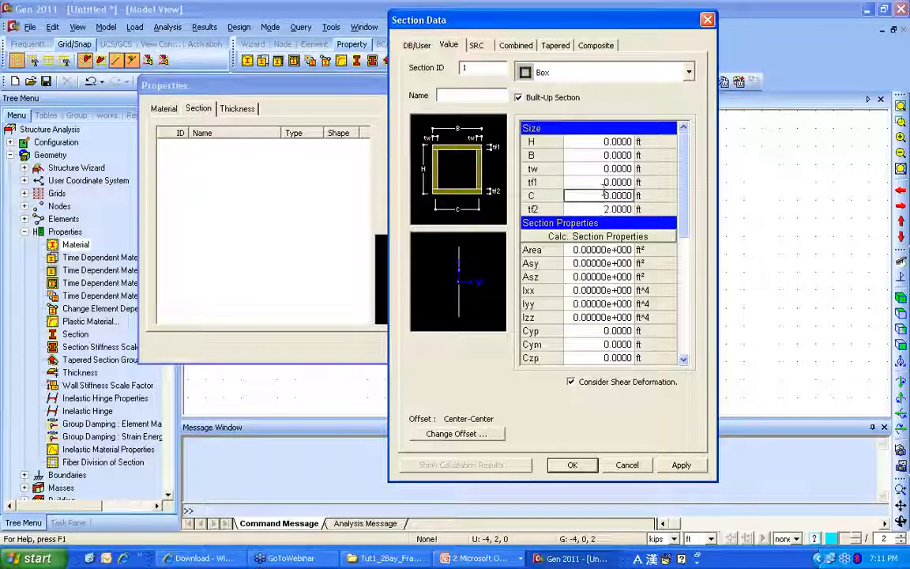
text(2)
click(598, 180)
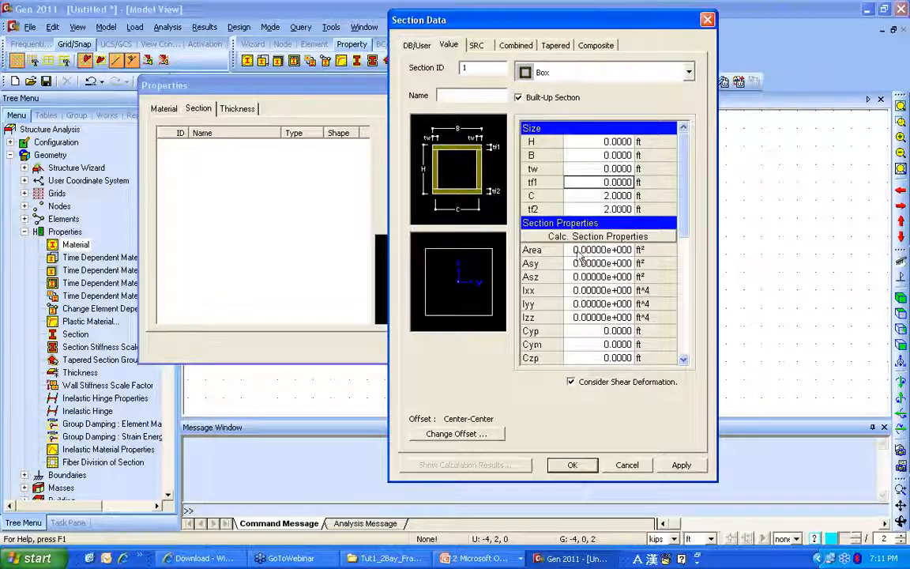
- Switch the section shape to General Section, and close the section data and properties without adding a section
click(624, 73)
click(586, 269)
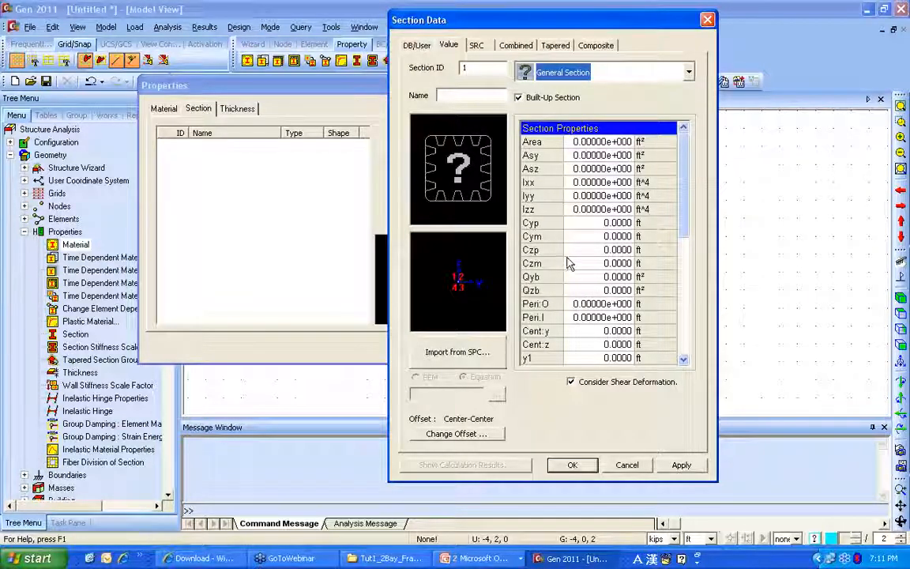
click(707, 21)
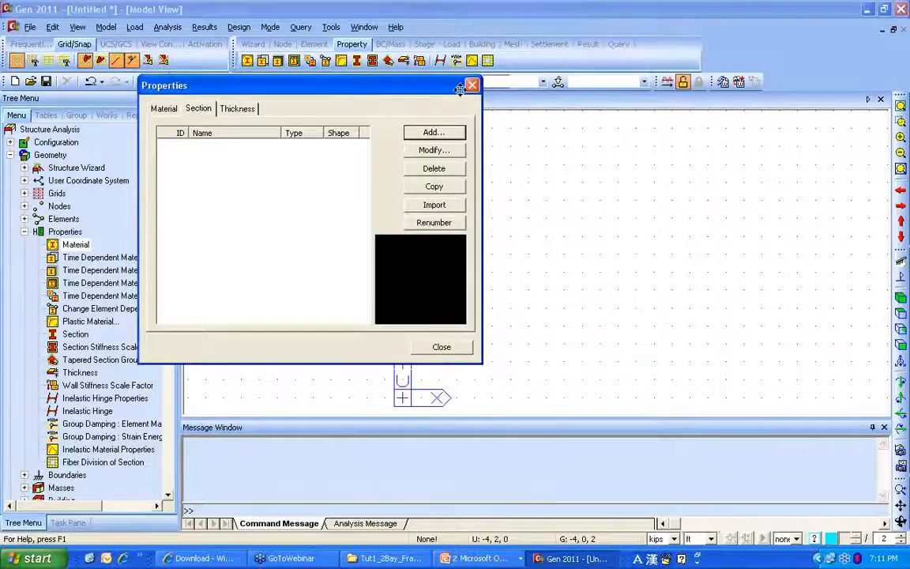
click(473, 85)
- Open the Sectional Property Calculator and set its unit system to kips for force and ft for length
click(364, 27)
mouse_move(329, 30)
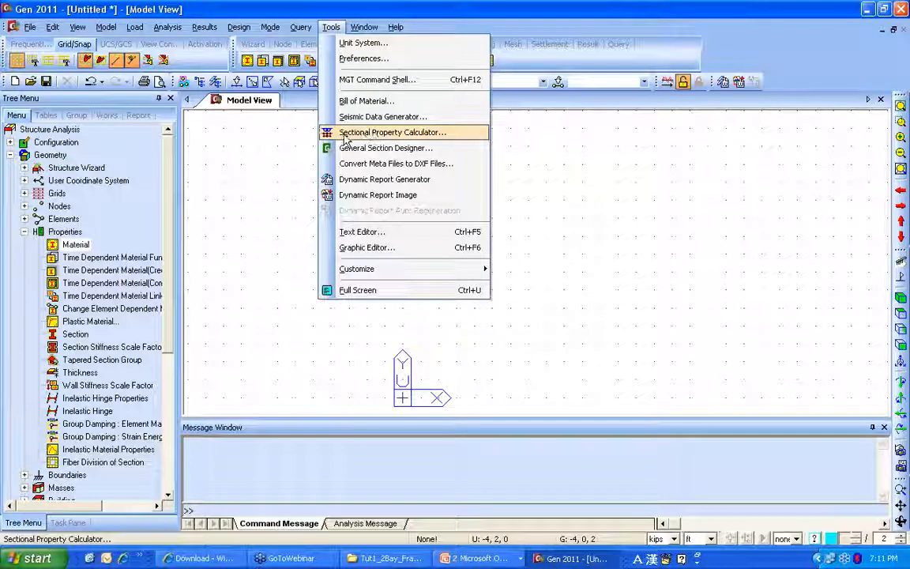
click(388, 134)
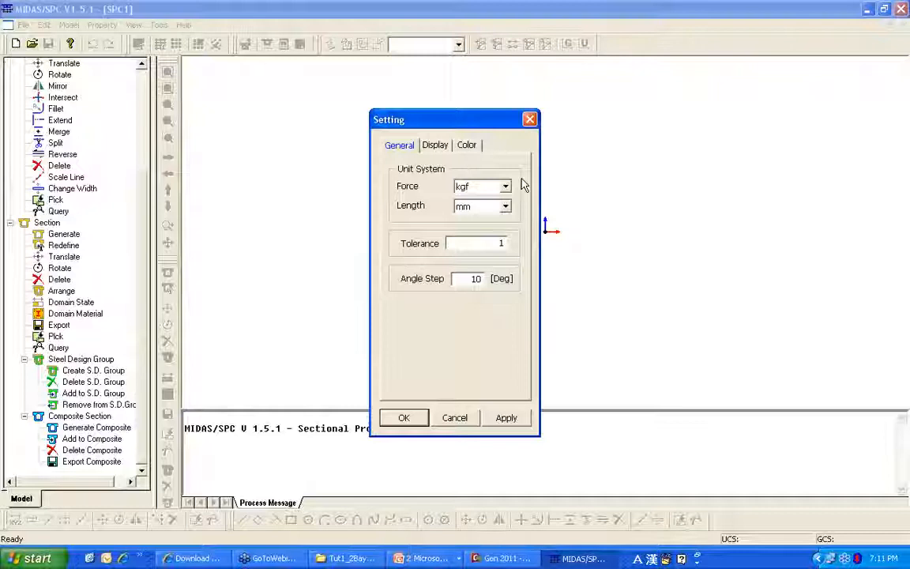
click(505, 186)
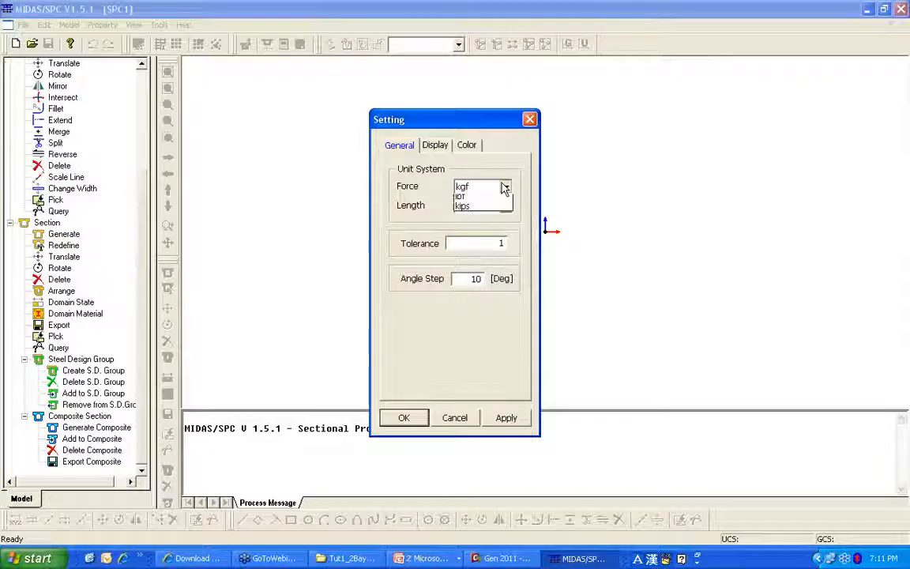
click(479, 248)
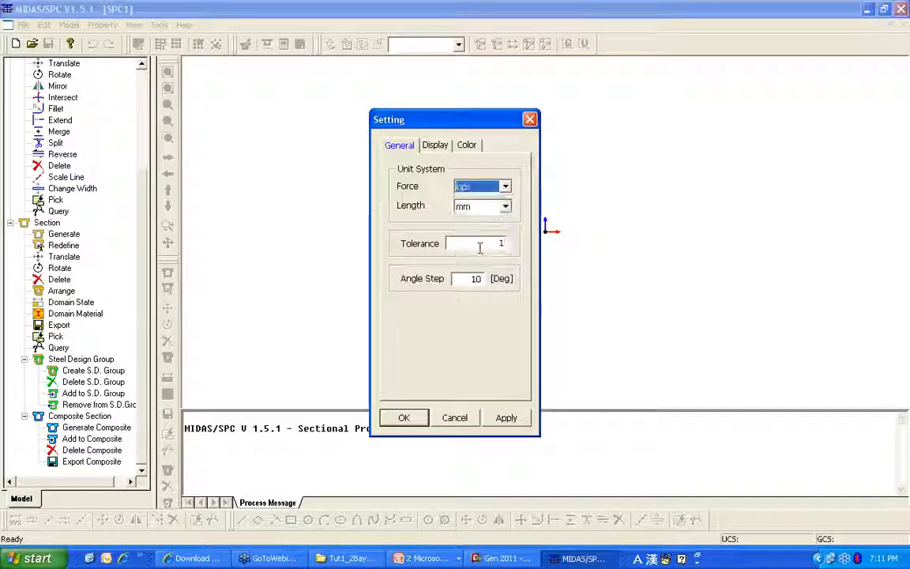
click(504, 206)
click(479, 258)
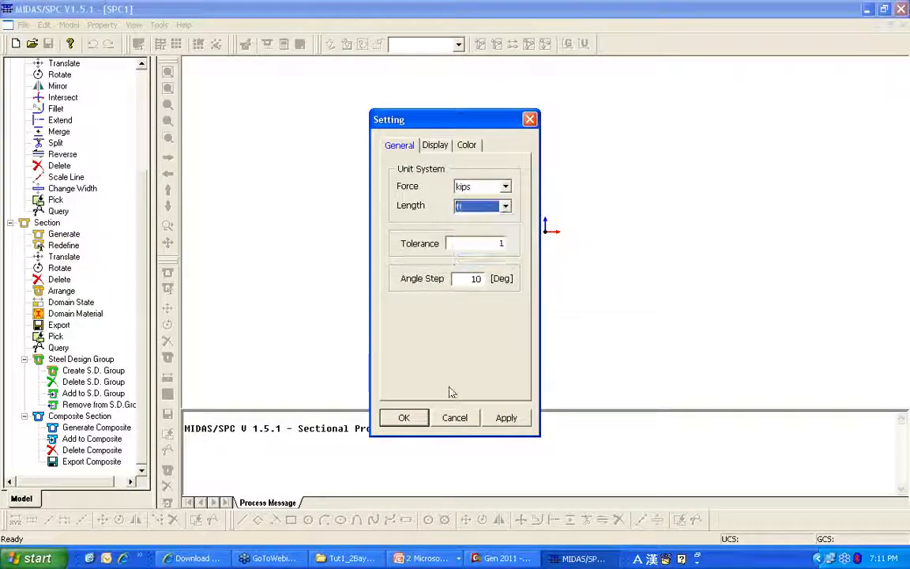
click(404, 417)
- Start creating a polyline curve in the Sectional Property Calculator
scroll(85, 142, up, 4)
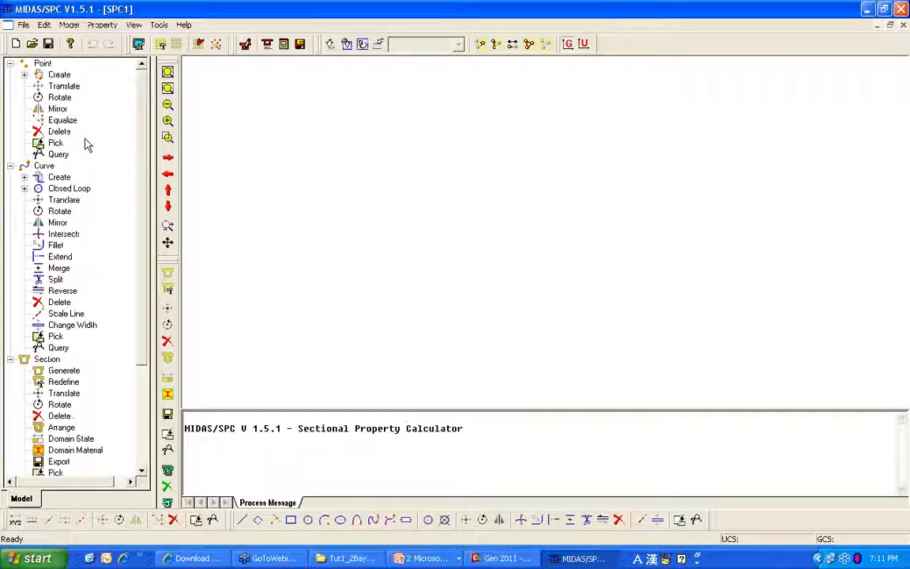
click(25, 176)
click(73, 201)
double_click(71, 202)
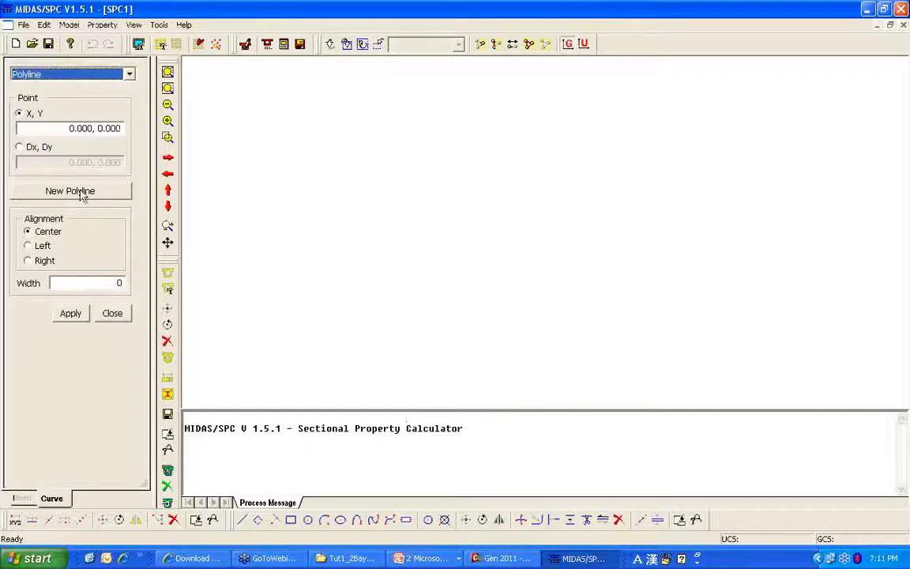
- Set the grid size to 2 ft and display the grid with grid snap on
click(160, 44)
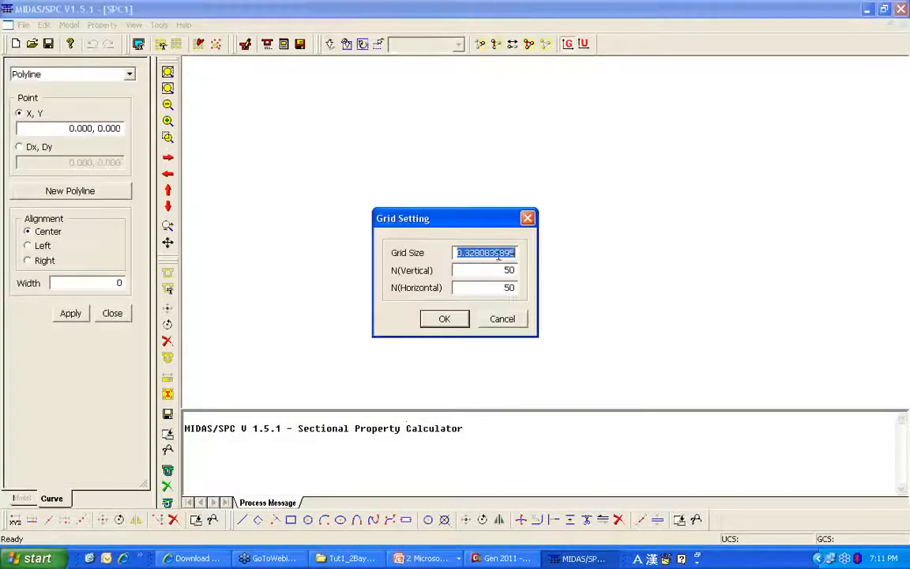
text(2)
click(444, 318)
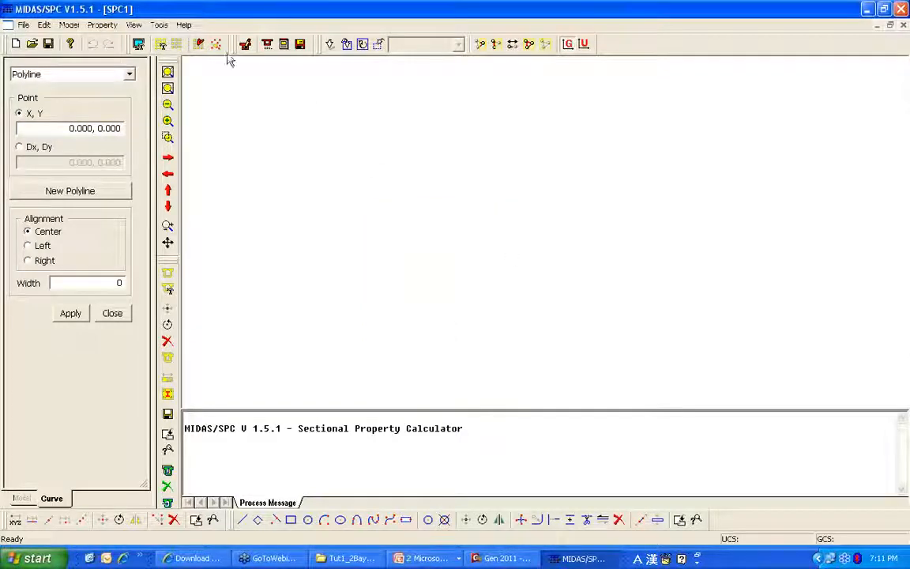
click(159, 44)
click(440, 317)
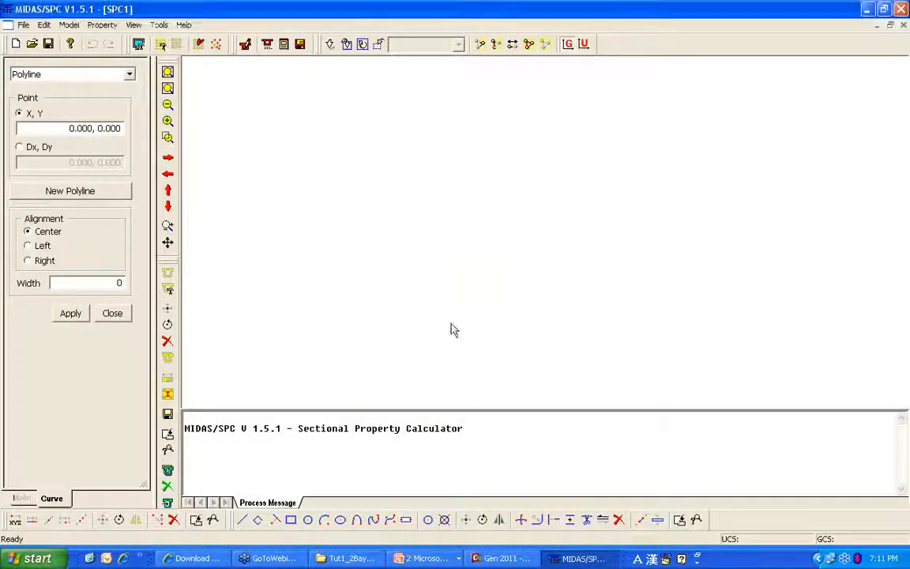
click(176, 44)
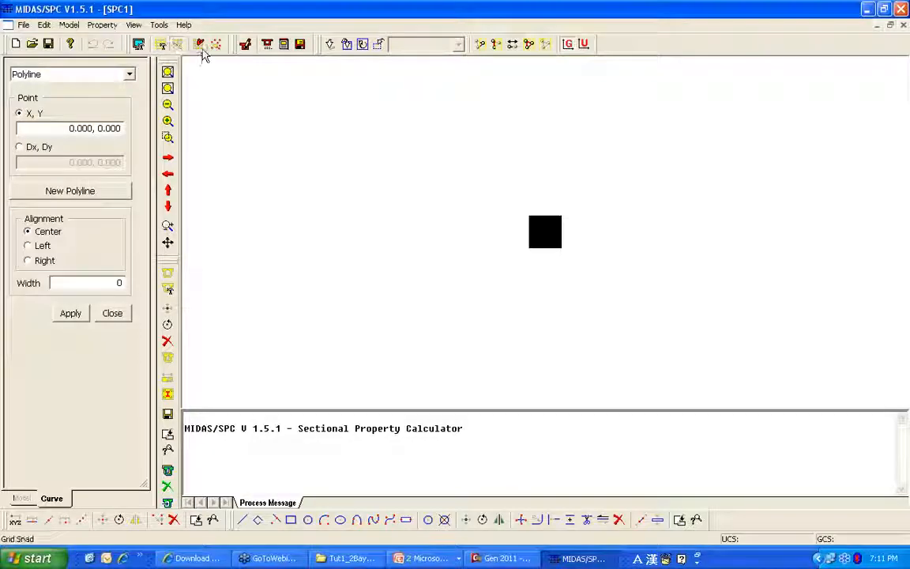
scroll(579, 241, up, 5)
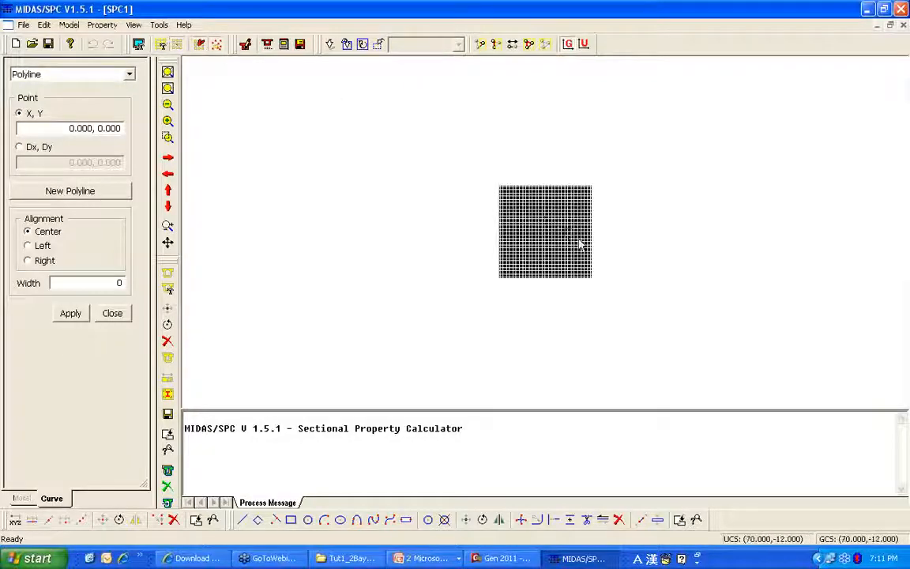
scroll(572, 241, up, 3)
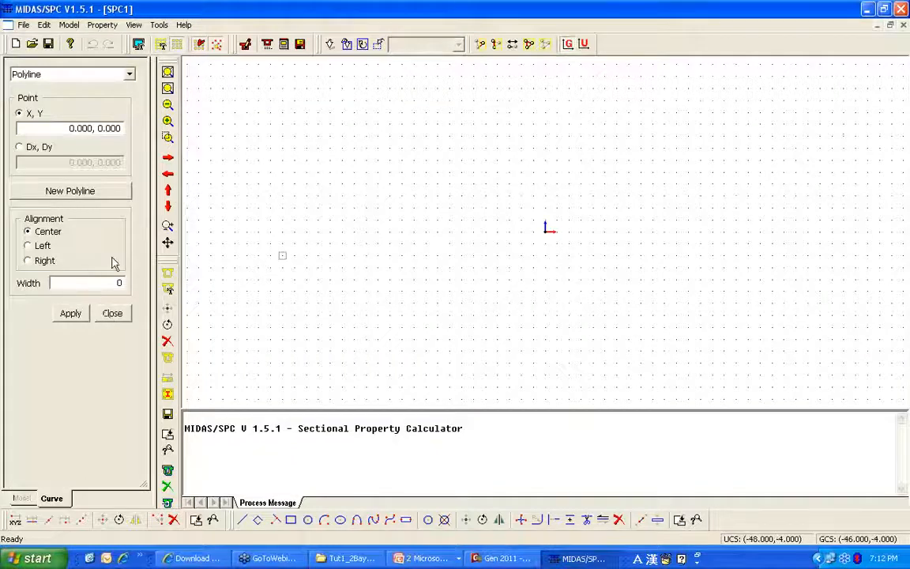
- Draw a closed polyline through (0, -6), (14, 6), (-2, 20), (-18, 10), (-34, 10), (-34, -2), (-20, -2) and (-8, 4)
click(547, 268)
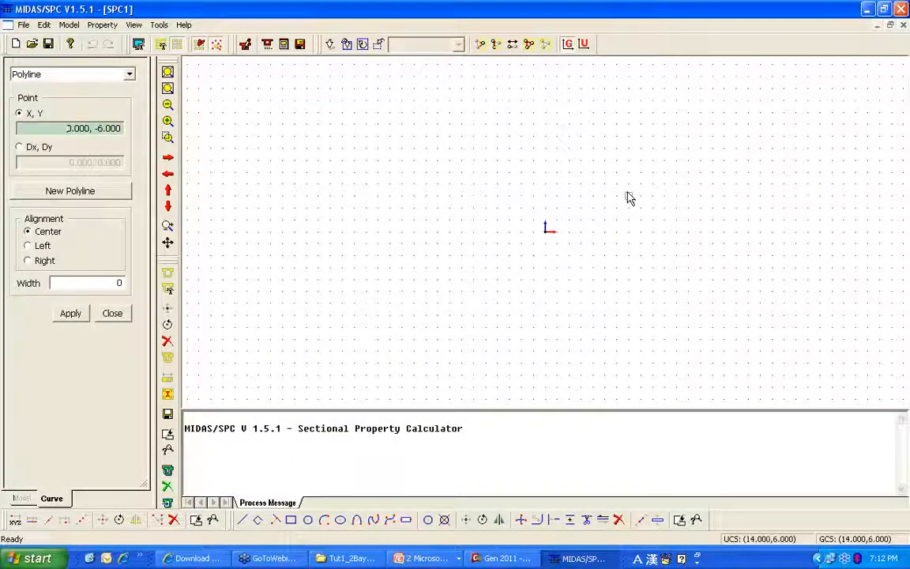
click(627, 196)
click(533, 115)
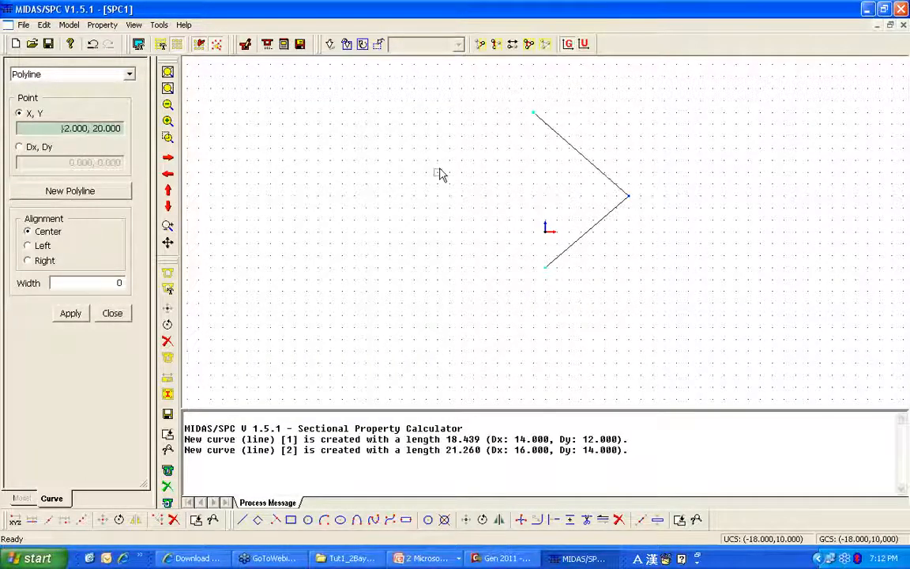
click(439, 172)
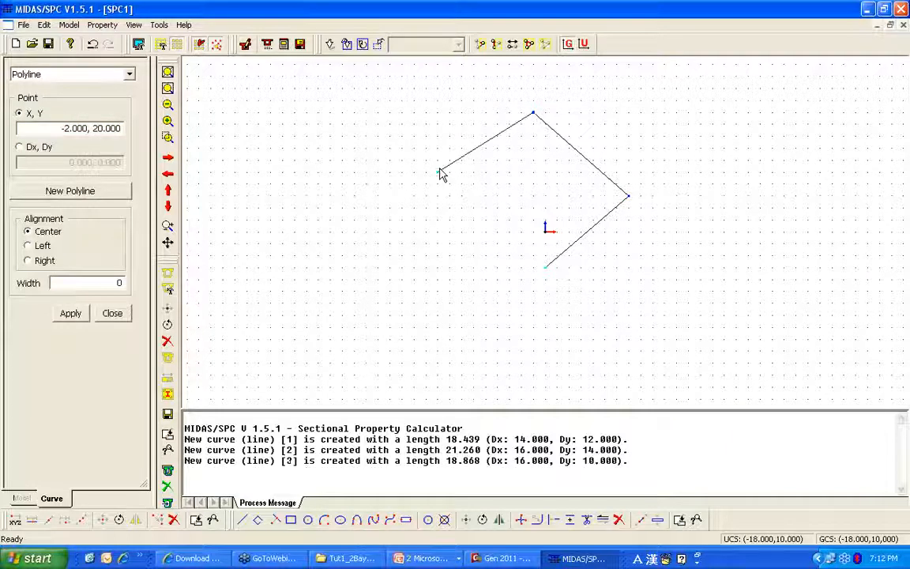
click(342, 172)
click(343, 243)
click(427, 244)
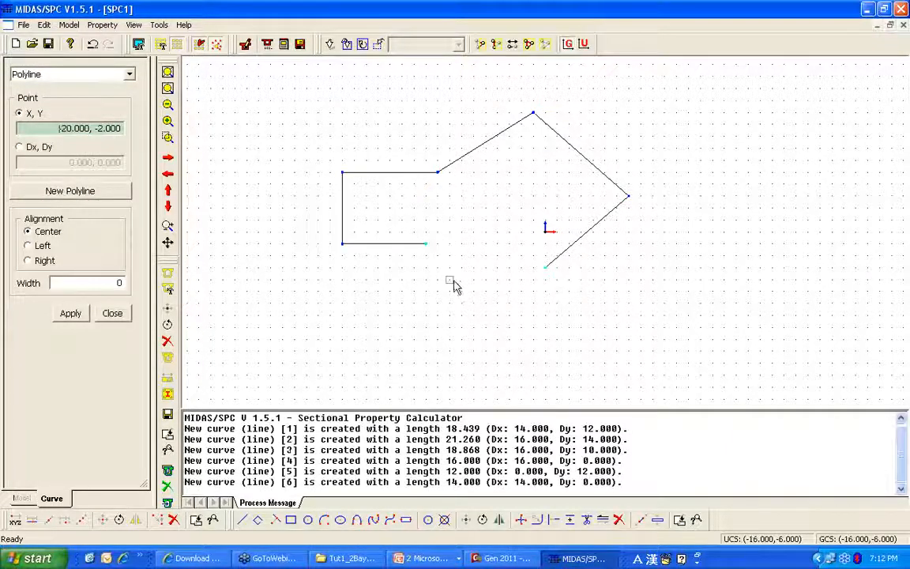
click(498, 208)
click(547, 269)
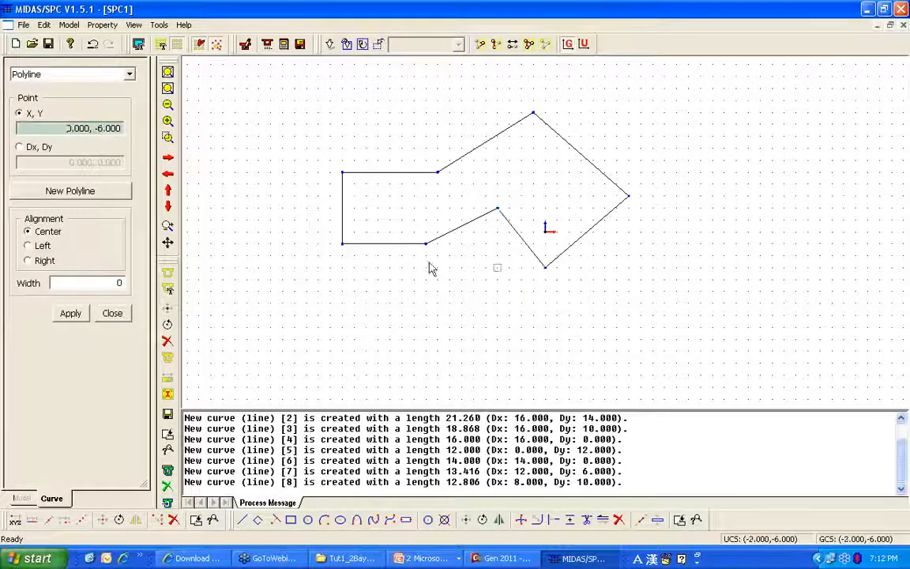
- Generate a plane-type section from the closed outline with immediate property calculation, and review its calculated properties
click(167, 275)
click(28, 188)
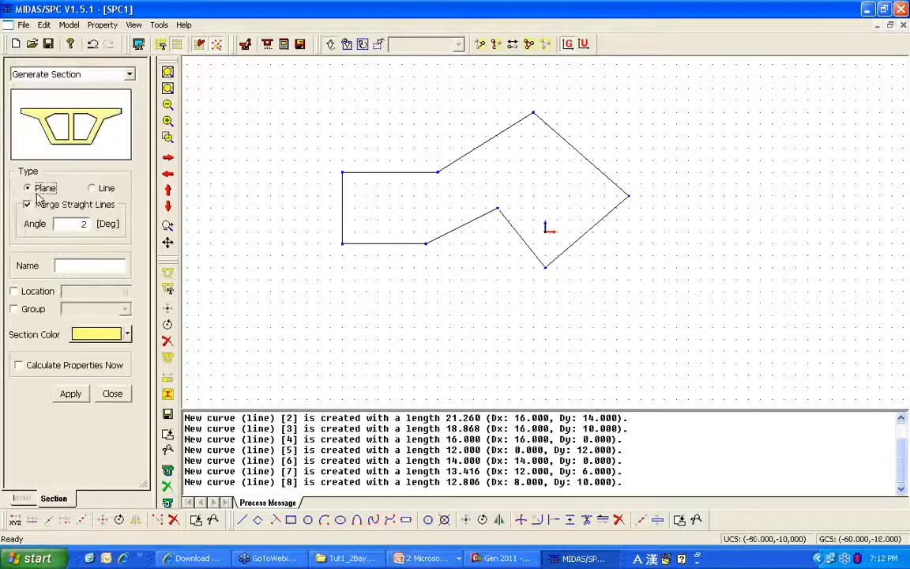
click(75, 365)
drag(298, 79, 701, 355)
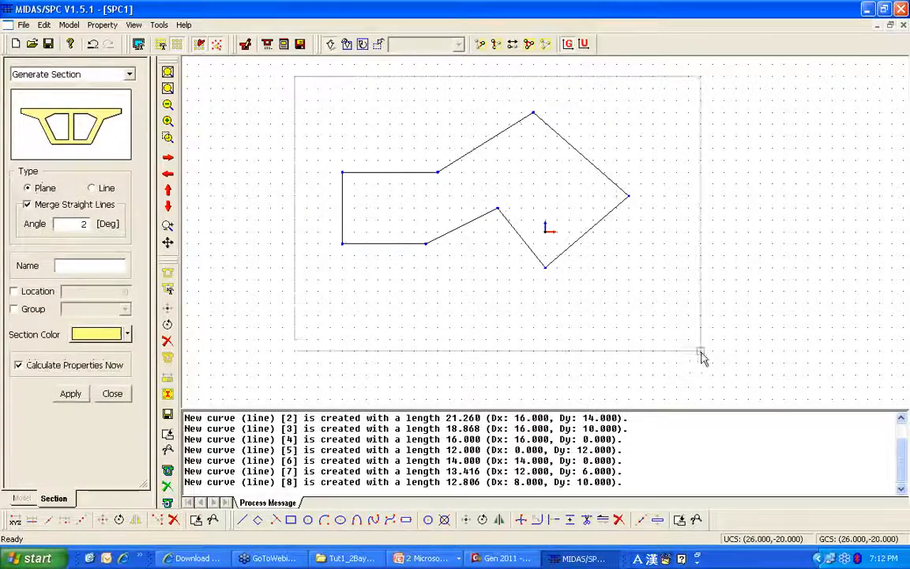
click(71, 393)
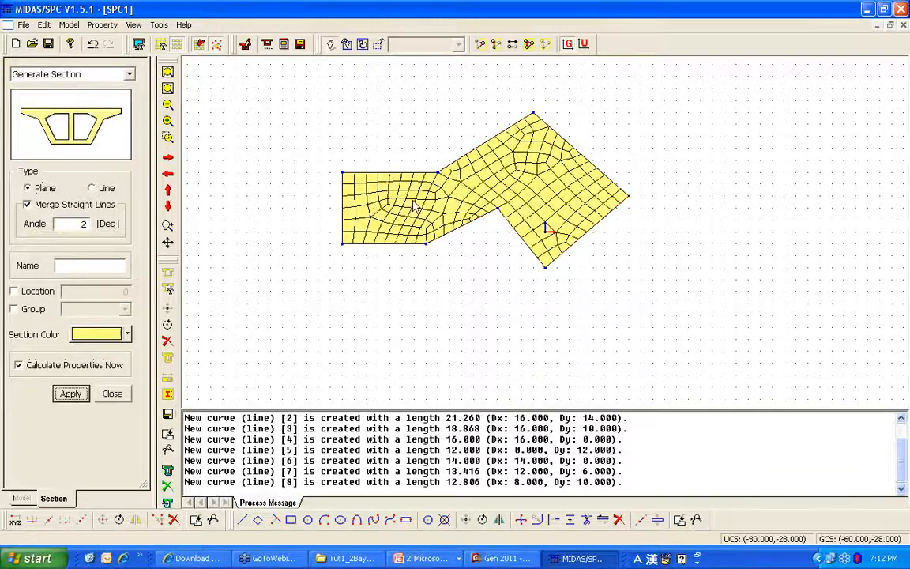
click(286, 45)
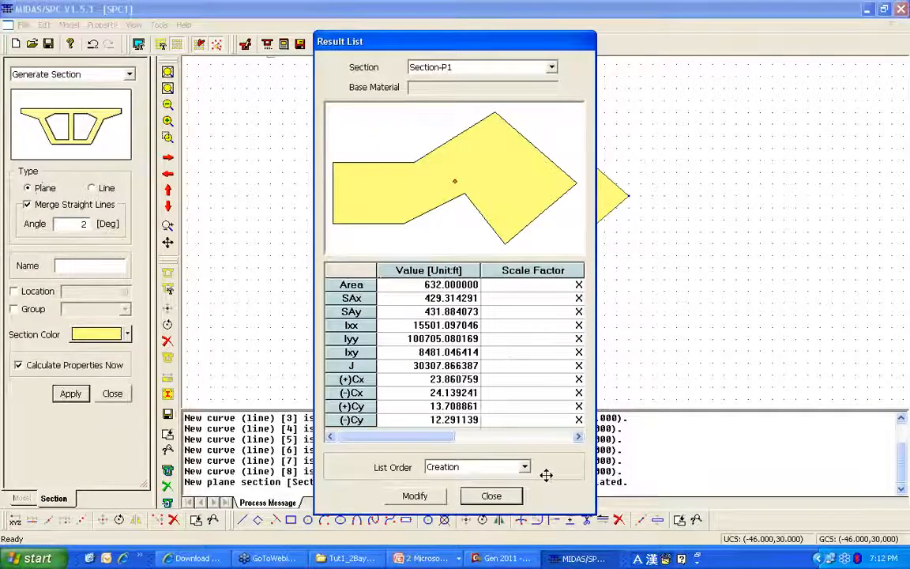
click(490, 496)
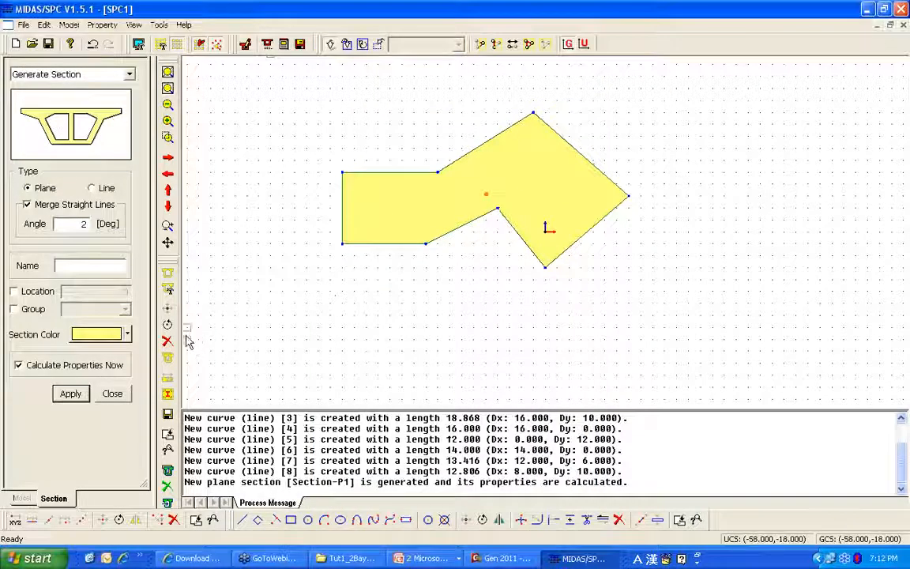
- Export the generated section as a MIDAS Section File named userdefine on the Desktop
click(167, 415)
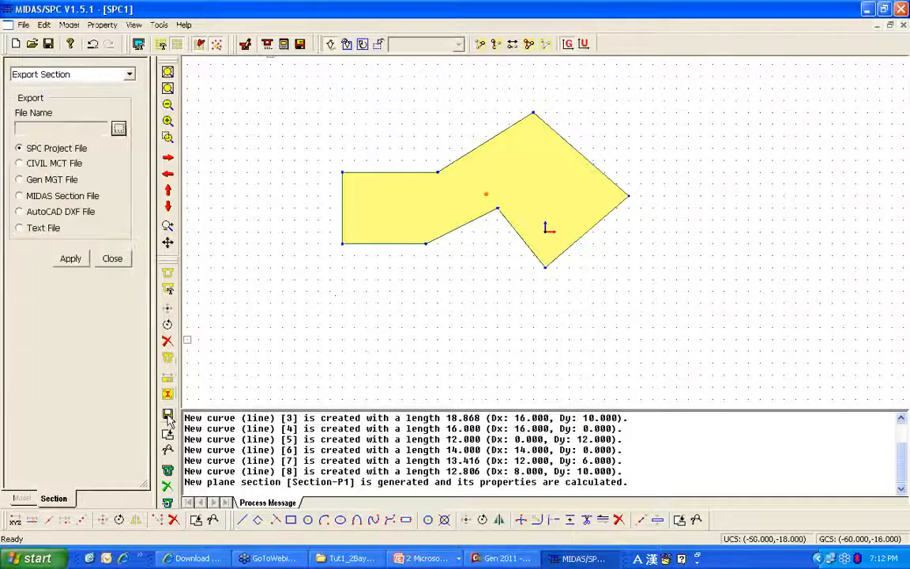
click(59, 195)
click(118, 128)
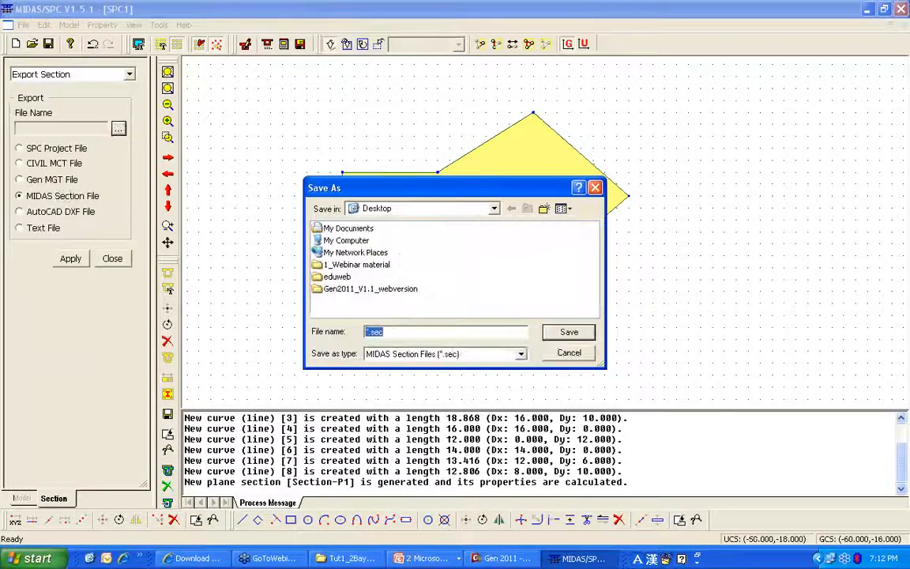
text(userde)
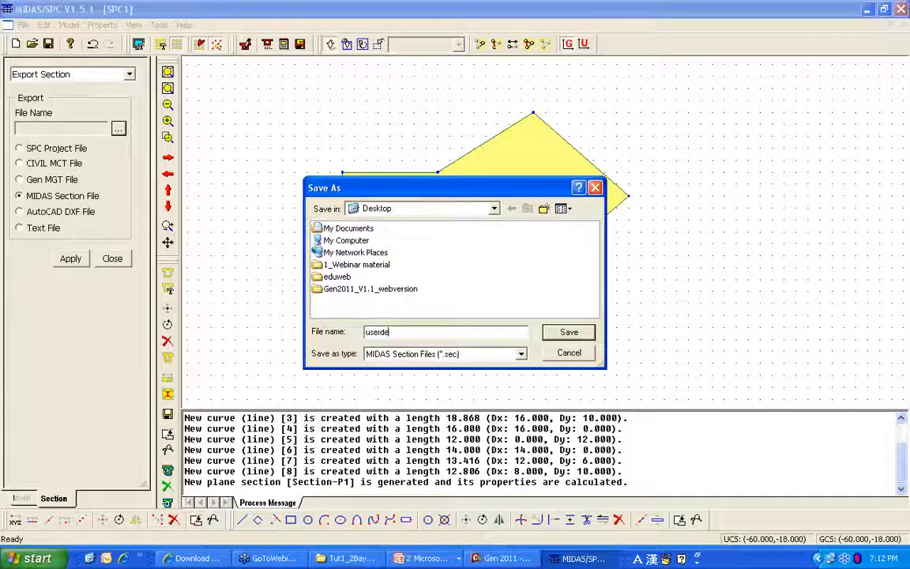
text(fine)
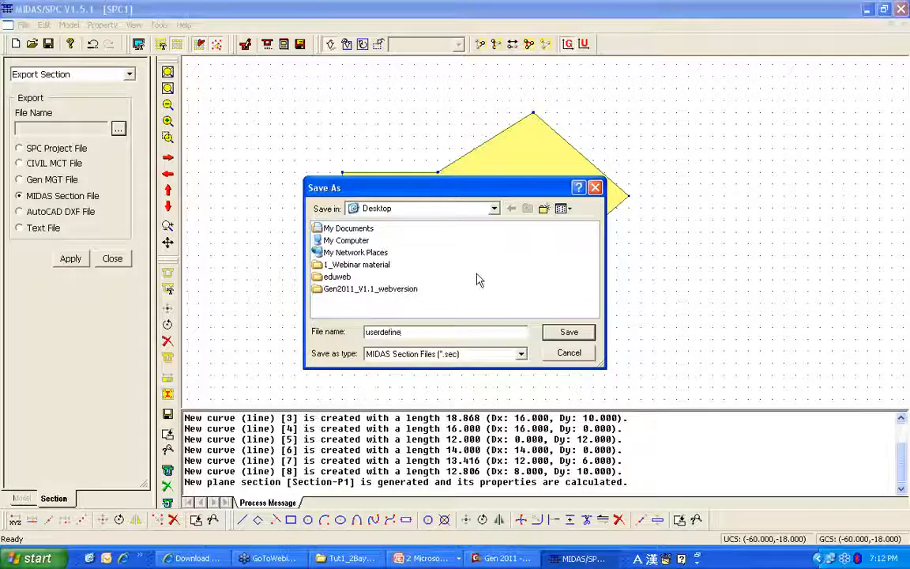
click(569, 332)
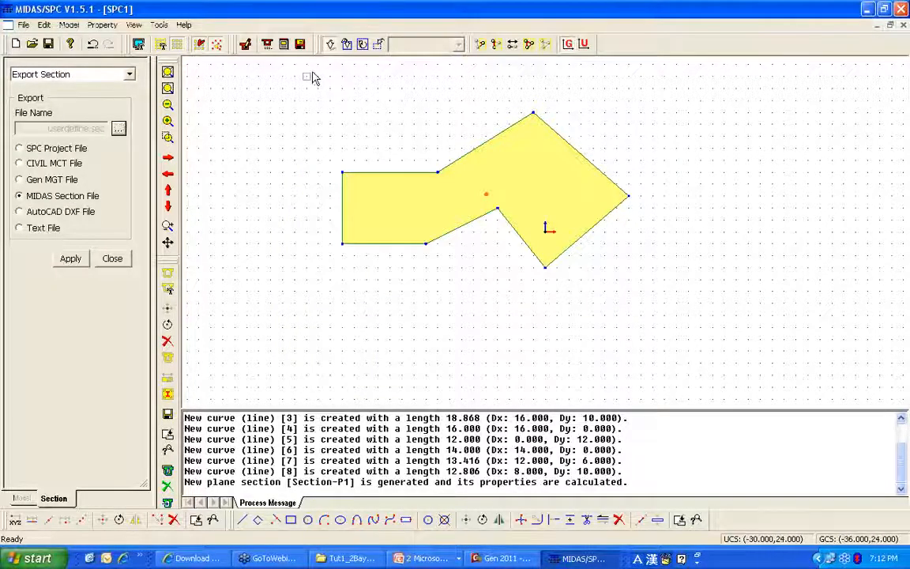
drag(310, 78, 661, 290)
click(77, 260)
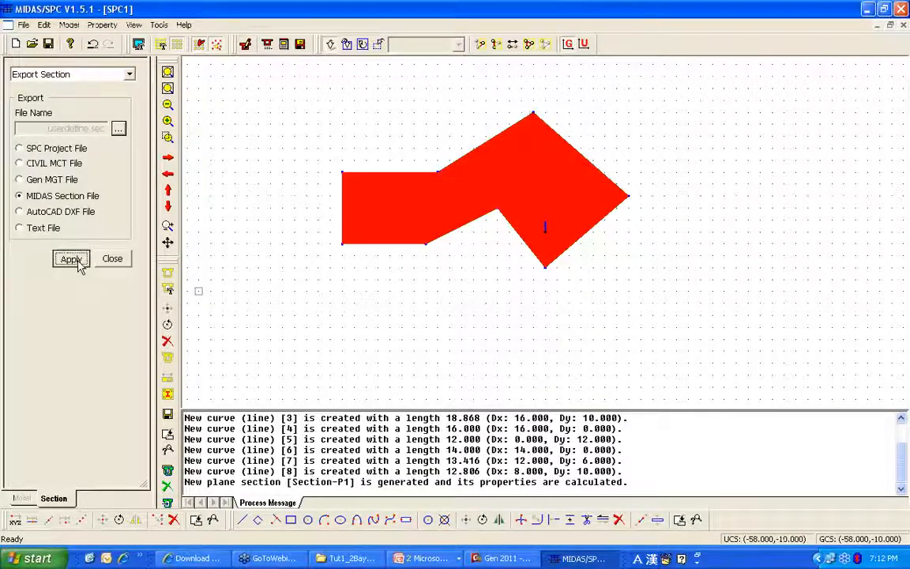
- Switch back to Gen 2011 and open the section properties
click(866, 9)
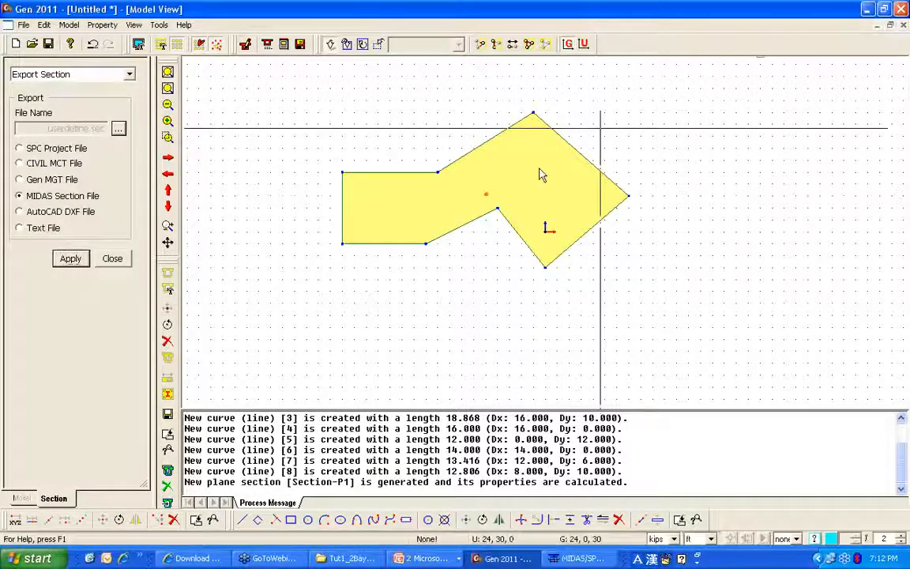
right_click(254, 125)
mouse_move(328, 163)
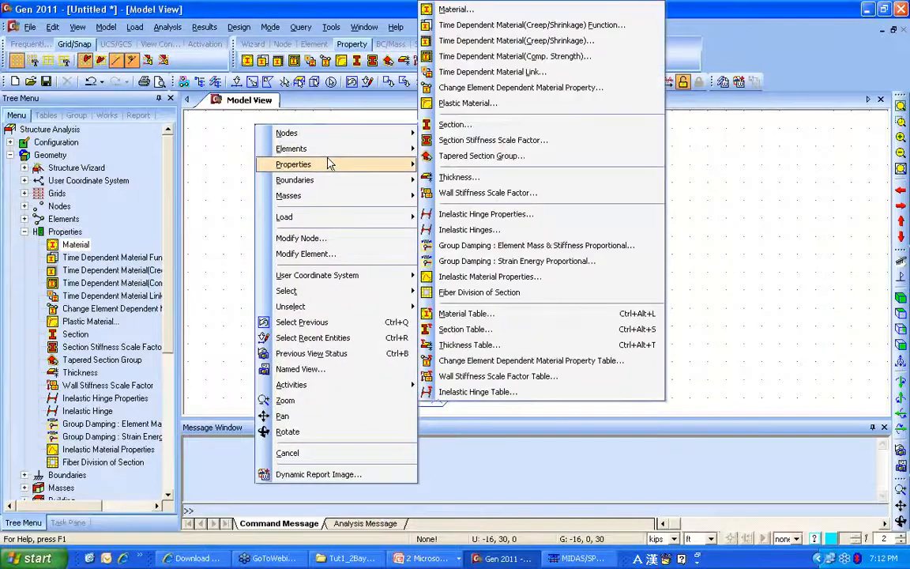
click(462, 121)
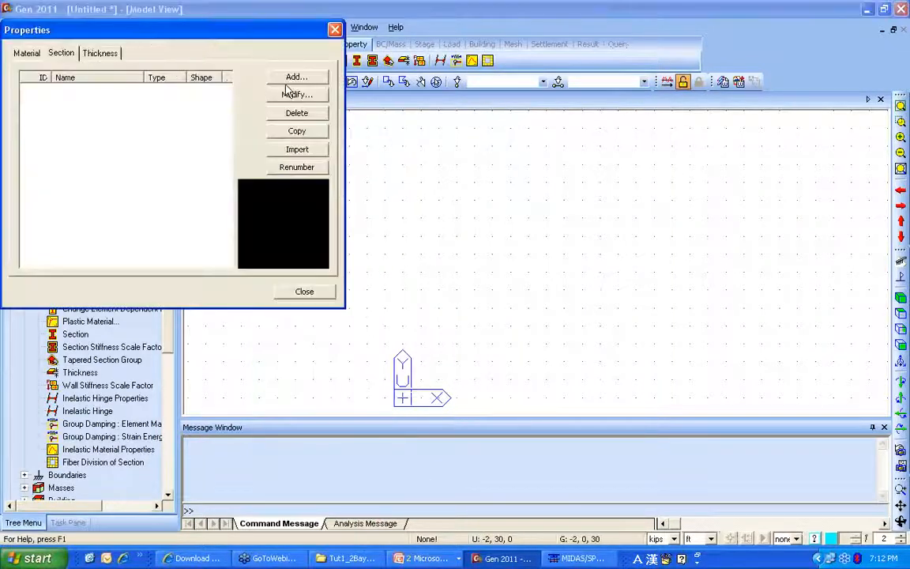
- Try importing Section-P1 from userdefine.sec on the Desktop into a new value-type General Section, and discard the new section
click(293, 76)
click(407, 56)
click(564, 84)
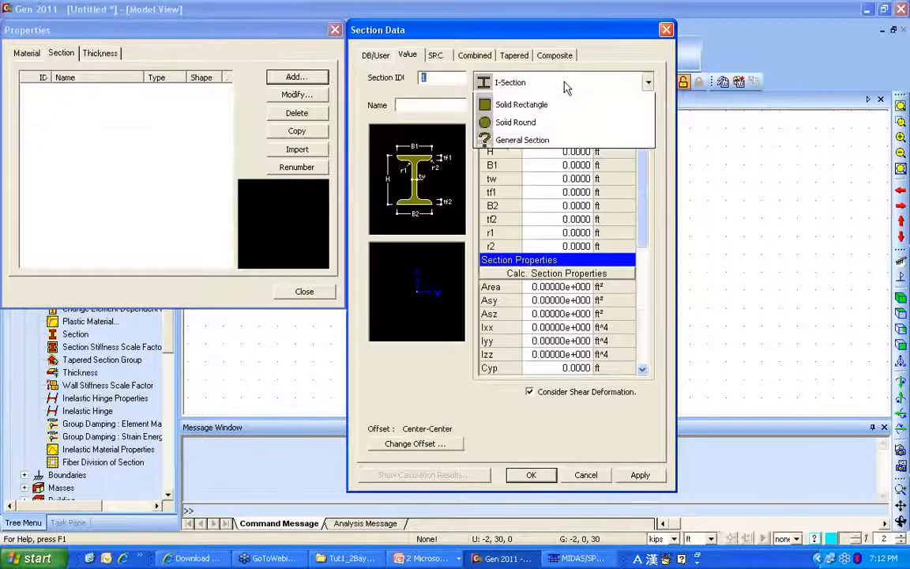
click(529, 278)
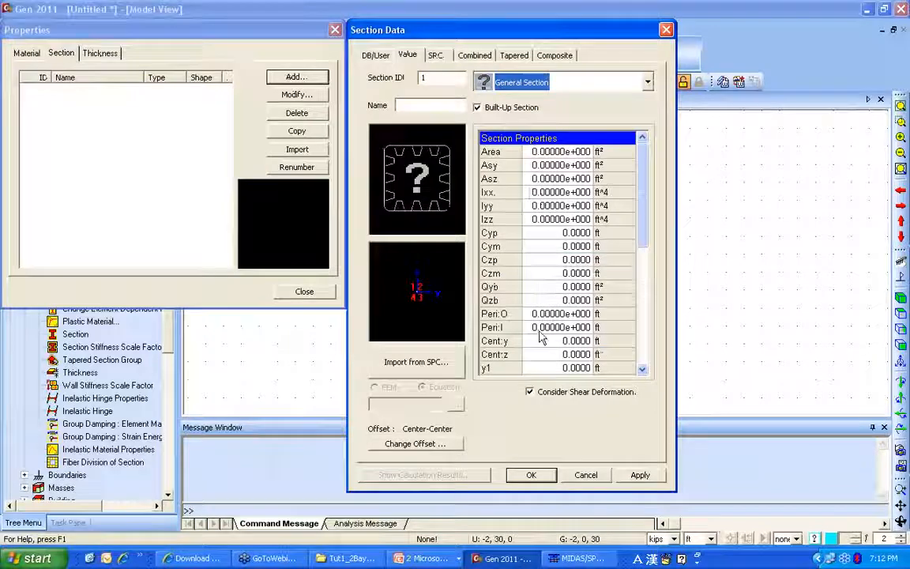
click(427, 364)
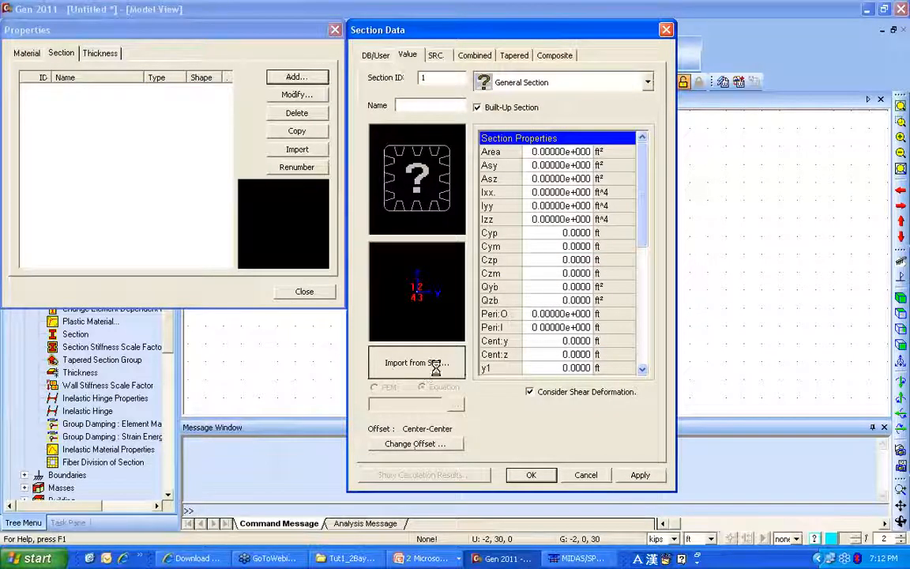
click(585, 183)
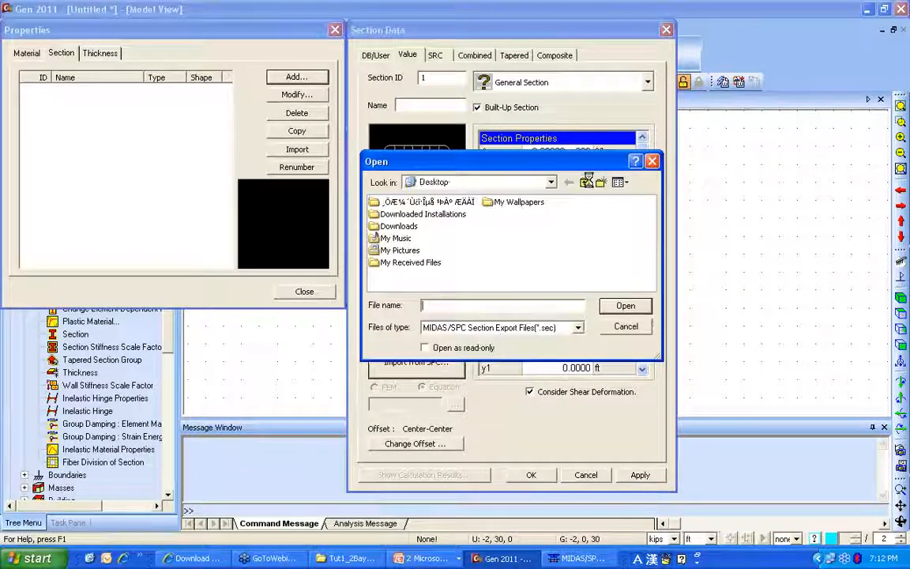
double_click(522, 204)
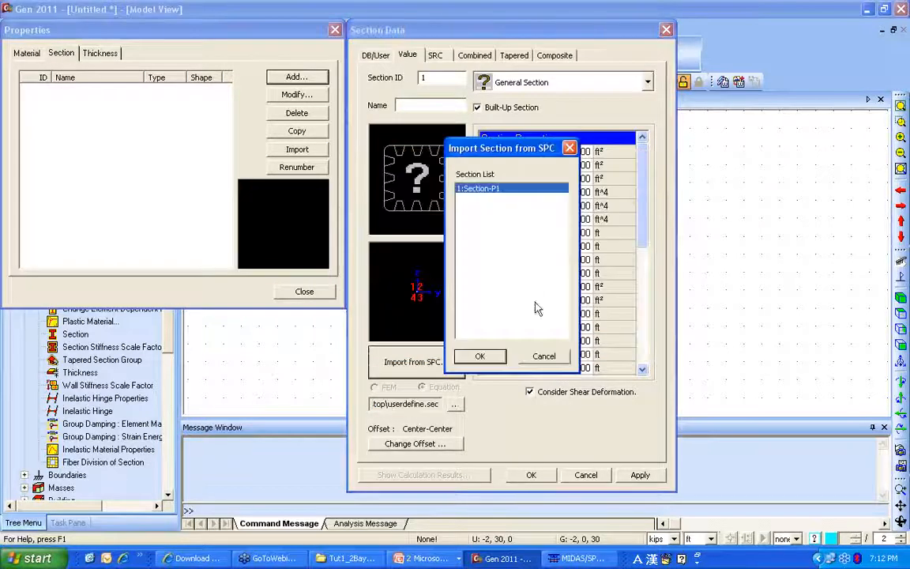
click(480, 356)
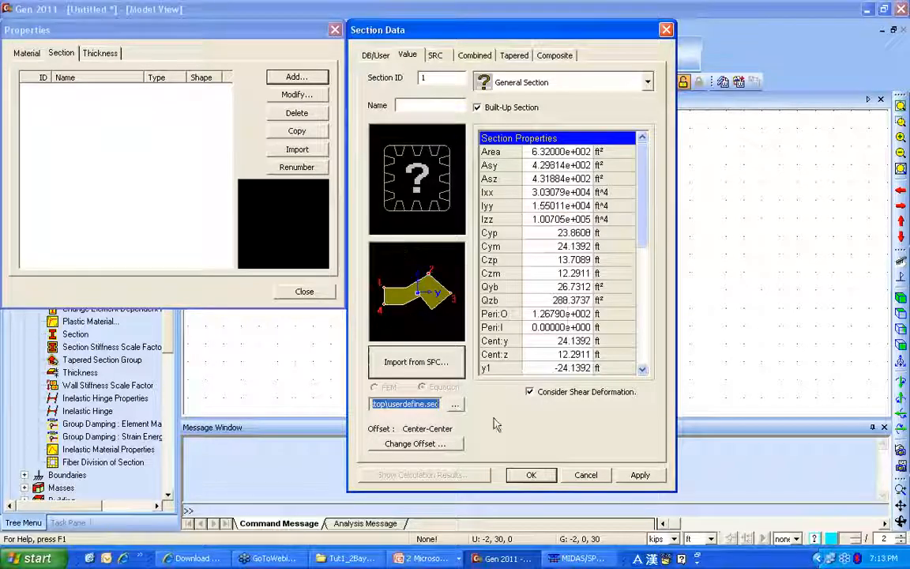
click(586, 474)
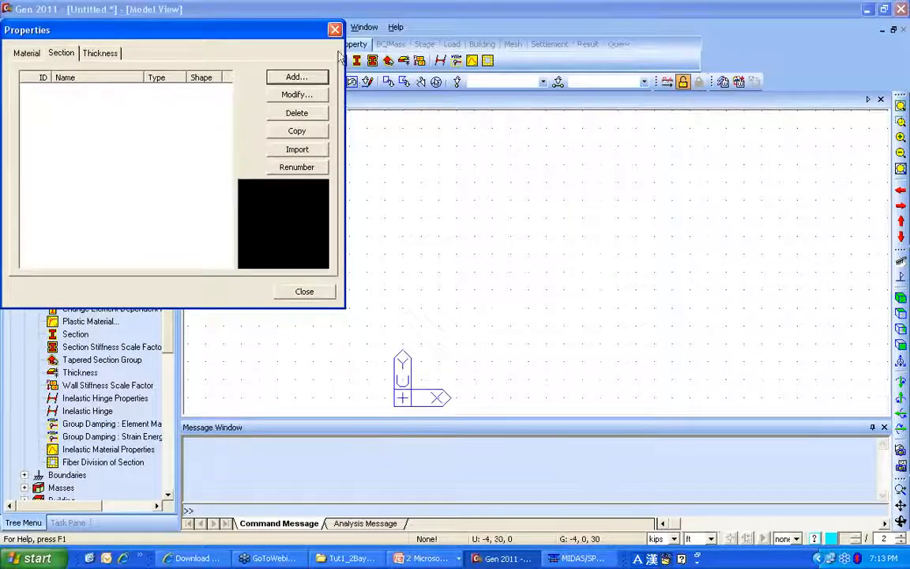
- Add a database I-Section from the AISC database, using W8x35 and the name Column
click(292, 76)
click(534, 81)
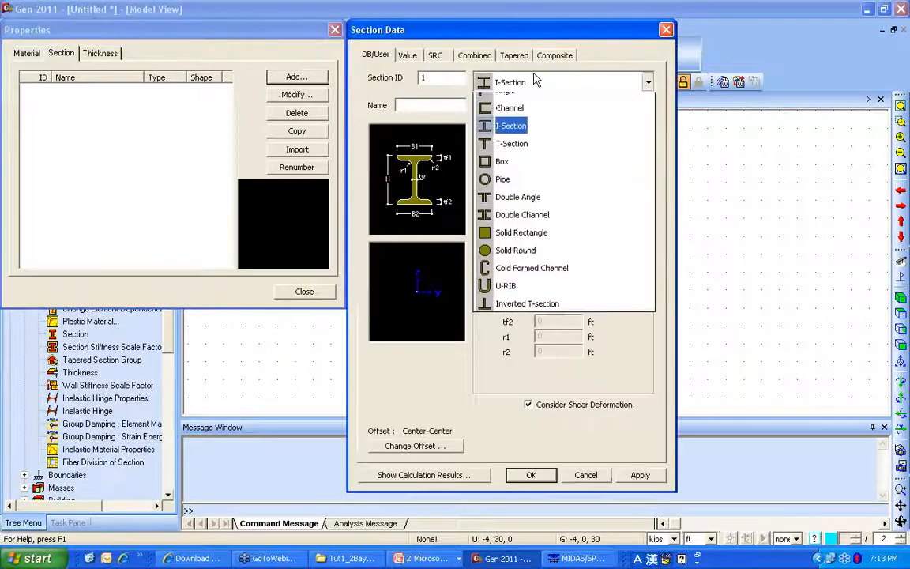
click(536, 83)
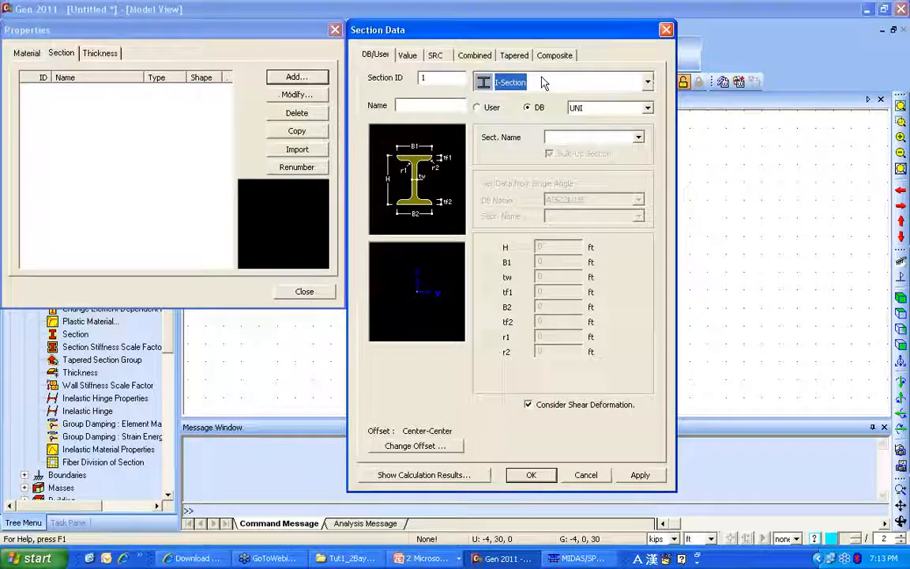
click(627, 110)
click(623, 141)
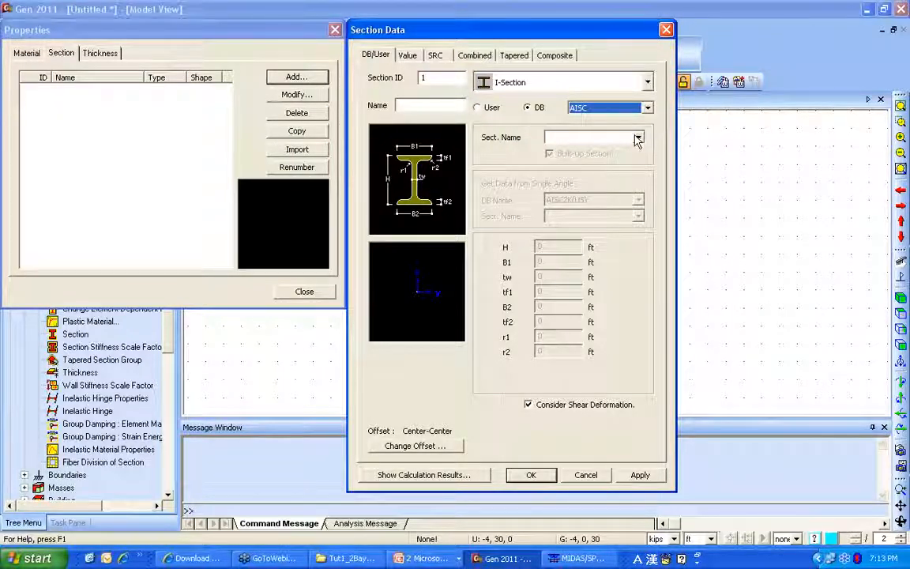
click(637, 138)
drag(642, 165, 641, 351)
click(580, 263)
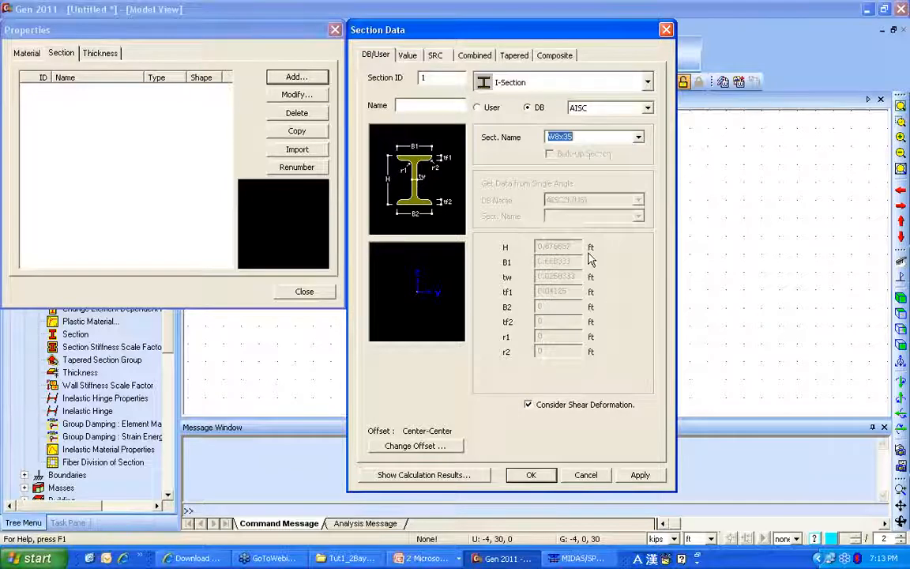
double_click(437, 106)
text(Column)
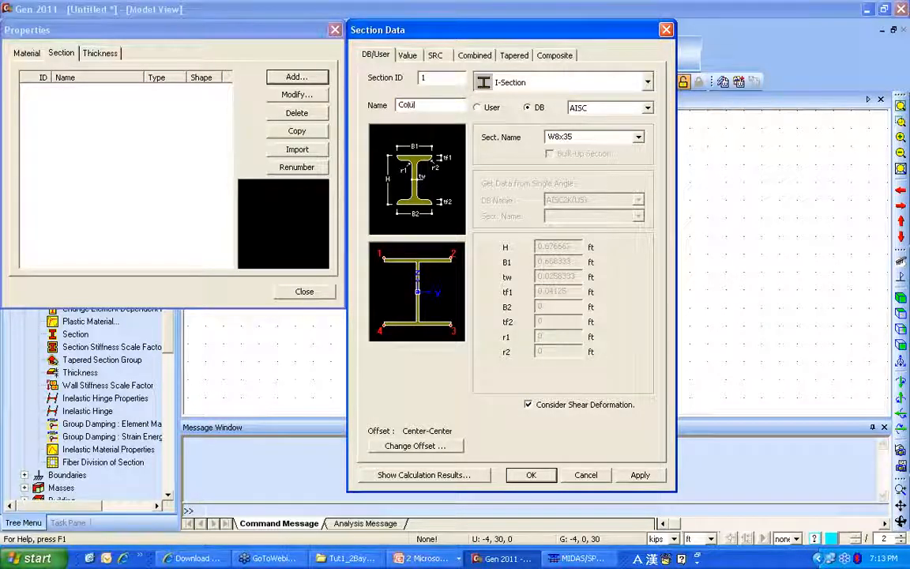
click(639, 475)
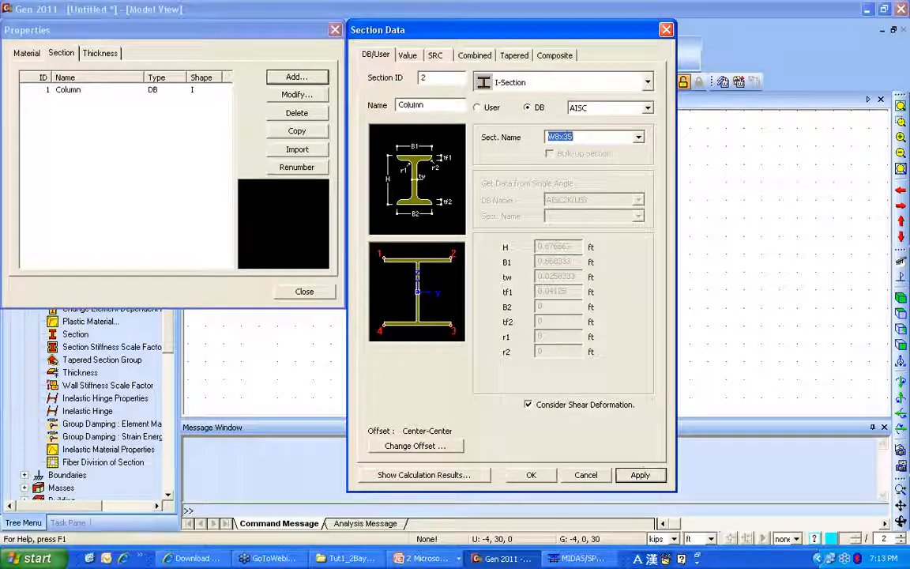
- Define the second AISC I-Section as W16x67 and name it Beam
text(W16)
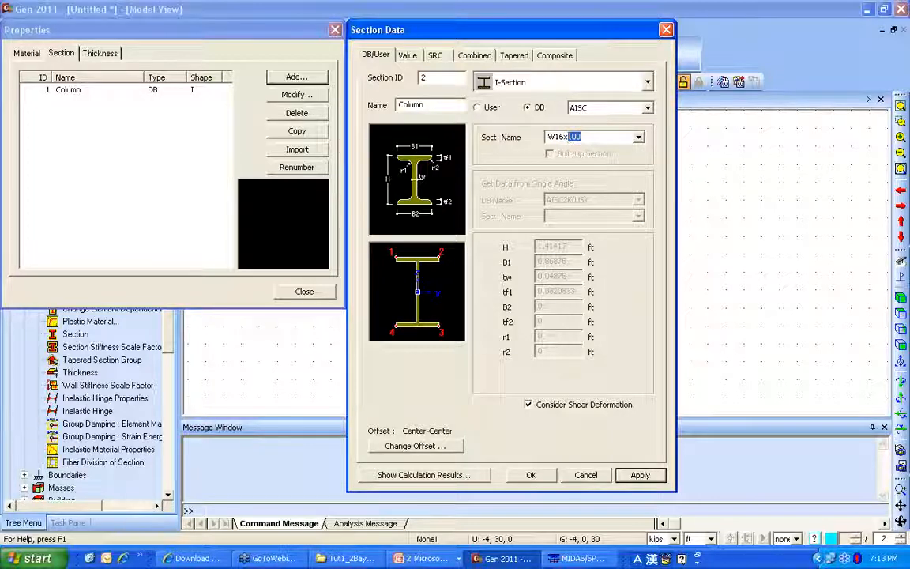
text(67)
double_click(449, 105)
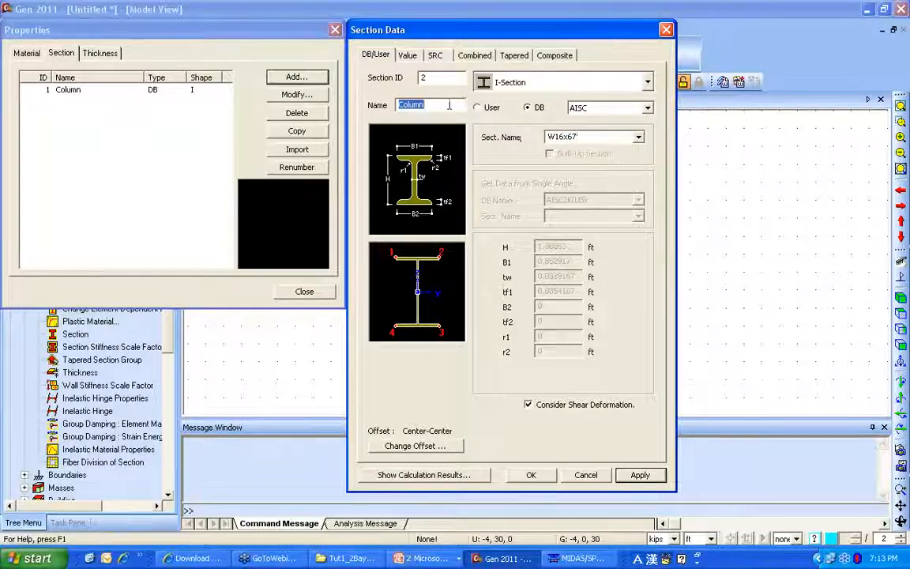
text(Beam)
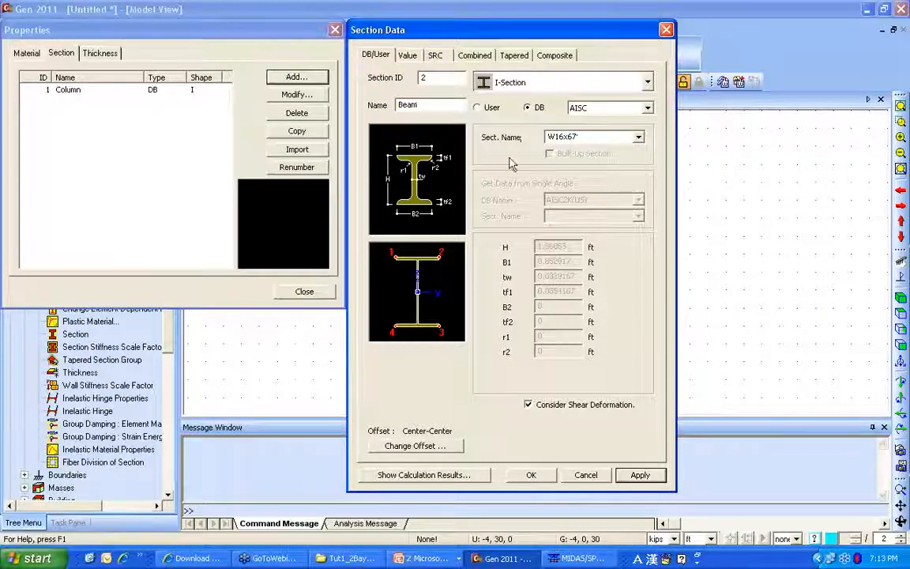
- Review the beam section's calculated area, shear areas and moments of inertia, and add the section
click(414, 475)
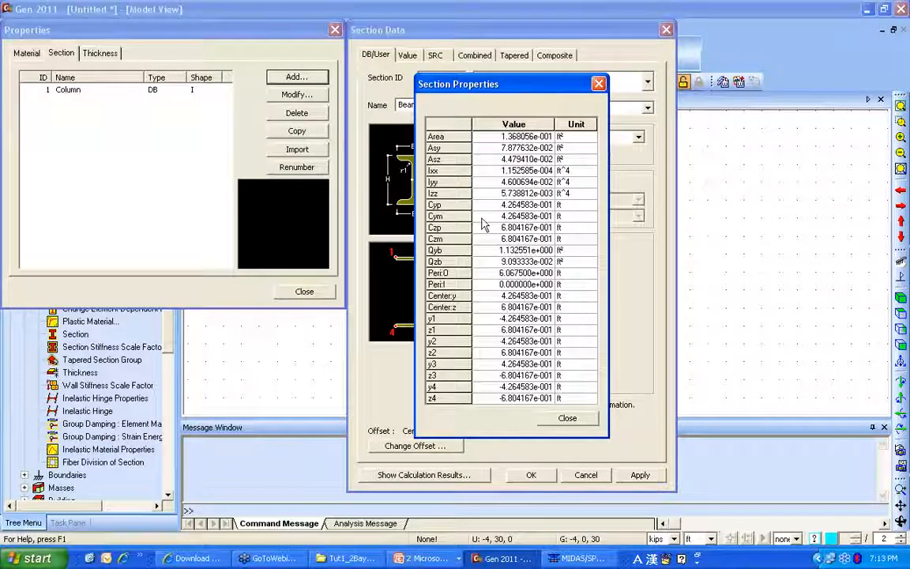
click(440, 136)
click(451, 149)
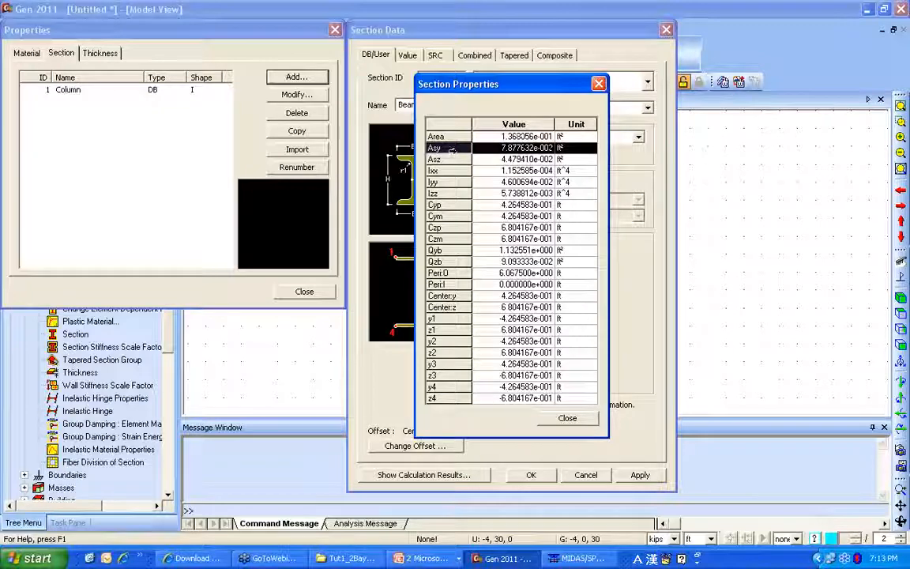
click(450, 159)
click(448, 170)
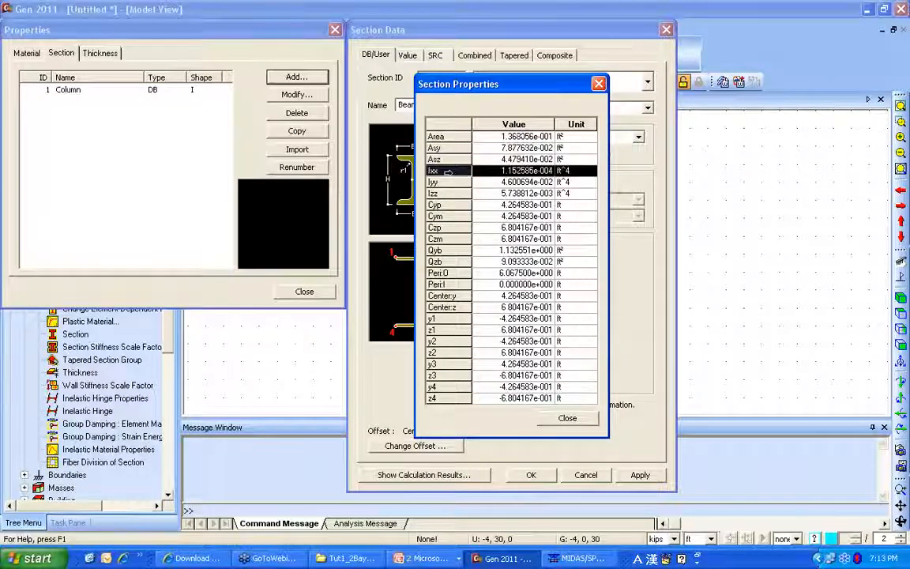
click(447, 182)
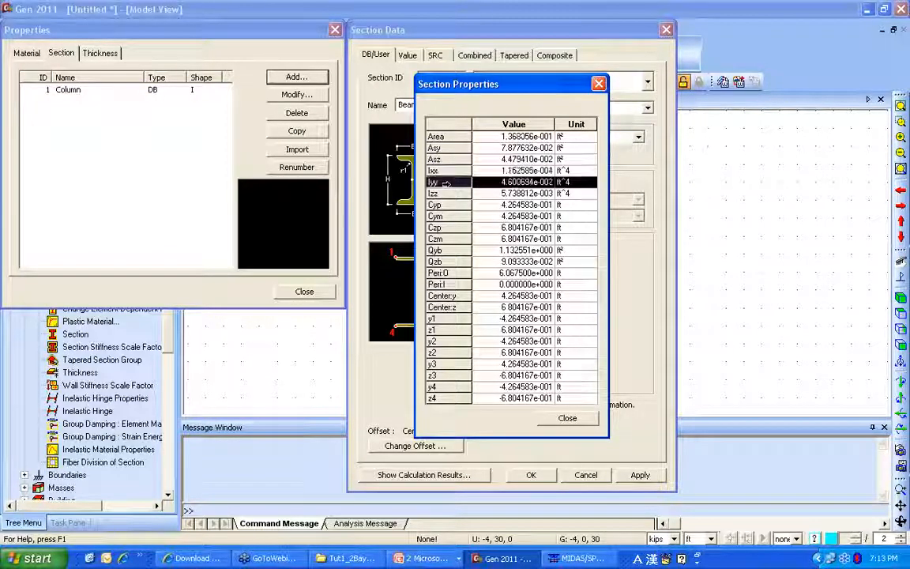
shift+click(446, 193)
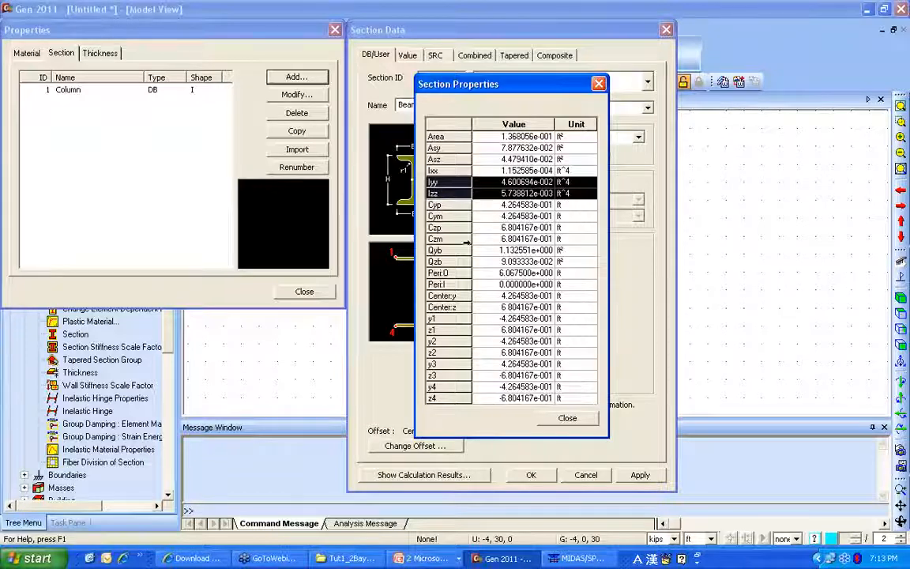
click(567, 419)
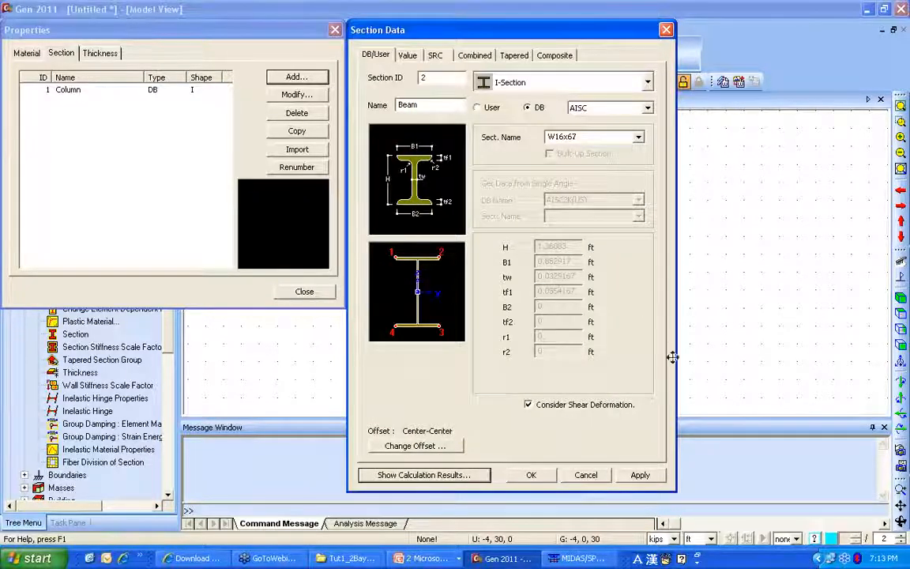
click(531, 476)
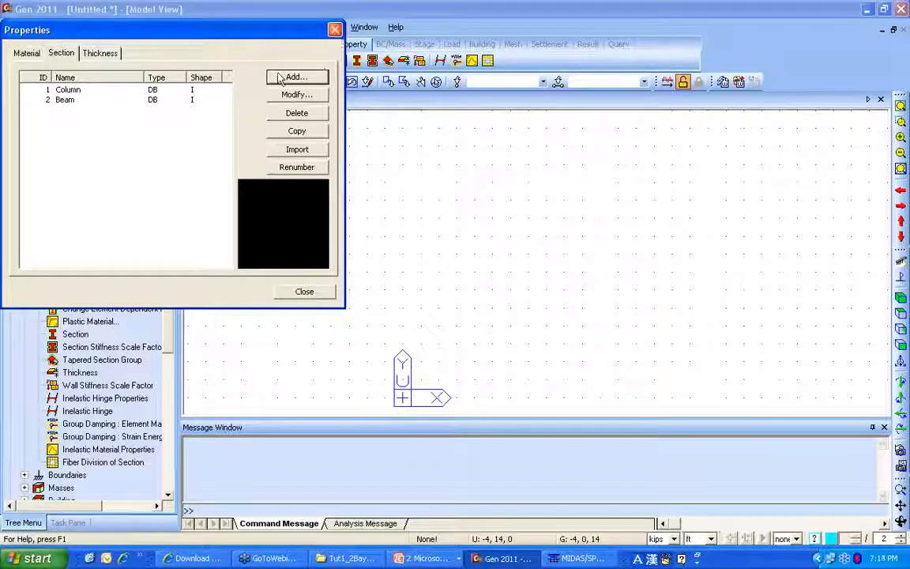
- Reopen the Beam section's data to check it, leave it unmodified, and close the section properties
click(122, 99)
click(294, 94)
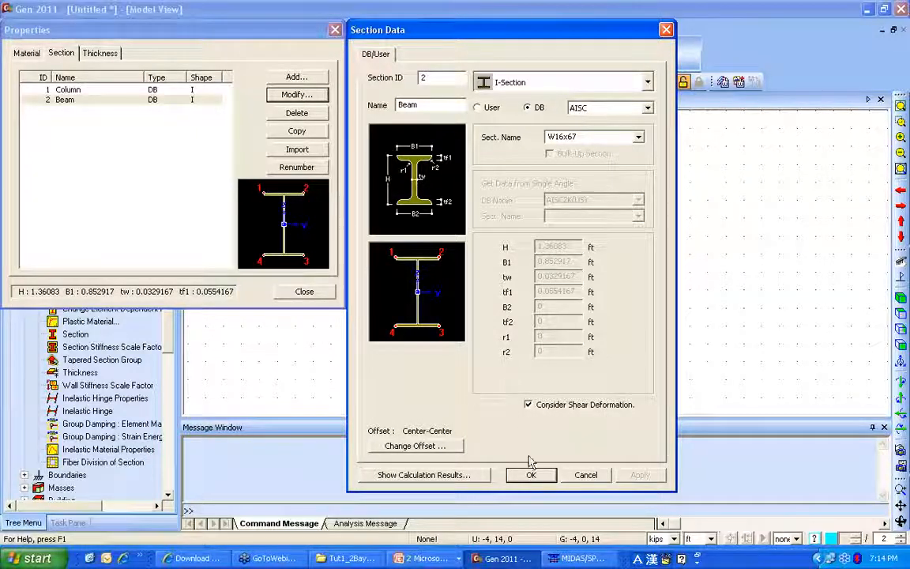
click(584, 474)
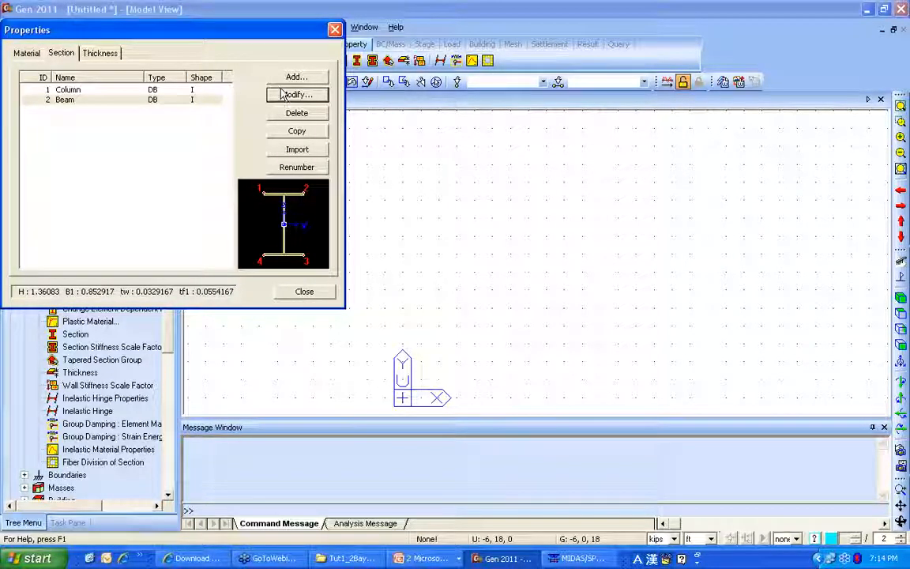
click(335, 30)
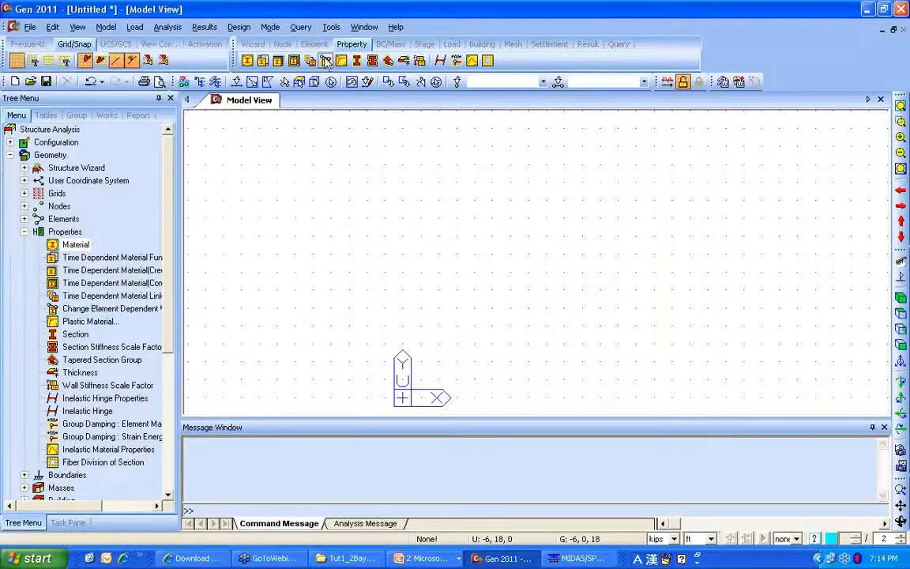
- Set up the creation of general beam elements with material A36, section Column and a beta angle of 90 degrees
click(28, 43)
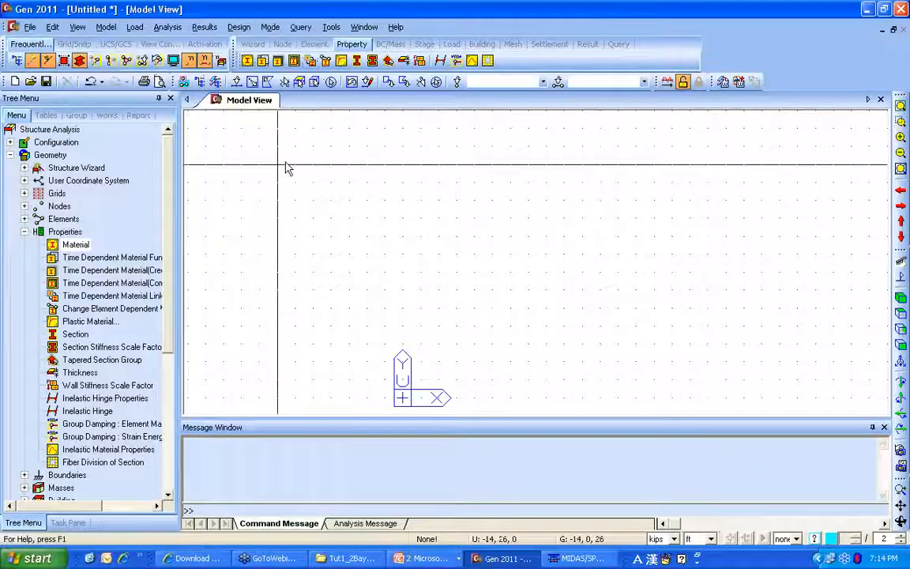
right_click(235, 164)
mouse_move(272, 188)
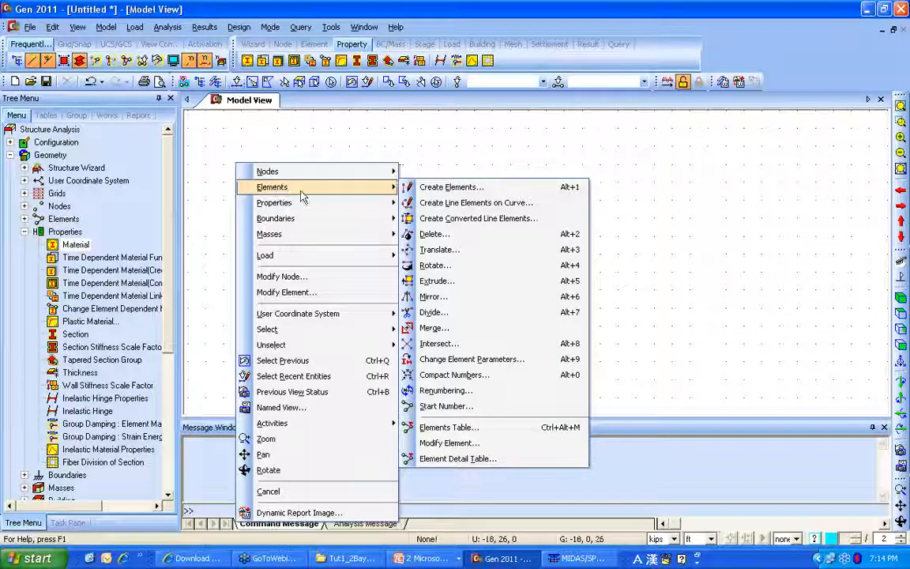
click(438, 191)
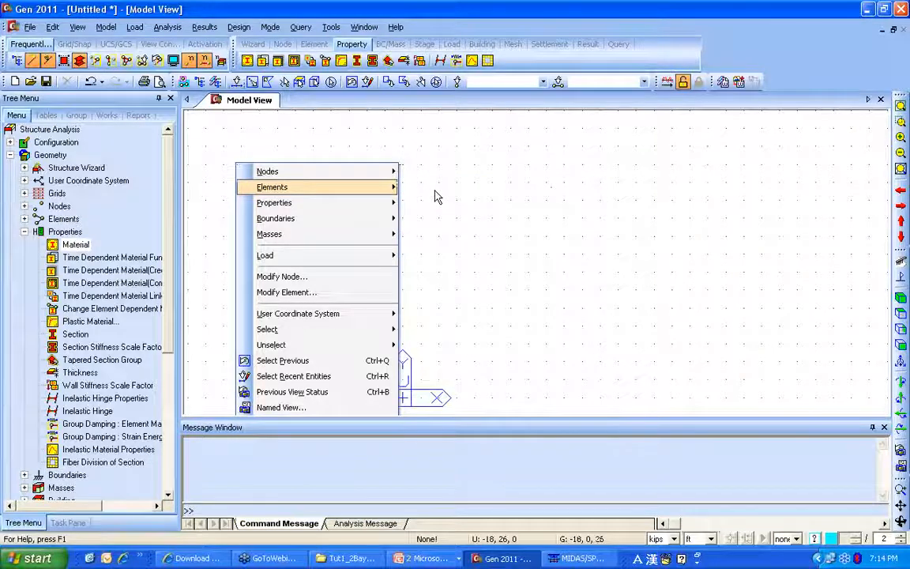
scroll(150, 197, down, 5)
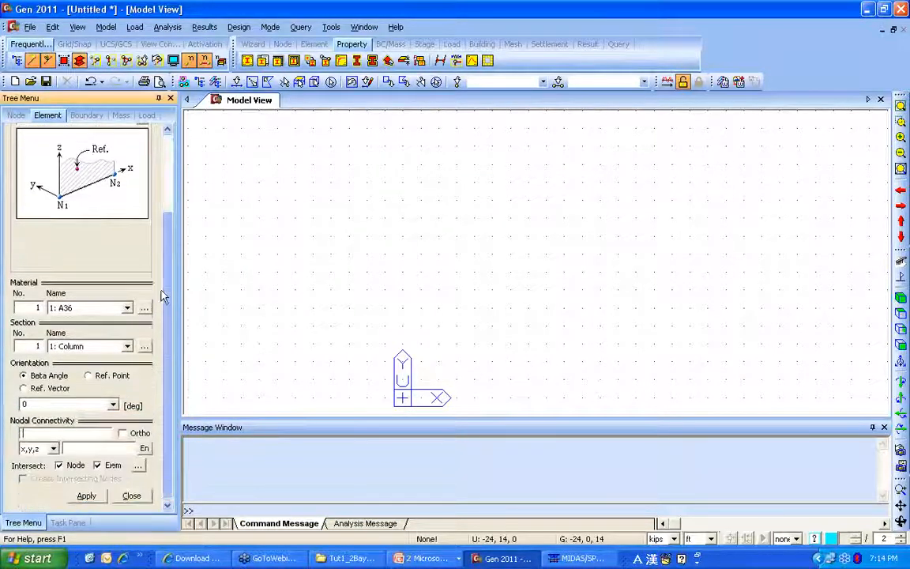
mouse_move(163, 291)
mouse_down()
mouse_move(173, 223)
mouse_move(169, 280)
mouse_up()
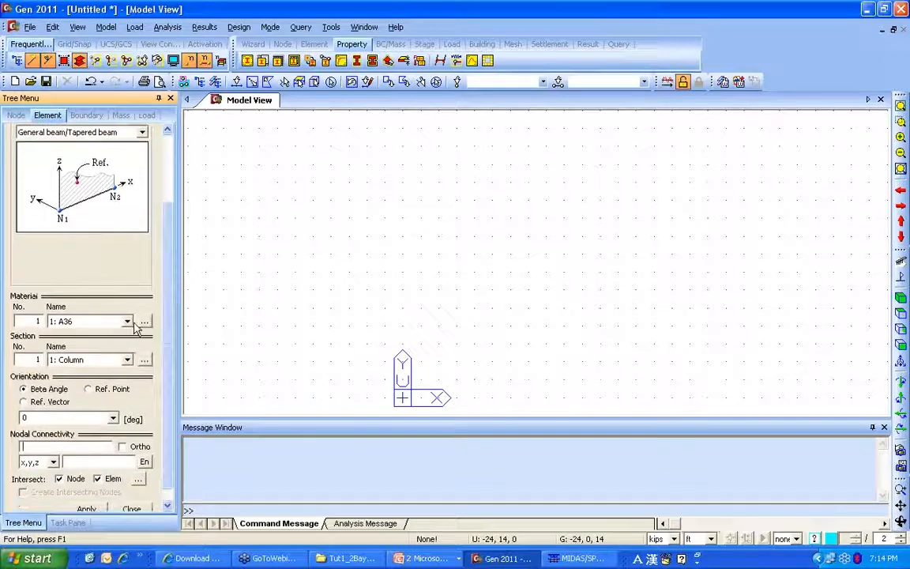
click(128, 323)
click(127, 360)
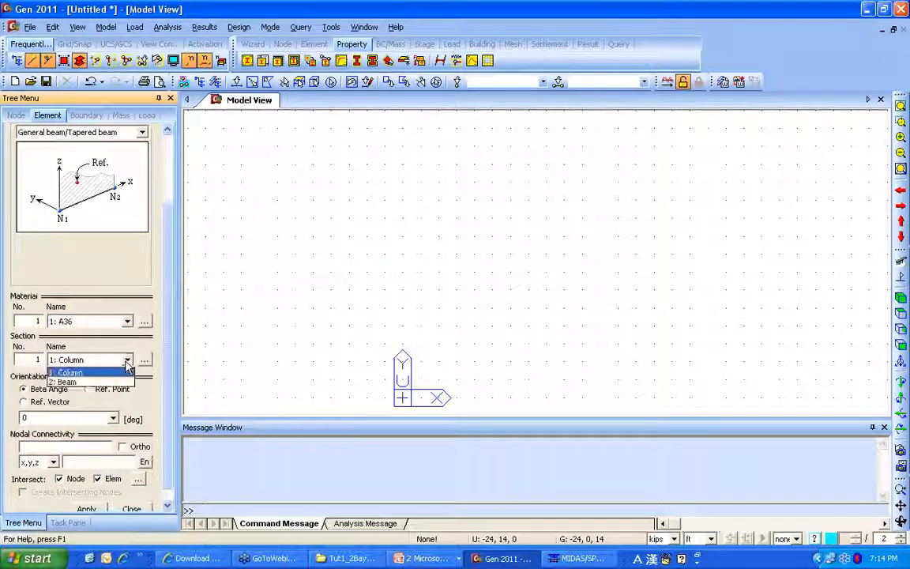
click(118, 371)
scroll(168, 372, down, 1)
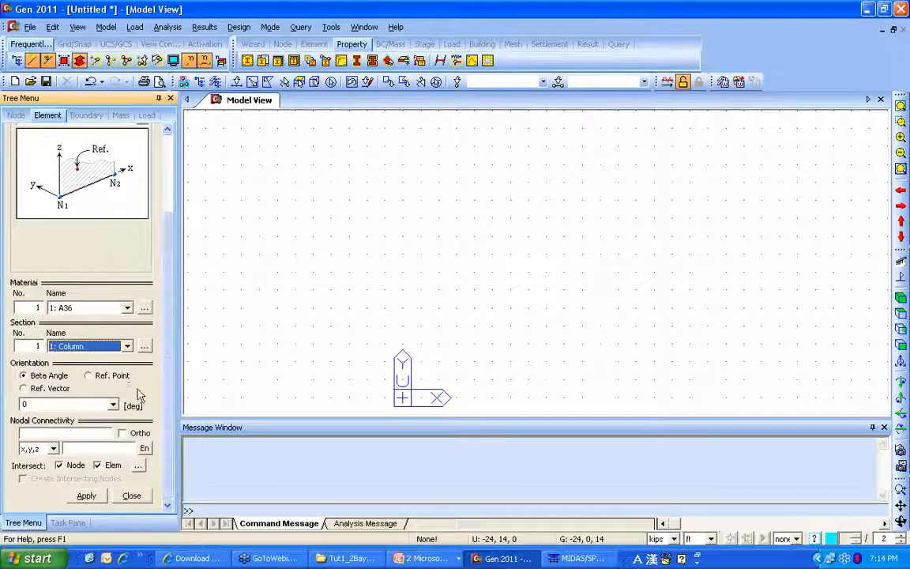
click(93, 405)
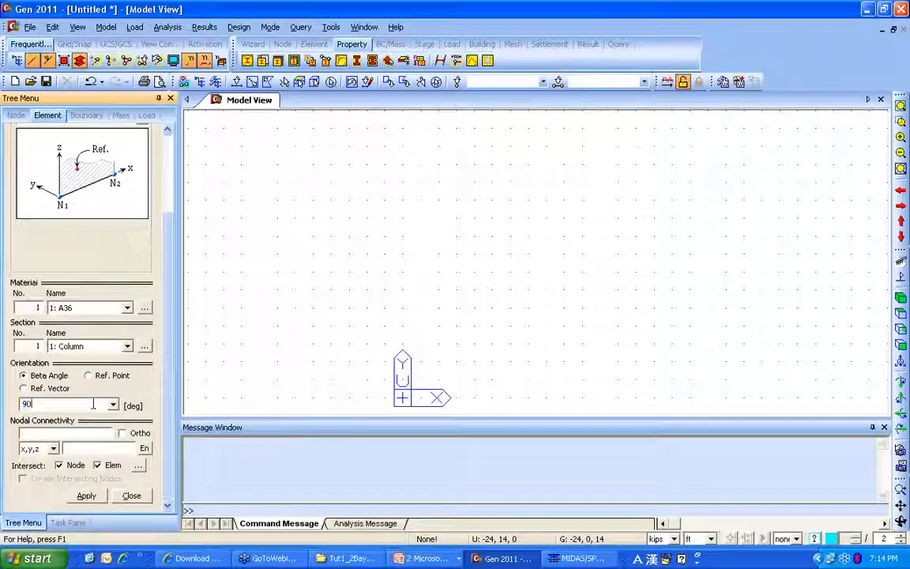
click(96, 433)
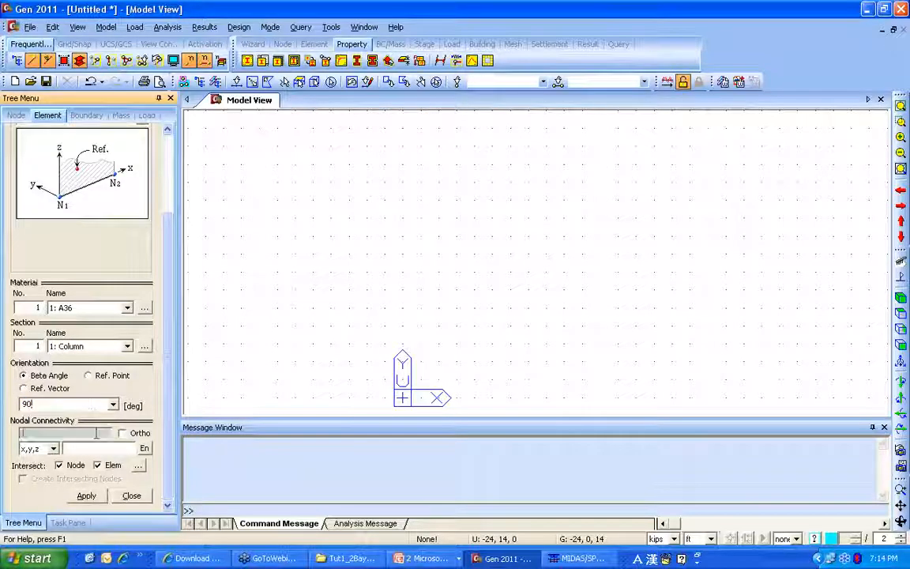
- Draw three vertical 12 ft column elements on the grid, spaced 20 ft apart in X and starting at the origin
click(403, 398)
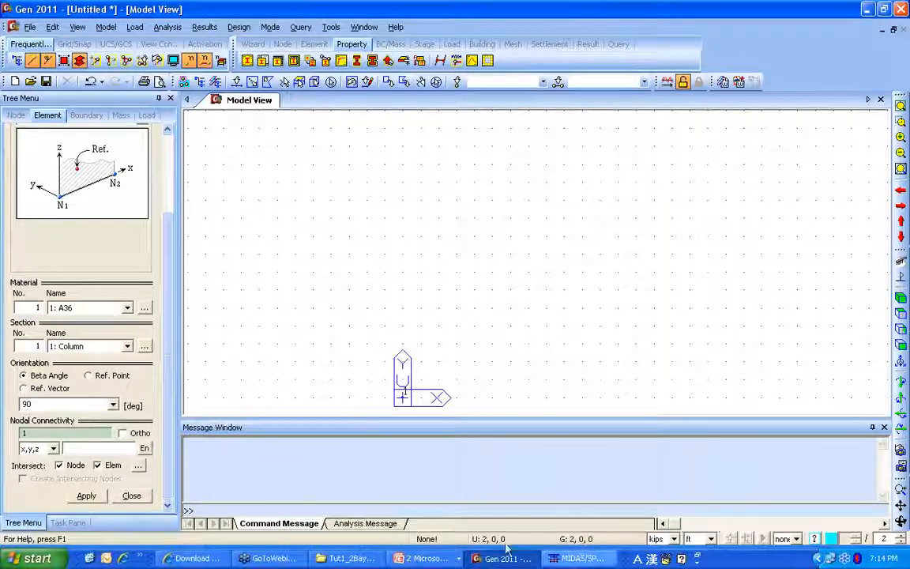
click(403, 393)
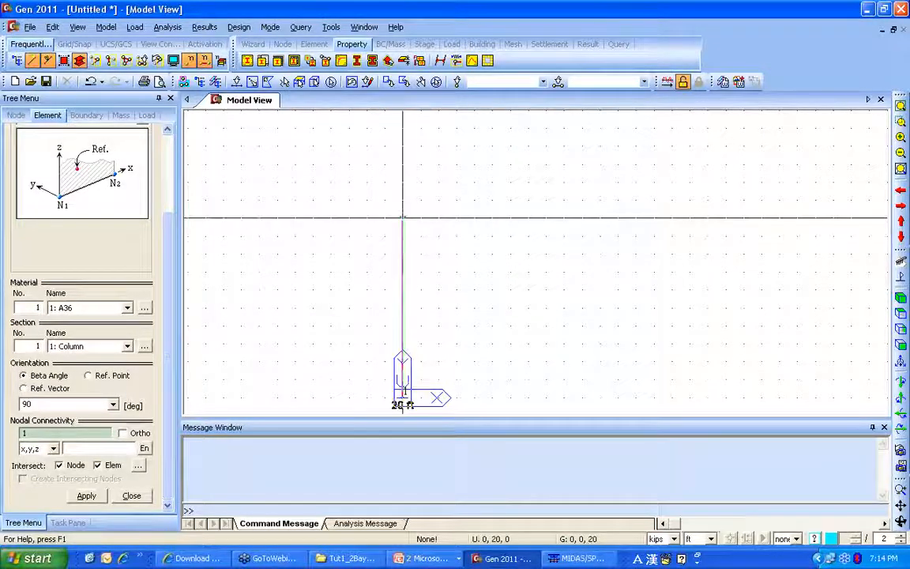
click(402, 289)
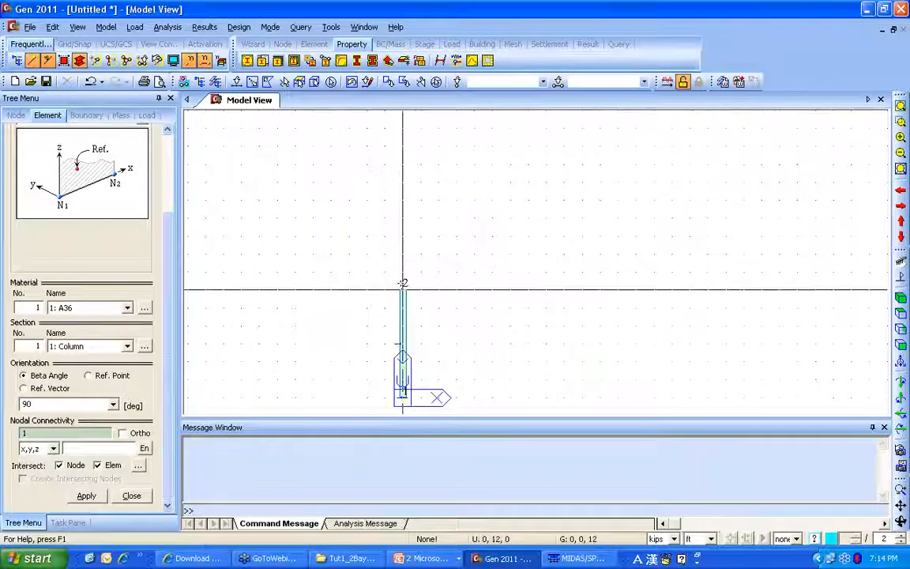
click(585, 398)
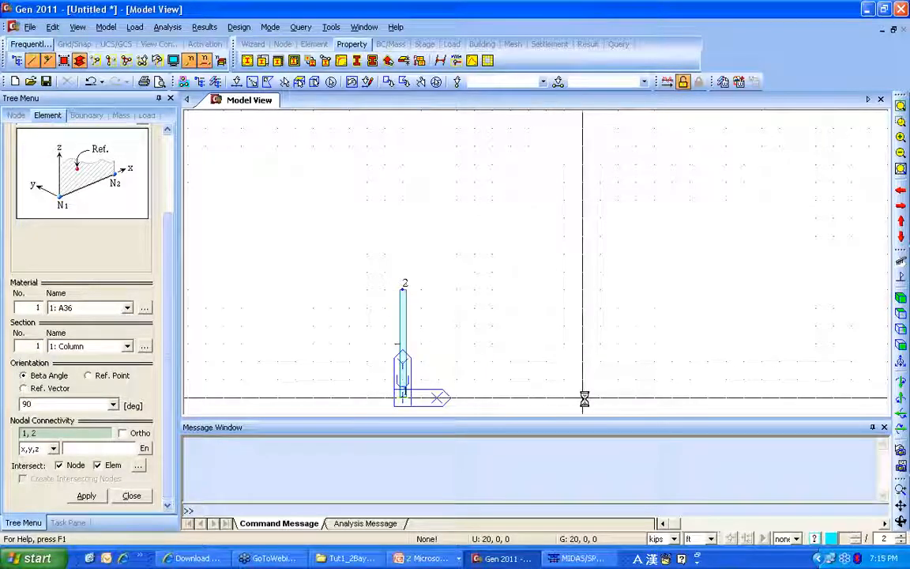
click(585, 287)
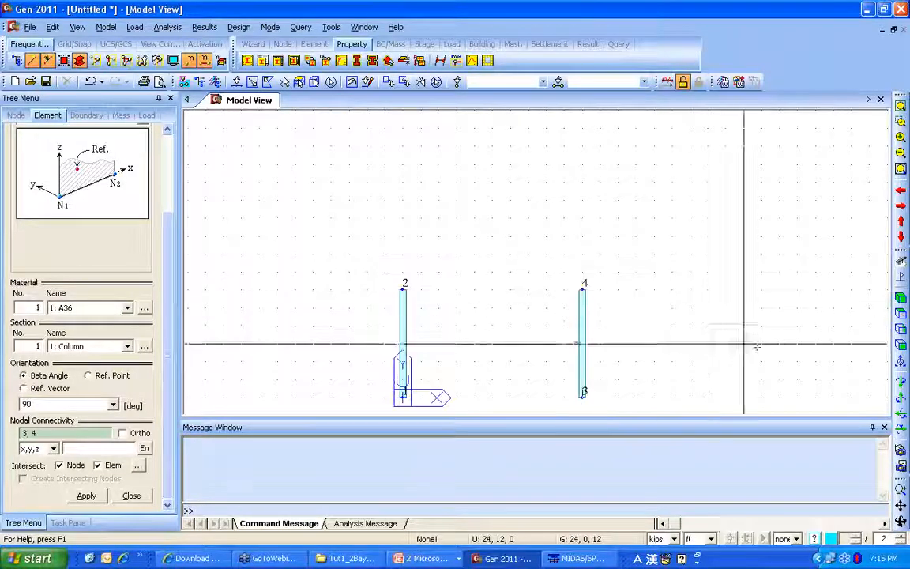
click(761, 393)
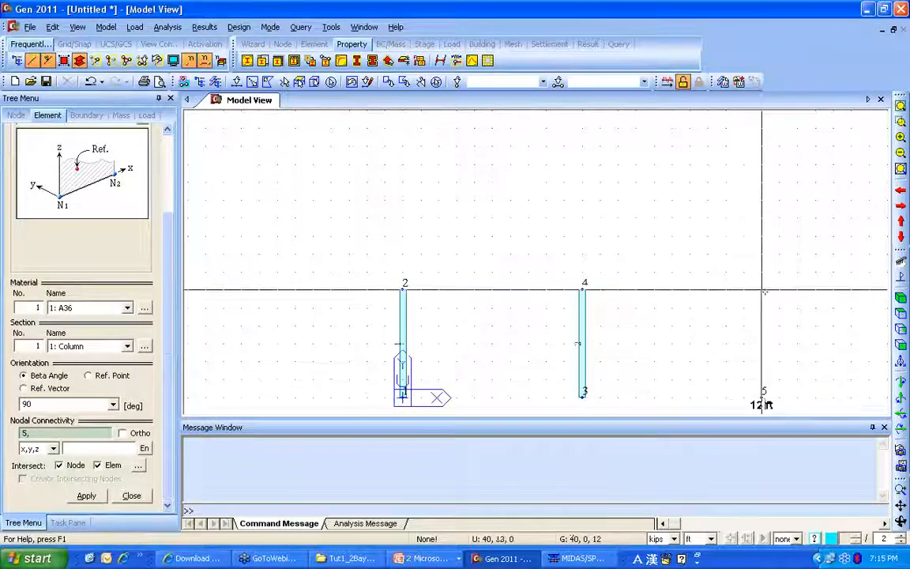
click(761, 289)
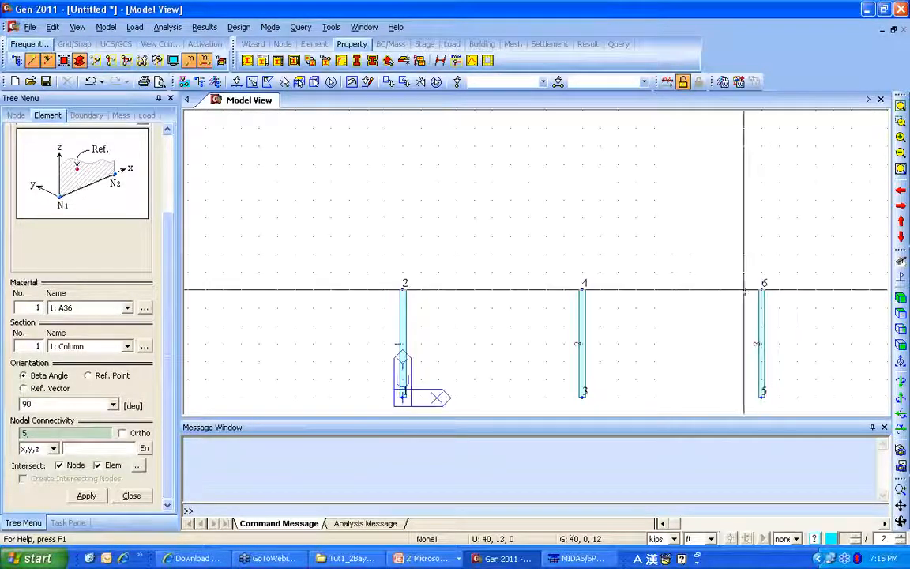
- Inspect the cross-section orientation at the top of the first column in an isometric view
click(901, 277)
click(901, 120)
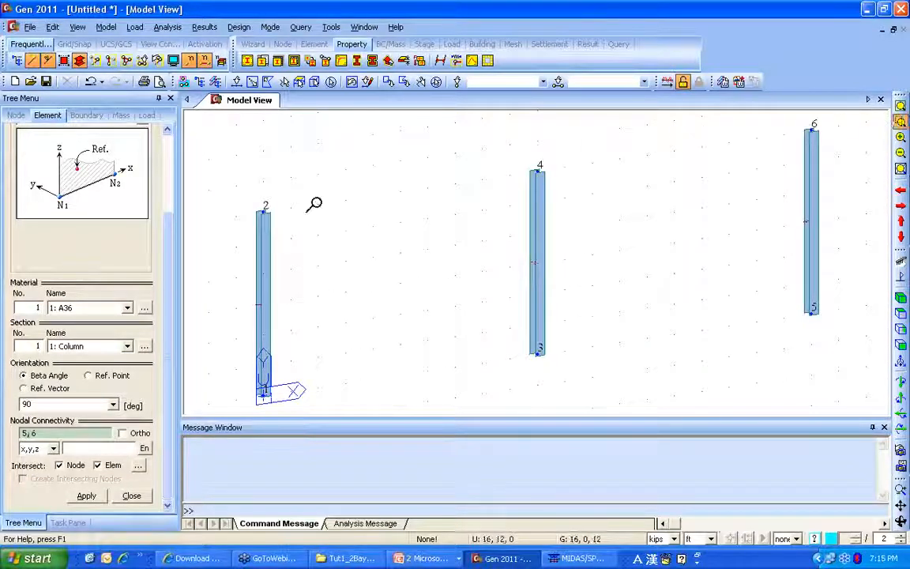
drag(236, 190, 309, 253)
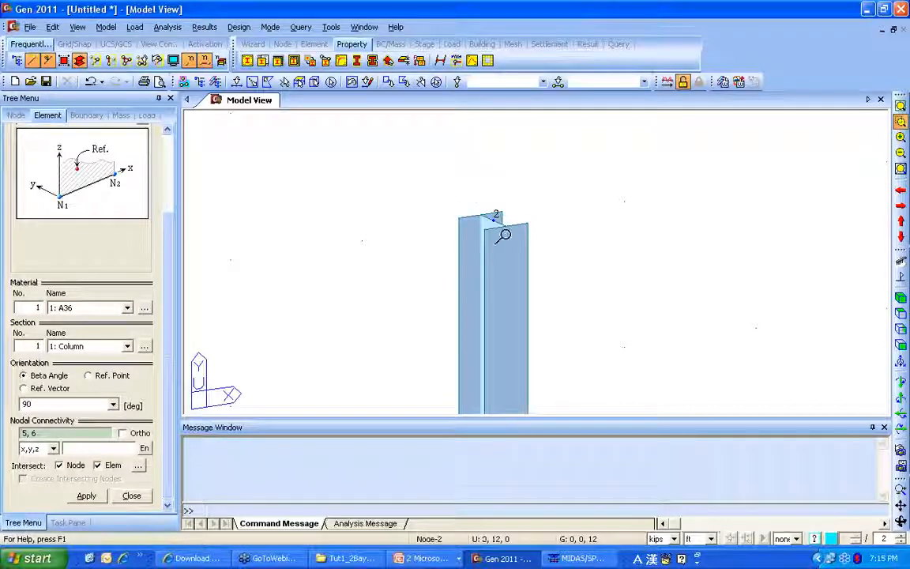
- Set the beta angle of element 1 to 0 degrees in the elements table and check the column's orientation in the model
scroll(169, 150, up, 3)
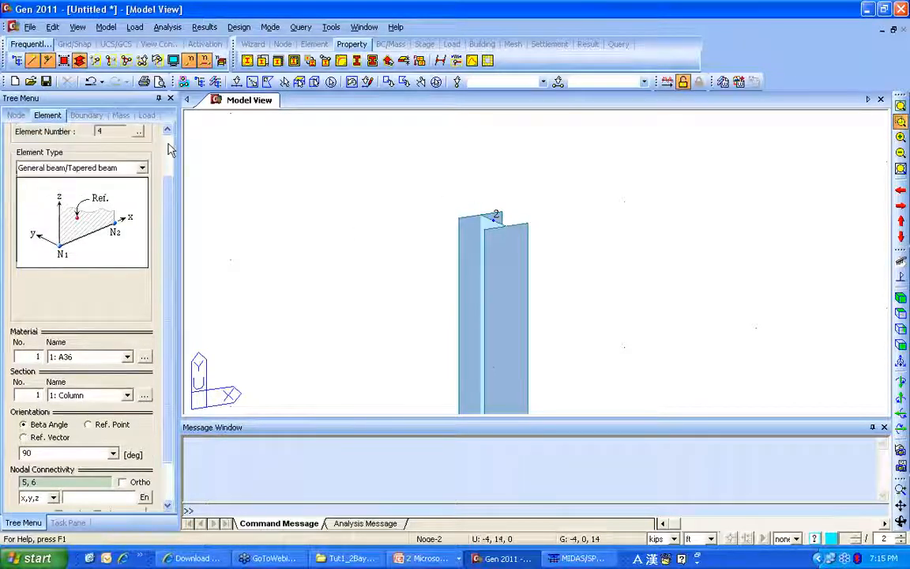
click(150, 135)
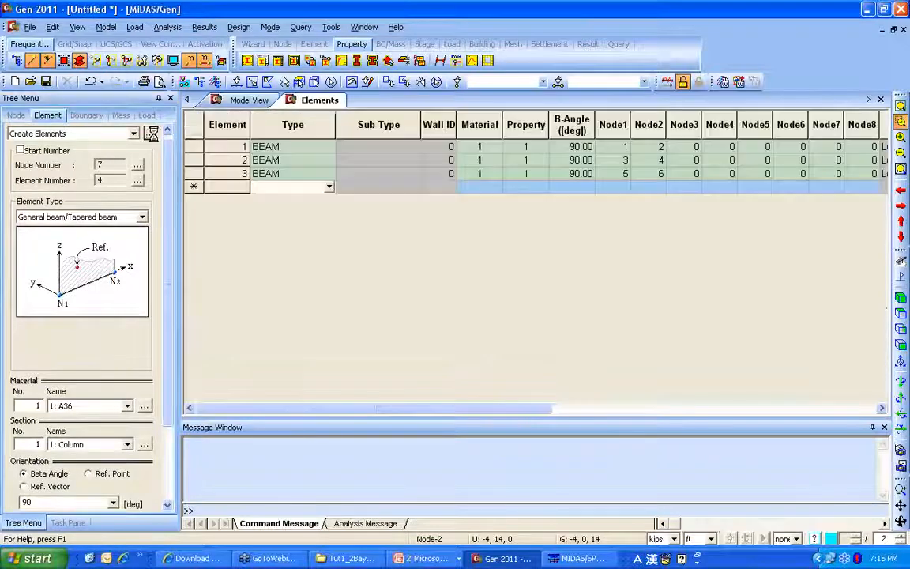
click(574, 149)
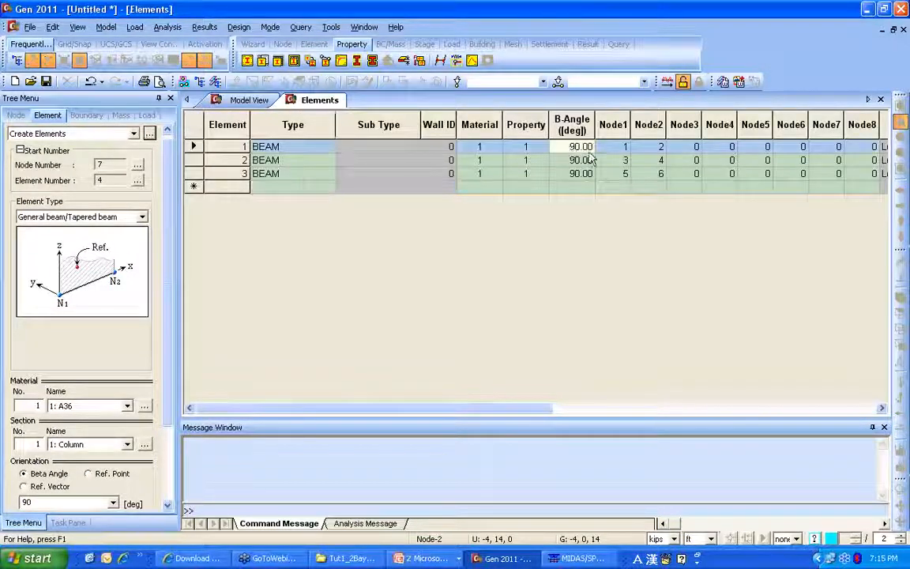
text(0)
click(581, 187)
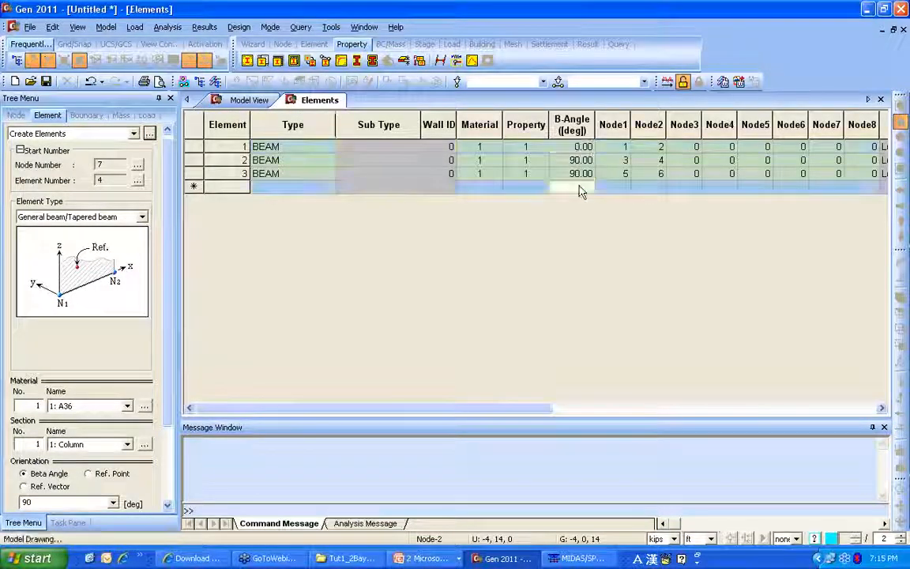
click(257, 103)
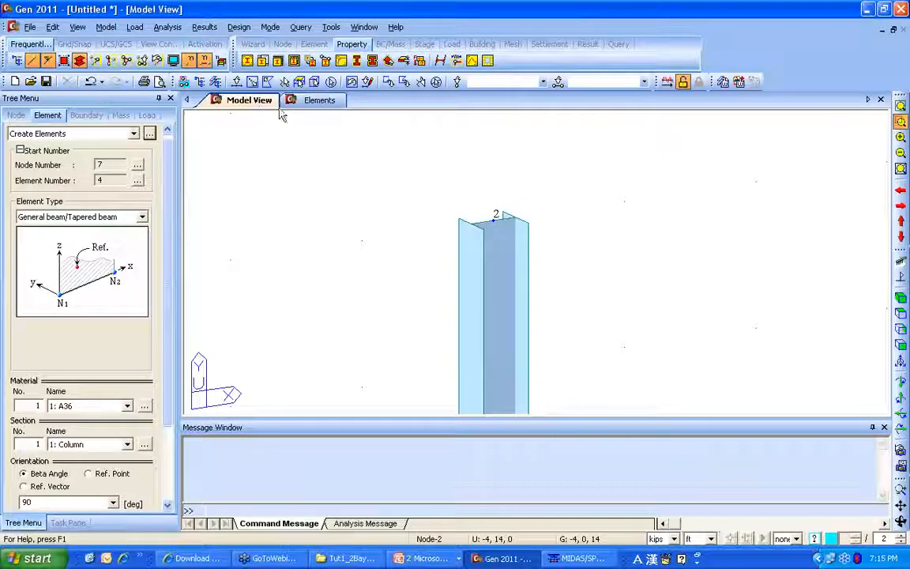
- Restore the beta angle of element 1 to 90 degrees and return to the isometric view of all columns
click(150, 134)
click(574, 147)
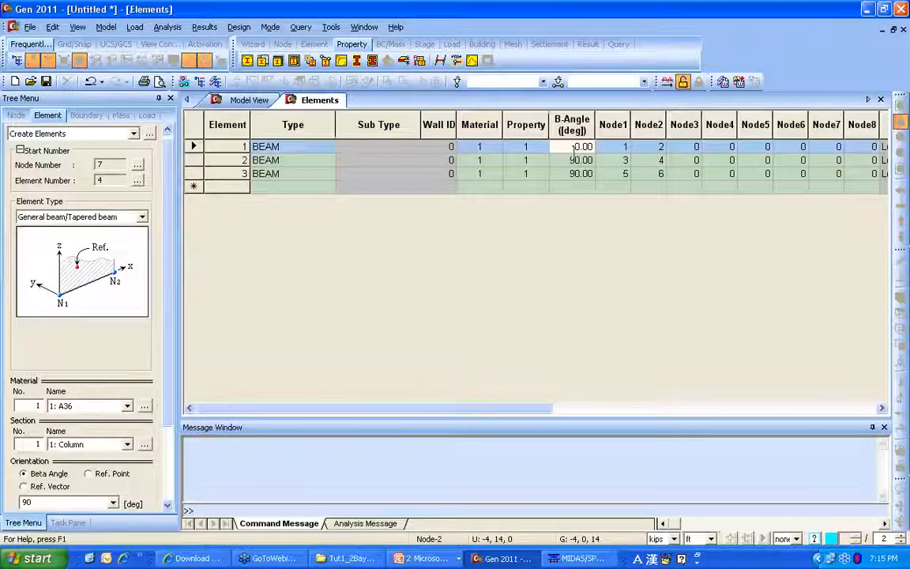
key(Return)
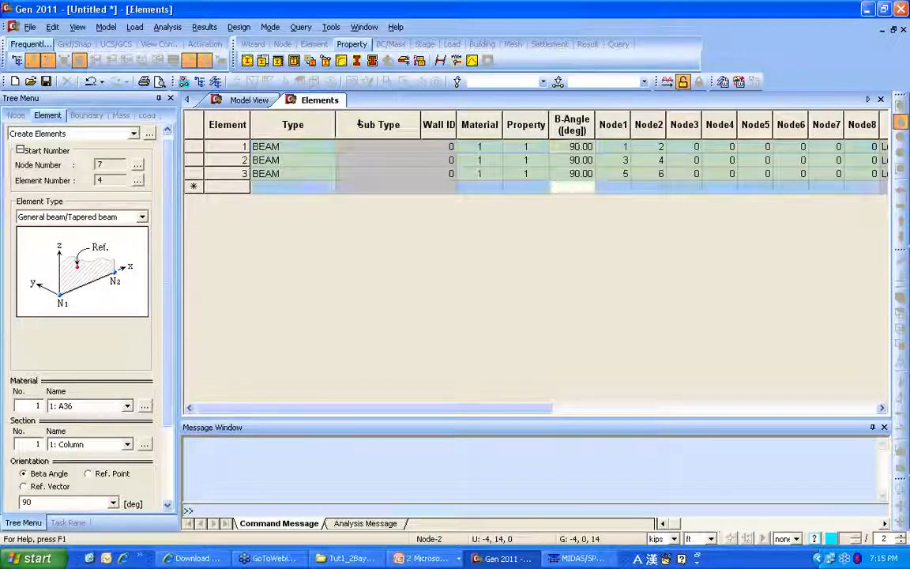
click(251, 100)
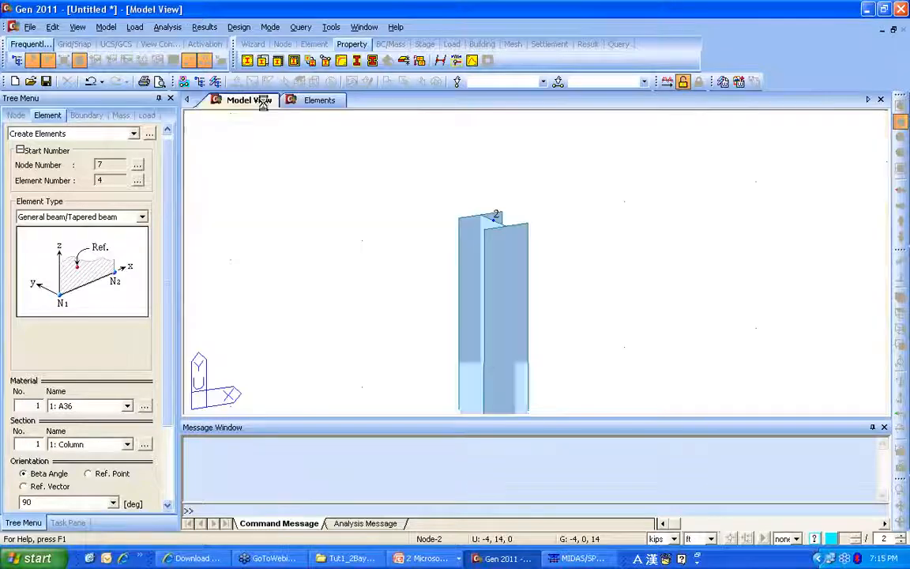
click(900, 299)
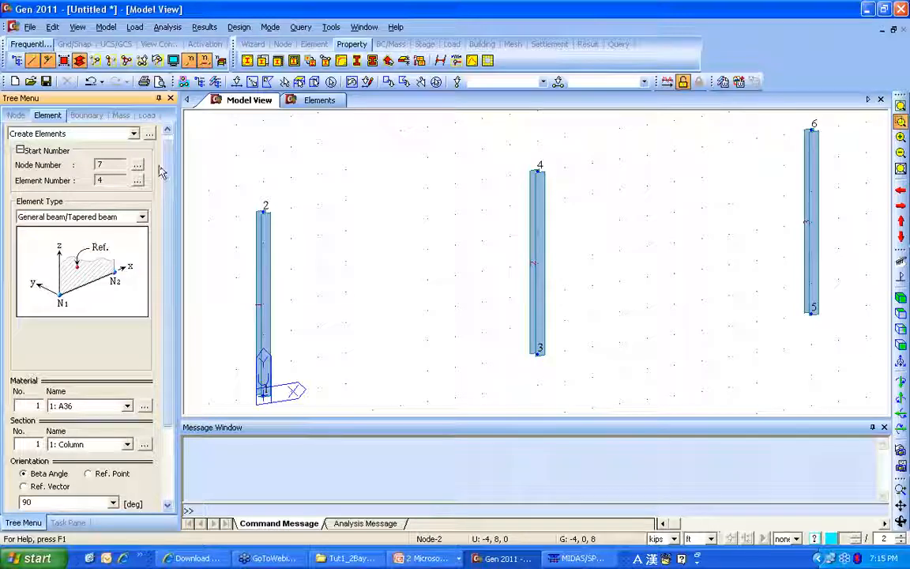
- Start extruding nodes into line elements and select the top node of the first column
click(128, 134)
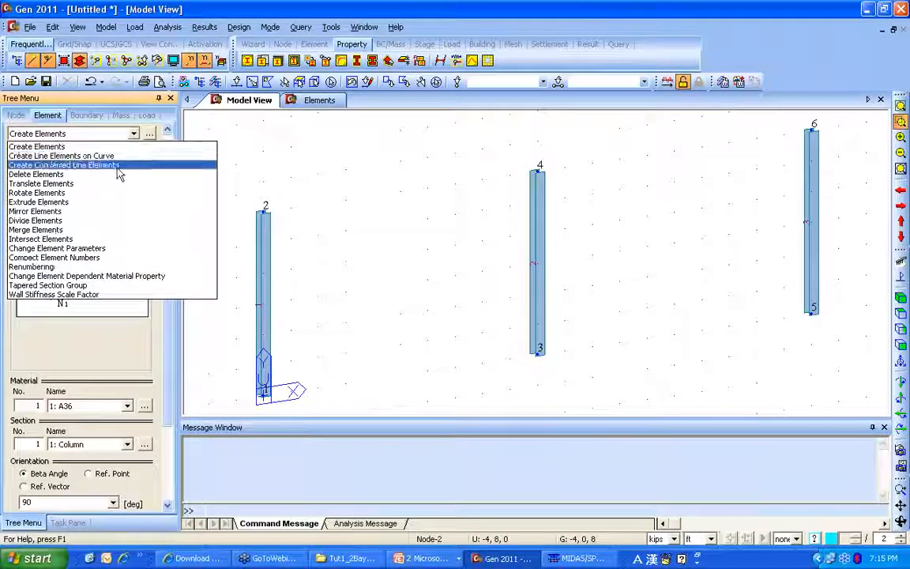
click(79, 202)
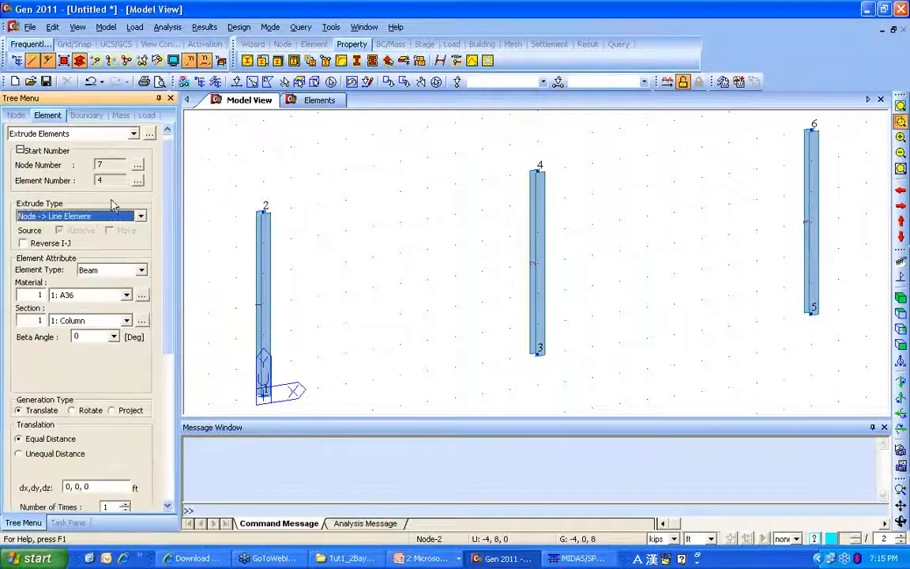
click(236, 82)
click(265, 212)
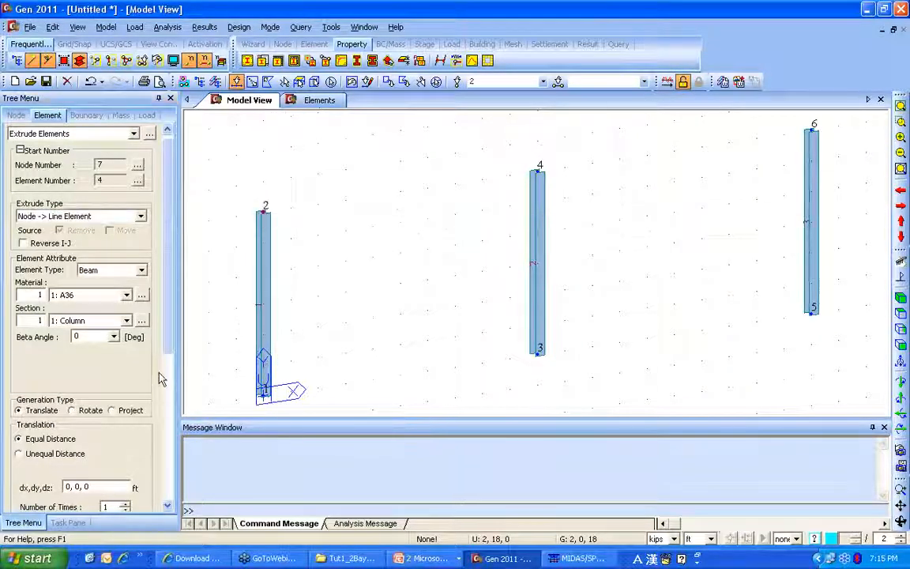
scroll(168, 395, down, 2)
scroll(168, 395, down, 2)
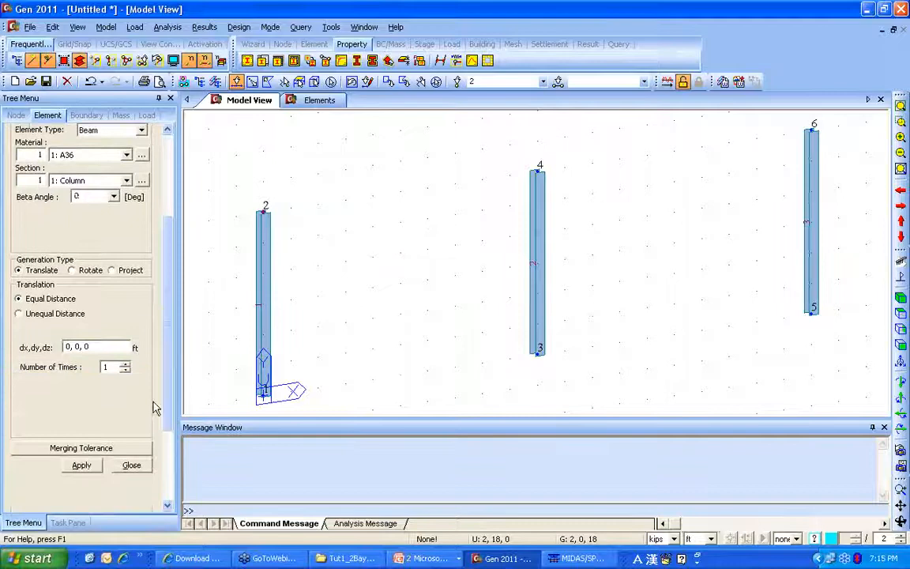
click(106, 346)
click(264, 211)
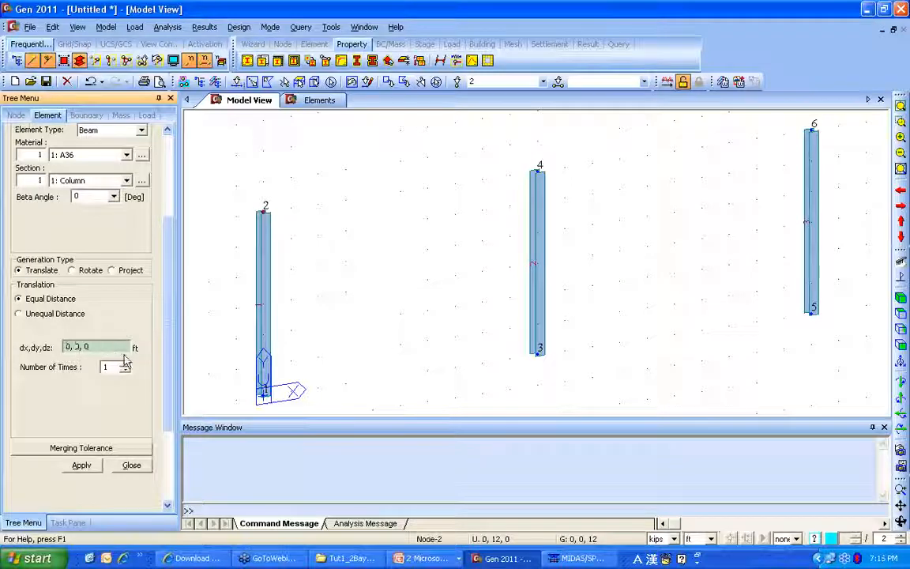
key(Delete)
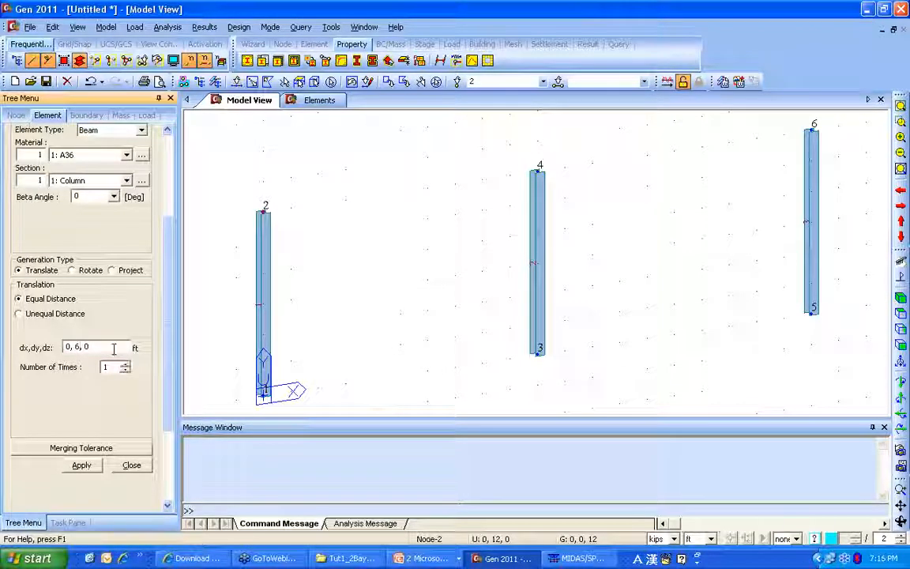
click(85, 467)
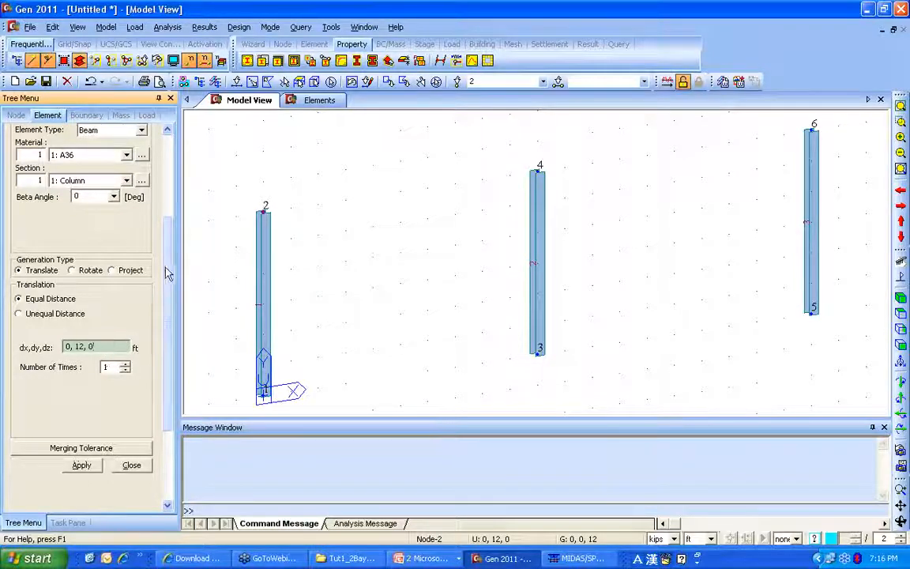
scroll(154, 233, up, 5)
scroll(181, 207, up, 1)
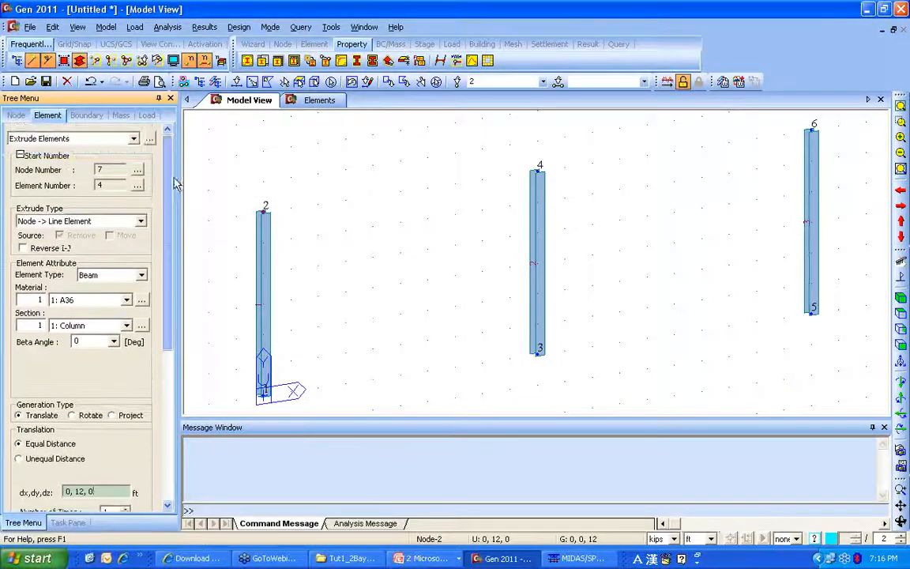
scroll(175, 183, down, 1)
- Try extruding the first column's top node by 20, 0, 0 ft with section 1: Column, and undo the extrusion
click(266, 210)
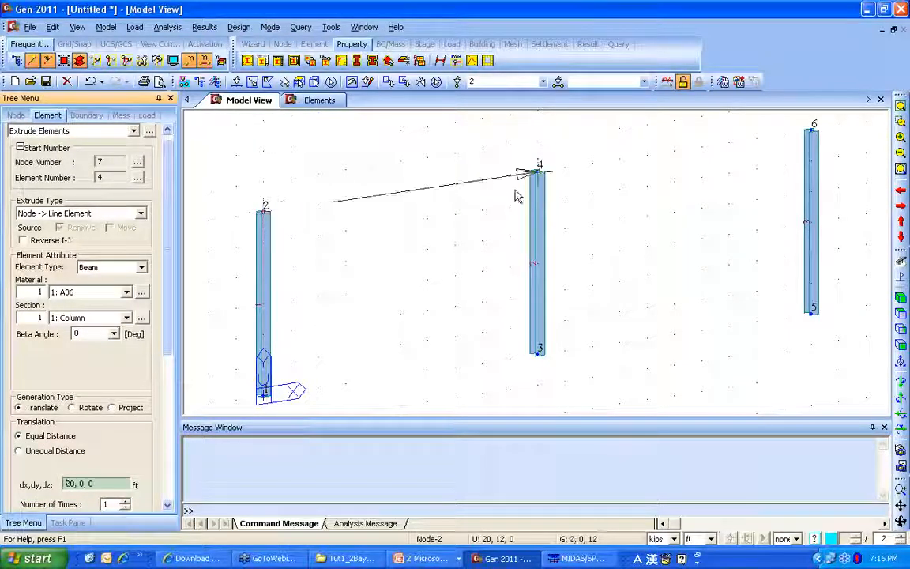
click(534, 175)
scroll(162, 348, down, 4)
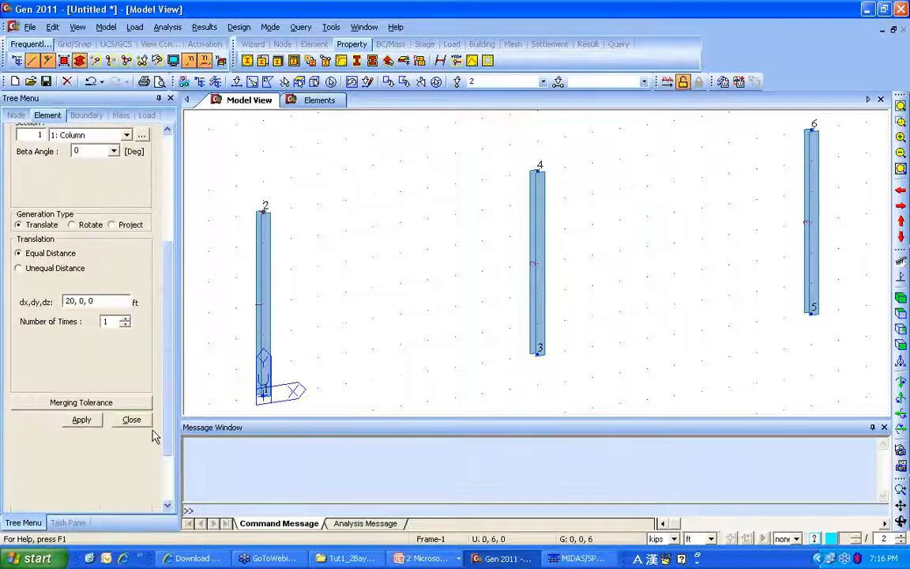
click(82, 419)
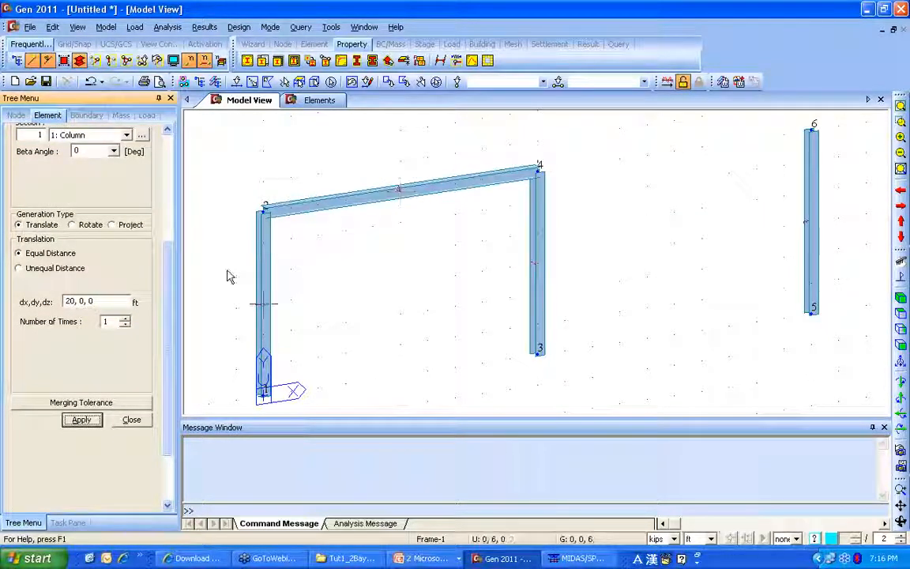
scroll(162, 237, up, 5)
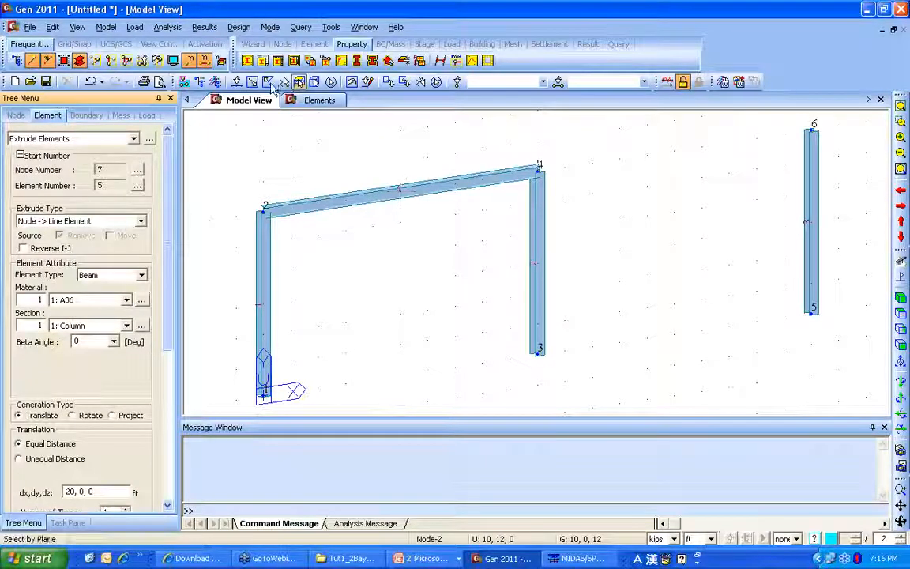
click(92, 82)
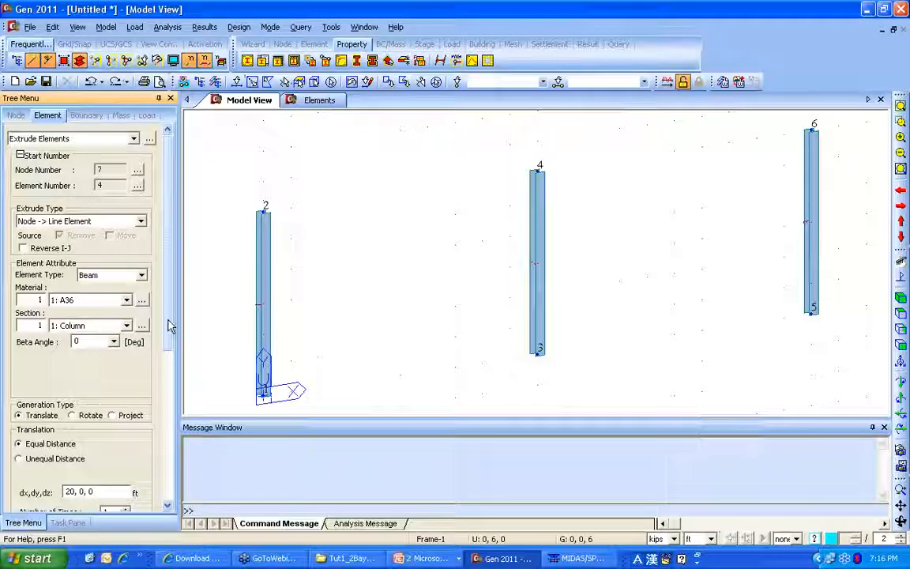
- Create beams from node 2 to node 6 across the column tops, using section 2: Beam and a beta angle of 0 degrees
click(116, 138)
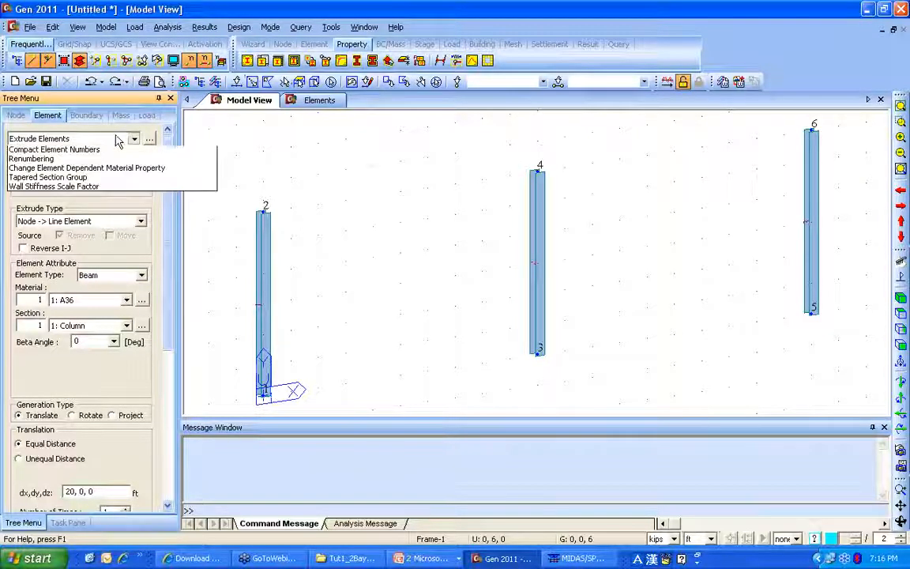
click(91, 151)
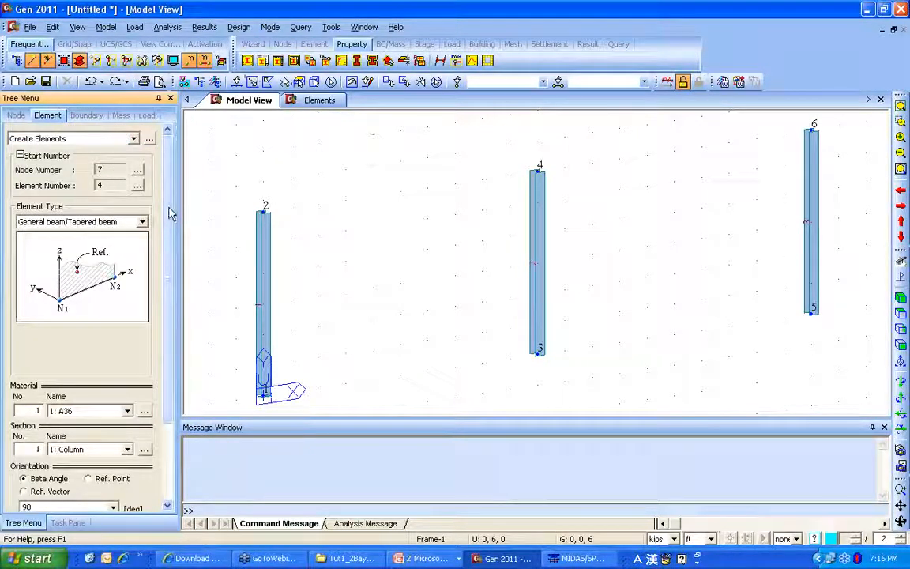
scroll(153, 252, down, 3)
click(116, 346)
click(106, 367)
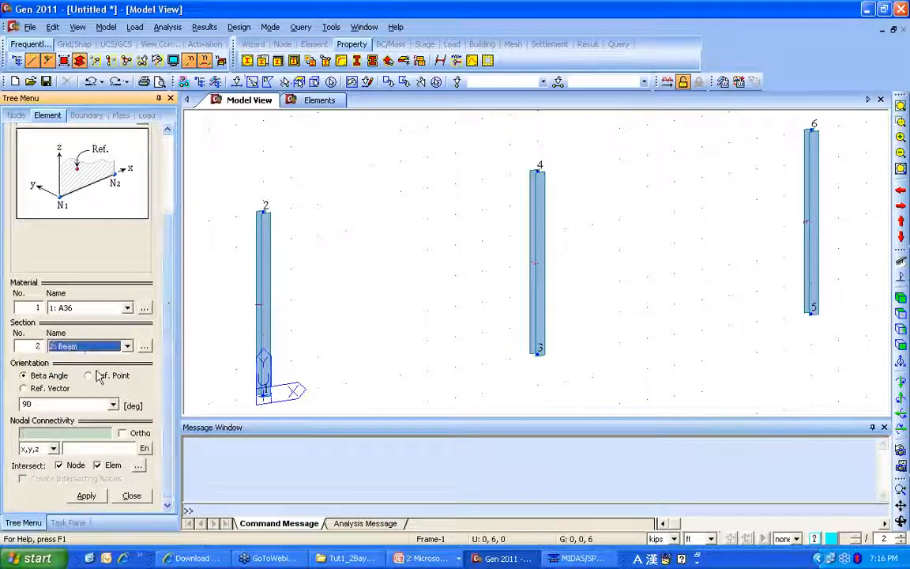
double_click(67, 404)
text(0)
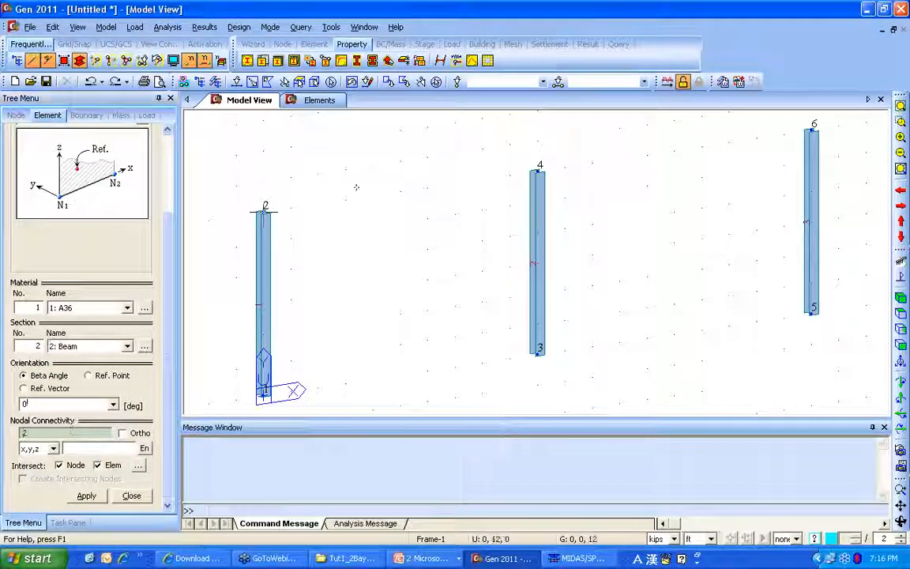
click(265, 208)
click(812, 126)
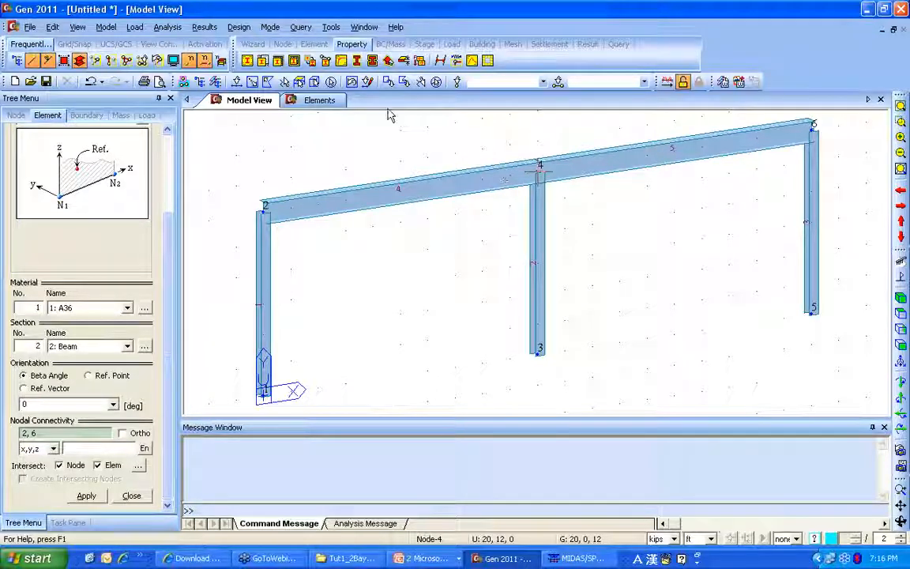
- Set the structure type to align the top of beam sections with the floor (X-Y plane) for panel zone effect and display
click(106, 26)
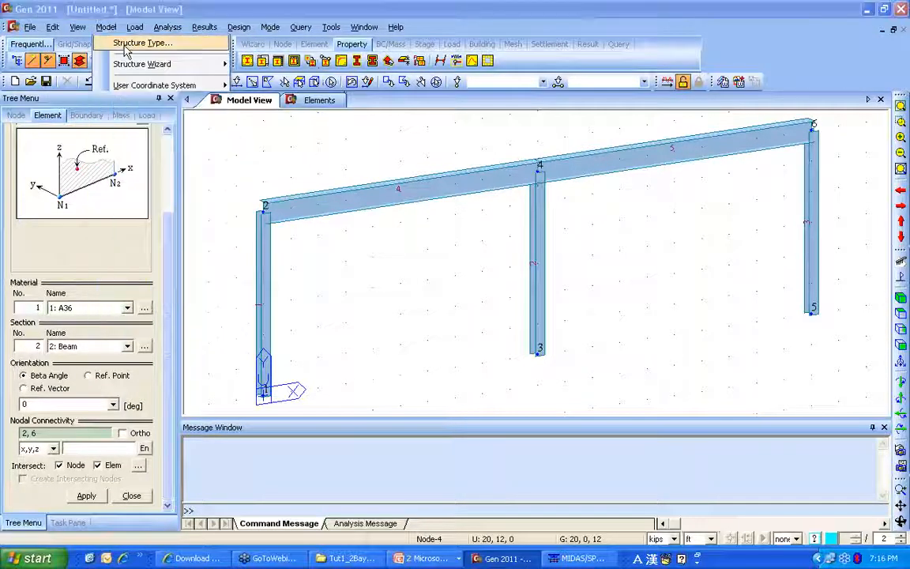
click(128, 44)
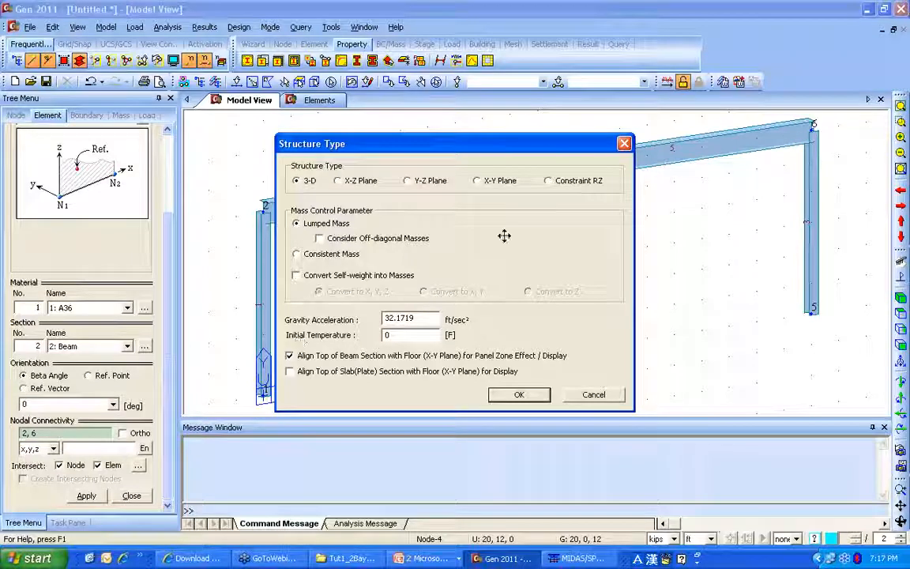
drag(486, 142, 599, 200)
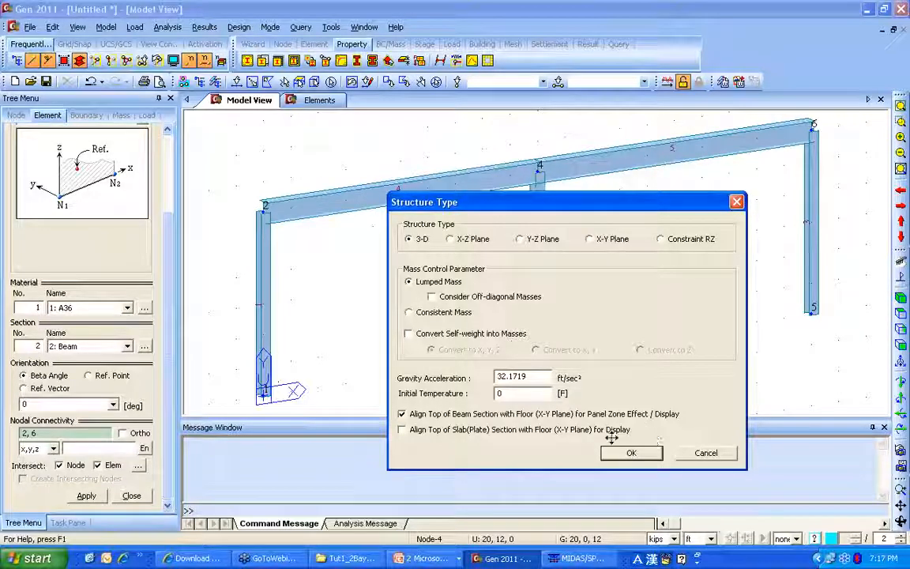
click(629, 453)
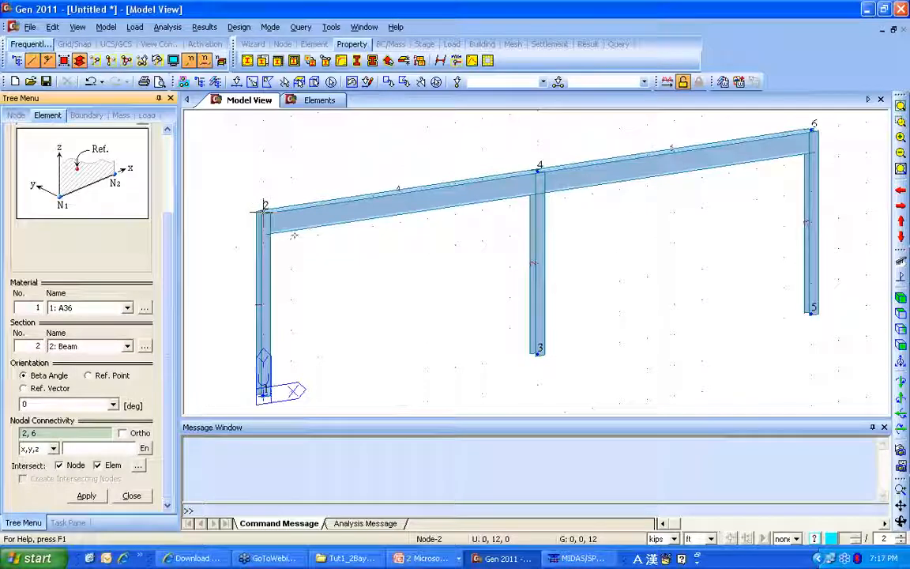
- Start translating elements in copy mode with equal distance and switch to the global coordinate system
drag(168, 172, 151, 139)
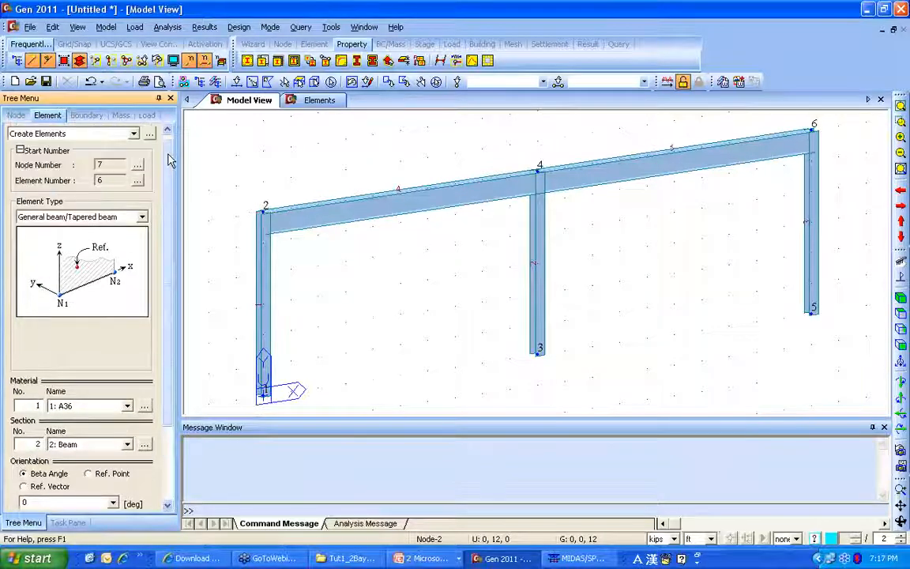
click(119, 134)
click(111, 183)
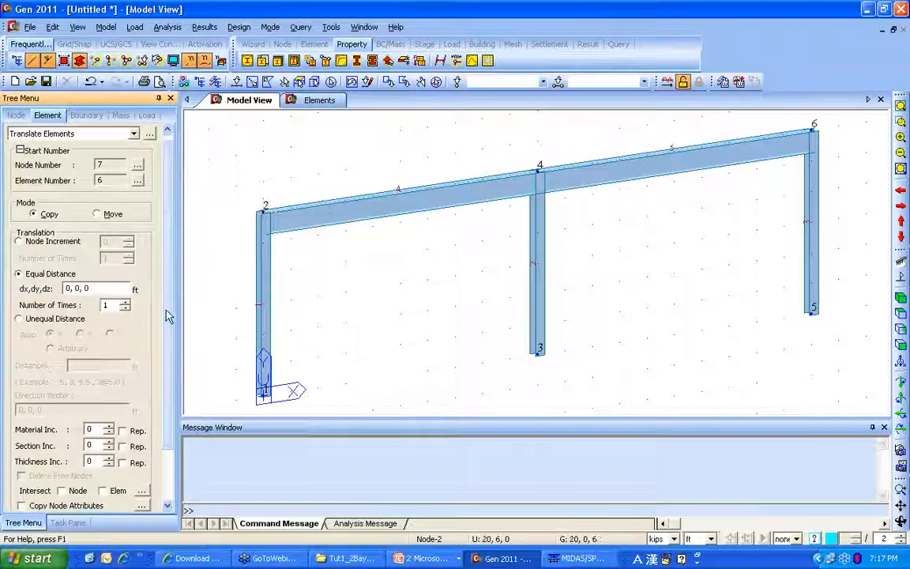
scroll(150, 279, down, 1)
click(117, 44)
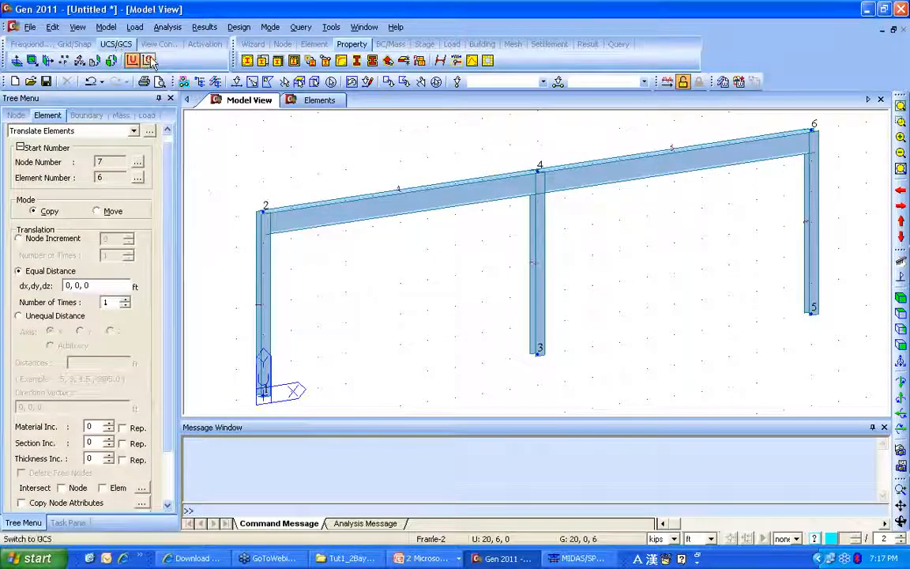
click(148, 60)
click(88, 285)
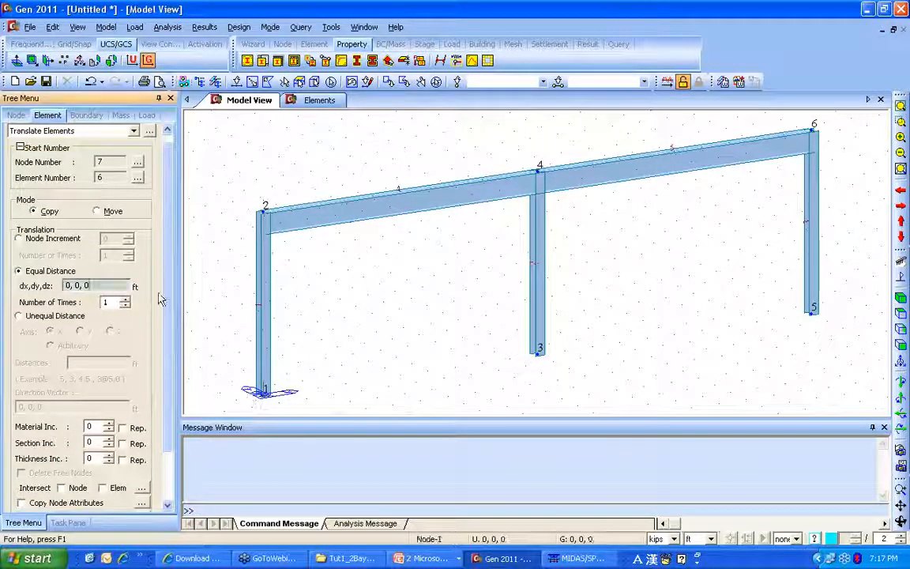
click(537, 354)
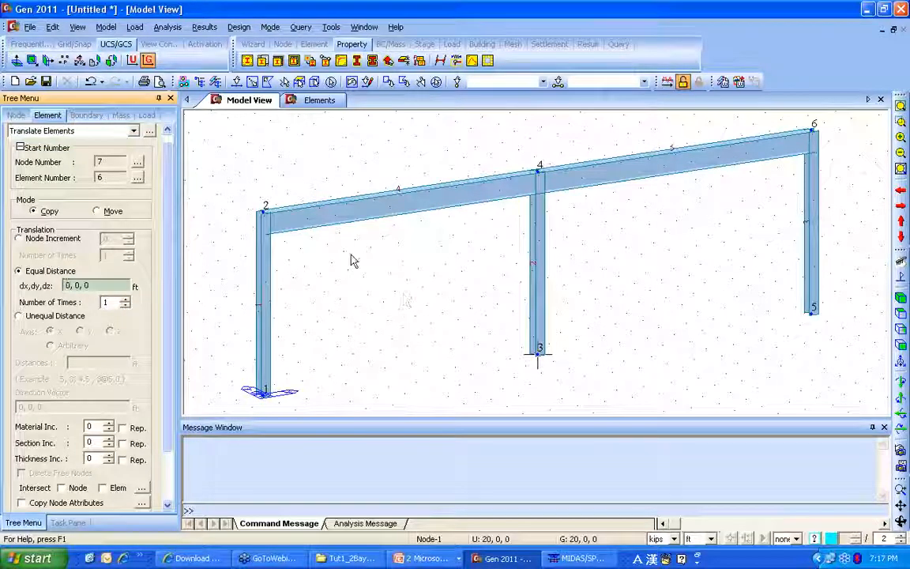
click(538, 354)
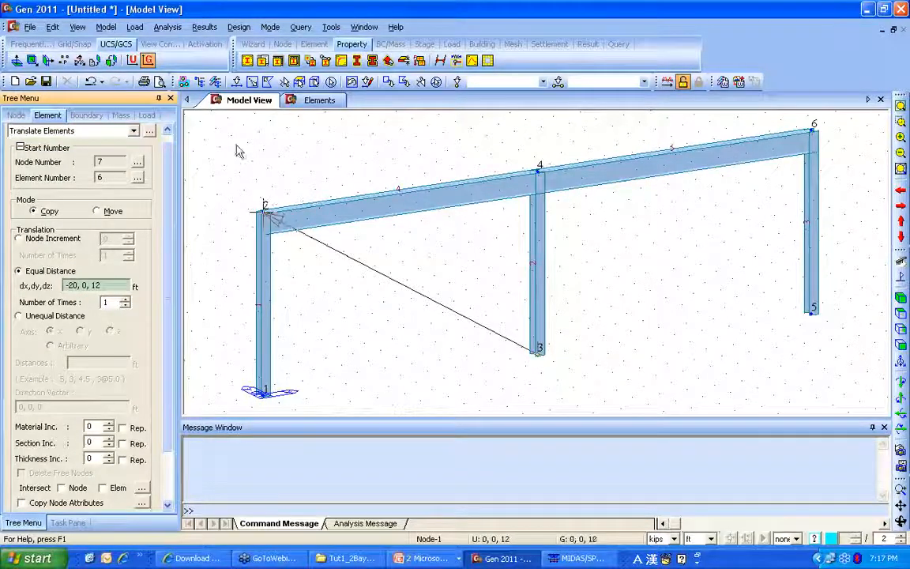
click(271, 231)
- Turn on point grid snap and set the copy distance to 0, 24, 0 ft by picking from the middle column's base
click(73, 44)
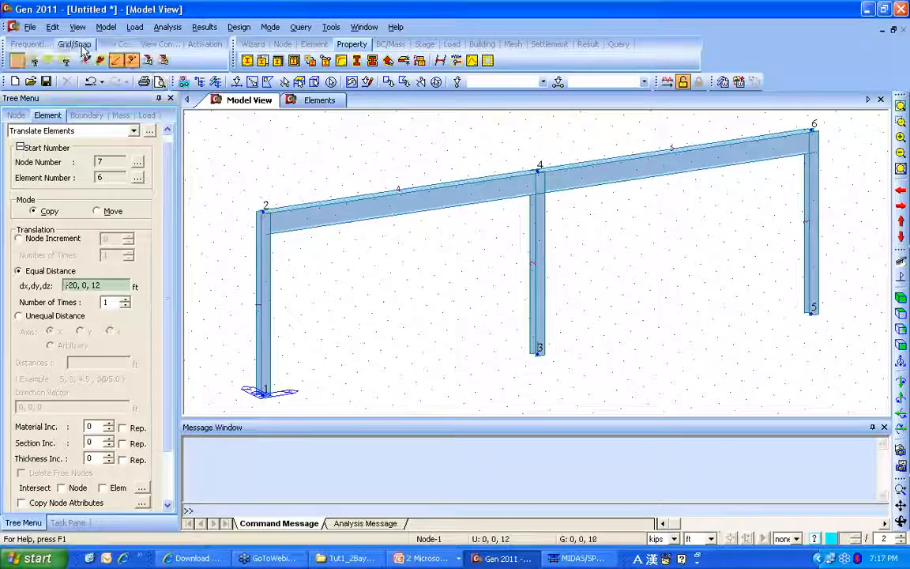
click(86, 60)
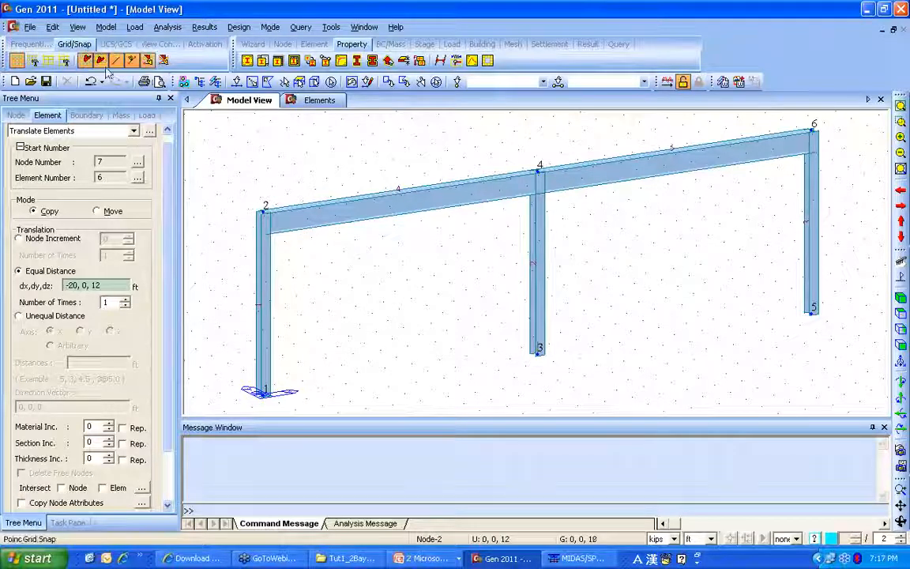
click(361, 277)
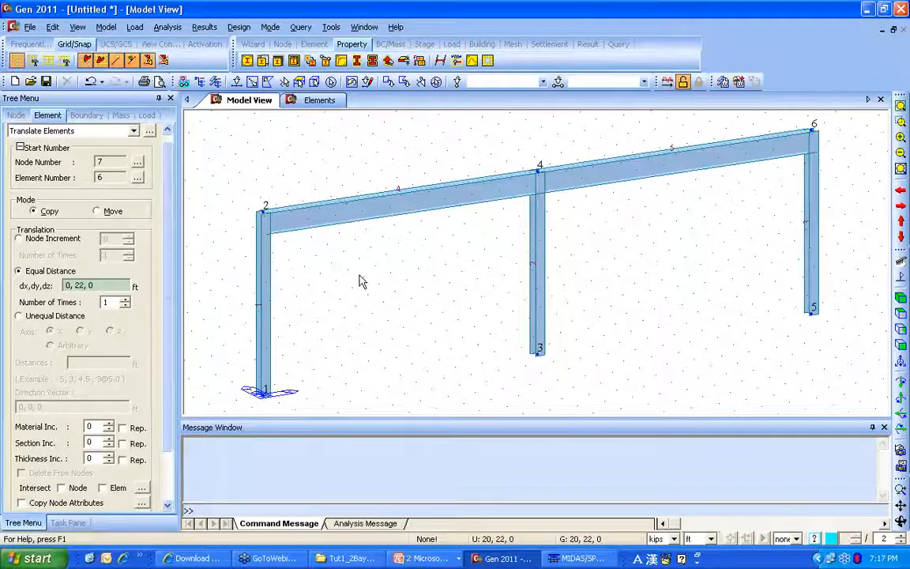
click(121, 286)
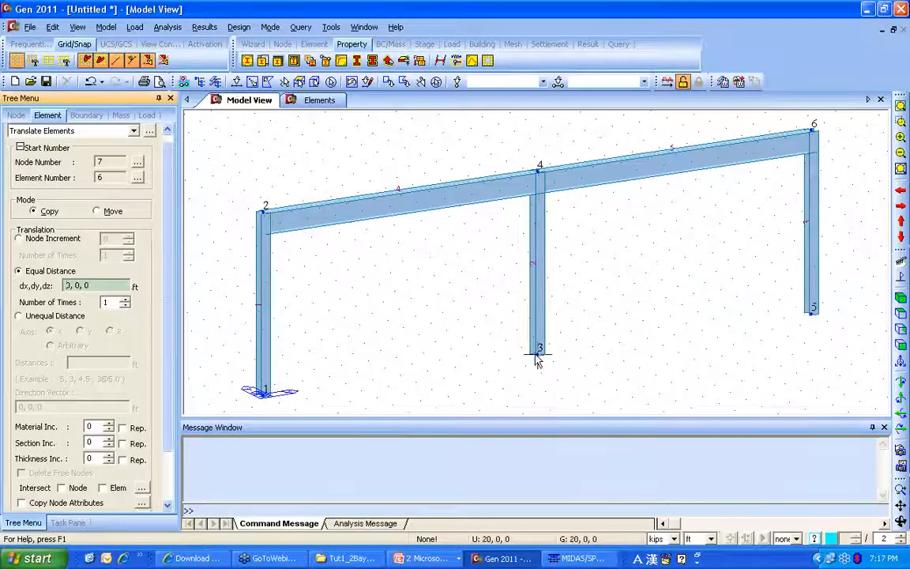
click(538, 353)
click(343, 271)
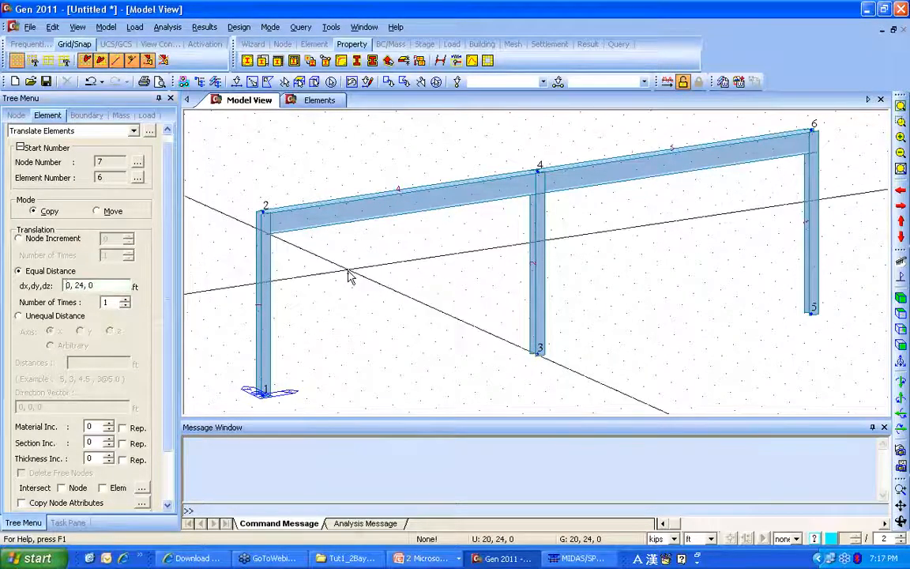
- Select all nodes and elements and copy the whole frame once at the equal distance of 0, 24, 0 ft
click(331, 81)
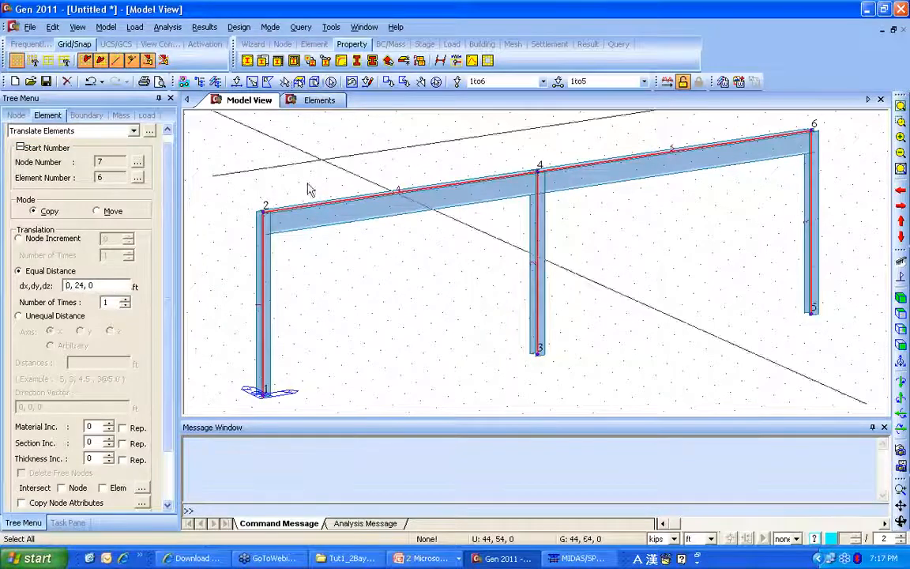
drag(168, 399, 170, 446)
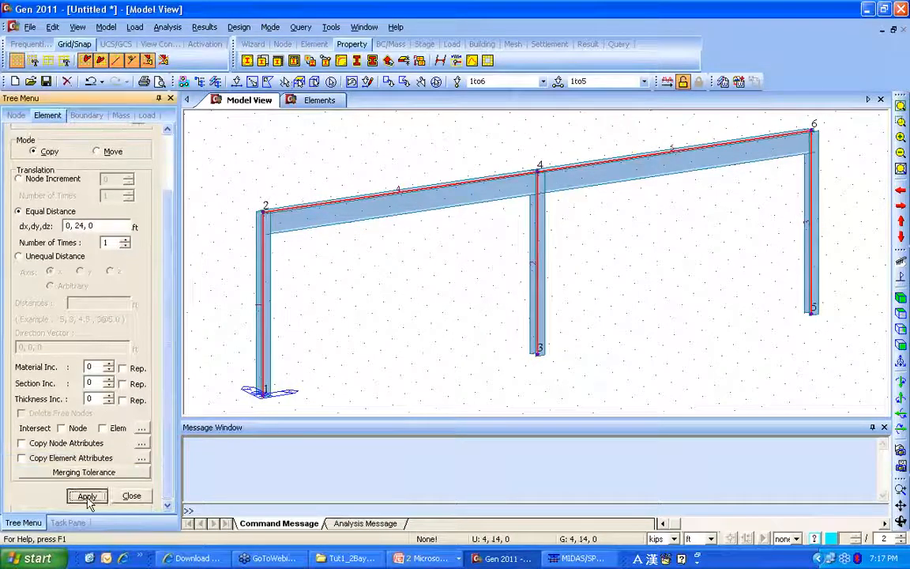
click(87, 495)
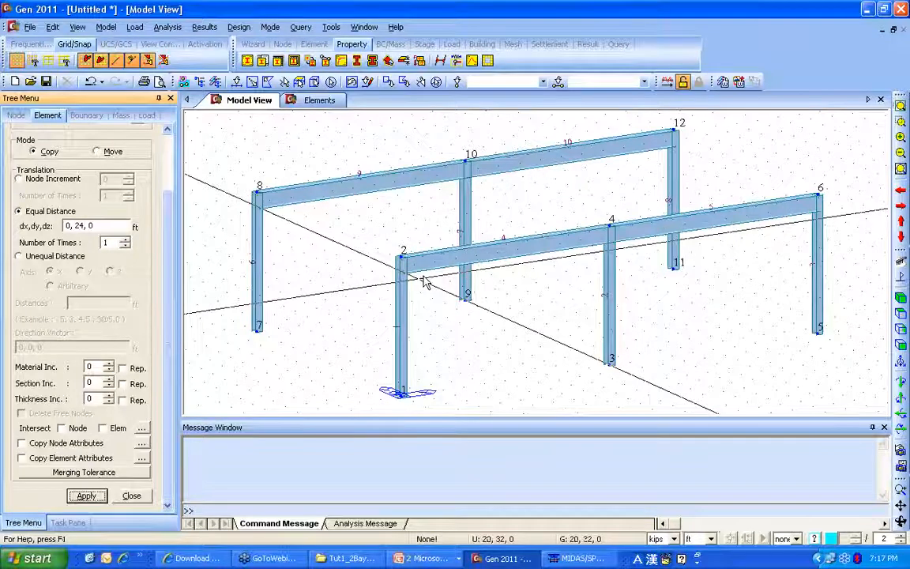
- Create A36 beams with the Beam section across the two frames, connecting nodes 2 to 8, 4 to 10 and 6 to 12
scroll(163, 228, up, 3)
click(133, 139)
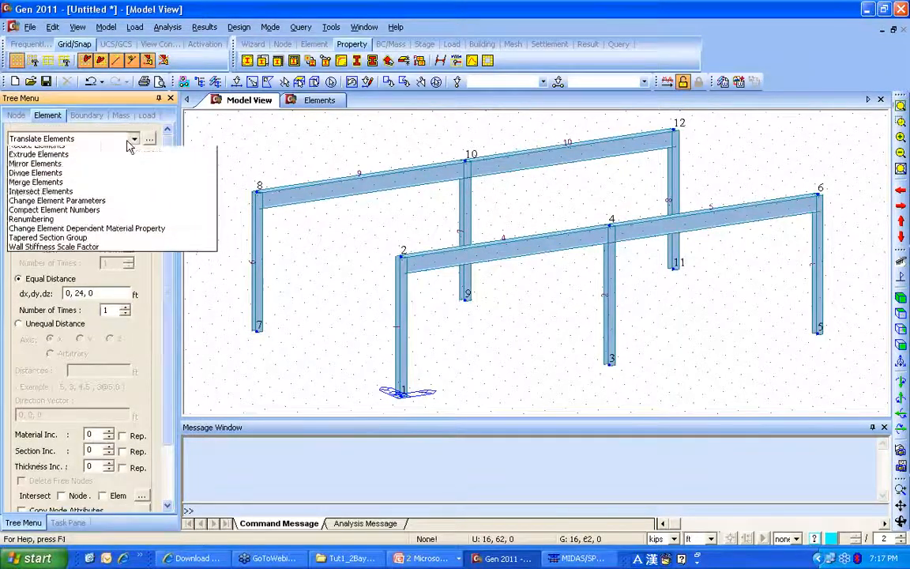
scroll(130, 146, up, 2)
click(48, 149)
scroll(166, 283, down, 3)
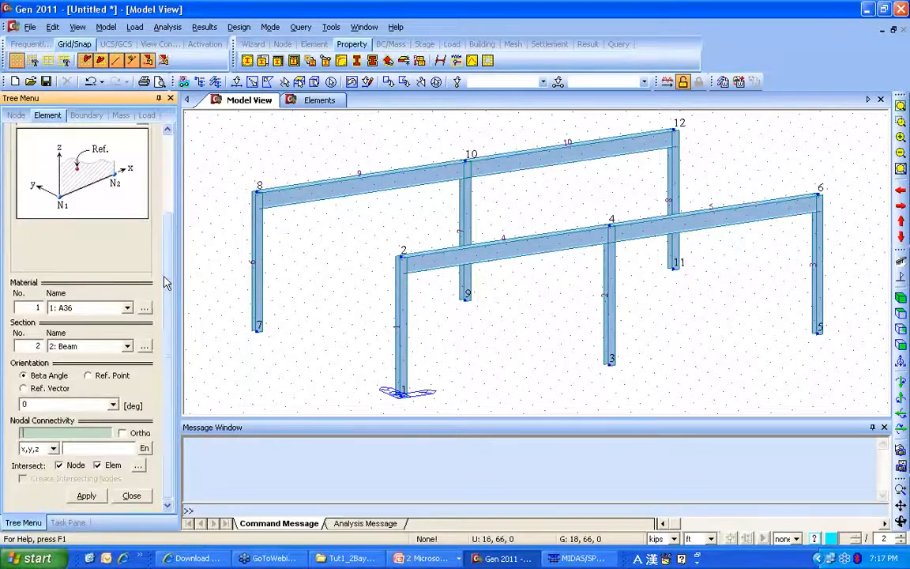
click(119, 346)
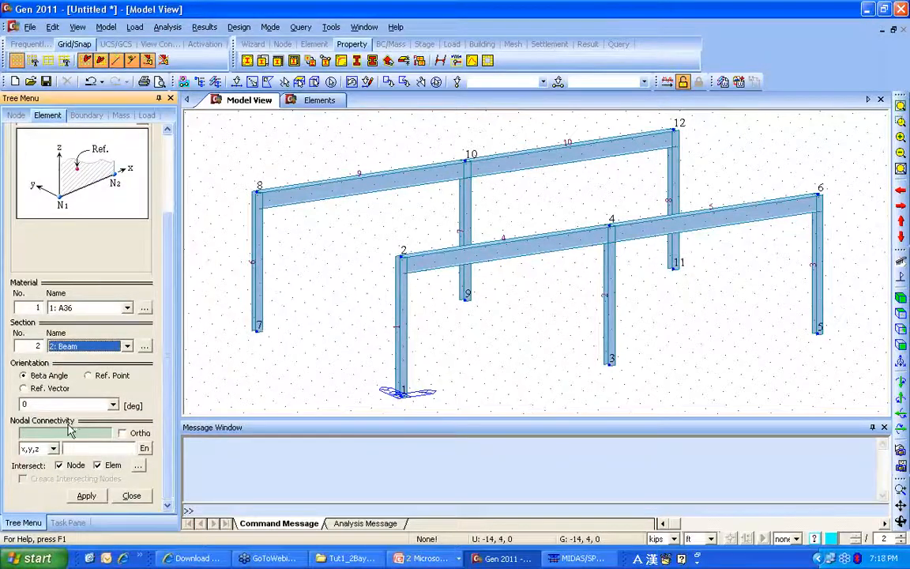
click(402, 251)
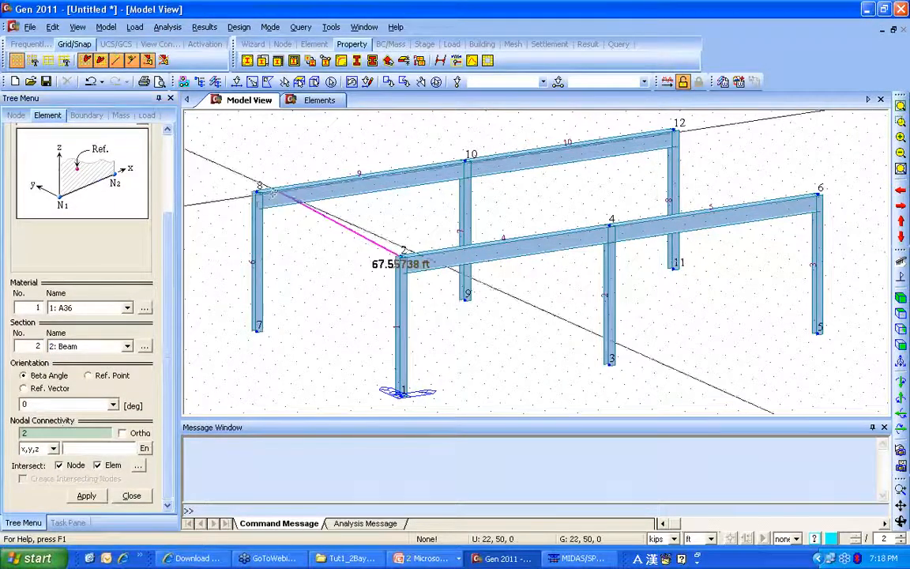
click(268, 191)
click(609, 225)
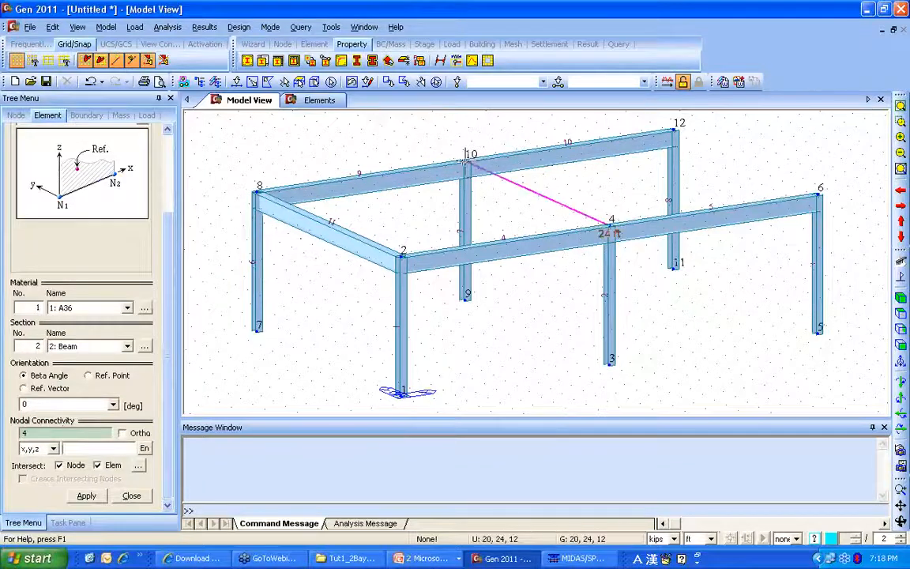
click(465, 160)
click(817, 192)
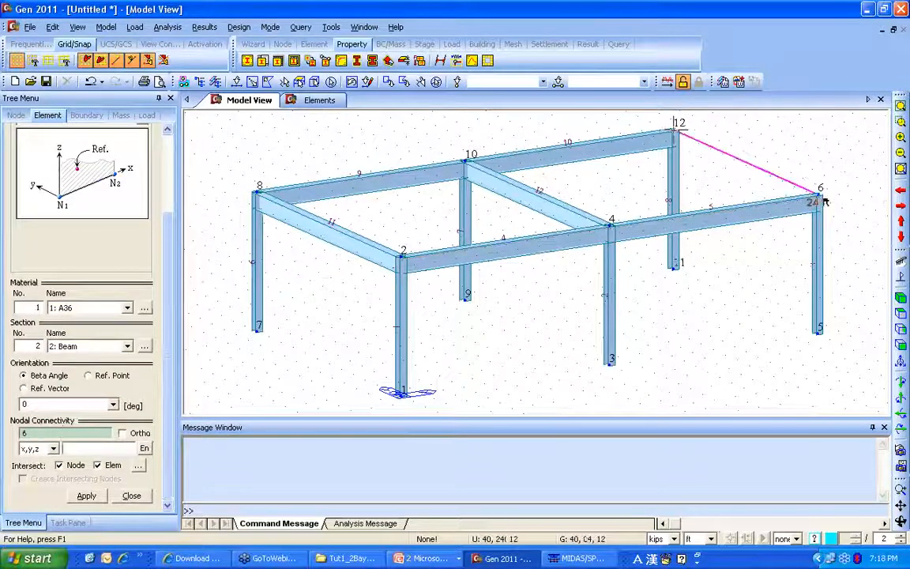
click(674, 132)
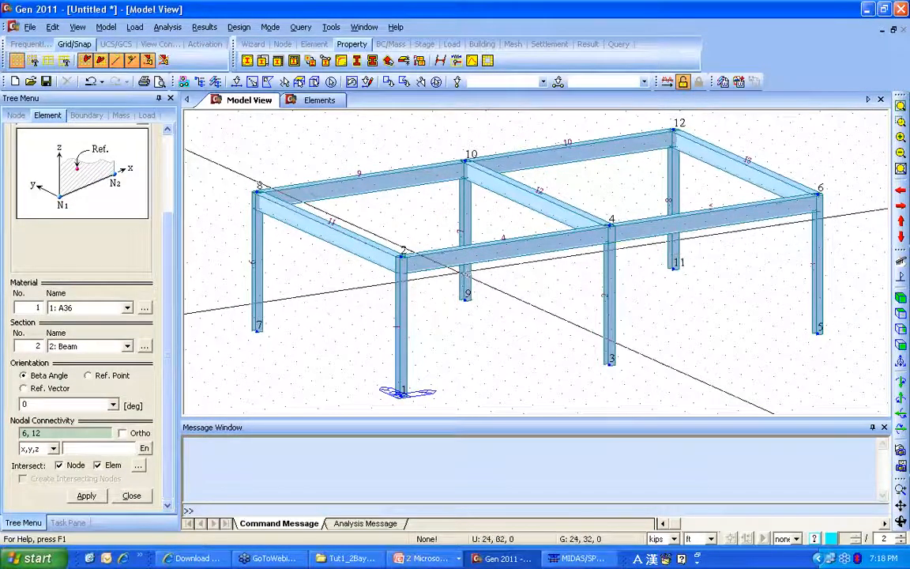
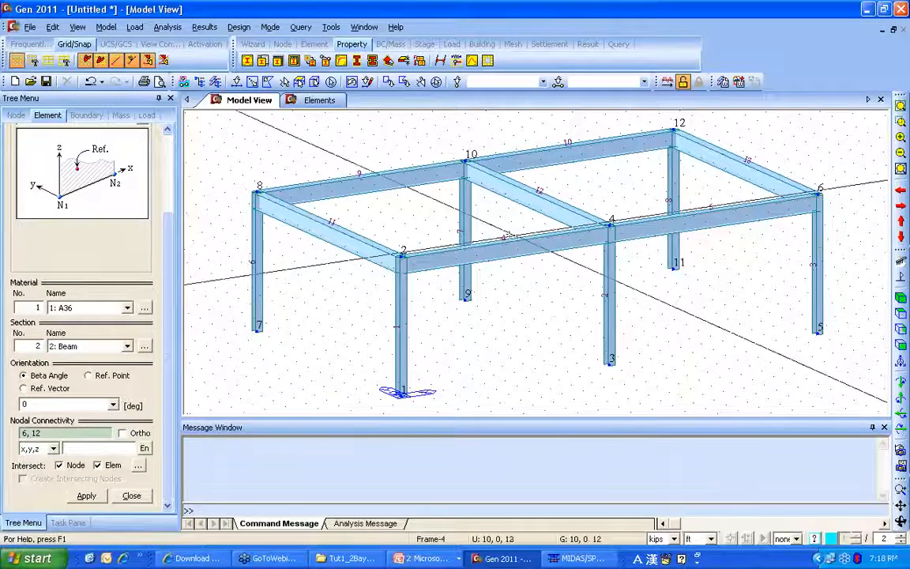
- Add a transverse beam at the midspan of each bay, joining the midpoints of the longitudinal beams on both sides
click(503, 239)
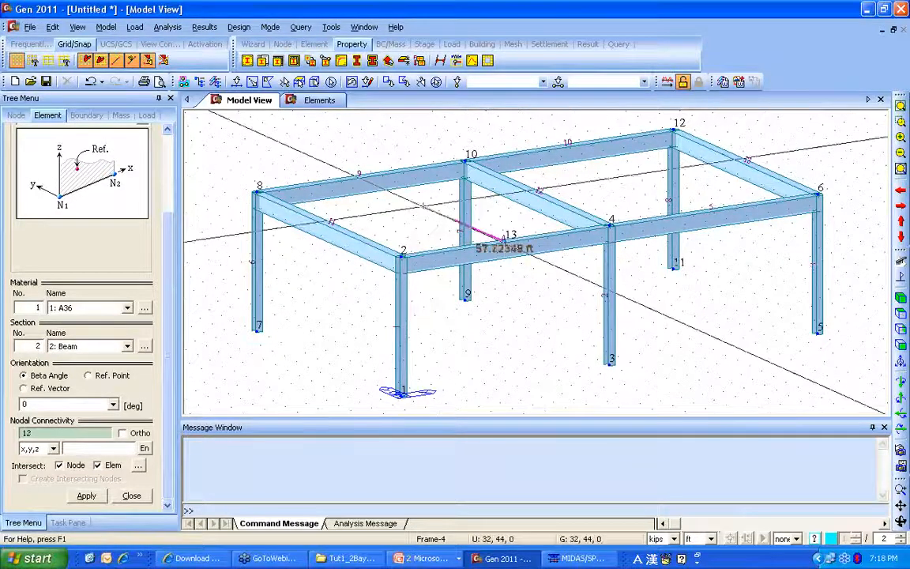
click(364, 177)
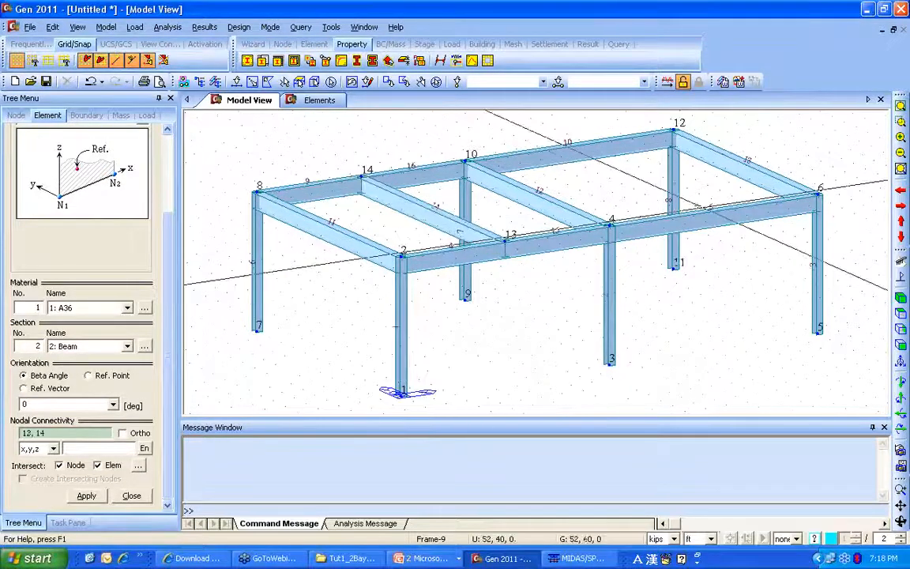
click(707, 206)
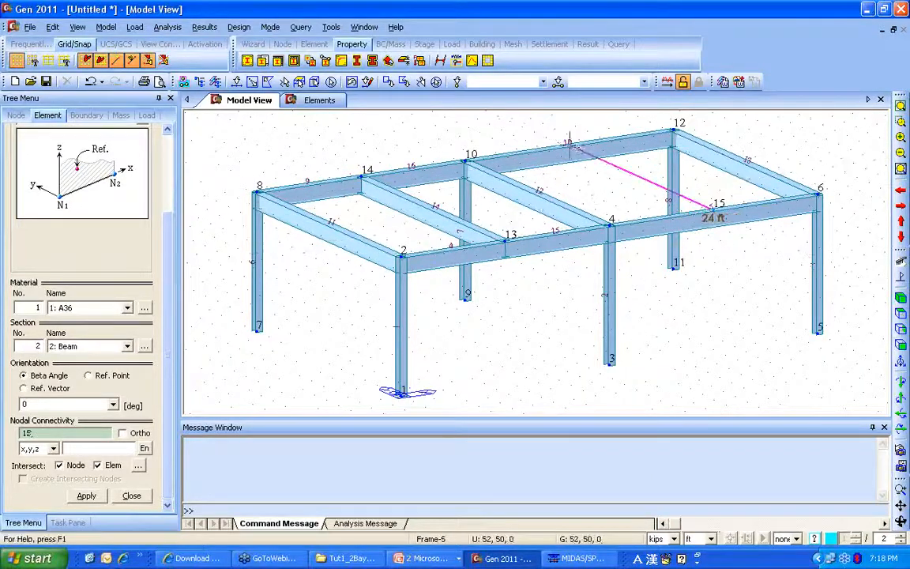
click(570, 141)
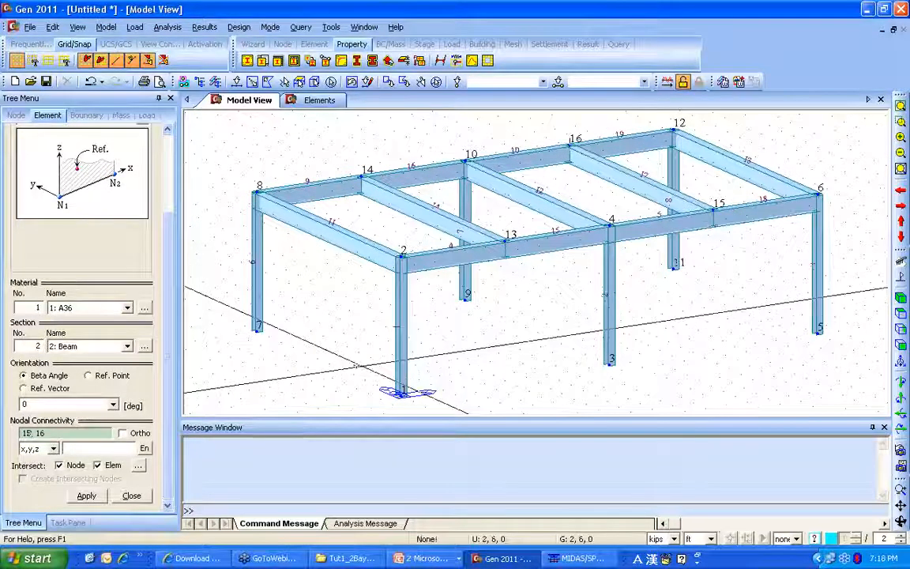
- Undo the midspan transverse beam in the second bay and turn on the shrunken element display
click(93, 82)
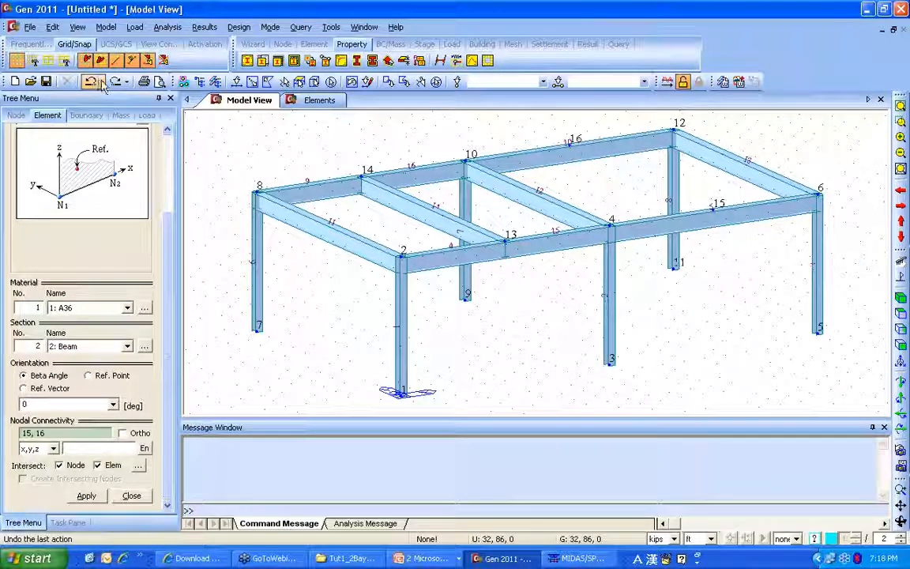
click(116, 82)
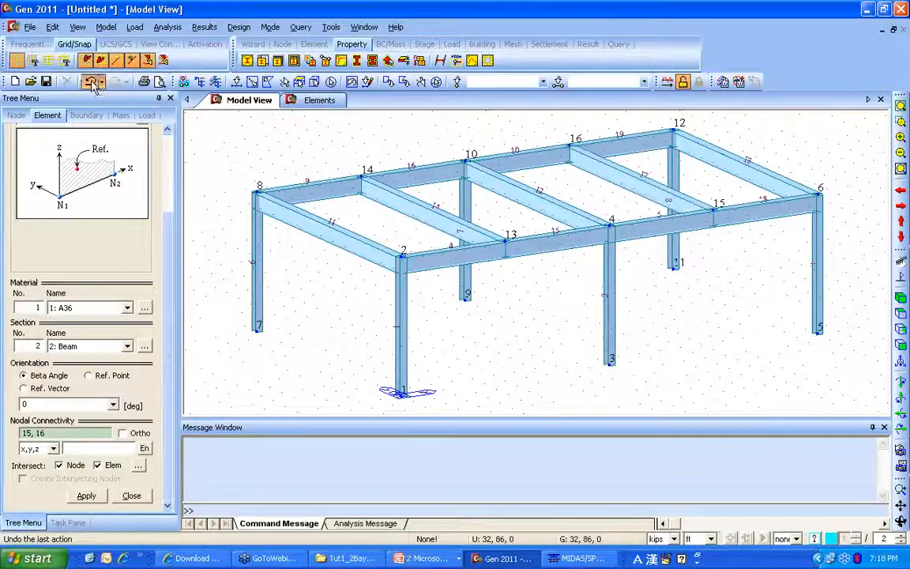
click(91, 82)
click(48, 44)
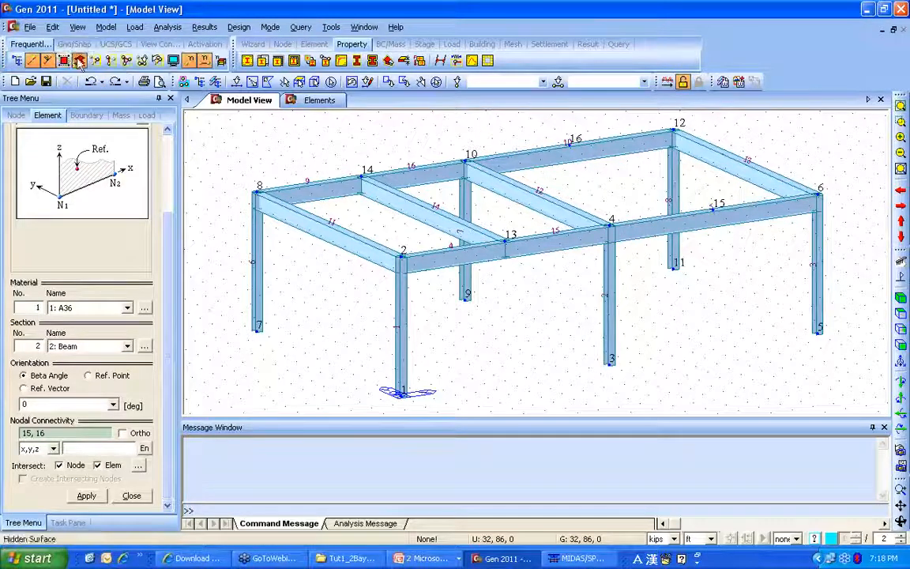
click(65, 62)
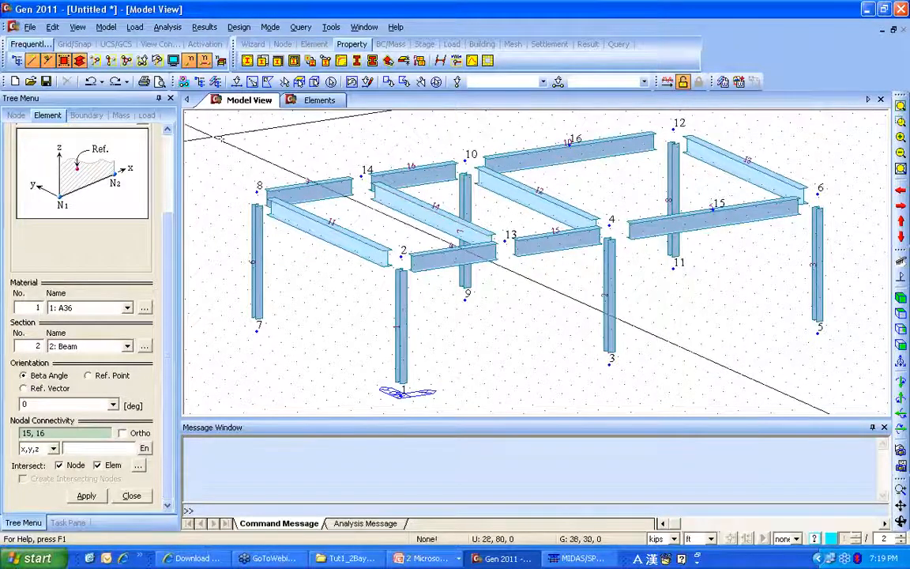
- Assign a Pinned-Pinned beam end release to the transverse beam between nodes 13 and 14
click(87, 115)
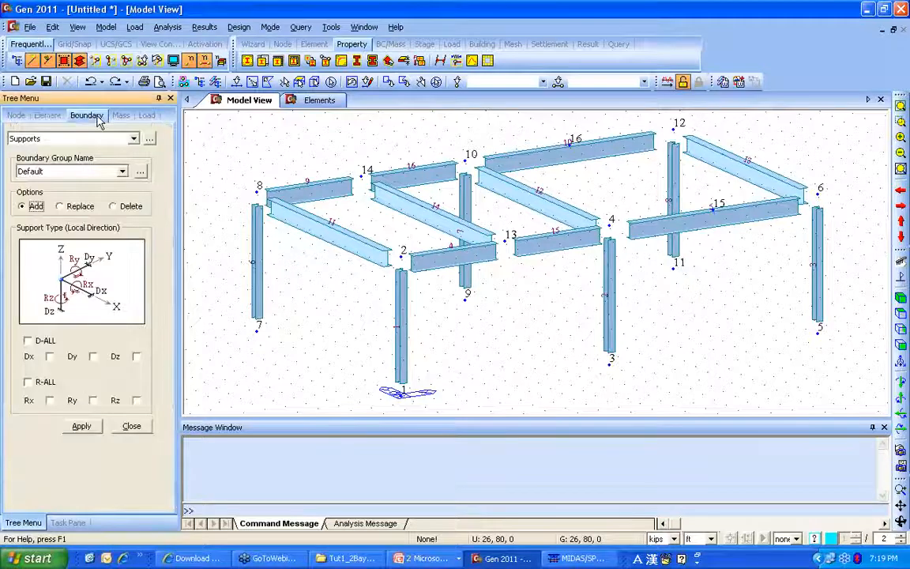
click(134, 138)
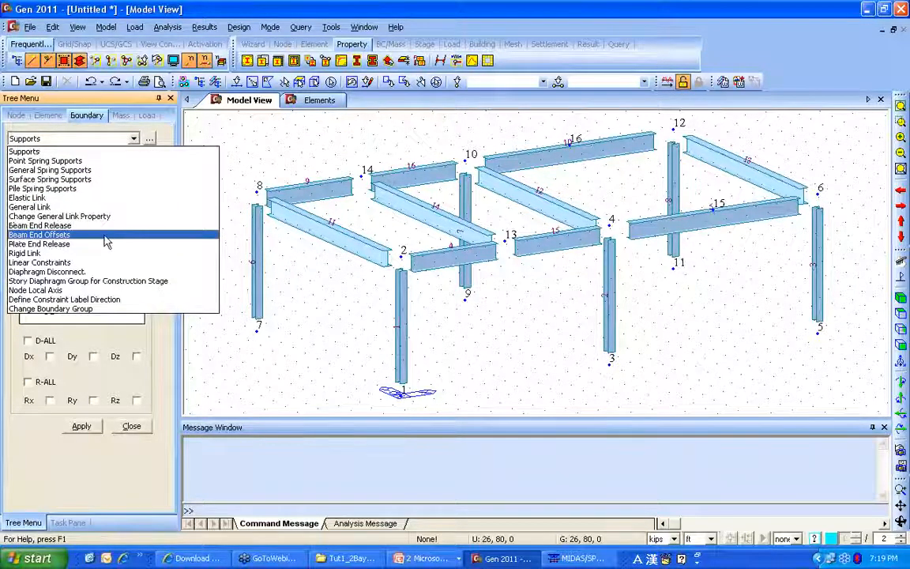
click(109, 226)
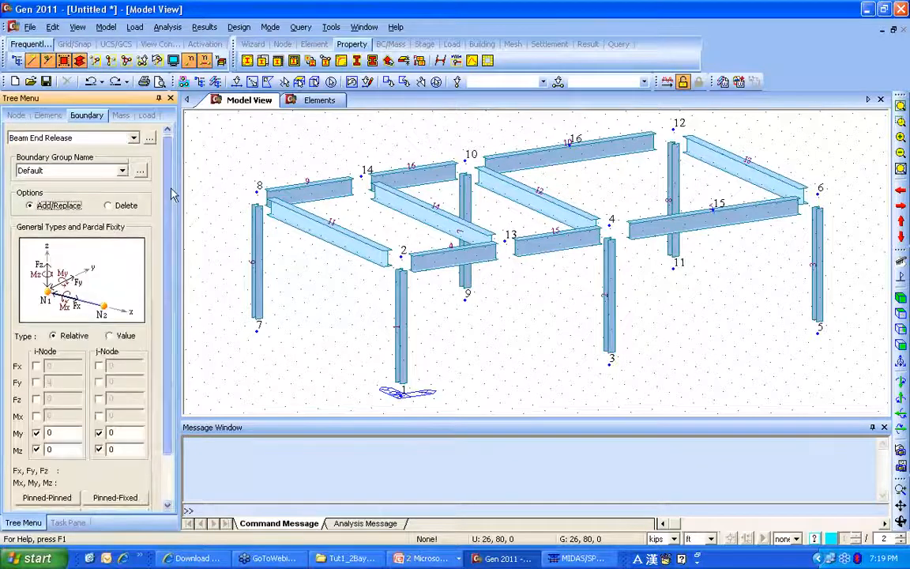
drag(169, 192, 169, 242)
click(236, 82)
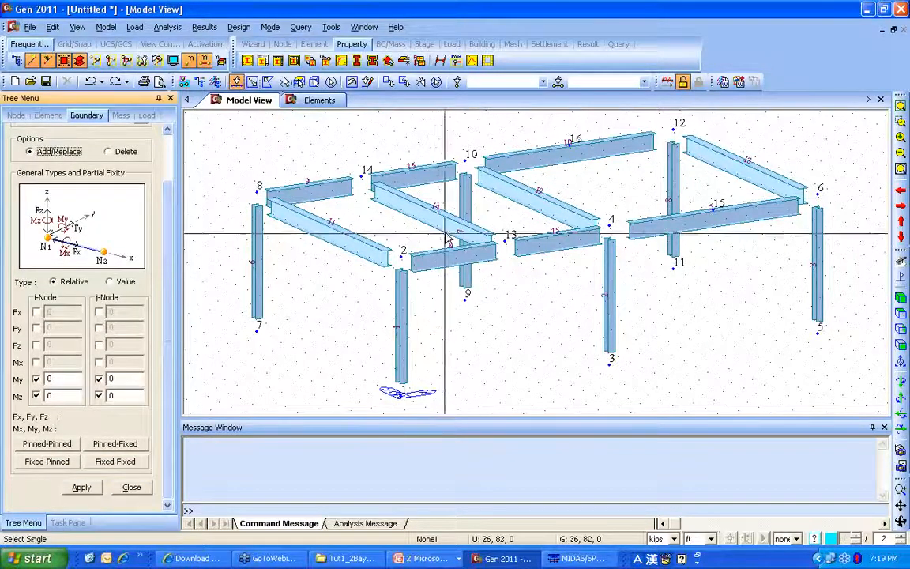
click(431, 205)
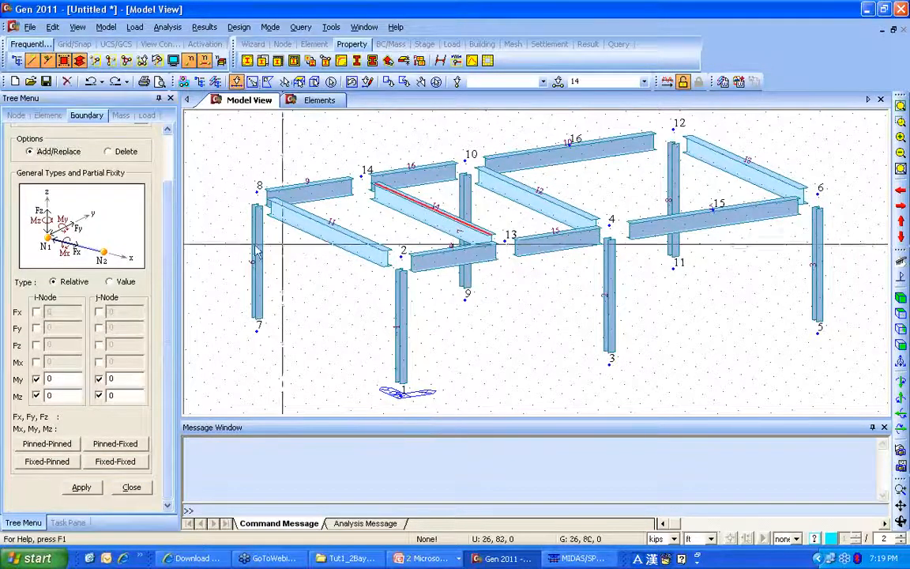
click(55, 449)
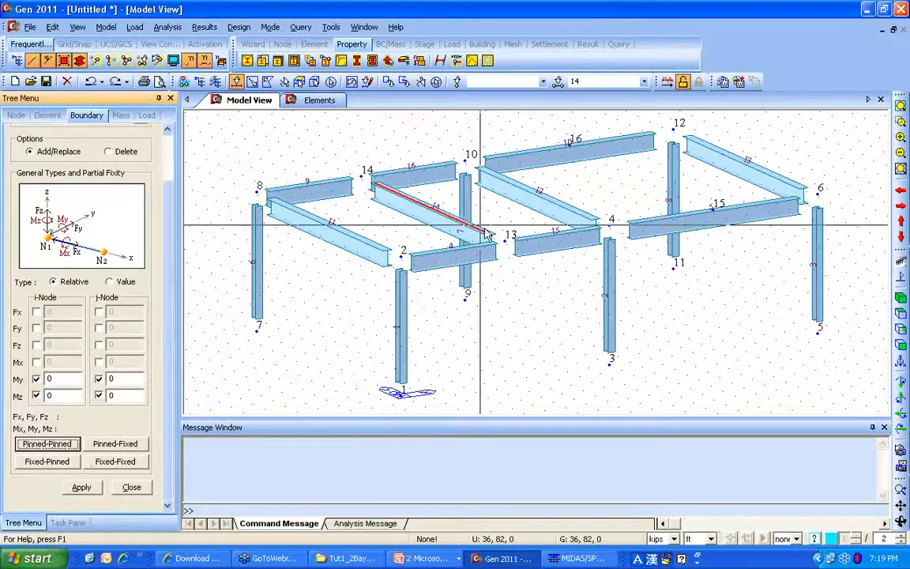
click(88, 488)
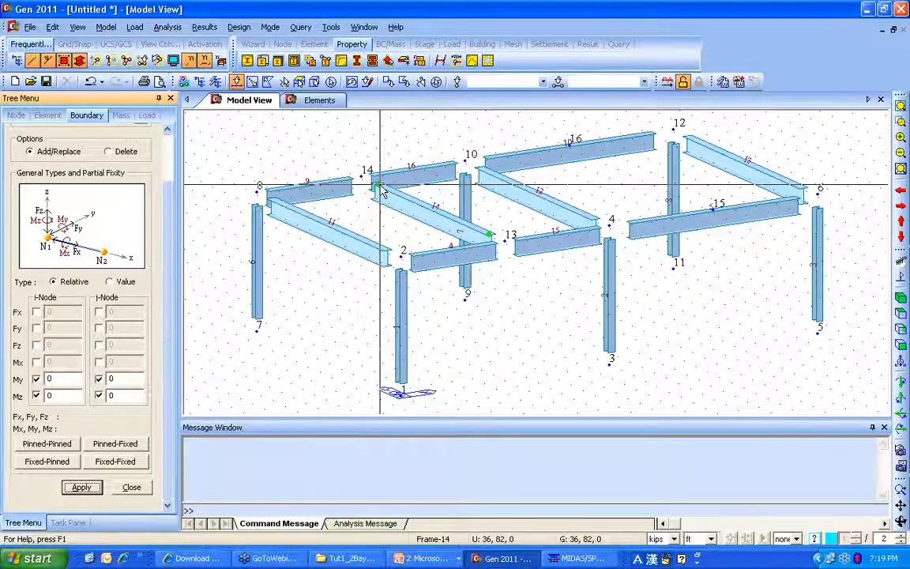
- Start translating elements in copy mode and set the equal distance to 20, 0, 0 ft by picking from node 13 to node 15
drag(170, 207, 178, 130)
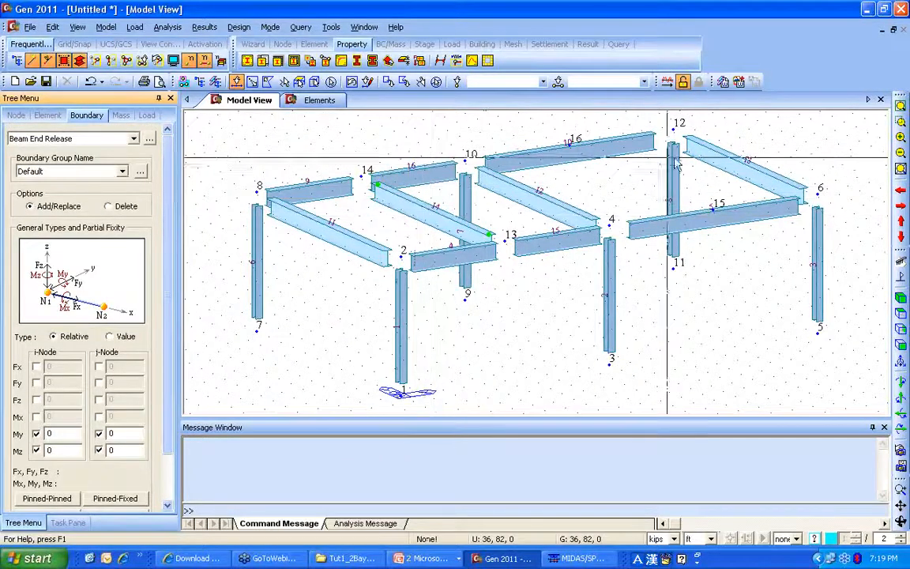
click(95, 139)
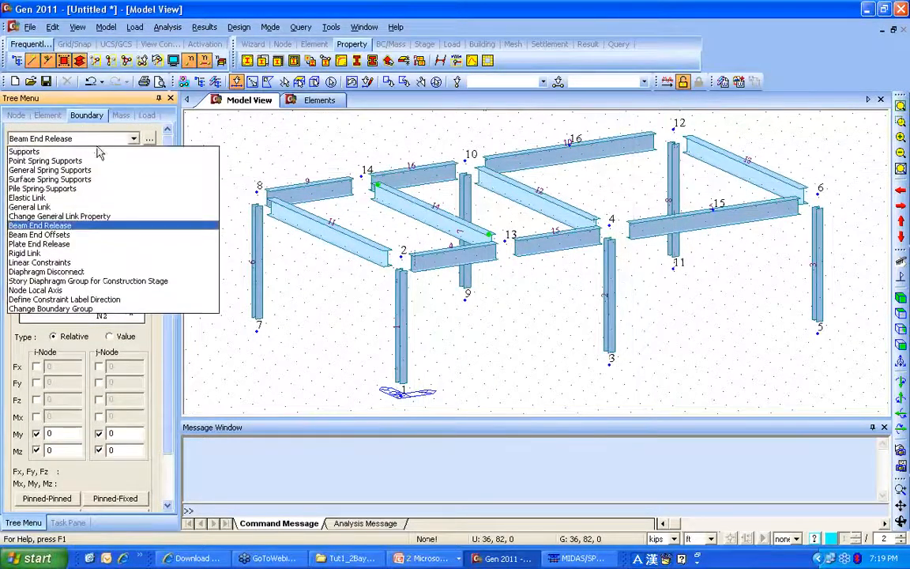
click(49, 115)
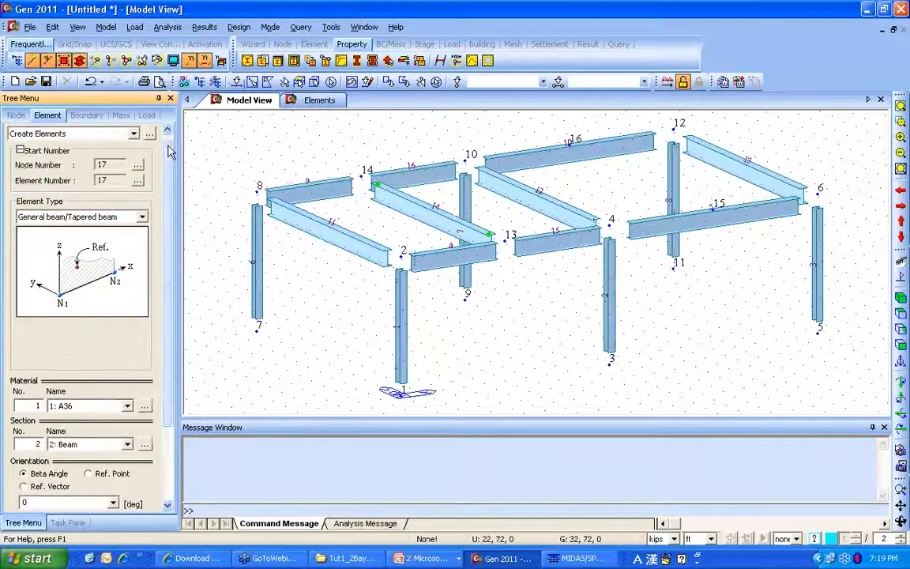
click(100, 135)
click(95, 181)
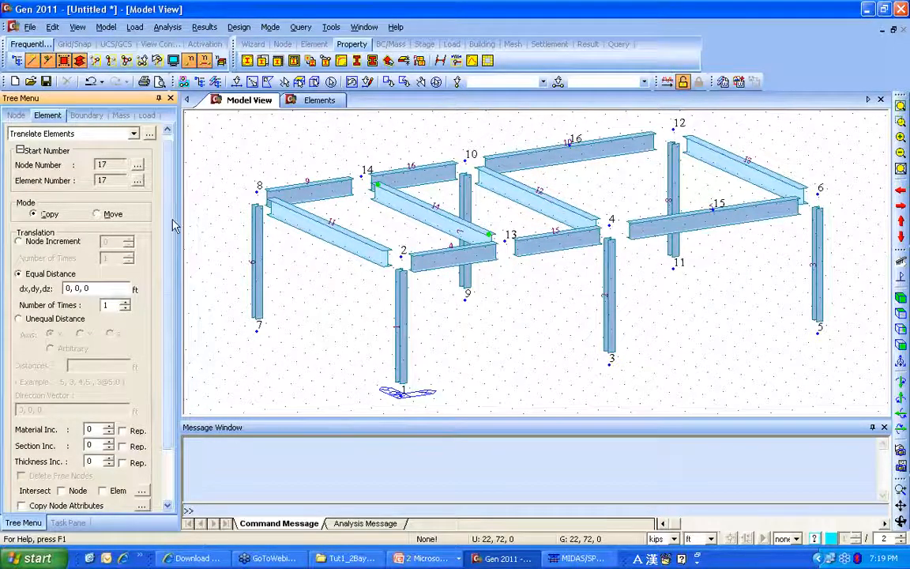
click(93, 288)
click(504, 242)
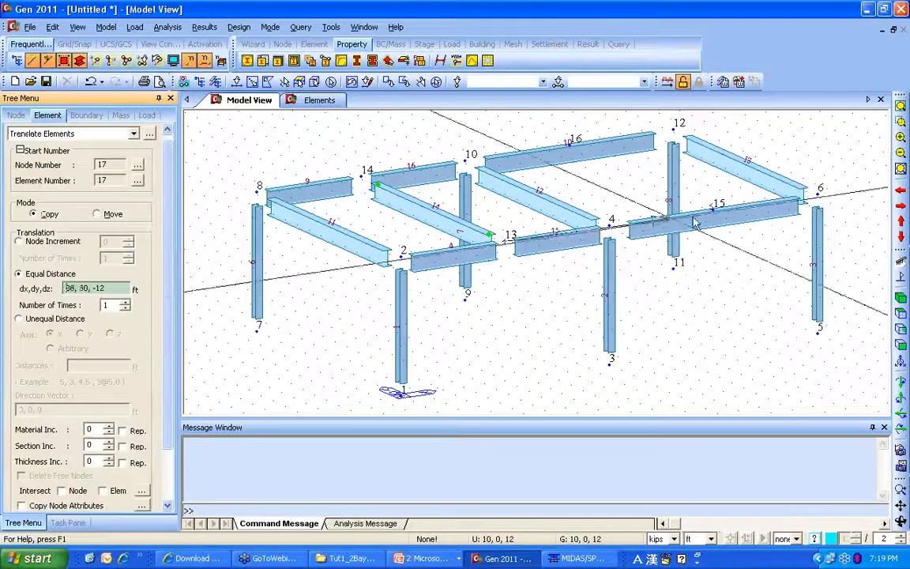
click(713, 210)
- Enable node and element intersection and the copying of element attributes, keeping all boundary, static load and design attributes included
scroll(162, 301, down, 3)
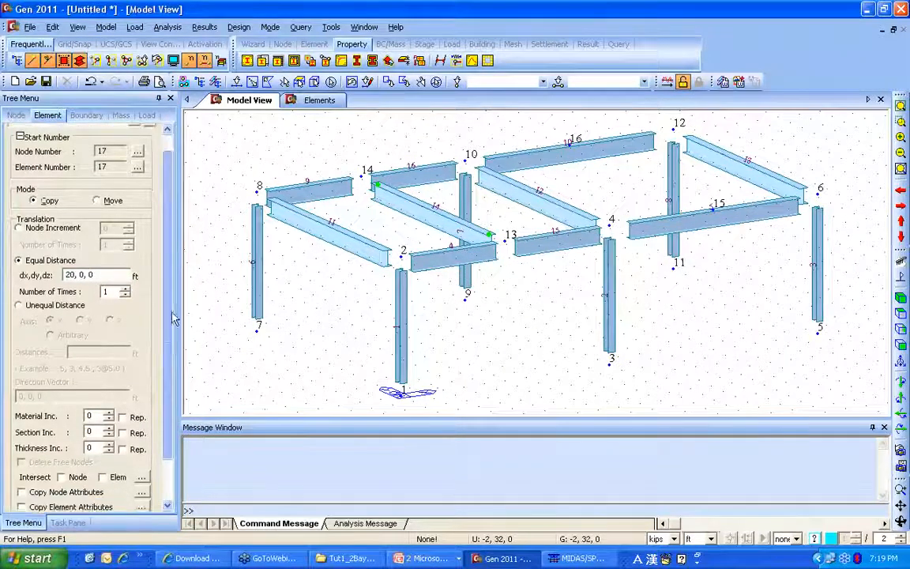
click(68, 430)
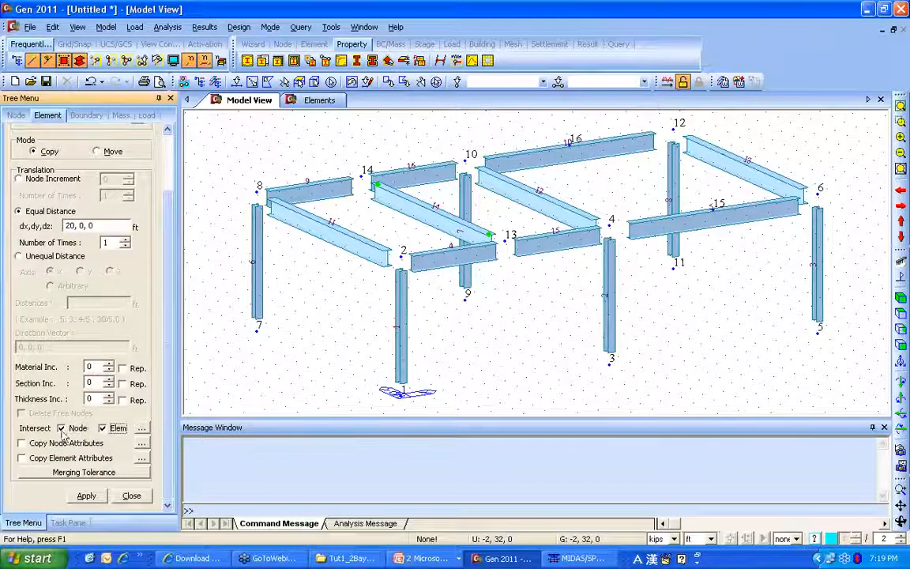
click(52, 458)
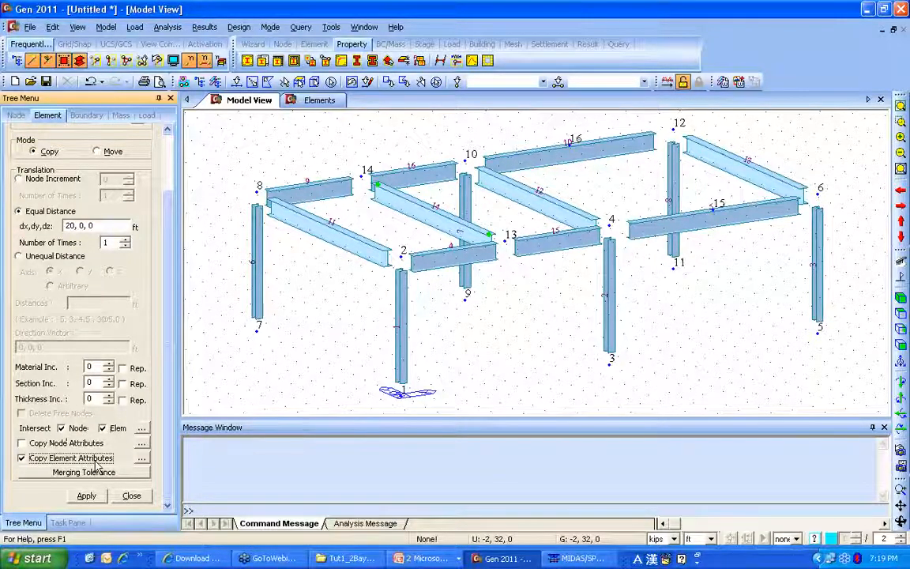
click(142, 458)
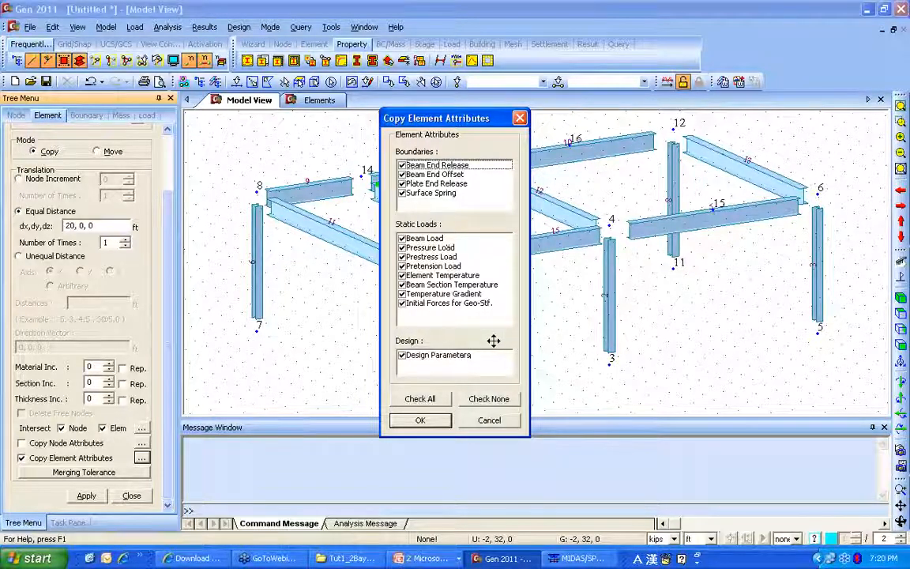
click(399, 420)
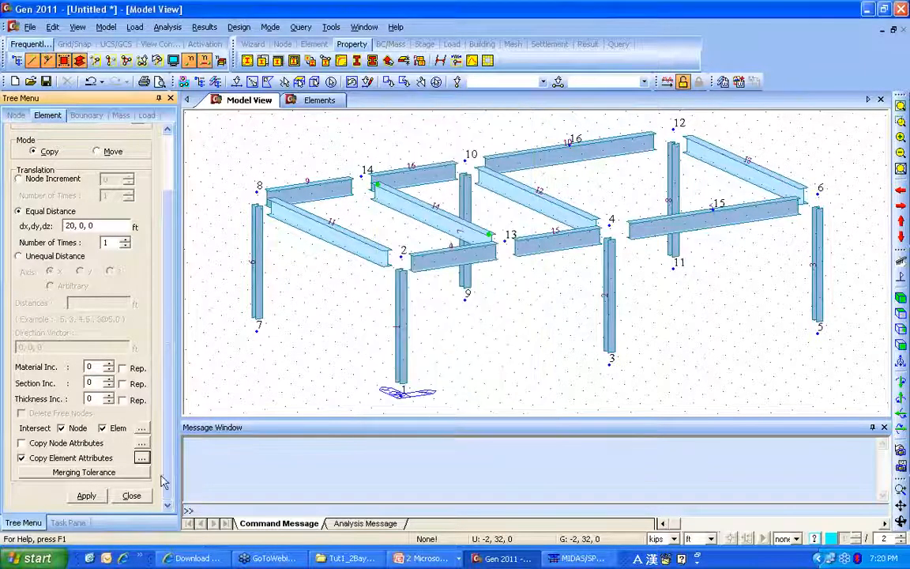
- Copy the midspan beam between nodes 13 and 14 into the second bay at 20, 0, 0 ft with its element attributes
click(86, 497)
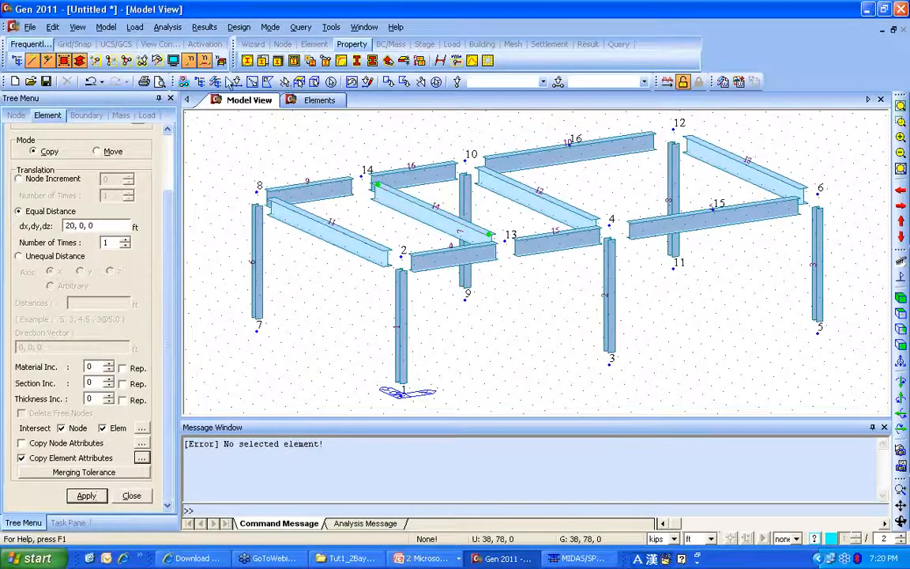
click(235, 81)
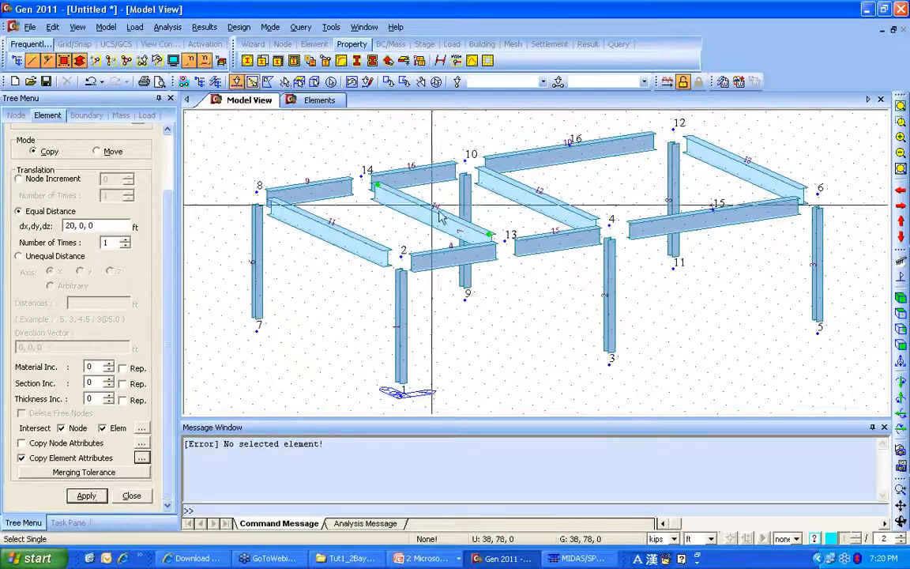
click(86, 496)
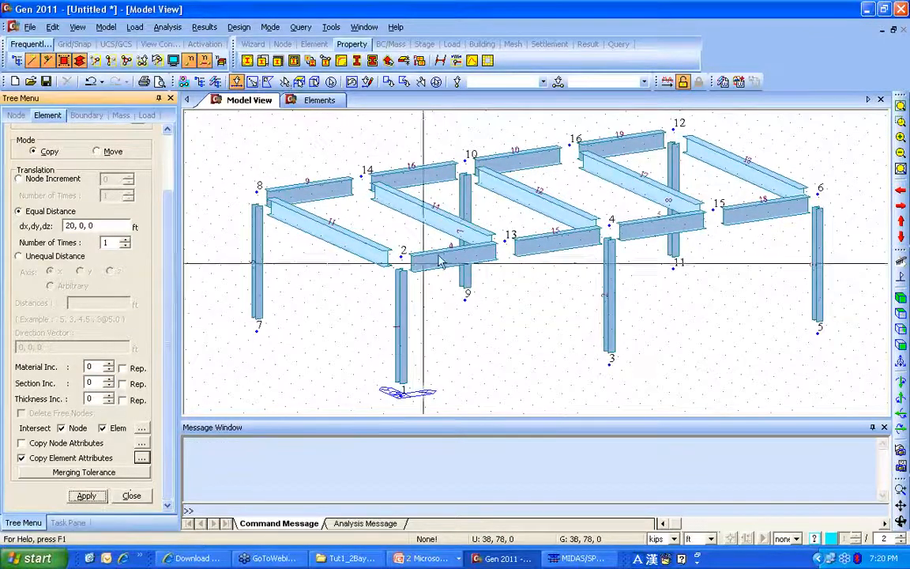
scroll(178, 288, up, 3)
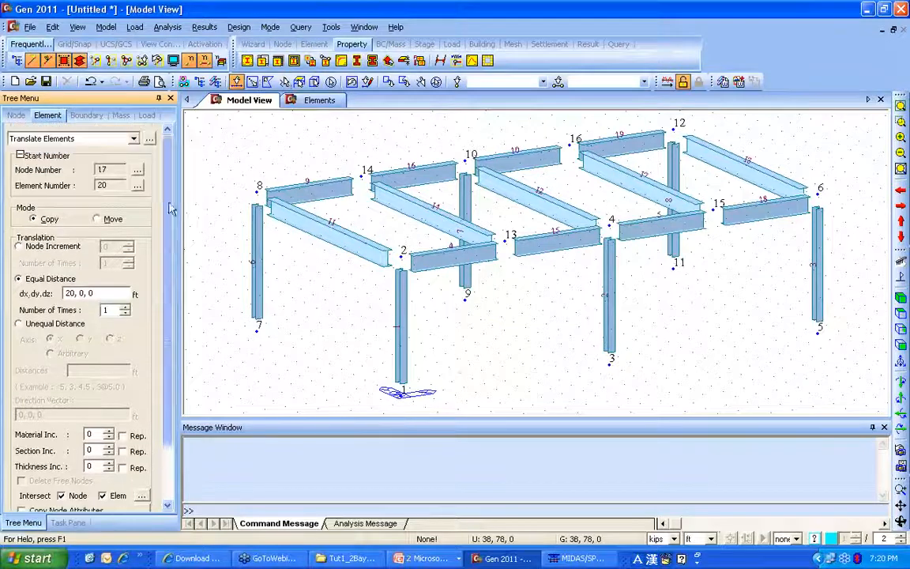
- Turn on the Beam End Release Symbol display for the model's boundary conditions
click(173, 61)
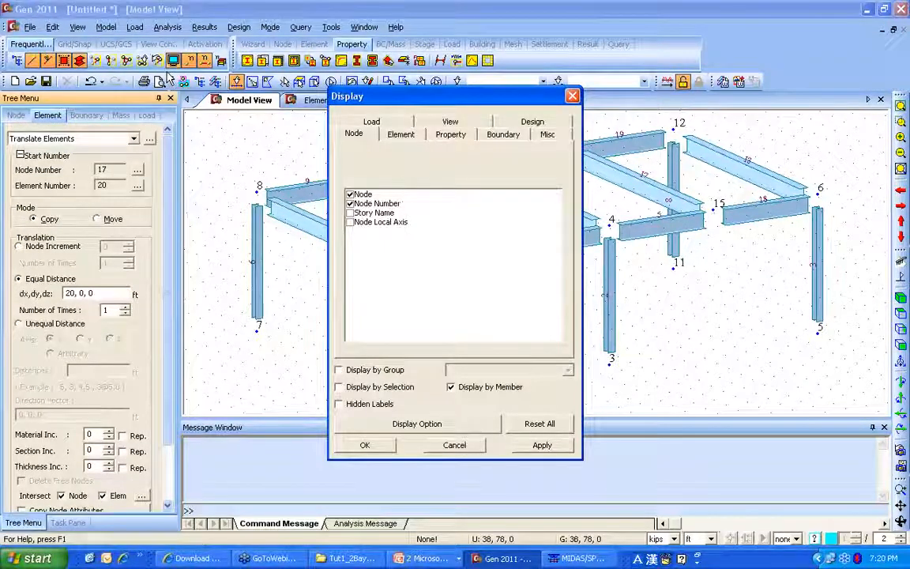
click(401, 134)
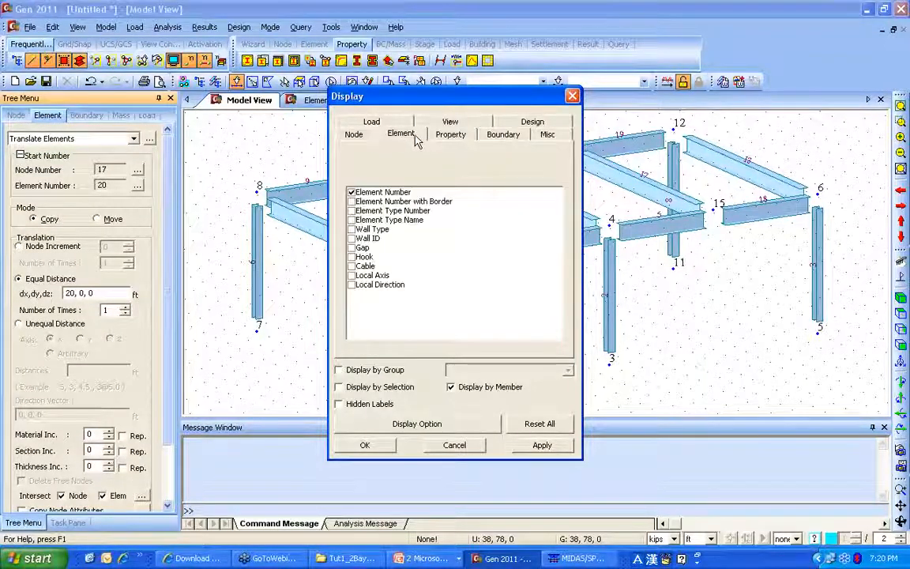
click(503, 134)
drag(556, 229, 542, 318)
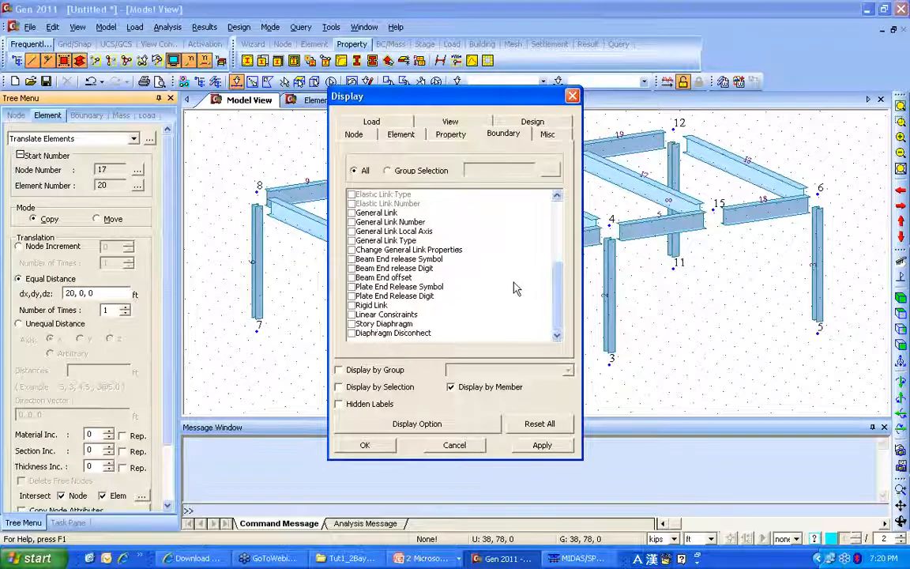
click(352, 260)
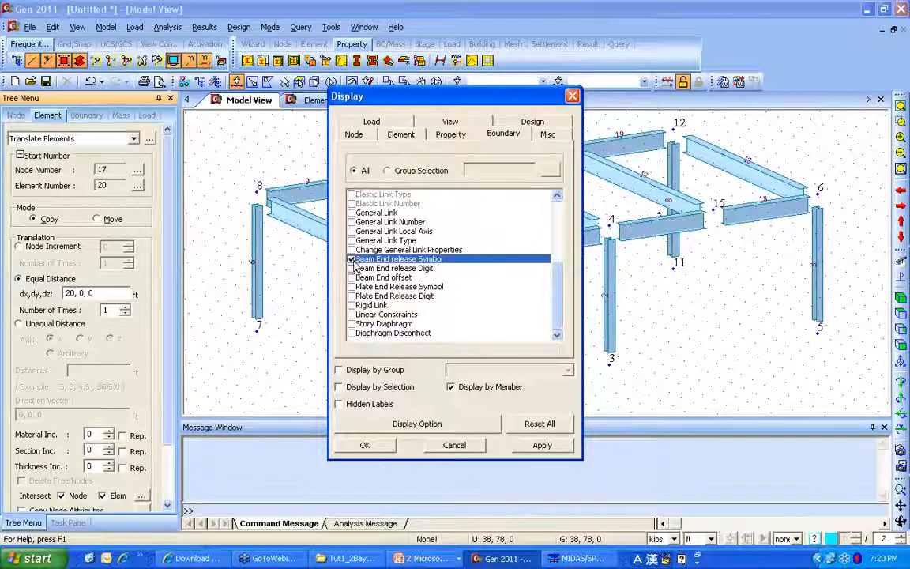
click(364, 445)
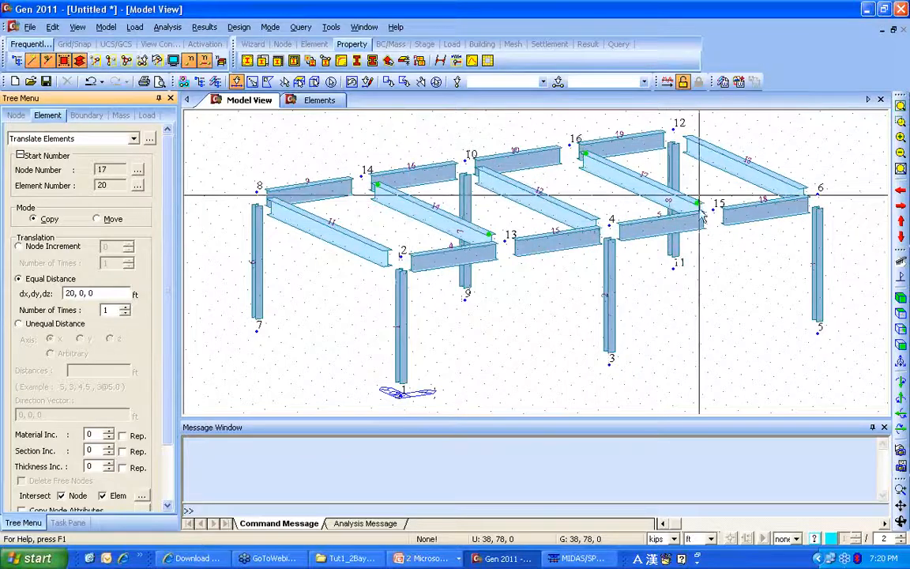
- Turn off the Beam End Release Symbol display
click(173, 60)
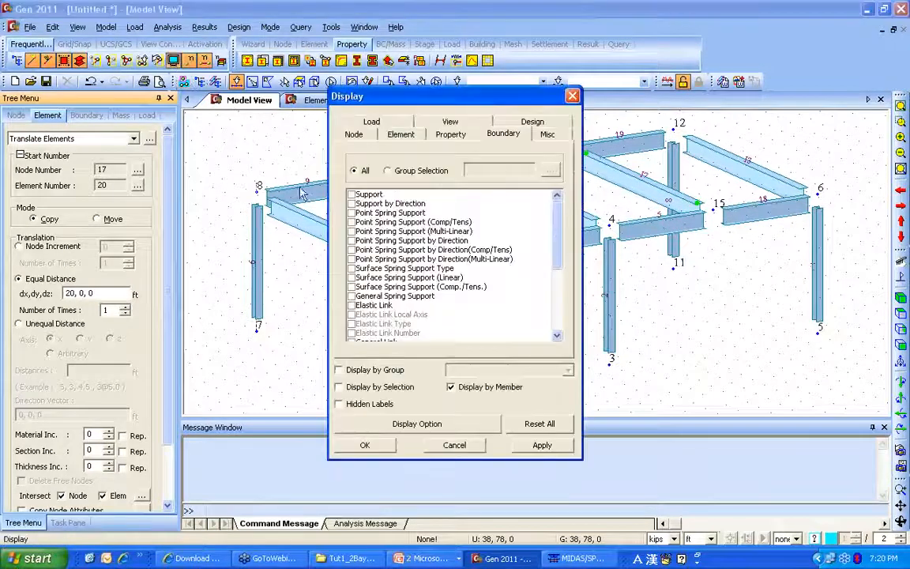
scroll(450, 272, down, 5)
click(447, 269)
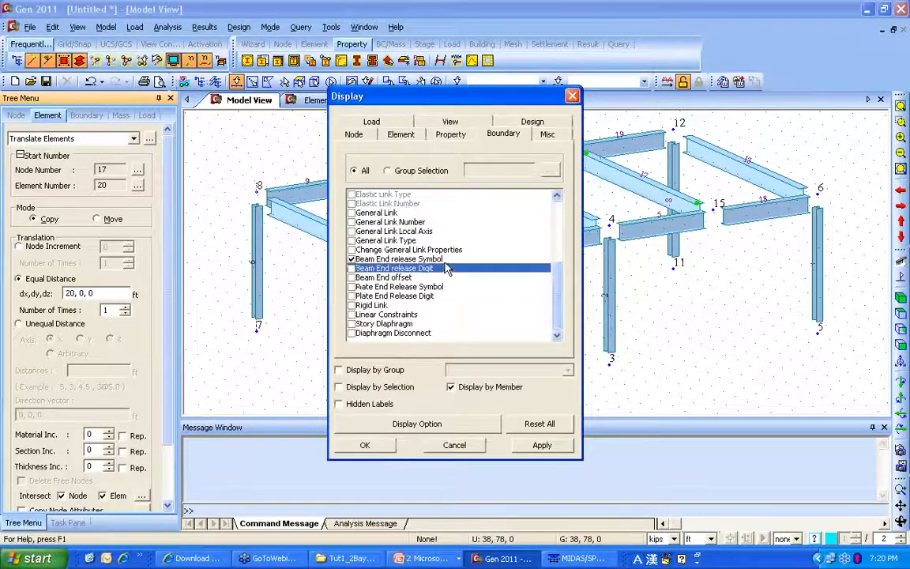
click(364, 444)
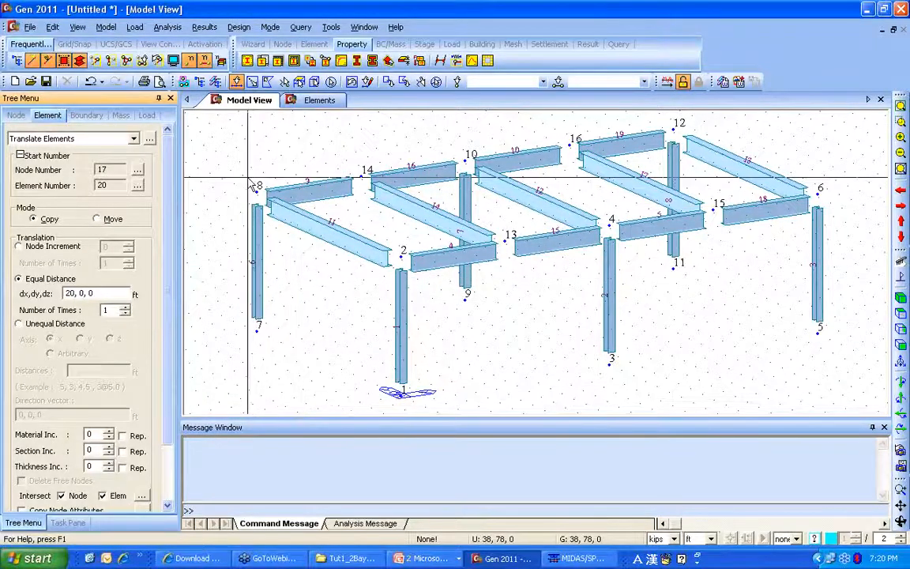
- Change the element local axis of the transverse beam between nodes 2 and 8 by assigning a beta angle of 90 degrees
click(132, 139)
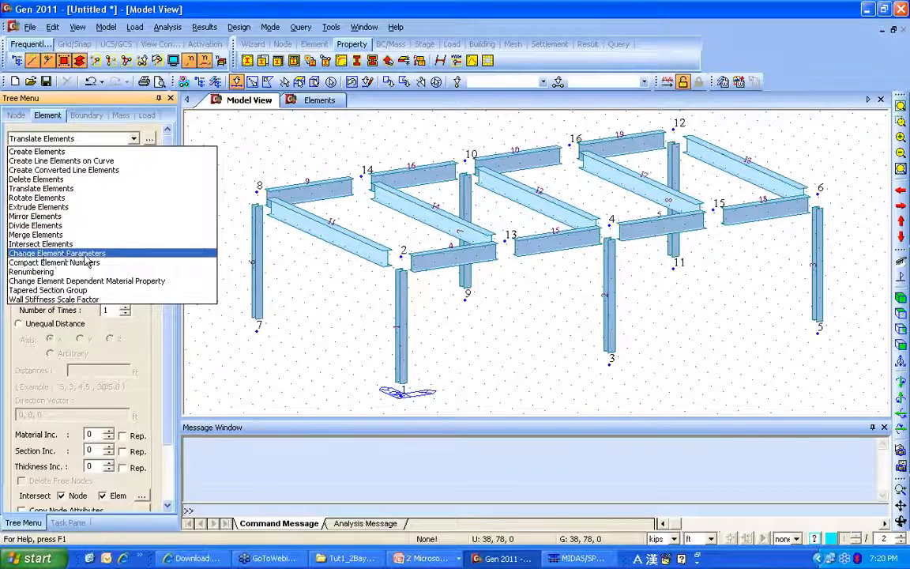
click(26, 254)
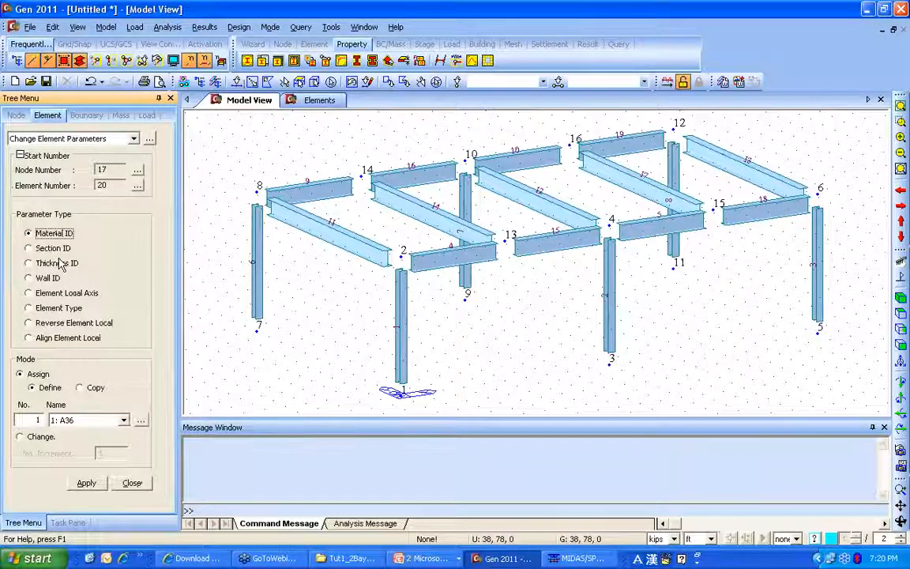
click(68, 294)
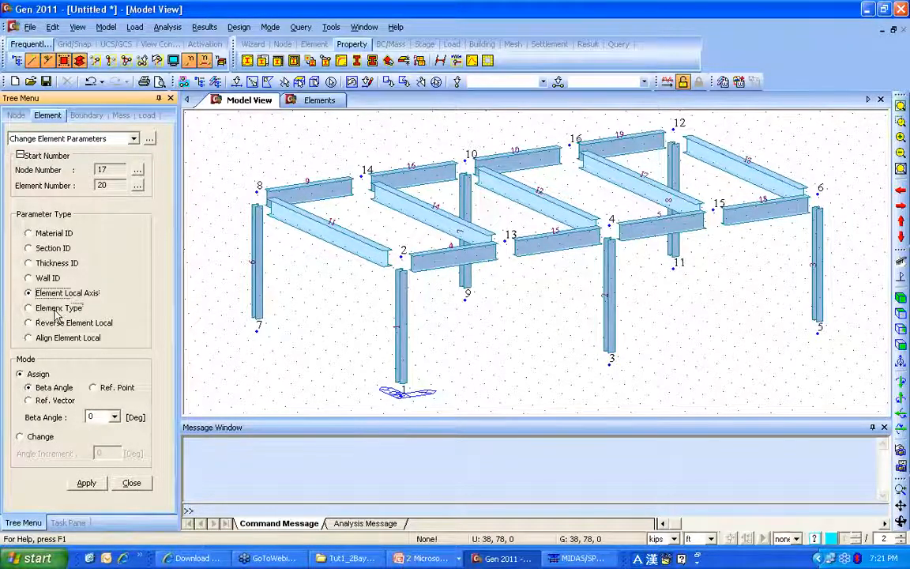
click(58, 308)
click(67, 293)
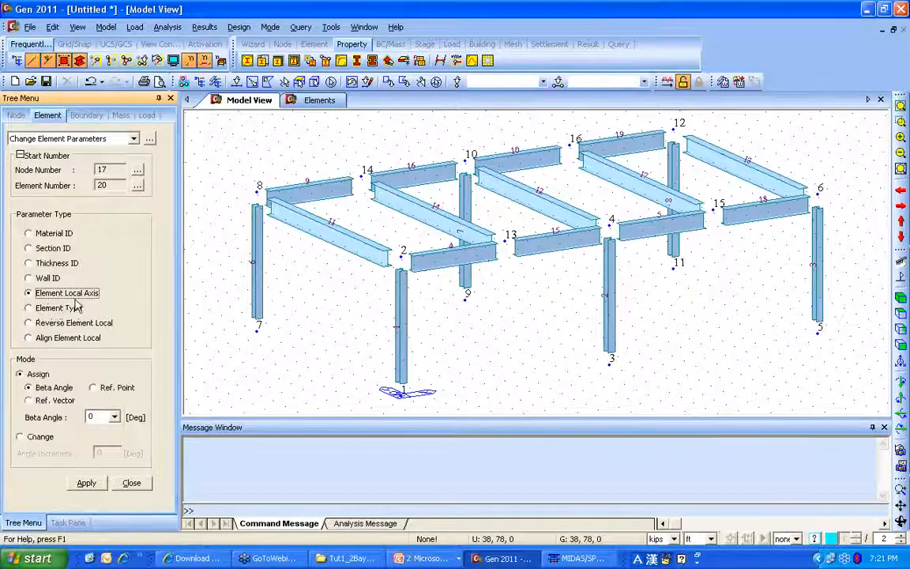
click(98, 418)
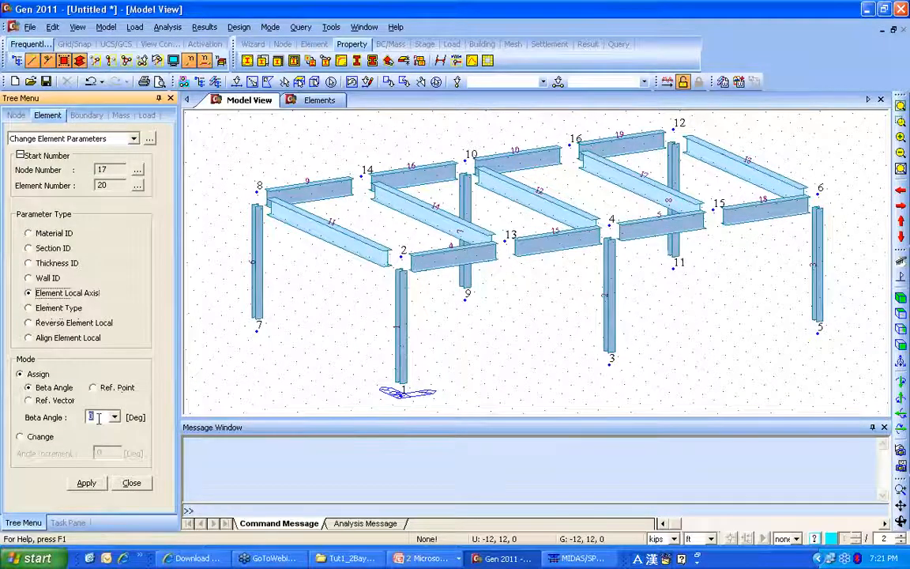
click(237, 82)
click(335, 245)
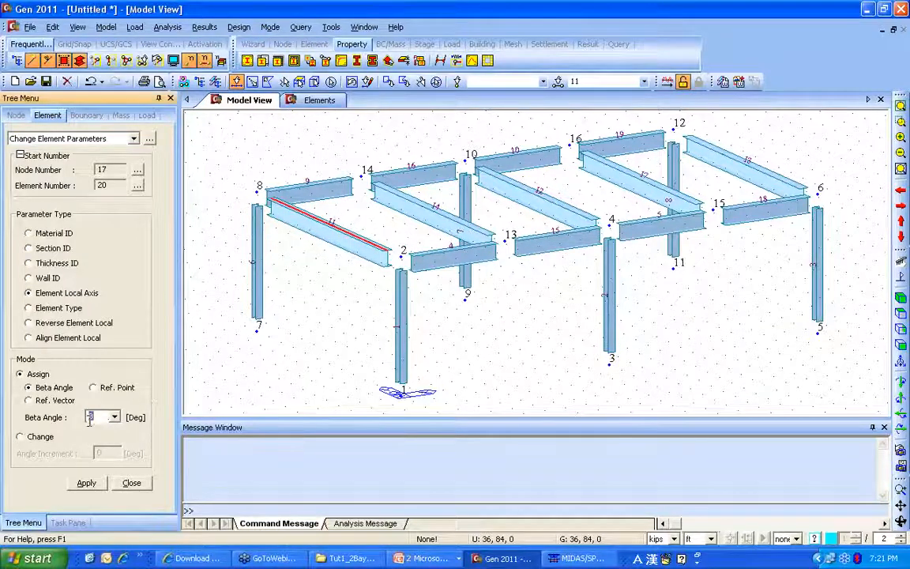
text(90)
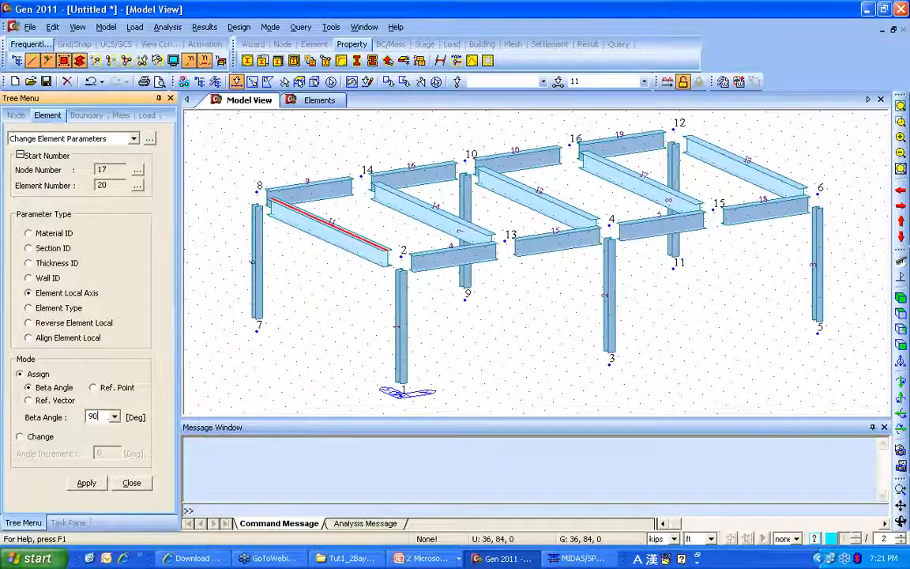
click(98, 482)
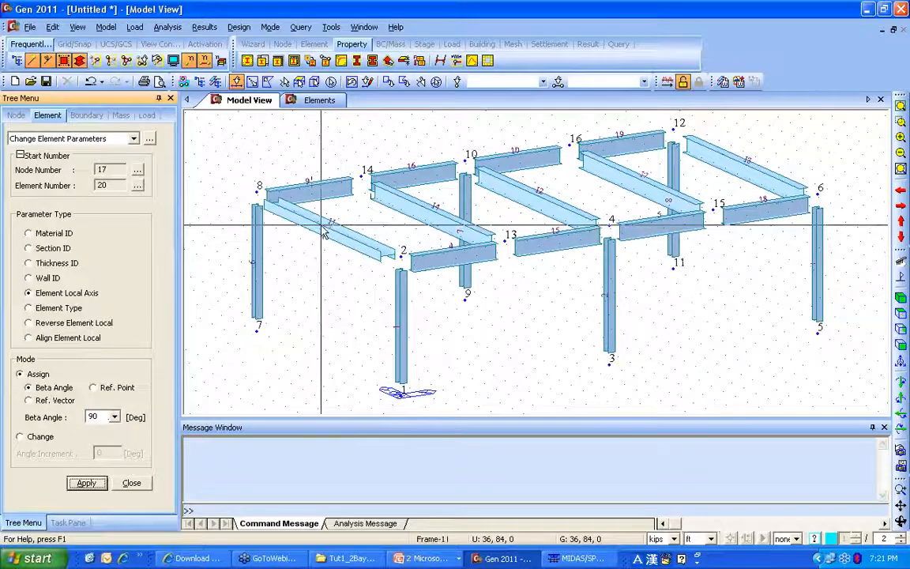
- Set the B-Angle of element 11 back to 0 in the elements table, return to the model view and close the element parameter command
click(149, 139)
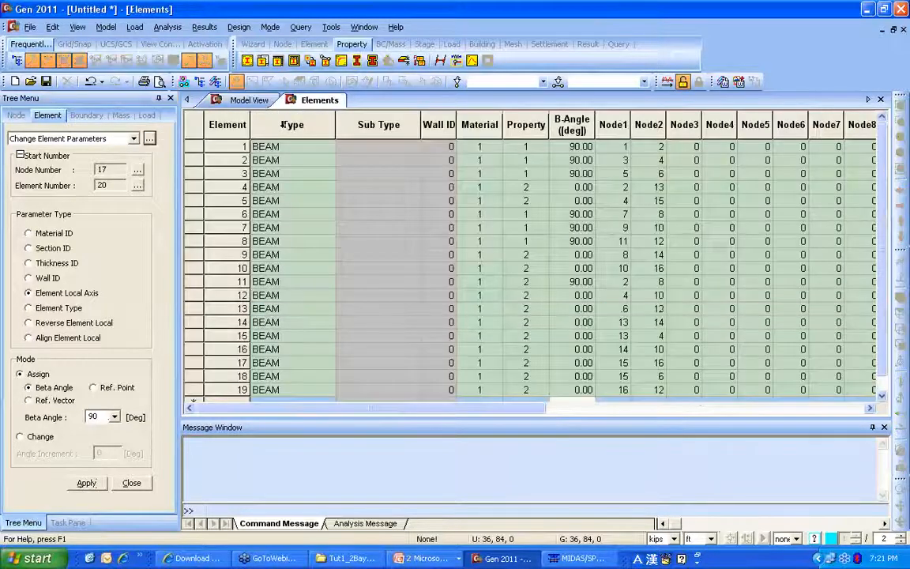
click(247, 99)
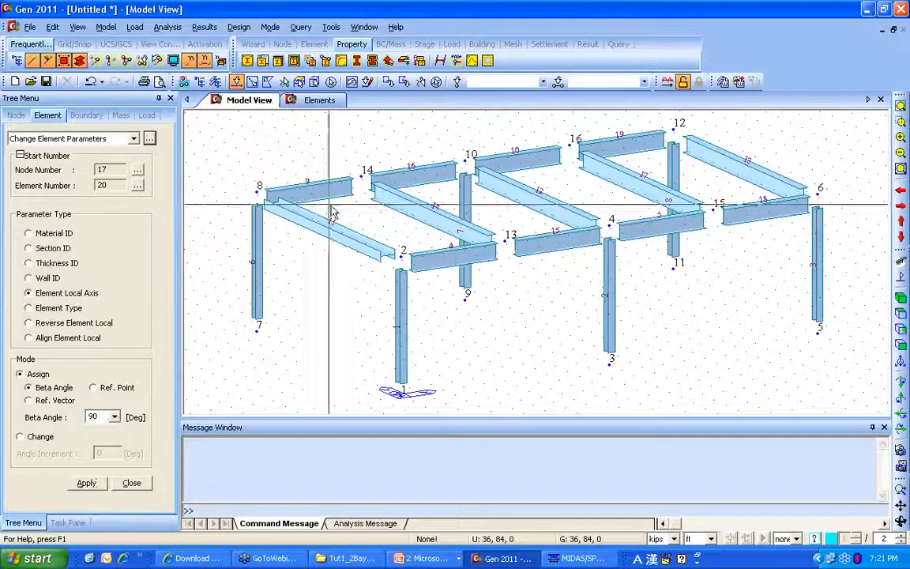
click(149, 139)
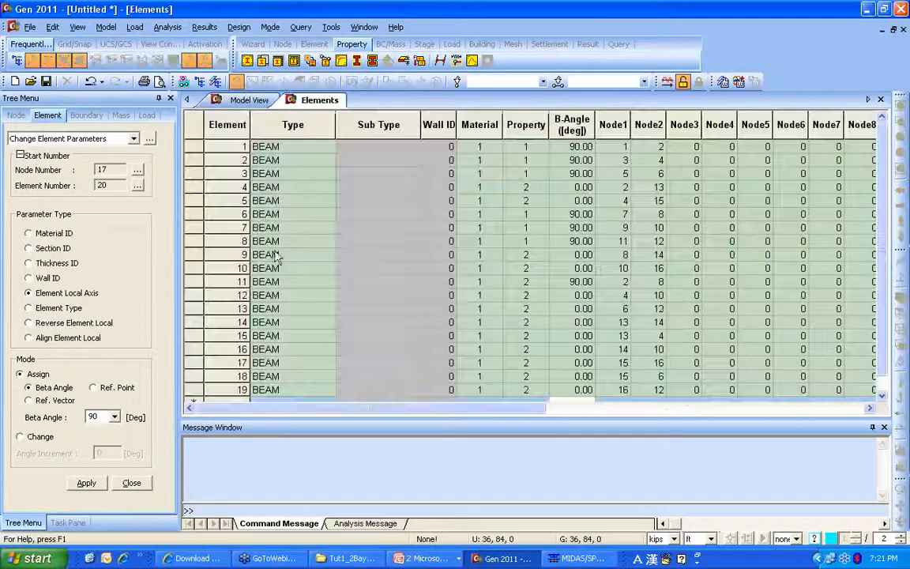
click(229, 283)
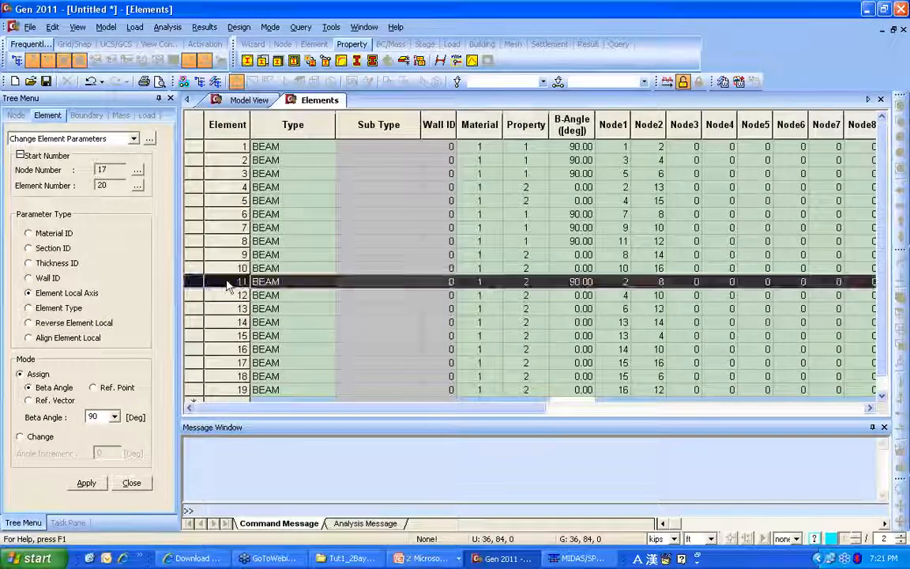
click(582, 281)
text(0)
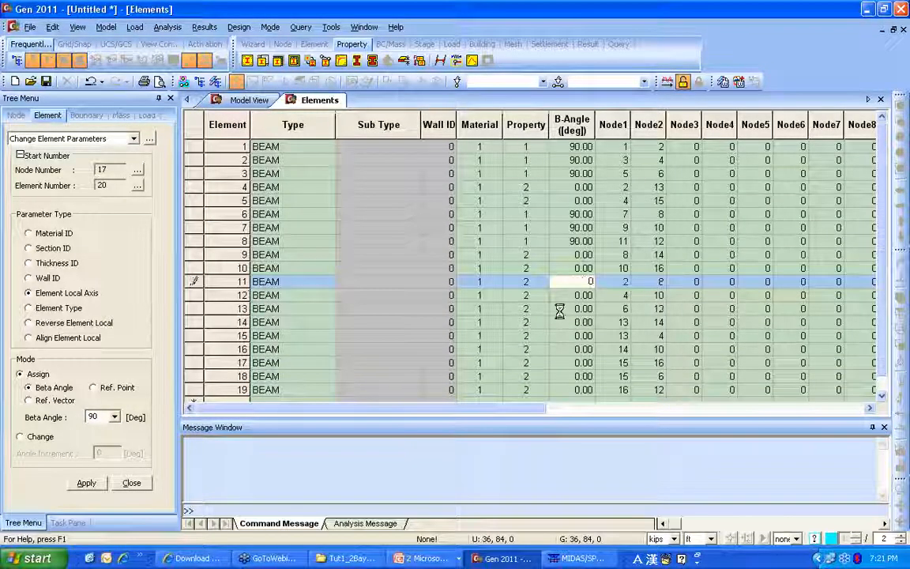
click(562, 309)
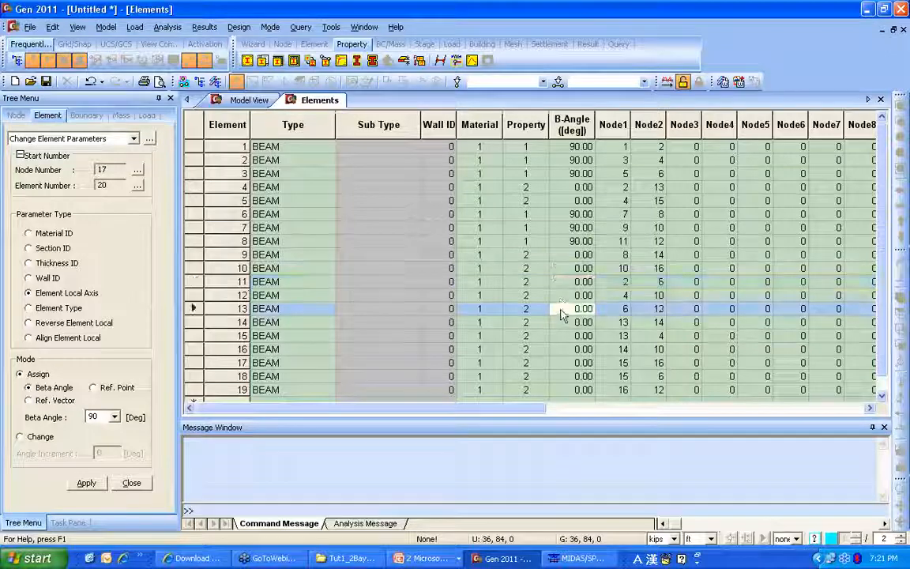
click(233, 101)
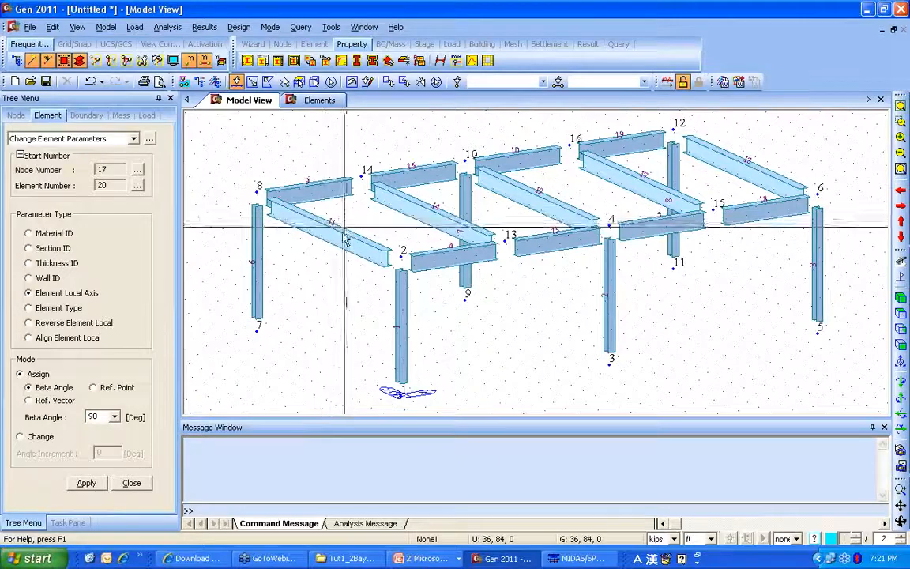
click(131, 482)
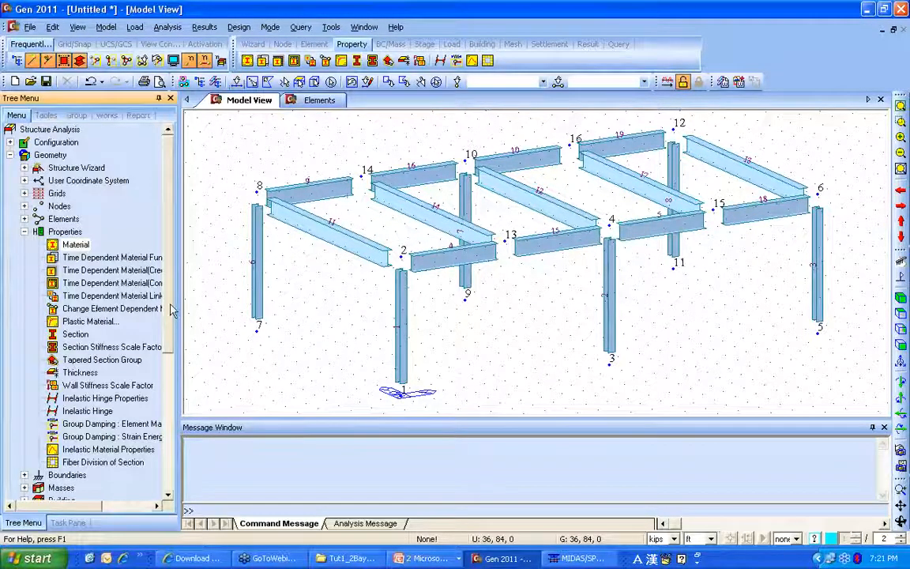
- Select all elements using the Beam section in the works tree, assign them the Column section, and undo the assignment
click(107, 116)
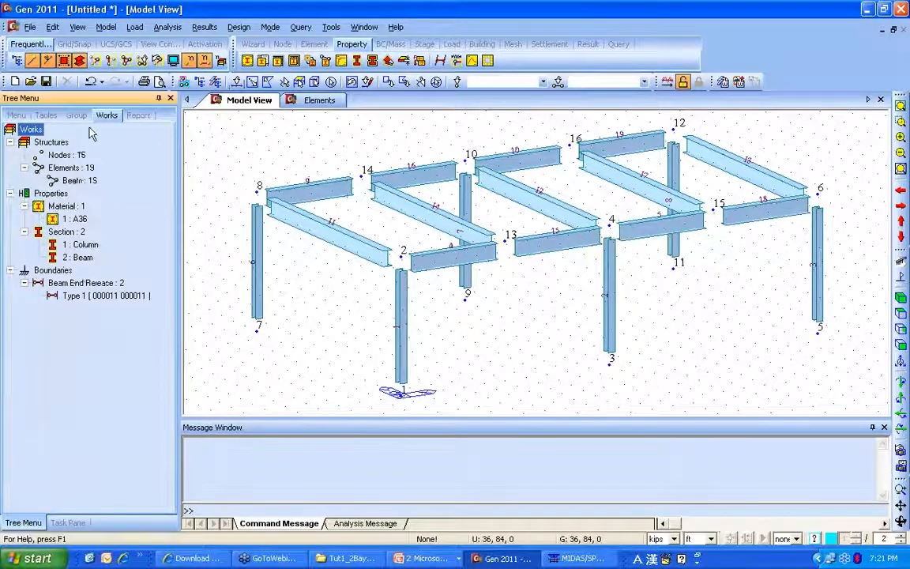
click(80, 244)
click(83, 257)
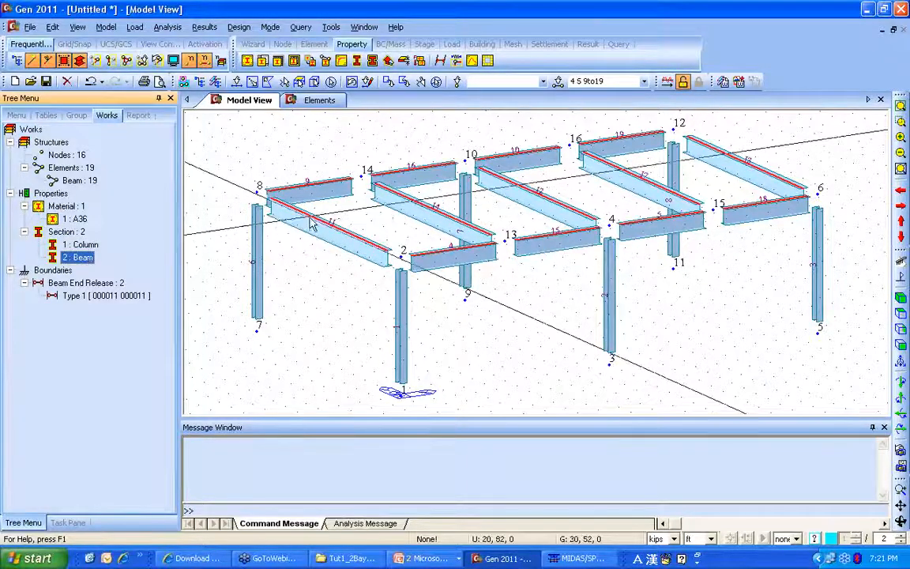
click(84, 246)
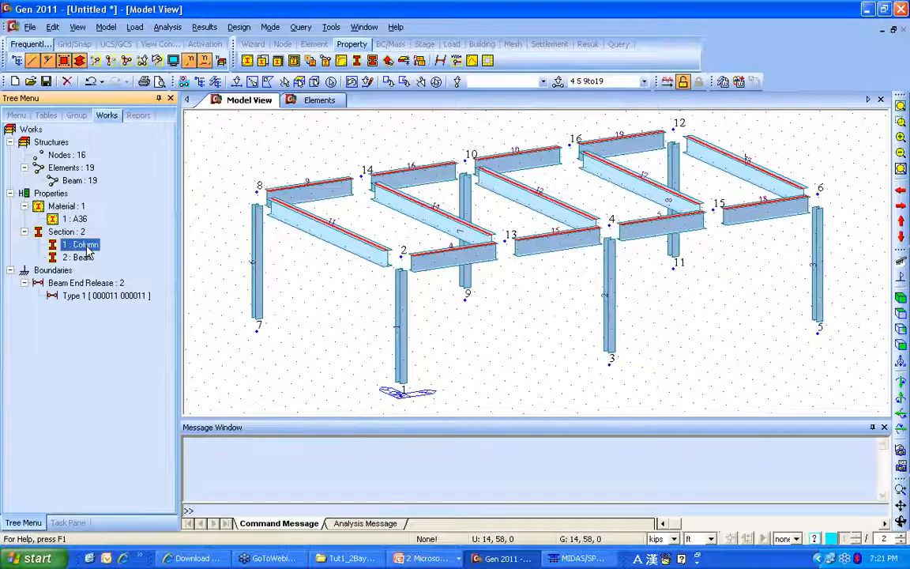
mouse_move(88, 250)
mouse_down()
mouse_move(118, 237)
mouse_move(224, 236)
mouse_up()
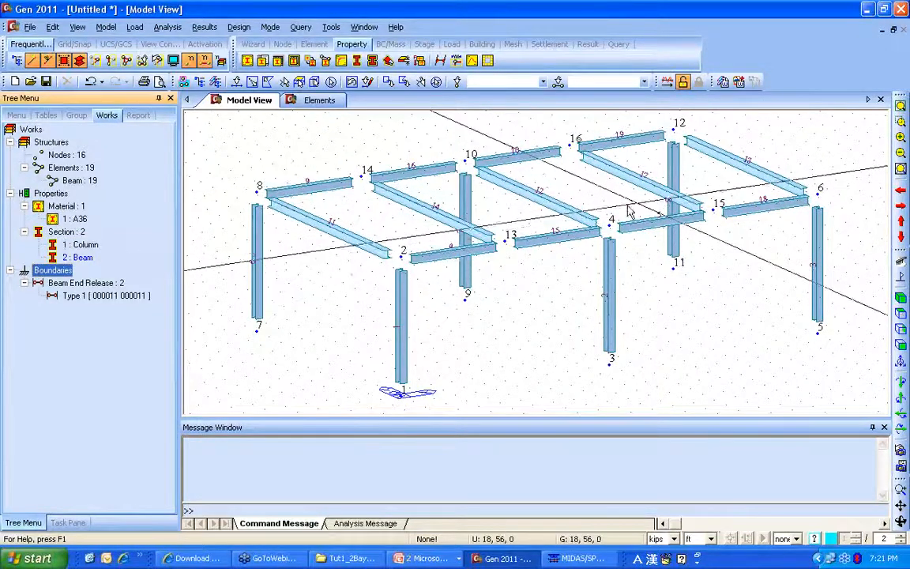
click(92, 84)
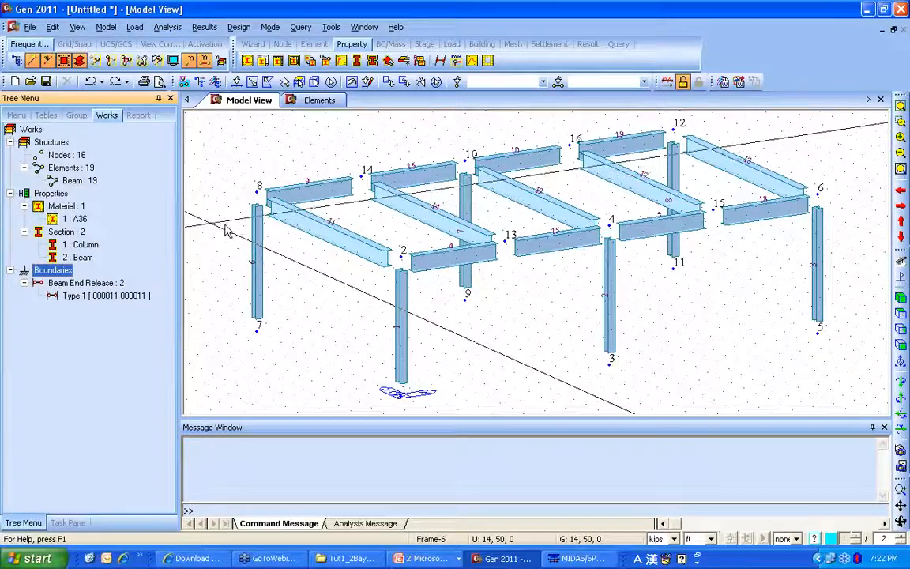
- Switch to the PowerPoint slideshow and advance to the Boundary Condition slide
key(alt+Tab)
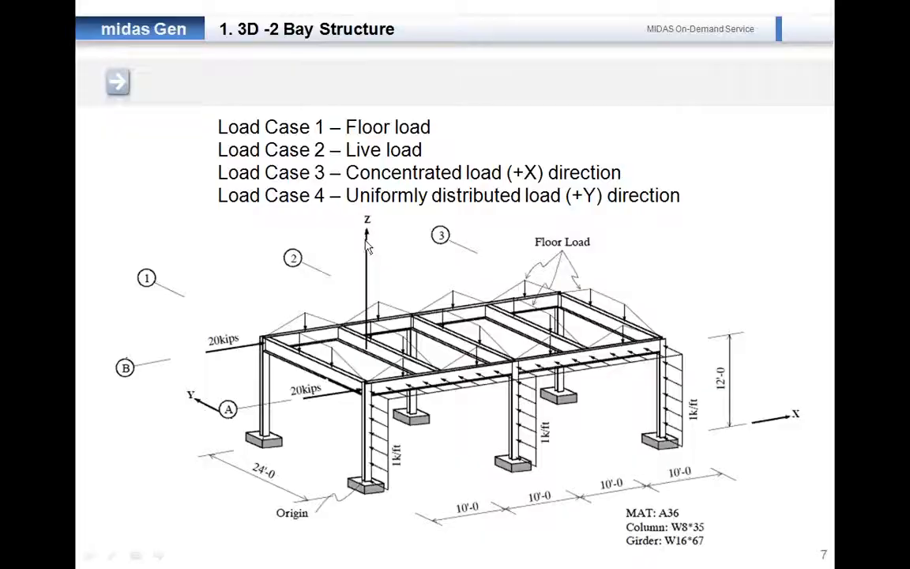
click(367, 239)
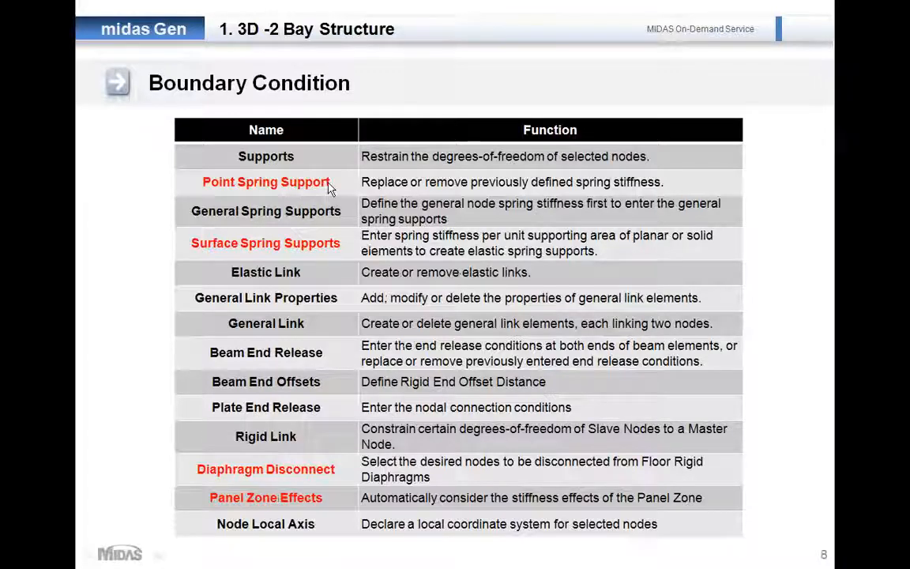
- Switch to midas Gen, open the Point Spring Supports settings and view the Multi-Linear type
key(alt+Tab)
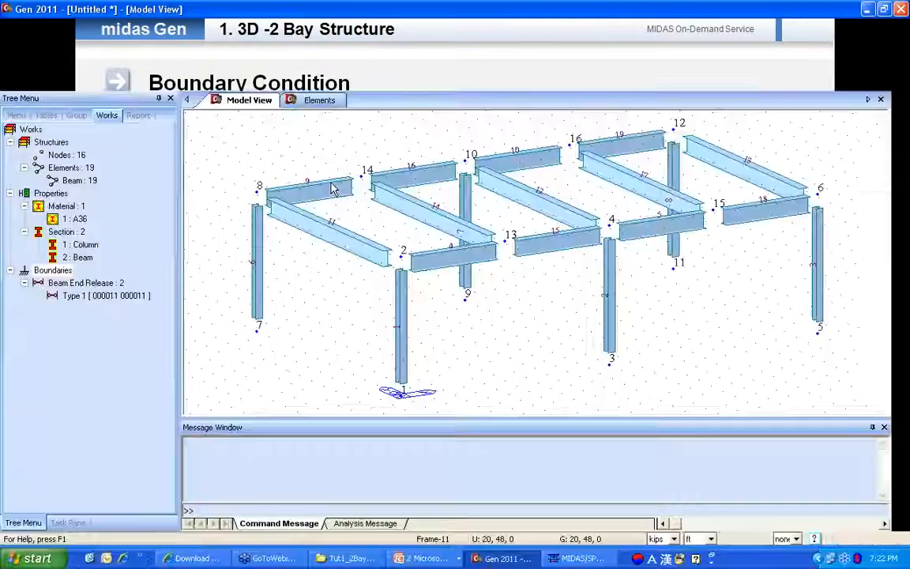
click(132, 27)
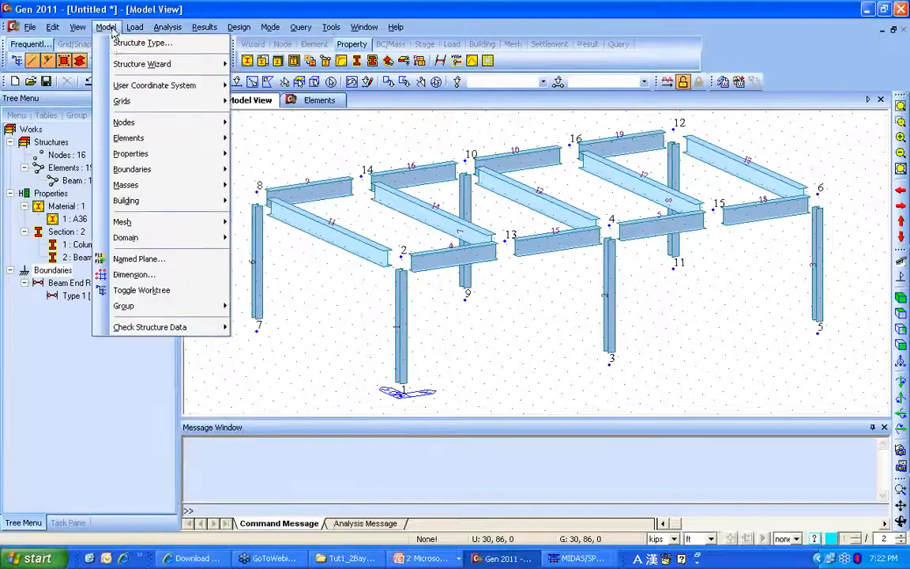
mouse_move(126, 169)
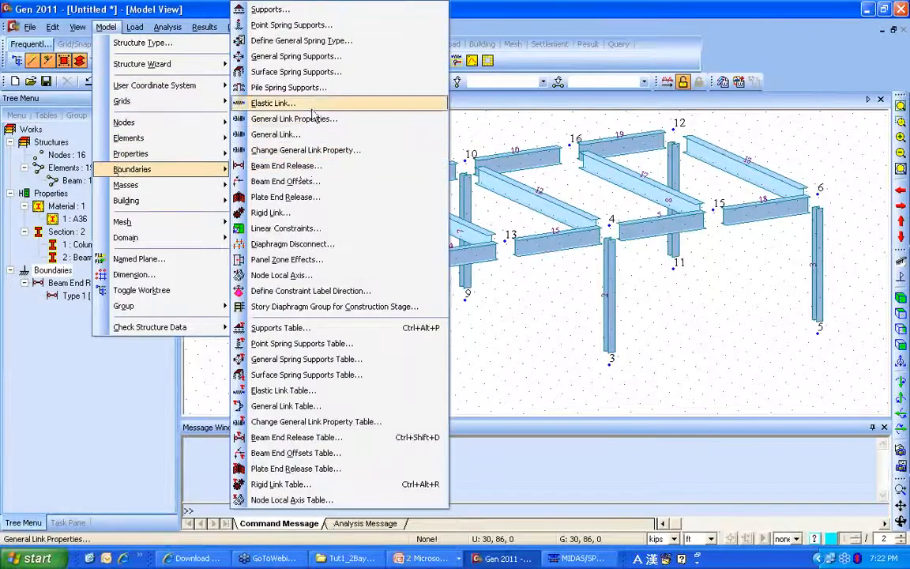
click(314, 26)
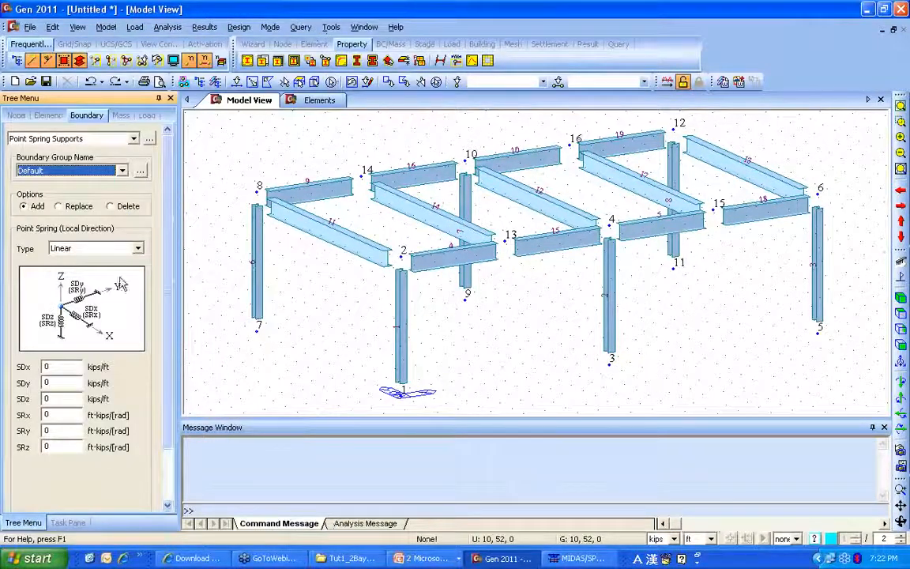
click(129, 249)
click(70, 289)
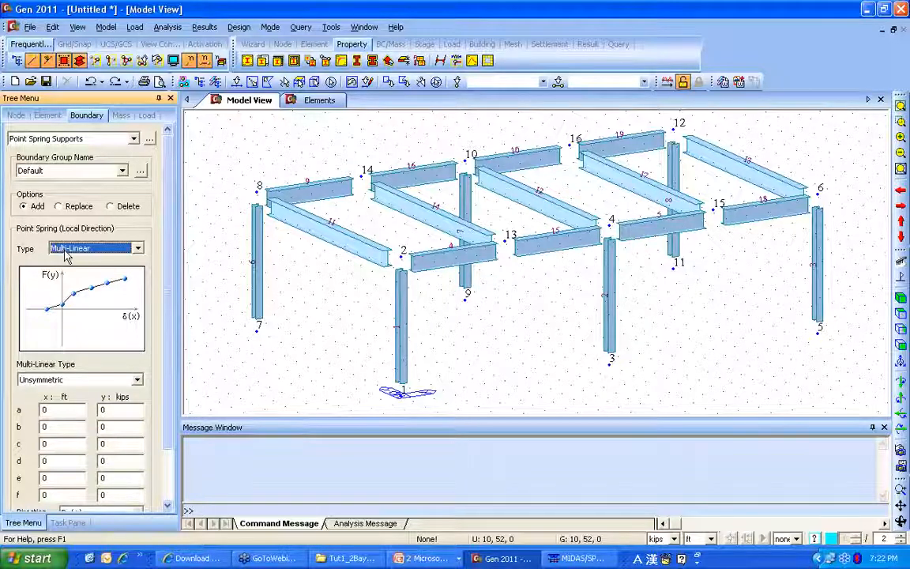
- Open the Surface Spring Supports settings and review the spring conversion, element type and subgrade modulus options
click(133, 138)
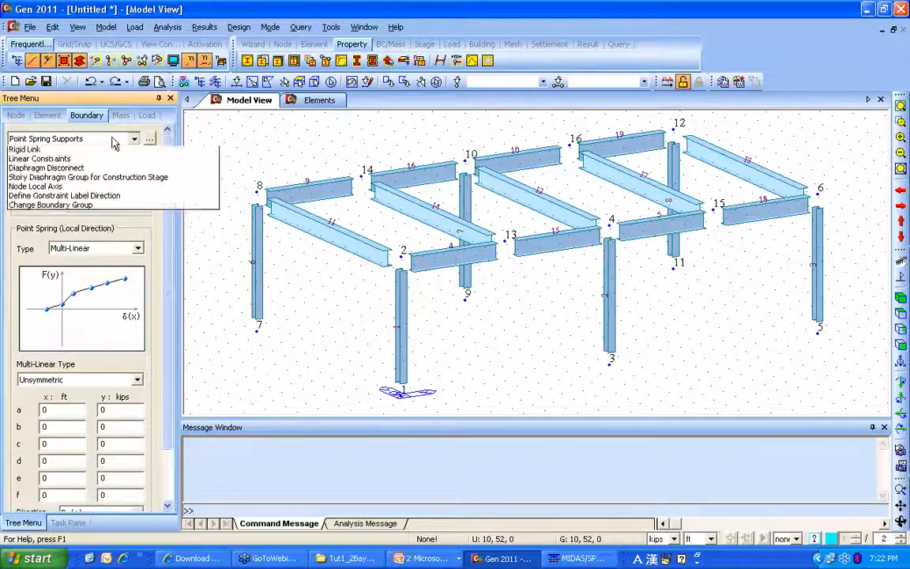
click(98, 181)
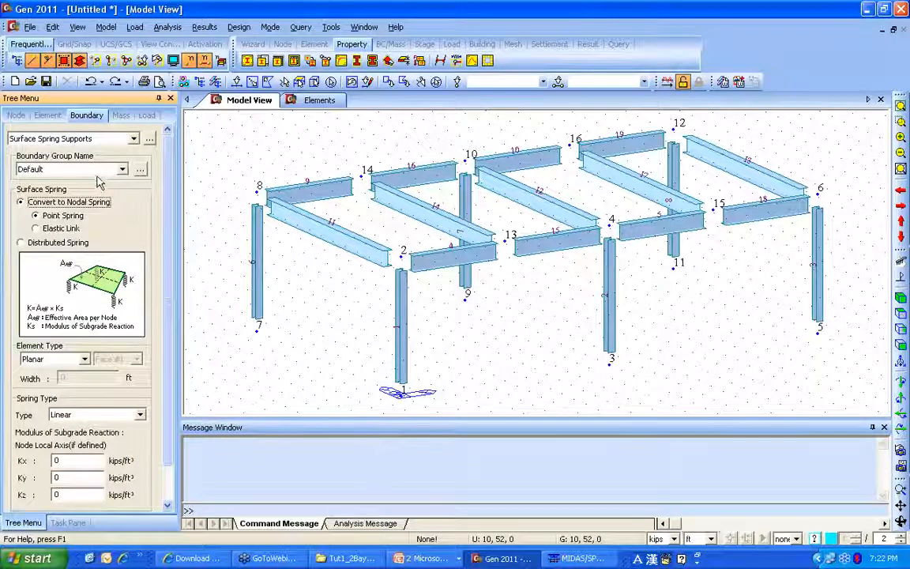
drag(167, 242, 166, 269)
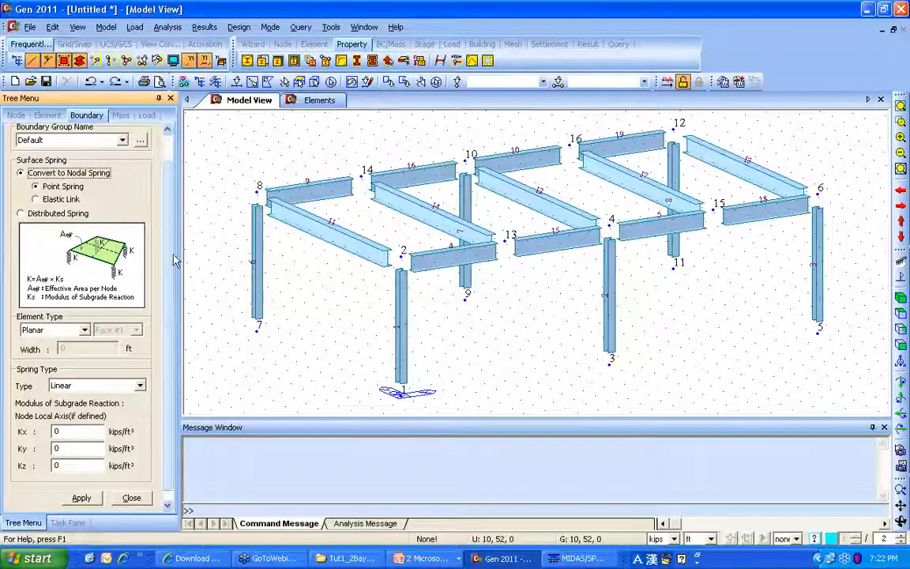
scroll(169, 269, down, 1)
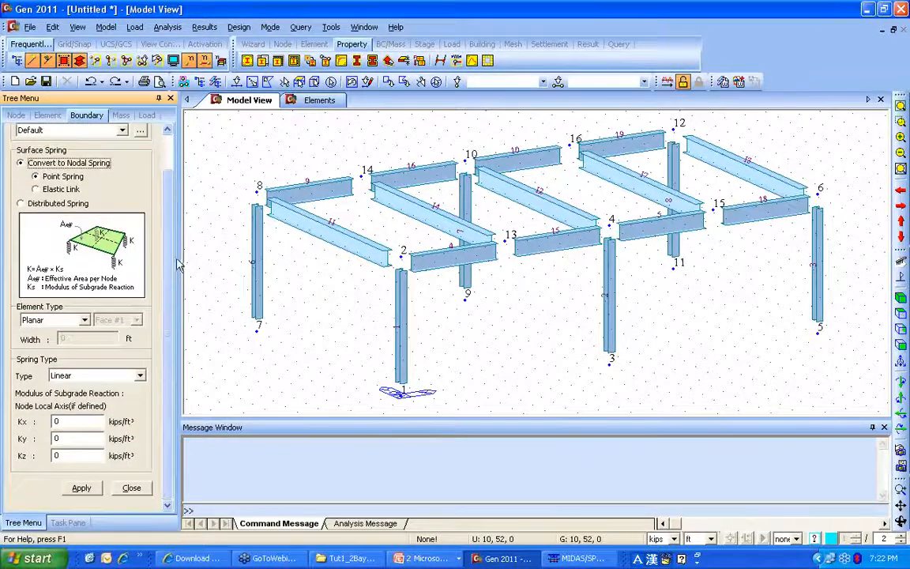
scroll(108, 148, up, 4)
- Open the Supports command and select all base nodes on the XY plane through node 1, at Z position 0
click(99, 139)
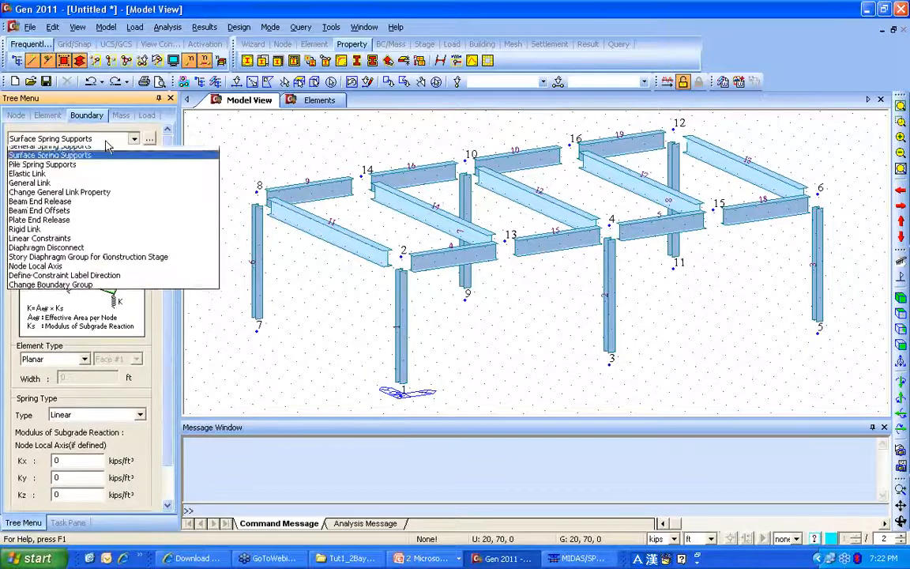
click(118, 158)
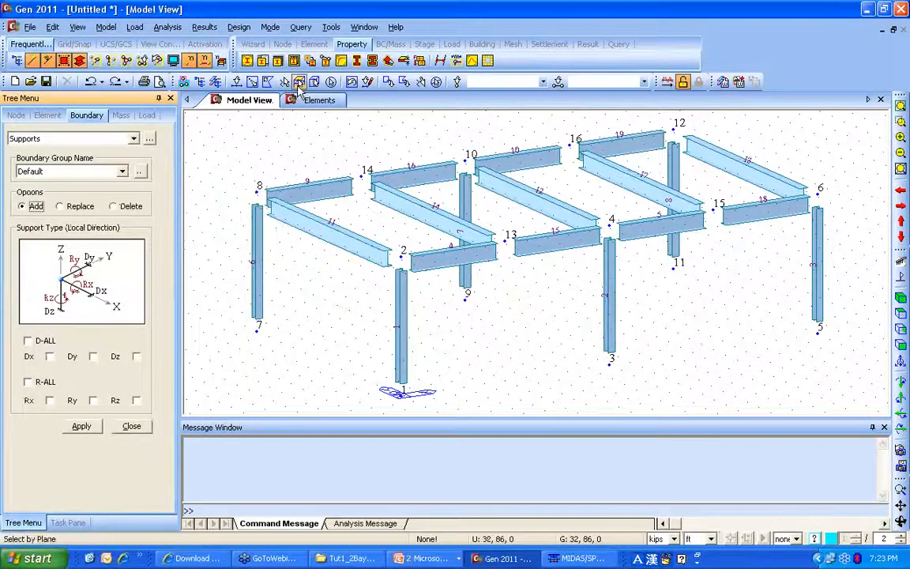
click(299, 84)
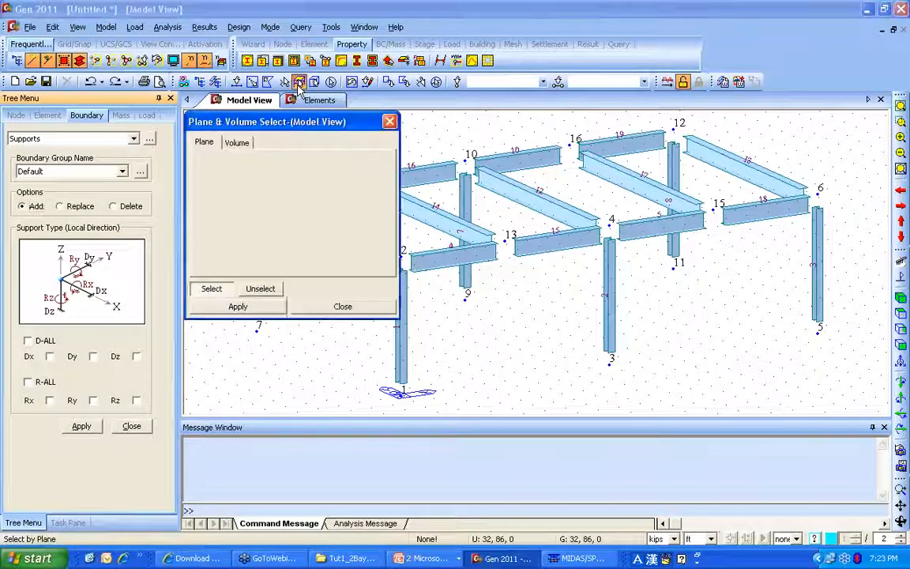
click(236, 184)
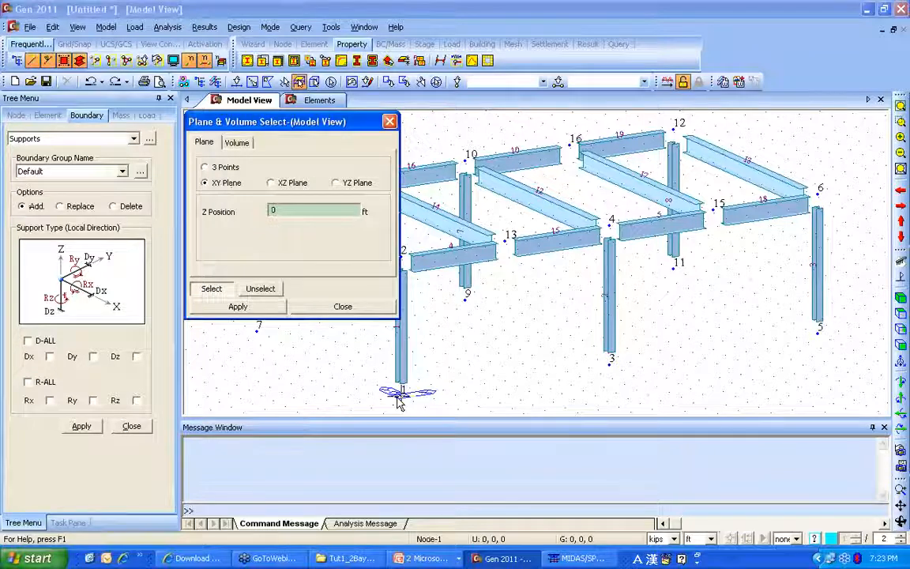
click(399, 396)
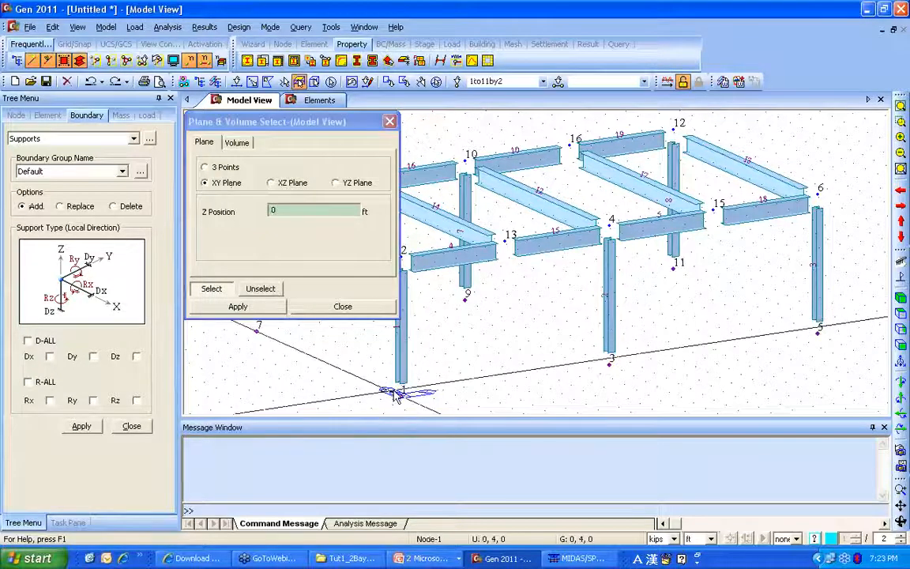
click(343, 307)
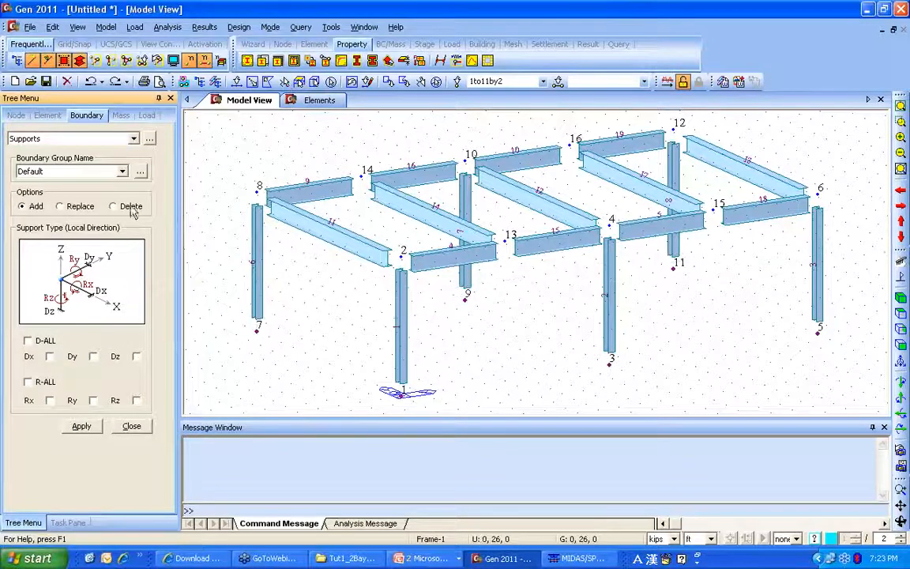
- Assign supports with all displacements (D-ALL) and all rotations (R-ALL) restrained to the selected base nodes
click(43, 340)
click(44, 382)
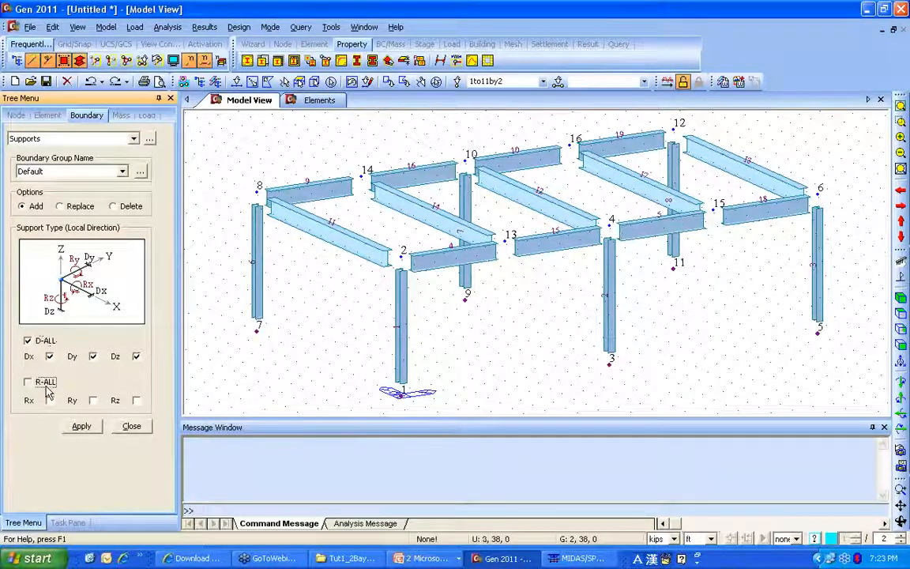
click(80, 430)
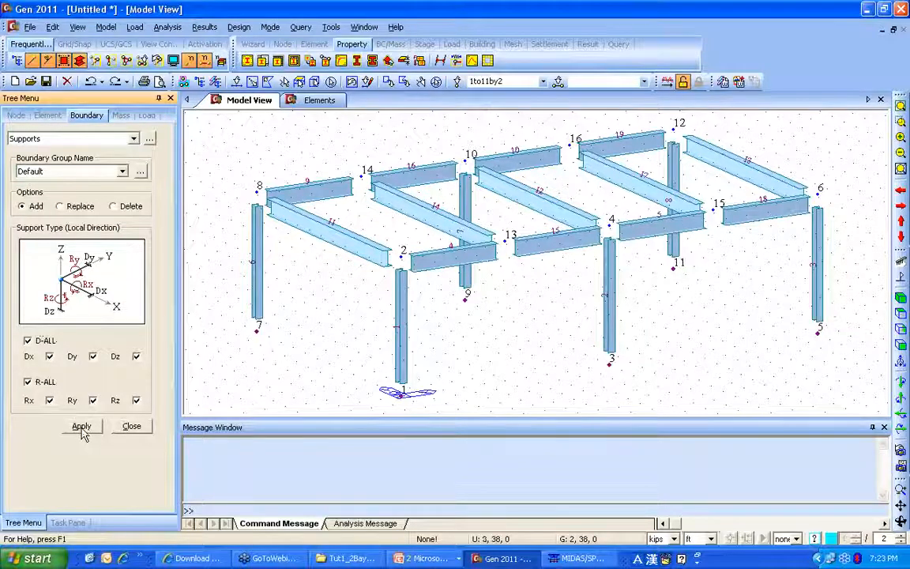
click(81, 428)
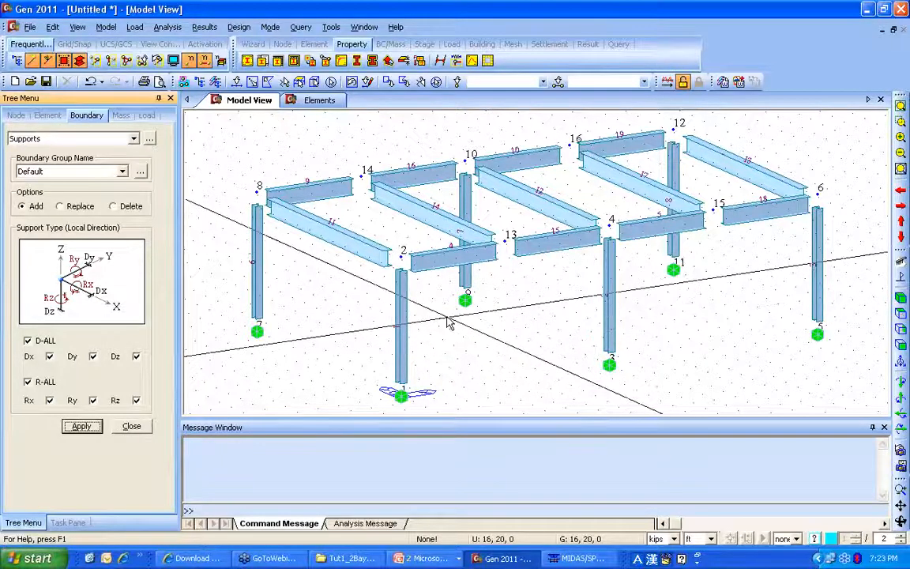
- Show the supports by direction instead of with the standard support symbols
right_click(228, 140)
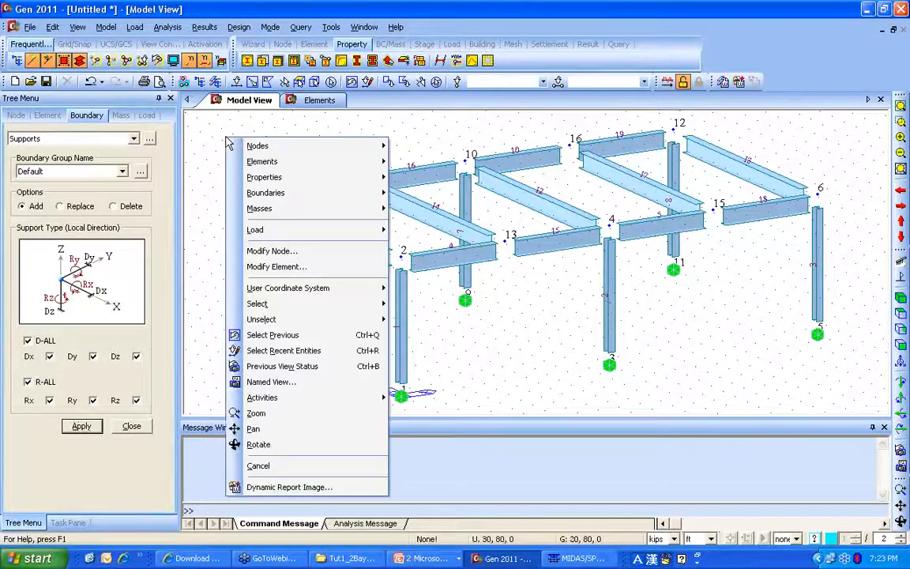
click(174, 61)
click(351, 203)
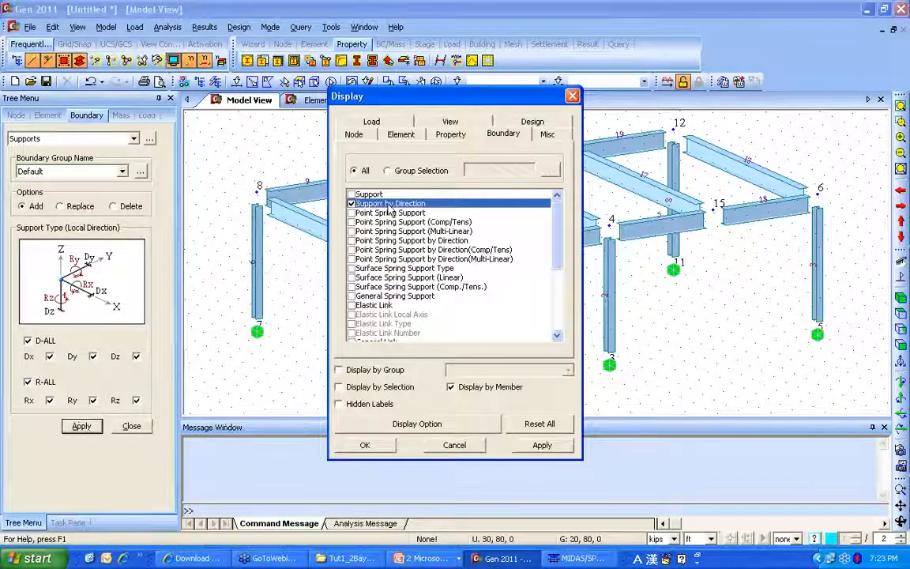
click(367, 446)
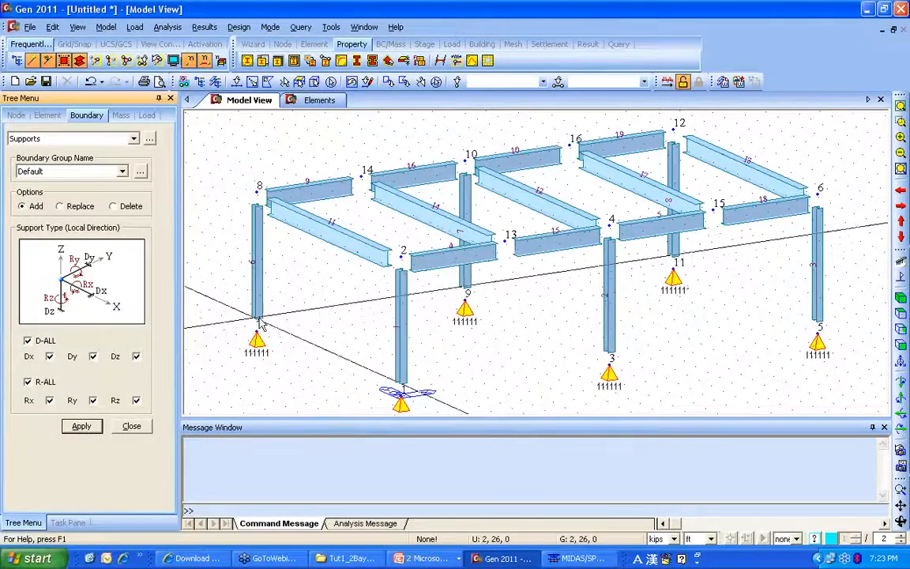
- Switch the boundary display back to the standard Support symbols and turn off Support by Direction
click(173, 60)
click(368, 194)
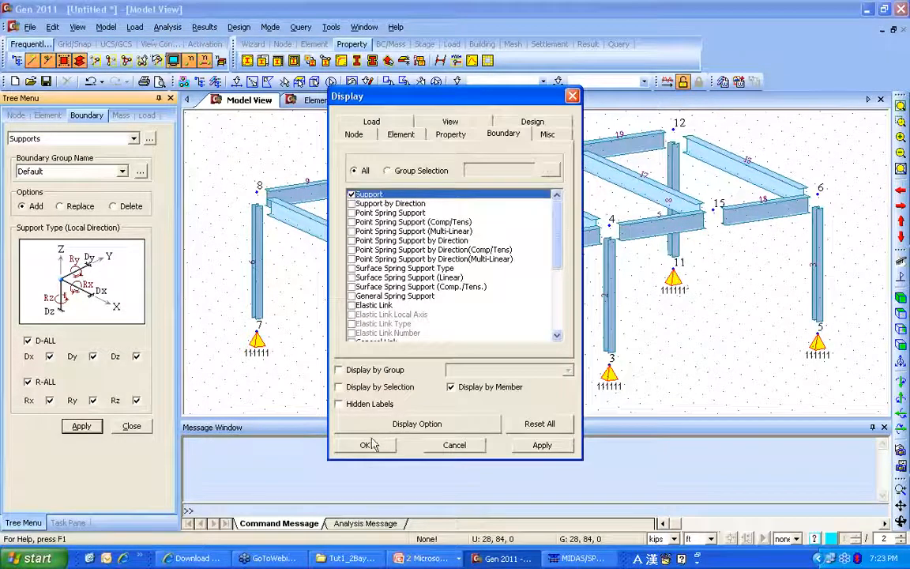
click(364, 444)
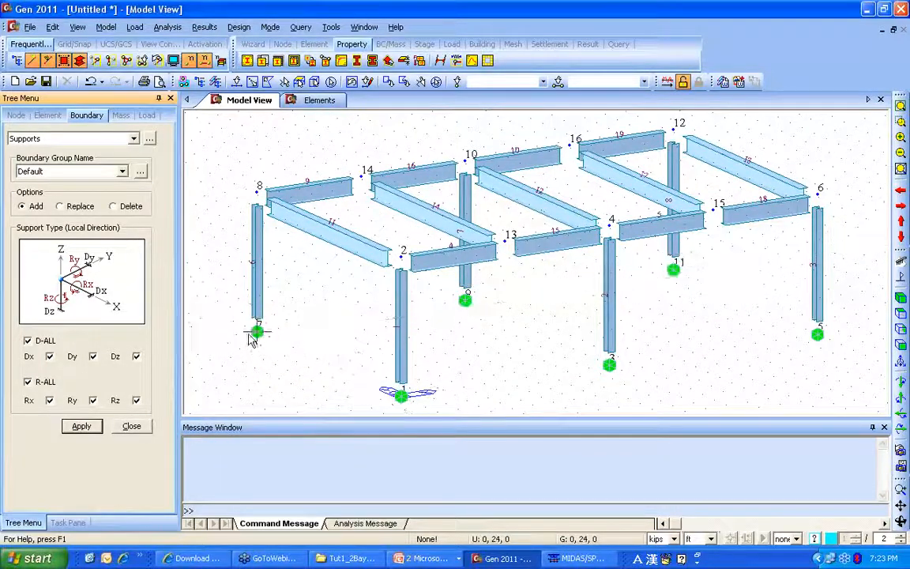
- Switch to the PowerPoint slideshow and examine the next slide's diagram of support degrees of freedom
key(alt+Tab)
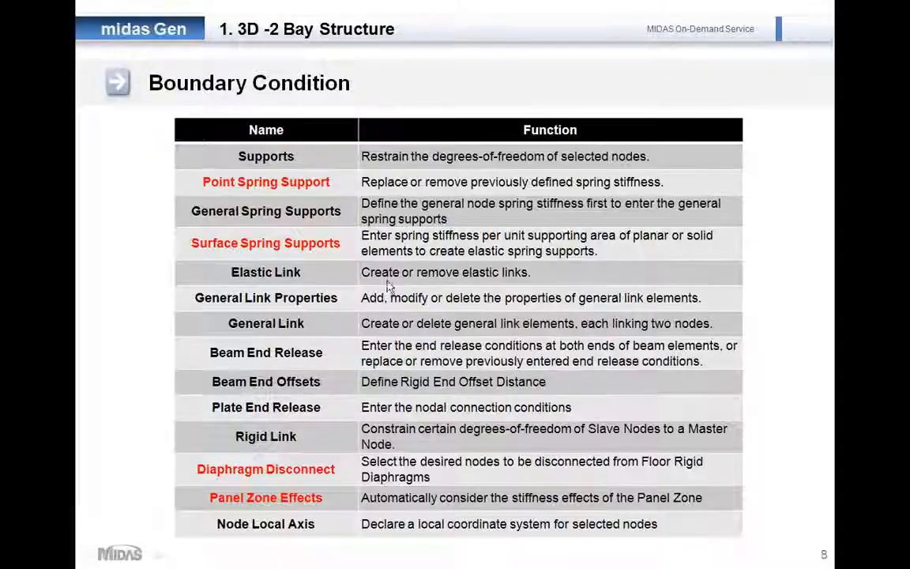
click(375, 281)
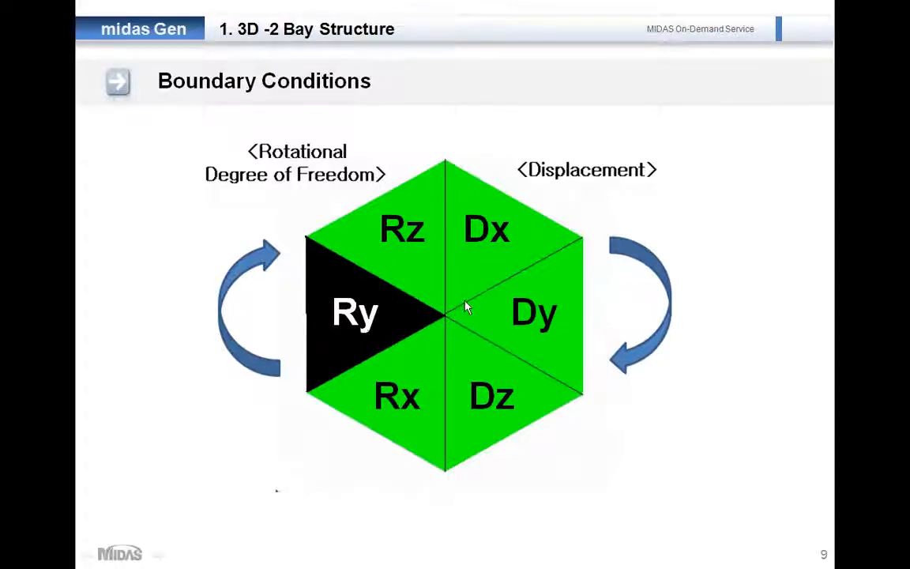
- Return to midas Gen and hide the support symbols in the model view
key(alt+Tab)
key(alt+Tab)
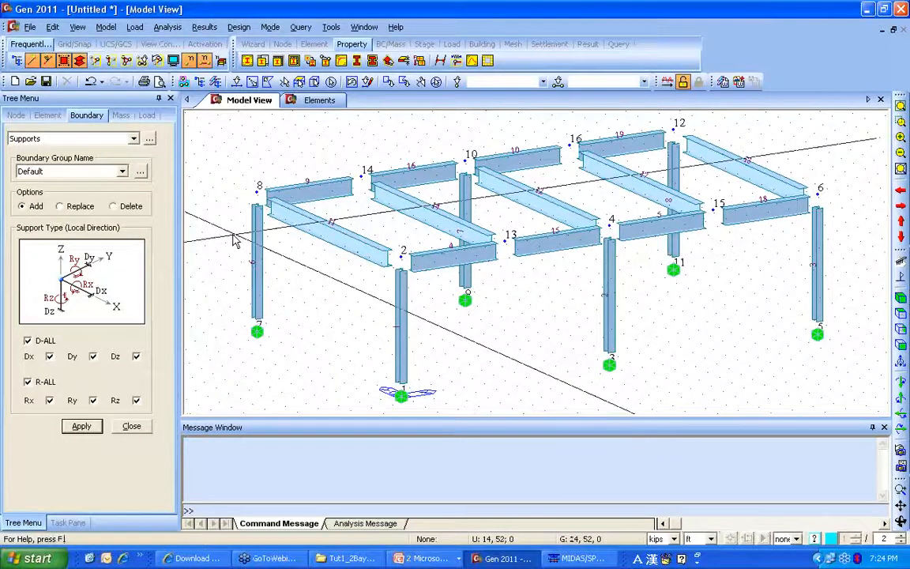
click(173, 60)
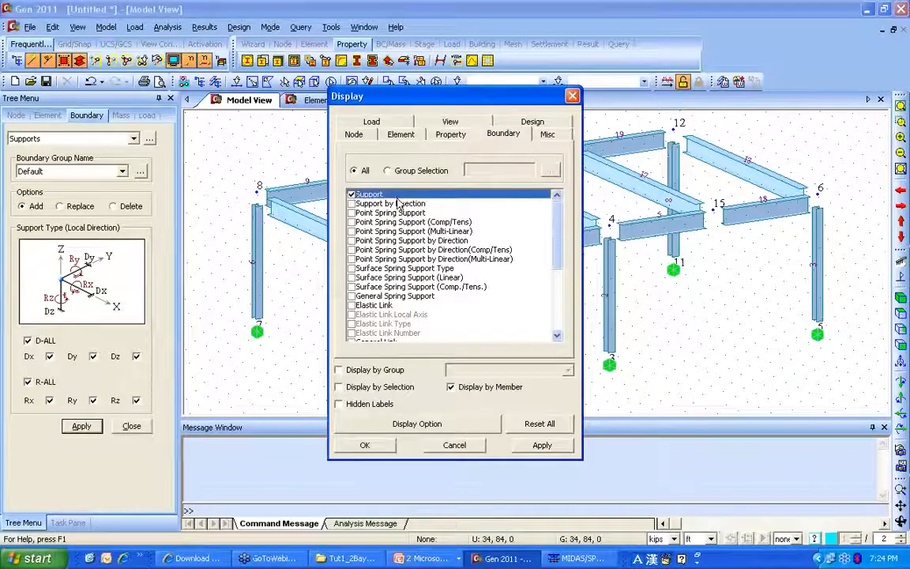
click(365, 445)
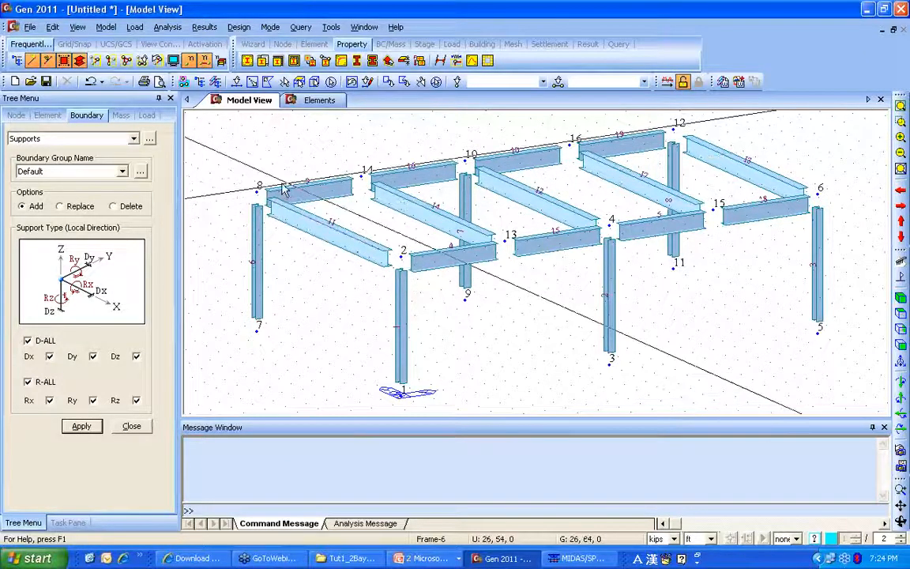
- Open the static load case definitions and add a case named DL of type Dead Load (D)
click(135, 26)
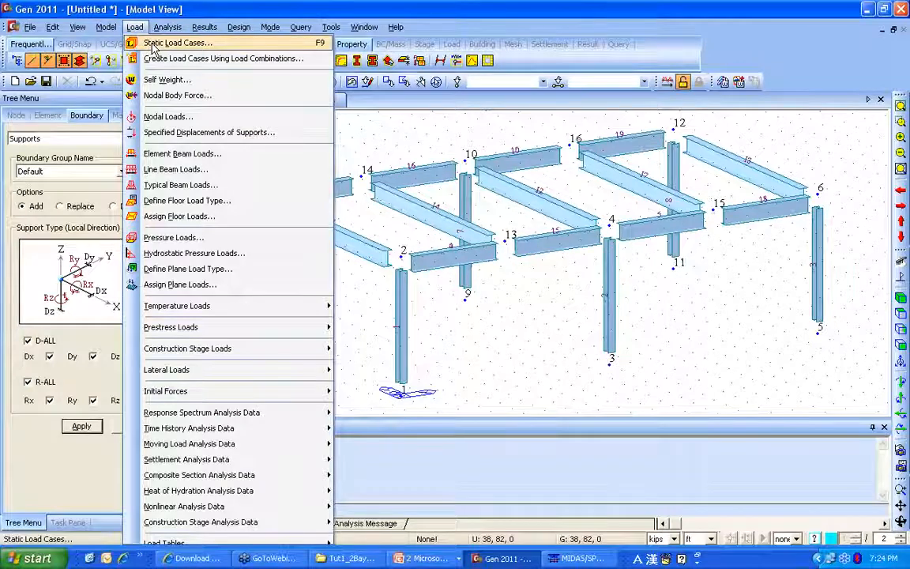
click(169, 45)
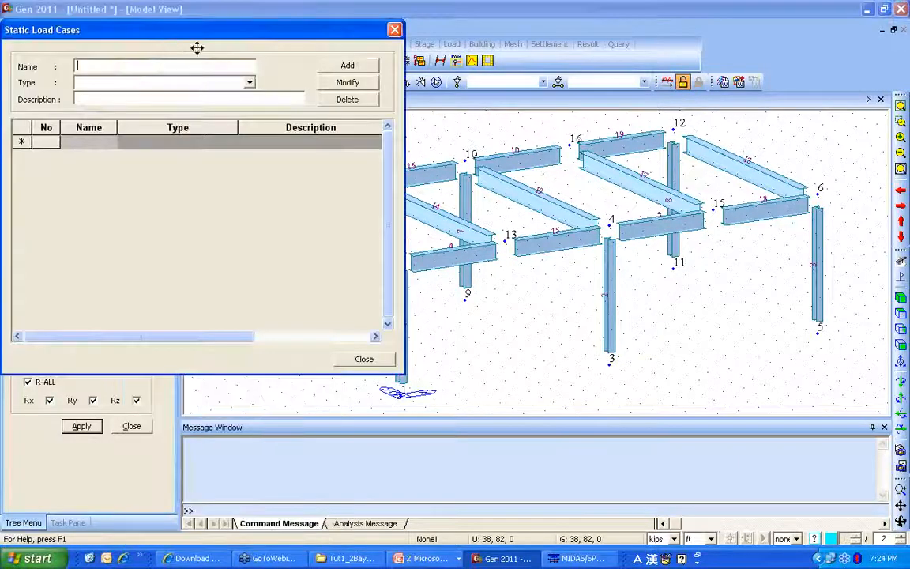
drag(196, 45, 253, 76)
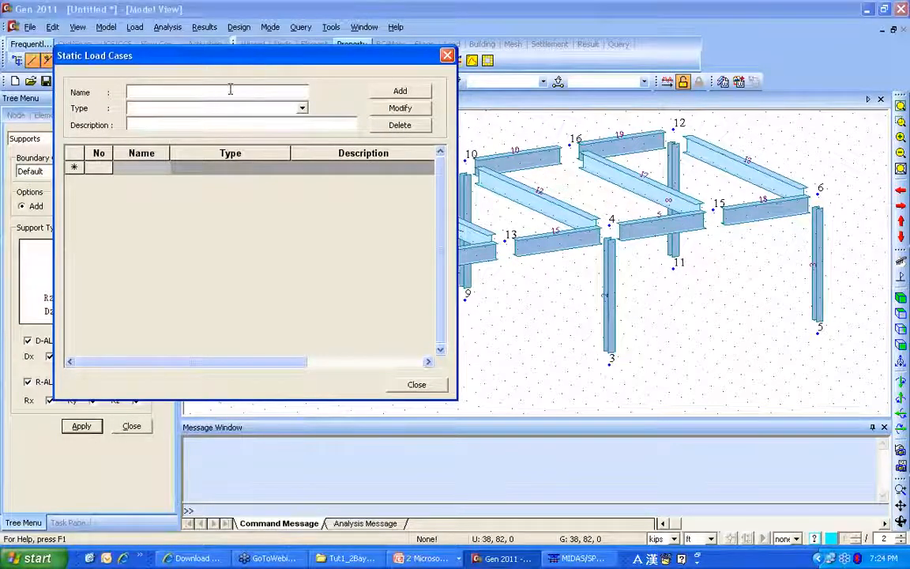
text(DL)
key(Tab)
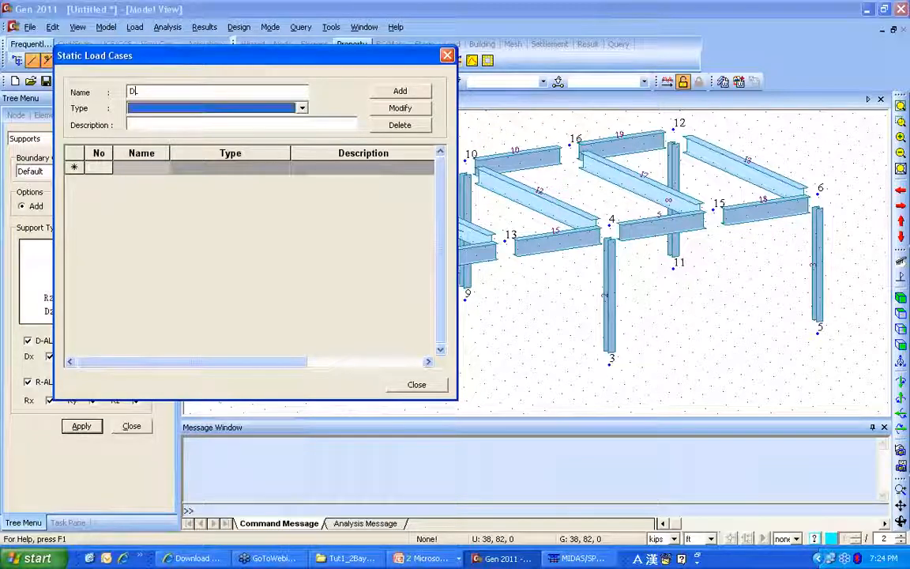
key(Down)
click(400, 92)
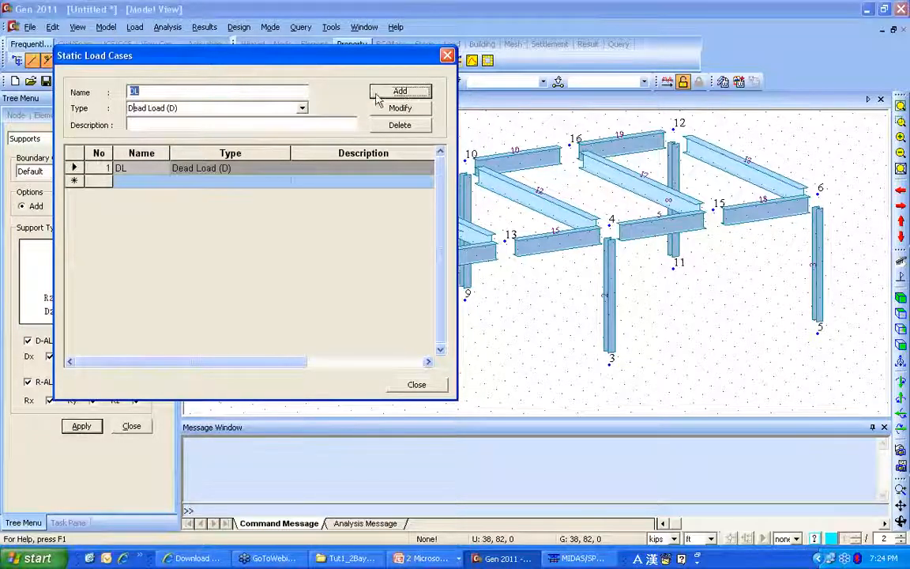
- Add a static load case named LL of type Live Load (L)
key(Tab)
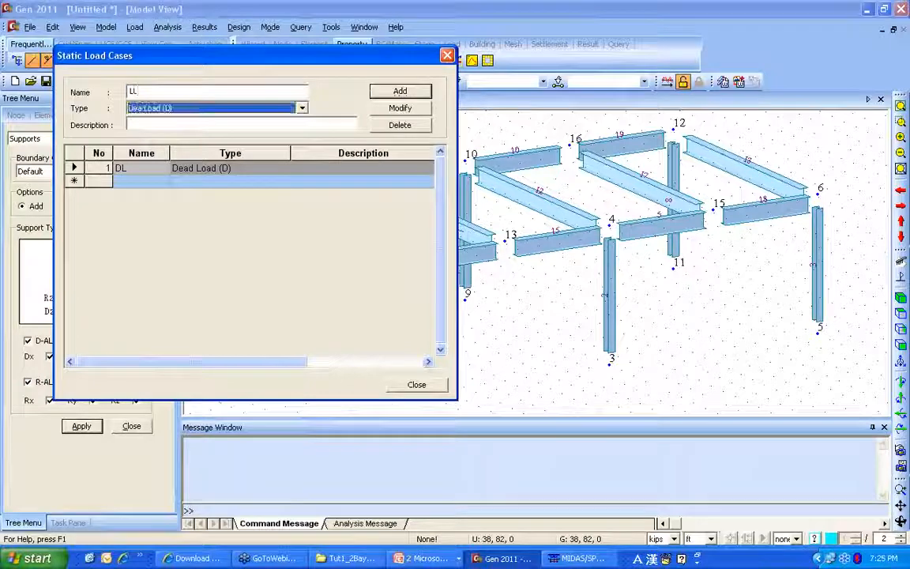
key(Down)
click(376, 92)
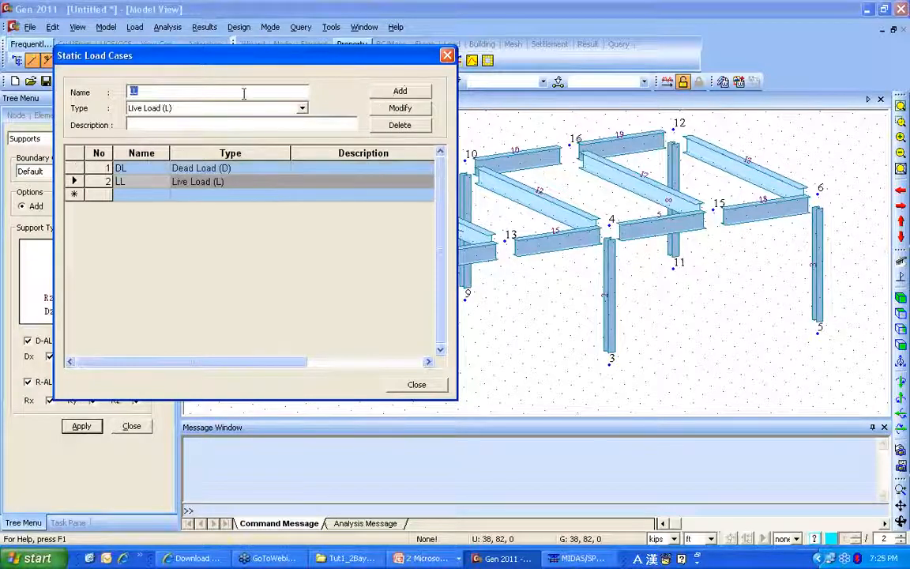
- Enter WX as the name of a third static load case
text(WX)
key(Tab)
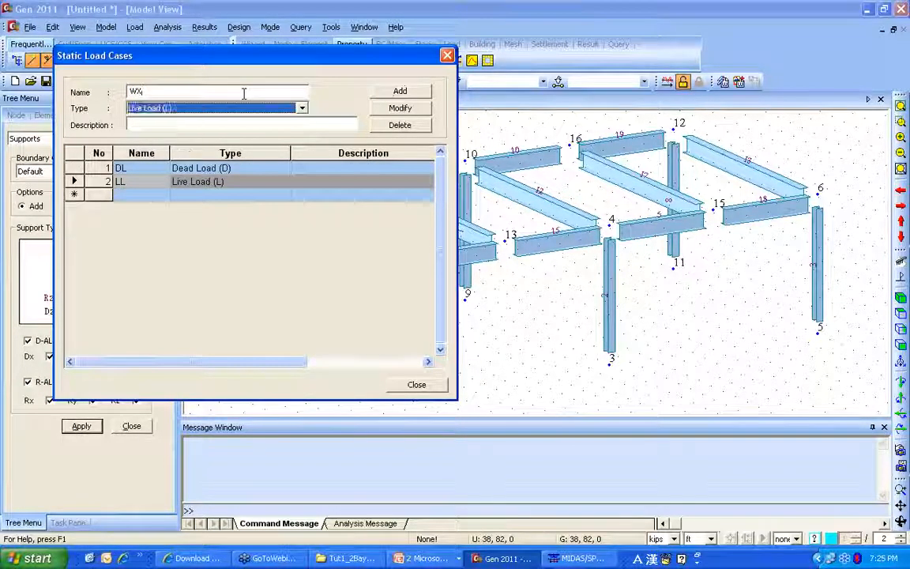
- Add static load cases WX and WY, both of type Wind Load on Structure (W), and close the load case definitions
key(w)
click(394, 93)
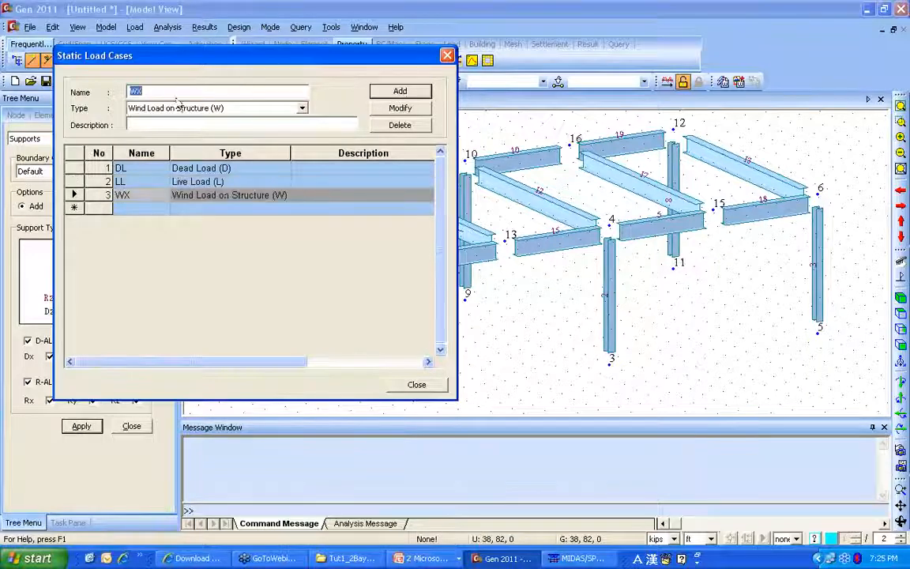
click(135, 92)
text(WY)
key(Tab)
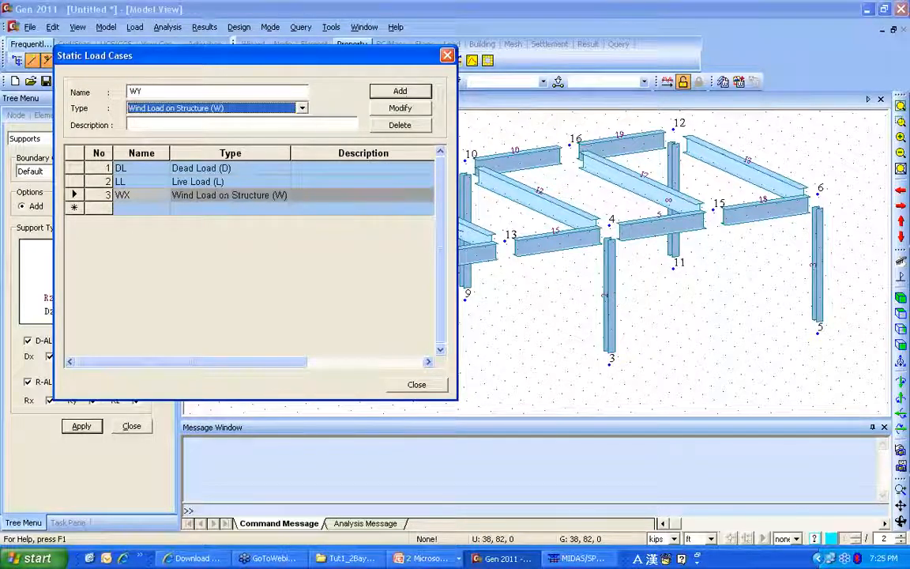
click(380, 92)
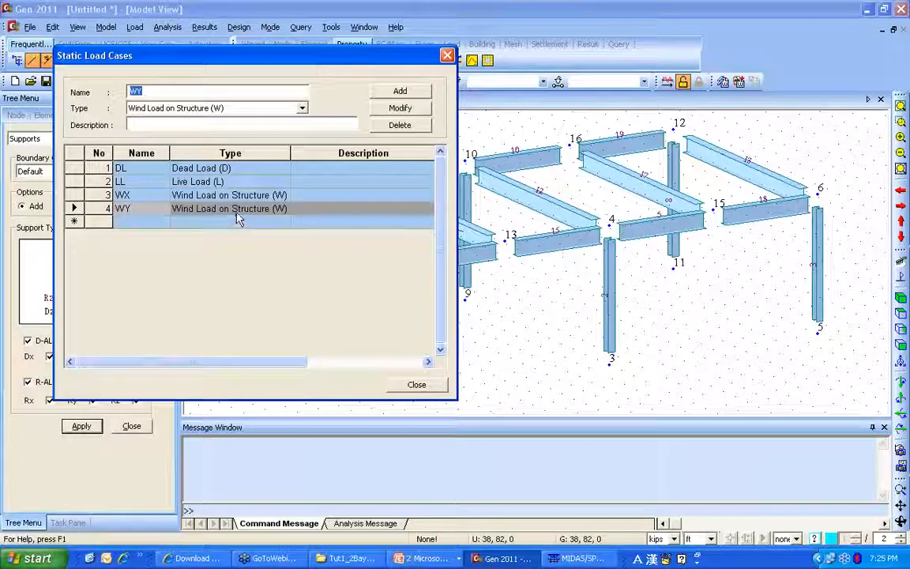
click(447, 54)
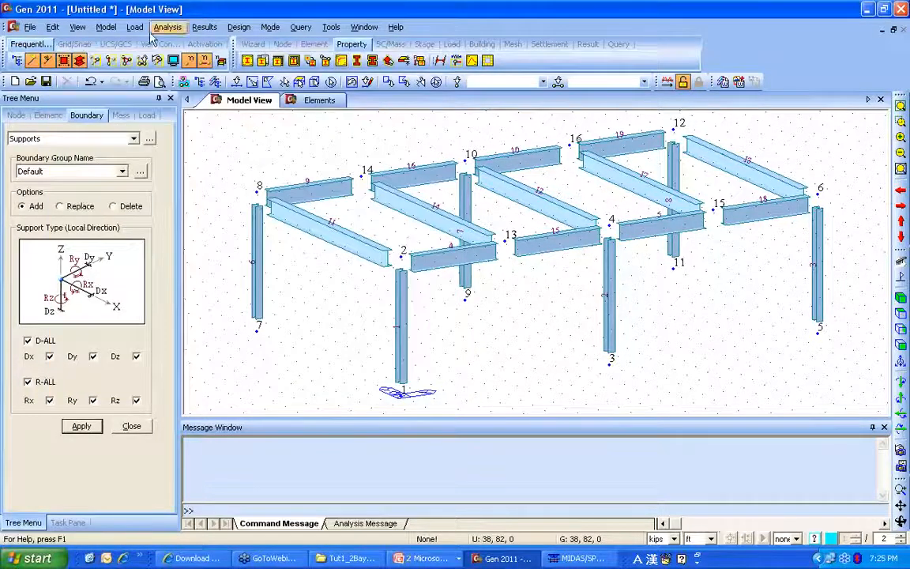
- Add self weight to load case DL with a Z factor of -1 and close the self weight settings
right_click(219, 123)
mouse_move(272, 215)
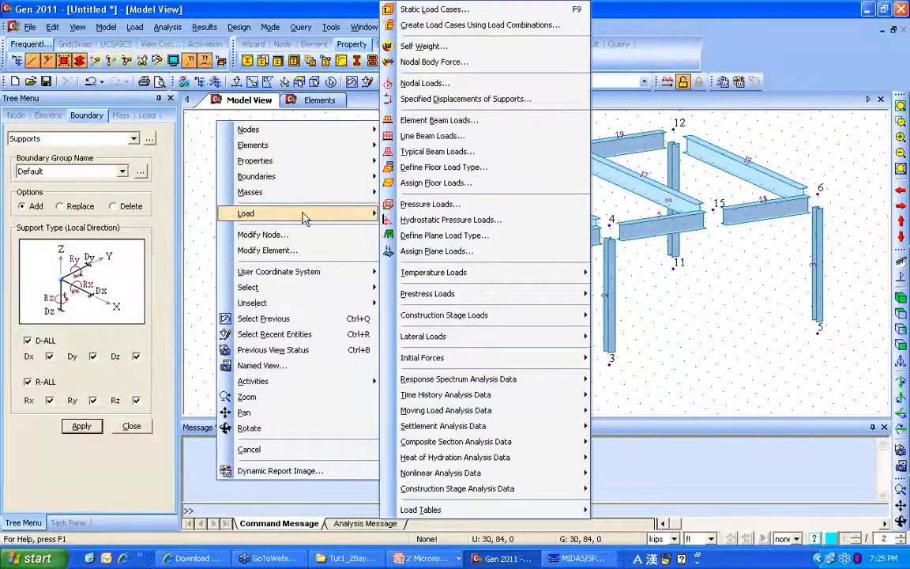
click(443, 46)
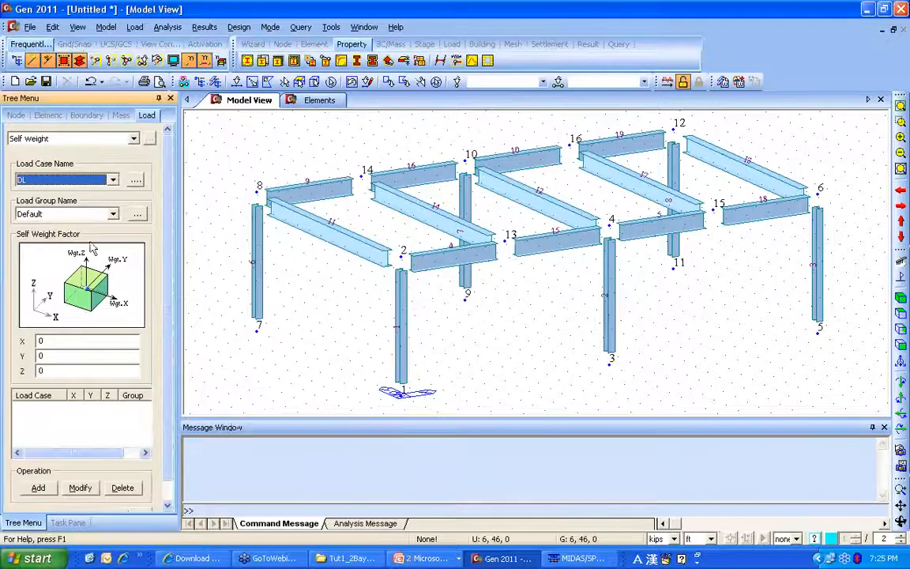
click(62, 371)
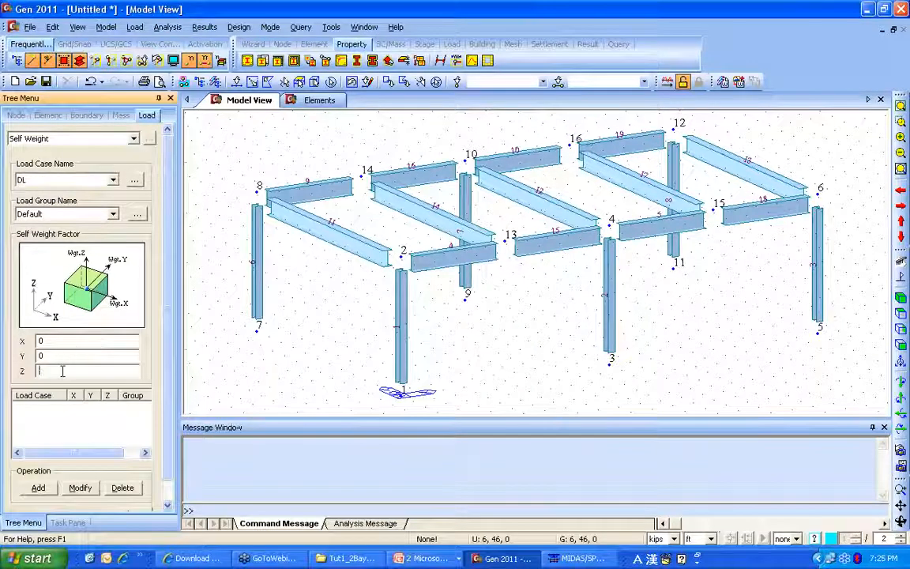
click(38, 488)
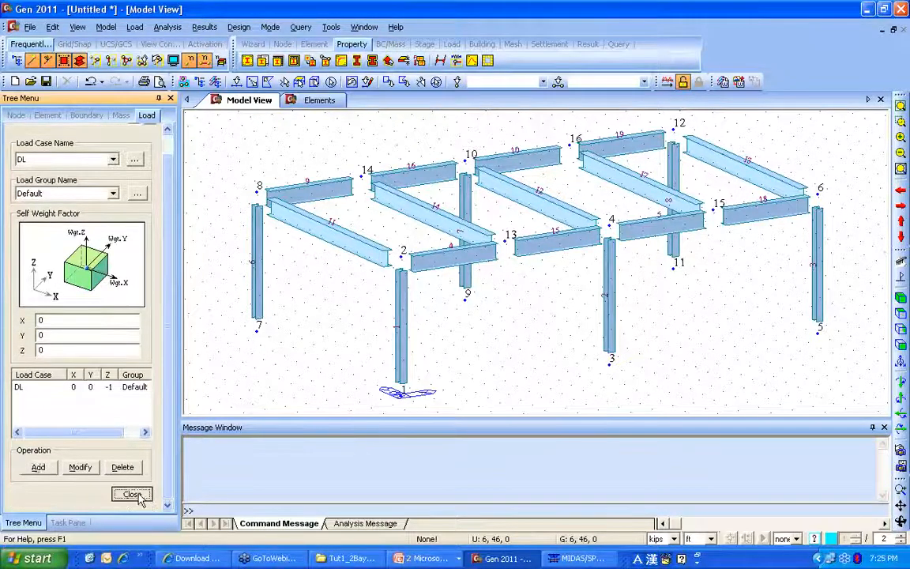
click(131, 492)
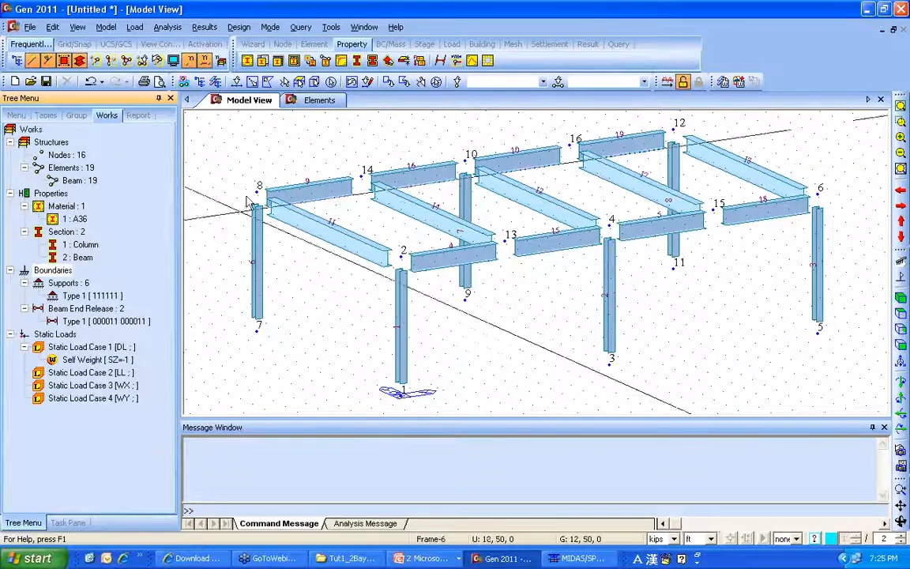
- Start a new floor load type for the floor load assignment, named Office with the description 2nd floor
right_click(230, 145)
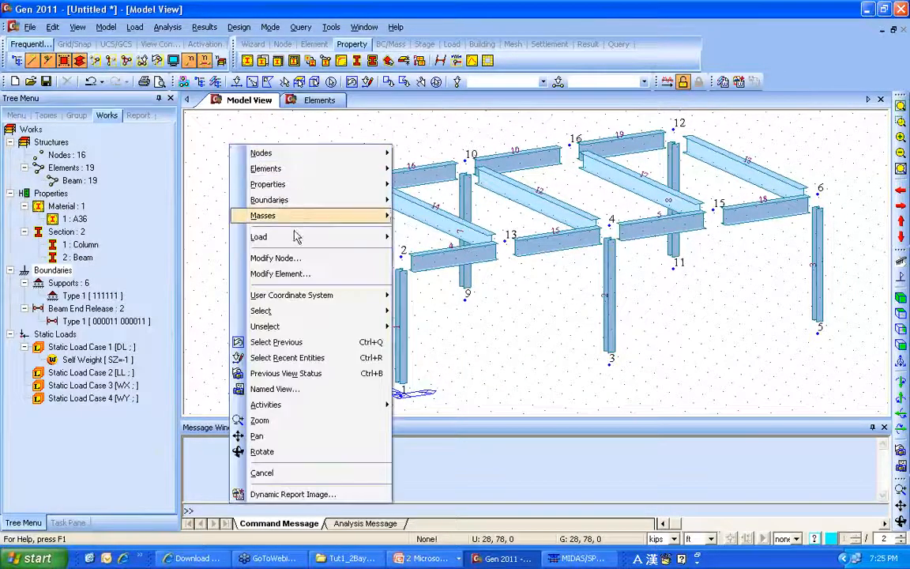
mouse_move(294, 237)
click(479, 186)
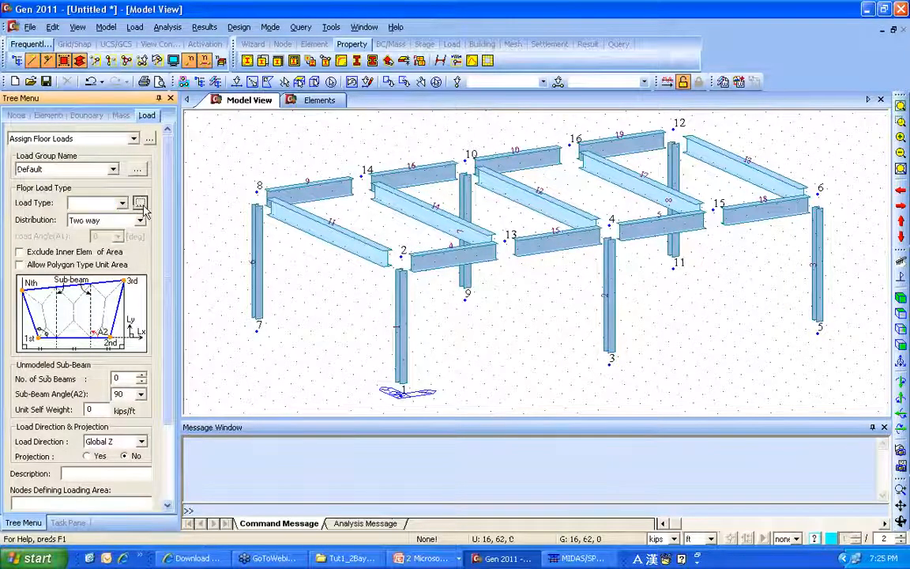
click(139, 203)
text(O)
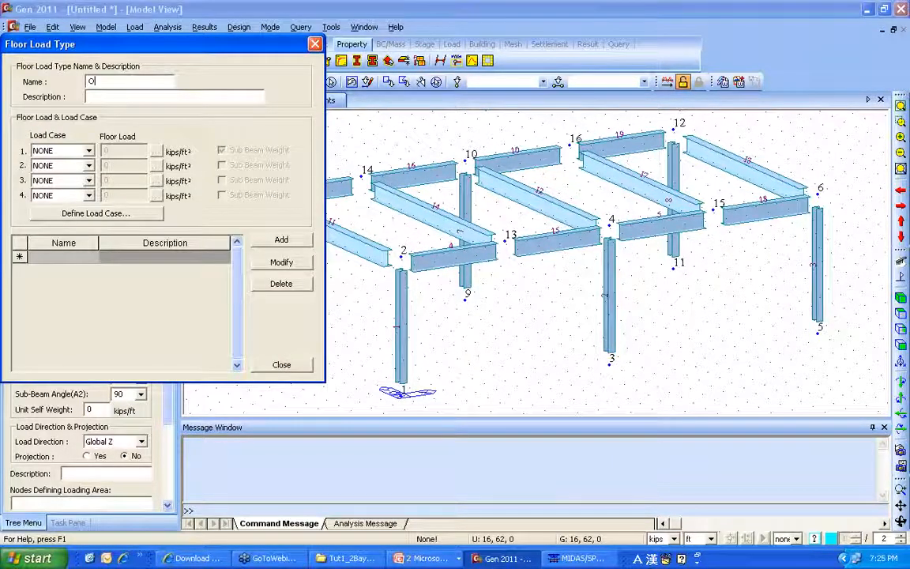
text(f)
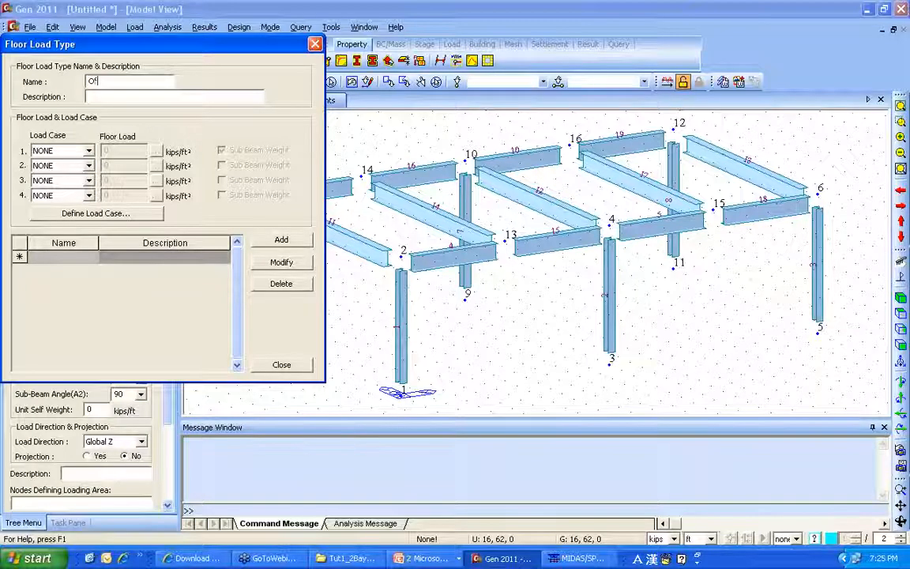
text(e)
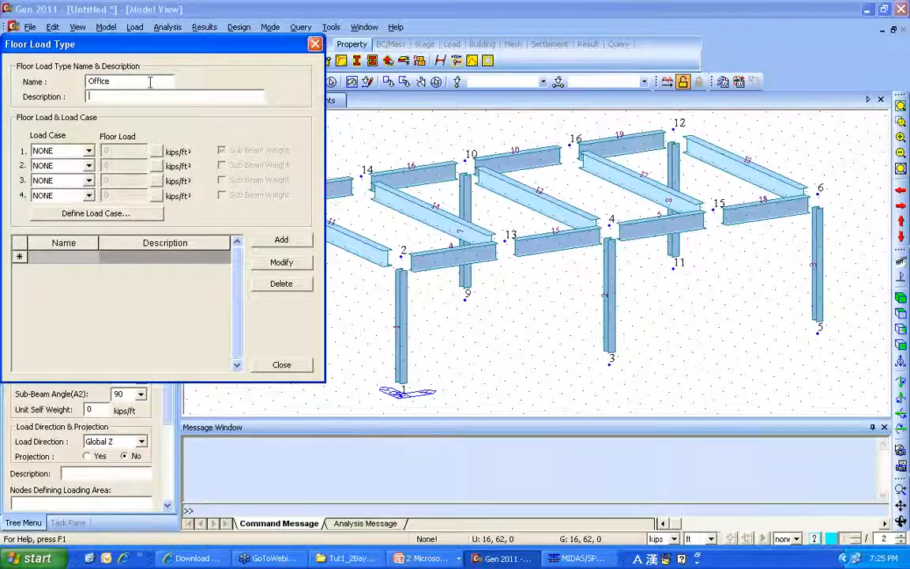
text(2nd floor)
- Set the Office floor loads to -0.1 kips/ft² for DL and -0.05 kips/ft² for LL, and add the load type
click(79, 150)
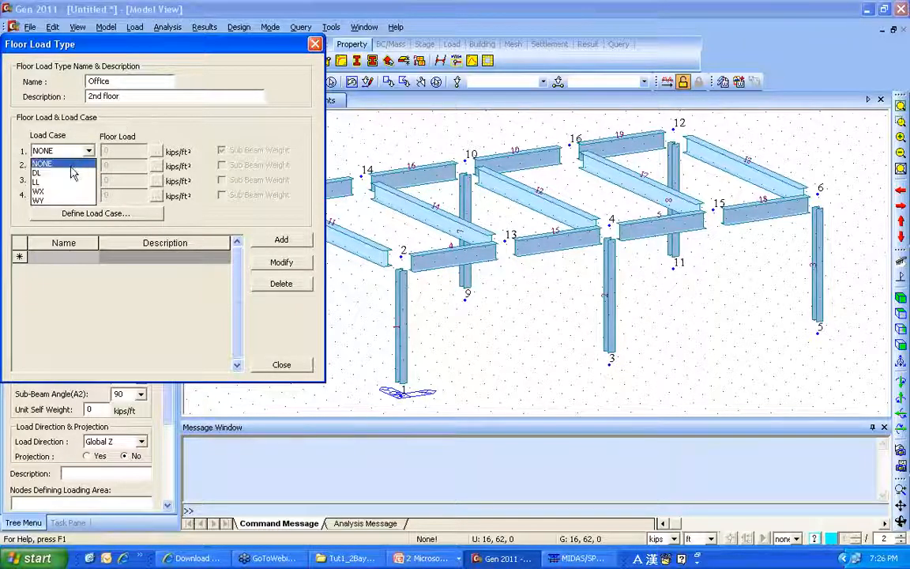
click(61, 162)
click(114, 153)
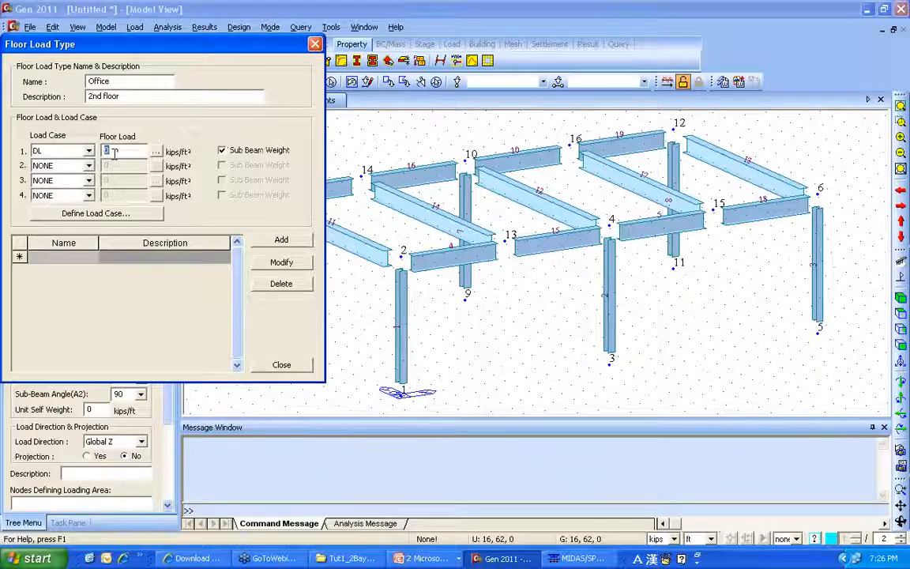
text(-0.1)
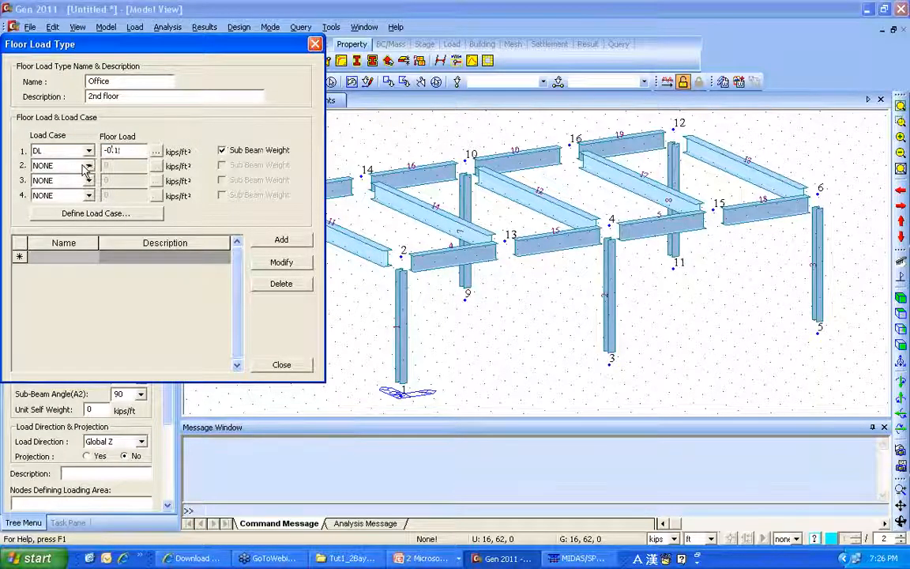
click(85, 167)
click(59, 183)
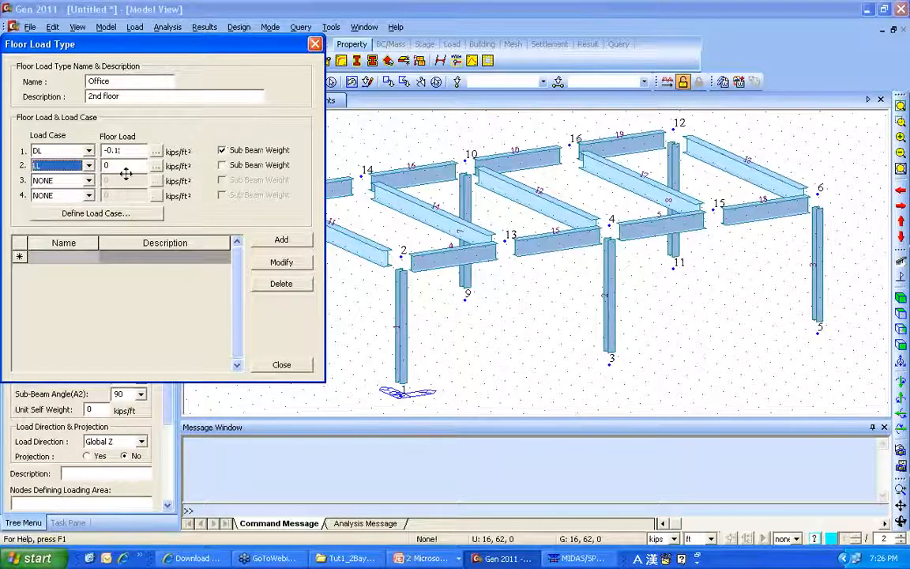
click(126, 166)
text(-)
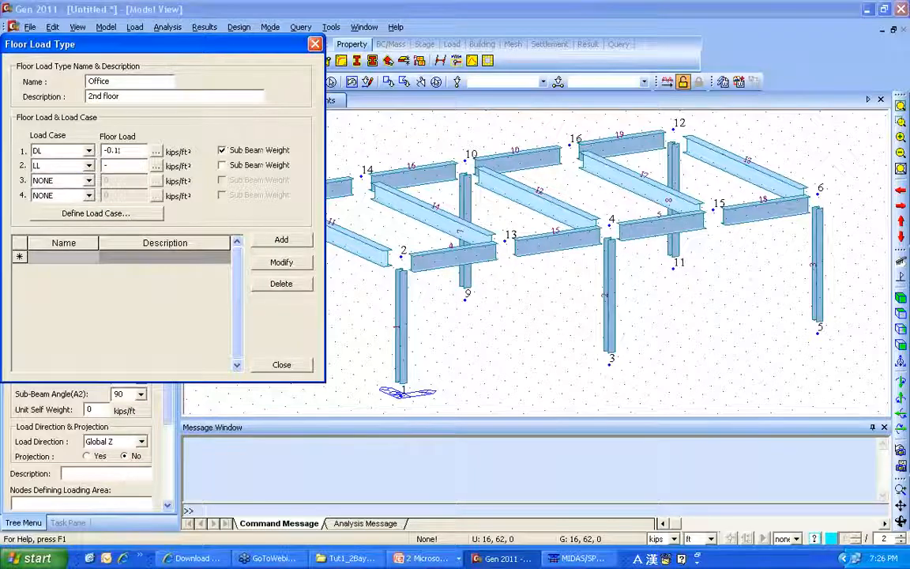
text(0.05)
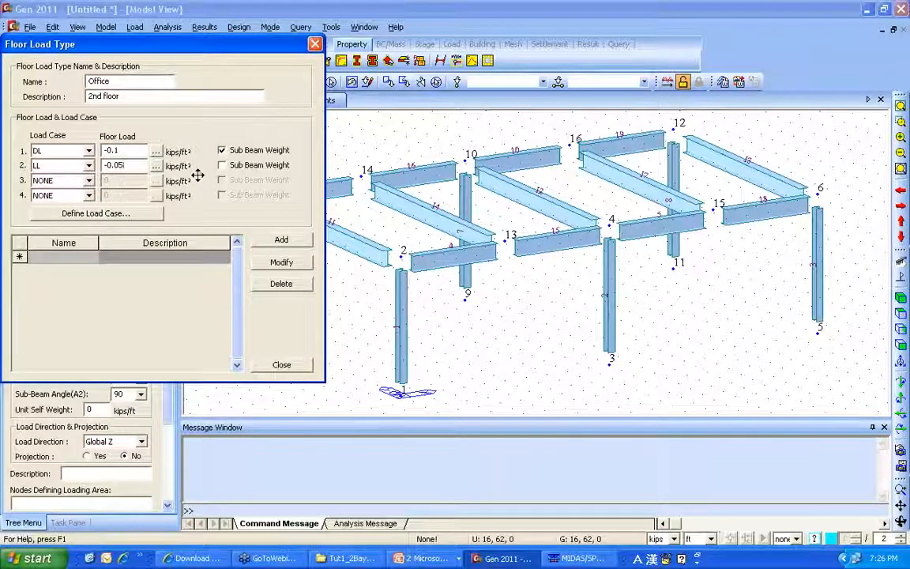
click(284, 241)
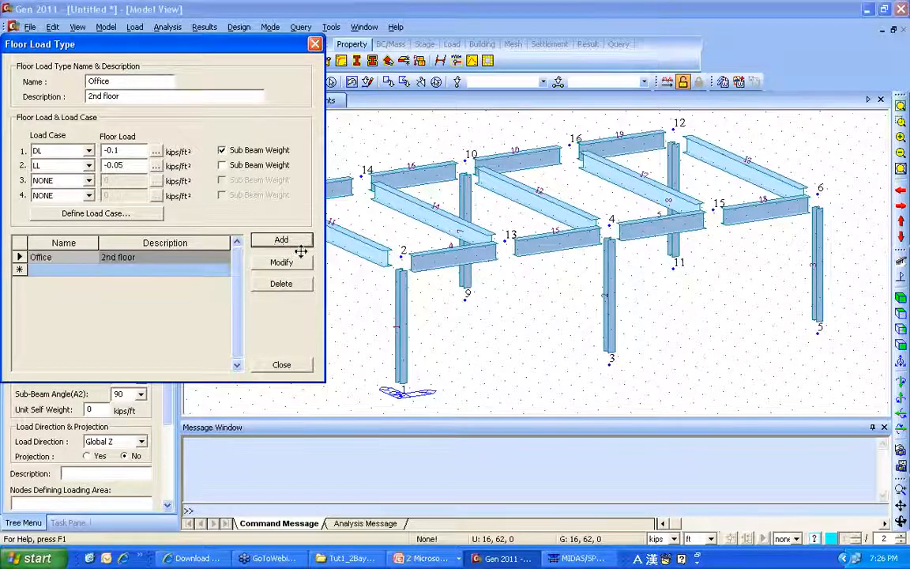
click(283, 365)
- Assign the floor load with two-way distribution in Global Z over the area bounded by nodes 2, 6, 12 and 8
scroll(166, 357, down, 4)
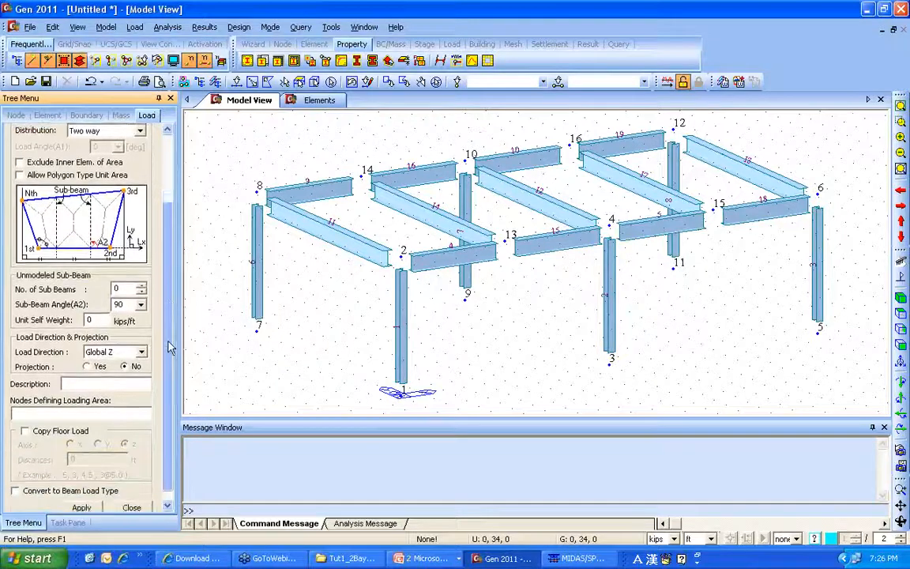
click(83, 402)
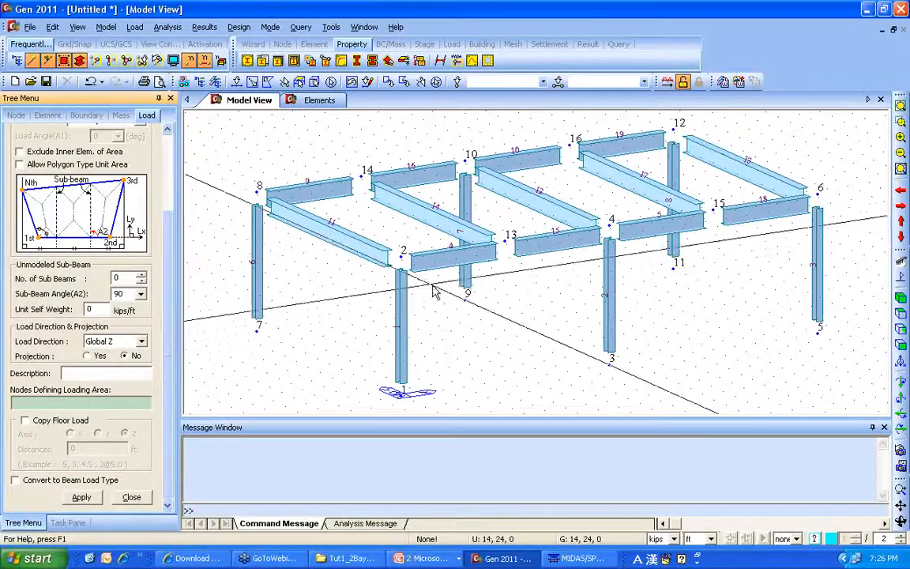
click(403, 253)
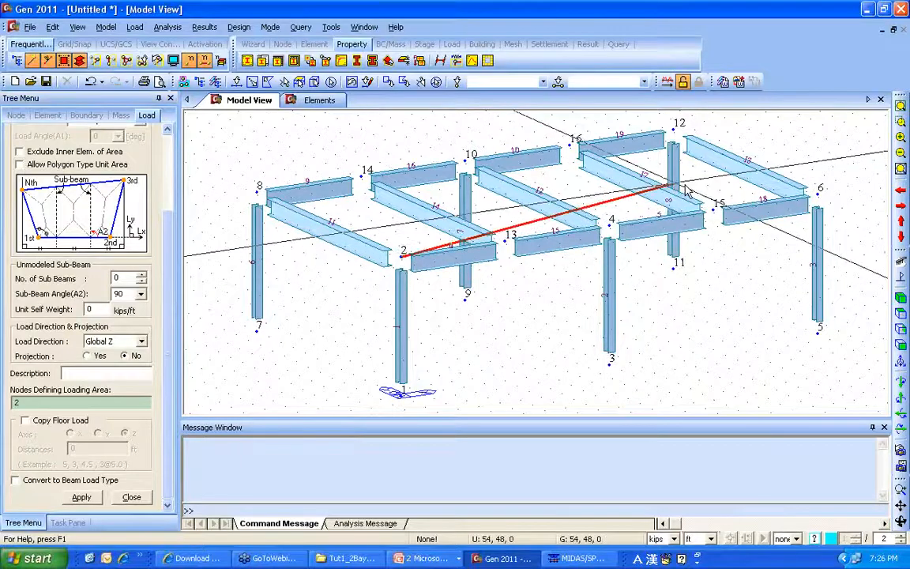
click(817, 191)
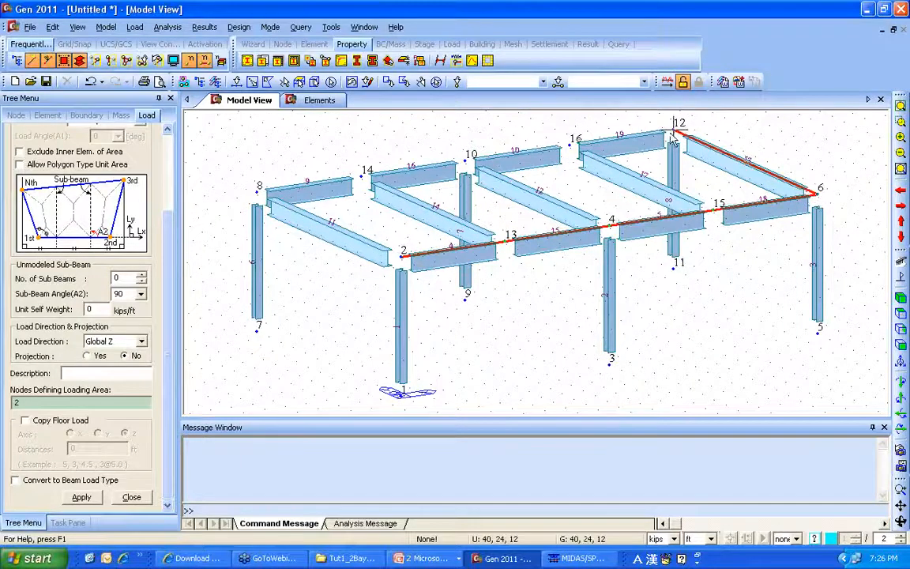
click(675, 131)
click(260, 192)
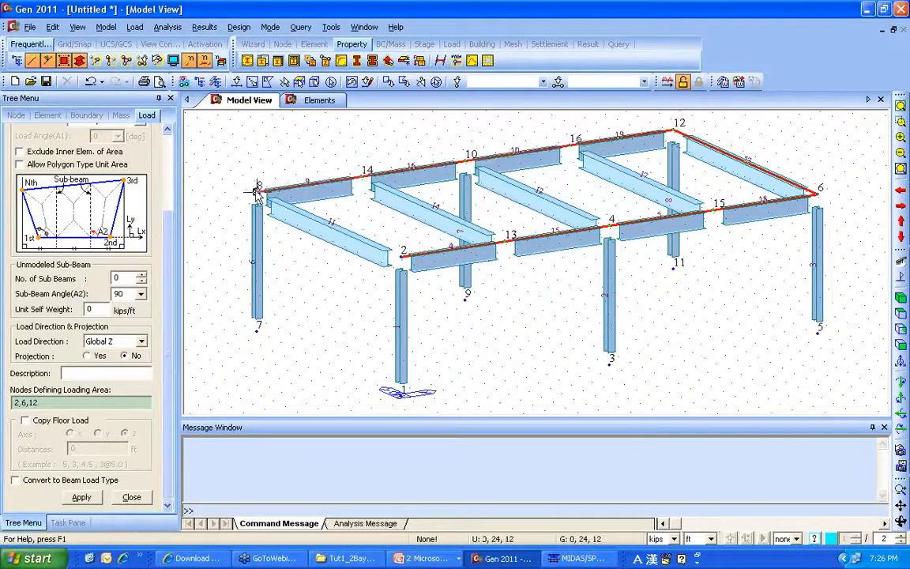
click(402, 256)
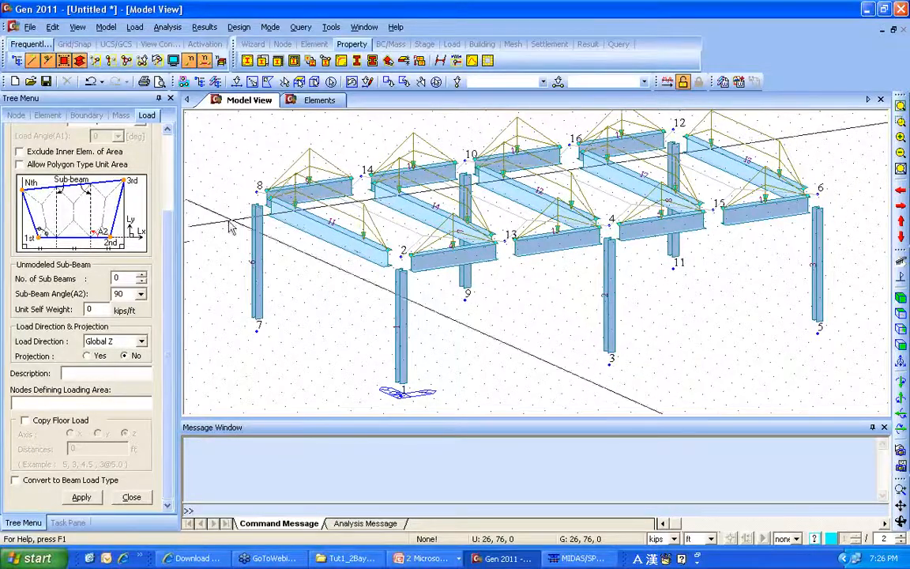
- Apply nodal loads of FX 20 kips to nodes 2 and 8 under load case WX
right_click(209, 145)
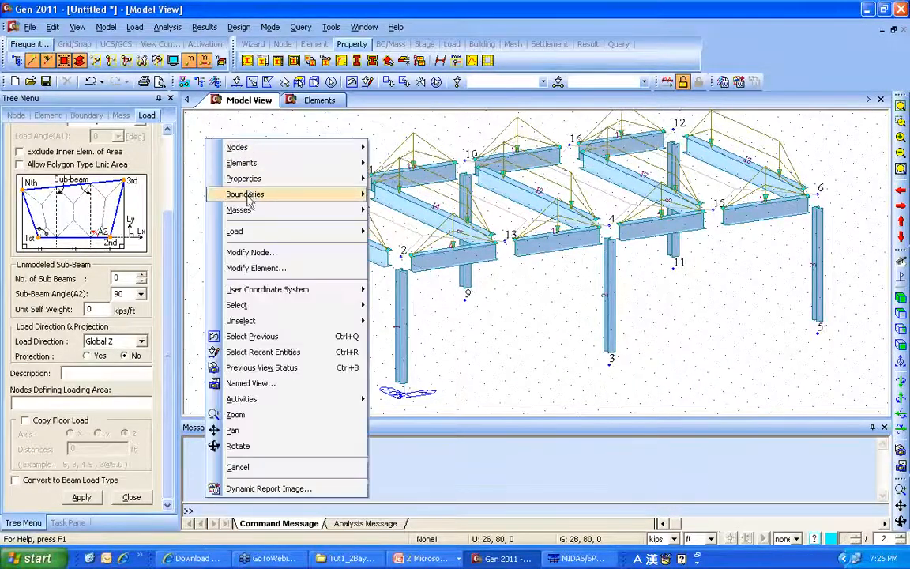
mouse_move(251, 233)
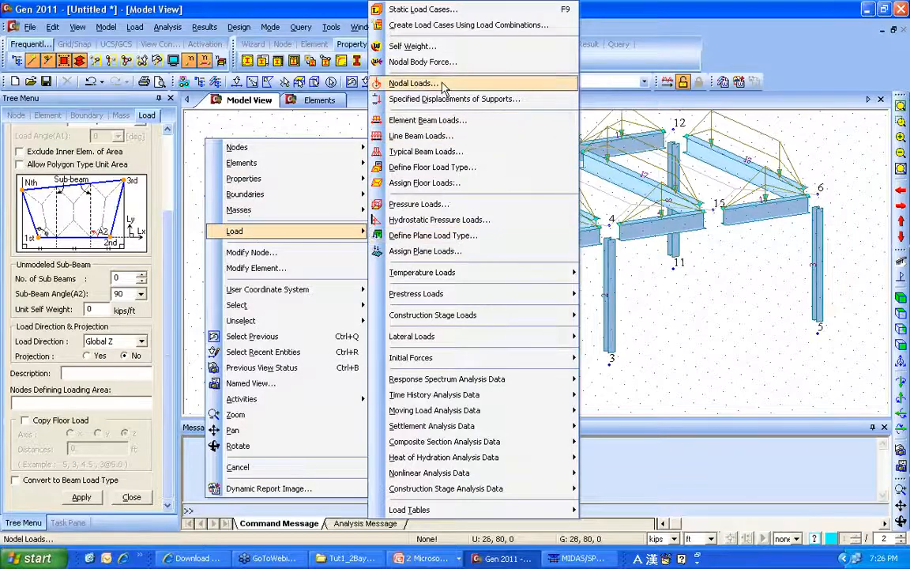
click(415, 83)
click(113, 179)
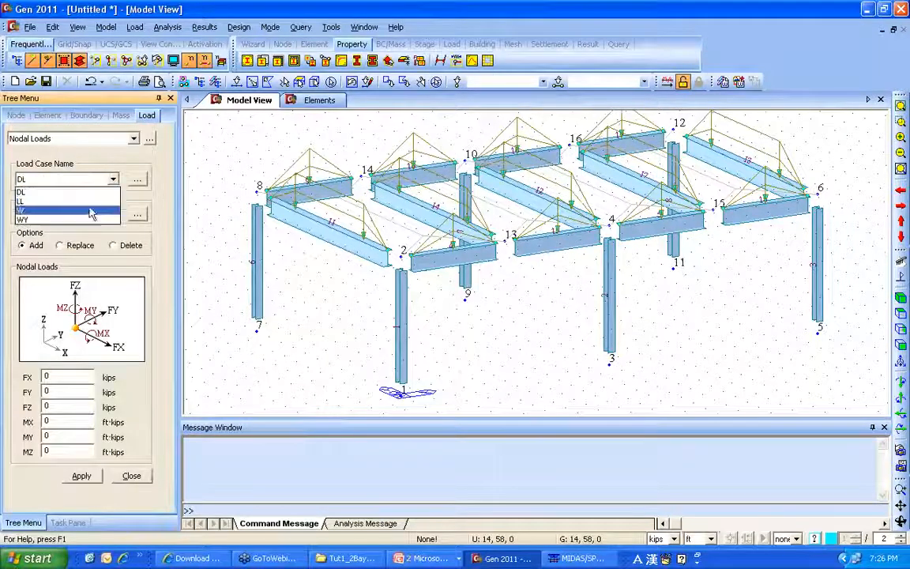
click(89, 215)
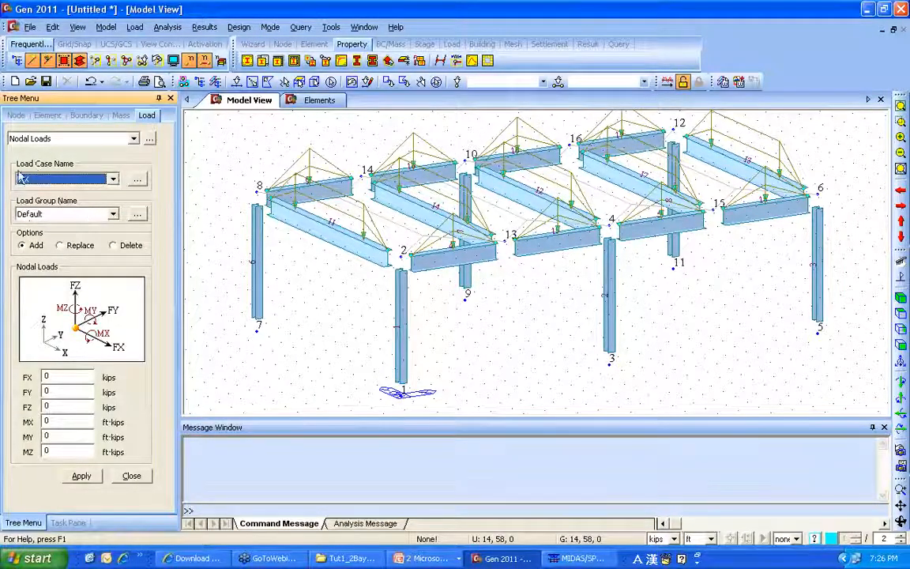
click(236, 82)
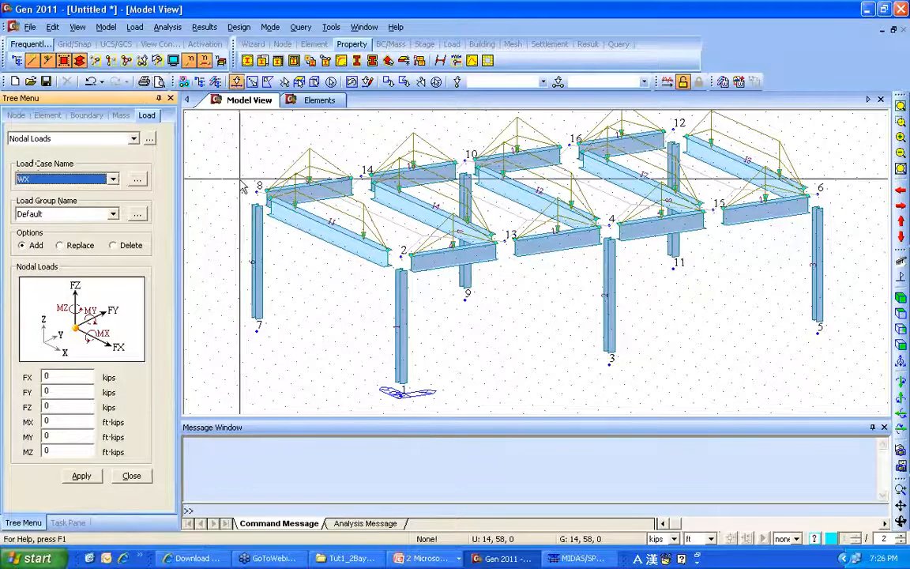
click(401, 265)
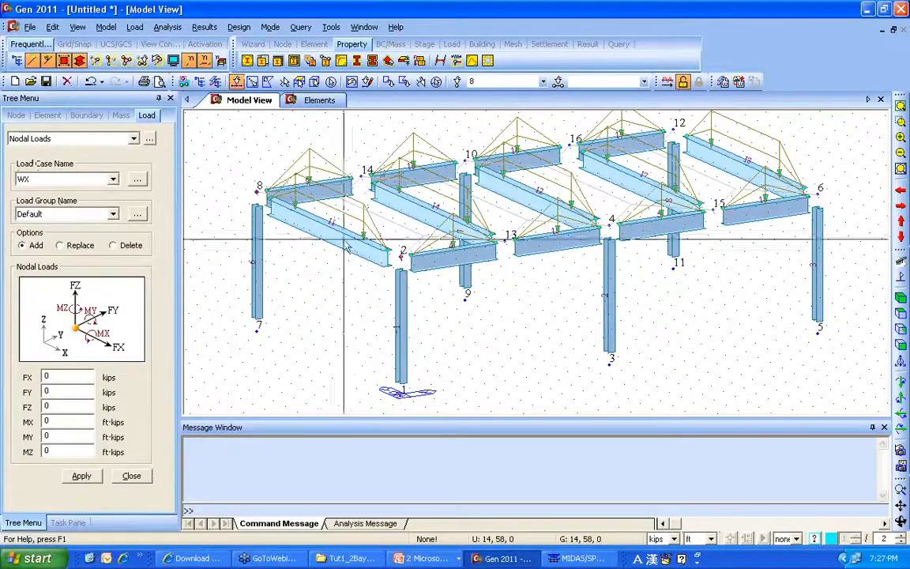
double_click(56, 377)
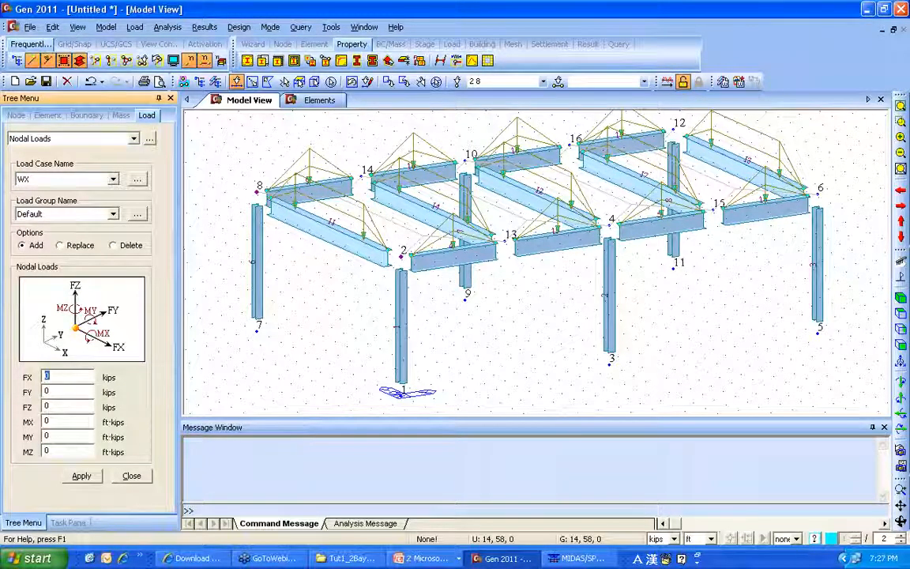
text(20)
click(92, 478)
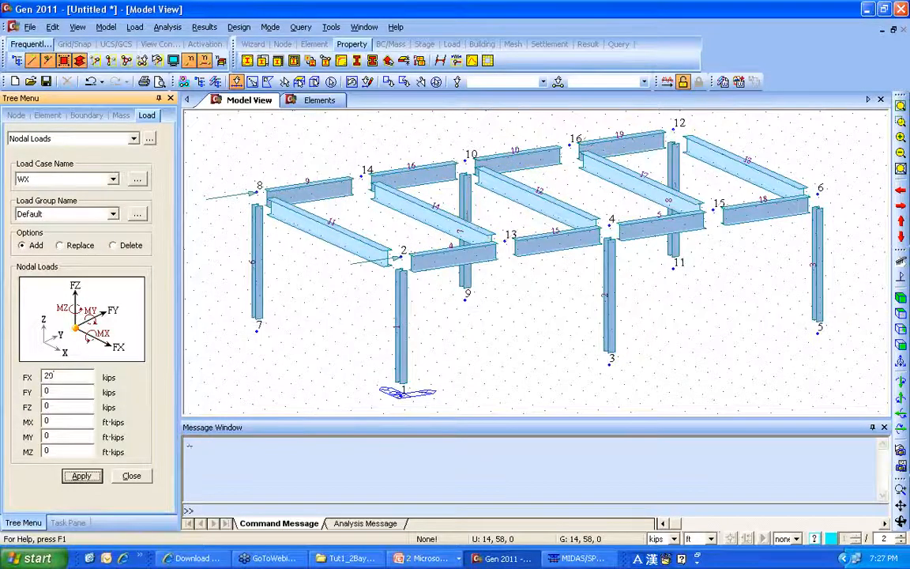
- Set up a uniform element beam load for load case WY in Global Y, without eccentricity and with w at 1 kips/ft
right_click(219, 145)
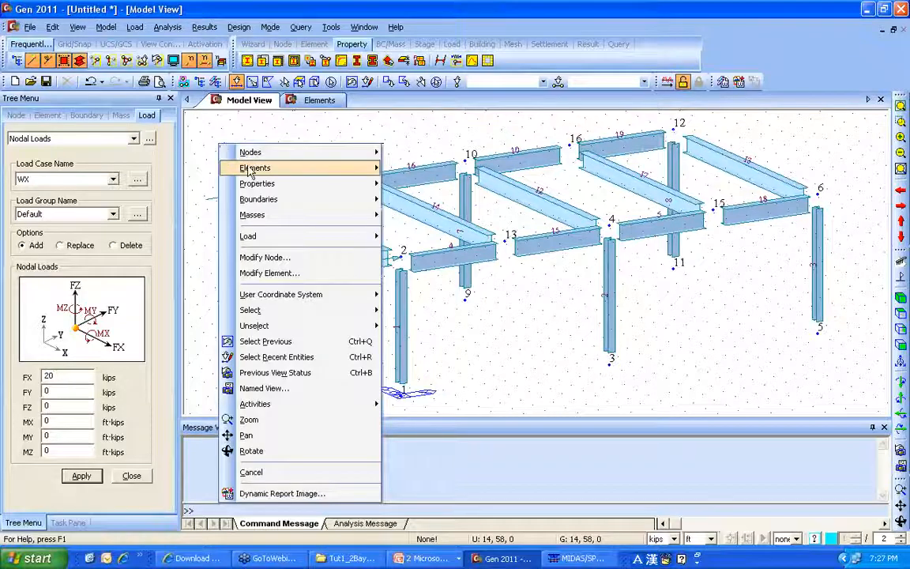
mouse_move(249, 173)
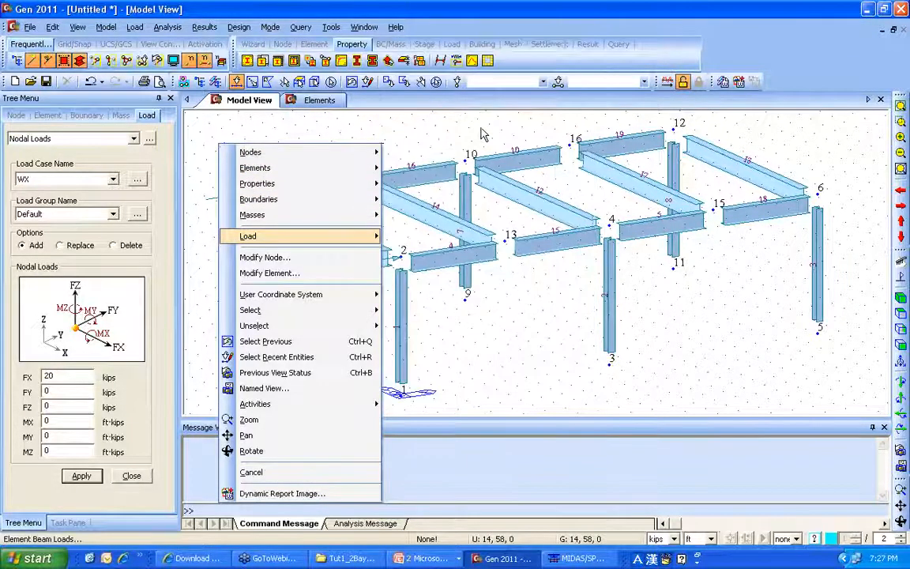
click(85, 172)
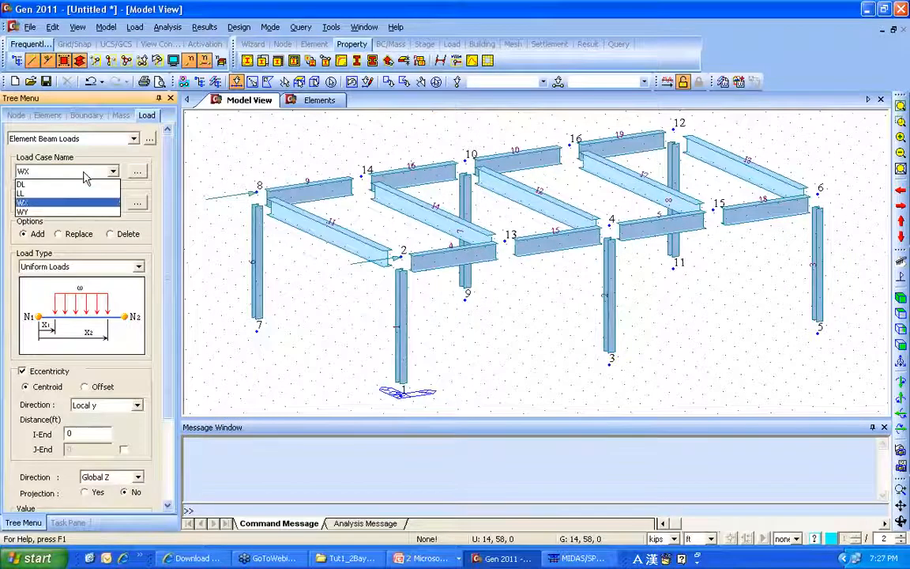
click(70, 211)
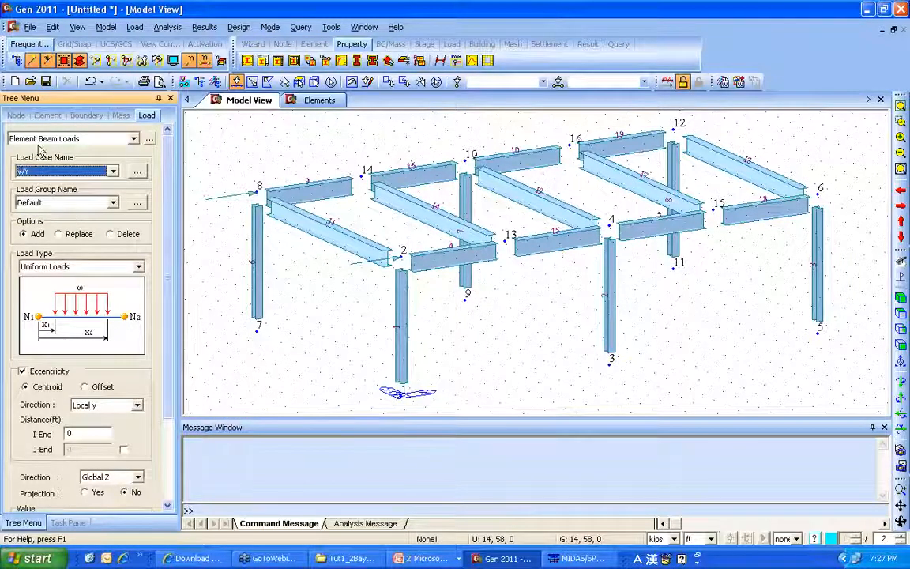
drag(167, 172, 168, 289)
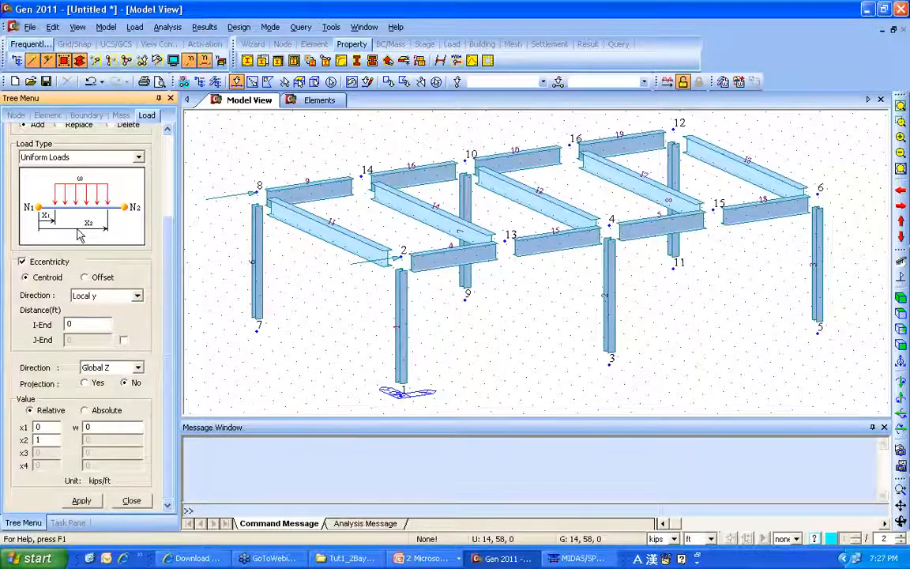
click(111, 295)
click(110, 296)
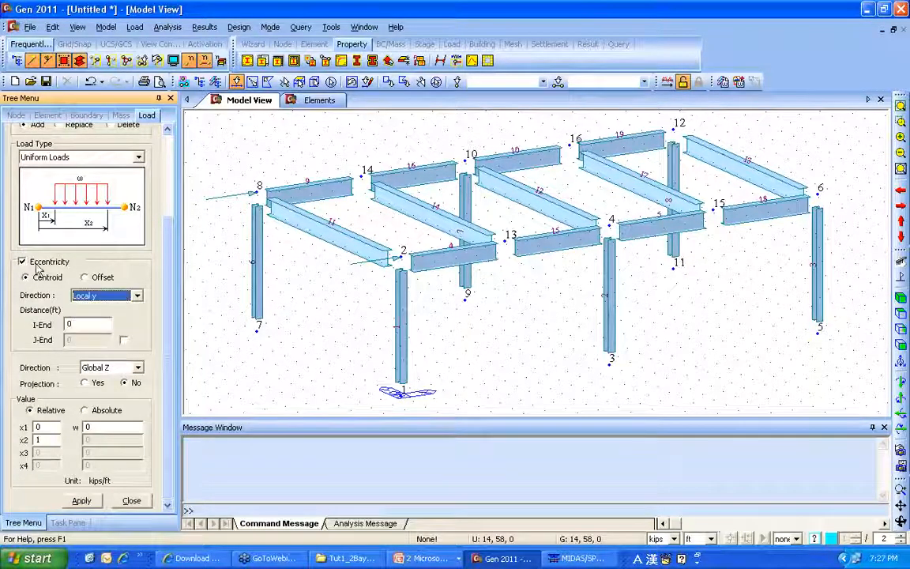
click(38, 262)
click(111, 367)
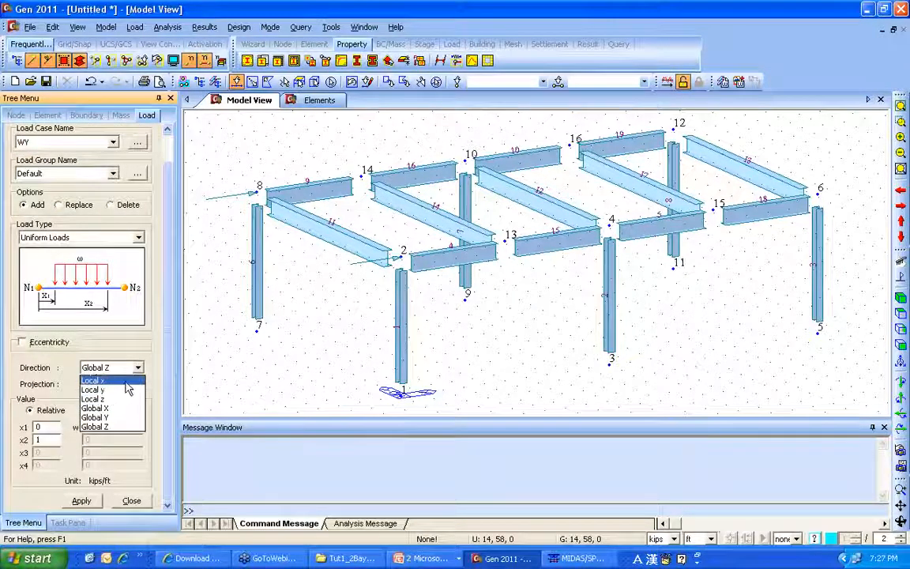
click(102, 418)
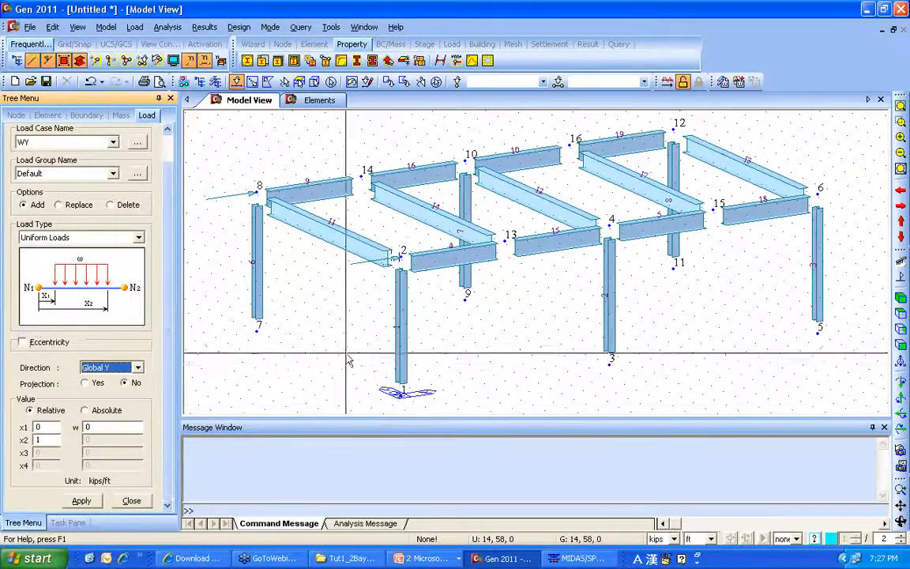
double_click(104, 427)
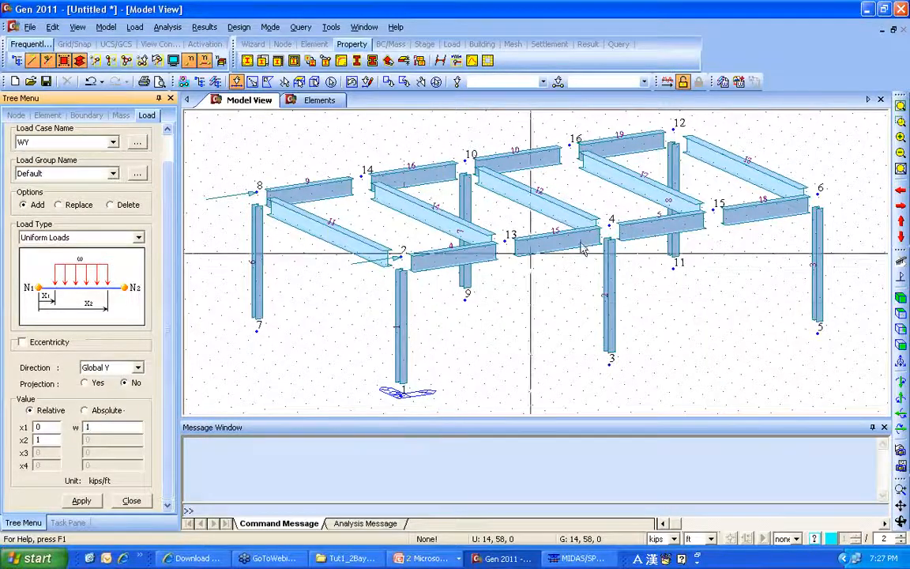
- Apply the uniform beam load to the columns and beams of the frame line through nodes 1 to 6, elements 1to5, 15 and 18
click(900, 329)
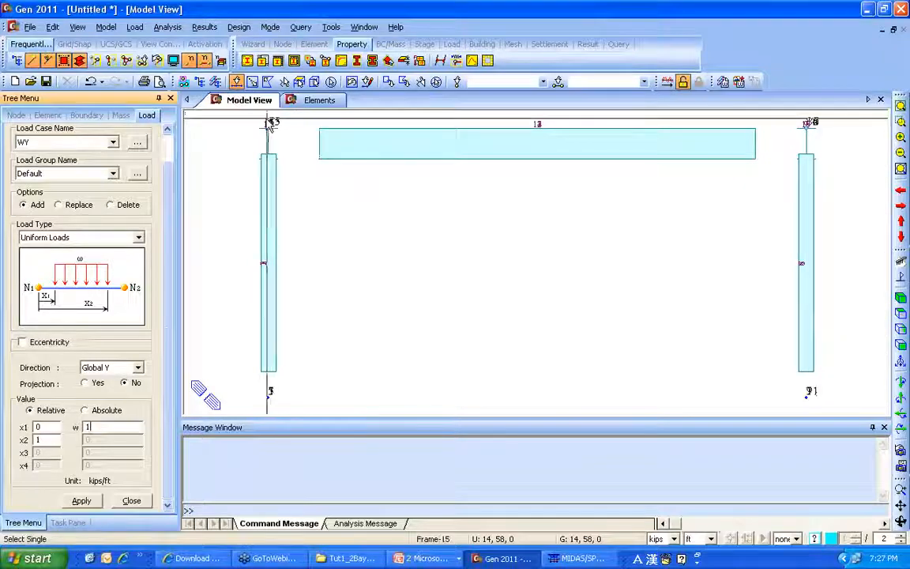
drag(248, 115, 320, 423)
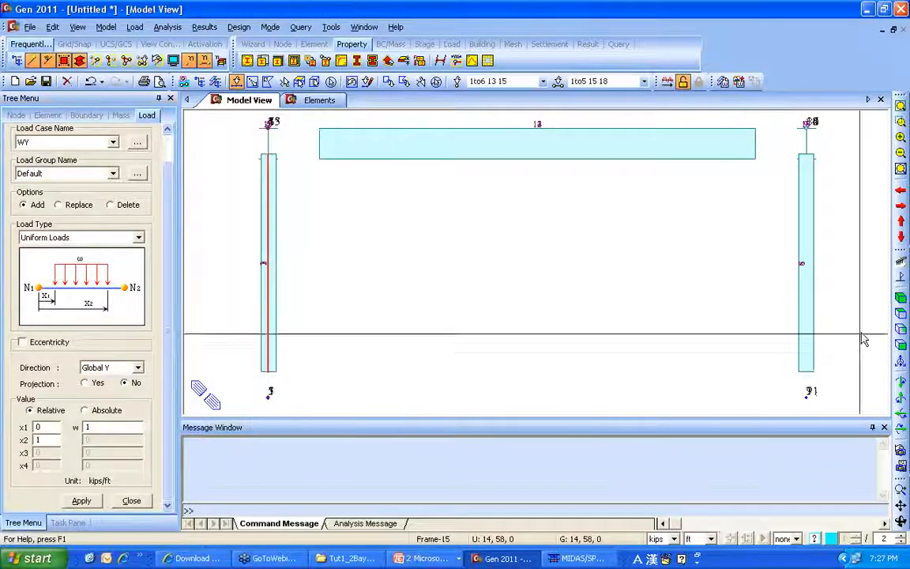
click(900, 344)
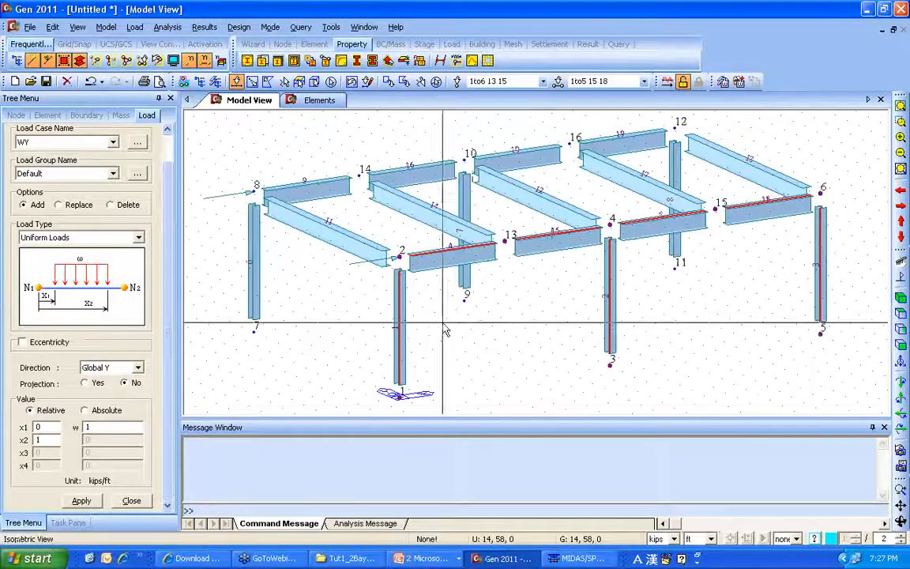
click(82, 501)
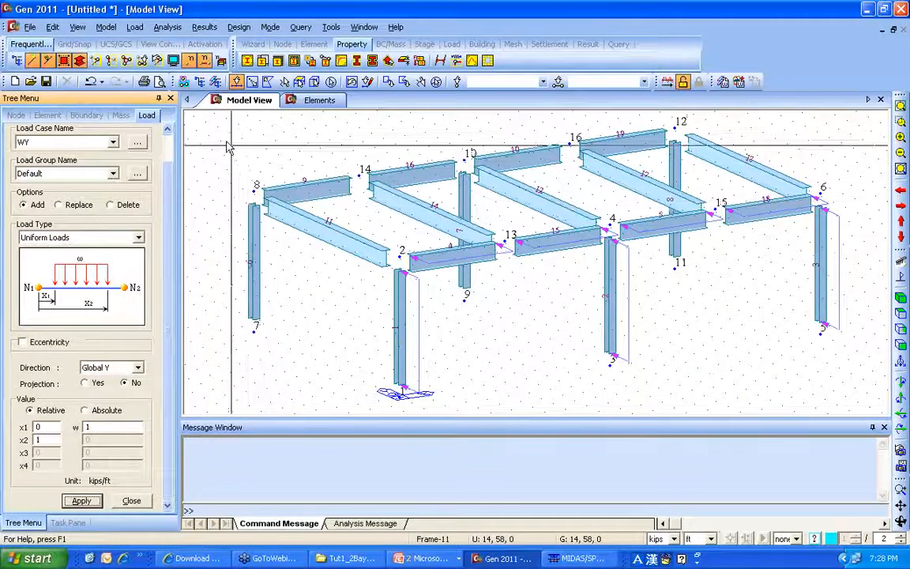
- Generate the text output of the model data and review its load case, material property and beam member sections
click(29, 26)
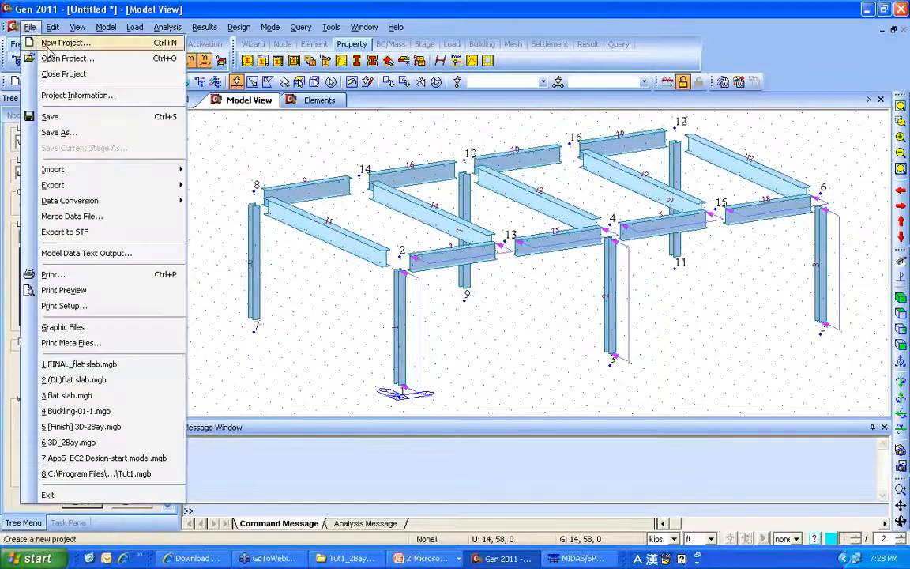
click(104, 258)
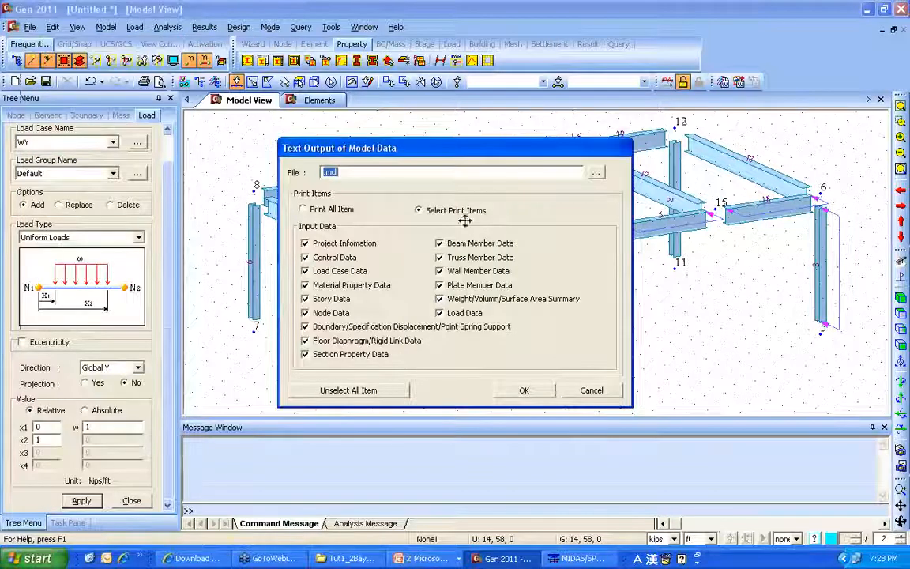
click(539, 390)
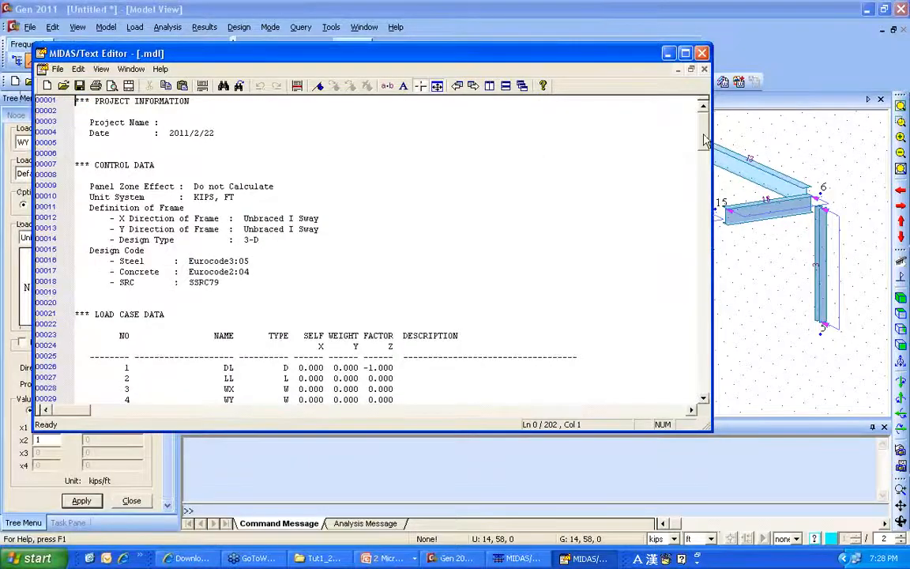
scroll(705, 158, down, 6)
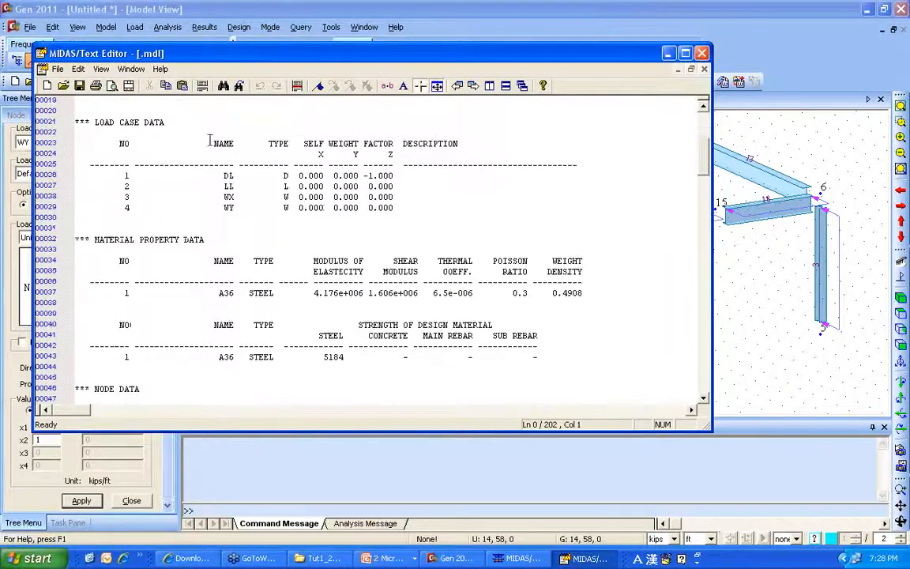
drag(95, 123, 143, 125)
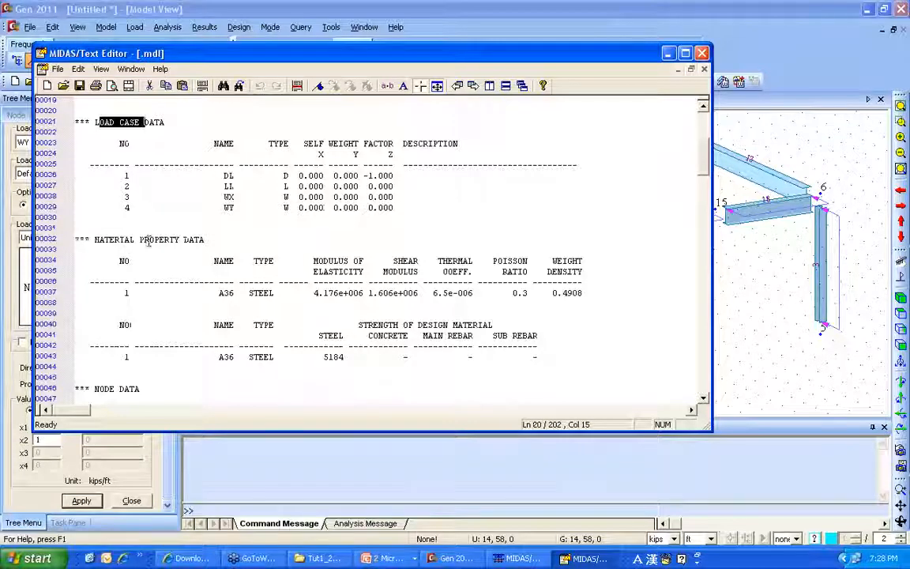
drag(146, 239, 259, 240)
scroll(705, 174, down, 2)
drag(706, 174, 711, 292)
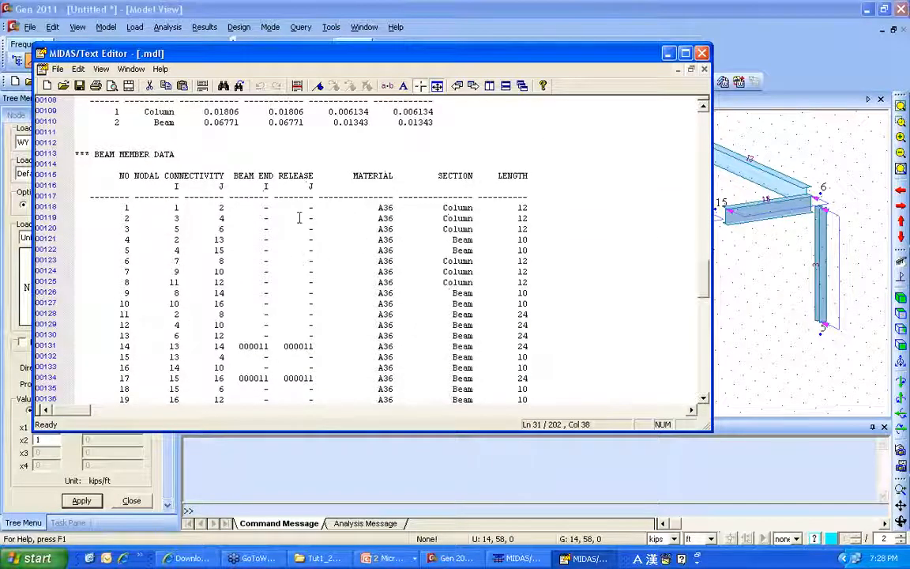
drag(702, 286, 628, 120)
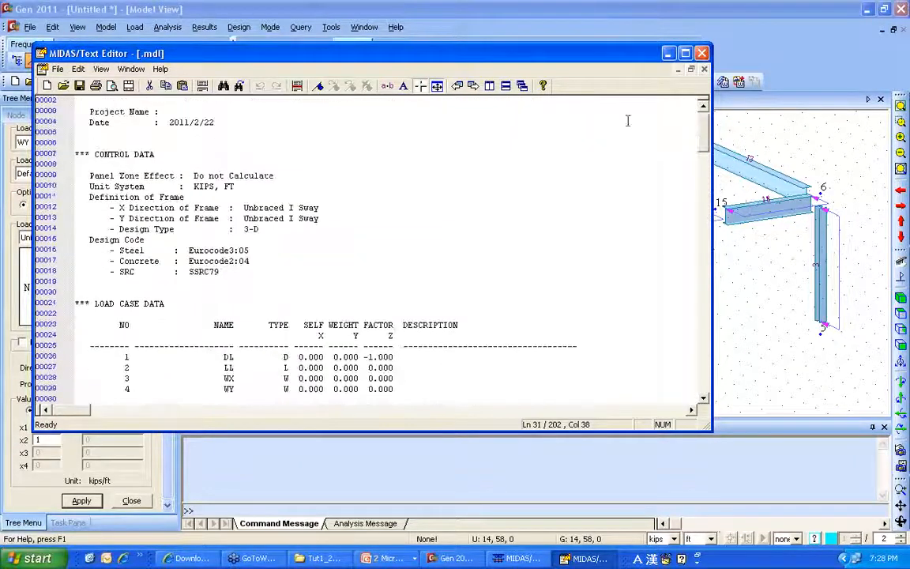
click(701, 53)
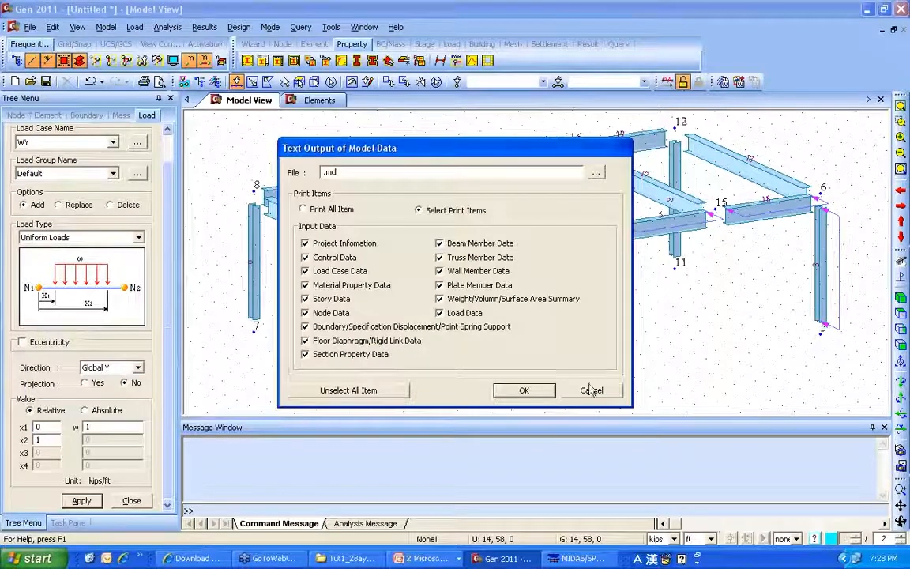
click(591, 390)
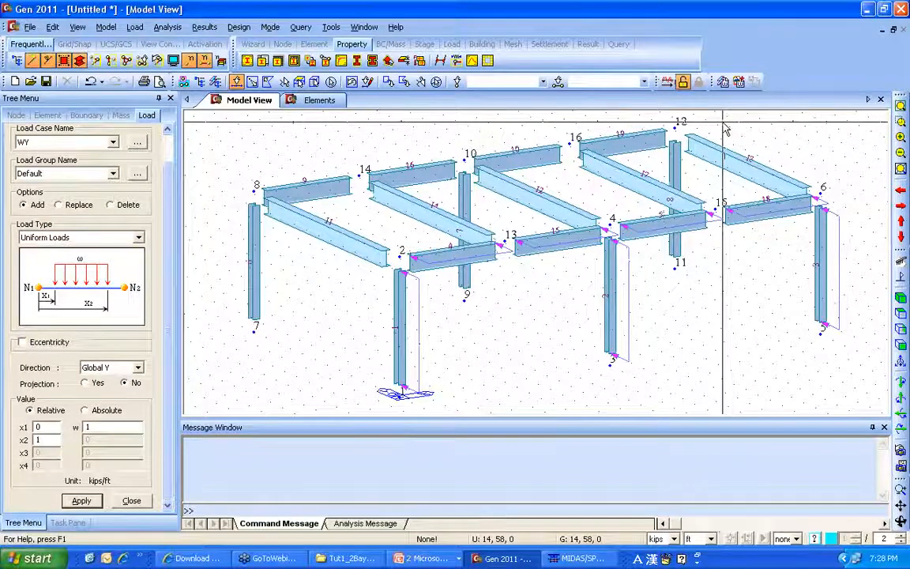
- Run the analysis, saving the model on the Desktop as 3d2bay
click(668, 82)
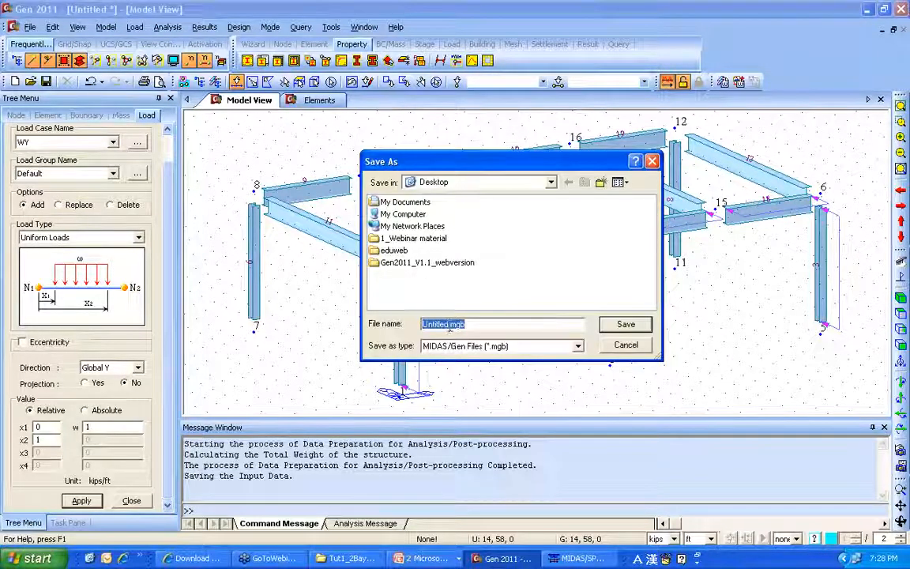
drag(449, 324, 390, 339)
text(3)
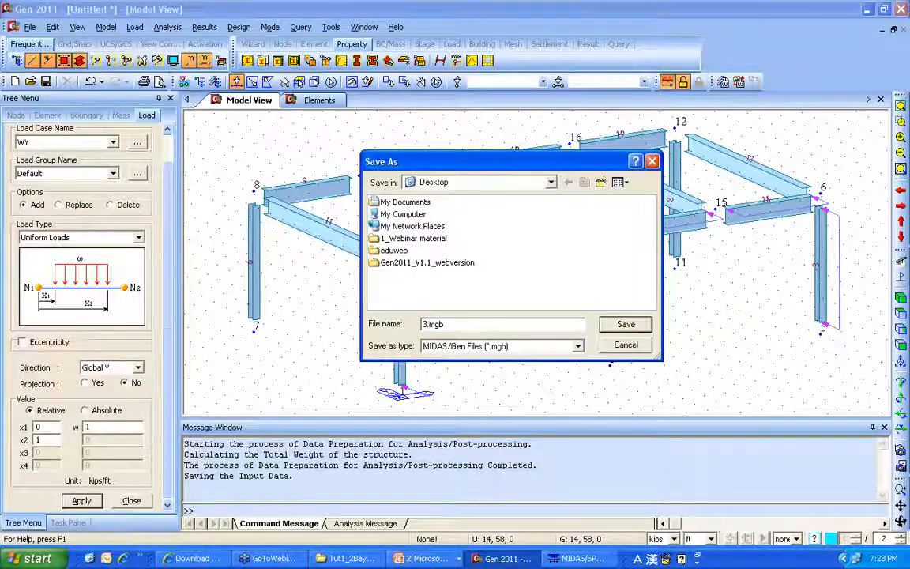
text(d2bay)
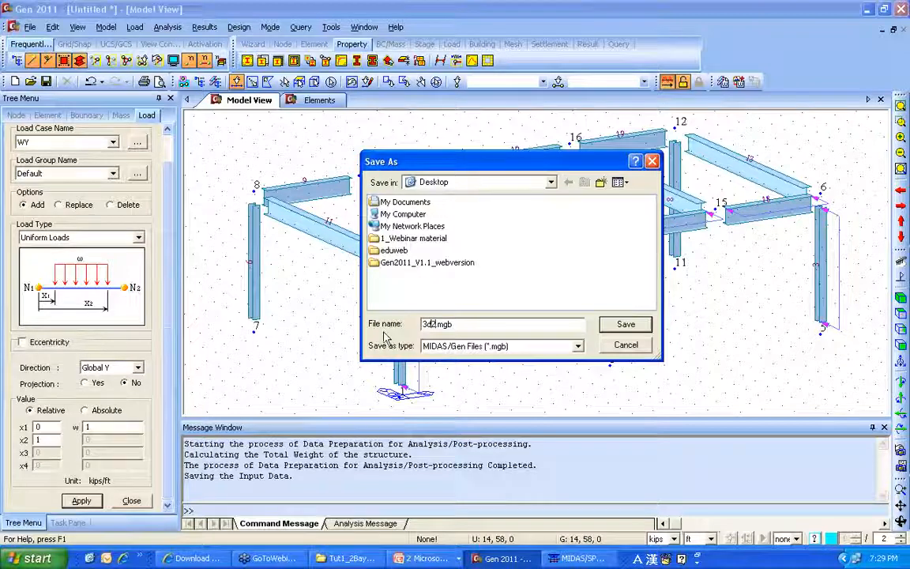
click(605, 325)
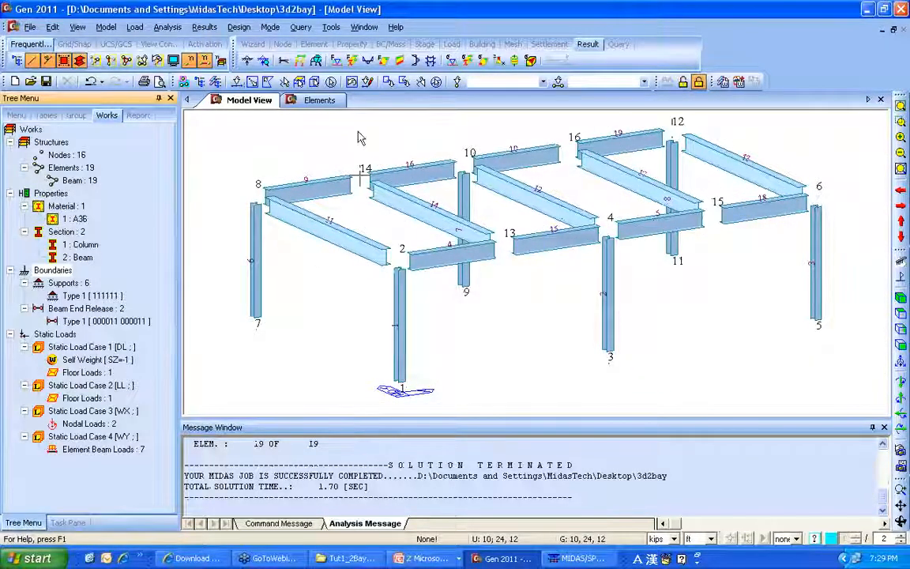
- Open the load combinations definition for the analysed model
click(135, 27)
mouse_move(204, 30)
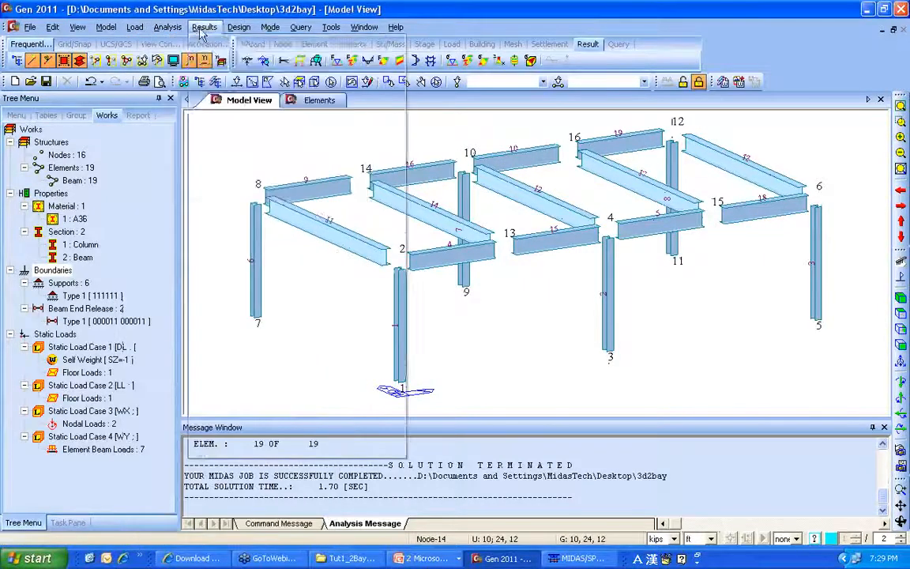
click(214, 50)
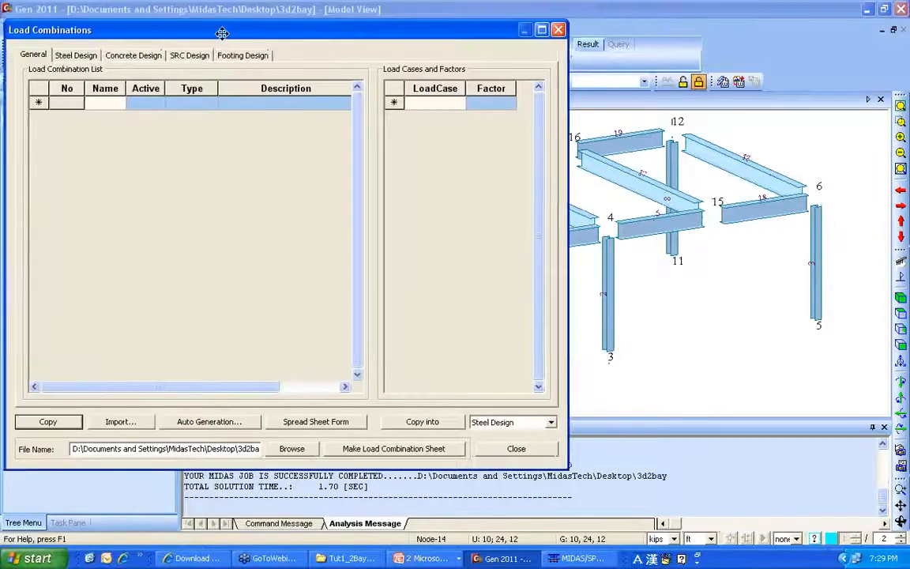
click(203, 26)
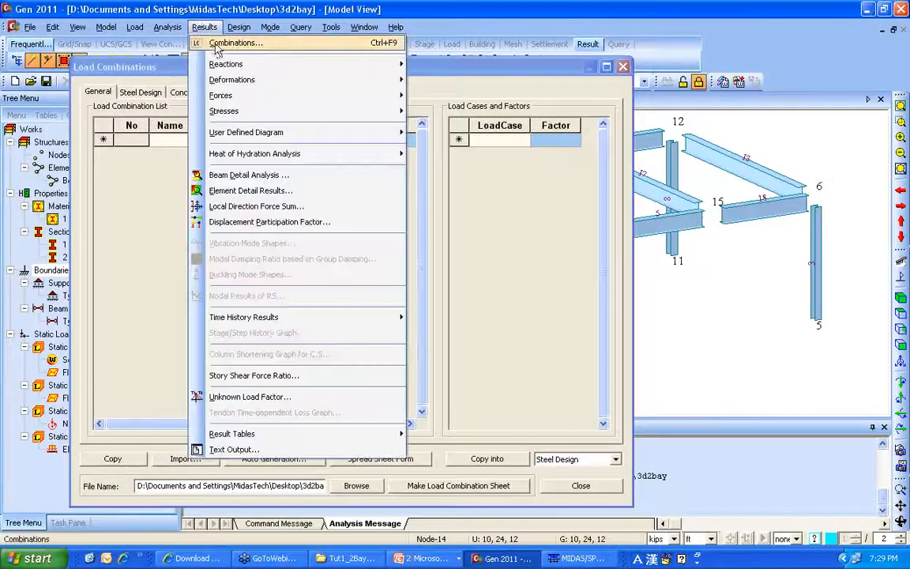
click(213, 50)
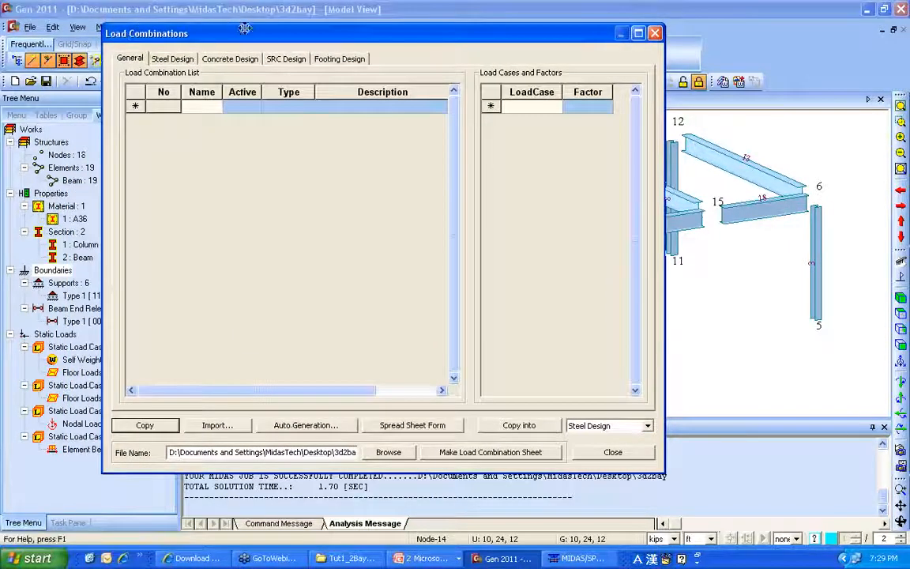
- Look through the load combination lists for steel, concrete, SRC, footing and general use, ending on the steel design list
click(182, 61)
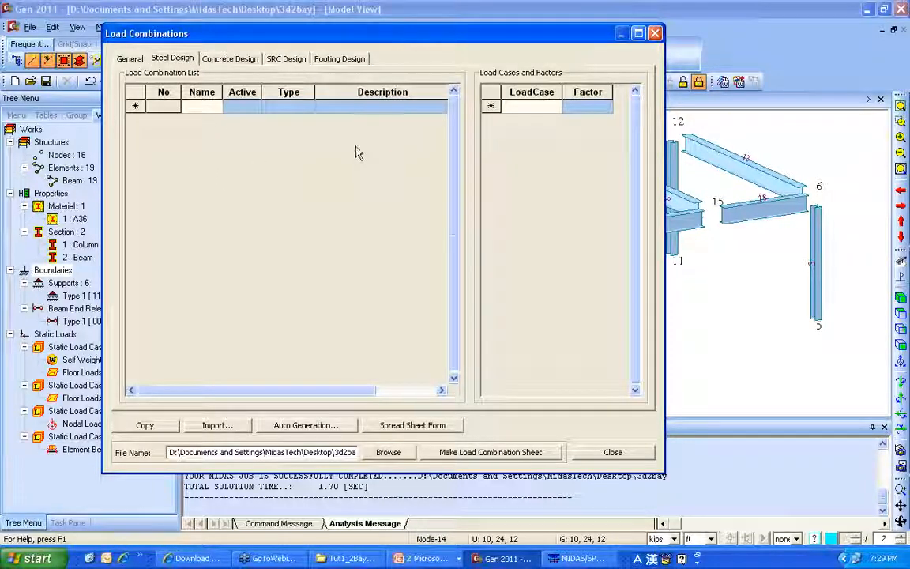
click(232, 59)
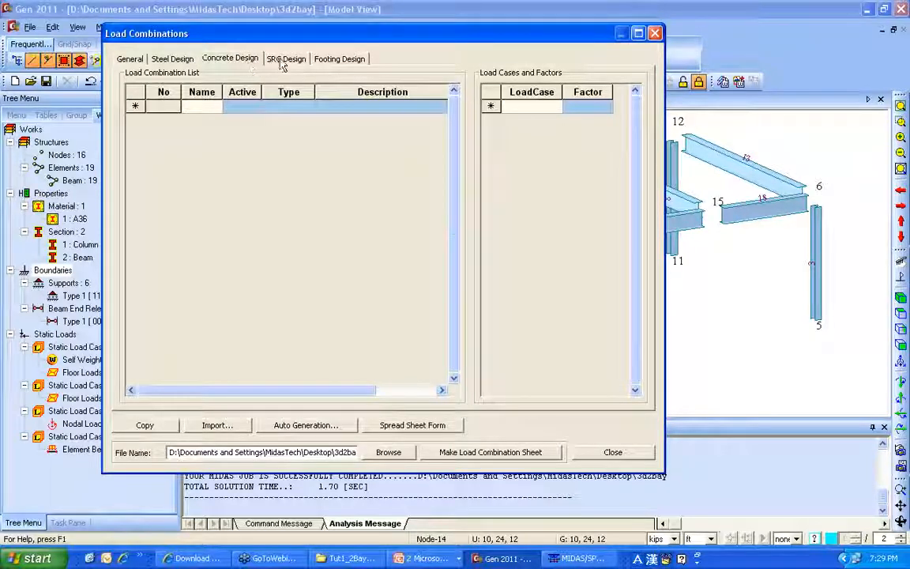
click(282, 63)
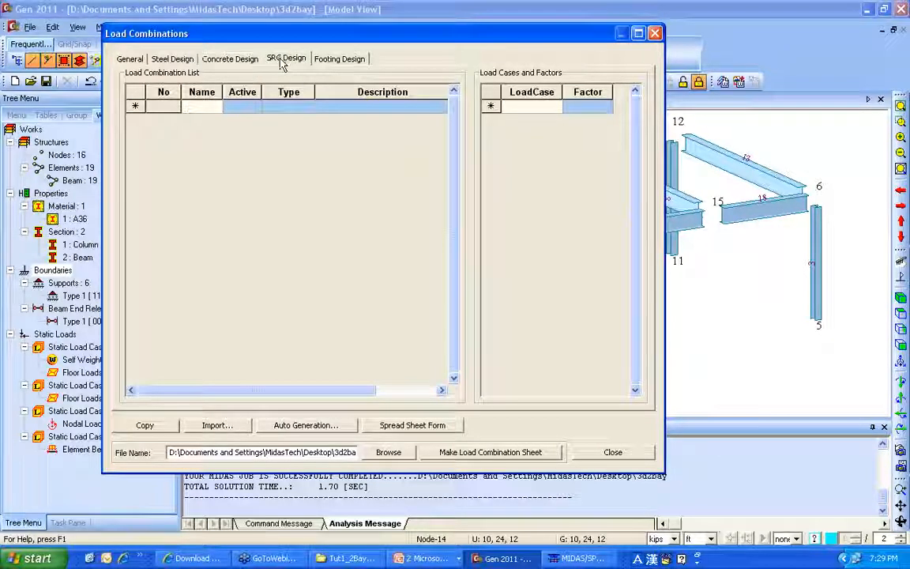
click(338, 62)
click(132, 61)
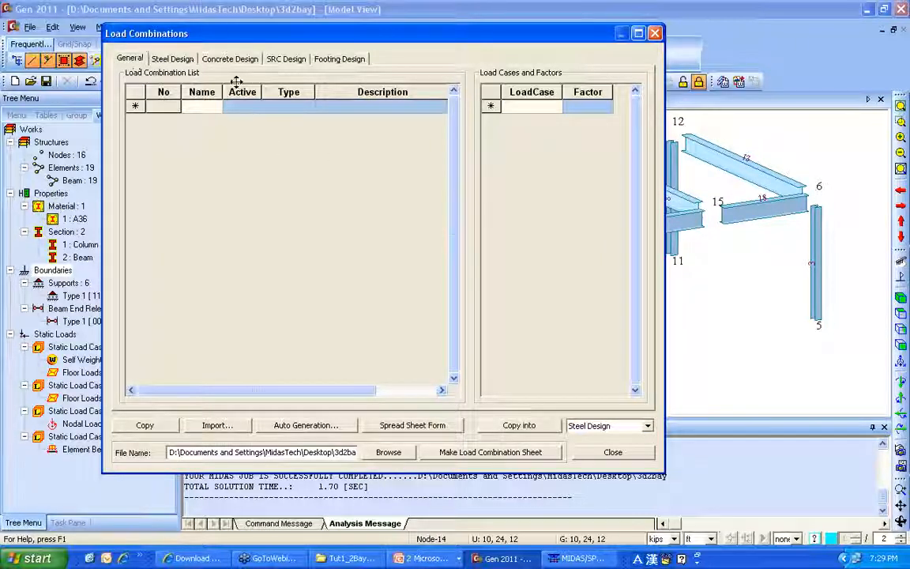
click(169, 60)
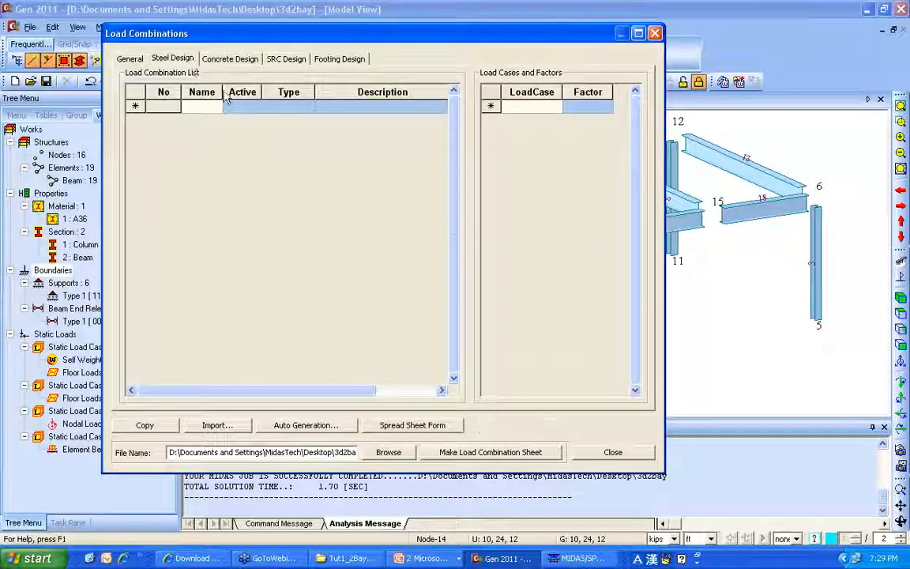
- Auto-generate the steel design load combinations using the Eurocode3:05 design code
click(308, 425)
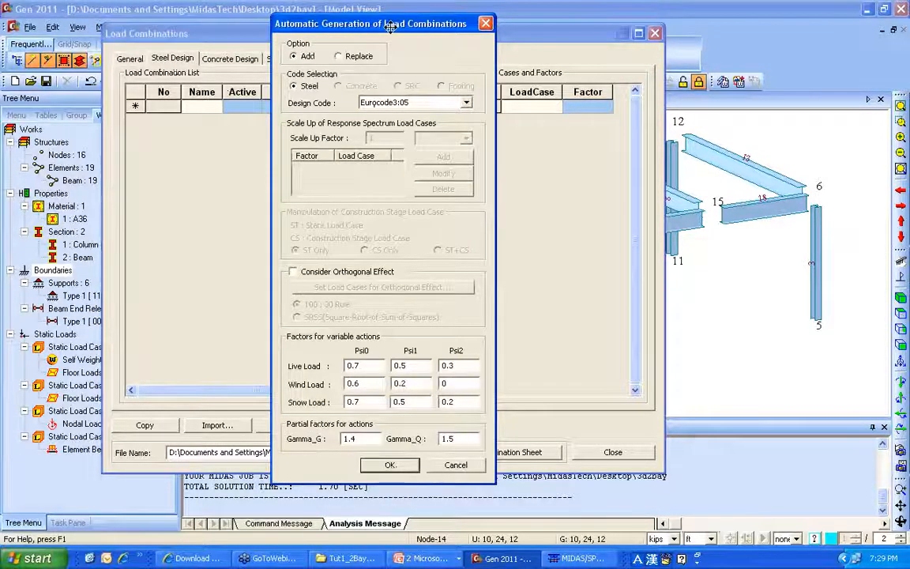
drag(390, 26, 455, 0)
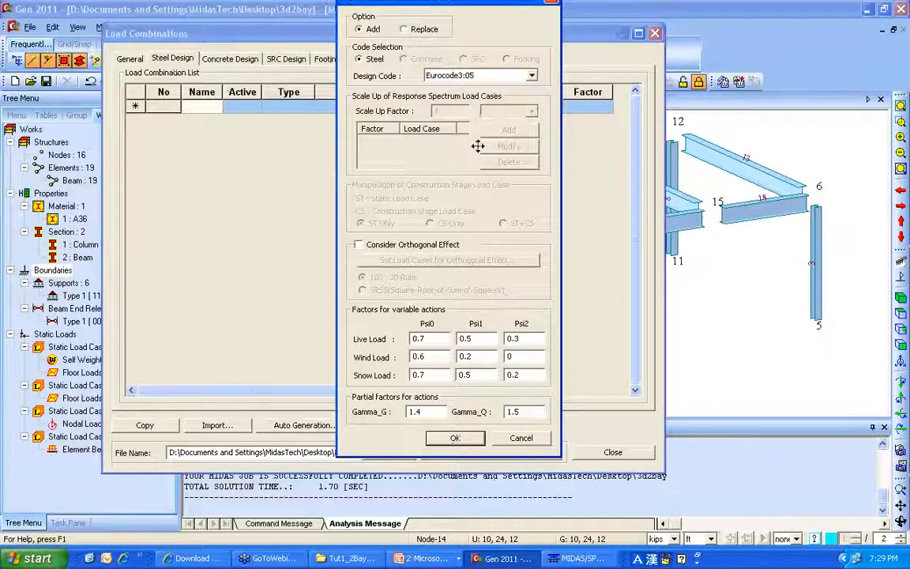
click(486, 76)
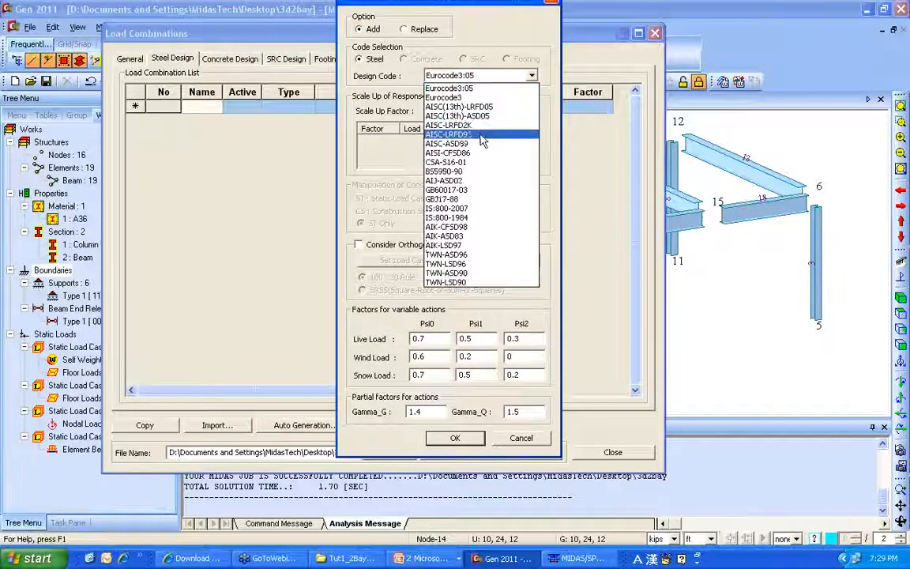
click(480, 89)
click(451, 437)
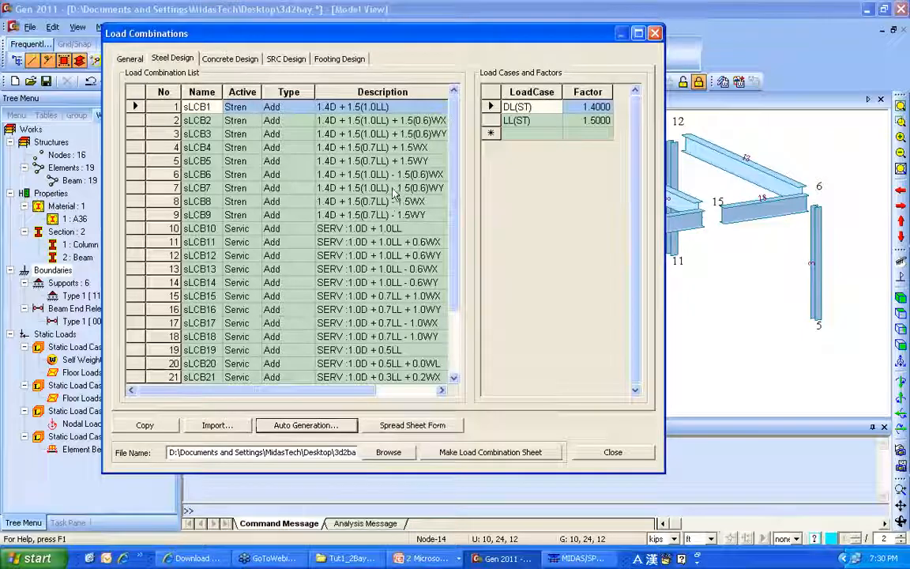
- Examine the load cases and factors of the generated strength combinations with positive and negative wind in X and Y, and close the definition
click(419, 161)
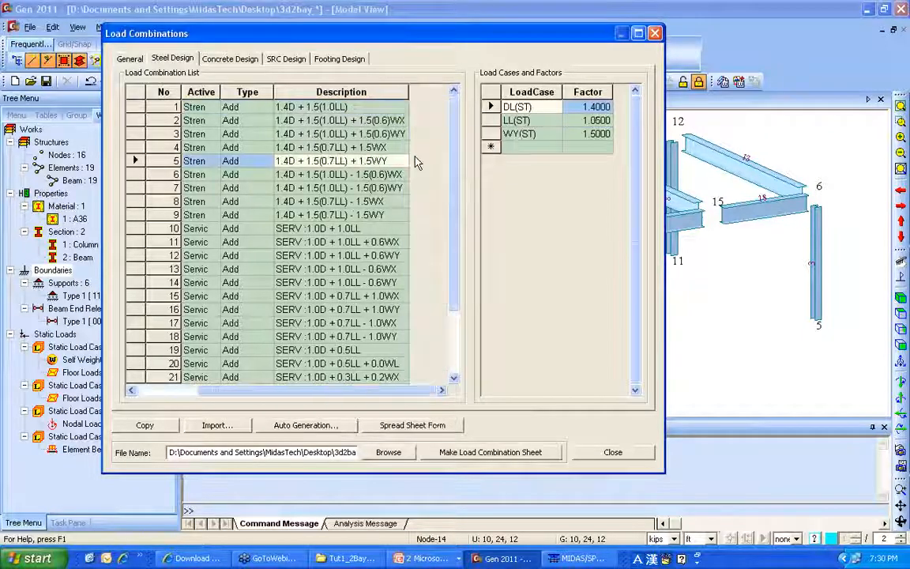
click(378, 203)
click(377, 214)
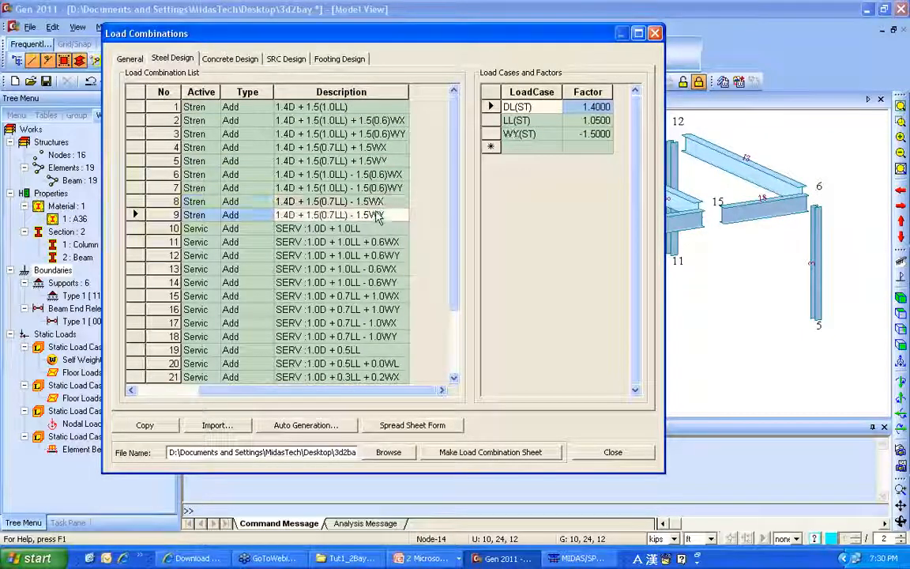
click(376, 202)
click(375, 134)
click(379, 162)
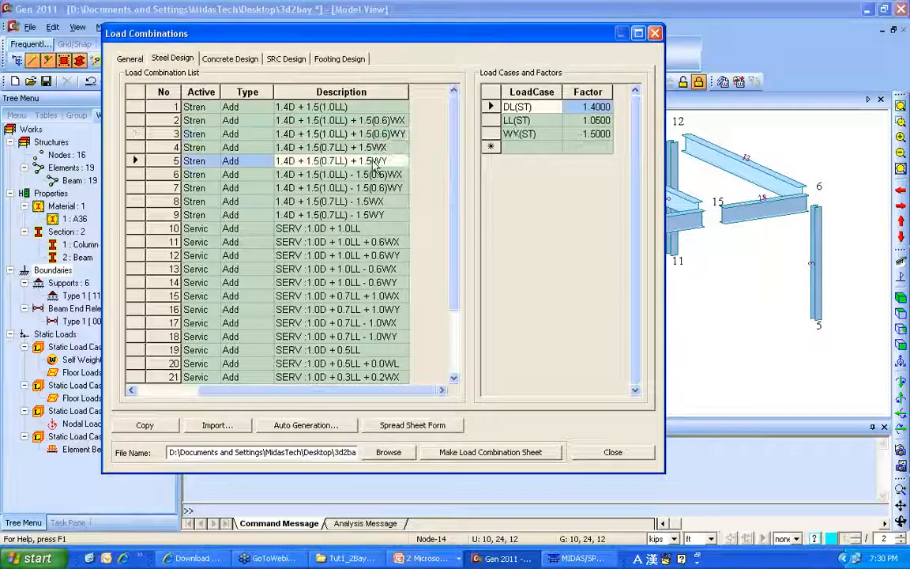
click(377, 202)
click(374, 215)
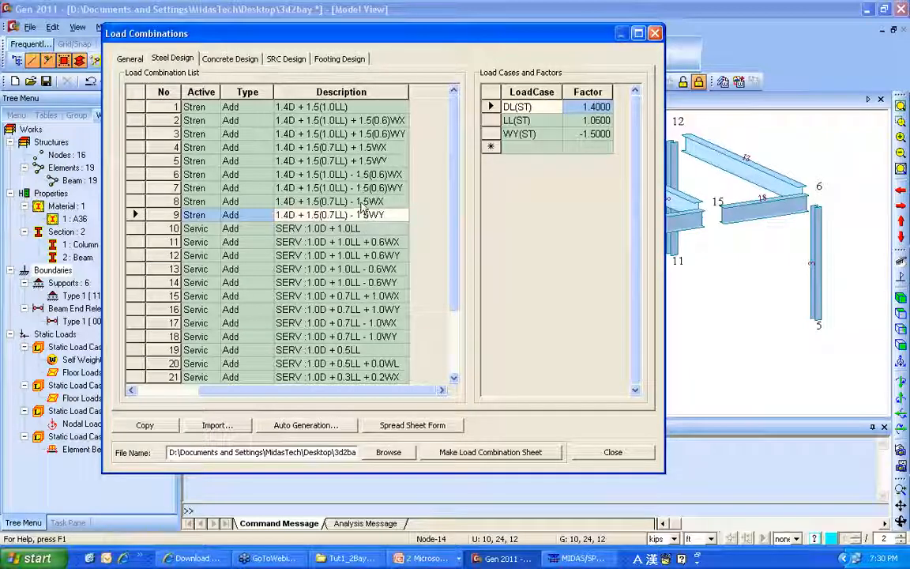
click(326, 187)
click(330, 147)
click(362, 161)
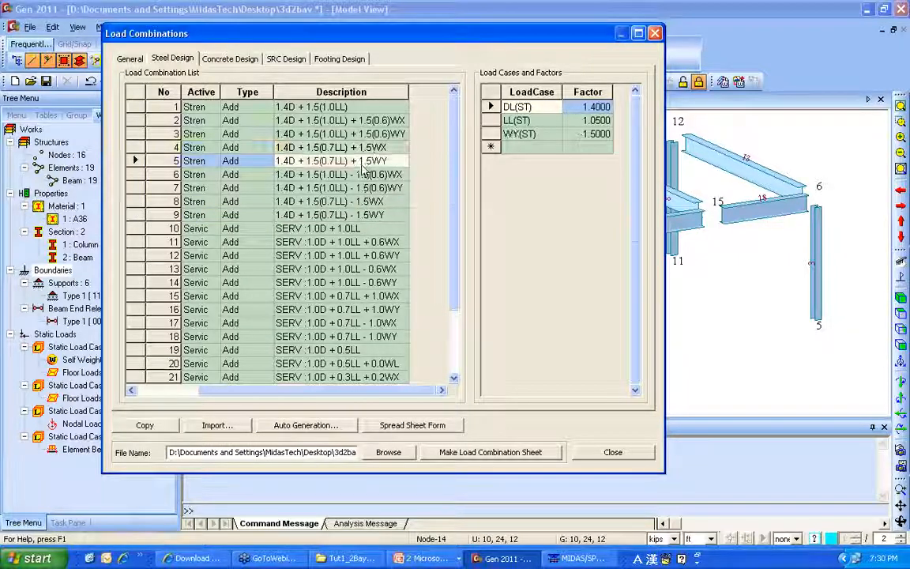
click(331, 188)
click(334, 201)
click(363, 215)
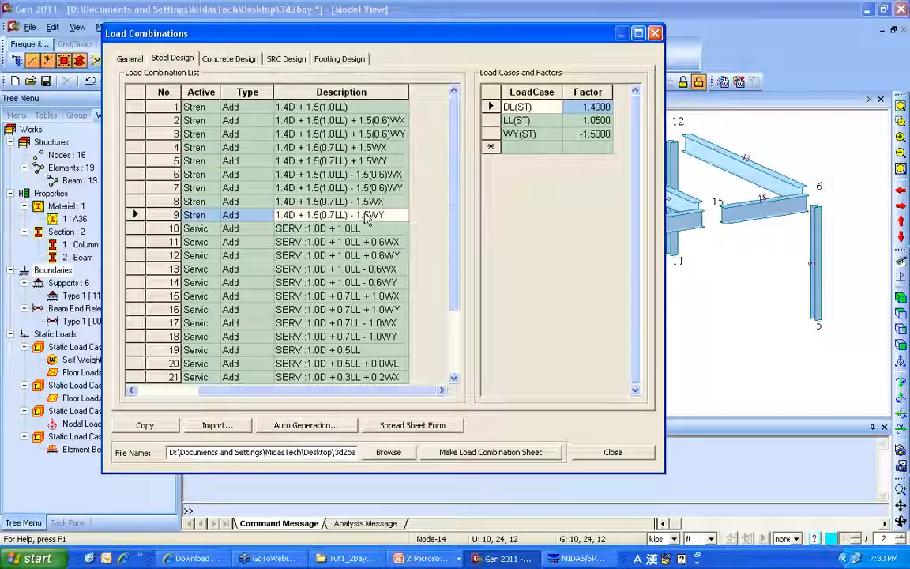
click(613, 452)
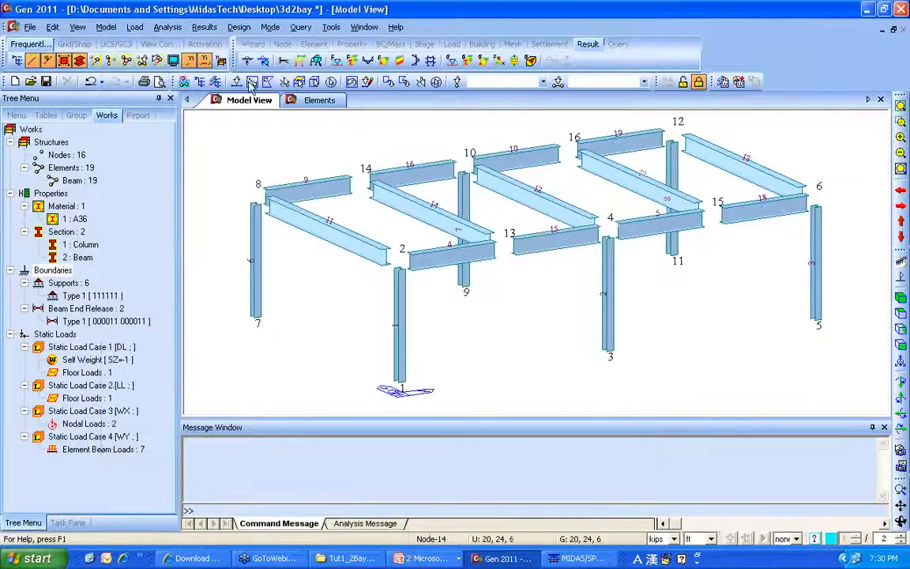
- Hide the element and node numbers and turn off the shrunken display of the frame members
click(204, 63)
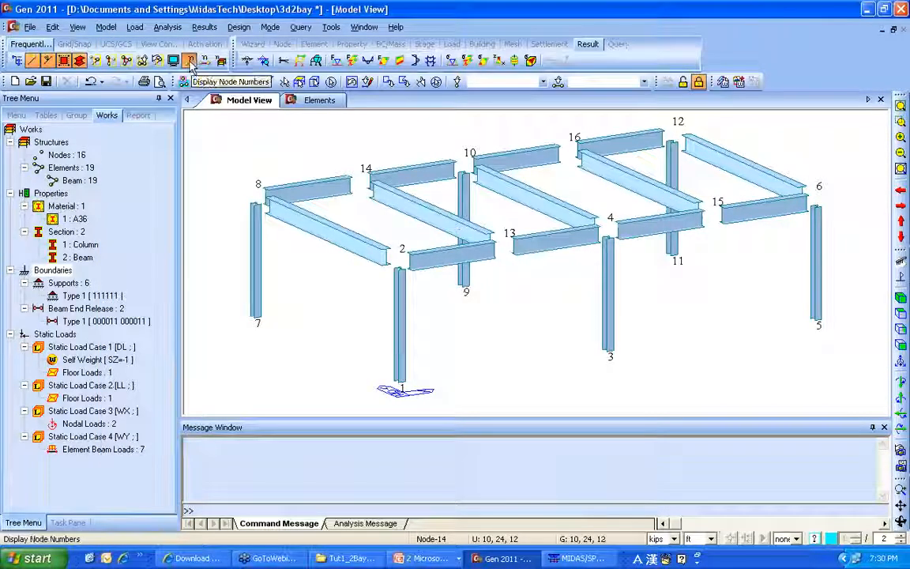
click(190, 63)
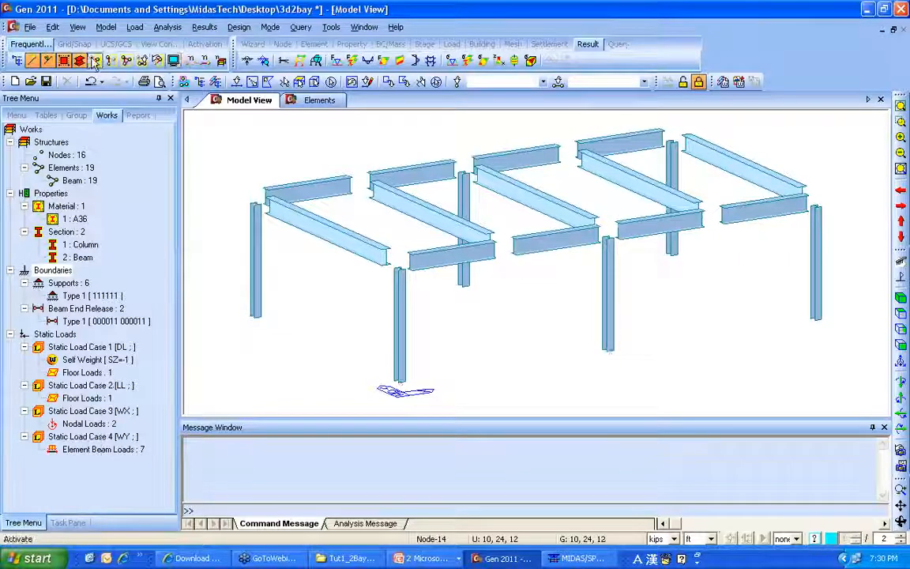
click(64, 63)
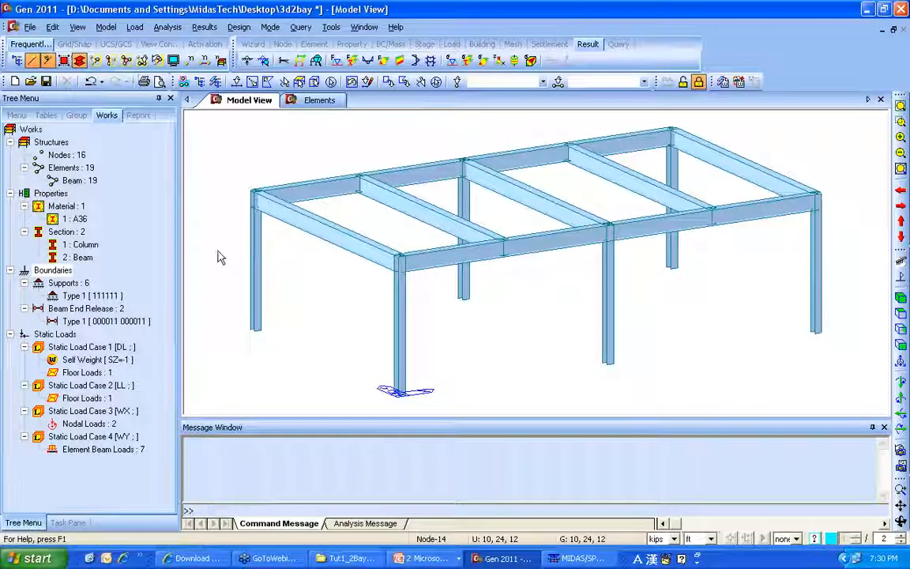
- Display the FXYZ reaction forces for load case DL with values and legend, and view the supports from several angles
right_click(232, 138)
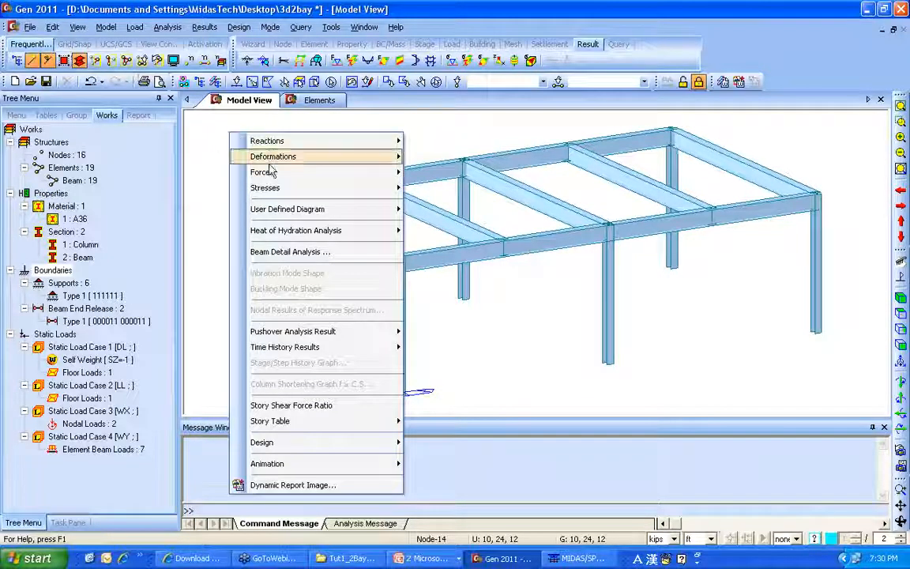
mouse_move(300, 145)
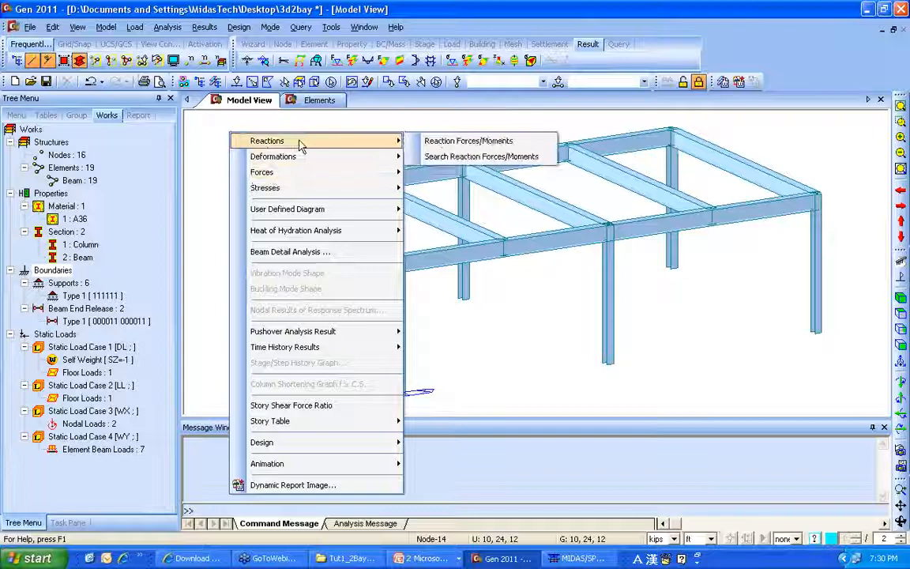
click(492, 143)
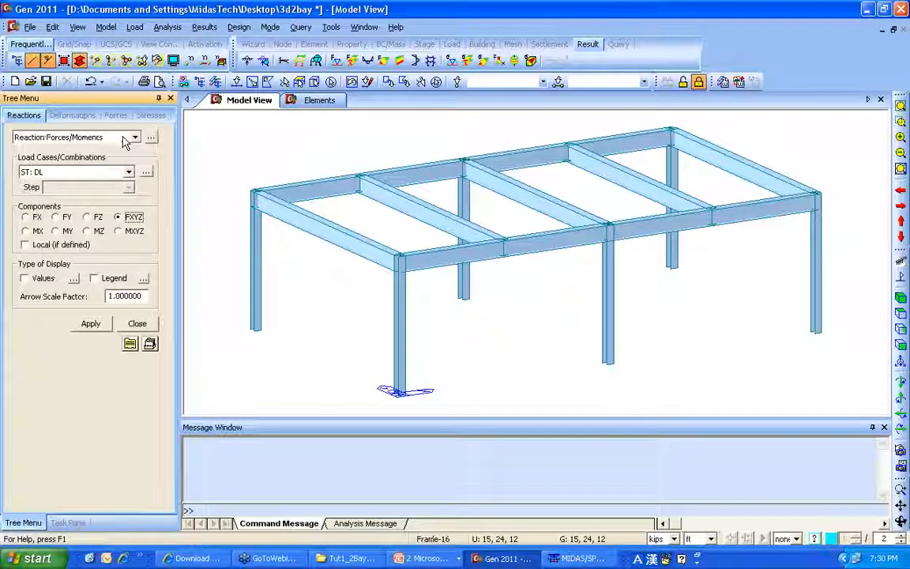
click(25, 278)
click(94, 278)
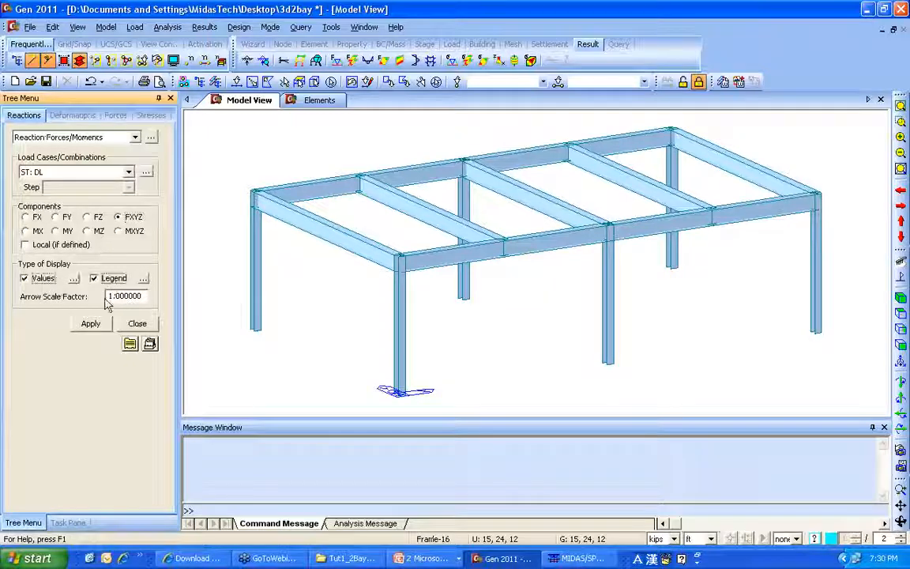
click(91, 324)
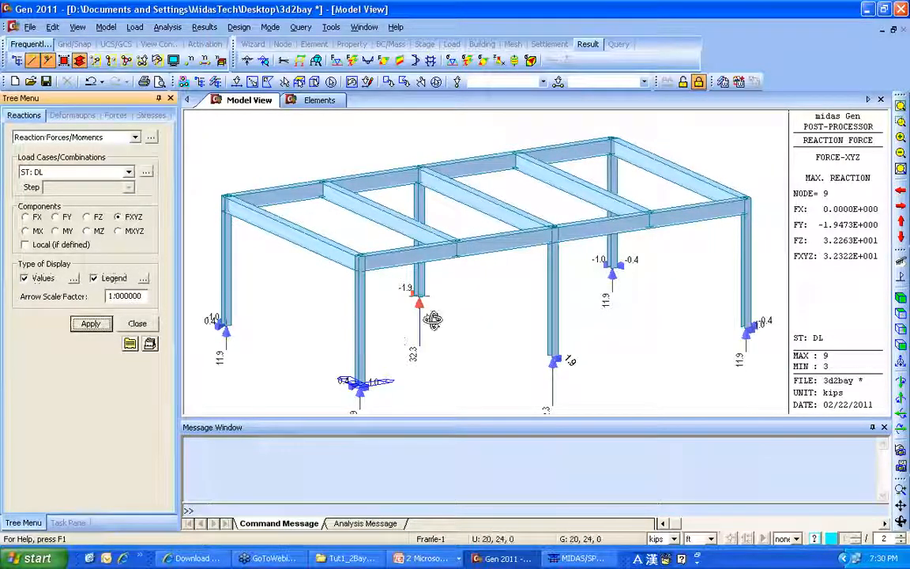
ctrl+middle_drag(433, 319, 417, 340)
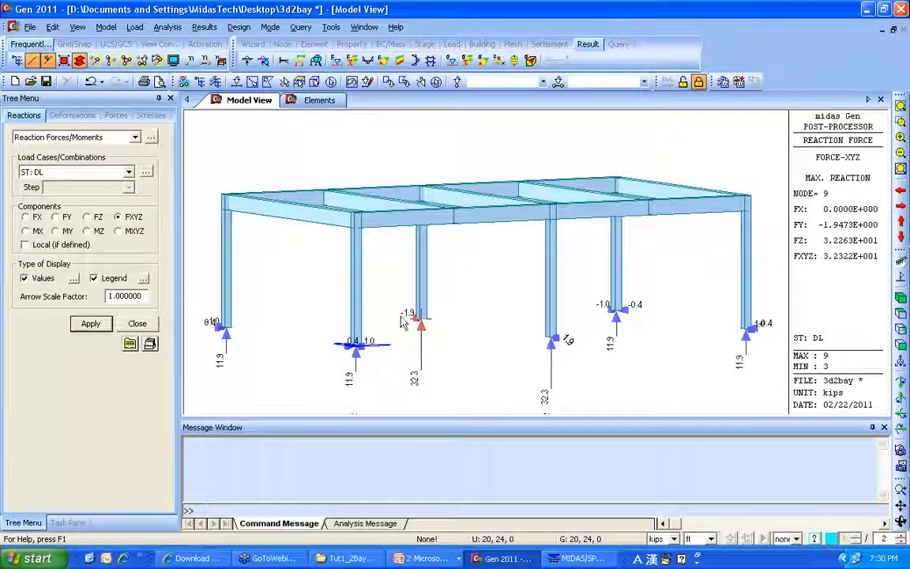
ctrl+middle_drag(412, 256, 451, 294)
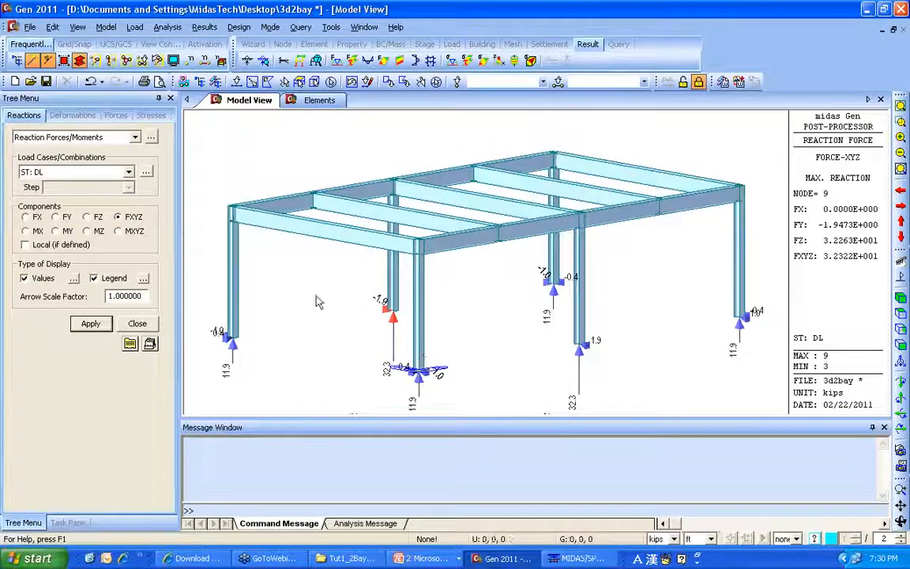
- Set the nodal output value font to size 10 with a red foreground colour in the display options
click(159, 43)
click(111, 61)
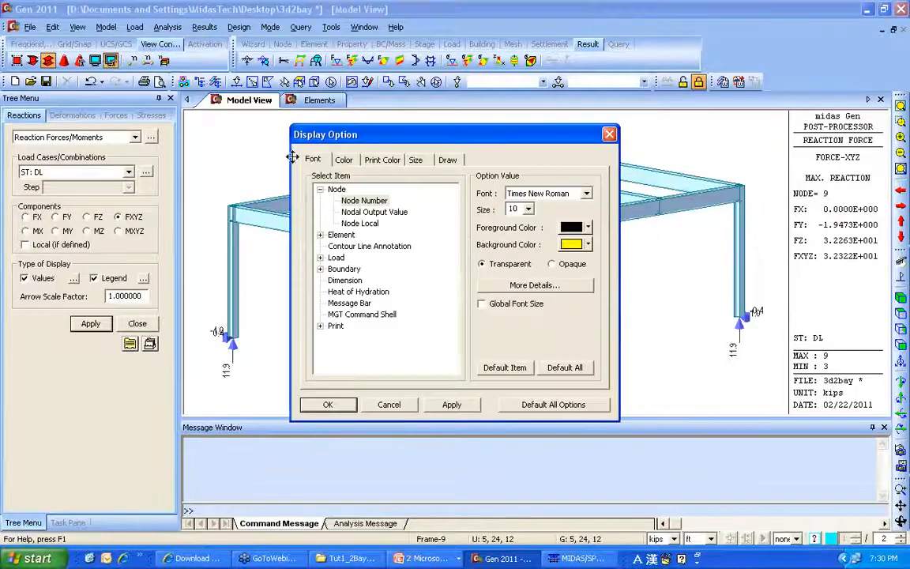
click(374, 212)
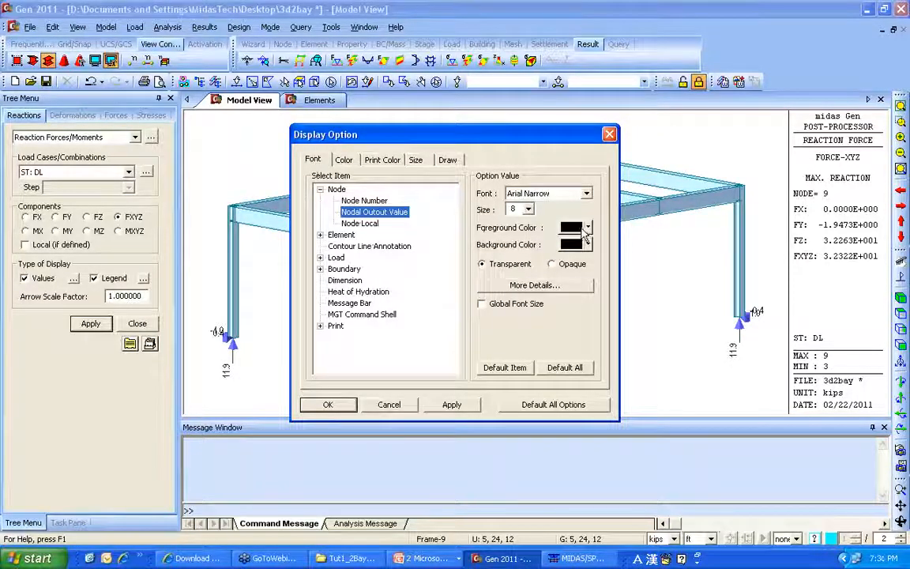
click(528, 209)
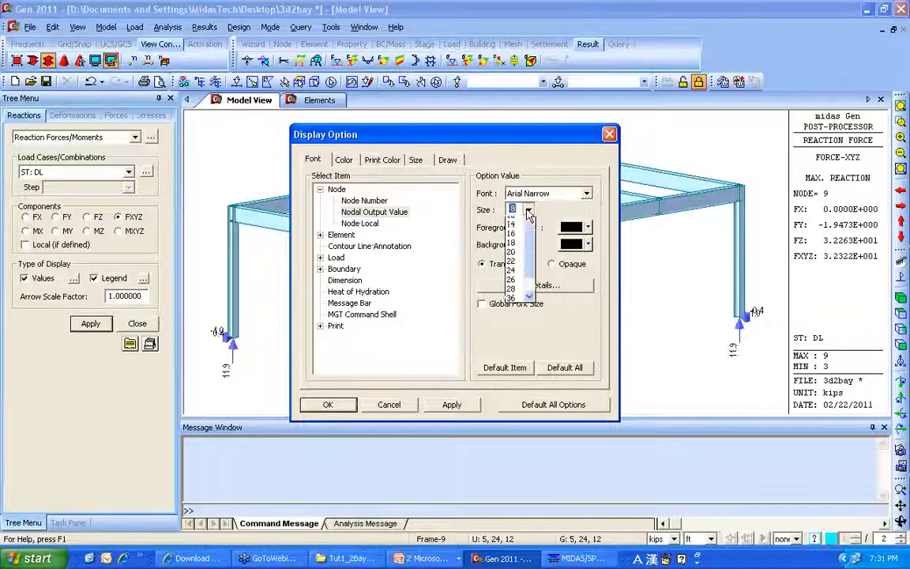
click(519, 244)
click(574, 230)
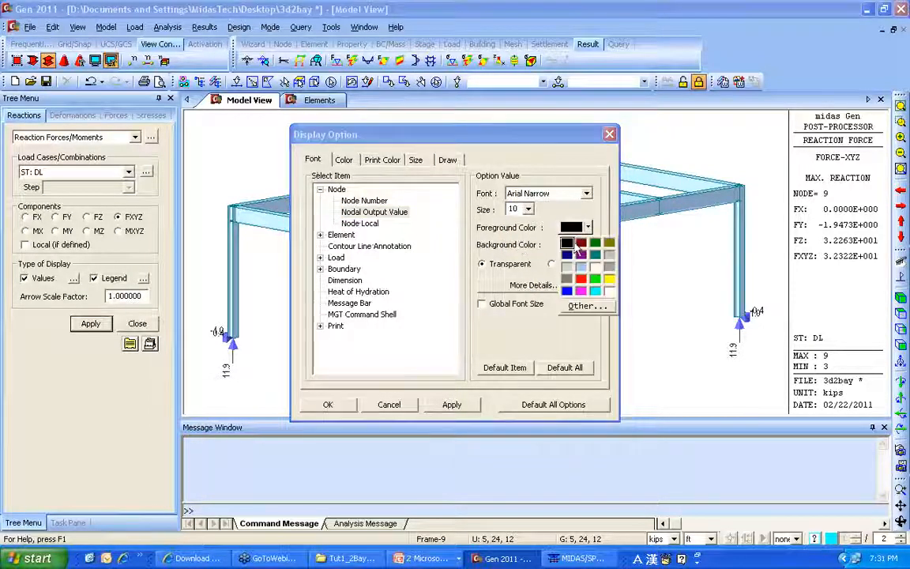
click(580, 242)
click(574, 229)
click(580, 280)
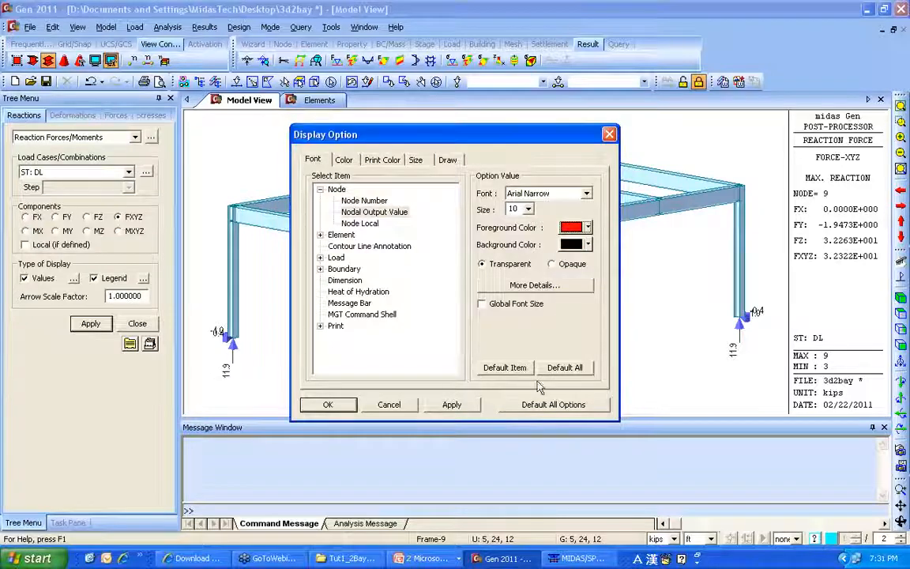
click(444, 406)
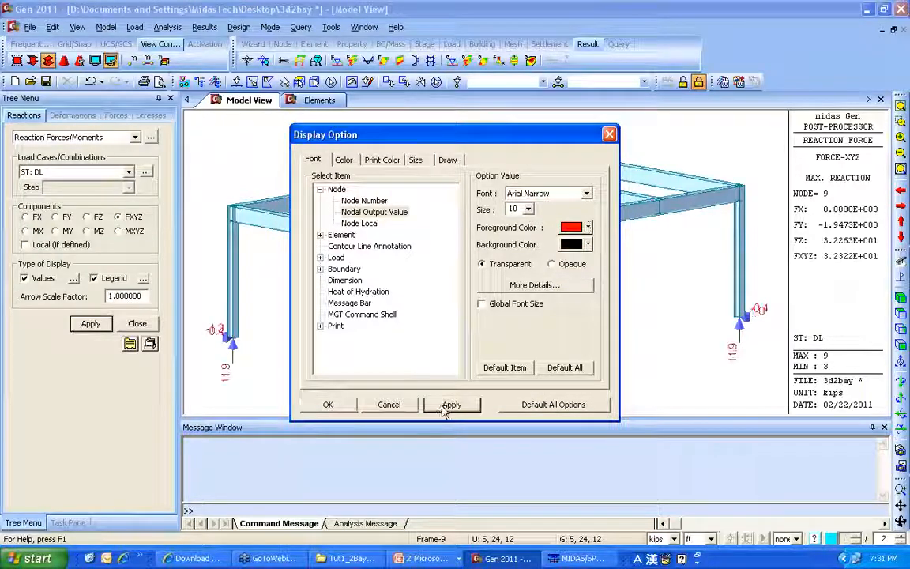
click(330, 406)
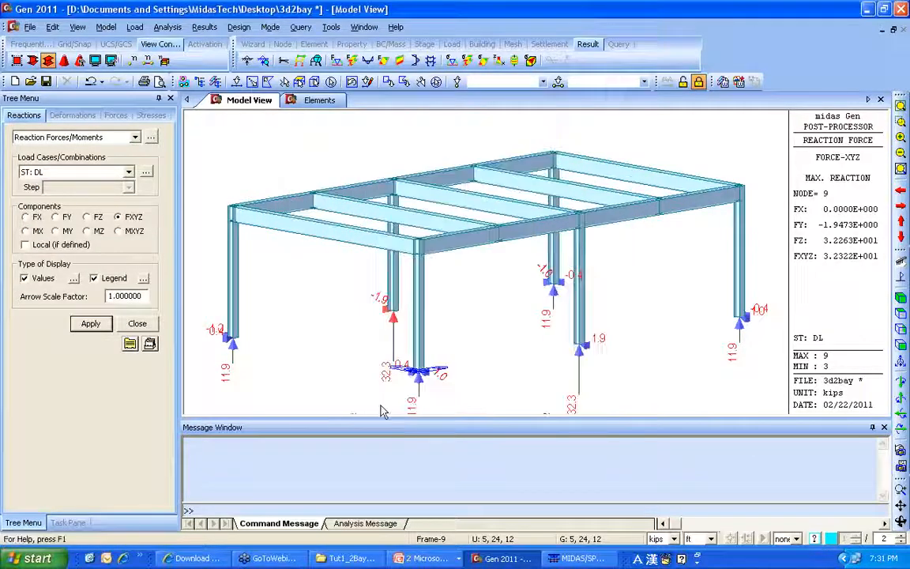
- Set the nodal output value font to size 9 with a black foreground colour in the display options
click(110, 60)
click(575, 227)
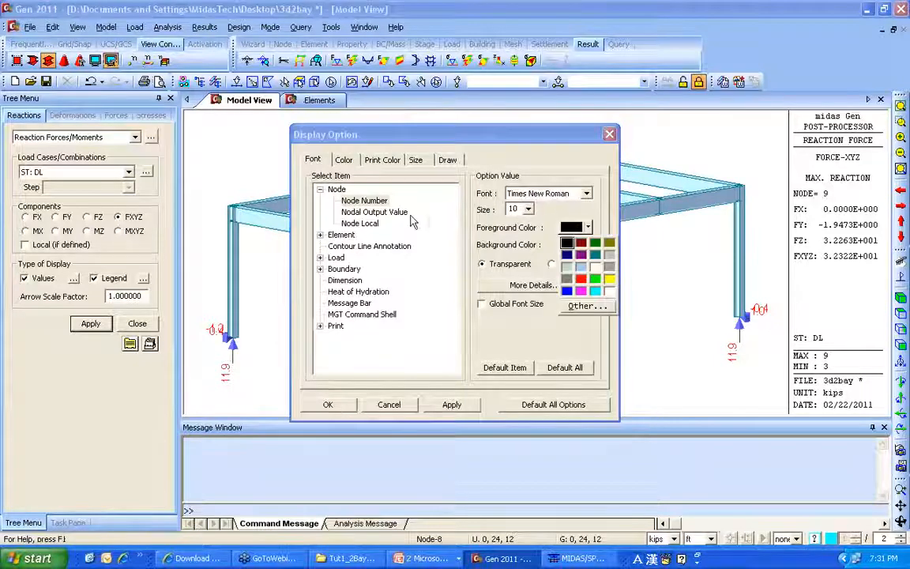
click(374, 212)
click(528, 209)
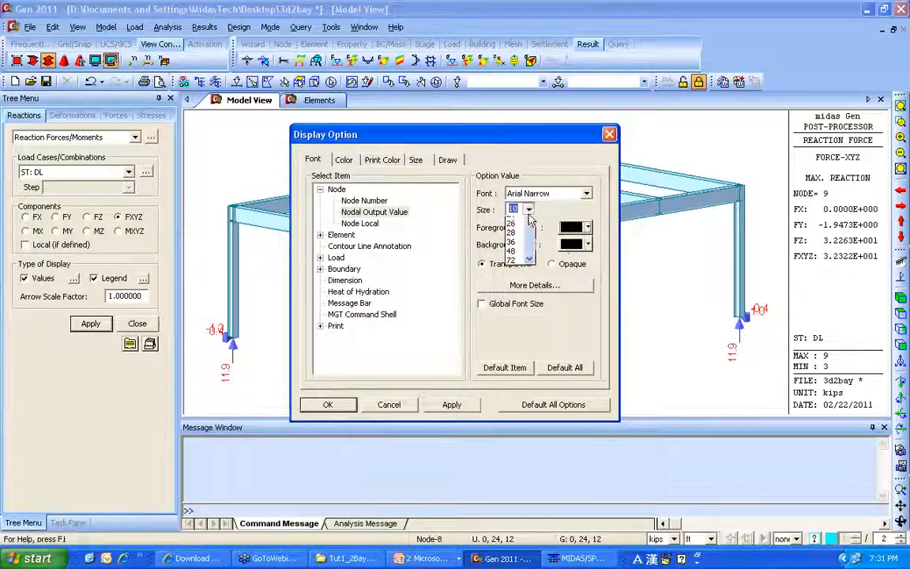
click(529, 221)
click(514, 221)
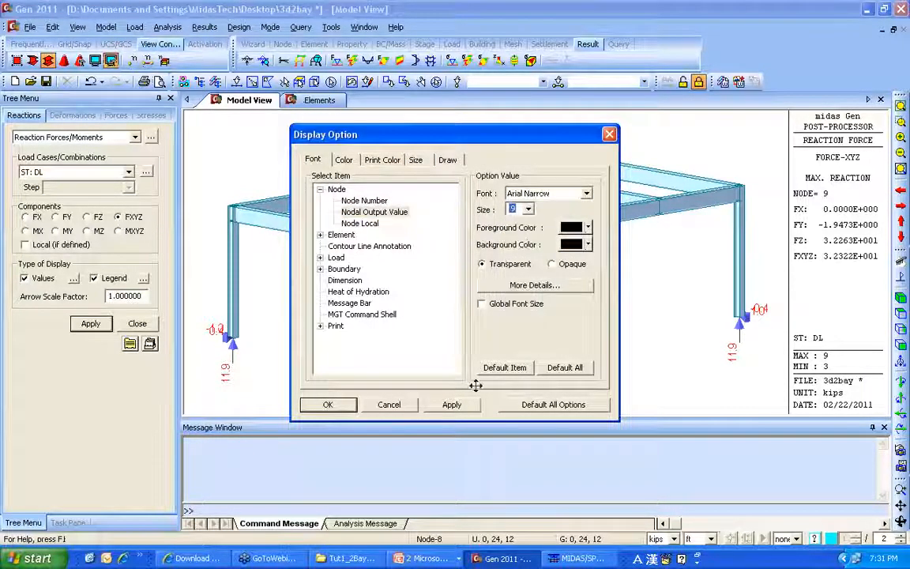
click(329, 406)
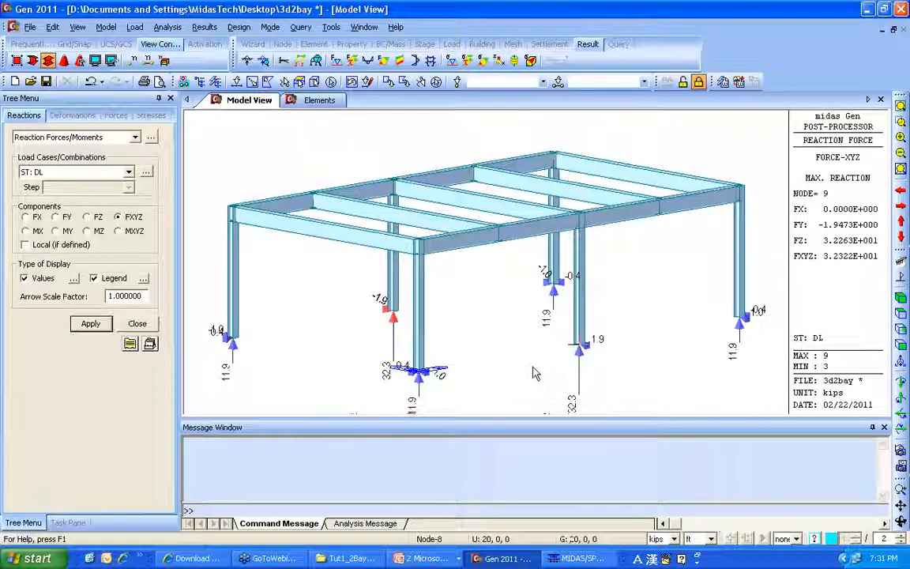
- Search the reaction forces and moments for load case DL at node 1, the base of the front corner column
click(134, 137)
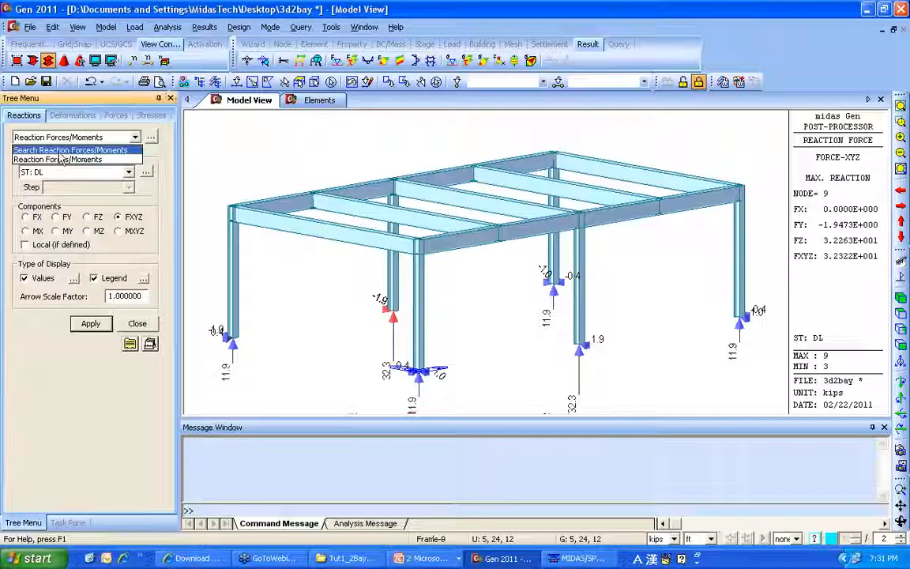
click(86, 149)
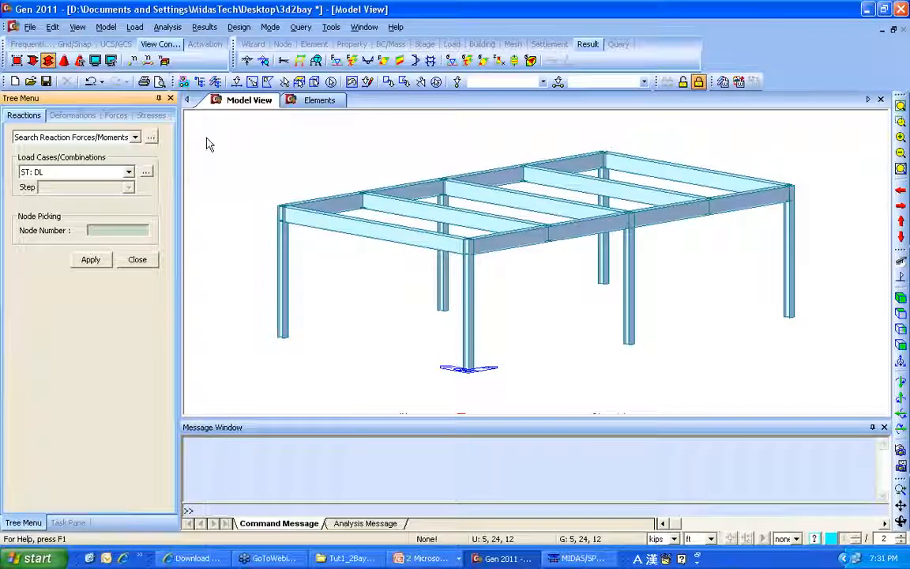
click(473, 369)
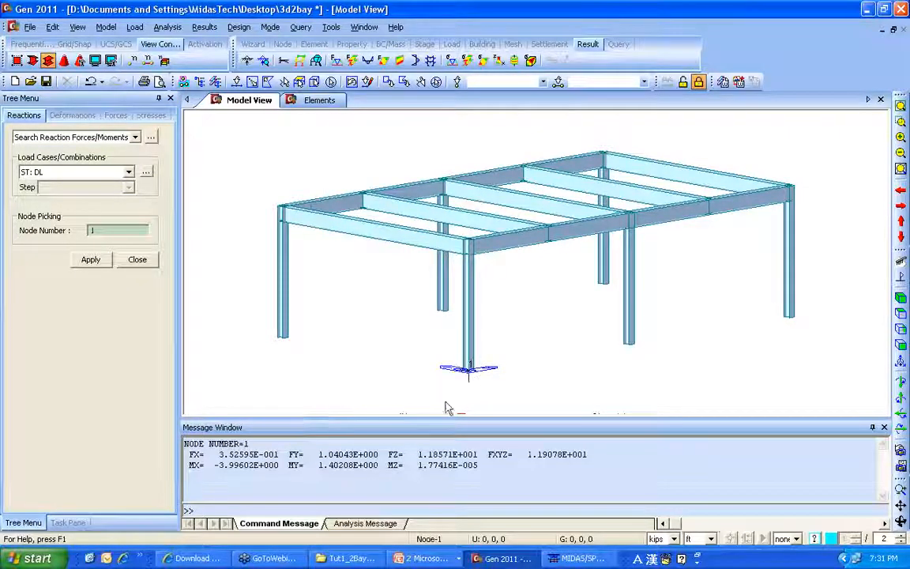
- Open the reaction result table for nodes 1to16 with only load case DL activated
drag(184, 442, 500, 466)
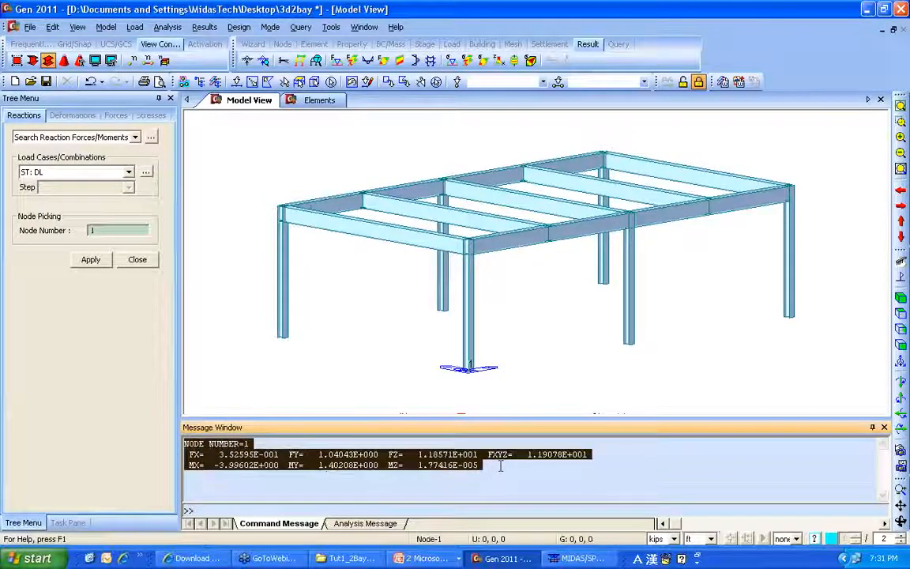
click(188, 456)
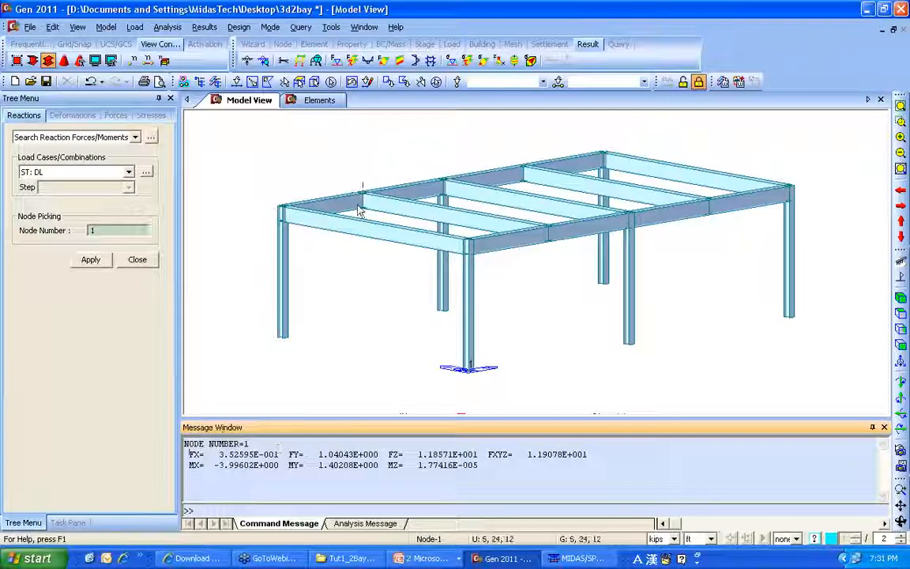
click(204, 27)
mouse_move(270, 440)
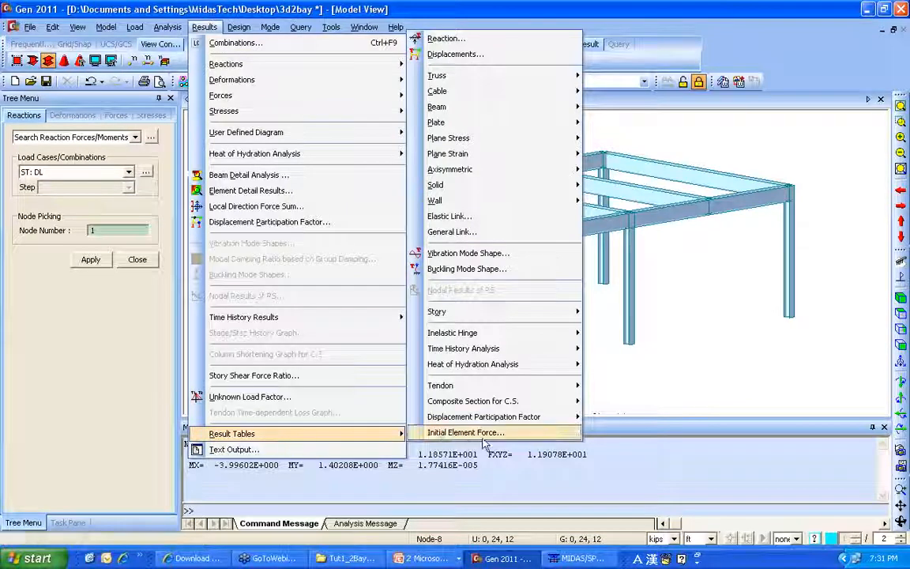
click(477, 41)
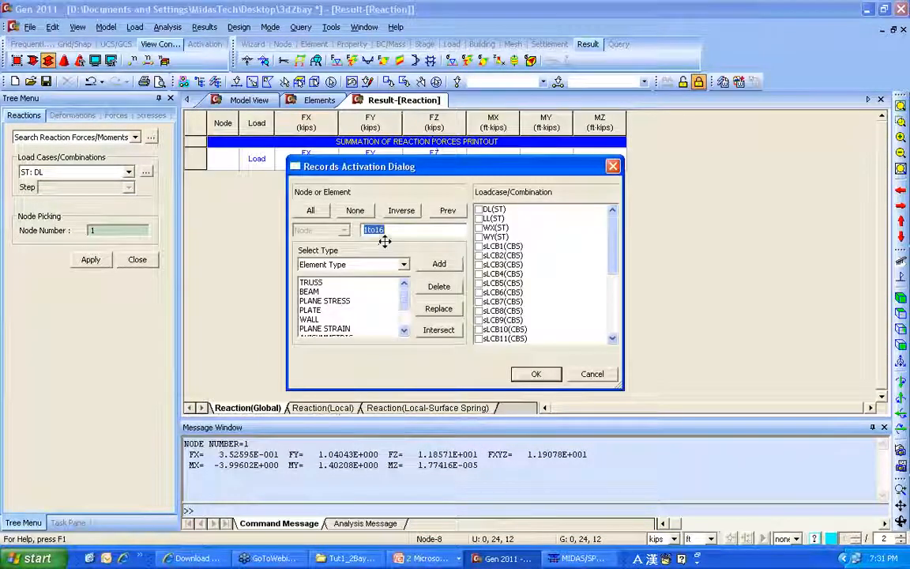
click(478, 209)
click(534, 373)
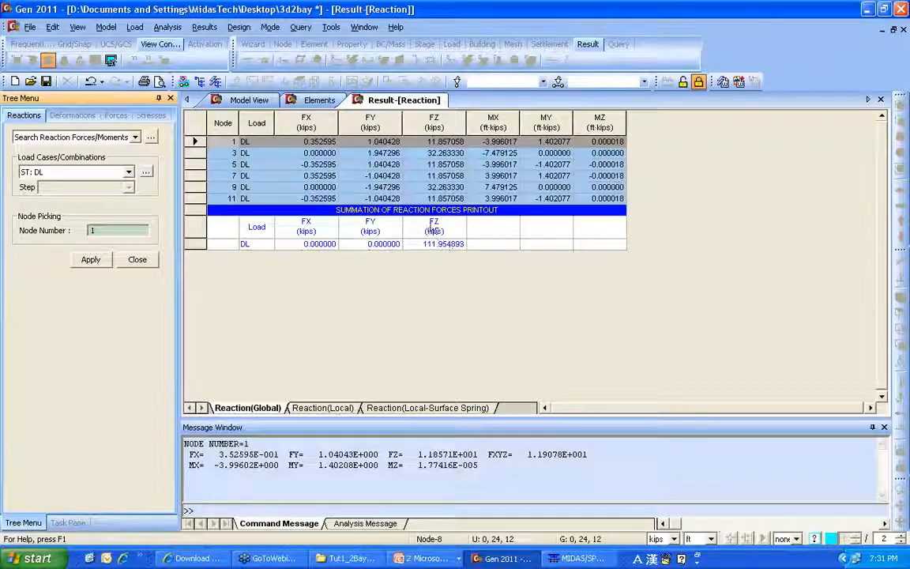
- Copy the FX, FY and FZ reactions of all supports into a blank Excel workbook at cell G6, and close it without saving
drag(313, 146, 414, 203)
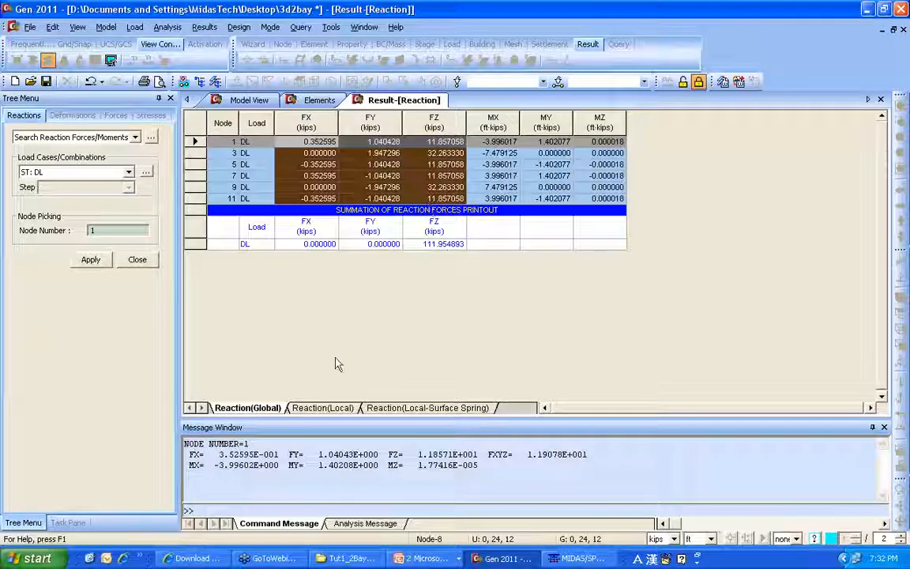
click(31, 557)
click(79, 446)
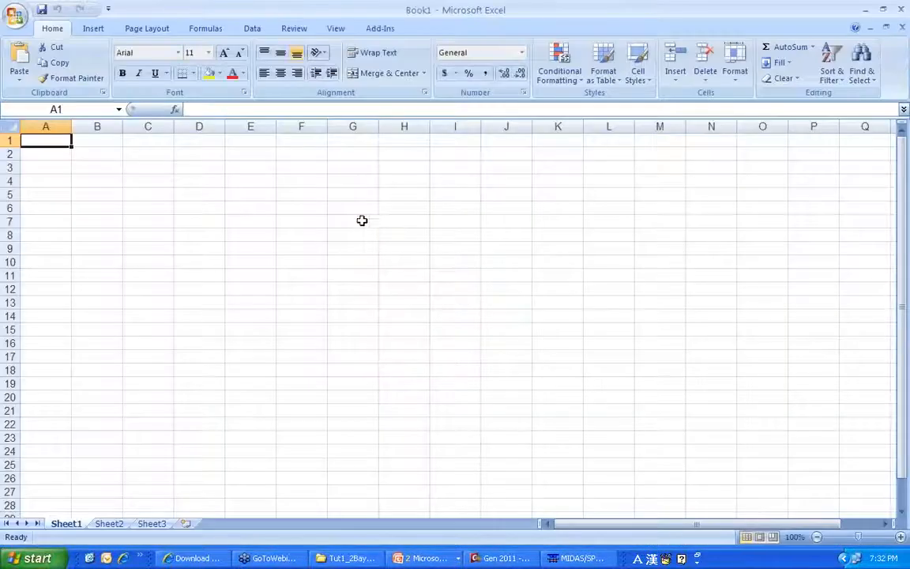
click(348, 205)
text(0.352595	1.040428	11.85706 0	1.947296	32.26333 -0.3526	1.040428	11.85706 0.352595	-1.04043	11.85706 0	-1.9473	32.26333 -0.3526	-1.04043	11.85706)
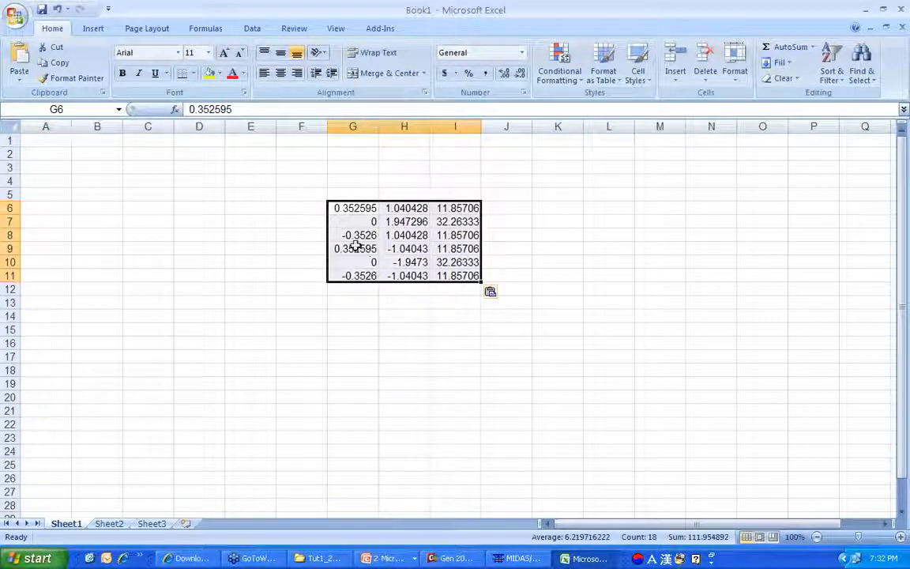
click(900, 10)
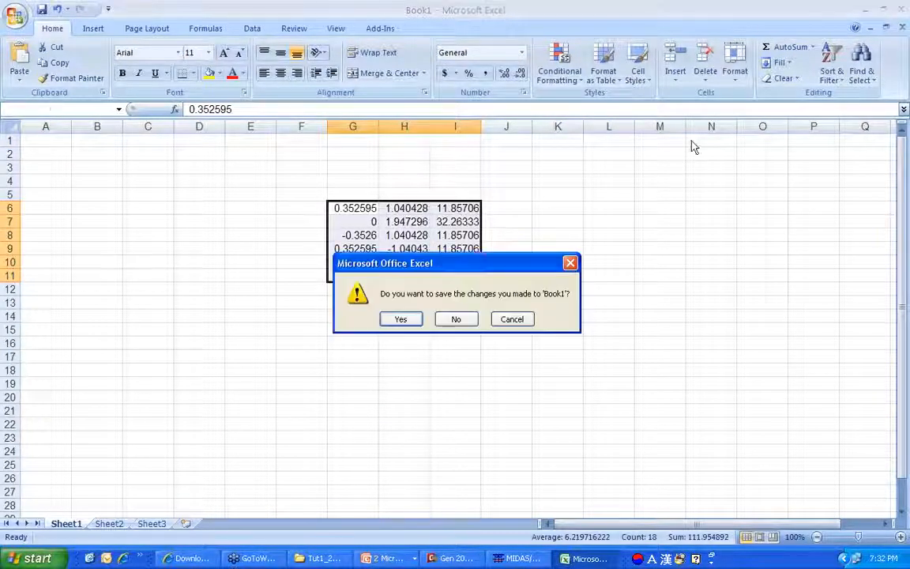
click(456, 318)
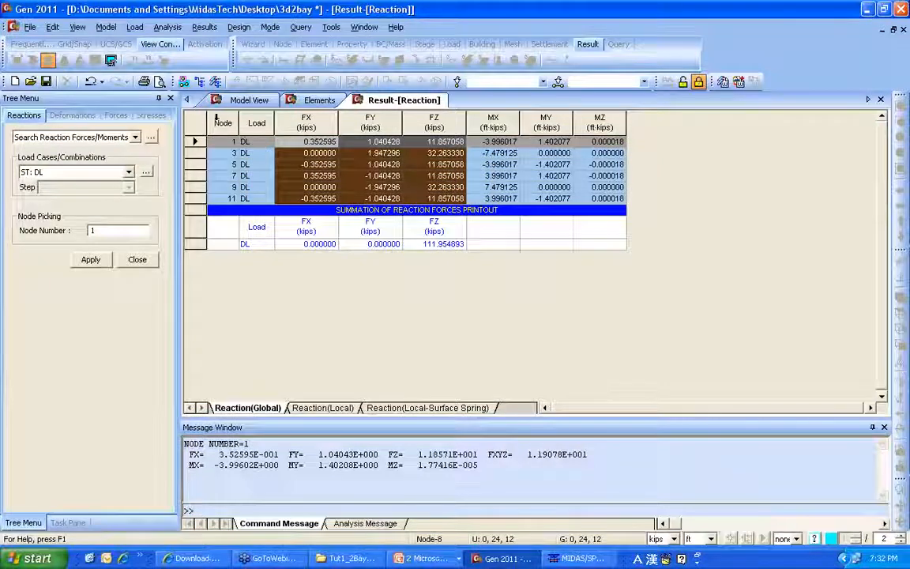
- Plot the FX and FY reaction columns against node number as a simple line plot, after previewing other graph types
drag(222, 123, 371, 124)
right_click(378, 124)
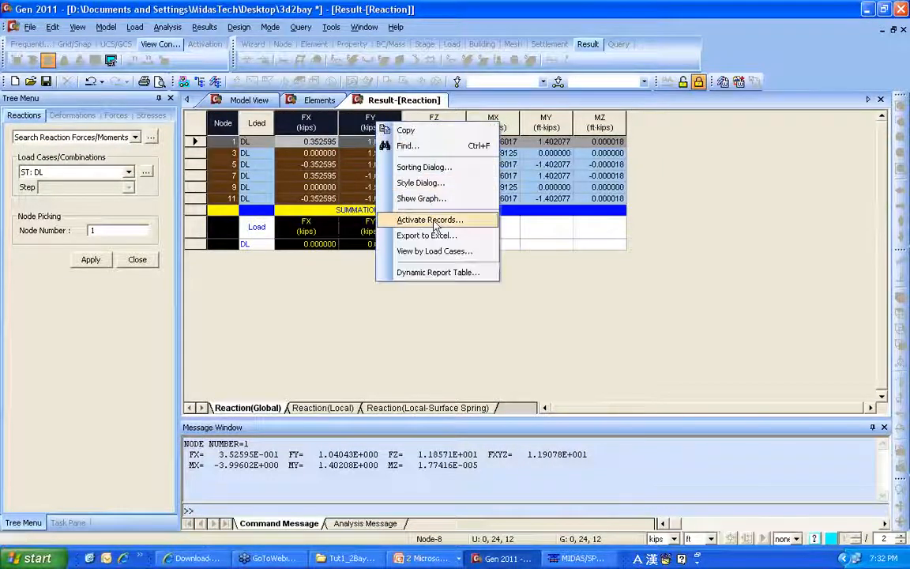
click(418, 199)
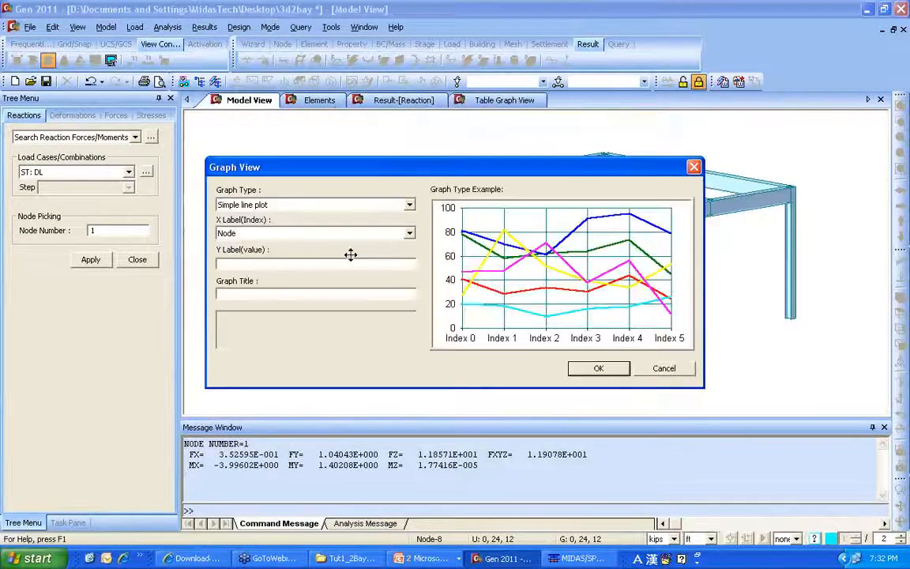
click(359, 204)
click(366, 214)
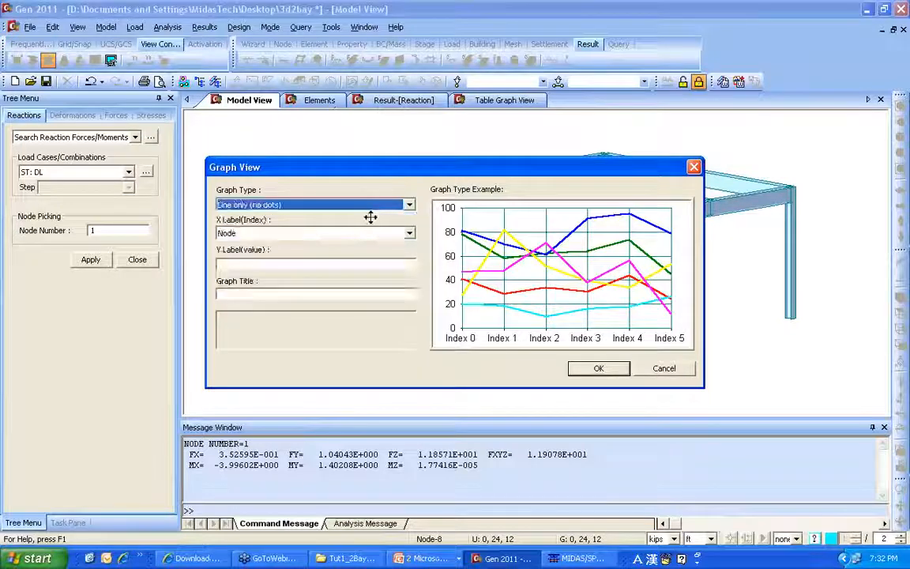
key(Down)
key(Down)
key(Down)
key(Down)
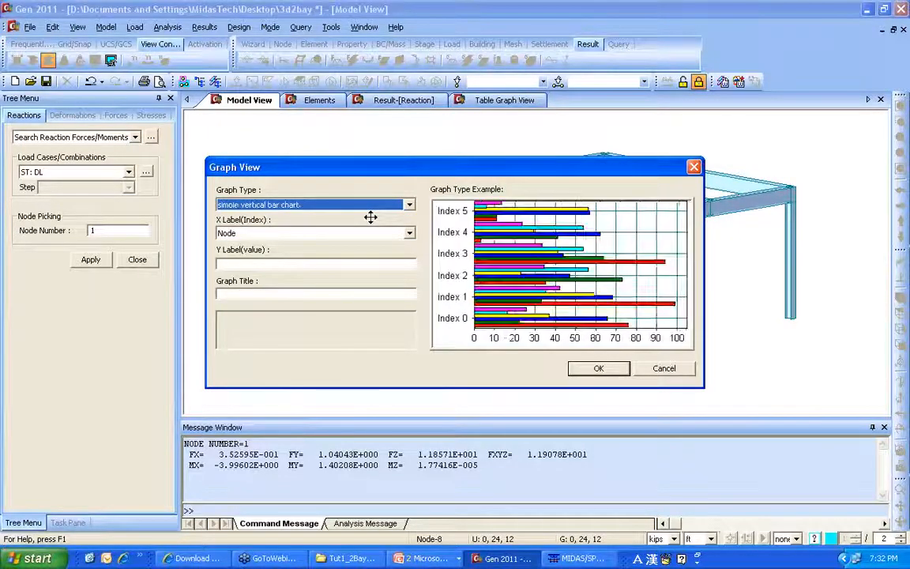
scroll(371, 217, up, 3)
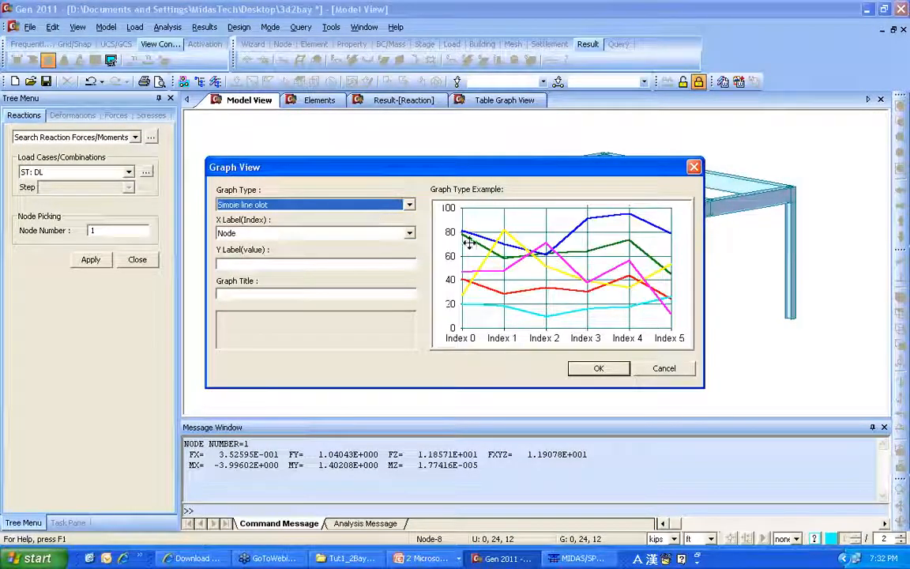
click(598, 368)
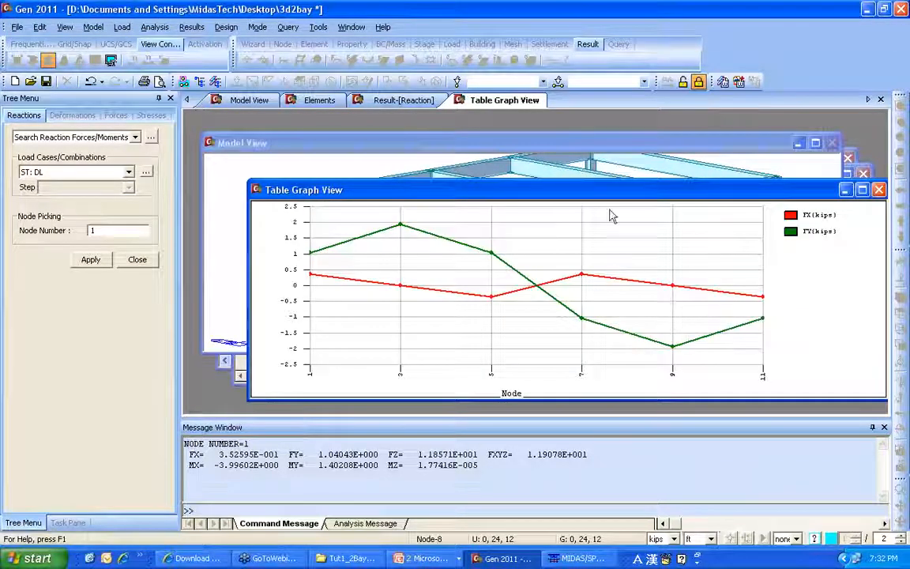
- Close the table graph, the reaction table and the elements table, and maximize the model view
click(878, 191)
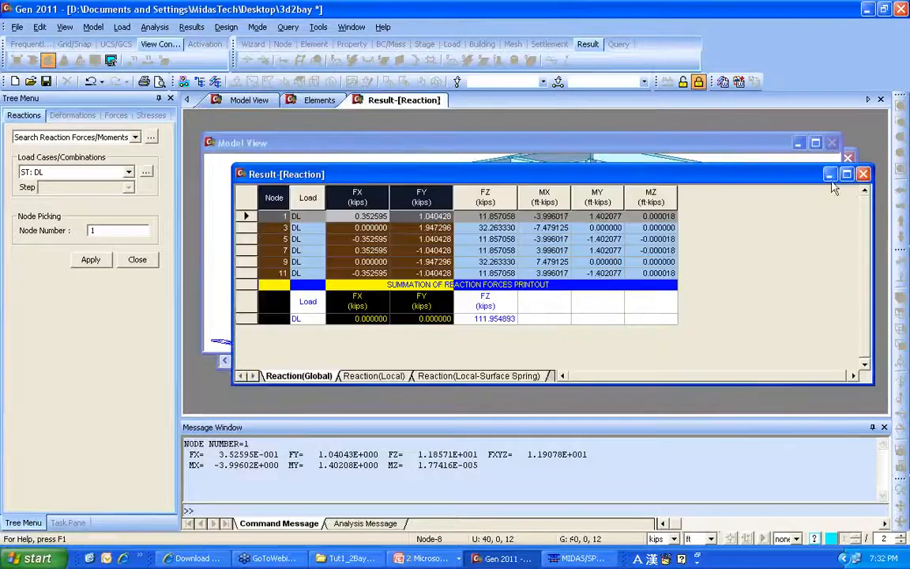
click(862, 177)
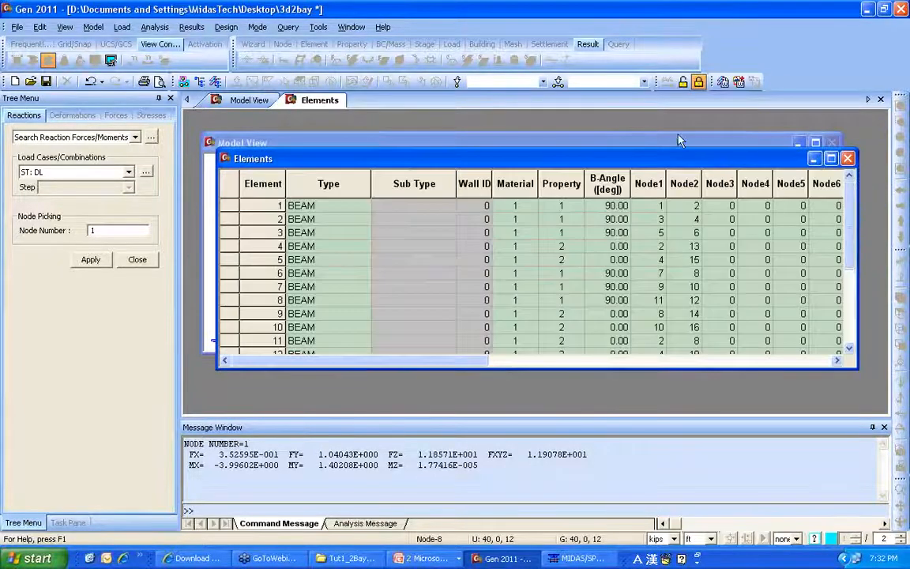
click(847, 158)
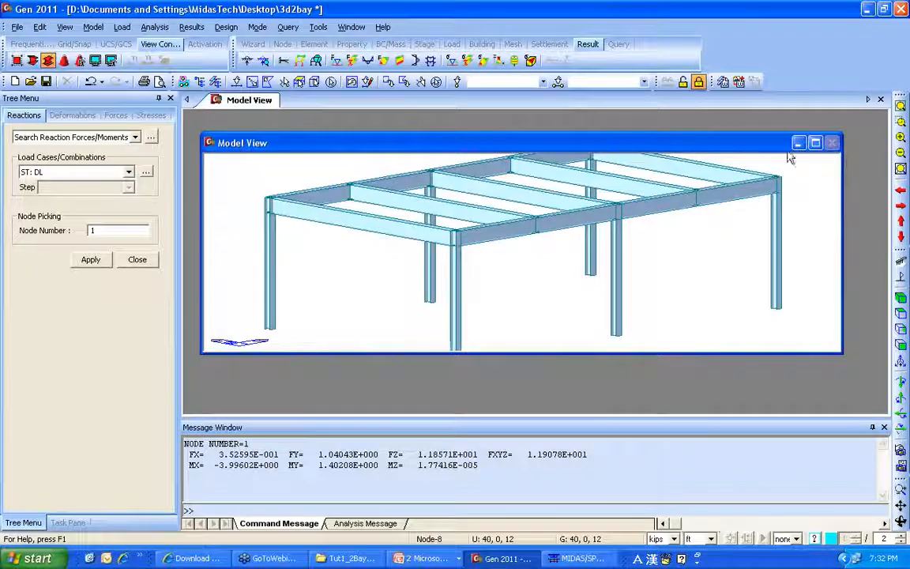
double_click(720, 143)
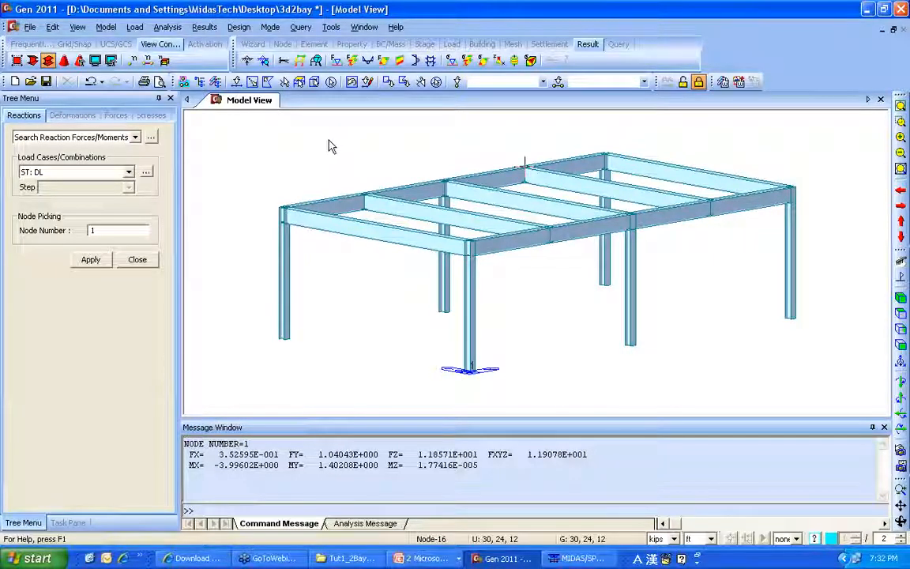
- Display the DXYZ deformed shape of the frame for load case DL with values and legend
right_click(246, 138)
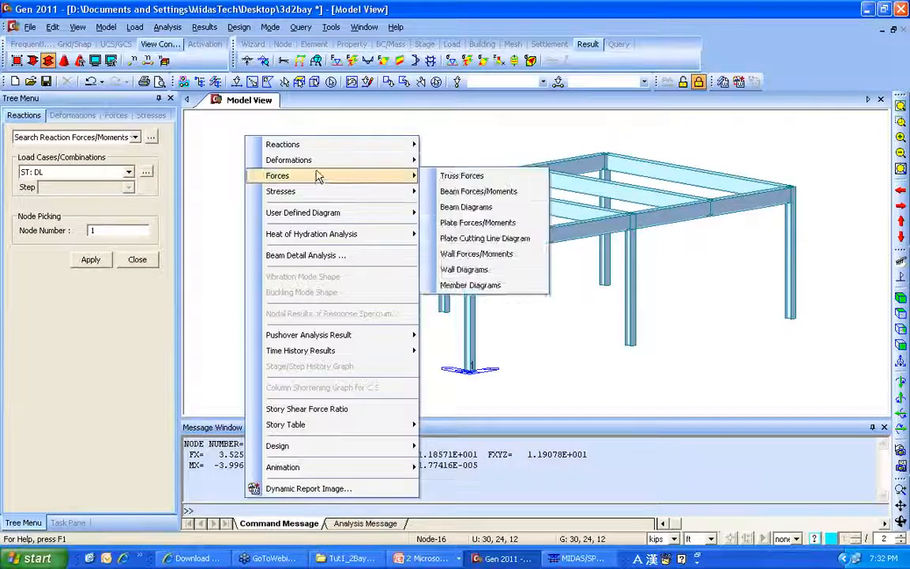
mouse_move(319, 163)
click(468, 158)
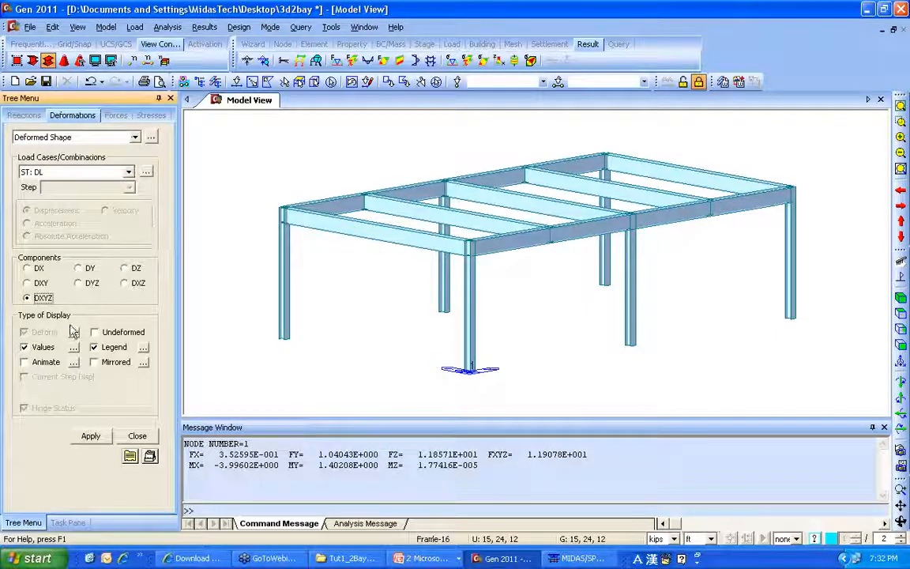
click(99, 440)
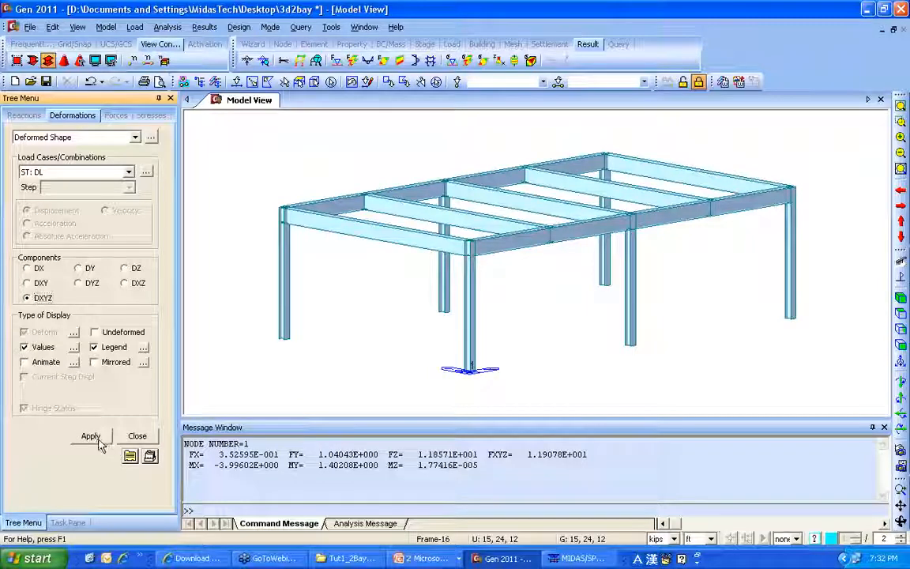
click(97, 440)
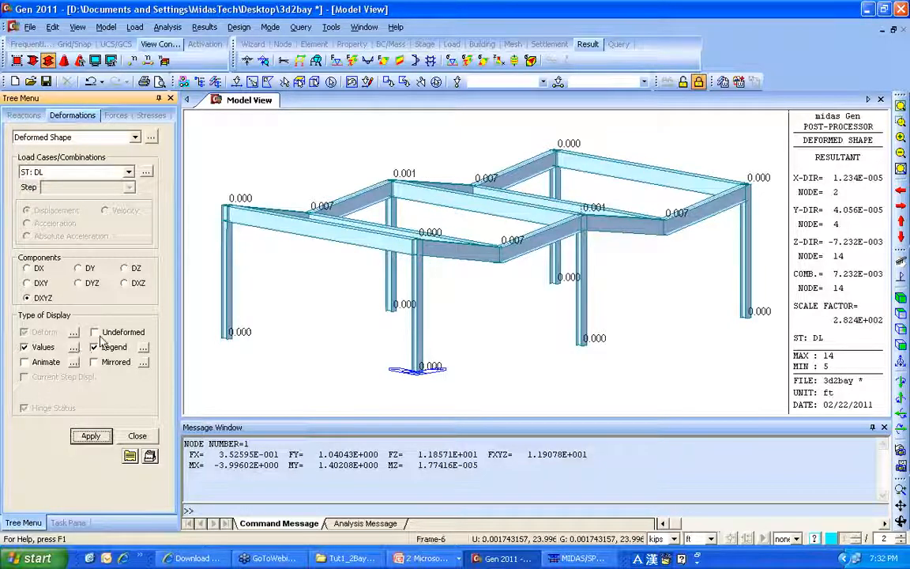
- Change the deformation type of the deformed shape from nodal to Real Deform and apply it
click(73, 332)
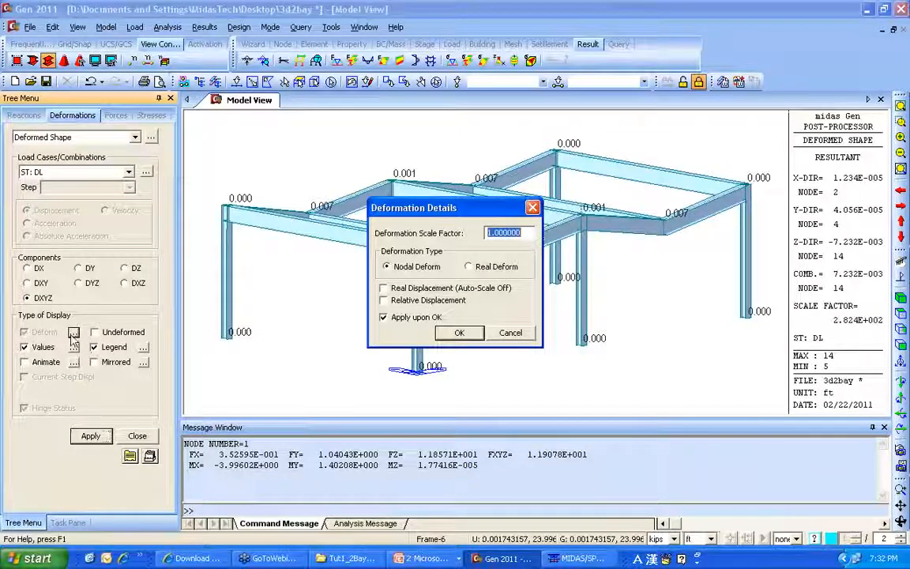
click(494, 269)
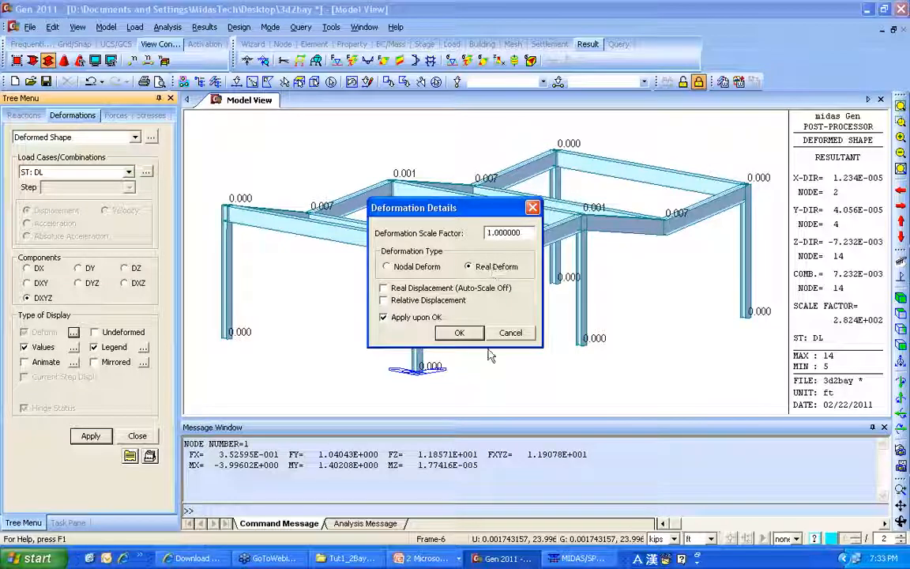
click(459, 332)
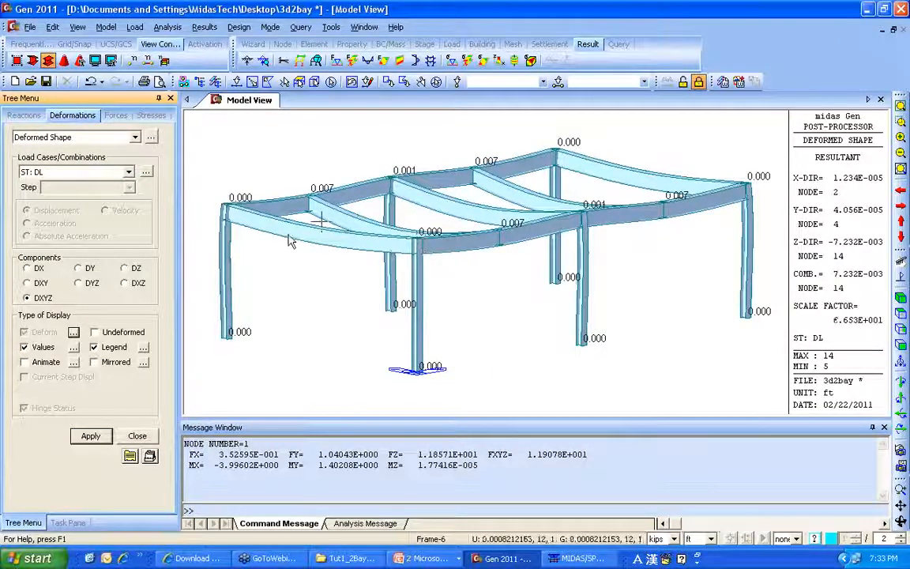
- Display the DXYZ displacement contour for load case DL on the deformed frame with values and legend
click(136, 136)
click(95, 168)
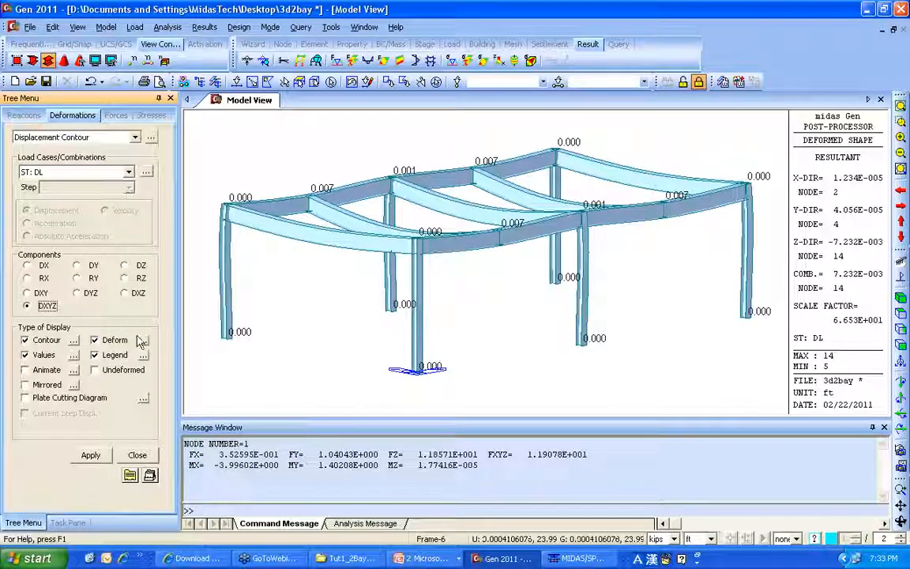
click(90, 455)
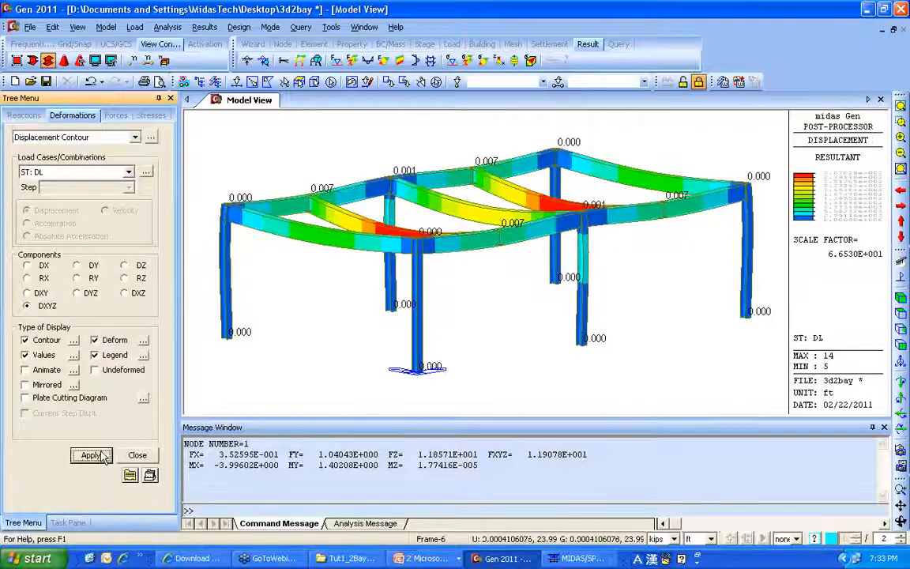
- Apply gradient fill to the displacement contour and view the deflected roof beams from higher above
click(74, 340)
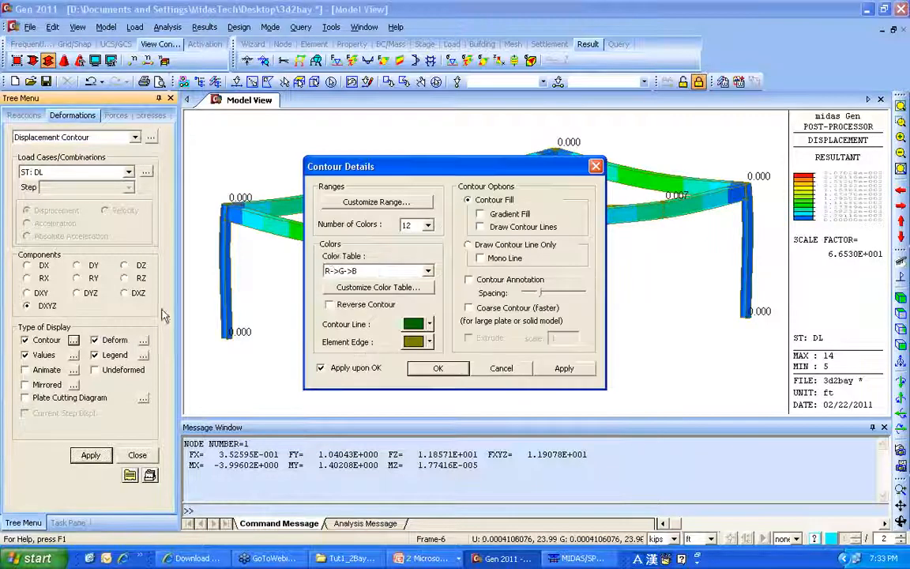
click(434, 368)
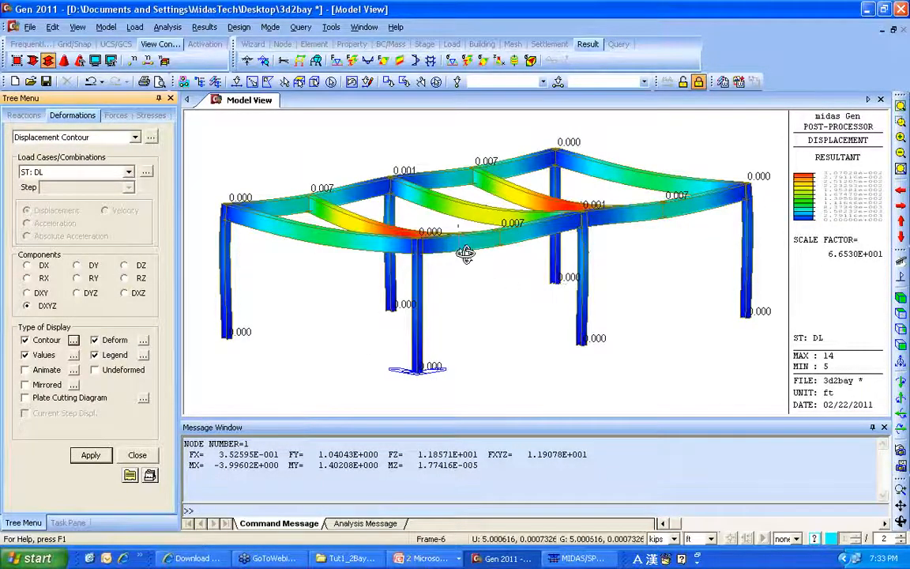
ctrl+middle_drag(465, 253, 454, 273)
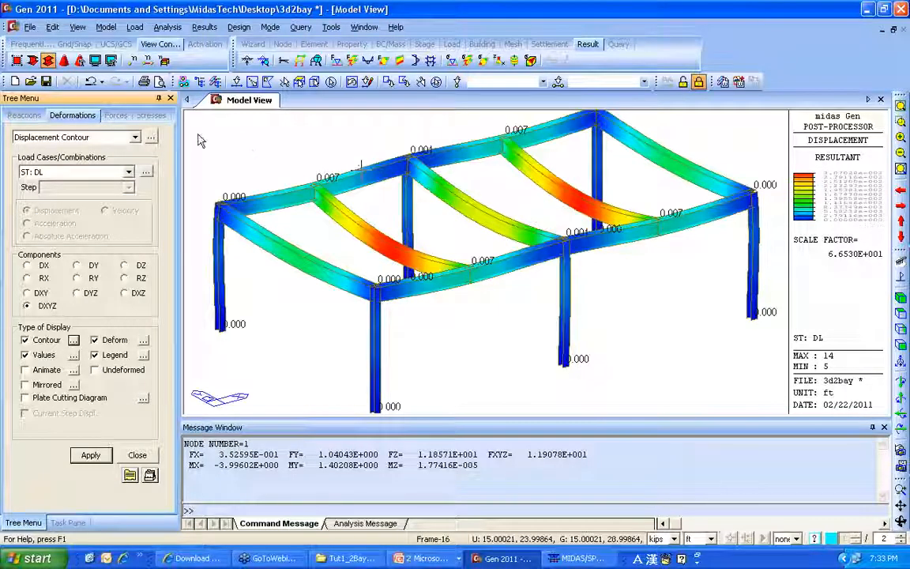
- Display the beam forces/moments contour of the total My component for load case DL with deformed shape, values and legend
click(115, 115)
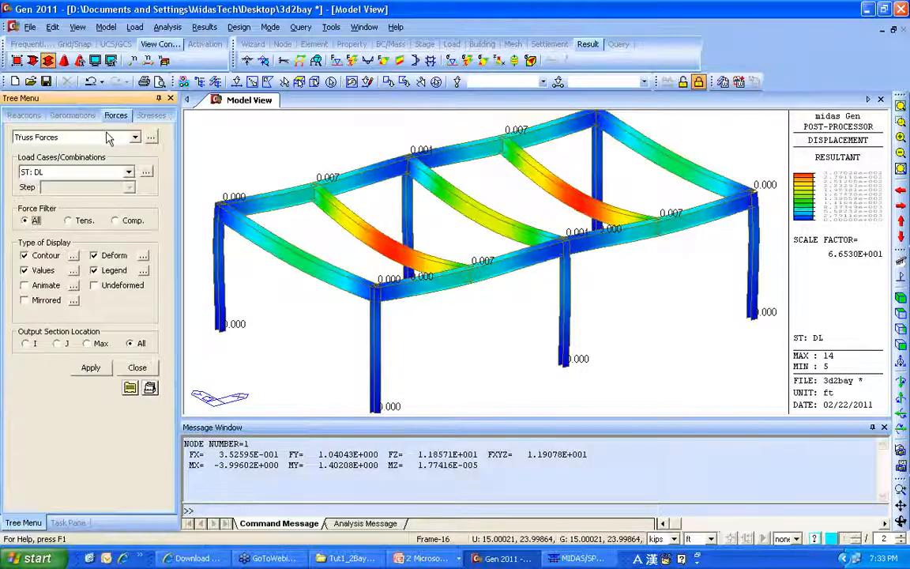
click(95, 137)
click(71, 151)
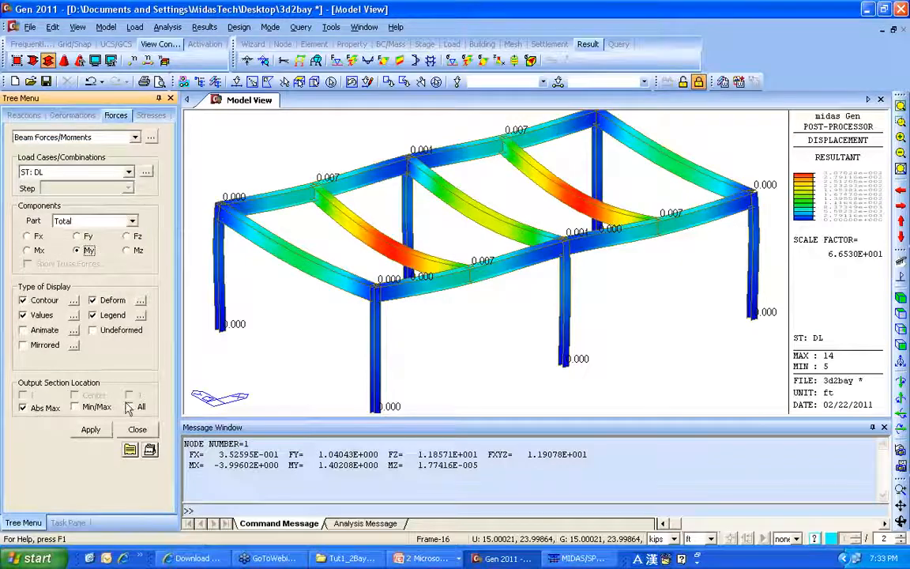
click(90, 429)
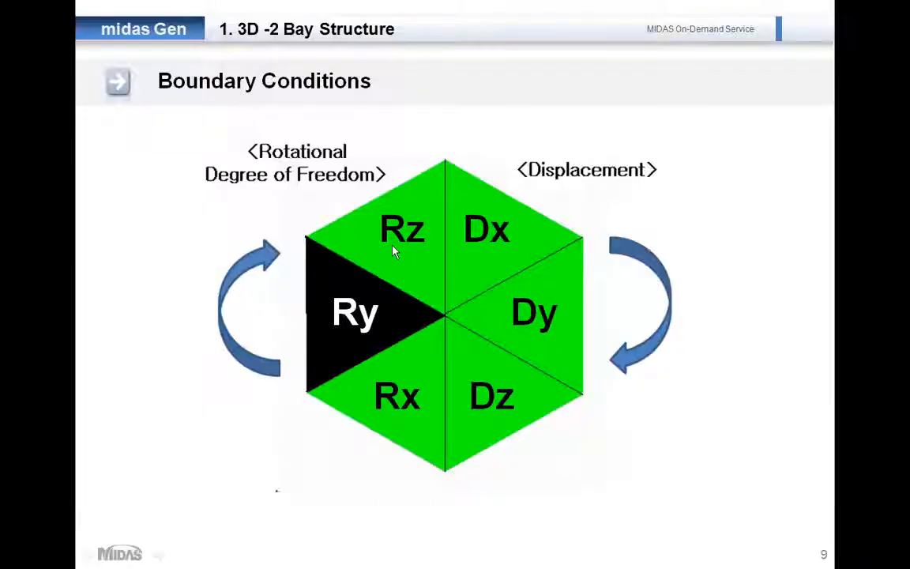
- Advance the presentation to the Forces slide and review the definitions of the Fx, Fy, Fz, Mx, My and Mz components
click(393, 245)
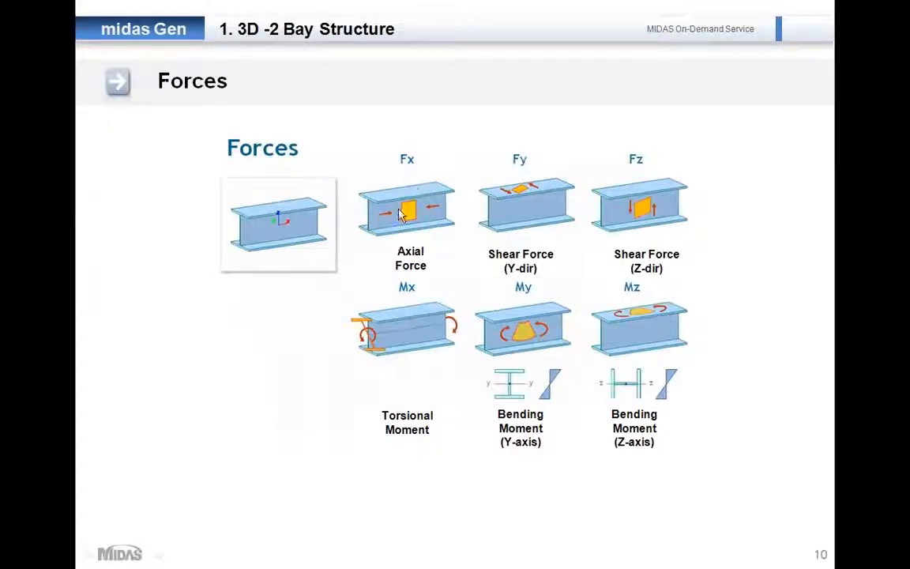
key(alt+Tab)
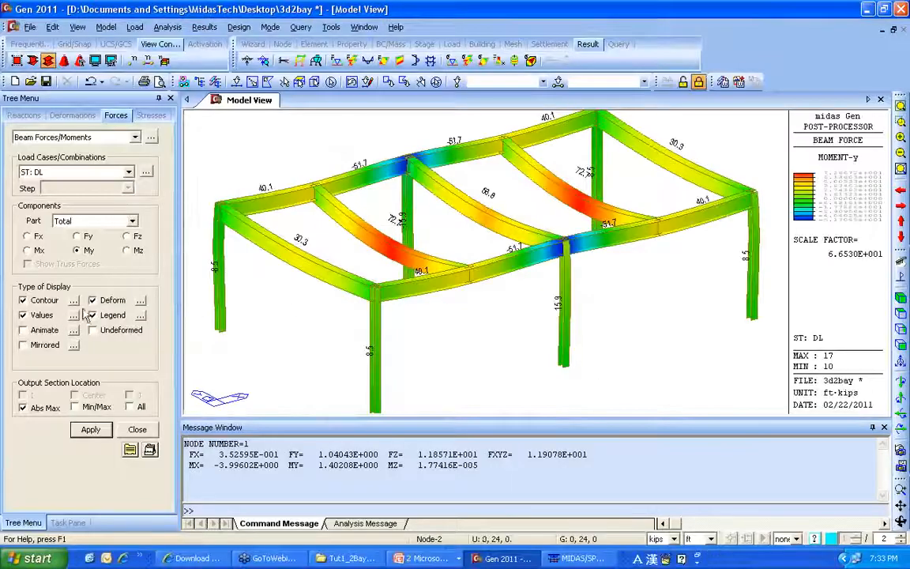
key(alt+Tab)
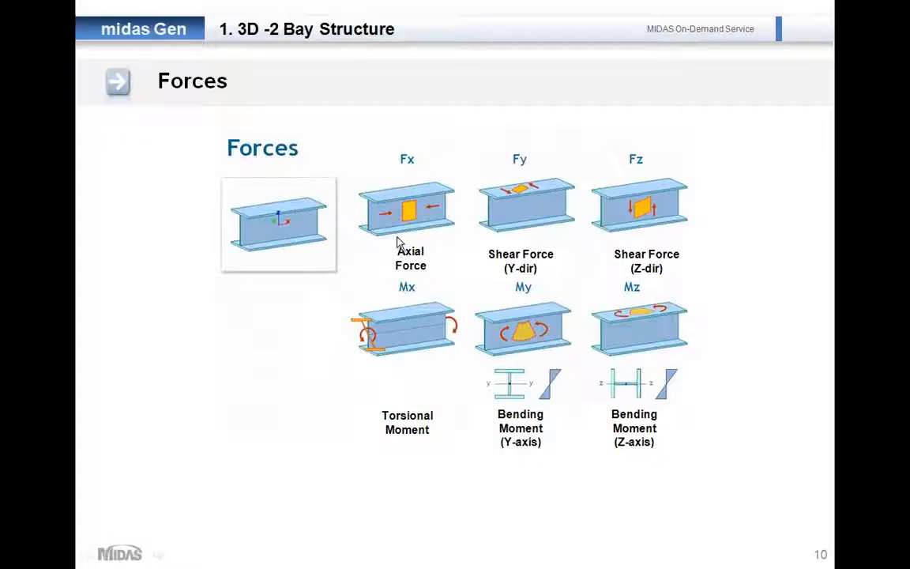
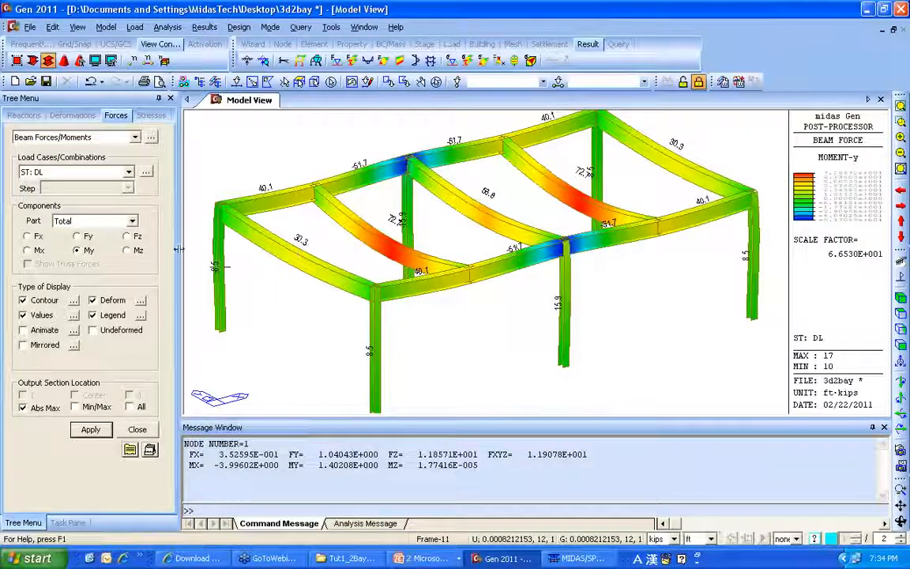
- Display the DL beam force contours for the Fx and Fy components, and return to the My contour
click(36, 236)
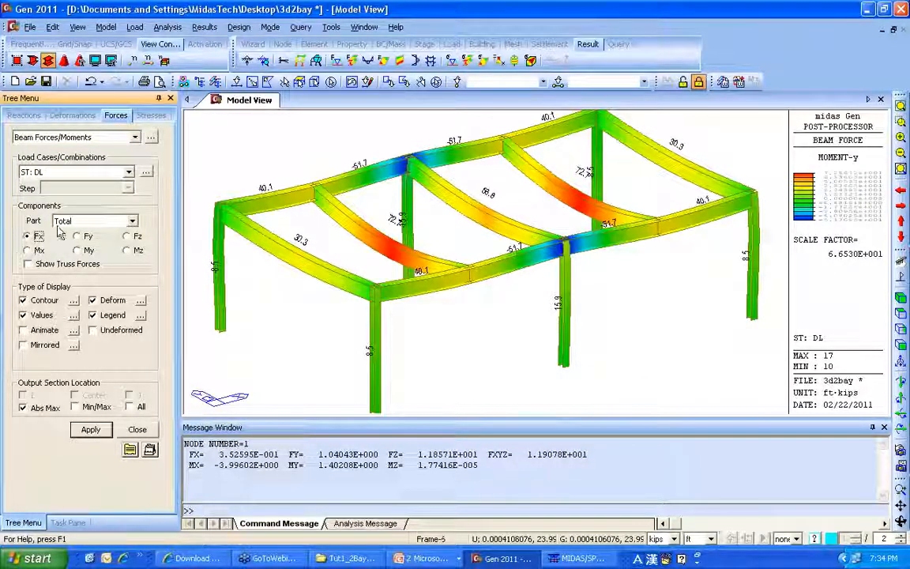
click(91, 430)
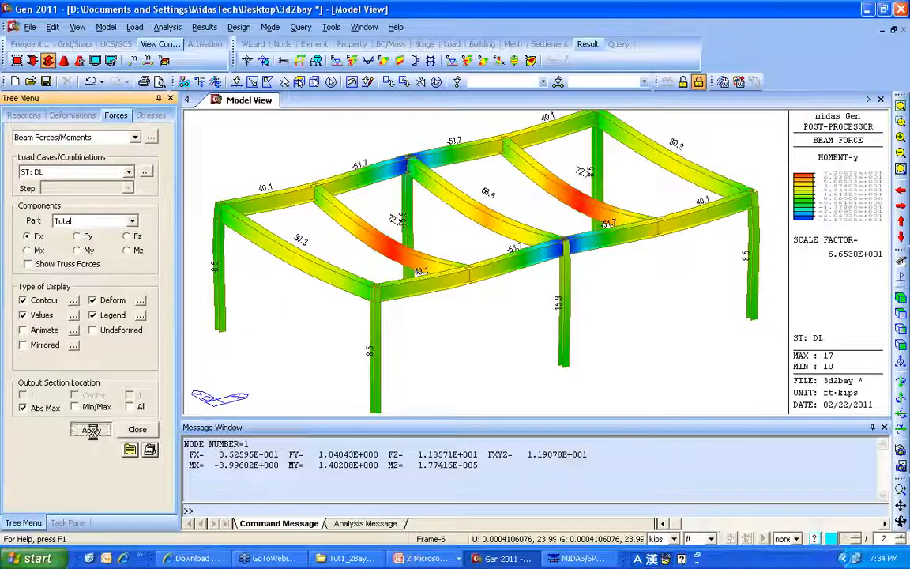
click(76, 235)
click(91, 430)
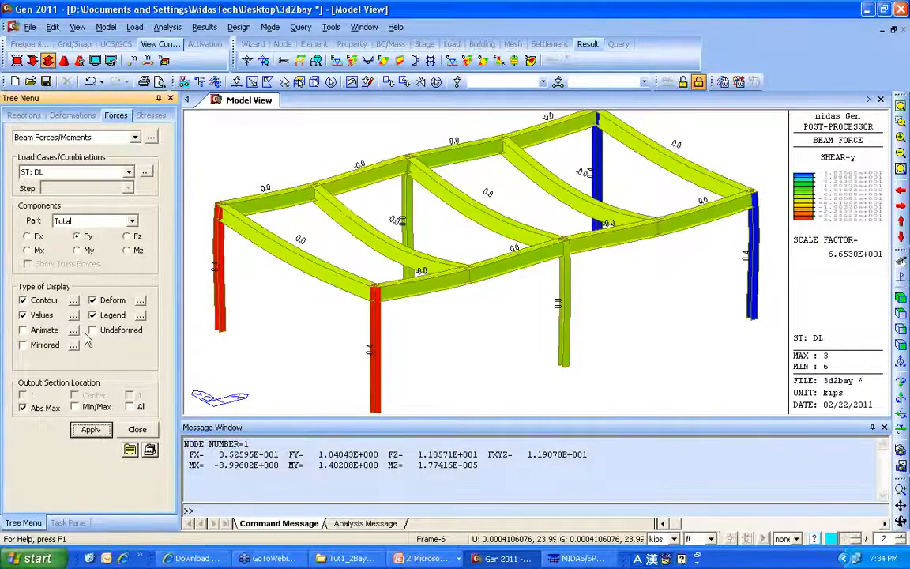
click(84, 252)
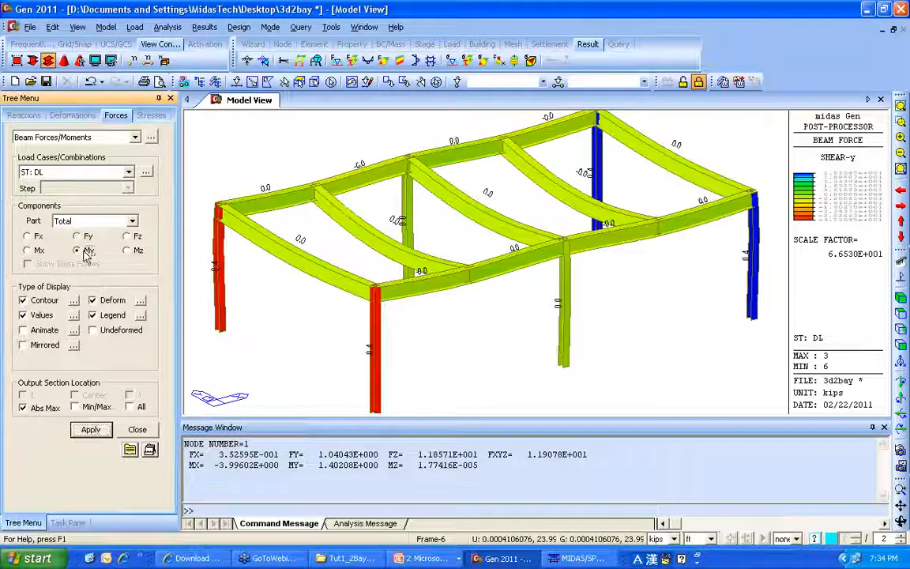
click(91, 430)
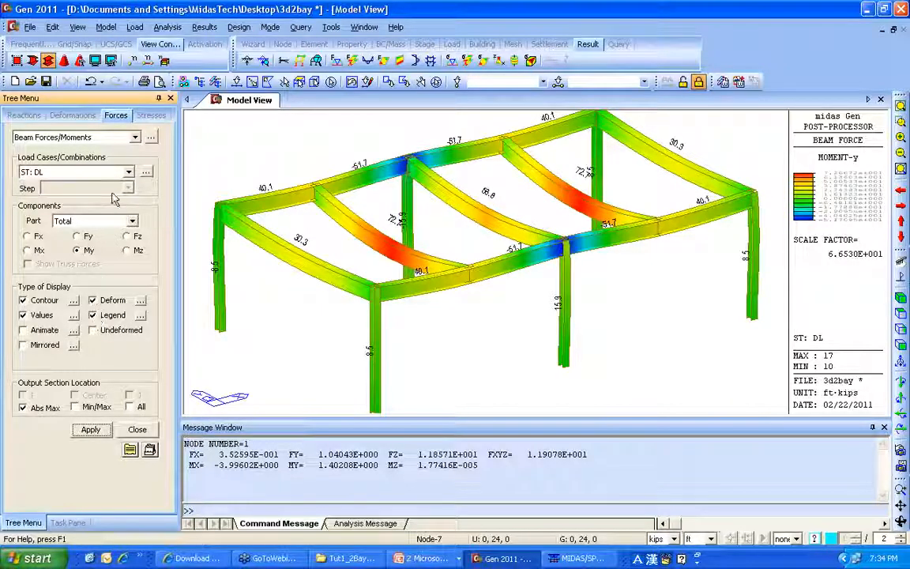
- Display the total My beam diagram for load case DL with 5 Points, Line Fill, contour and values, without the deformed shape
click(114, 136)
click(93, 171)
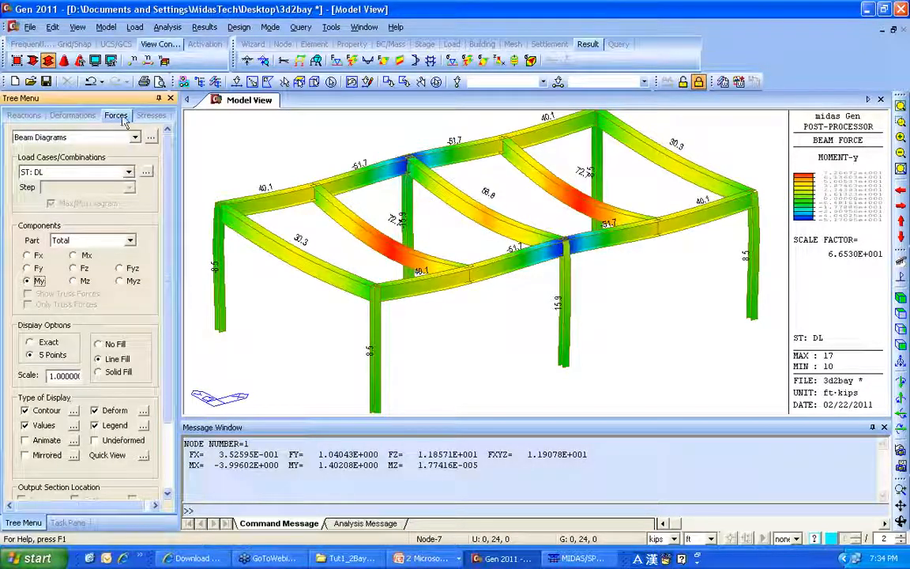
click(114, 137)
click(101, 174)
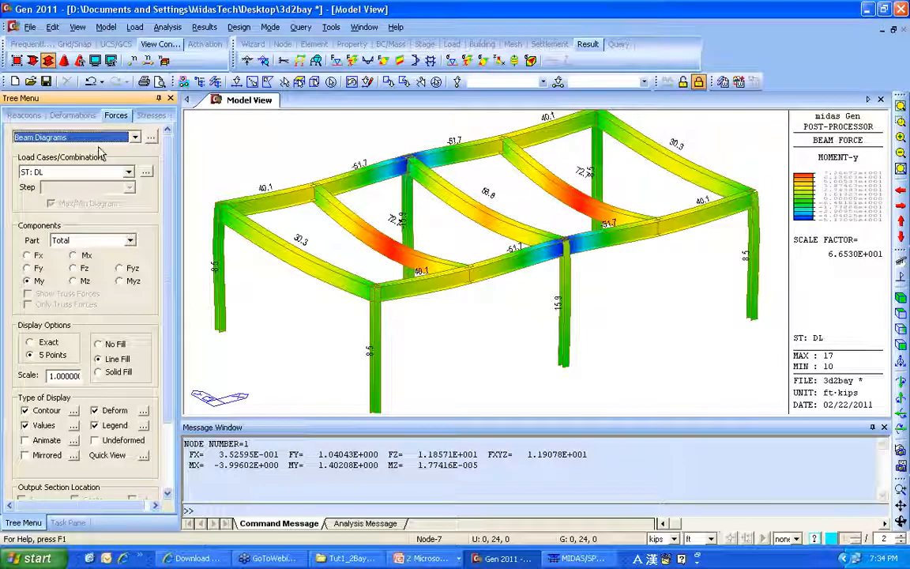
scroll(153, 276, down, 3)
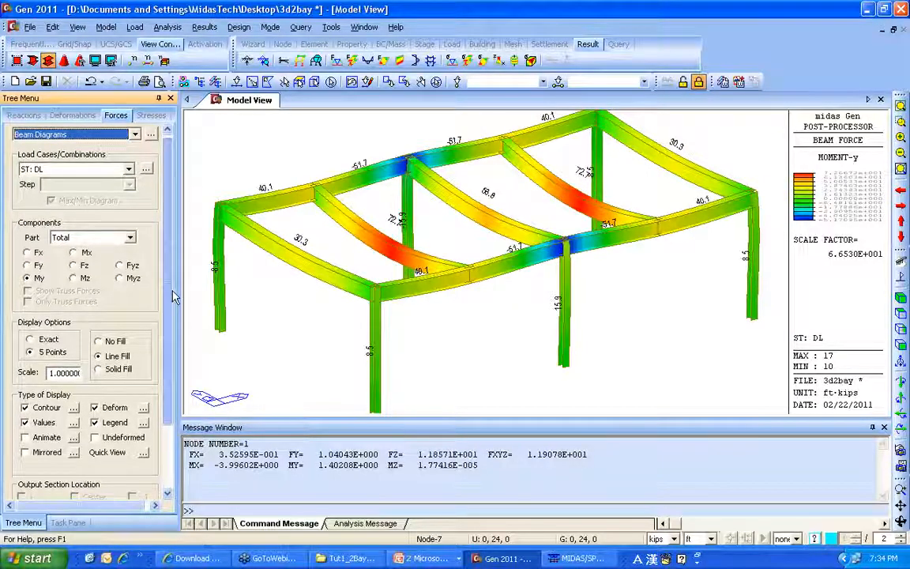
click(91, 475)
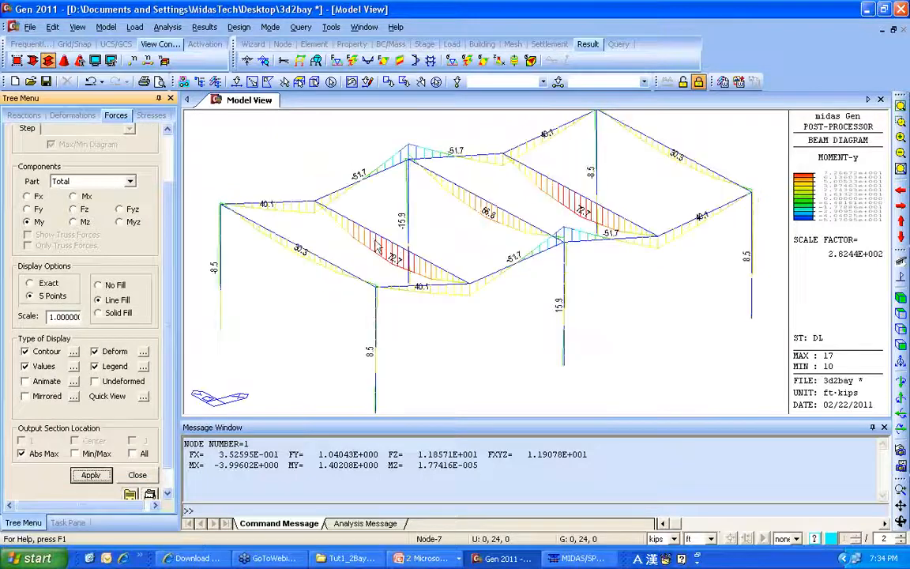
click(108, 356)
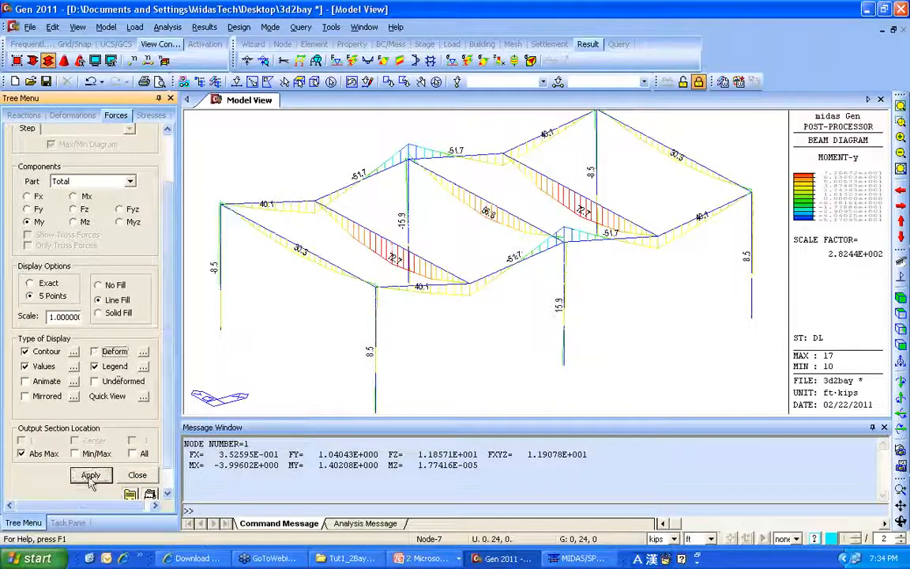
click(90, 474)
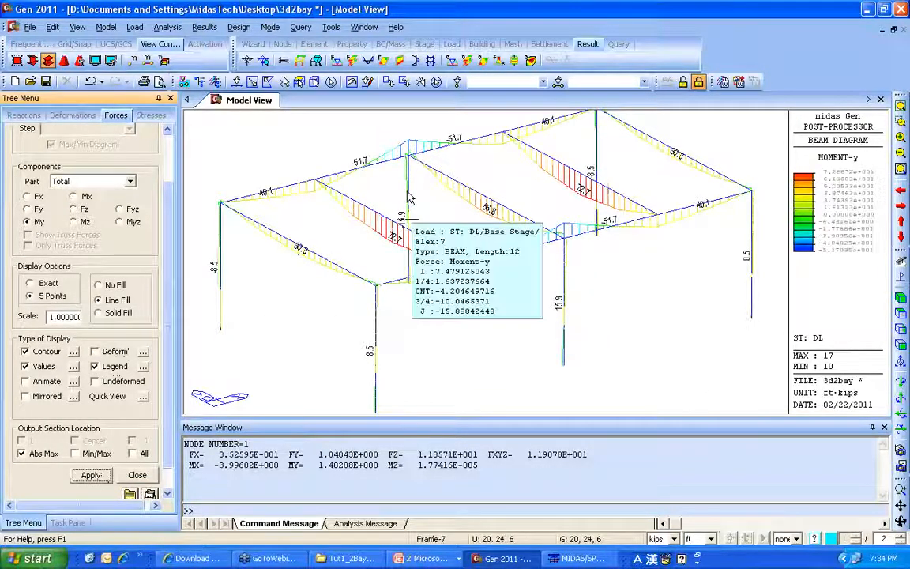
- Activate only transverse roof beam element 14 and show its moment diagram in elevation
click(203, 44)
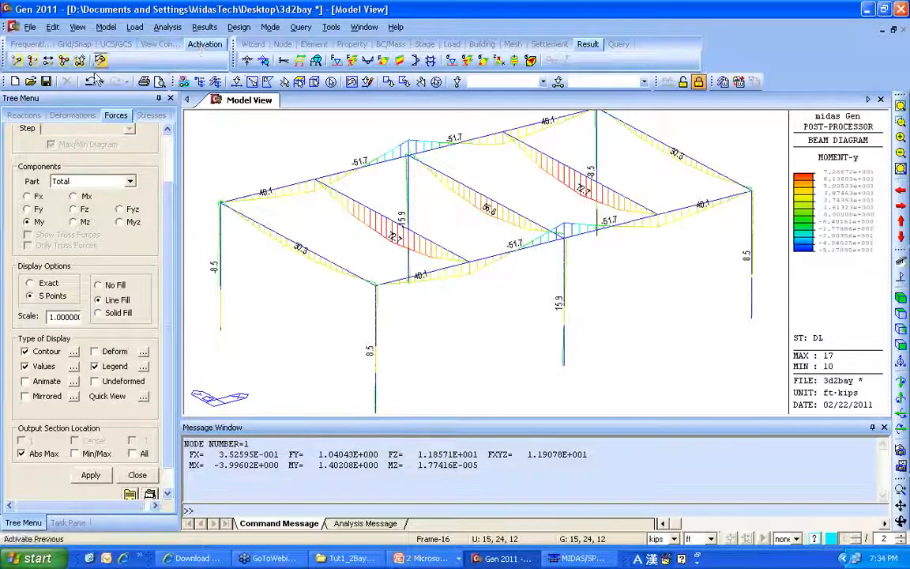
click(236, 81)
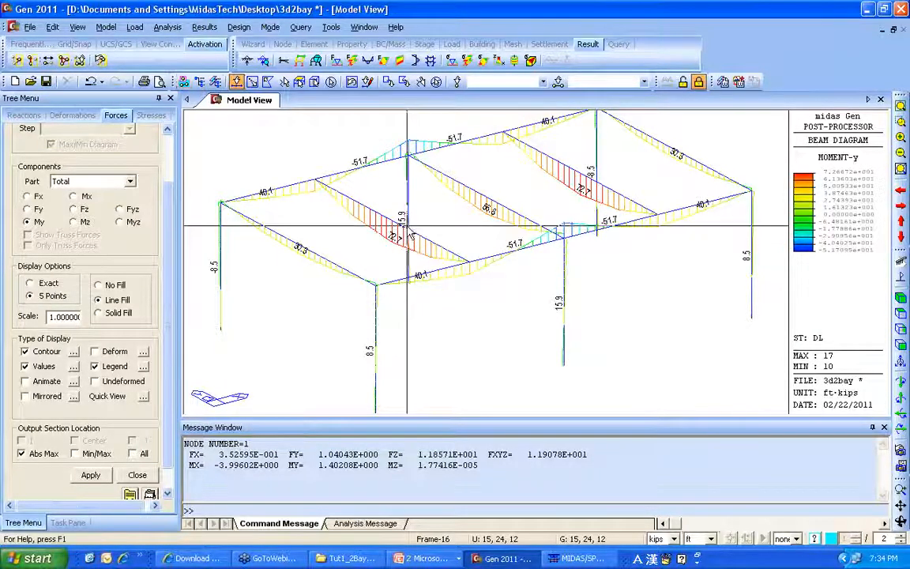
click(17, 61)
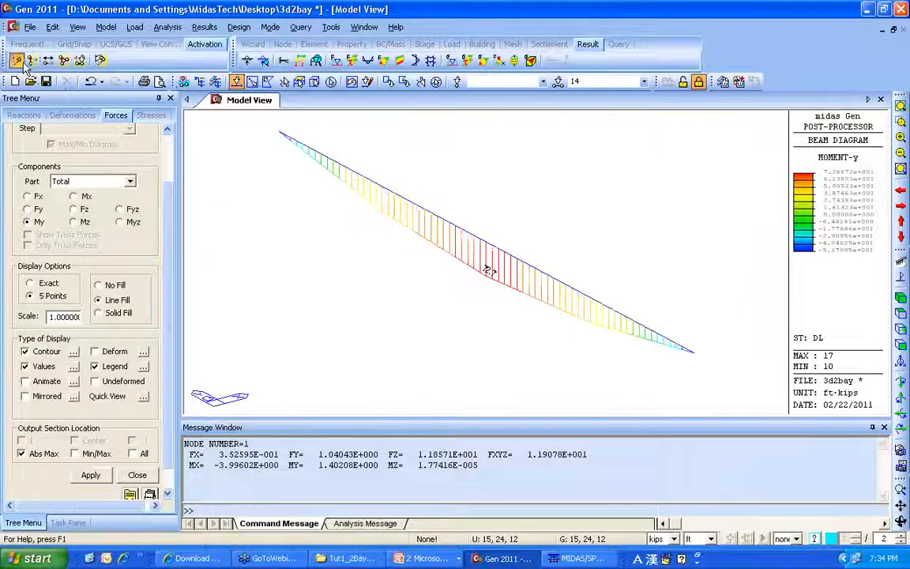
click(899, 330)
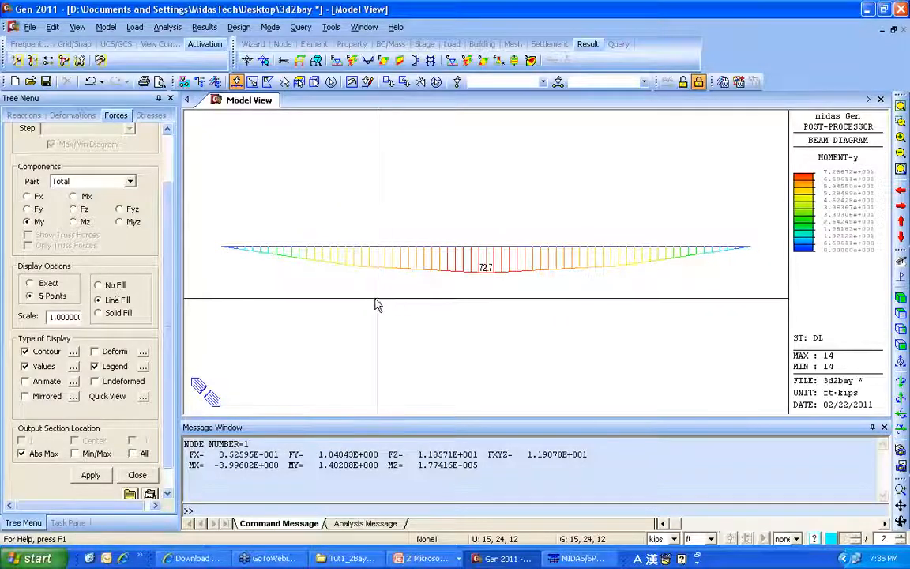
- Compare the Exact and 5 Points displays of the isolated beam's My diagram, and keep Exact applied
click(52, 285)
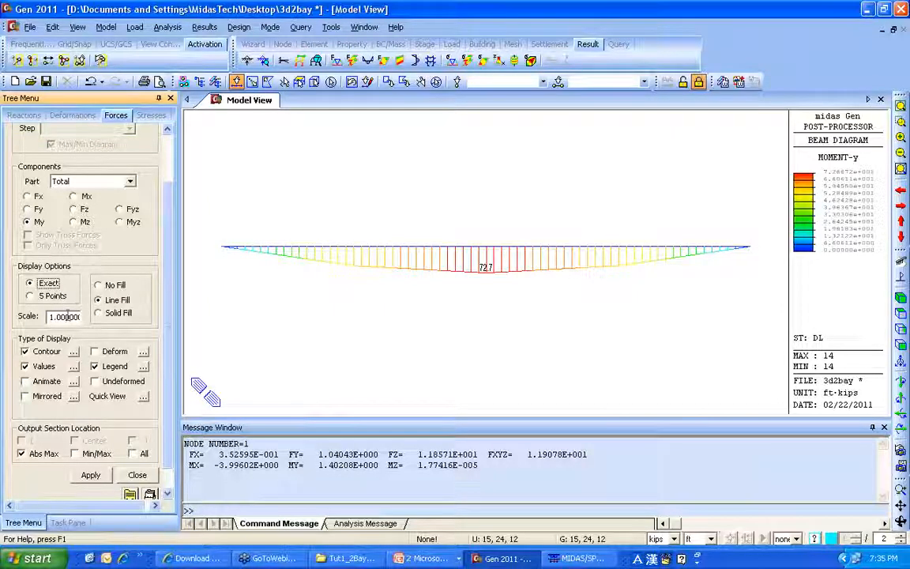
click(99, 479)
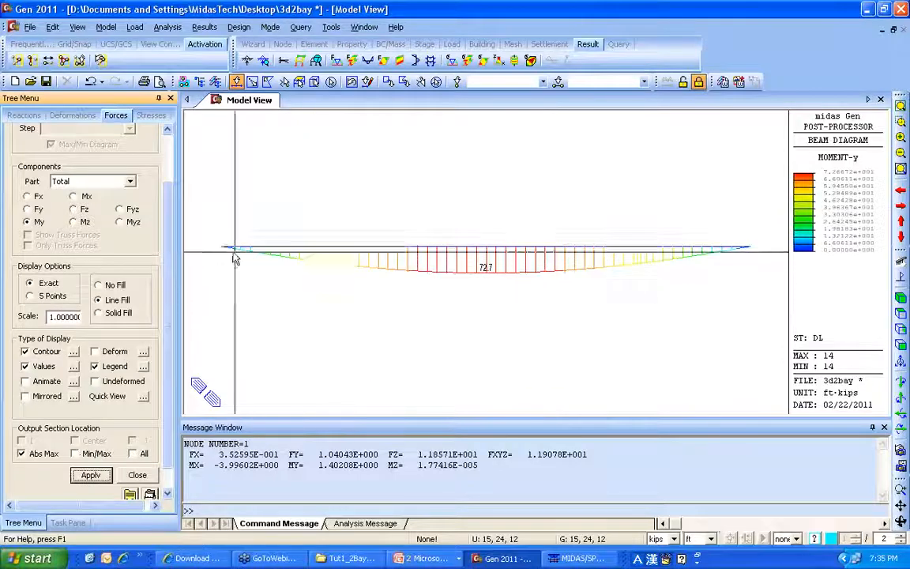
click(93, 474)
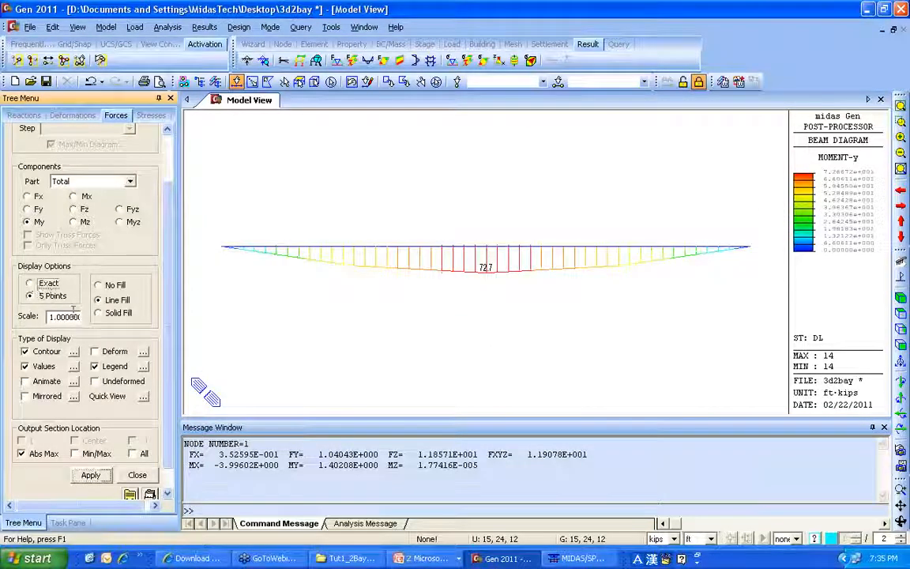
click(94, 475)
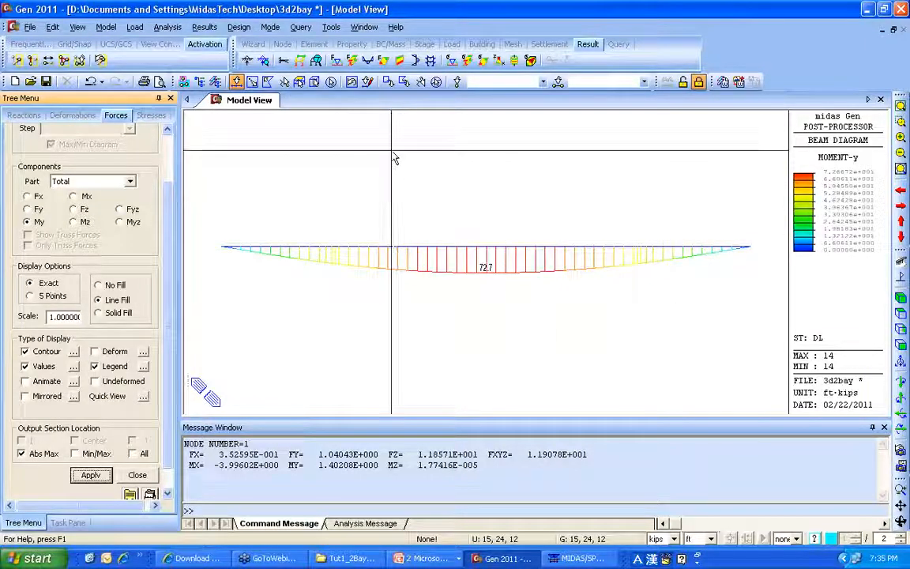
- Switch to the presentation, advance it past the Forces slide and return to midas Gen
key(alt+Tab)
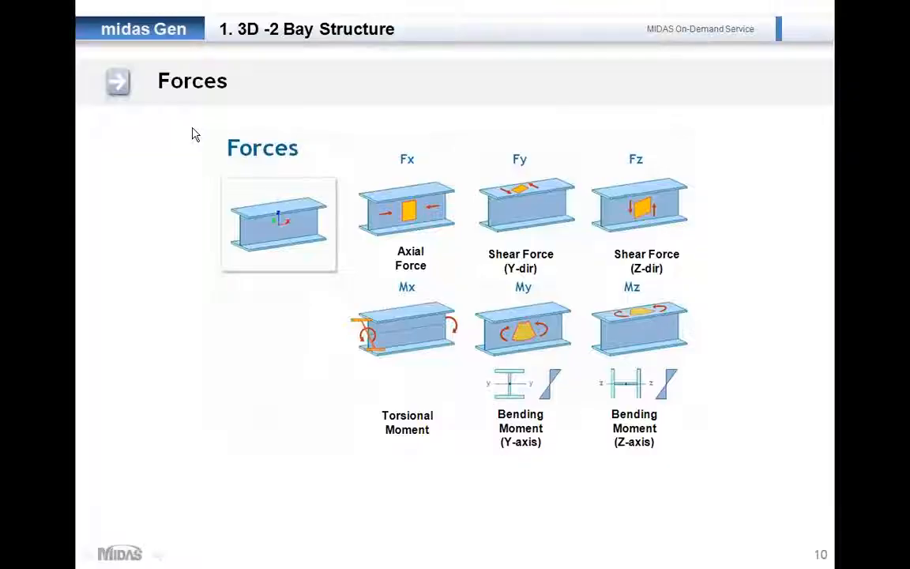
click(319, 162)
key(alt+Tab)
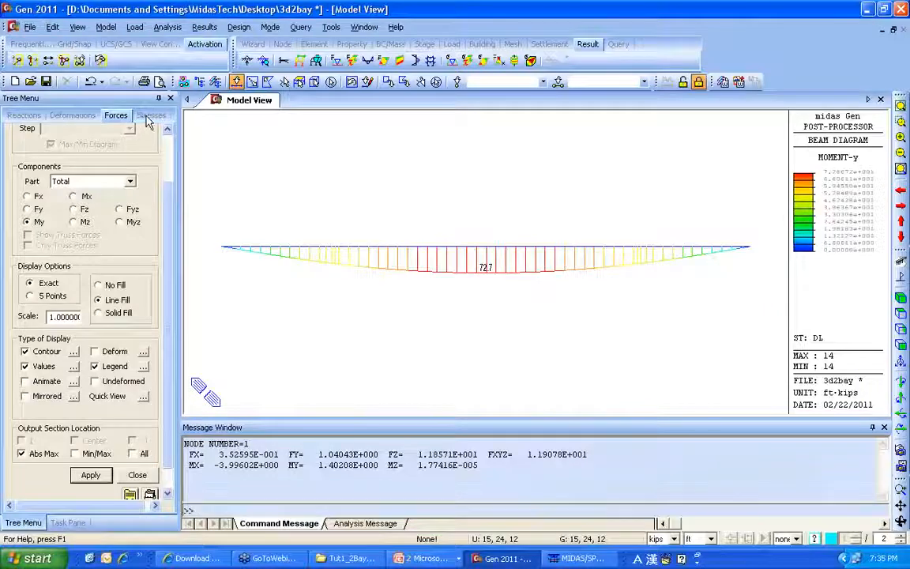
- Choose Beam Stresses as the stress result for load case DL, with the total Combined component
click(148, 116)
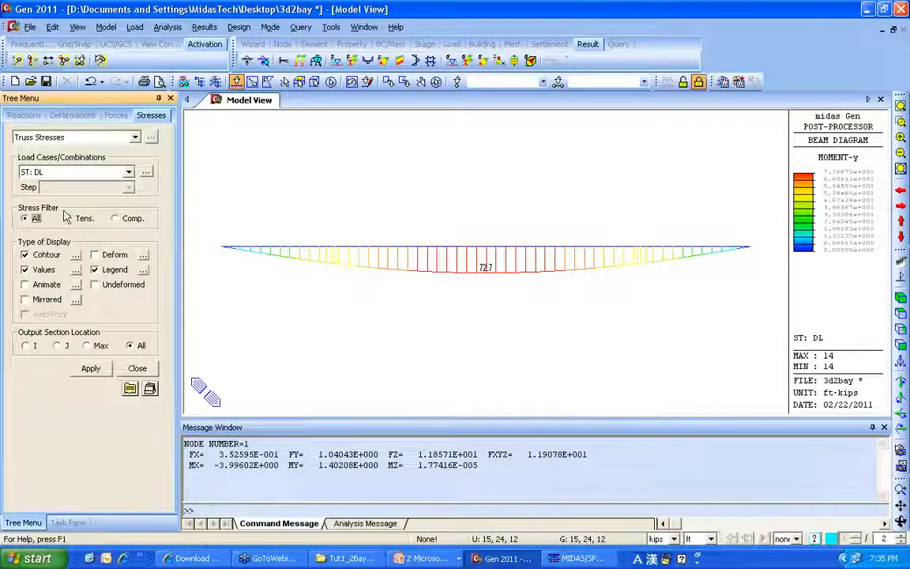
click(108, 141)
click(99, 177)
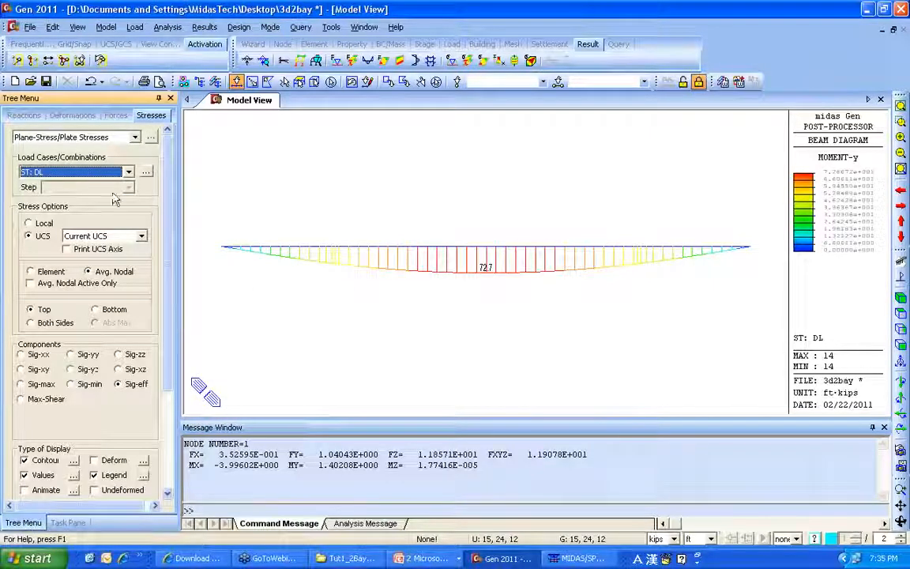
click(101, 139)
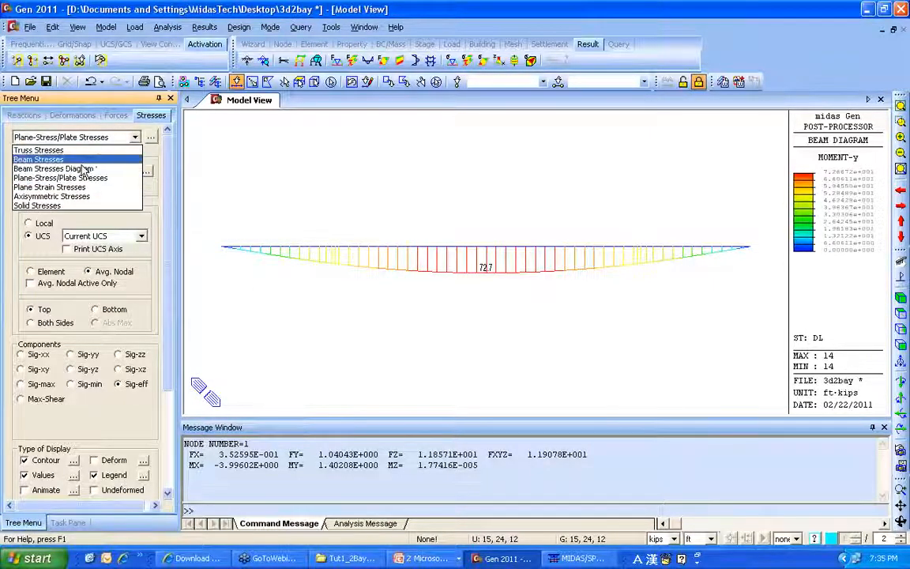
click(79, 168)
click(111, 139)
click(47, 159)
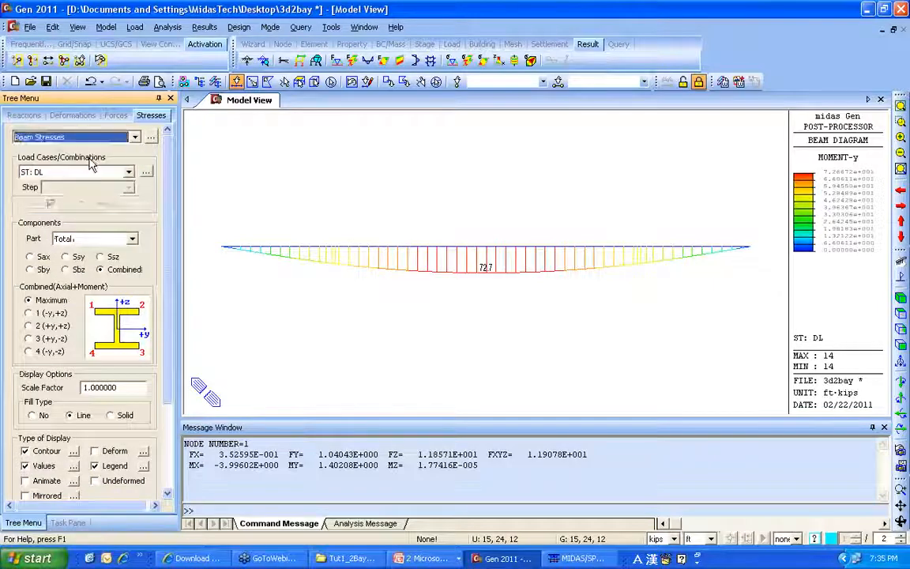
scroll(167, 290, down, 1)
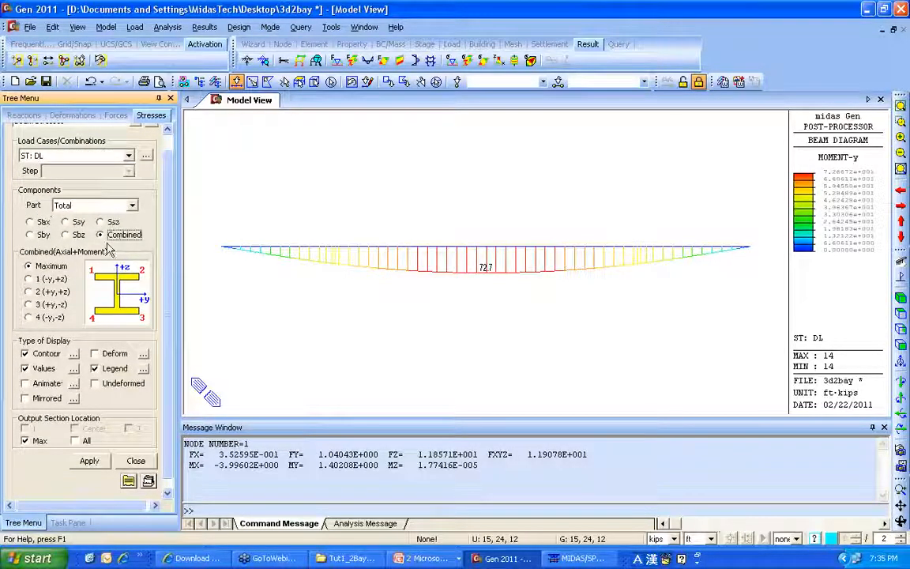
- Consult the presentation's Stress slide, and display the isolated beam's combined stress contour at point 4 (-y,-z) for DL in midas Gen
key(alt+Tab)
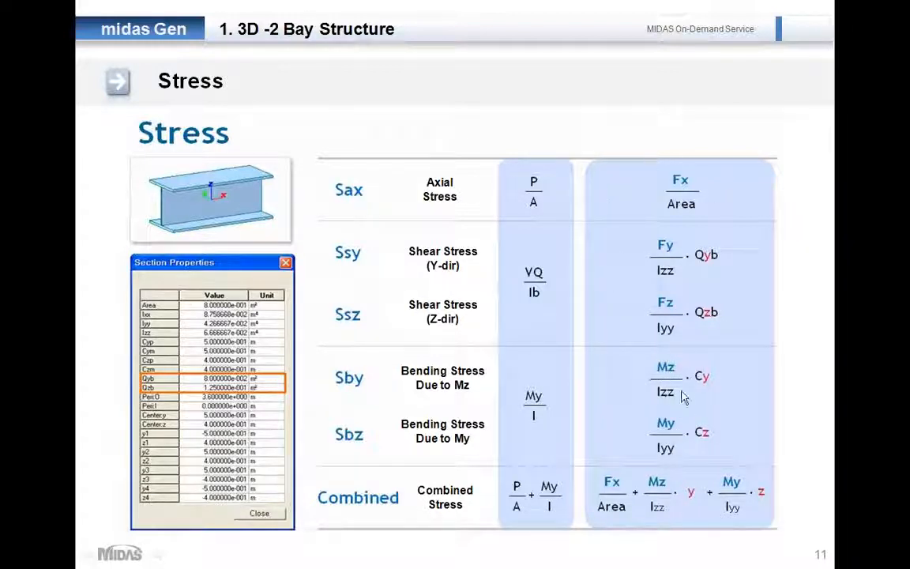
key(alt+Tab)
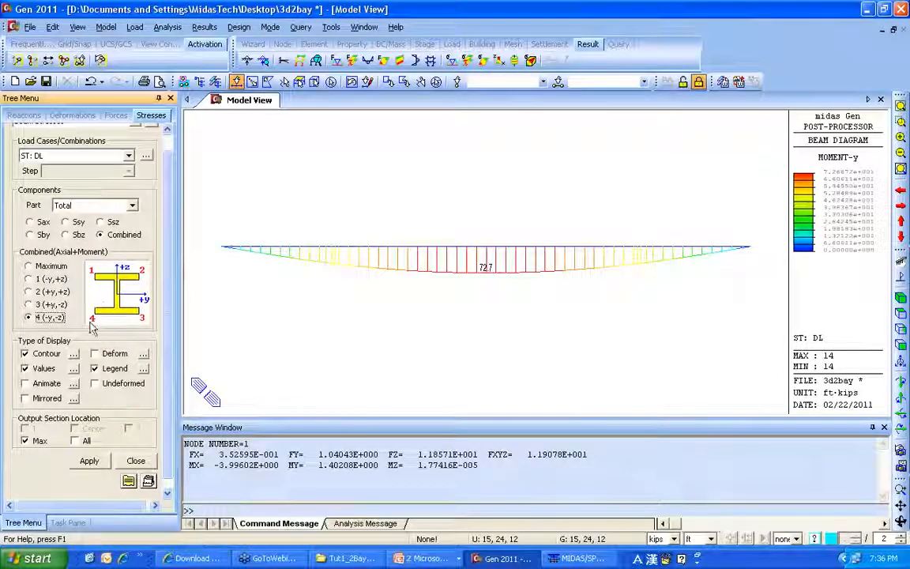
click(95, 463)
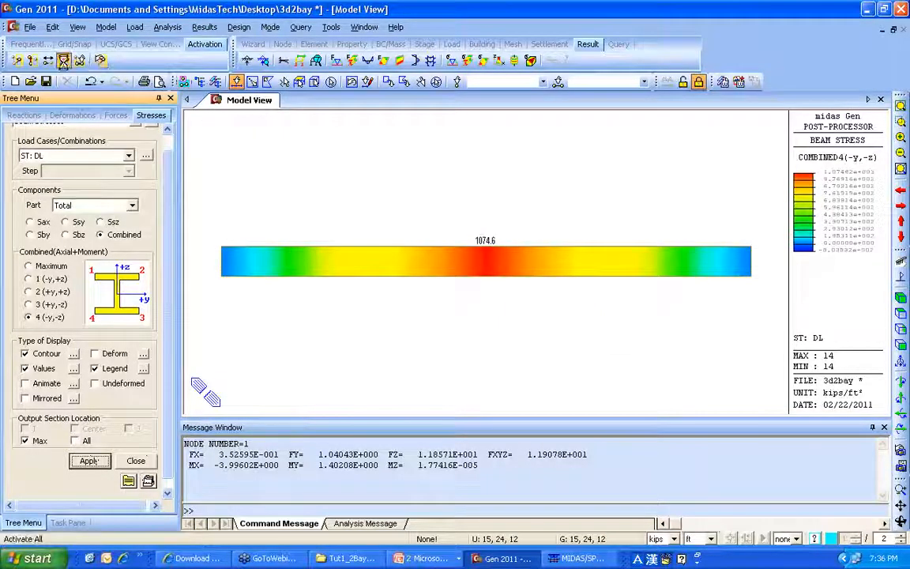
- Reactivate all members to show the combined stress contour on the whole frame
click(63, 61)
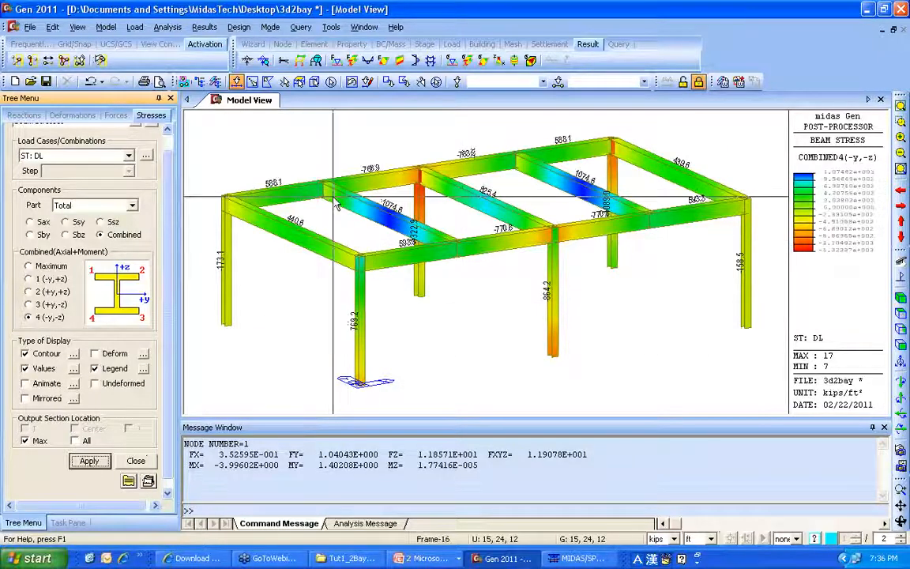
mouse_move(332, 197)
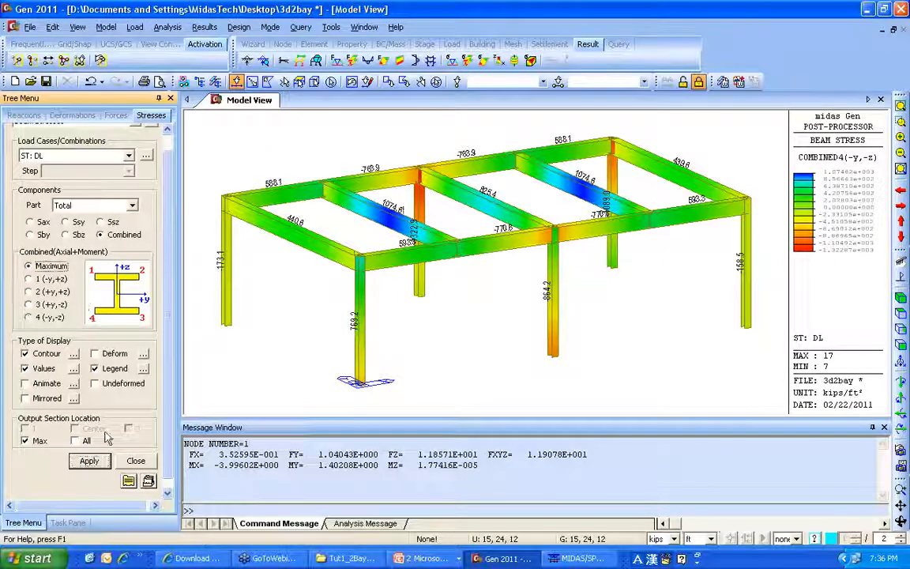
- Display the frame's maximum combined beam stress for DL on the deformed shape, using the Real Deform deformation type
click(89, 461)
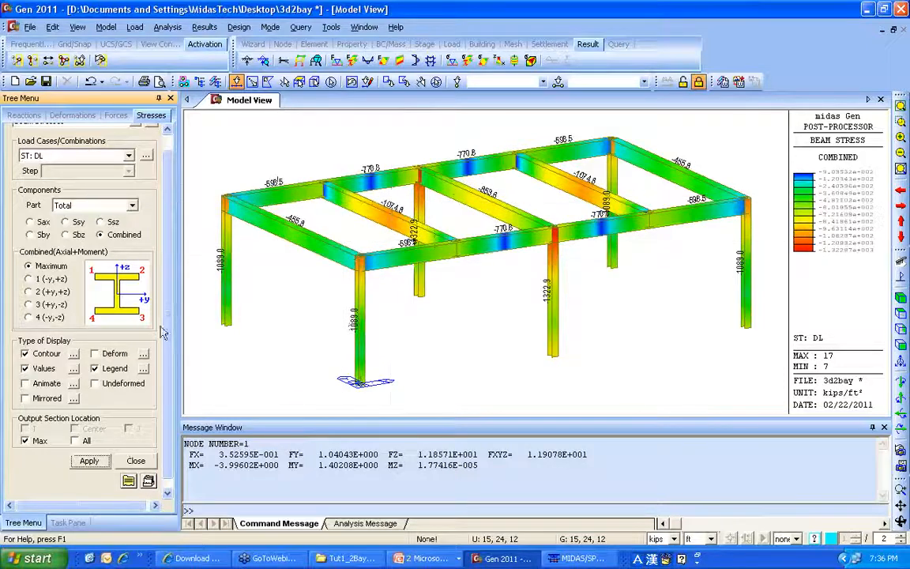
click(91, 461)
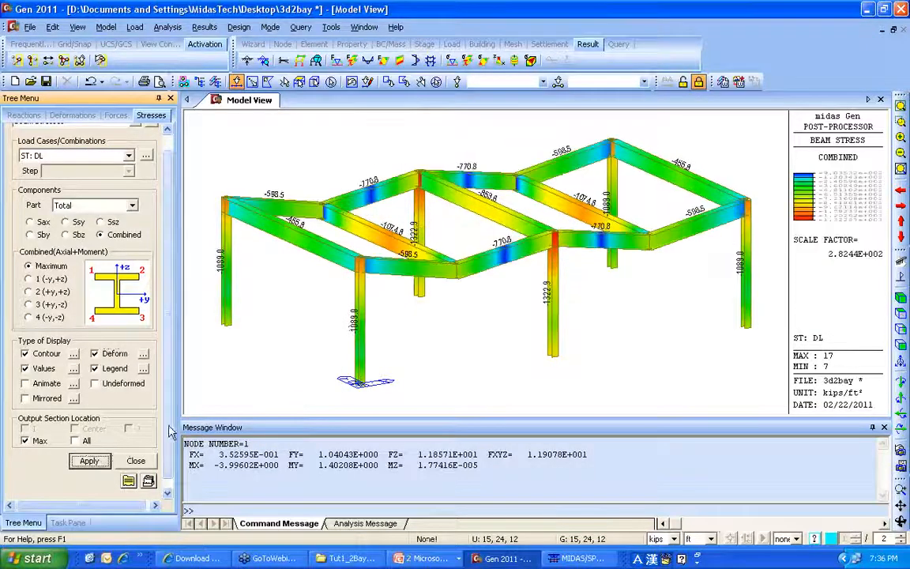
click(143, 355)
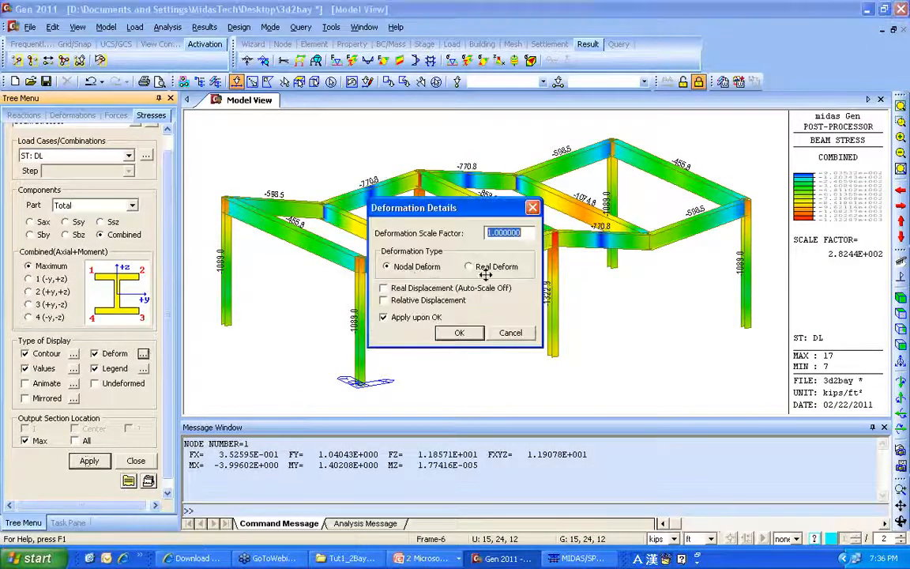
click(458, 333)
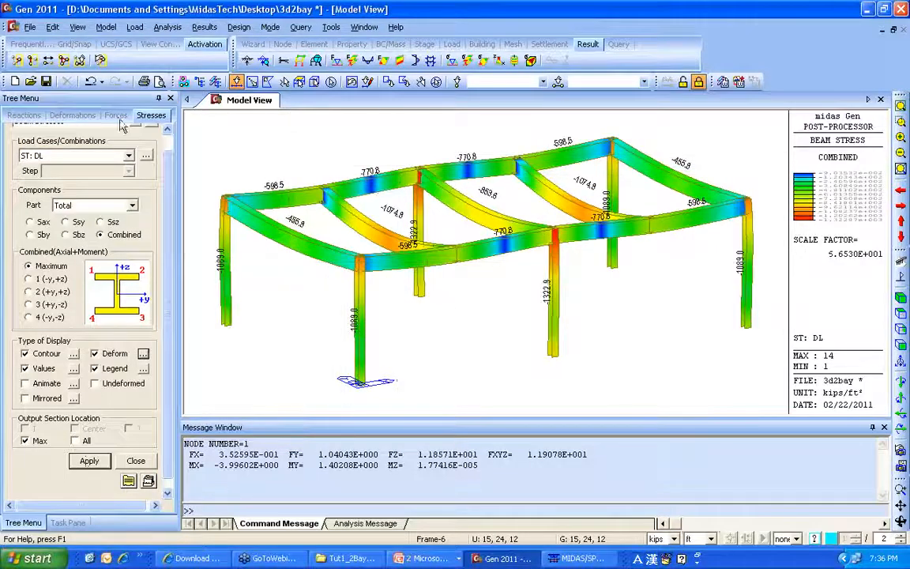
- Inspect the deformed stress contour from inside the frame in perspective view, and return to the normal view
click(154, 44)
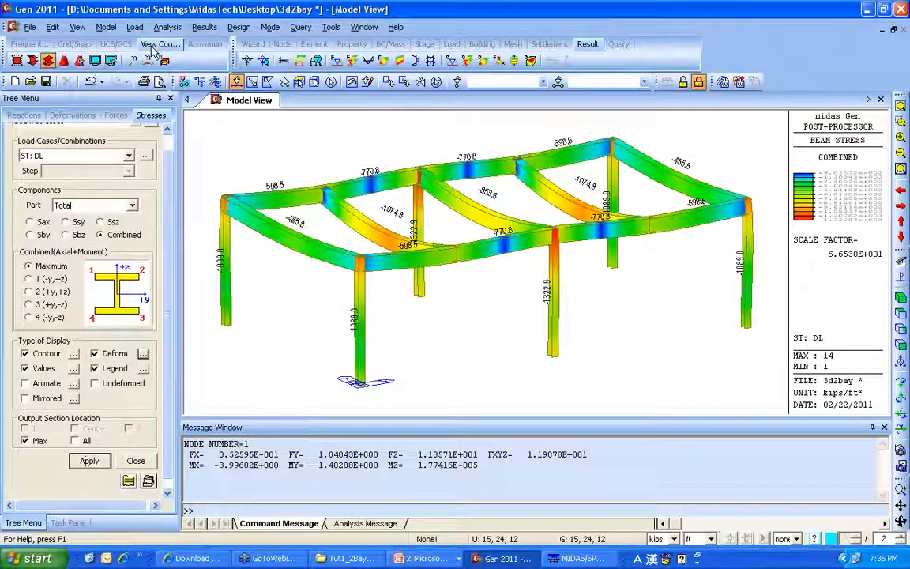
click(64, 63)
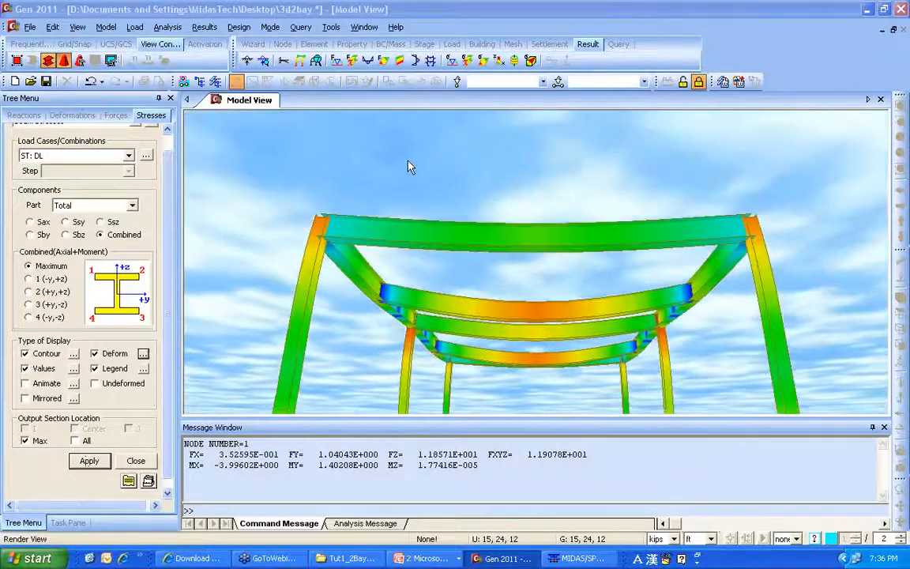
drag(566, 289, 327, 252)
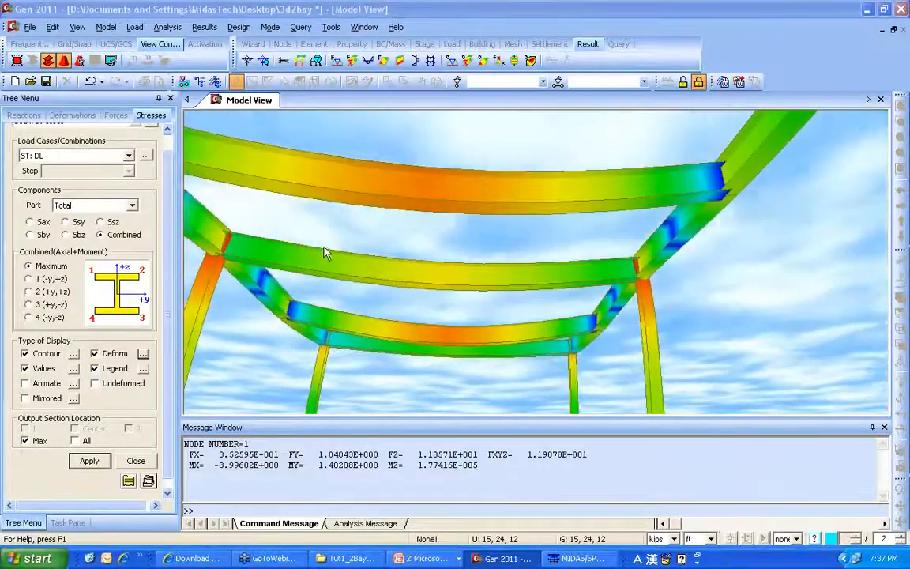
click(64, 61)
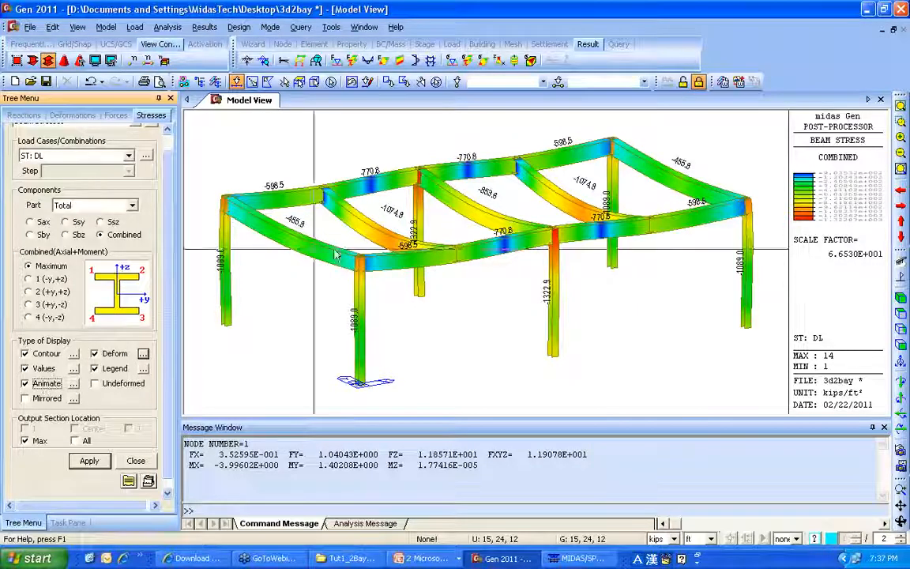
- Record and play an animation of the deformed stress contour, and check the AVI saving option without saving a file
click(47, 385)
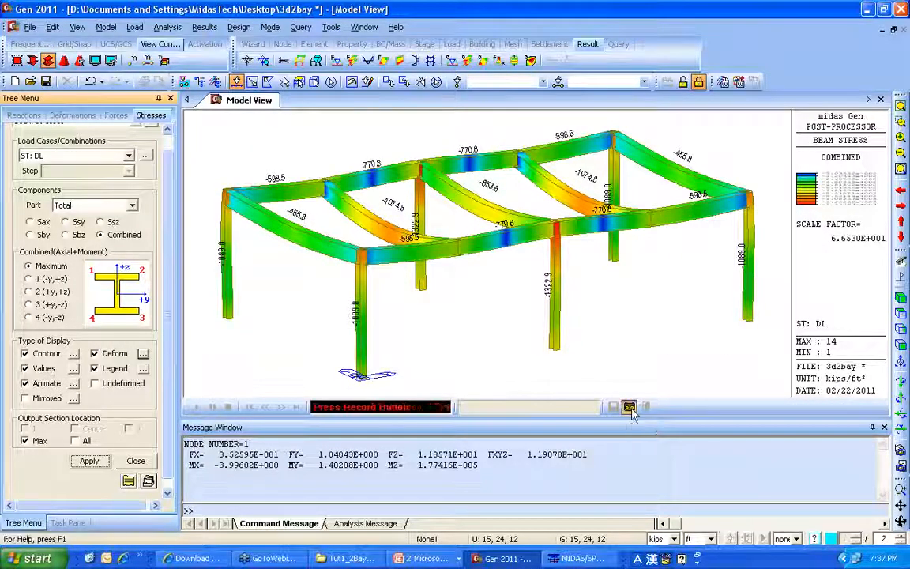
click(629, 407)
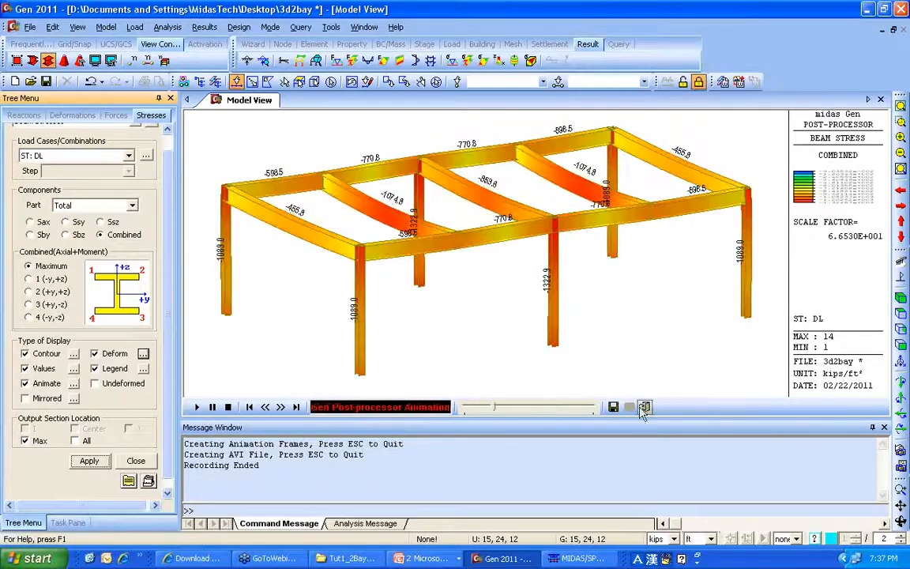
click(612, 407)
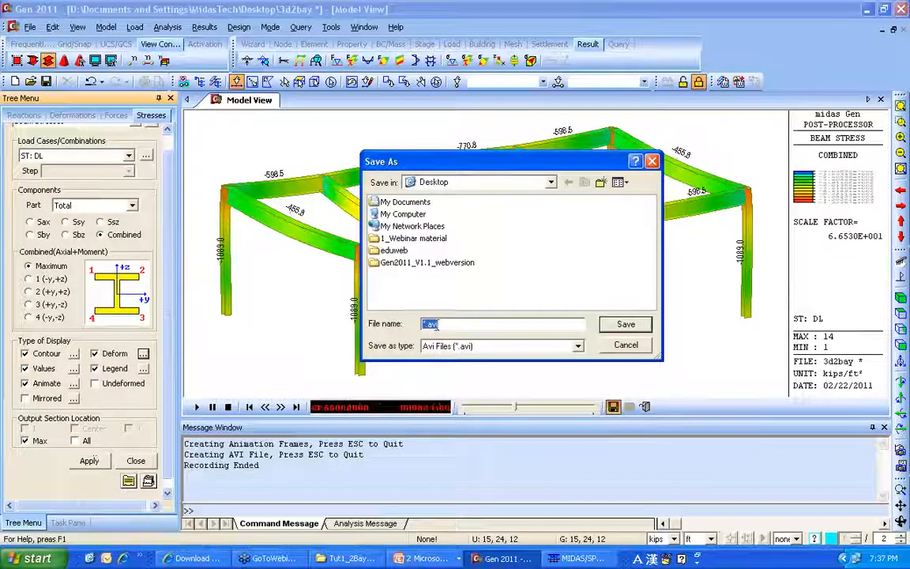
click(625, 344)
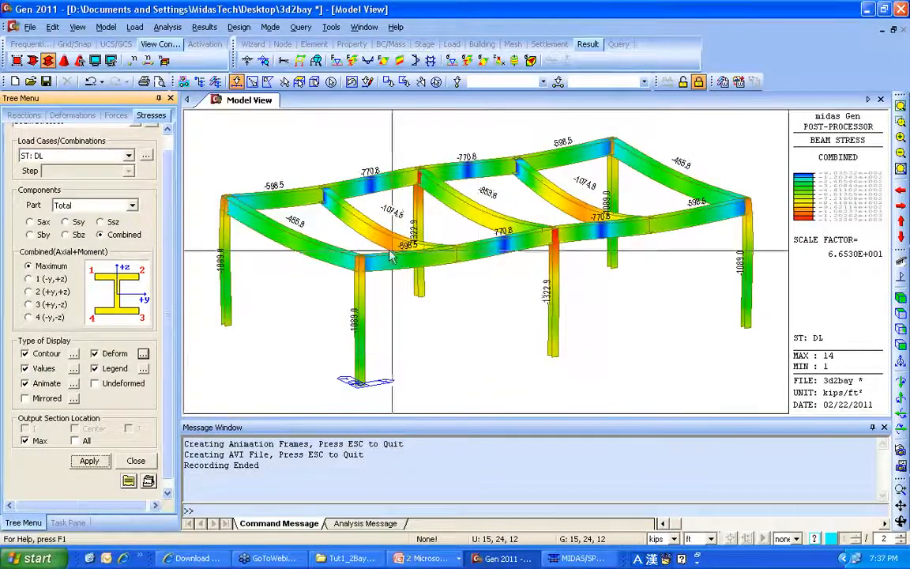
mouse_move(280, 184)
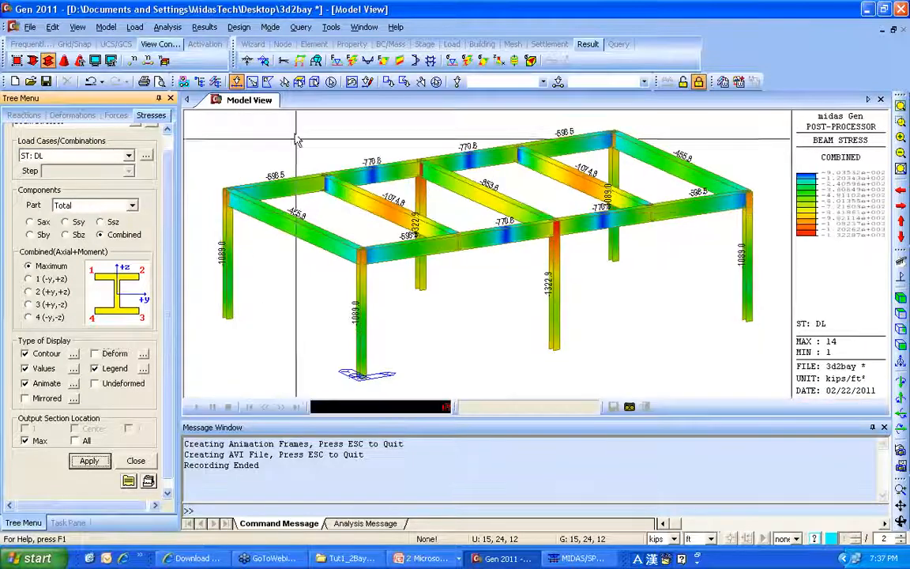
- Open Beam Detail Analysis for load case DL, pick beam element 18 in the model and maximize its results window
right_click(215, 141)
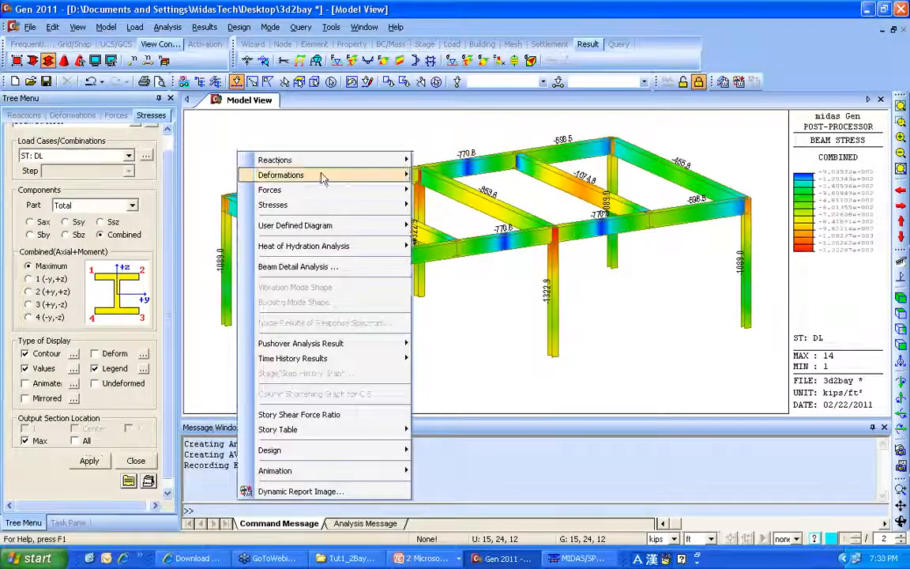
mouse_move(335, 203)
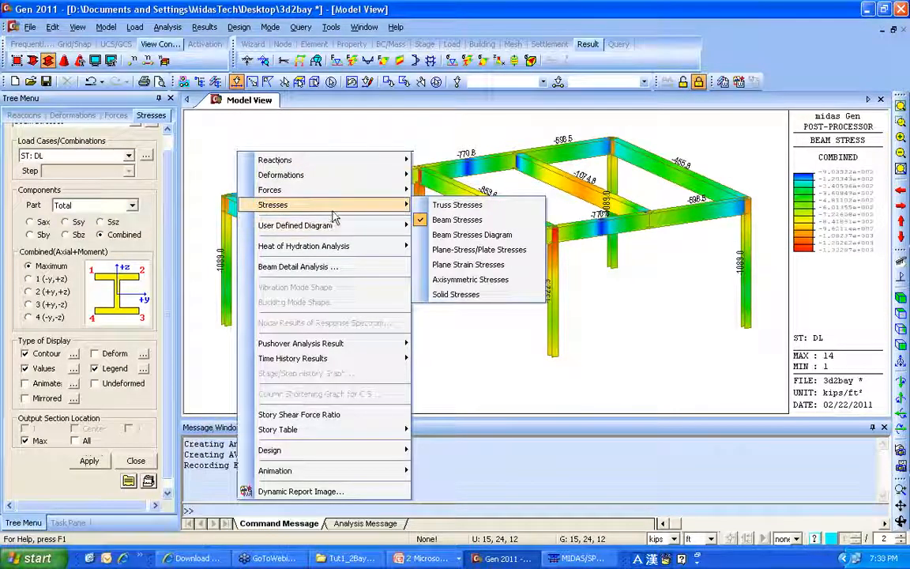
click(327, 268)
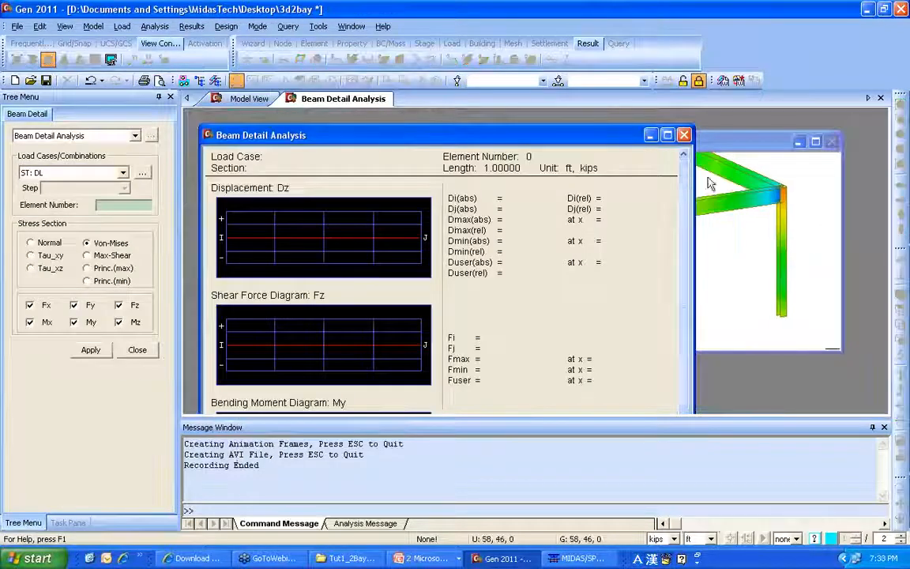
click(706, 204)
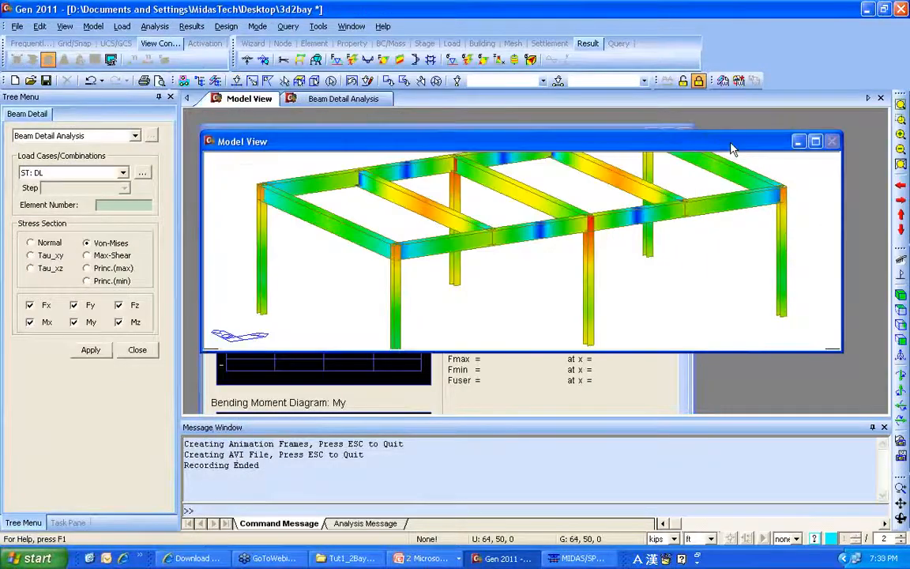
click(731, 200)
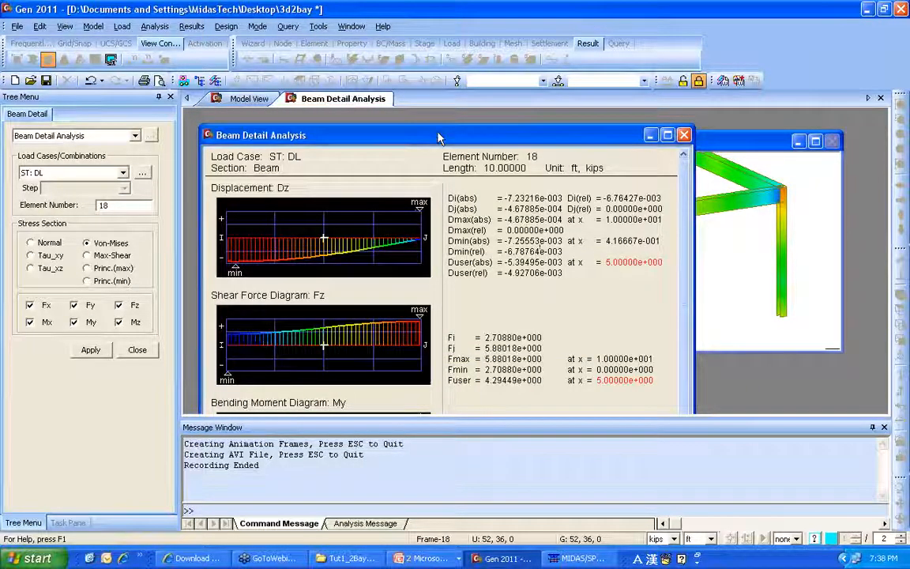
drag(439, 138, 421, 138)
double_click(439, 138)
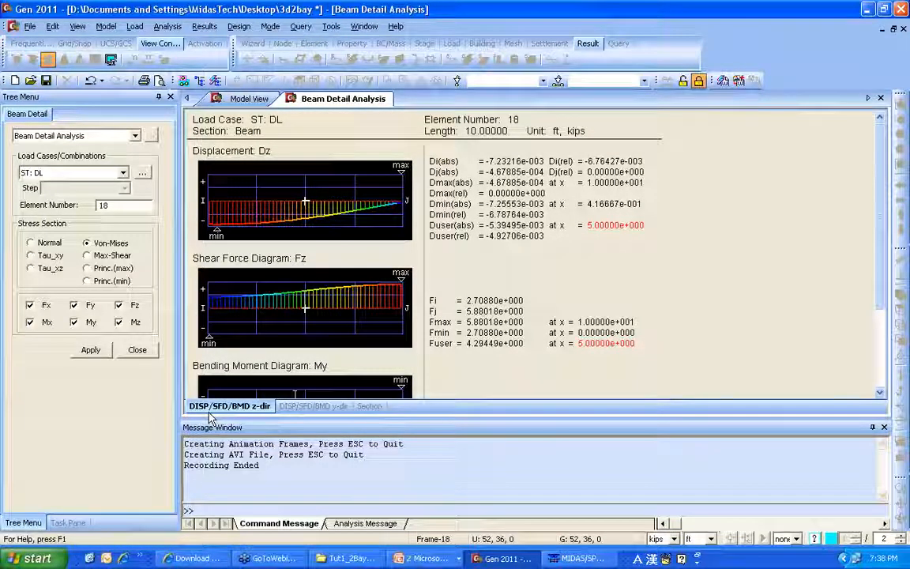
- Review the beam's displacement, shear force and bending moment diagrams in the z and y directions
scroll(445, 248, down, 5)
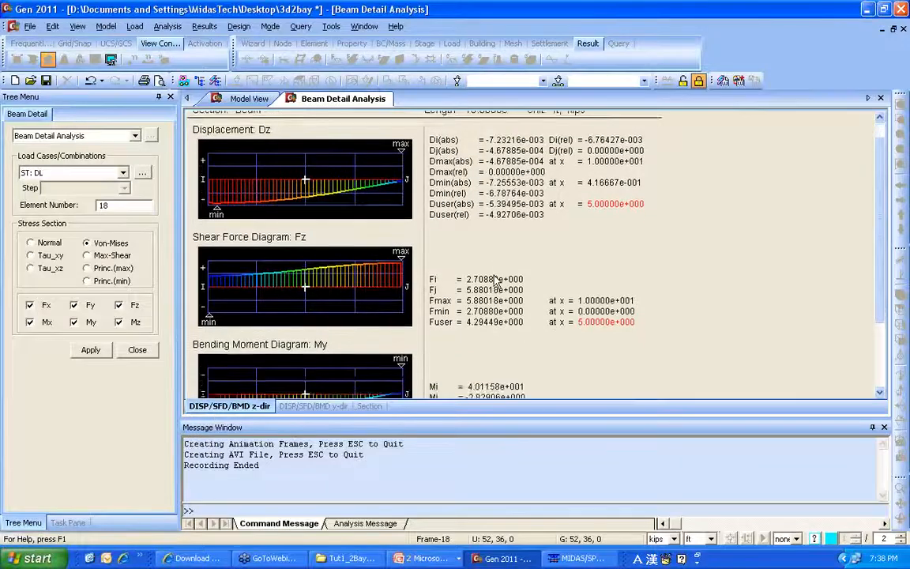
scroll(496, 276, up, 4)
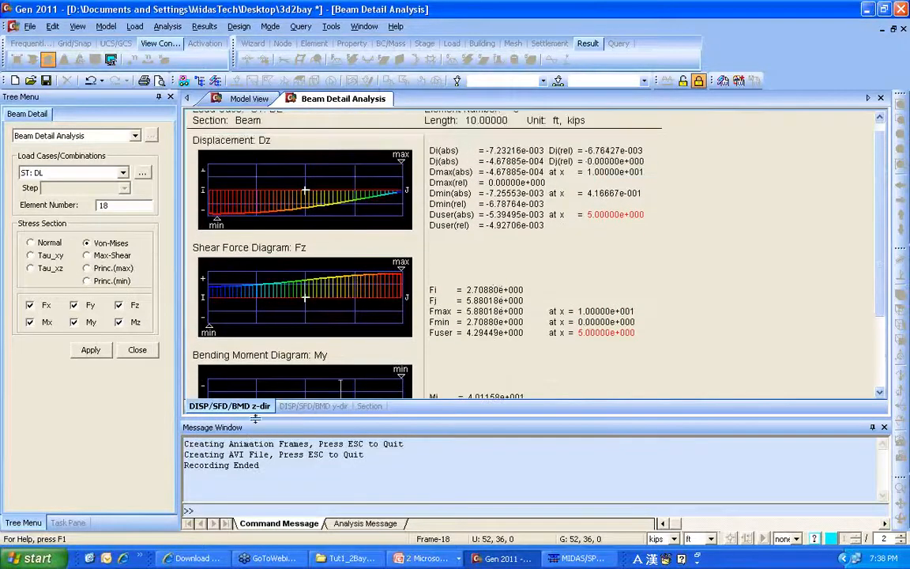
scroll(324, 395, down, 2)
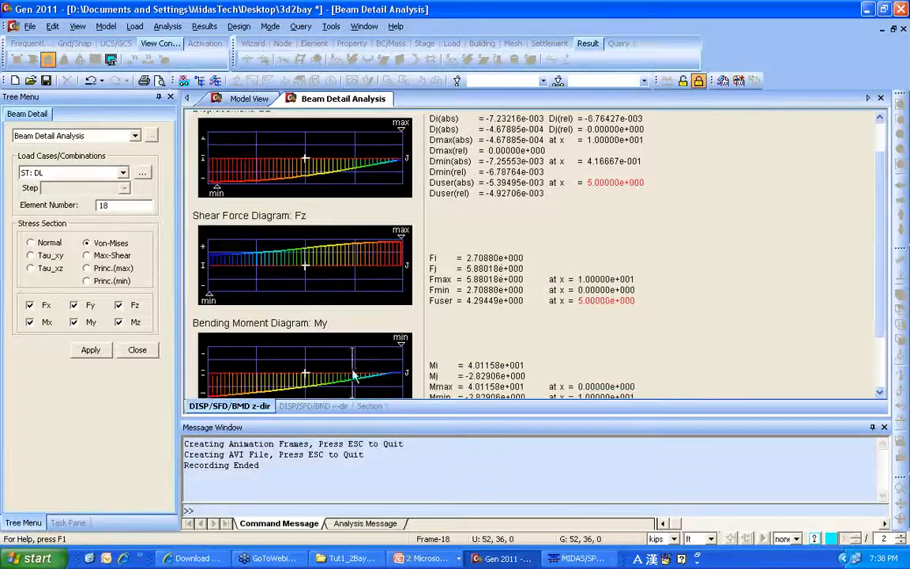
scroll(227, 190, up, 1)
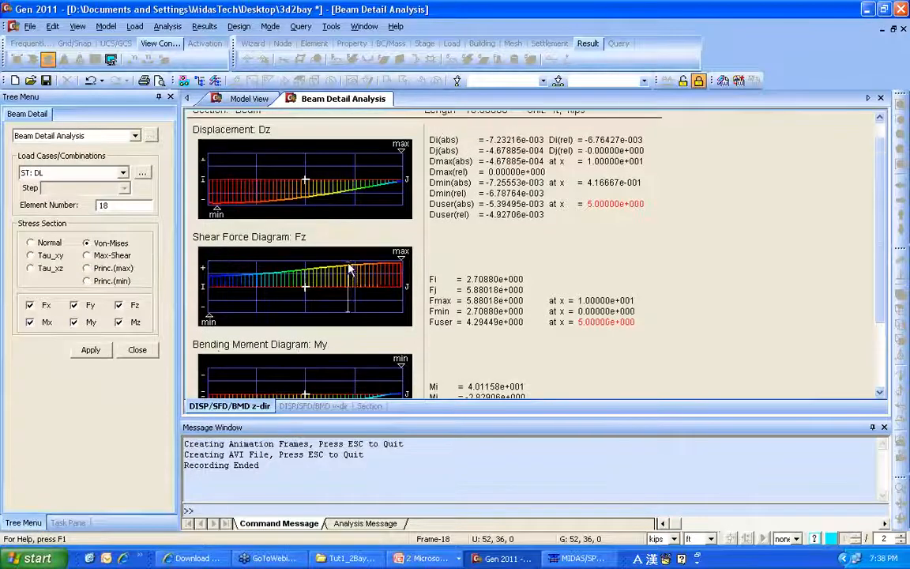
click(293, 406)
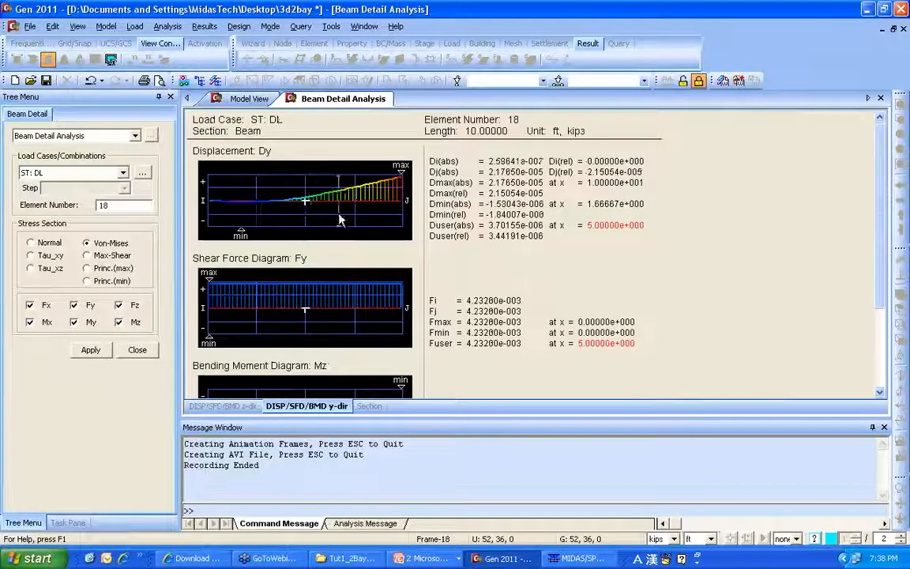
click(256, 406)
click(304, 405)
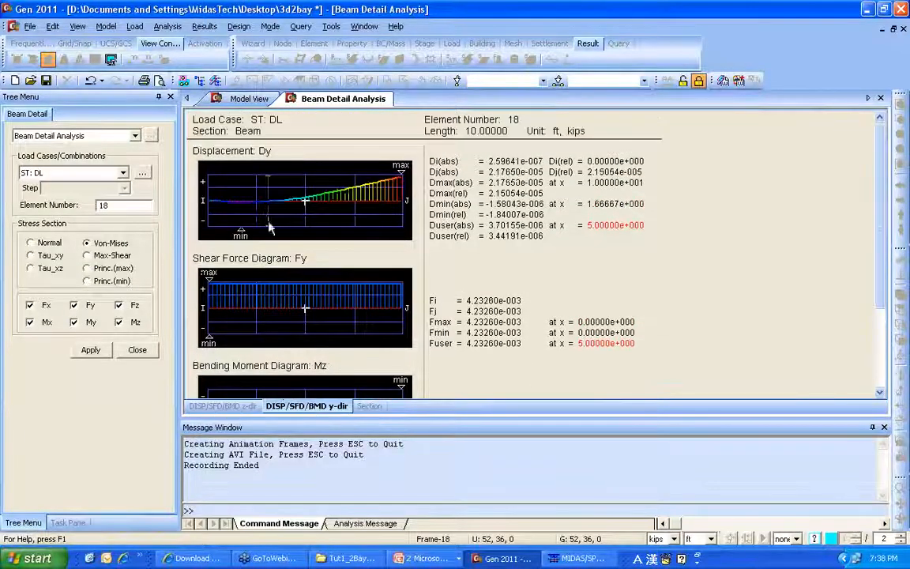
- Examine the beam's von-Mises section stresses, probing the cross section from the upper flange down to the lower web
click(371, 406)
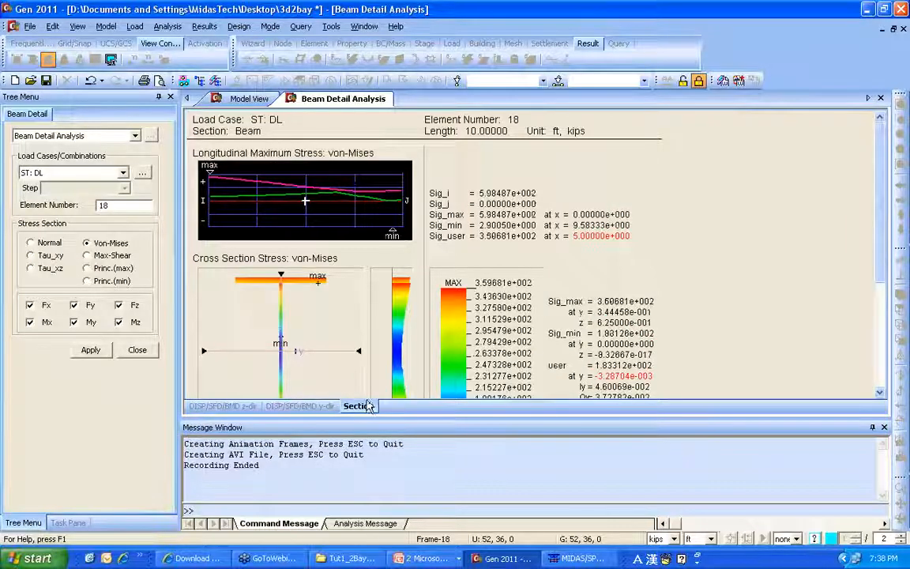
scroll(324, 315, down, 3)
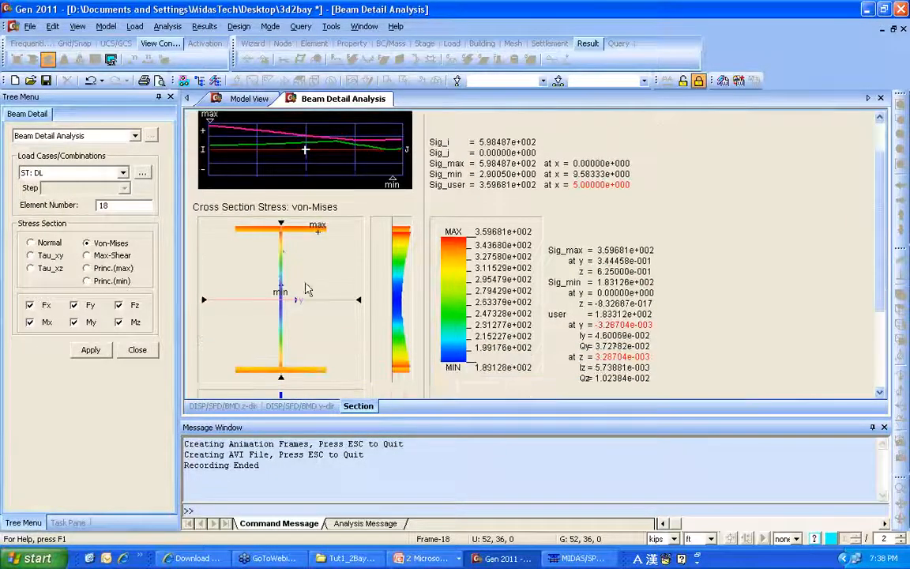
click(285, 229)
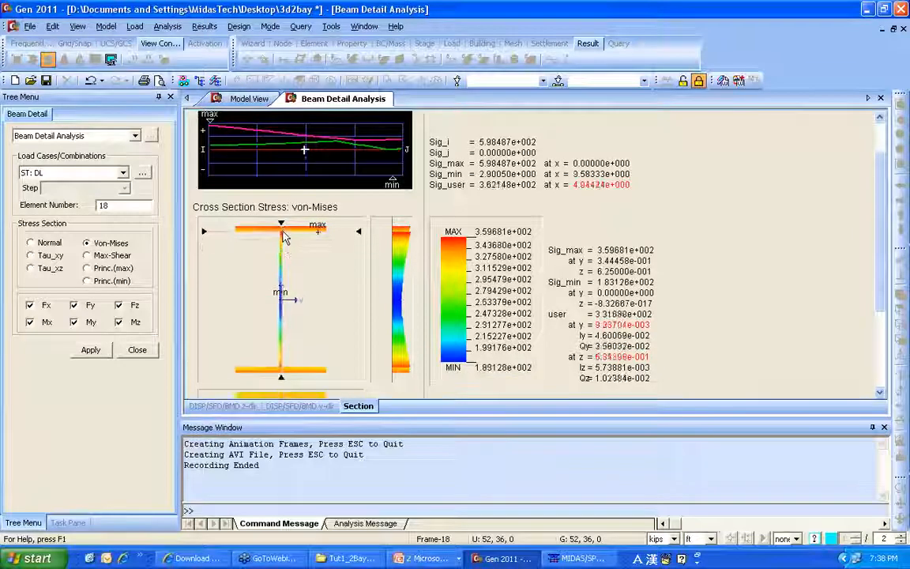
mouse_move(284, 235)
mouse_down()
mouse_move(282, 378)
mouse_move(291, 373)
mouse_move(281, 363)
mouse_up()
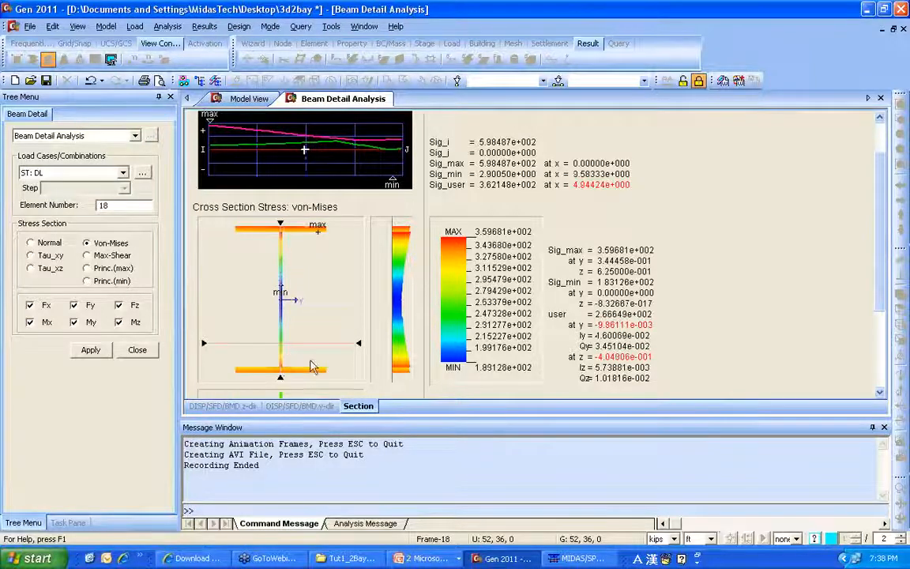
- Revisit the beam's z-direction diagrams and close the Beam Detail Analysis results
click(318, 408)
click(223, 405)
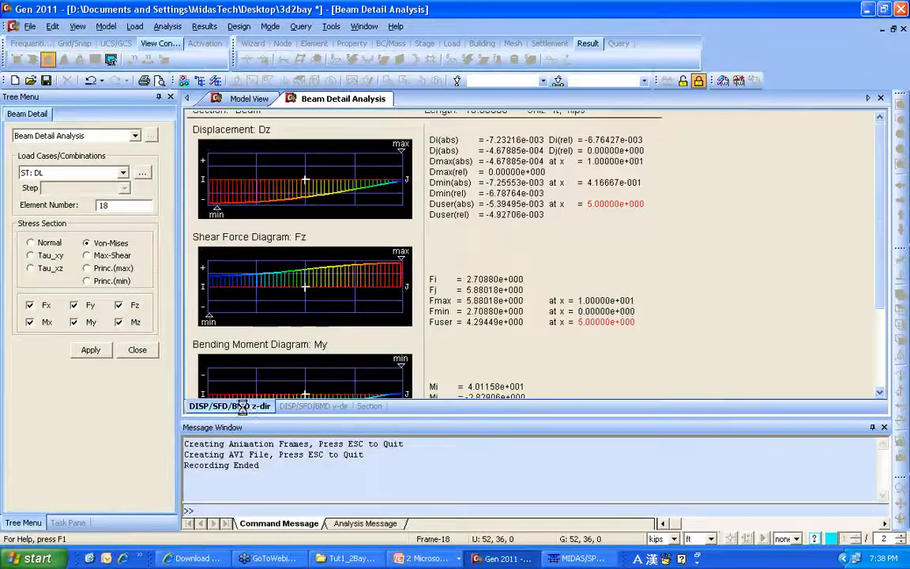
click(880, 98)
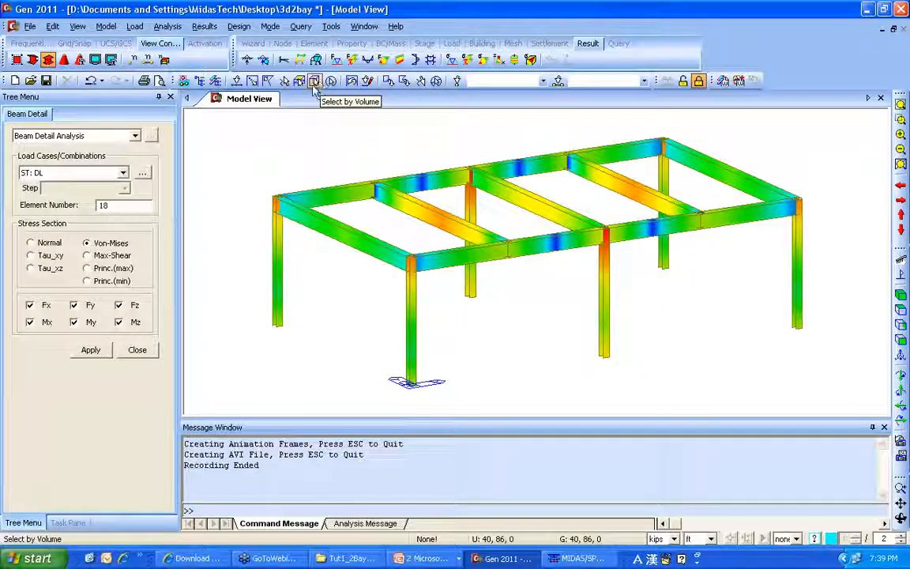
- Start defining a user-defined diagram group for beam element 11 using the total Fx component of Beam Forces/Moments
right_click(242, 158)
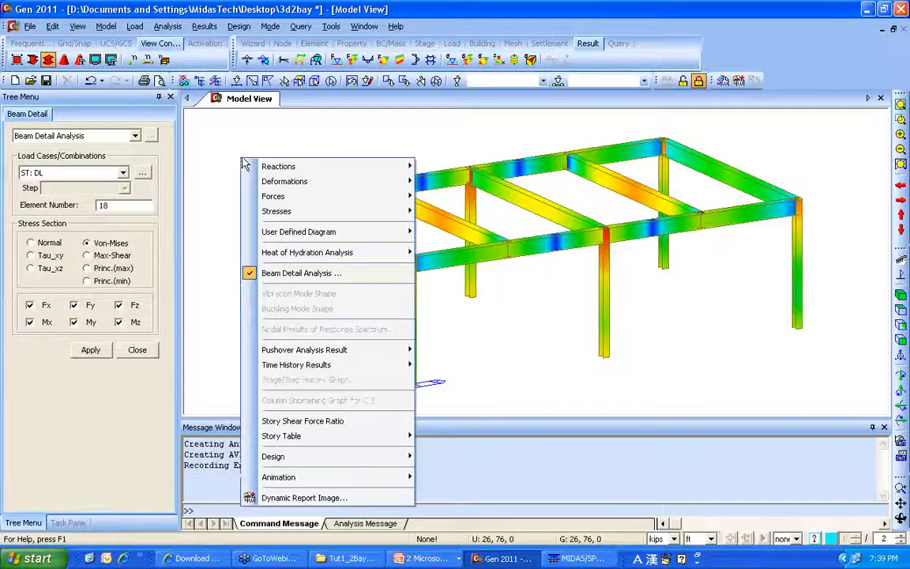
mouse_move(303, 237)
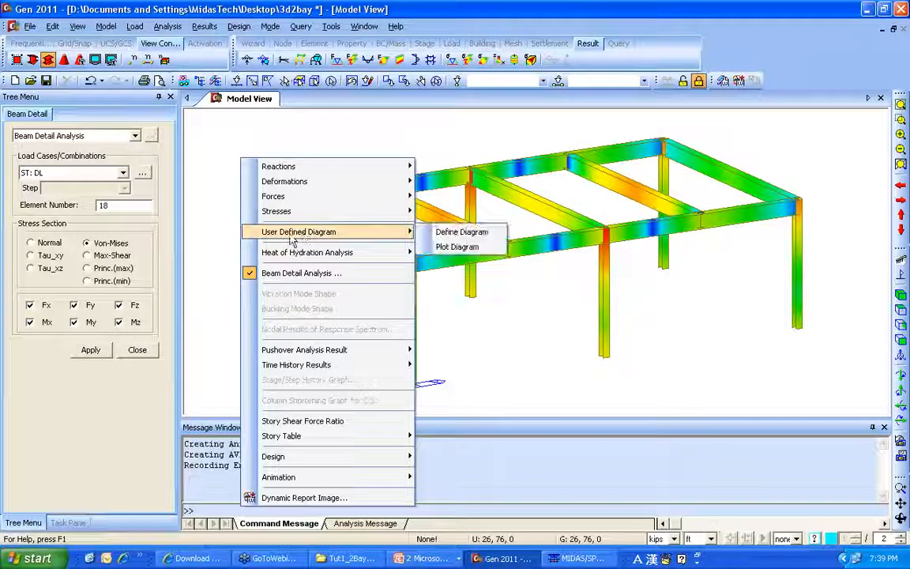
click(465, 233)
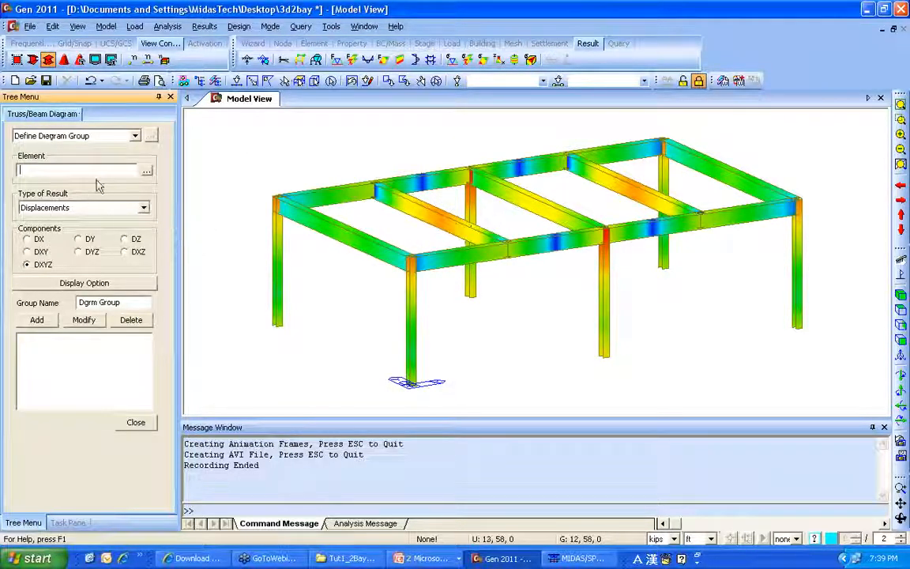
click(236, 80)
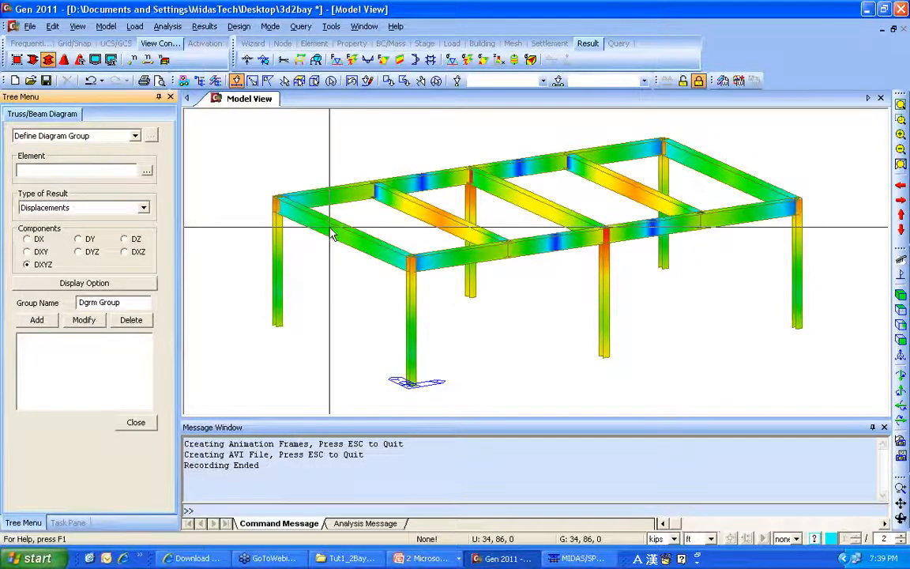
click(331, 233)
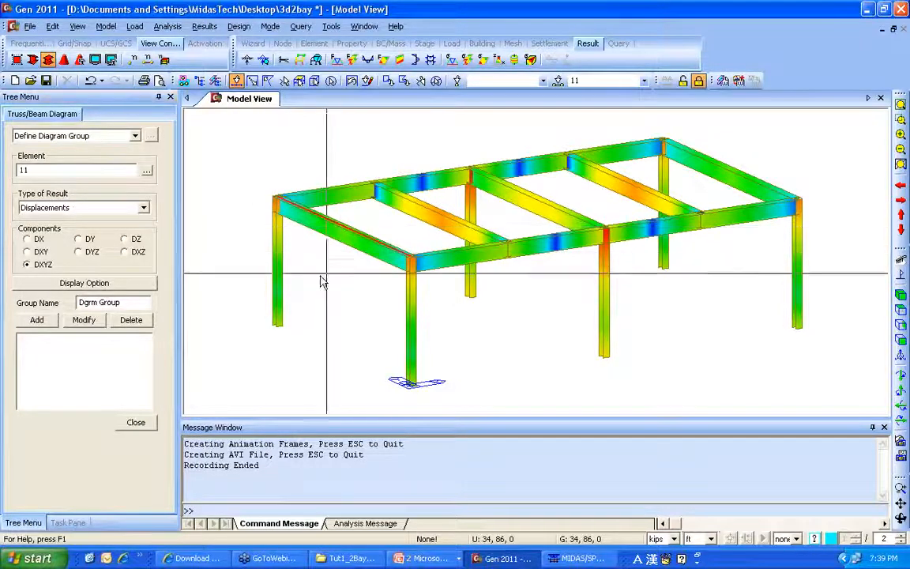
click(86, 212)
click(77, 252)
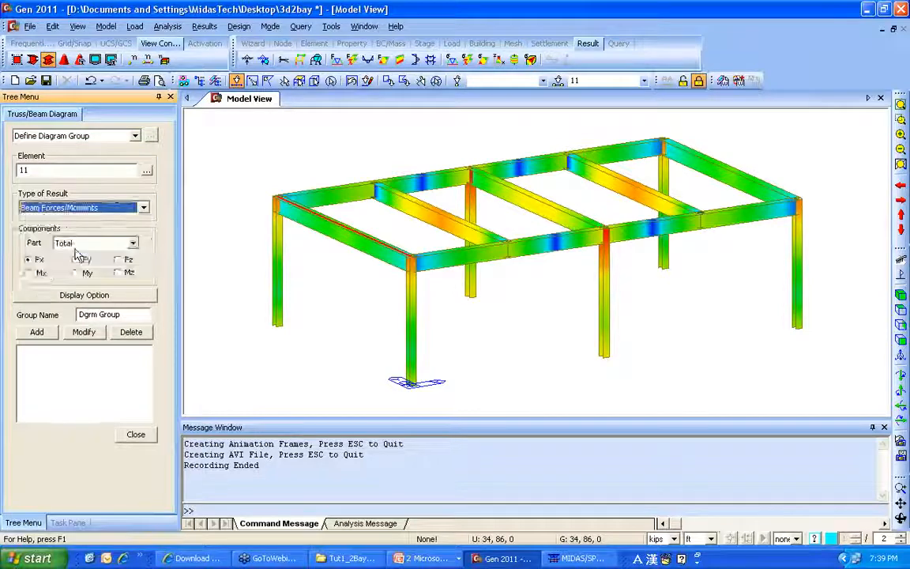
click(27, 259)
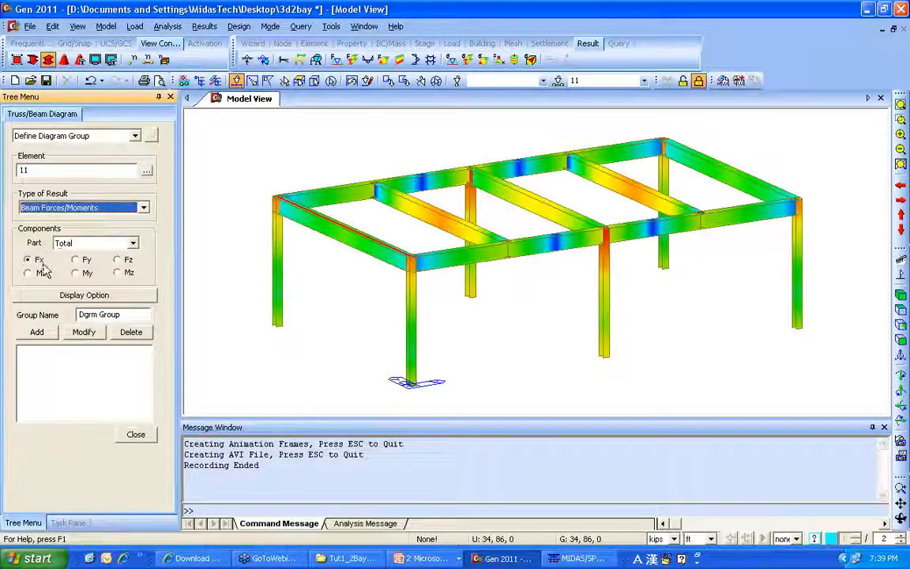
- Set the axial force diagram's colour to red and add it as diagram group Dgrm Group1
click(83, 295)
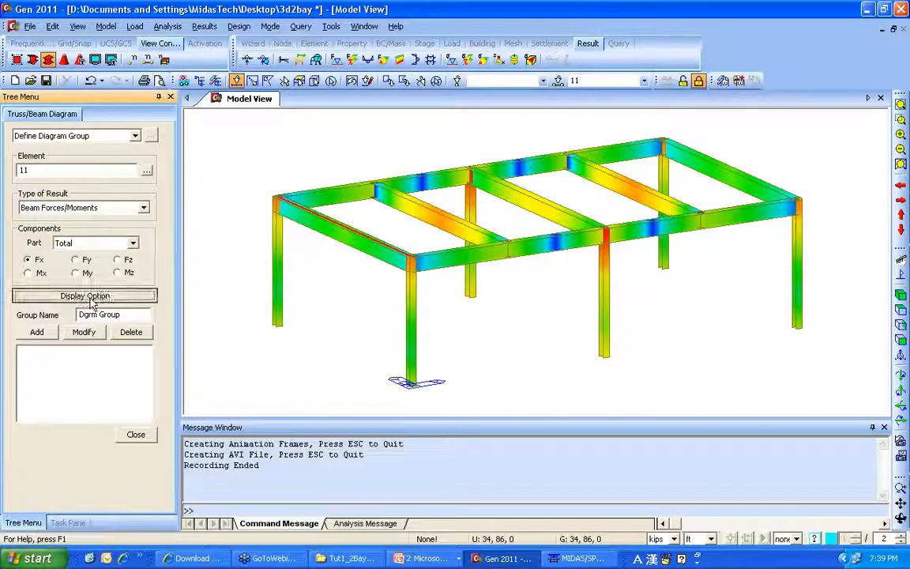
click(431, 186)
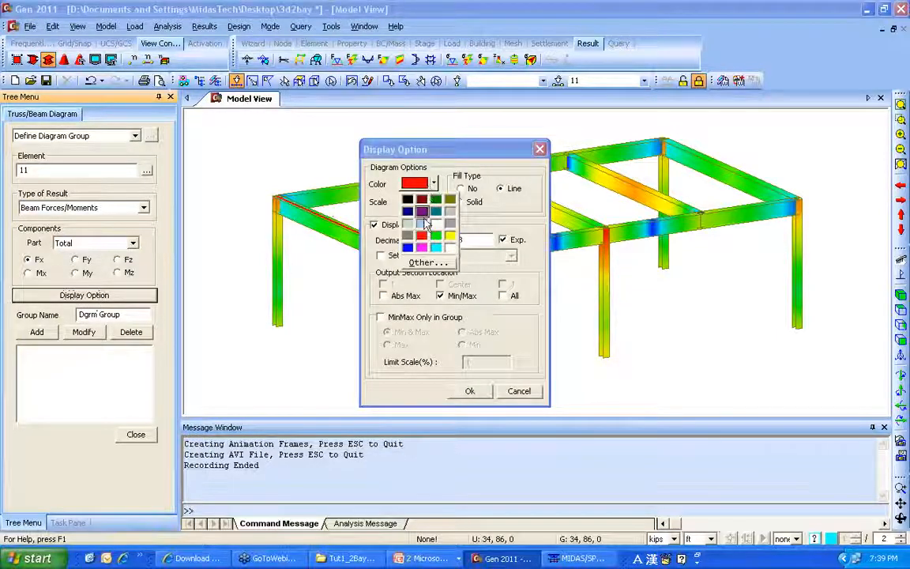
click(422, 233)
click(469, 391)
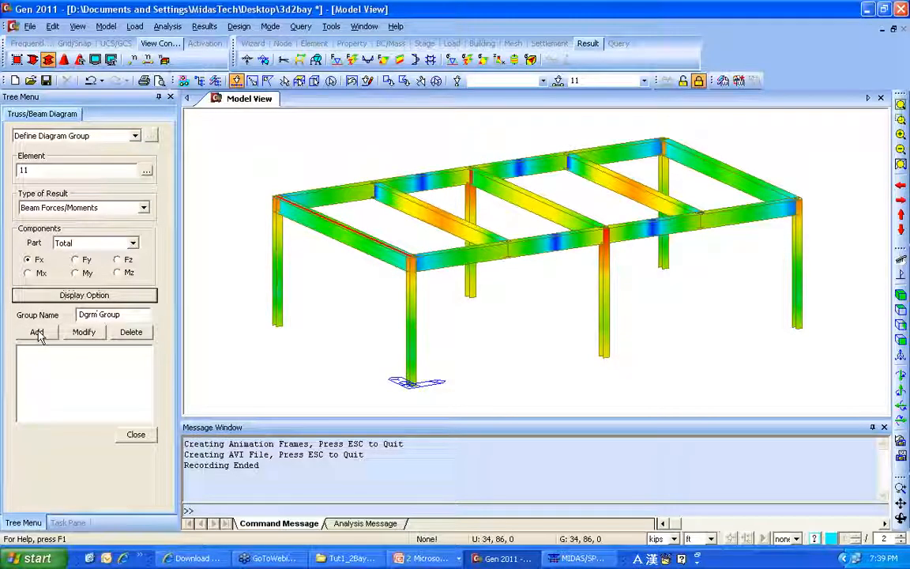
click(130, 315)
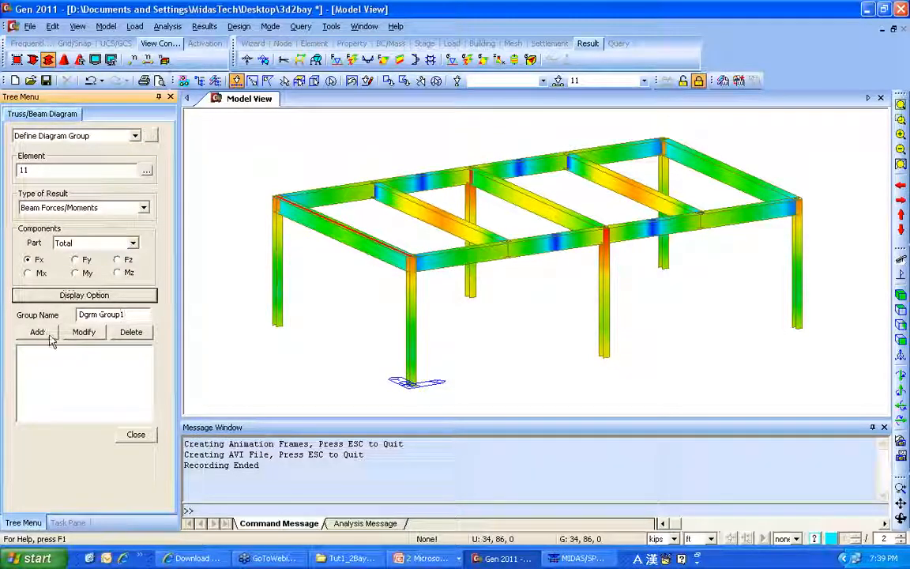
click(43, 335)
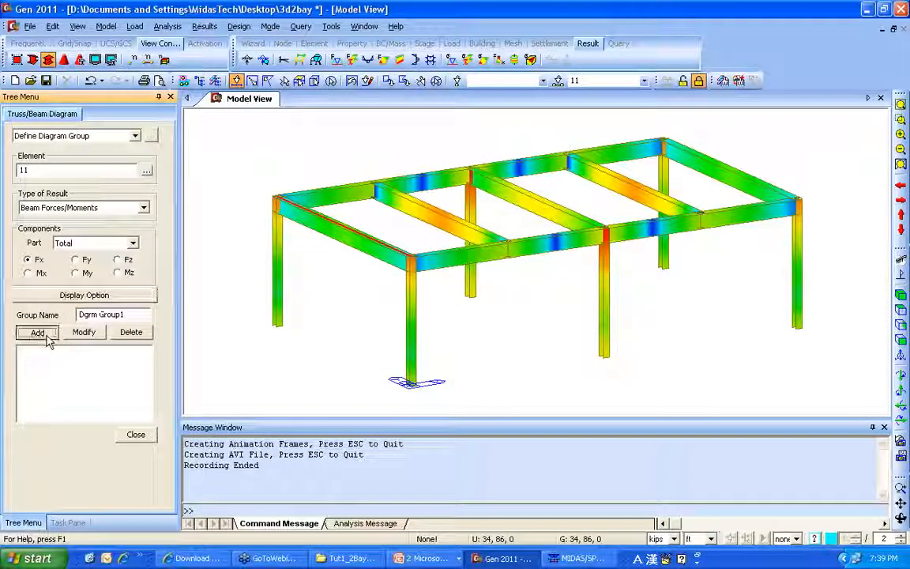
- Choose the My component for a second diagram of element 11 and set its display colour to dark red
click(82, 272)
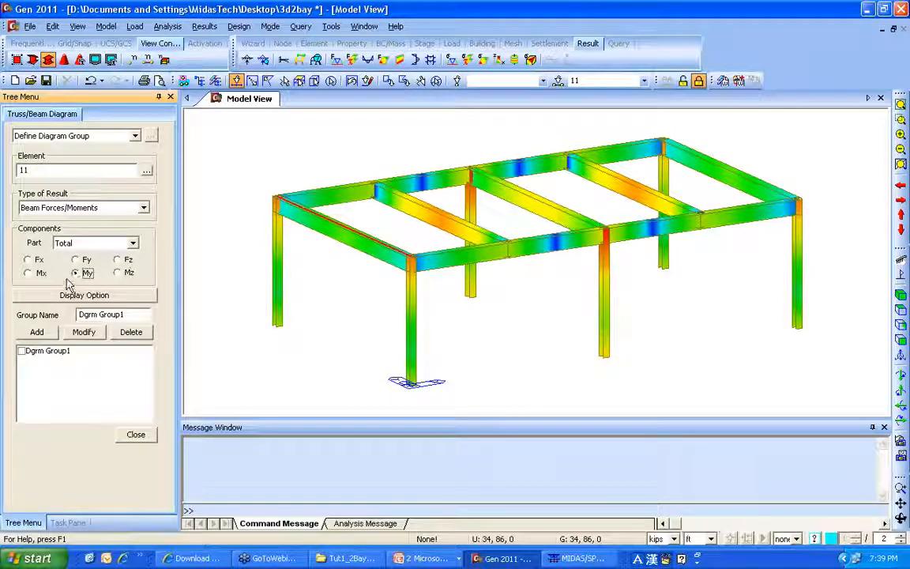
click(95, 296)
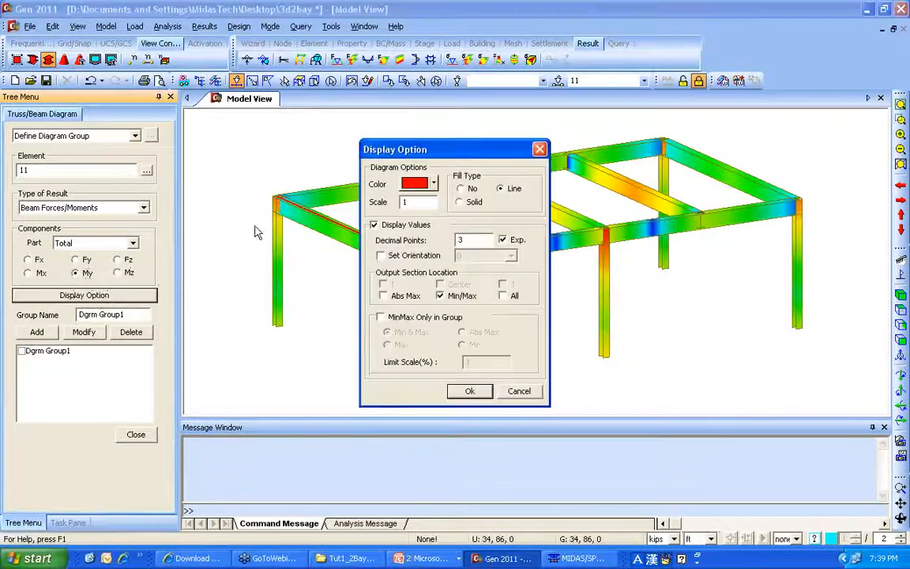
click(421, 184)
click(407, 199)
click(417, 184)
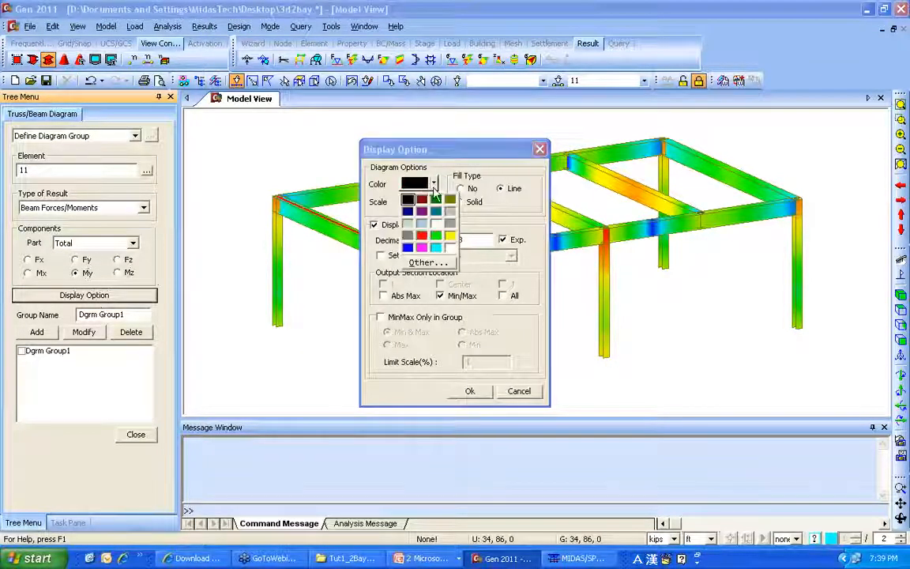
click(421, 247)
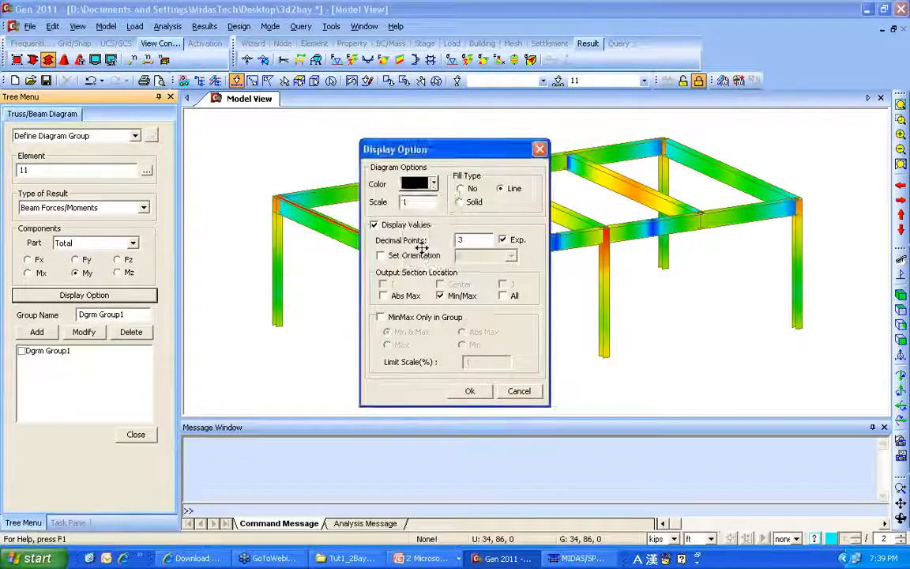
click(421, 184)
click(408, 211)
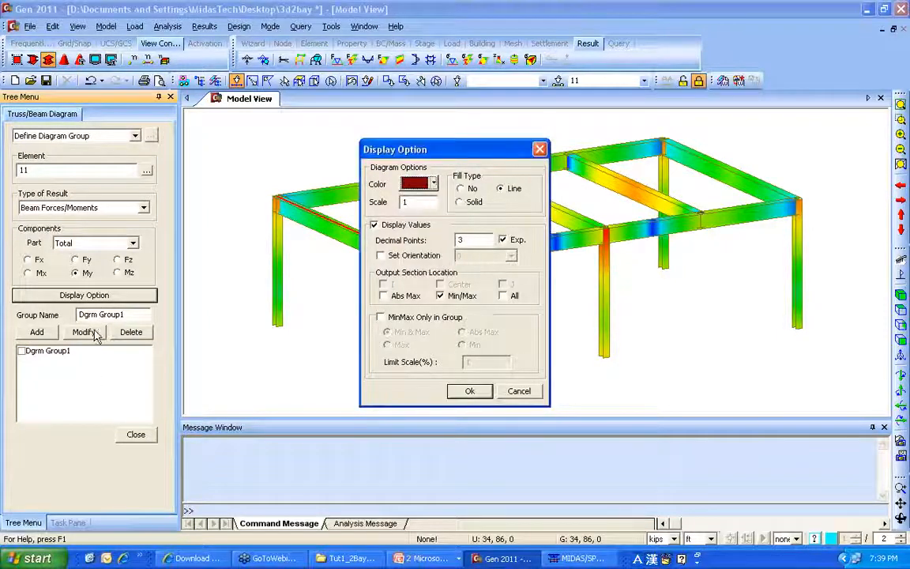
click(469, 391)
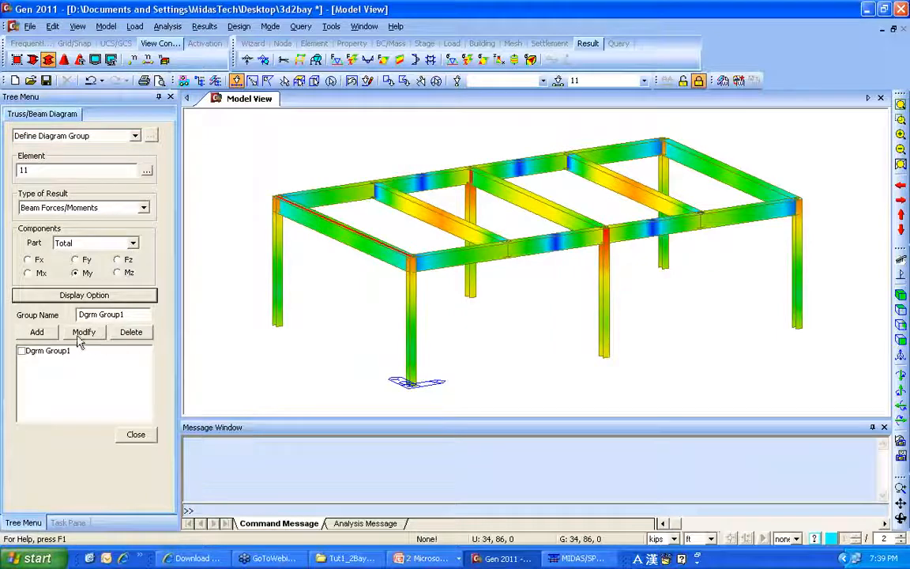
- Name the bending moment diagram group Dgrm Group2 and add it to the list
click(140, 315)
double_click(124, 314)
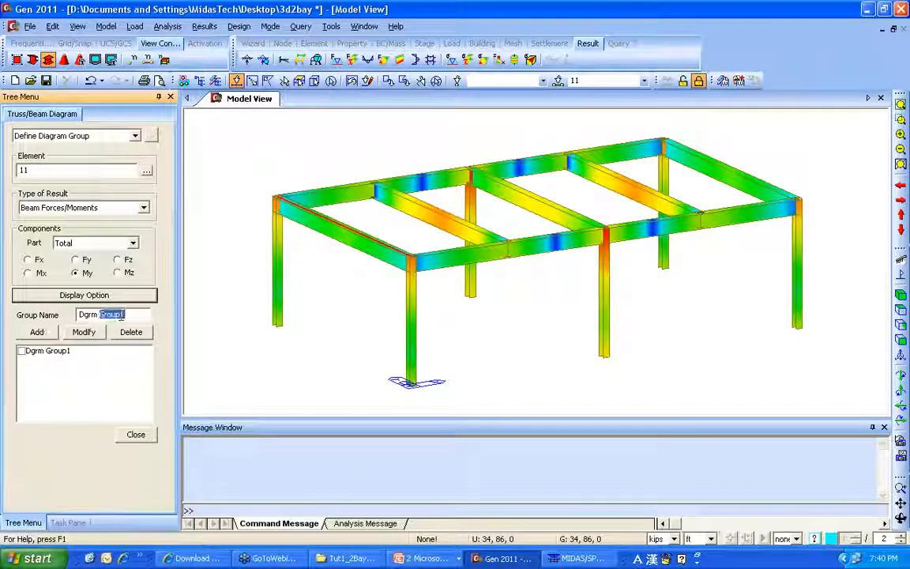
drag(119, 314, 126, 315)
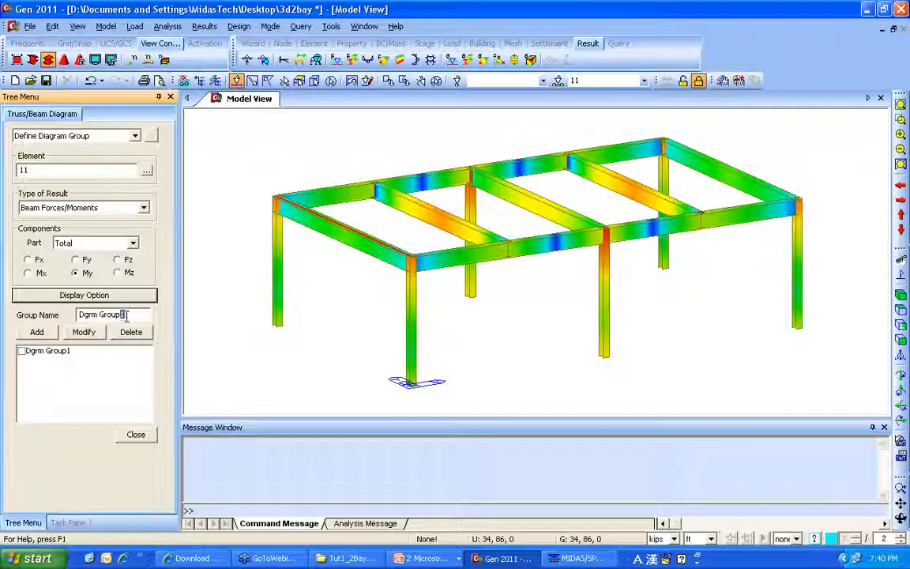
click(37, 331)
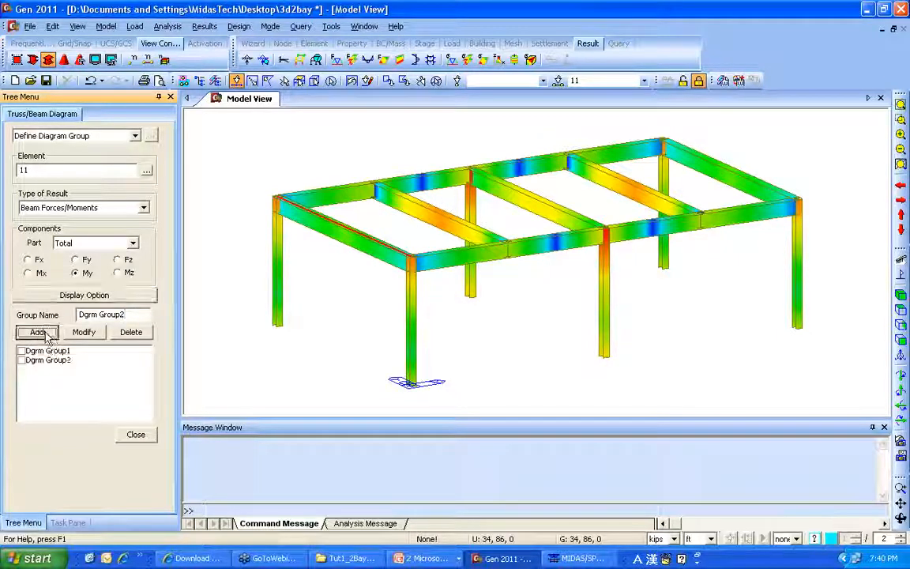
- Close the group definition and plot Dgrm Group1 and Dgrm Group2 together for load case DL
click(135, 436)
right_click(251, 149)
mouse_move(328, 223)
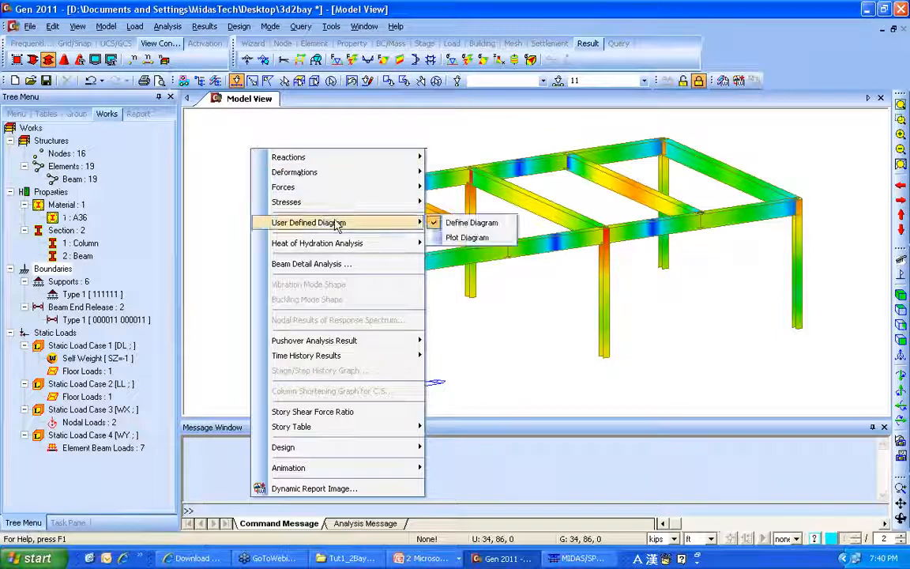
click(467, 237)
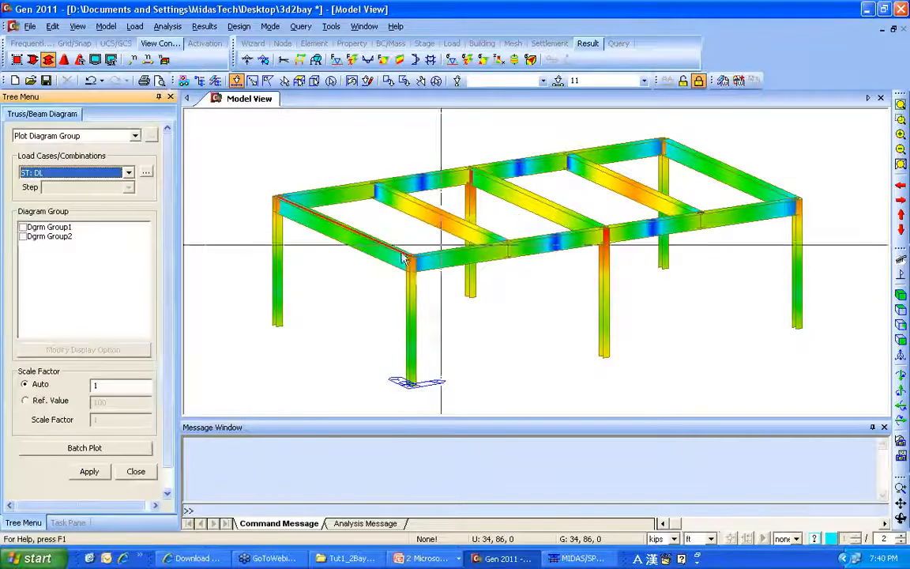
click(22, 226)
click(22, 237)
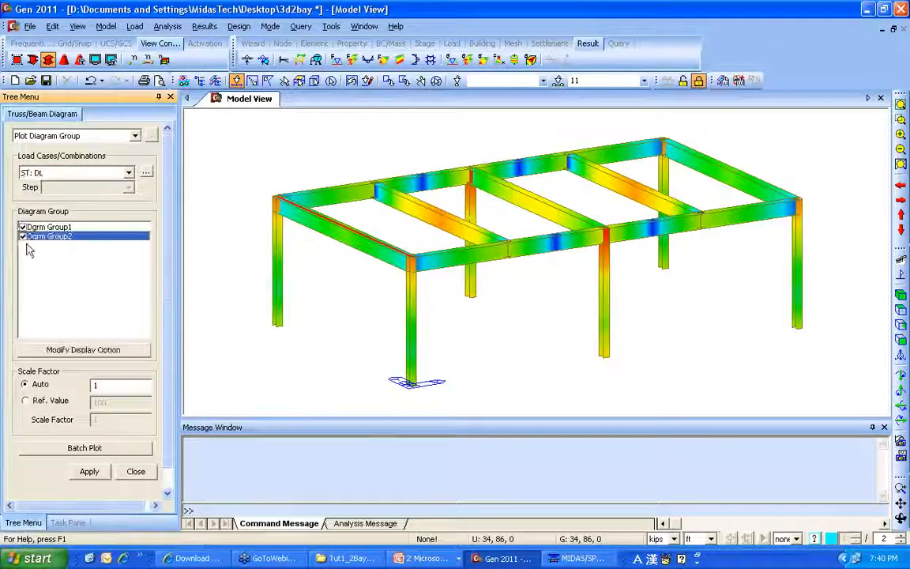
click(87, 474)
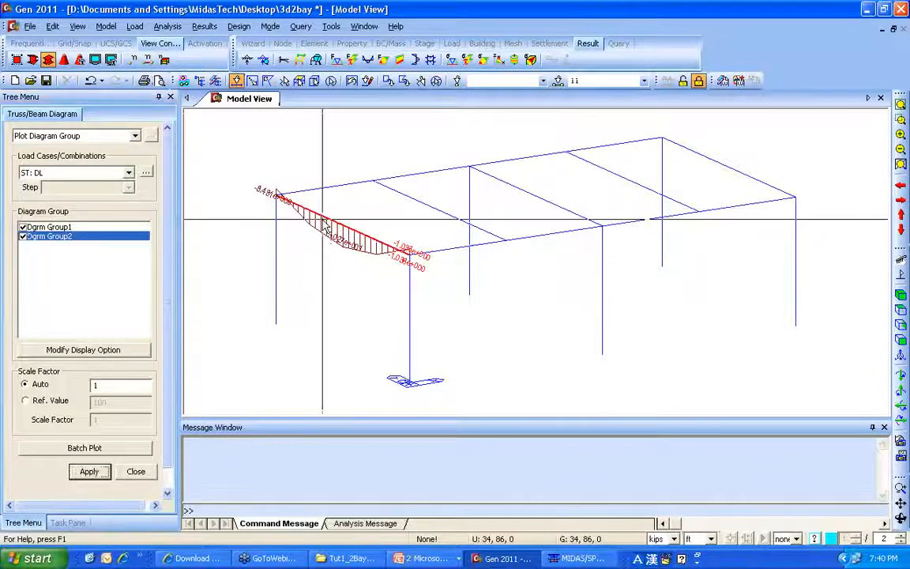
- Activate only beam element 11 and inspect its overlaid axial force and bending moment diagrams in side elevation
click(202, 45)
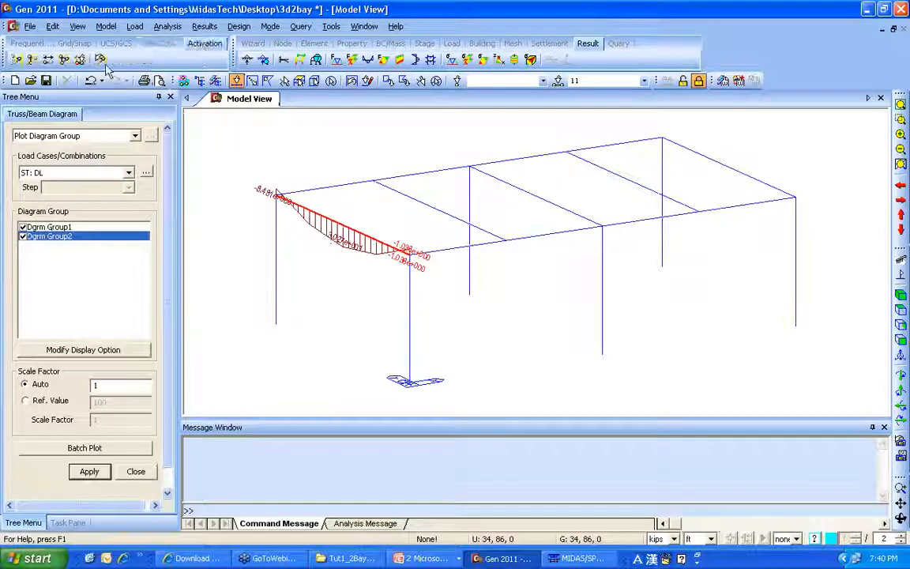
click(17, 59)
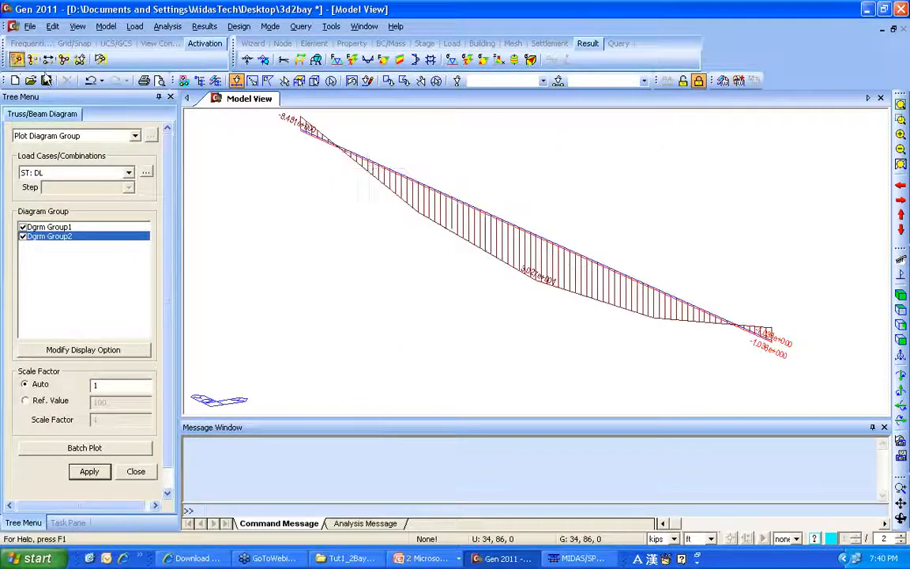
click(901, 324)
click(899, 323)
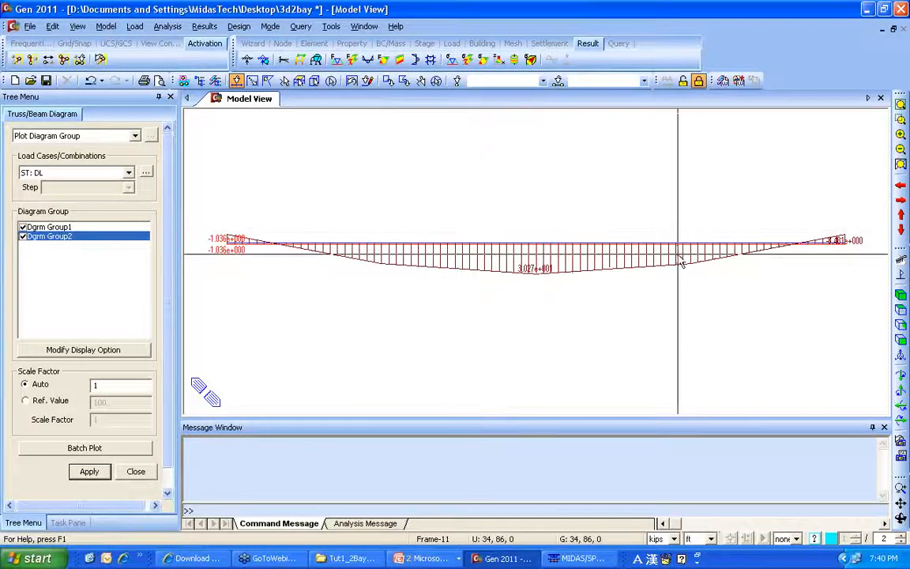
- Return to the initial view without result diagrams and reactivate the whole frame
click(899, 296)
click(900, 274)
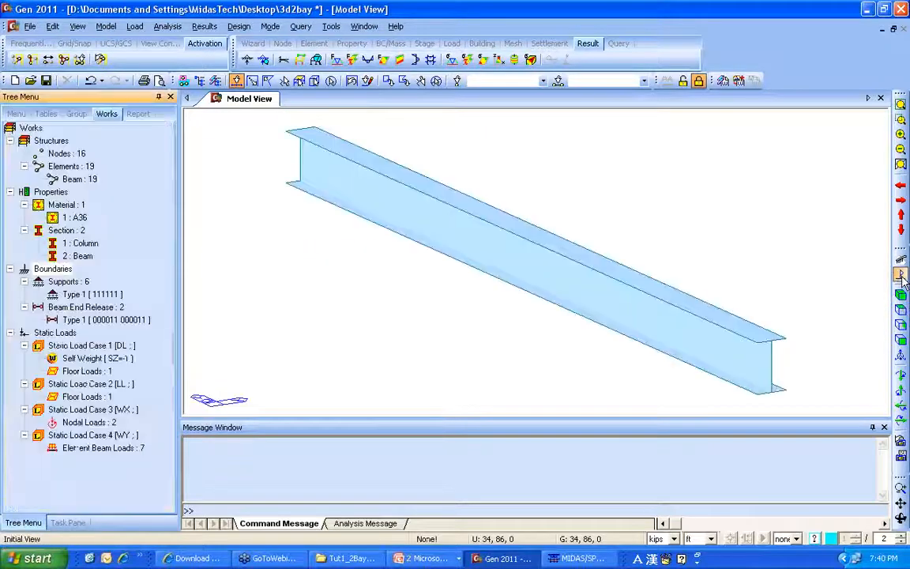
click(64, 60)
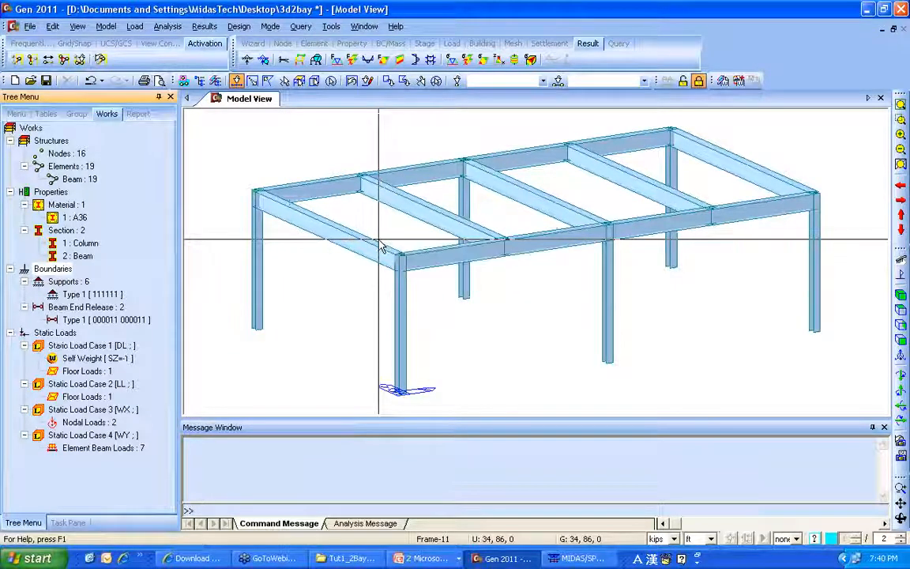
- Switch to the presentation and advance from the Stress slide to the Member Assignment slide
key(alt+Tab)
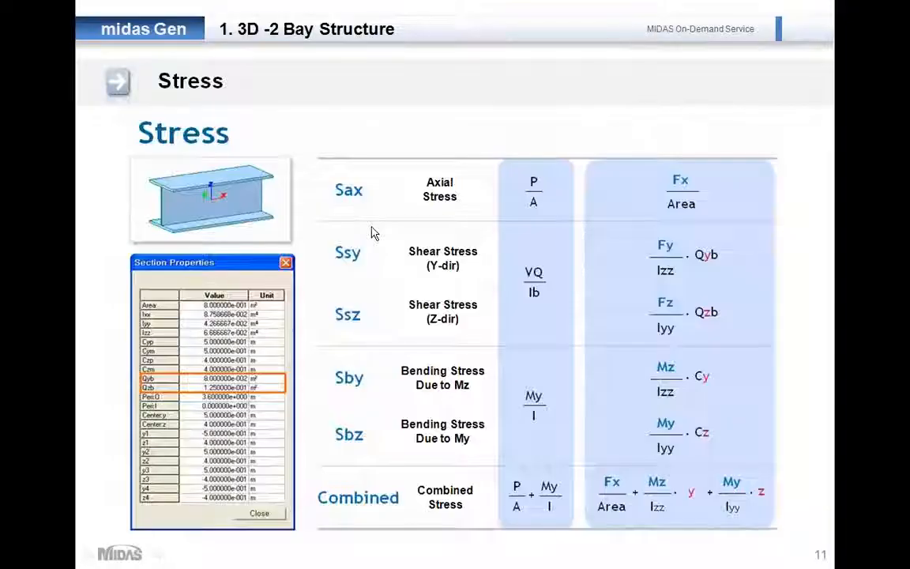
click(371, 226)
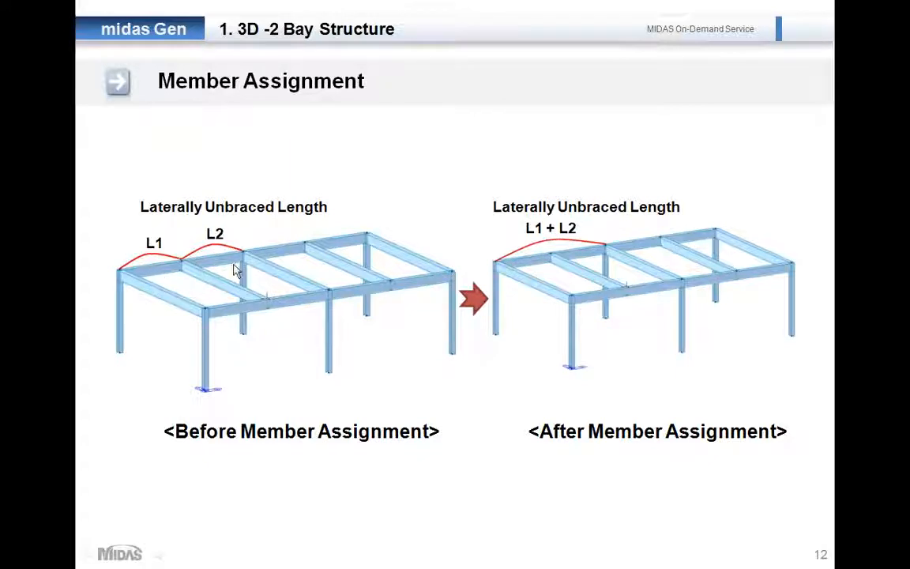
- Switch back to midas Gen and open Member Assignment from the general design parameters
key(alt+Tab)
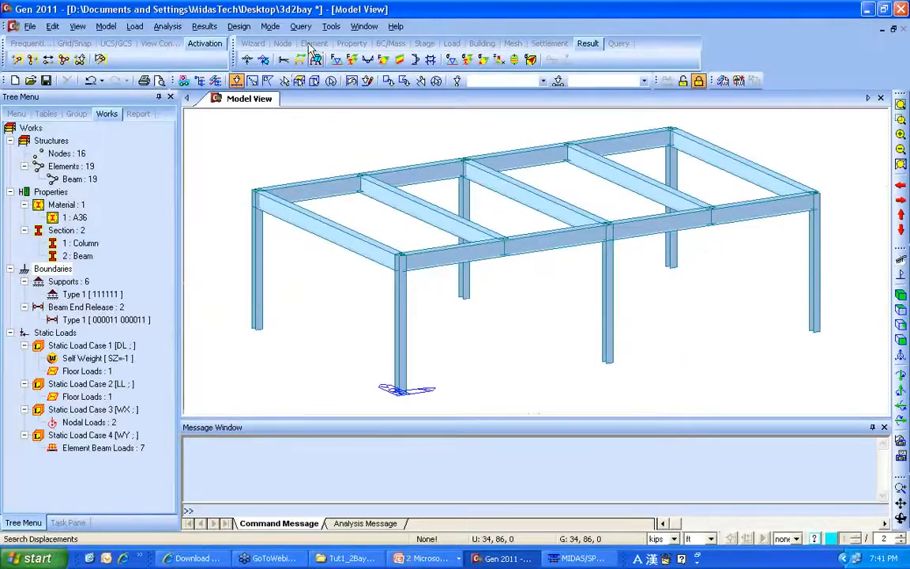
click(238, 26)
mouse_move(257, 43)
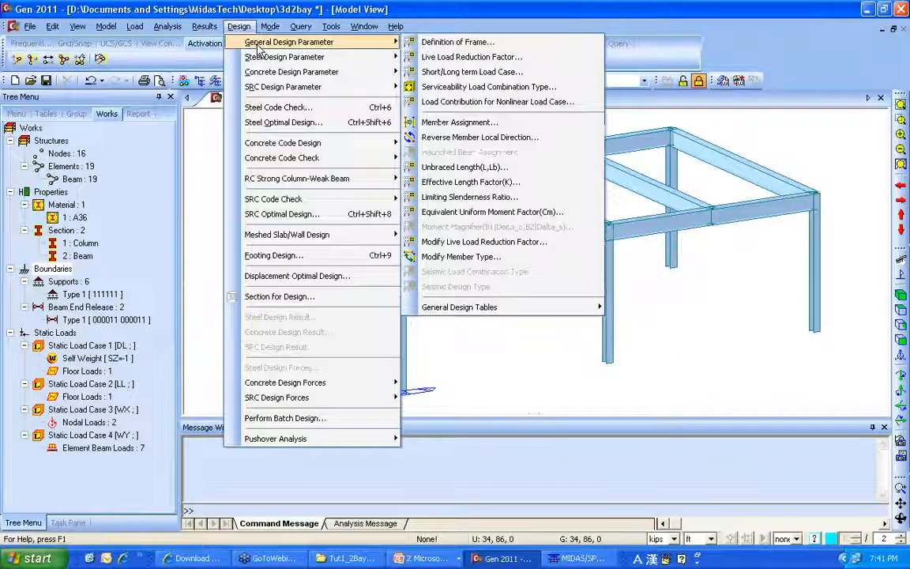
click(468, 125)
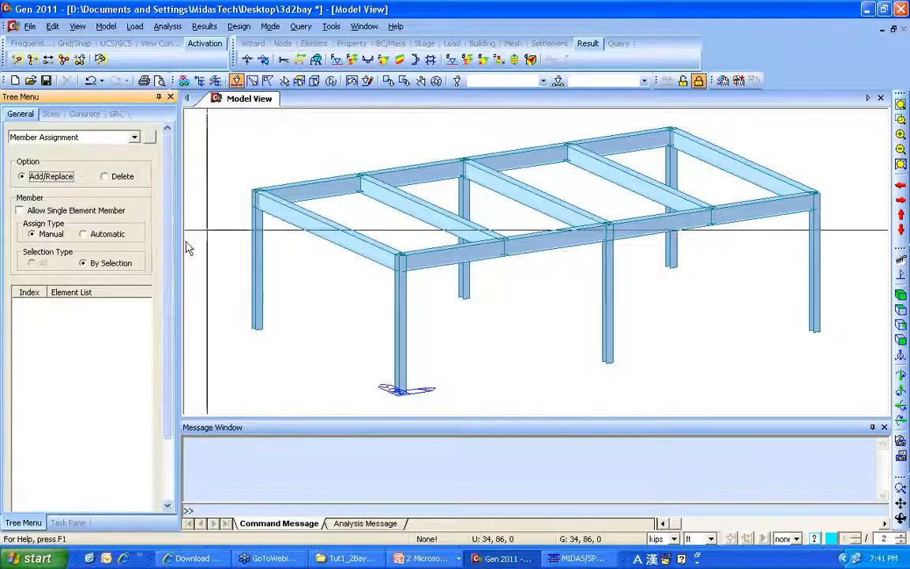
- Manually assign the rear edge girder elements 9 and 16 as one member and elements 10 and 19 as another
click(312, 184)
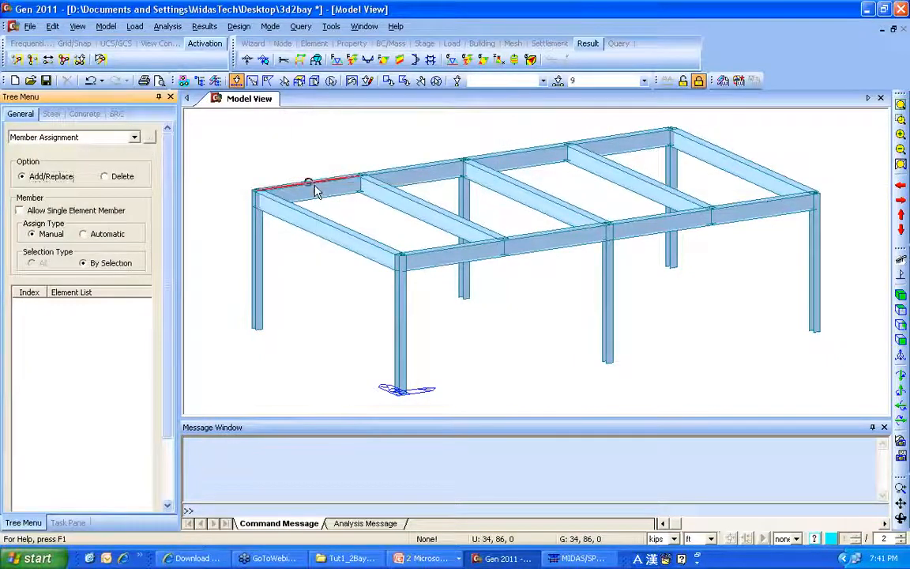
click(408, 172)
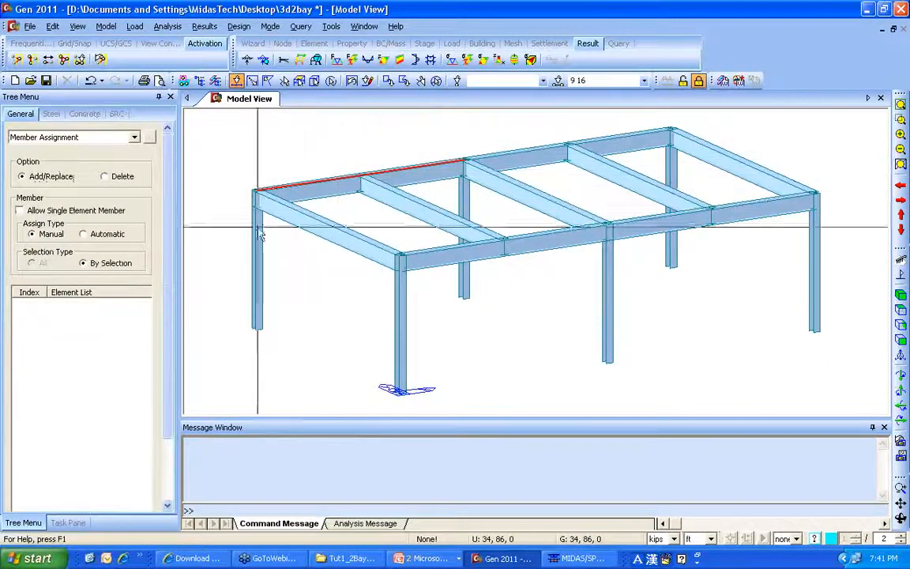
scroll(163, 339, down, 3)
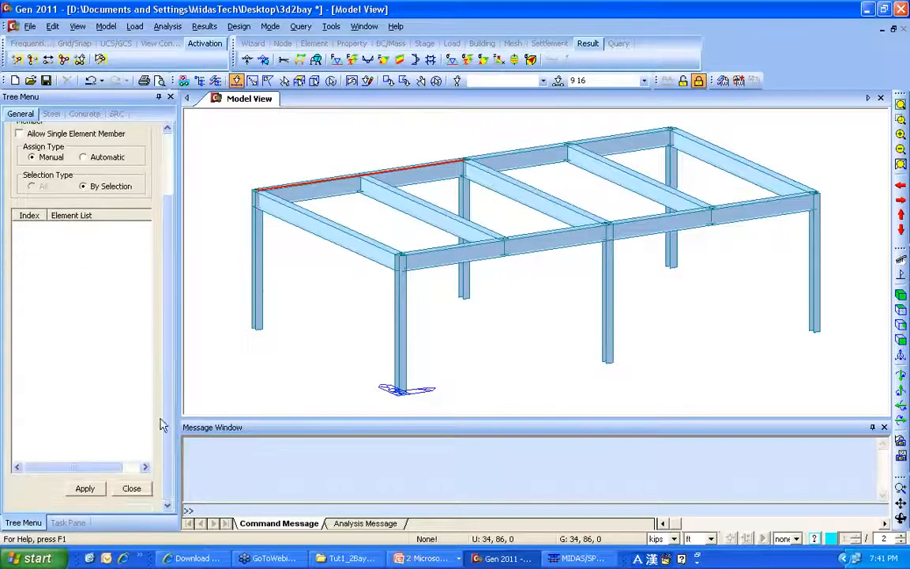
click(86, 487)
click(550, 151)
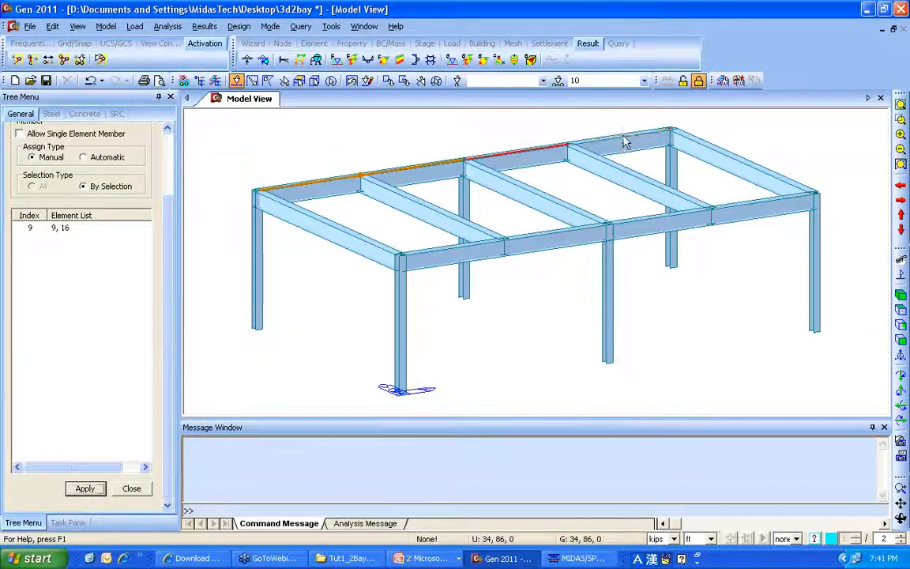
click(85, 488)
- Manually assign the front edge girder elements 4 and 15 as one member and elements 5 and 18 as another
click(454, 254)
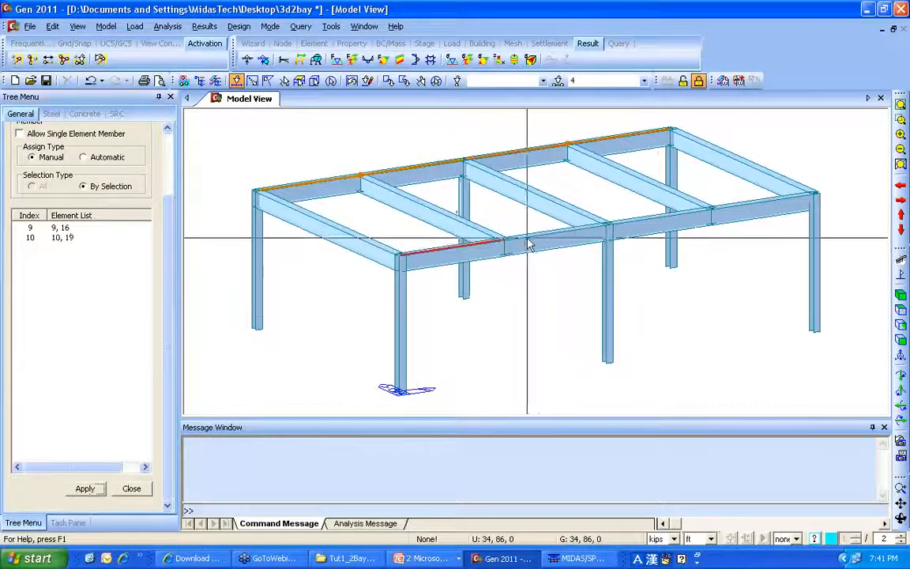
click(532, 240)
click(84, 488)
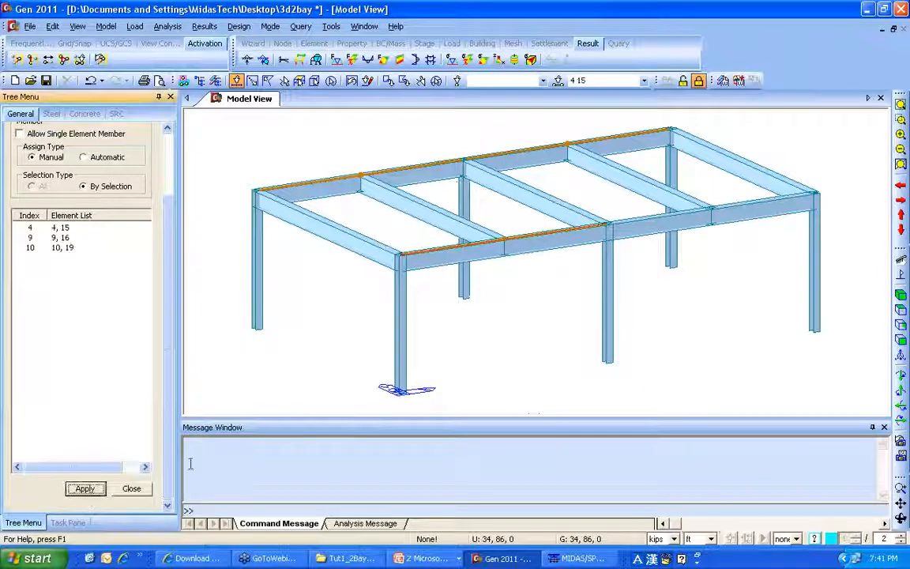
click(662, 223)
click(751, 214)
click(85, 488)
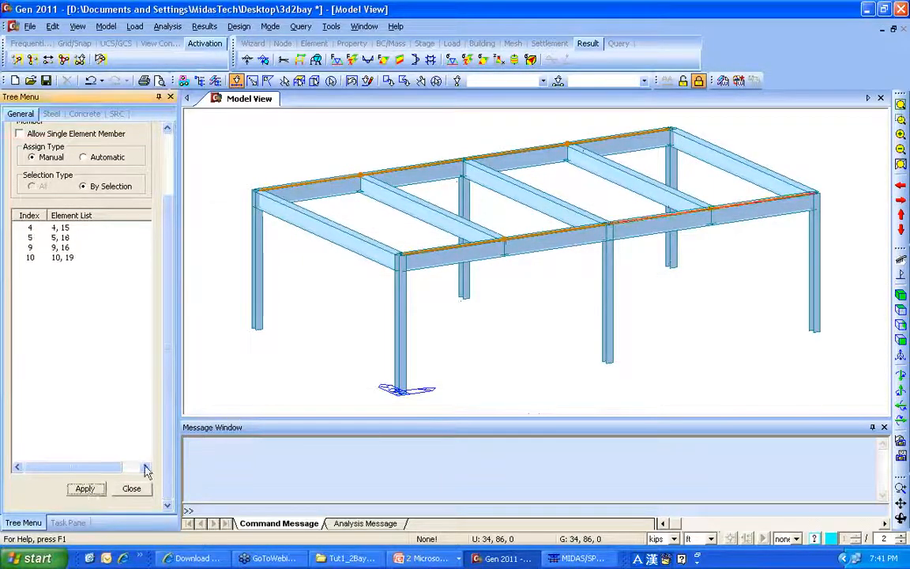
- Review the assigned members 10, 9 and 4 in the element list and locate each on the model
drag(168, 437, 168, 380)
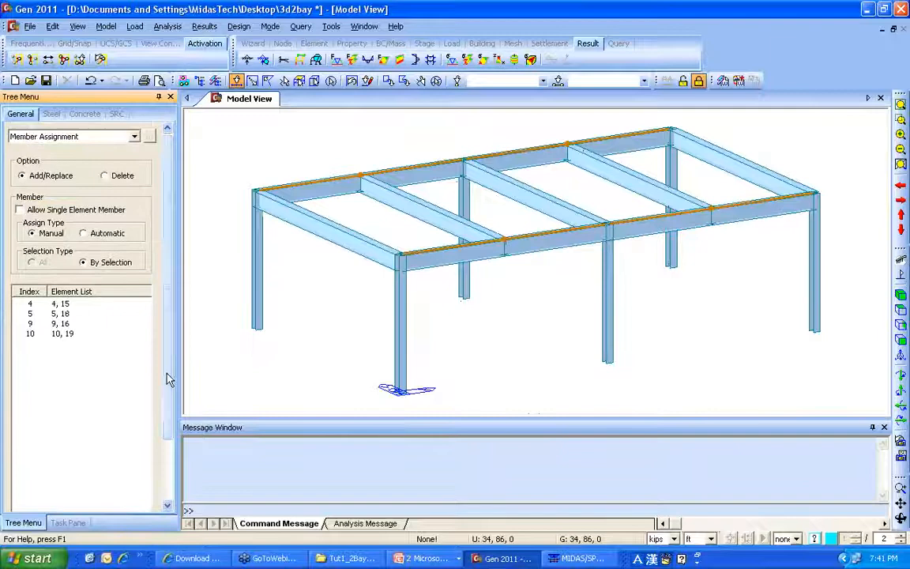
click(63, 333)
click(70, 323)
click(72, 307)
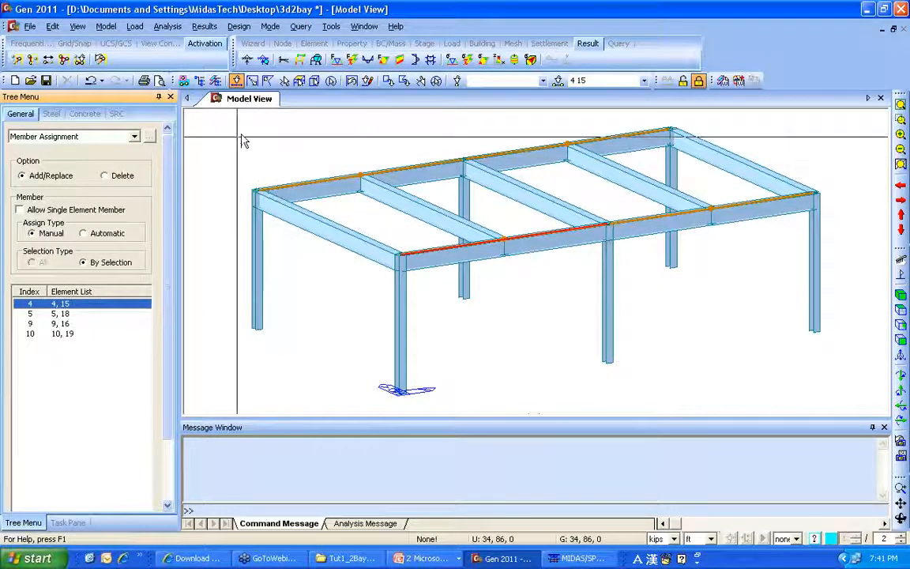
- Set the steel design code to AISC-ASD89 and deselect the front girder elements 4 and 15
click(239, 26)
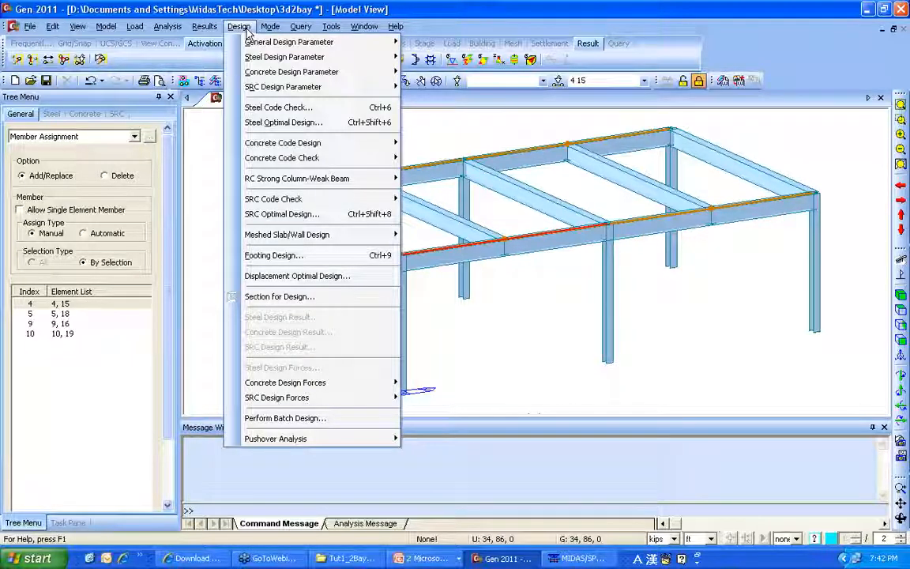
mouse_move(289, 63)
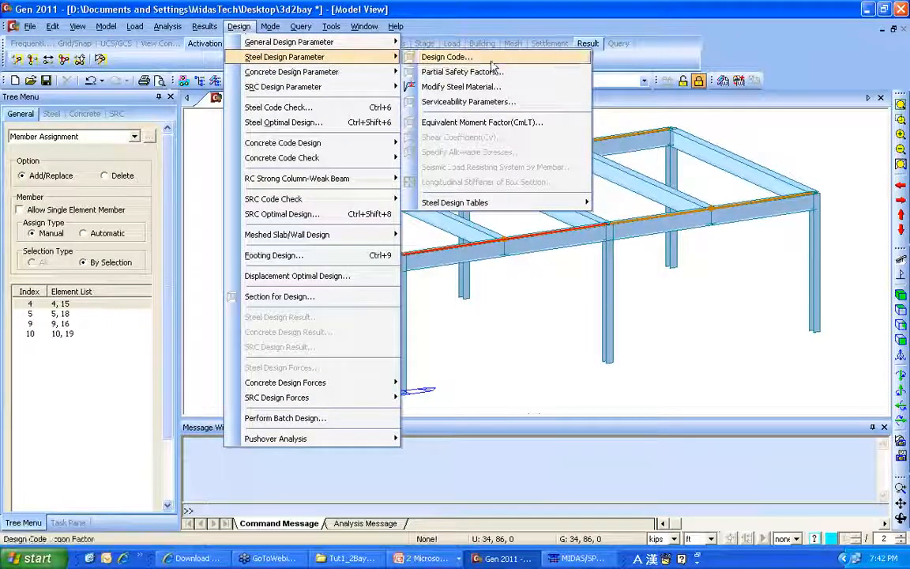
click(454, 58)
click(515, 255)
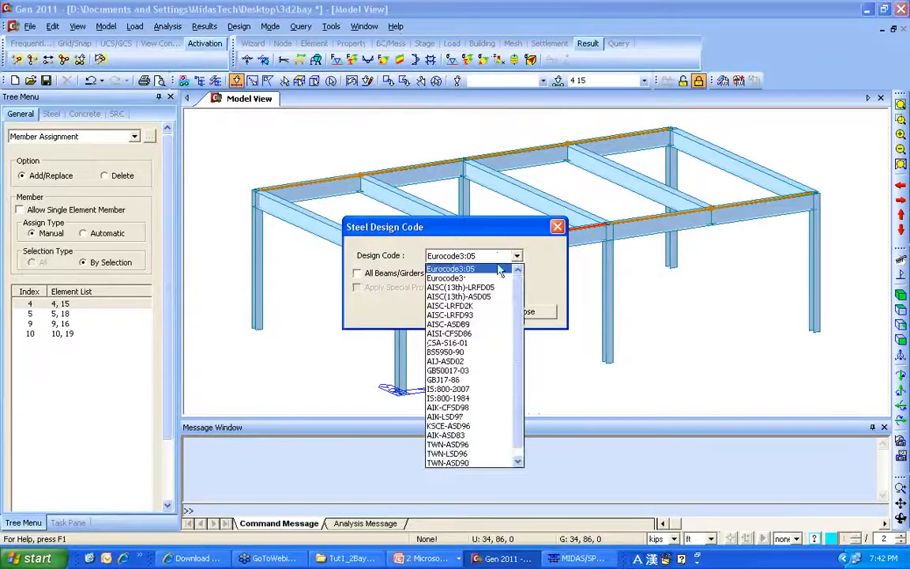
click(449, 324)
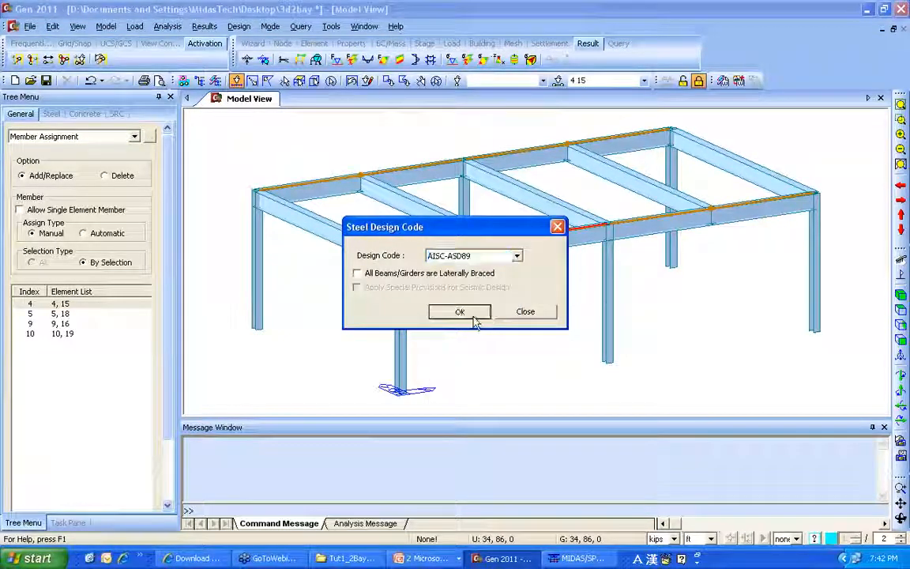
click(473, 316)
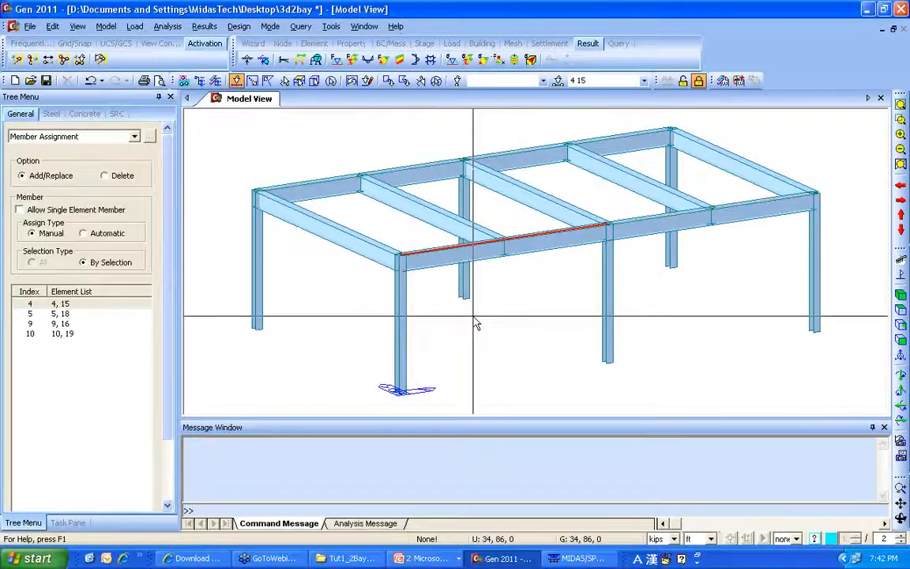
click(458, 253)
click(529, 236)
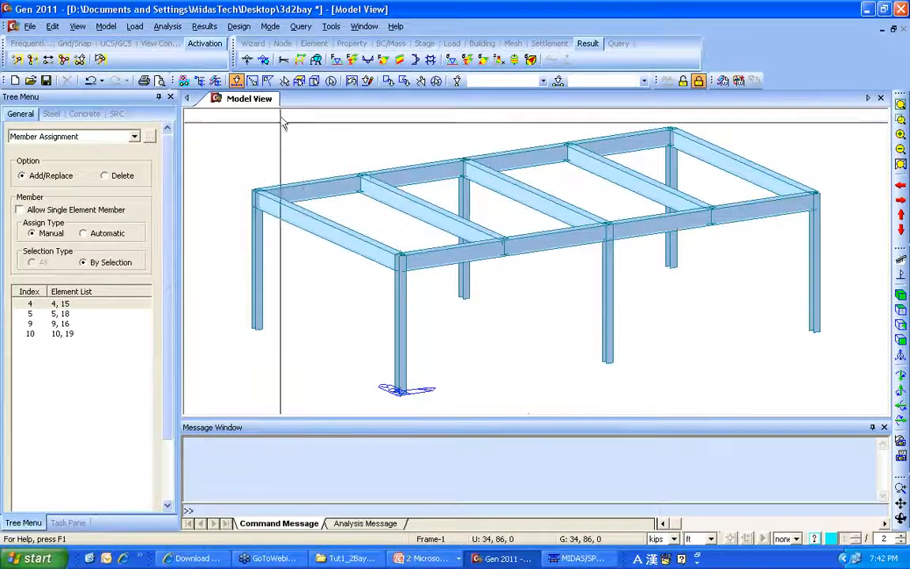
- Run the steel code check, review the expanded column and beam checking results, and close the result dialog
click(239, 26)
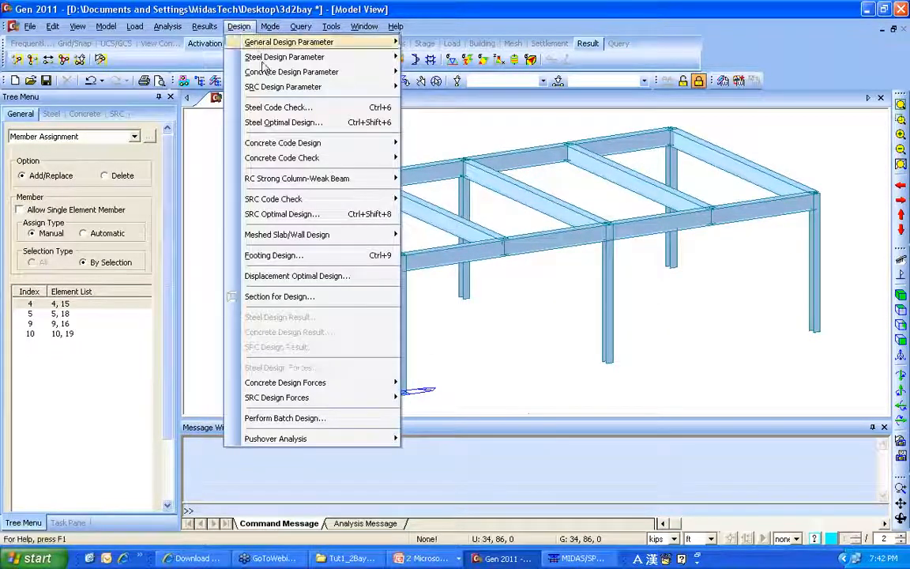
click(306, 107)
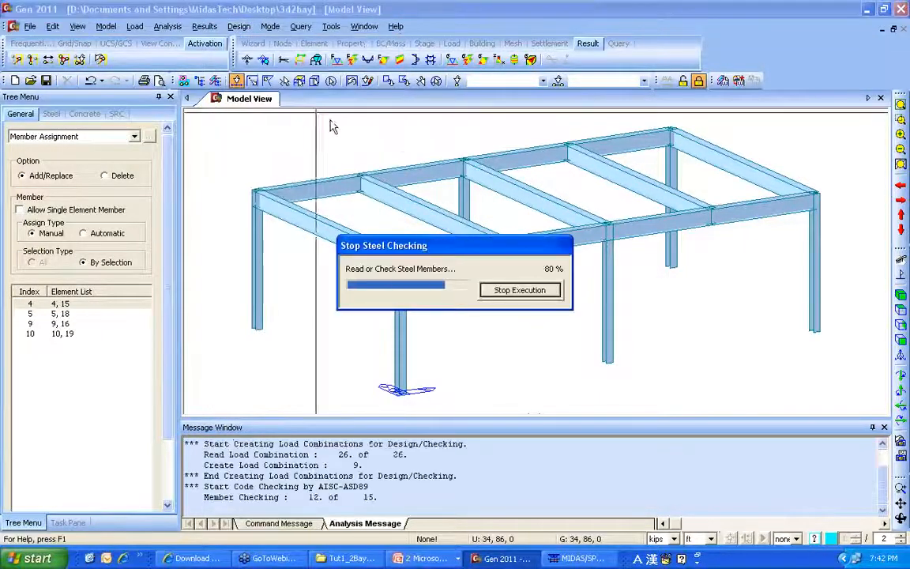
drag(95, 31, 183, 31)
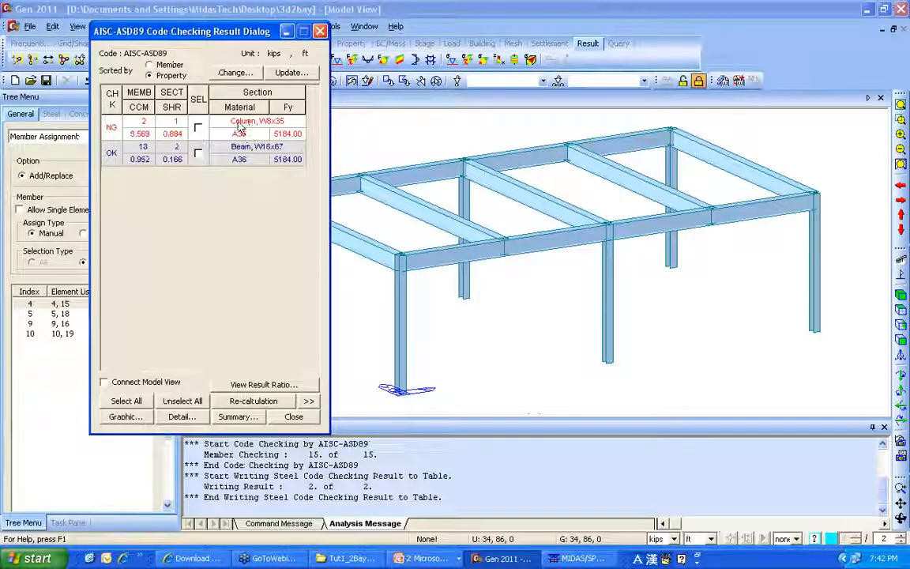
click(308, 401)
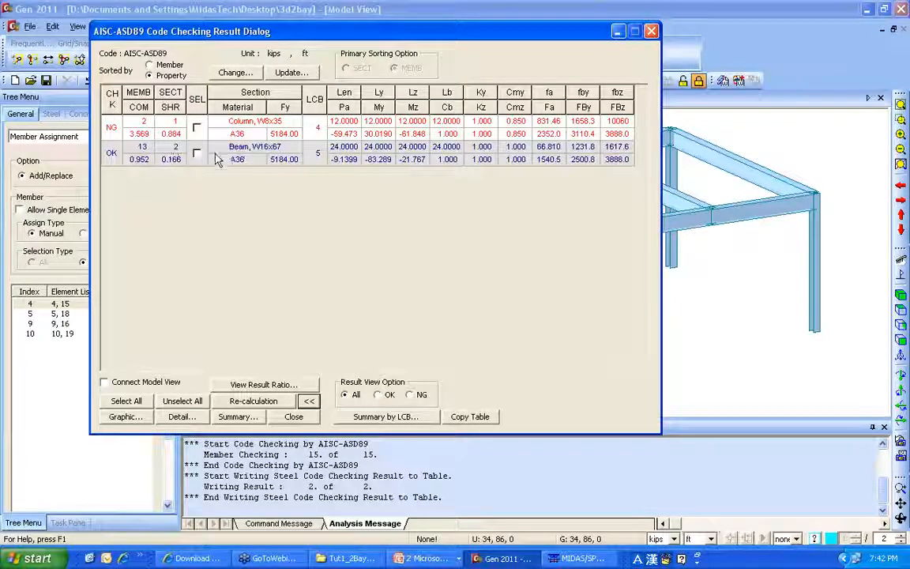
click(308, 401)
click(319, 30)
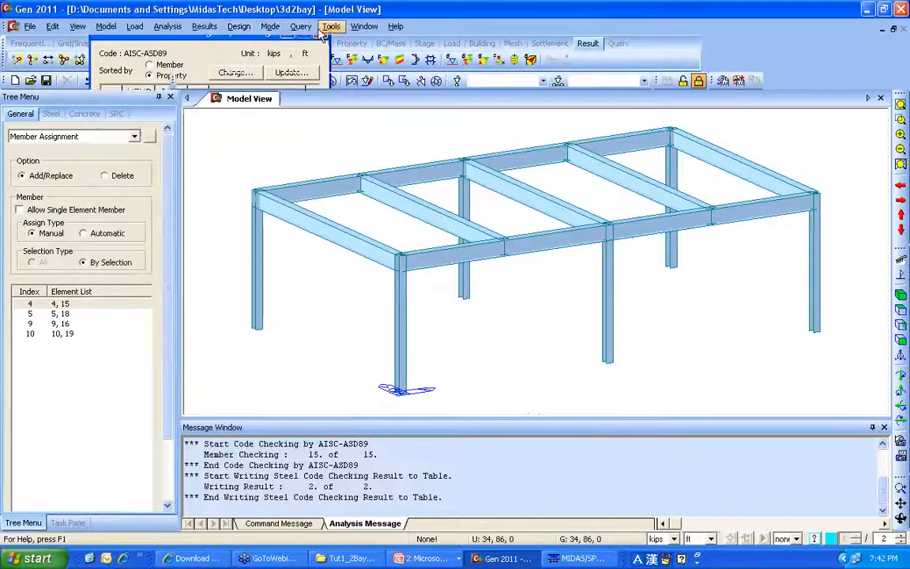
- Display the combined steel design ratios for ALL COMBINATION on the model with contour, legend and values
click(239, 26)
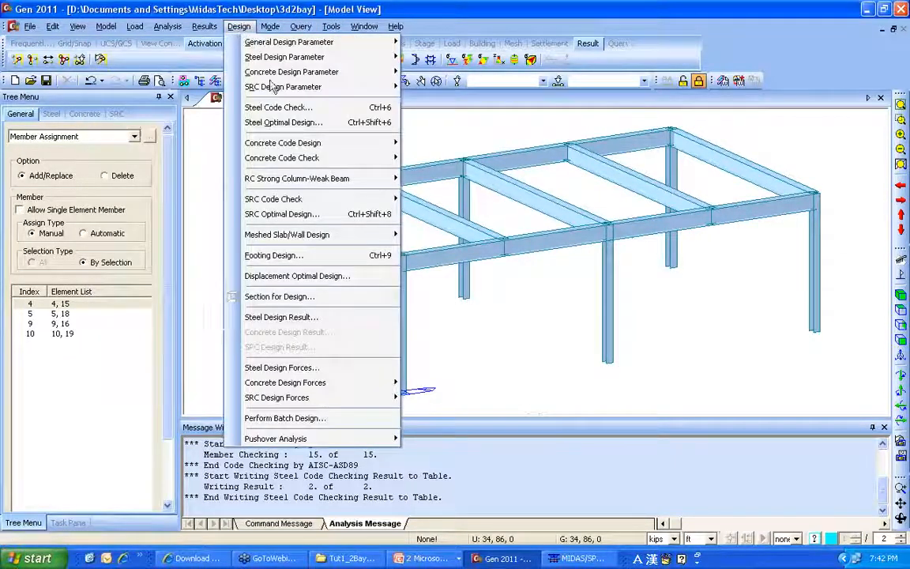
click(309, 321)
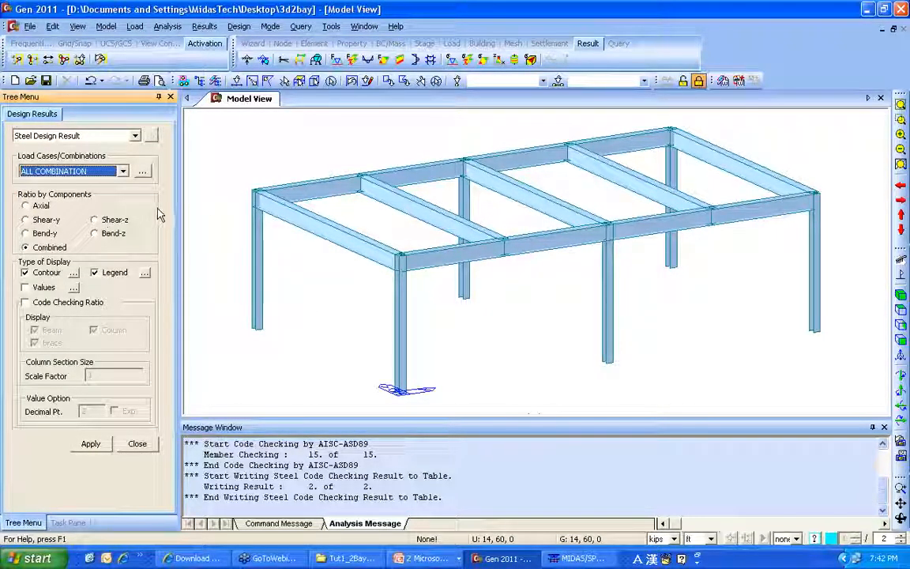
click(24, 287)
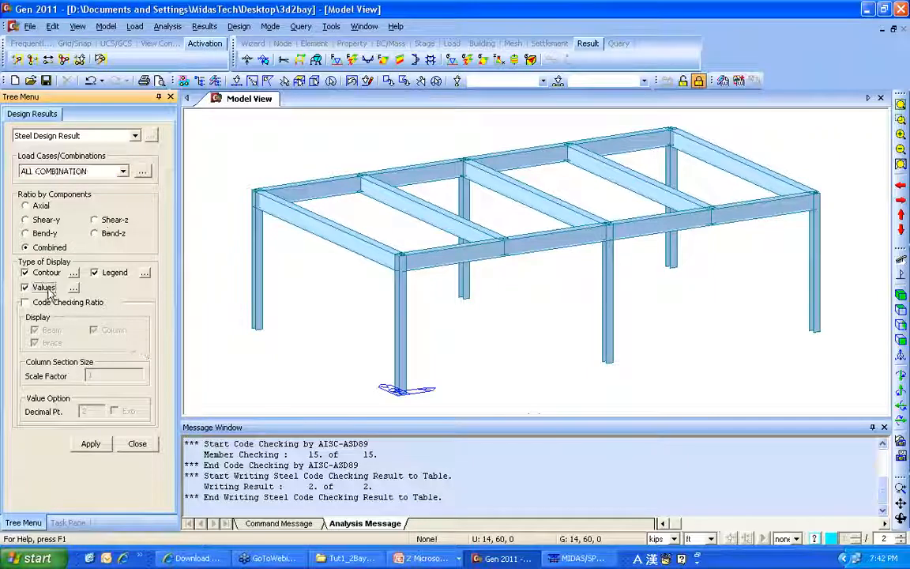
click(90, 443)
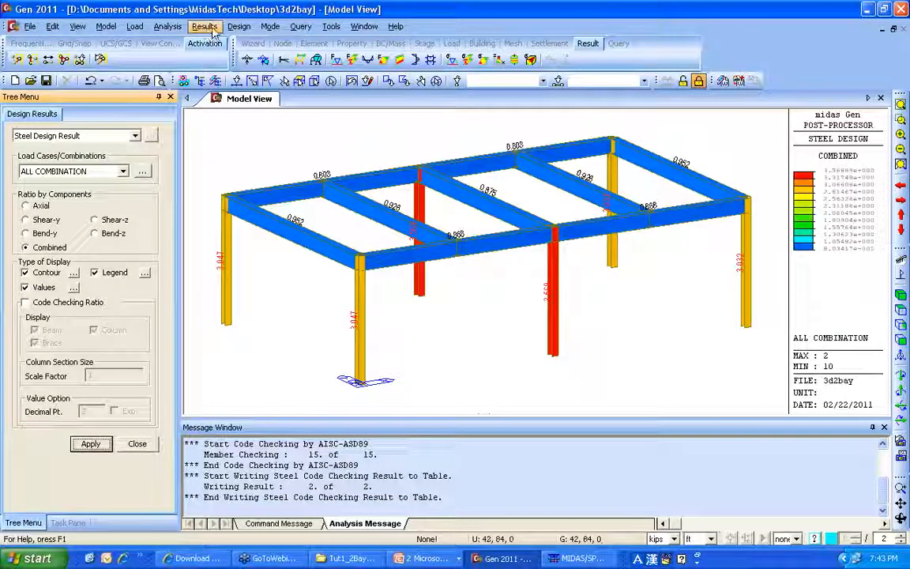
- Rerun the steel code check and open the graphic report for the W8x35 column property
click(239, 26)
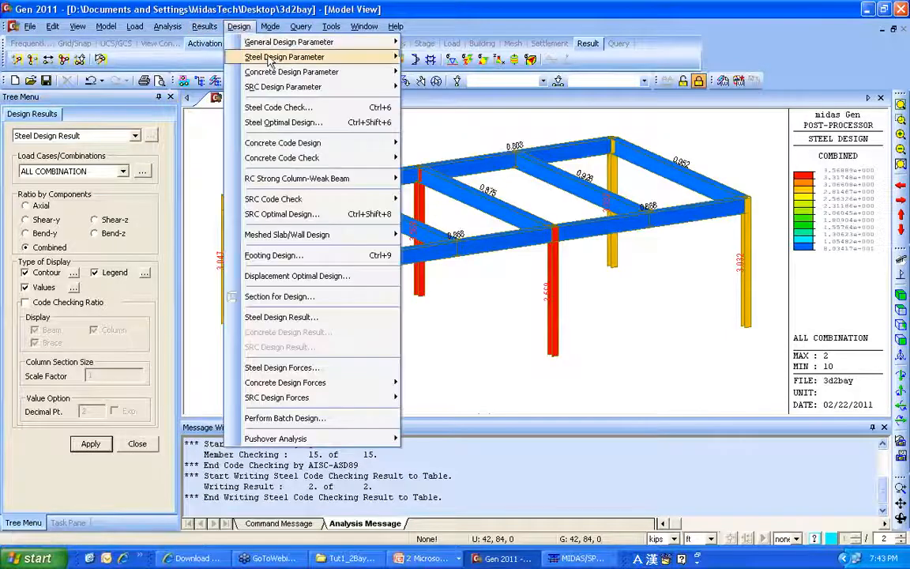
mouse_move(272, 63)
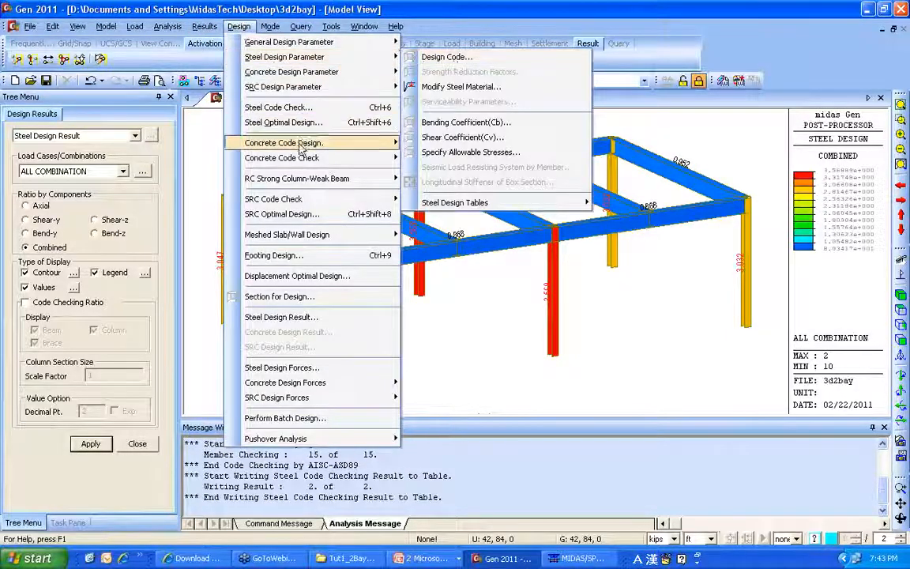
click(313, 108)
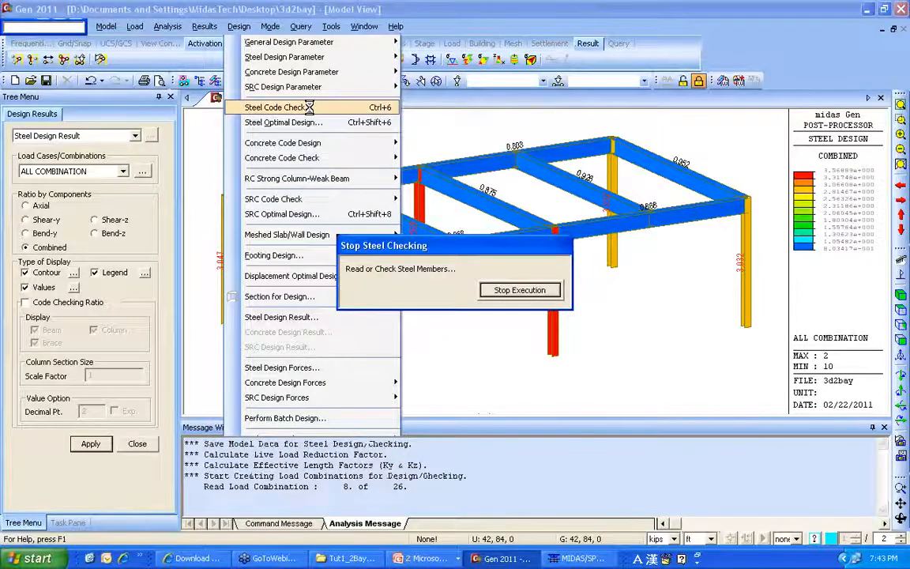
drag(177, 33, 309, 33)
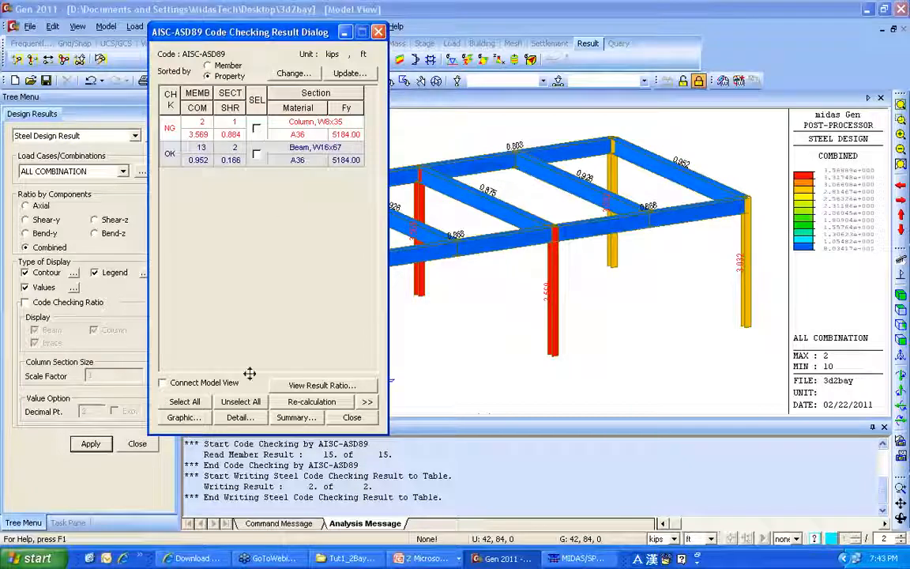
click(231, 121)
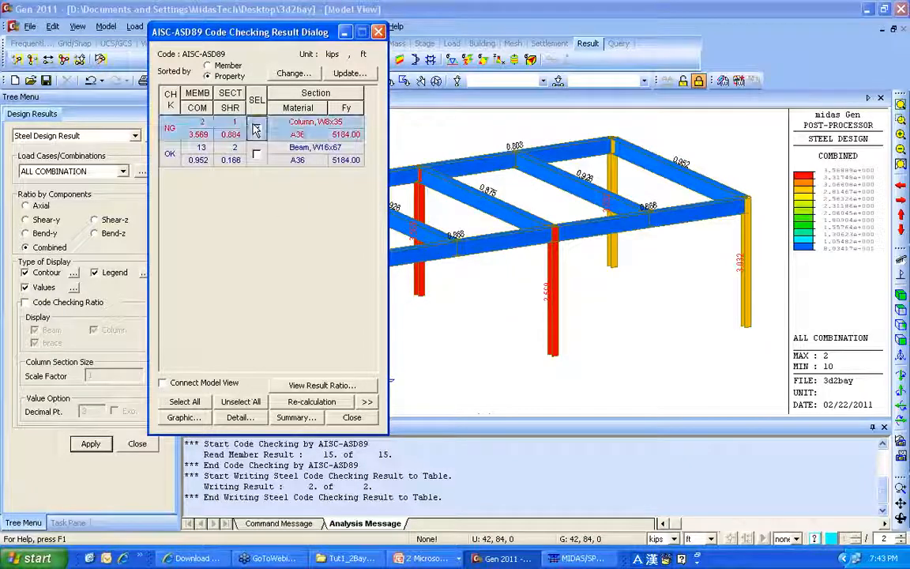
click(182, 418)
- Examine the column's graphic report, covering its member forces, design parameters and checking results
drag(253, 257, 272, 258)
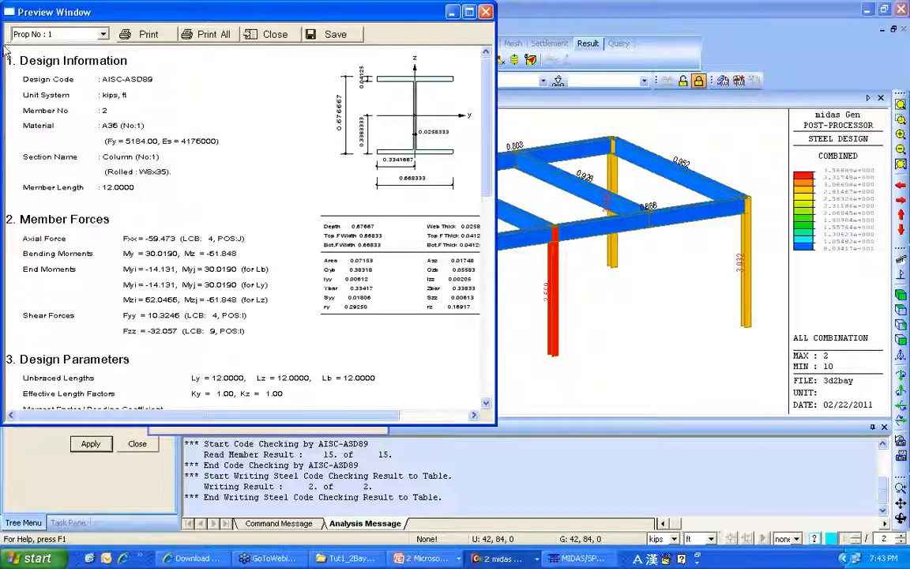
drag(254, 223, 258, 128)
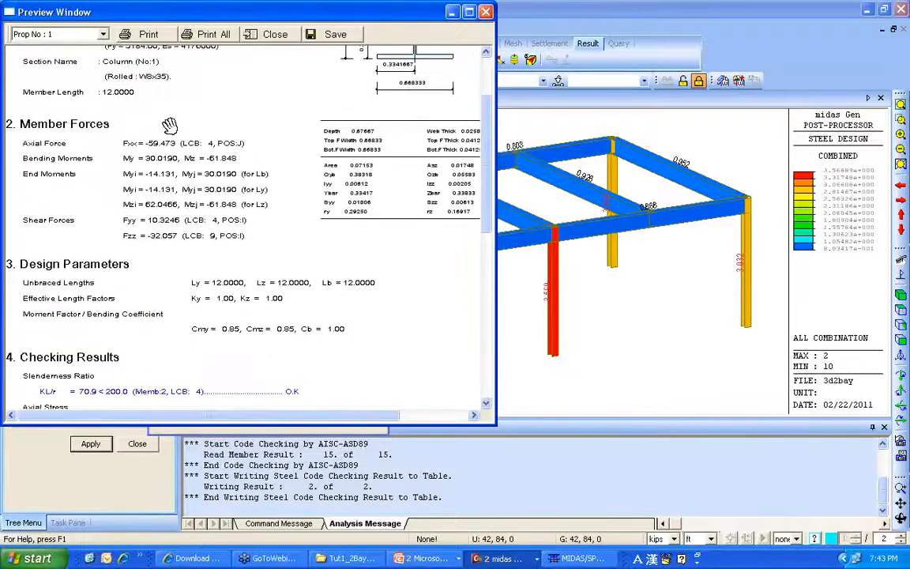
drag(181, 240, 180, 139)
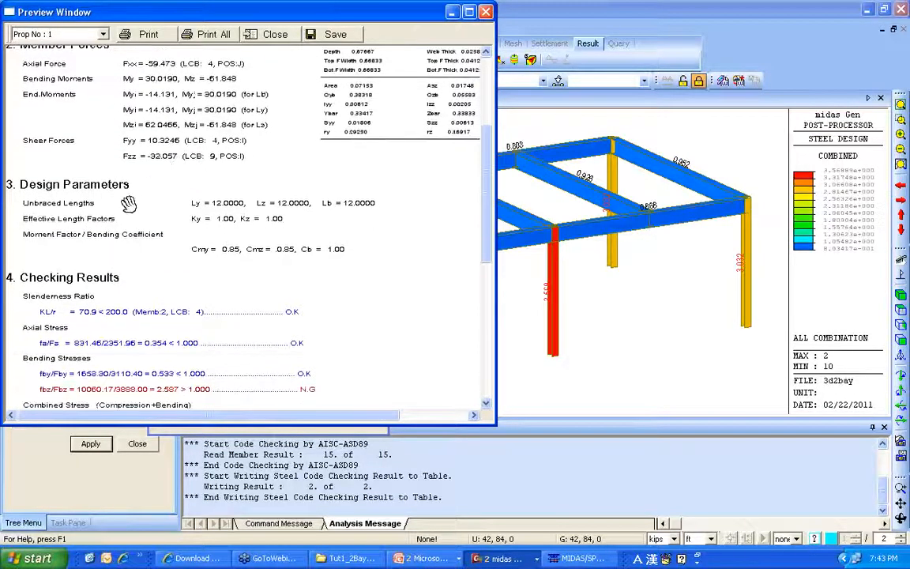
drag(200, 227, 214, 151)
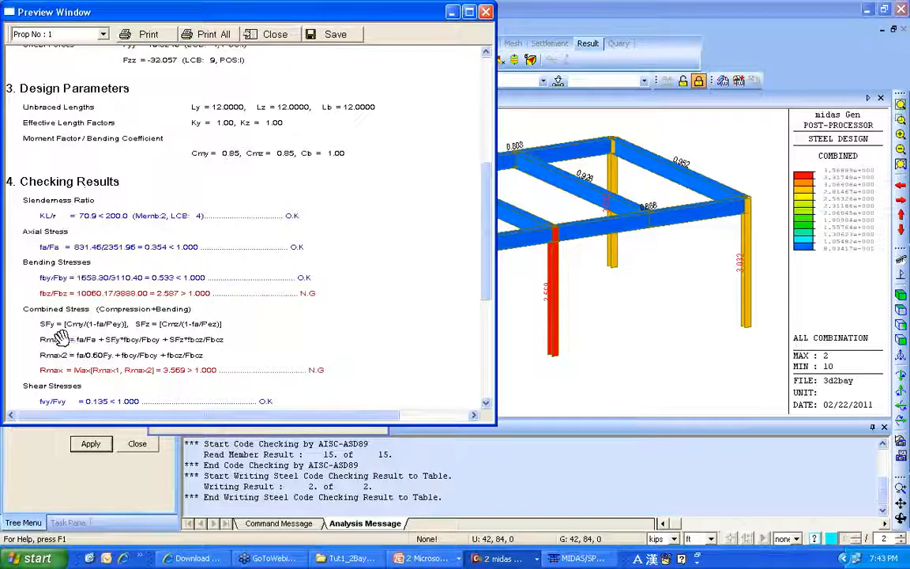
drag(64, 387, 139, 278)
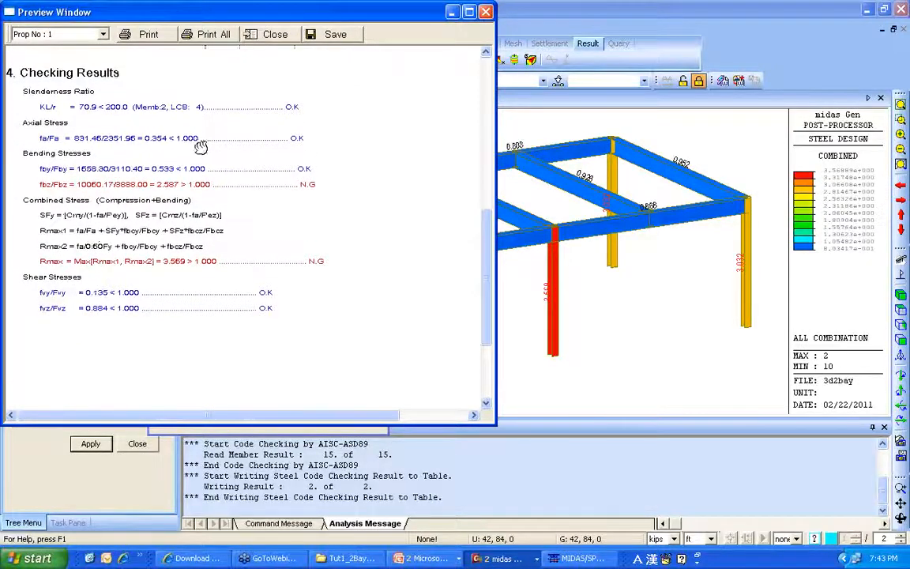
drag(201, 147, 213, 313)
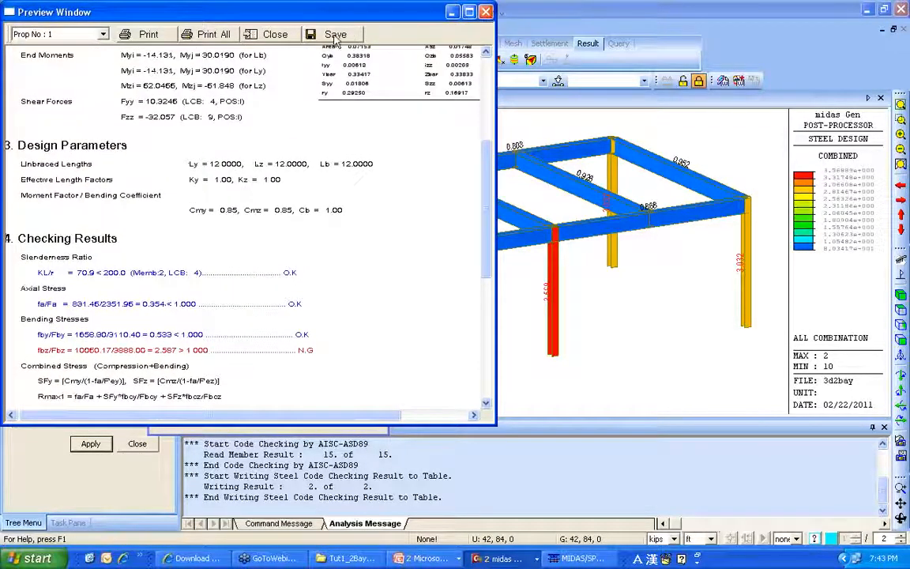
- Close the graphic report, open the detailed report for the W8x35 column, and examine its section properties, member forces and axial stress checks
click(486, 11)
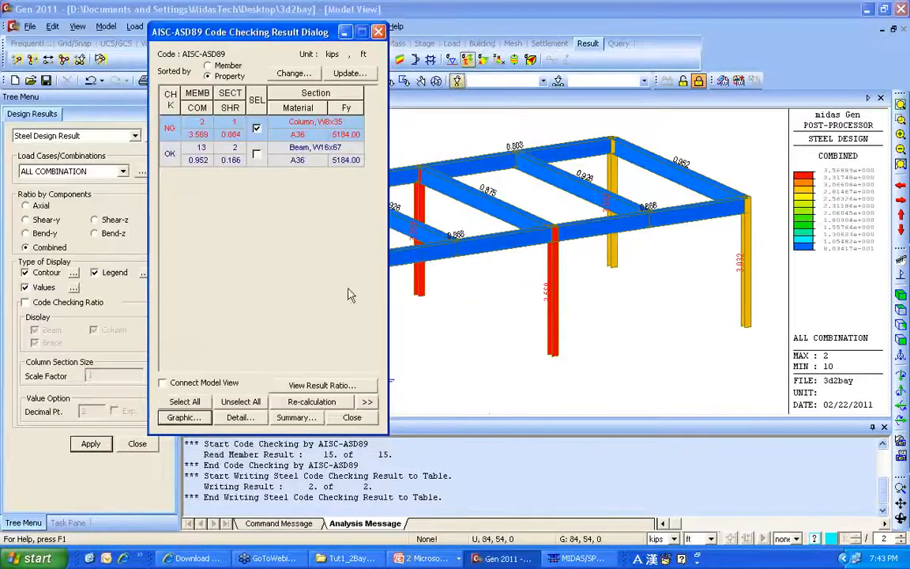
click(236, 418)
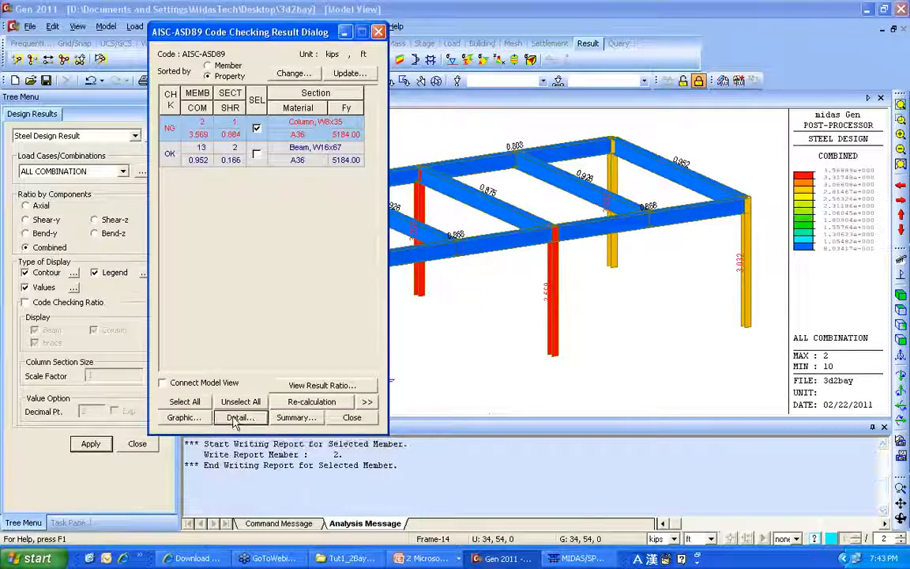
scroll(215, 257, down, 3)
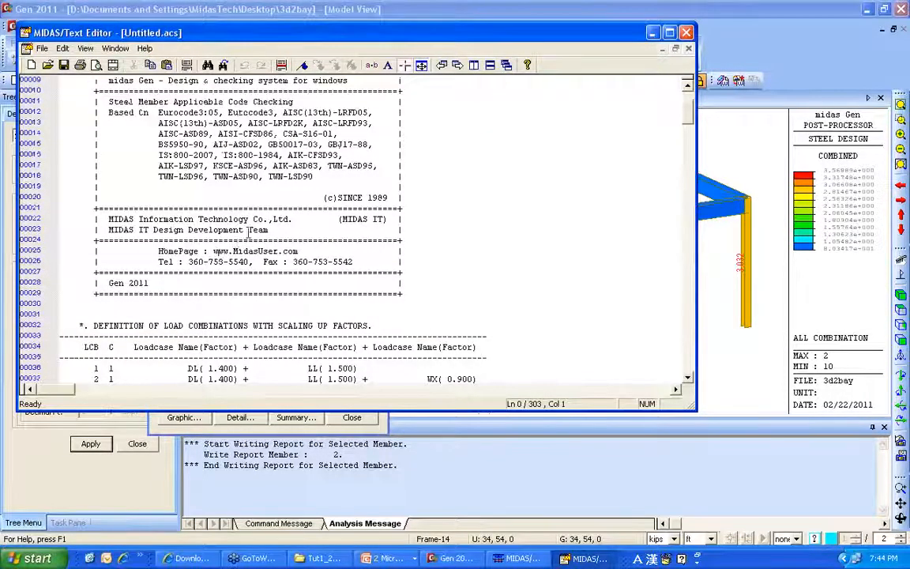
scroll(247, 229, down, 5)
scroll(248, 229, down, 6)
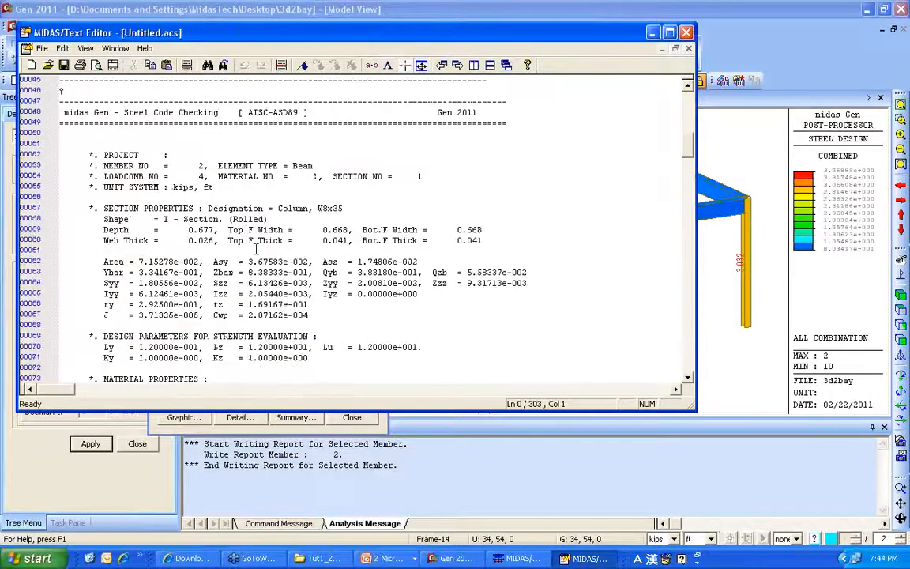
scroll(247, 260, down, 13)
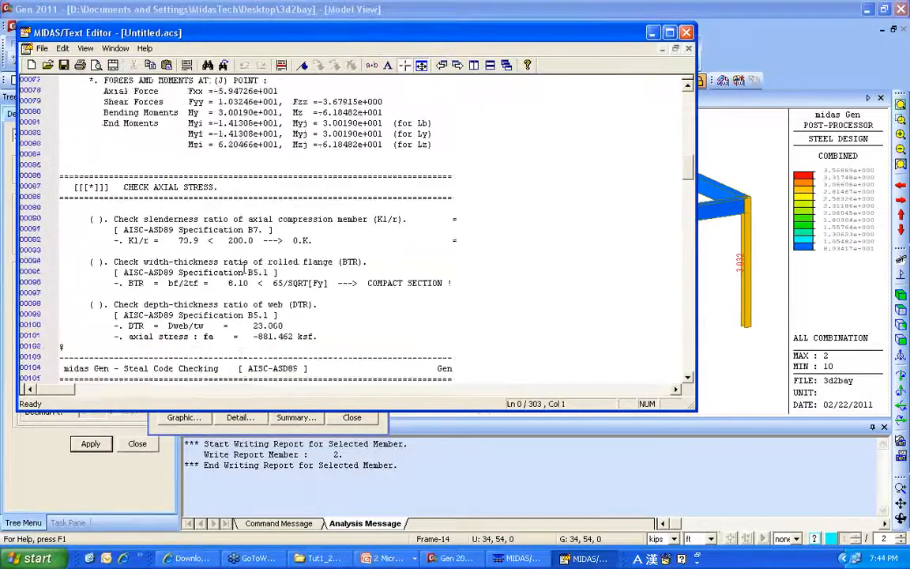
drag(127, 197, 242, 202)
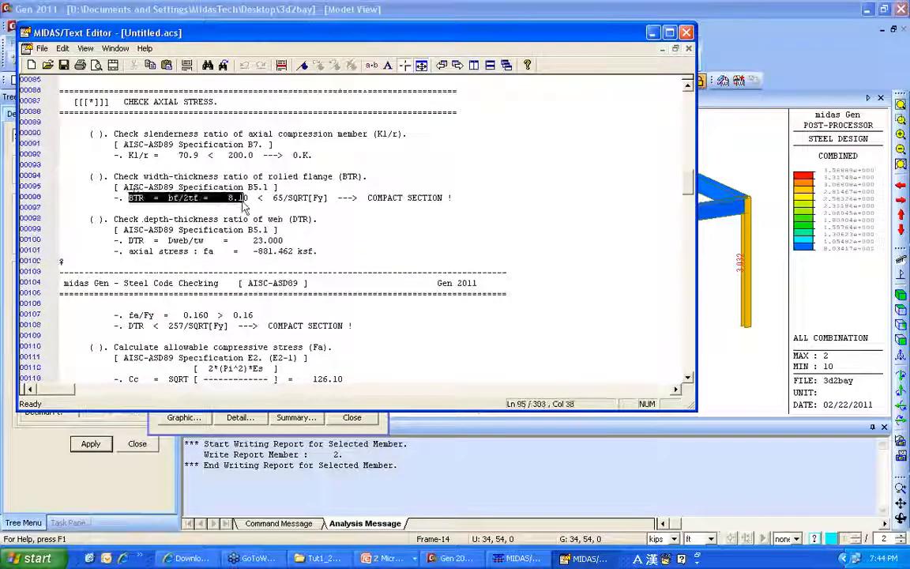
click(242, 200)
scroll(201, 166, down, 8)
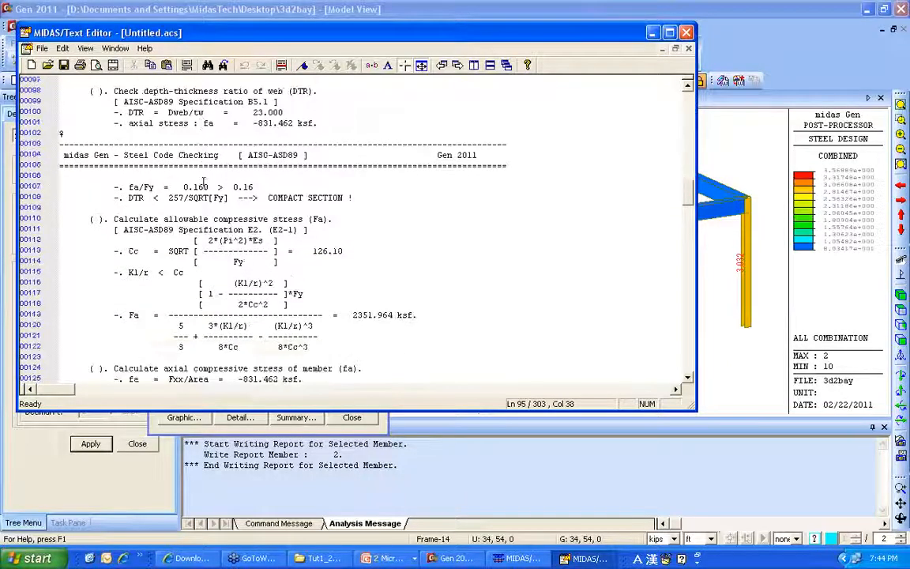
scroll(150, 195, up, 3)
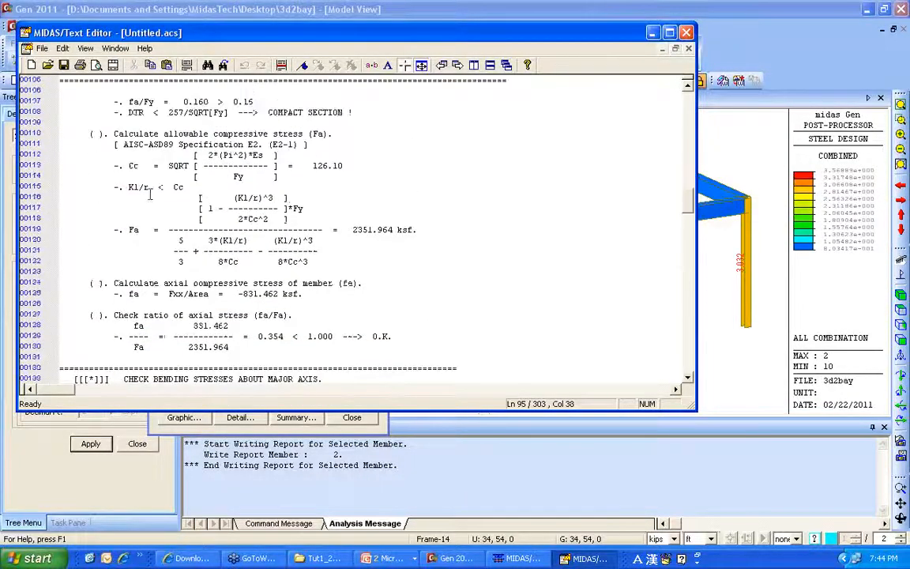
- Examine the major-axis bending stress checks in the column's detailed report, and close the temporary report without saving it
scroll(216, 158, down, 17)
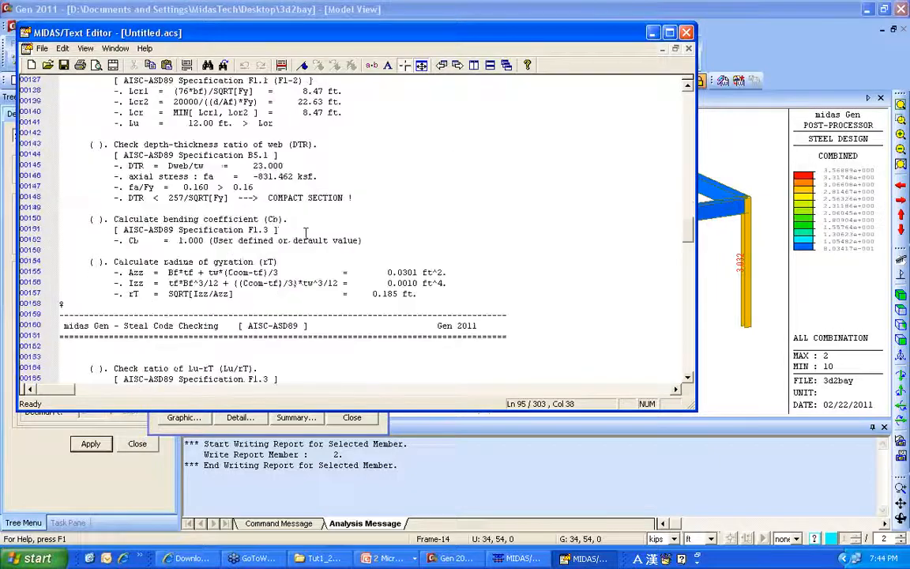
scroll(297, 241, down, 3)
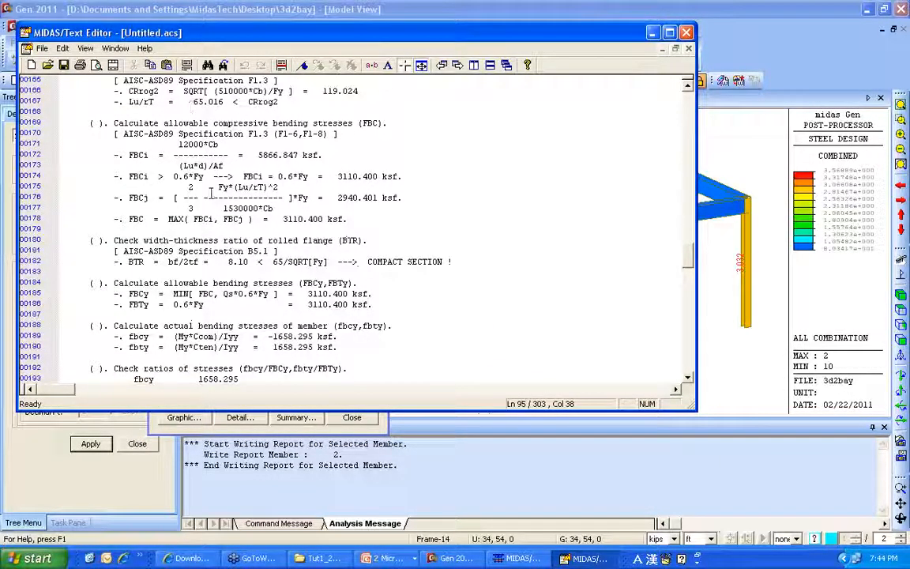
scroll(221, 177, down, 8)
click(685, 33)
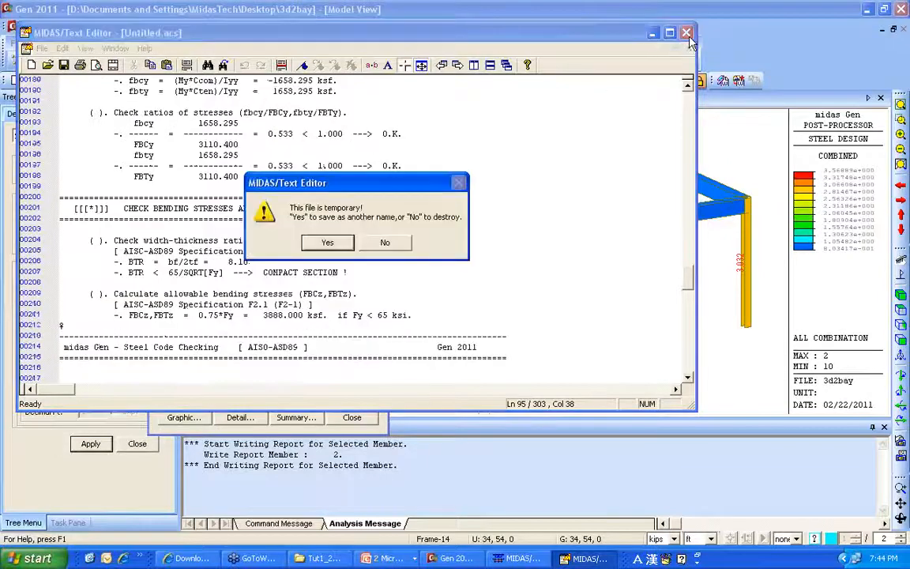
click(387, 240)
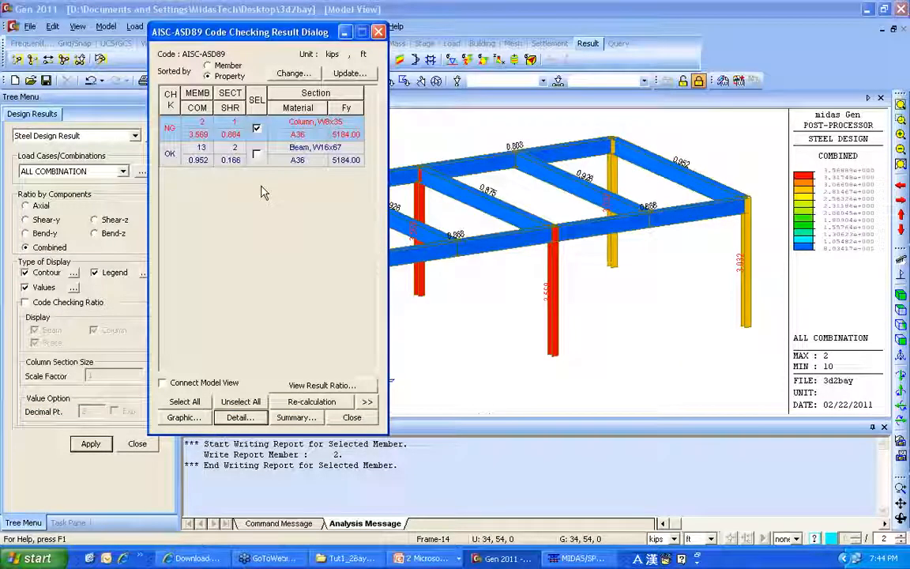
- Search for AISC I-sections that satisfy the check for the W8x35 column property and change it to W40x149
click(229, 130)
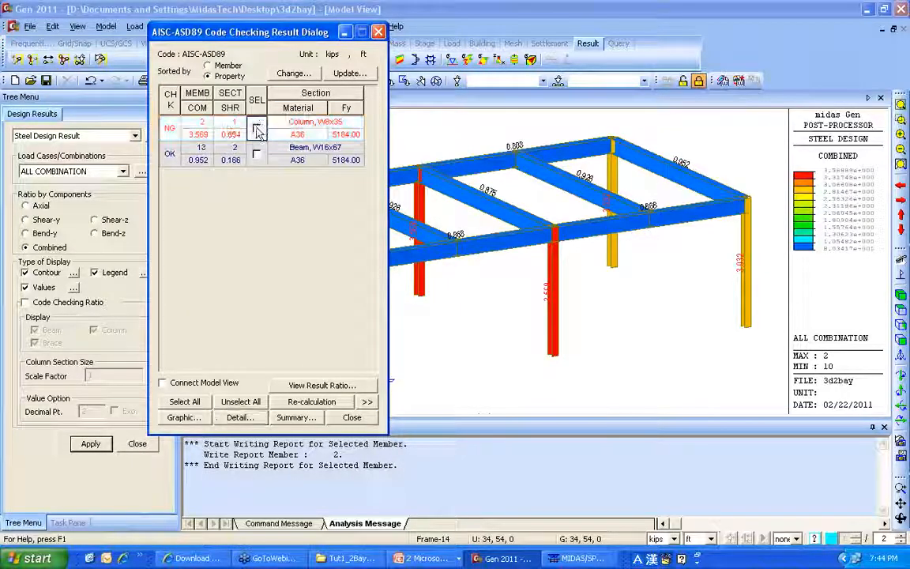
click(257, 130)
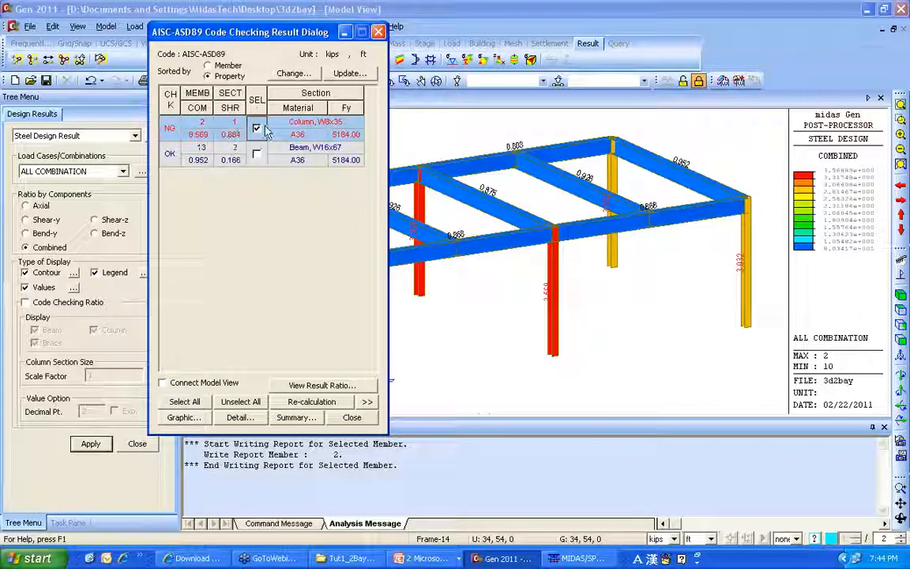
click(300, 74)
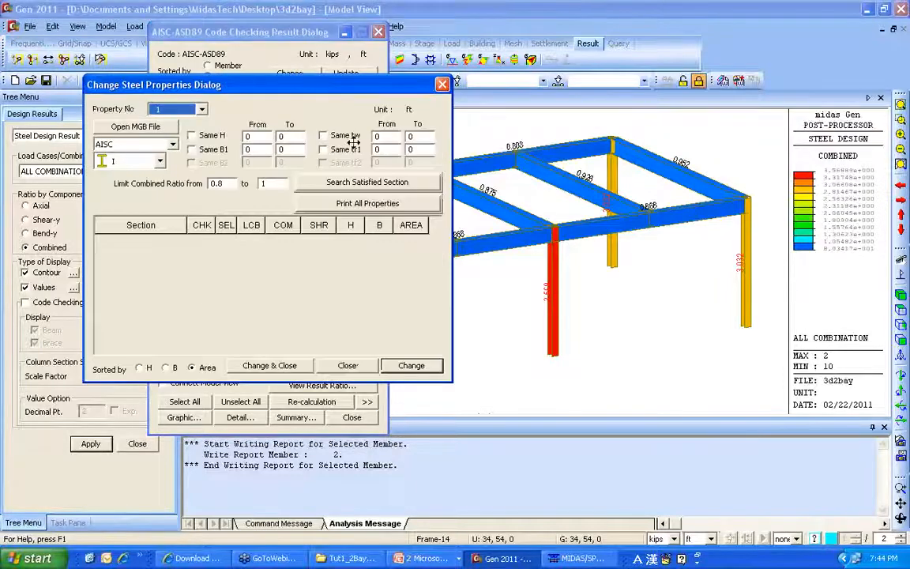
click(379, 186)
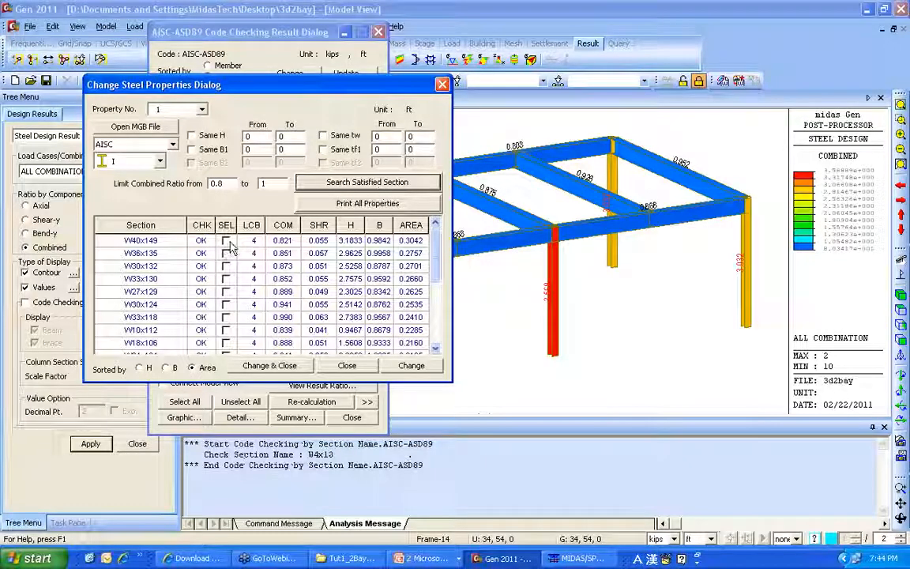
mouse_move(436, 265)
mouse_down()
mouse_move(435, 315)
mouse_move(436, 260)
mouse_up()
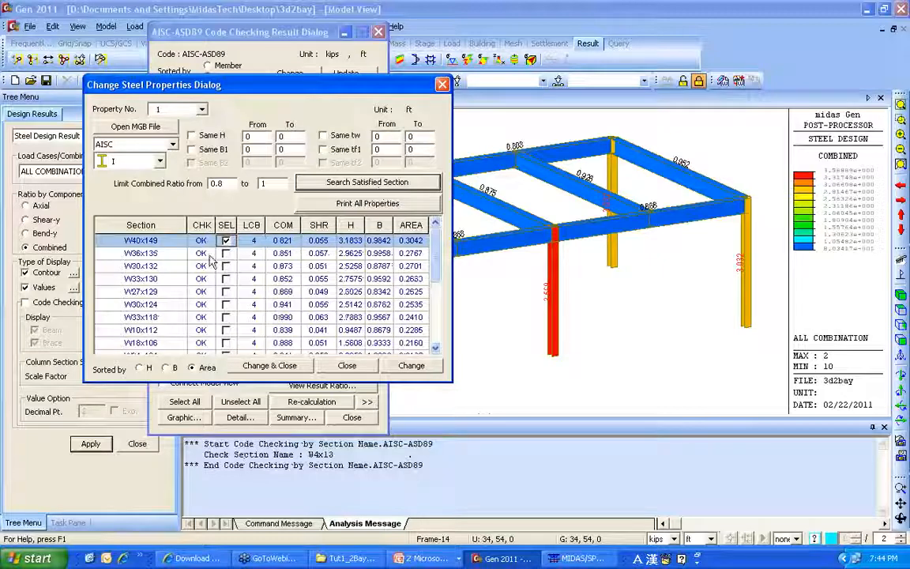
click(264, 370)
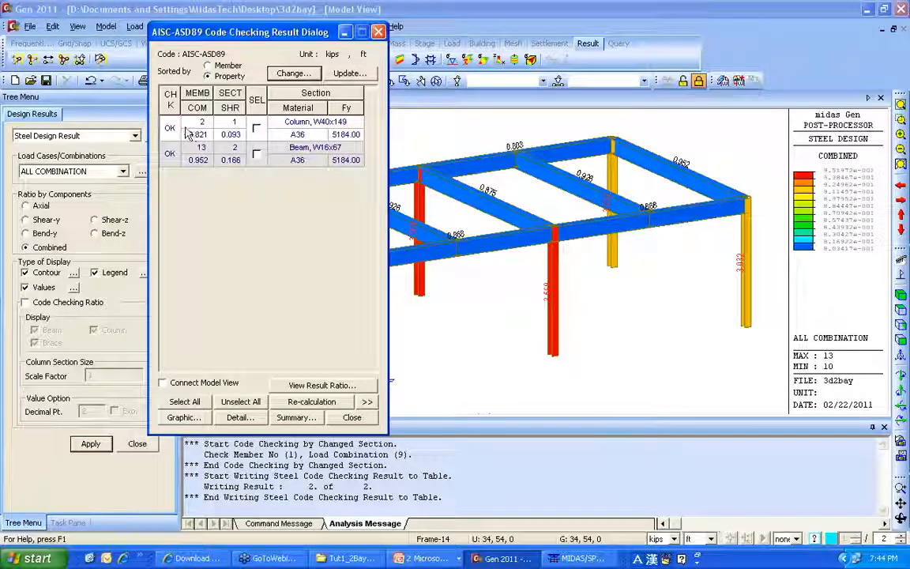
- Update the model's column section to W40x149, accepting deletion of the existing results, and rerun the analysis and code check
click(233, 120)
click(338, 72)
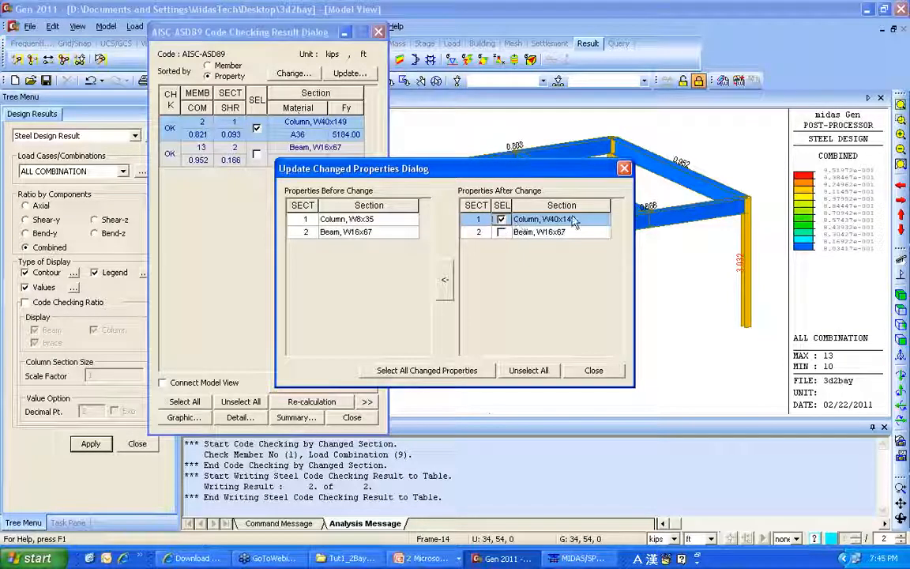
click(445, 274)
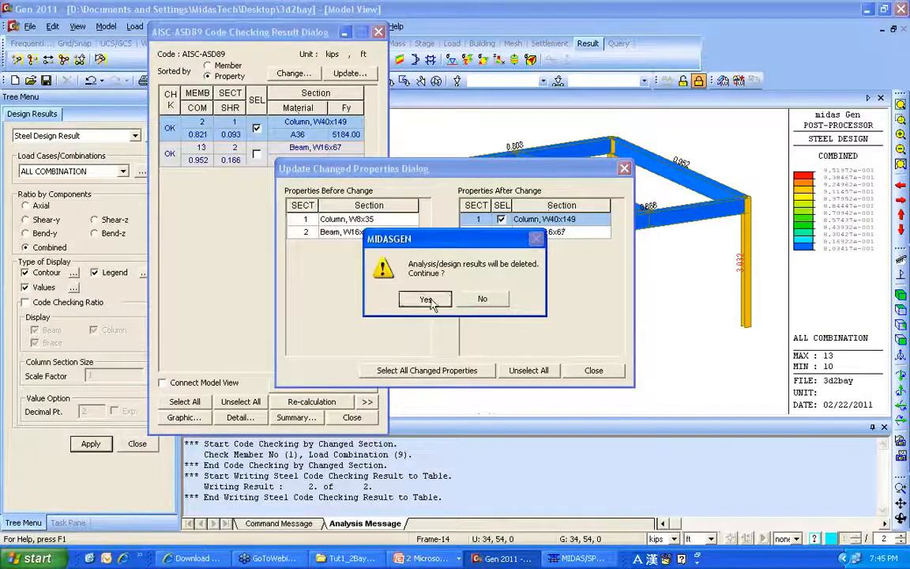
click(425, 299)
click(480, 376)
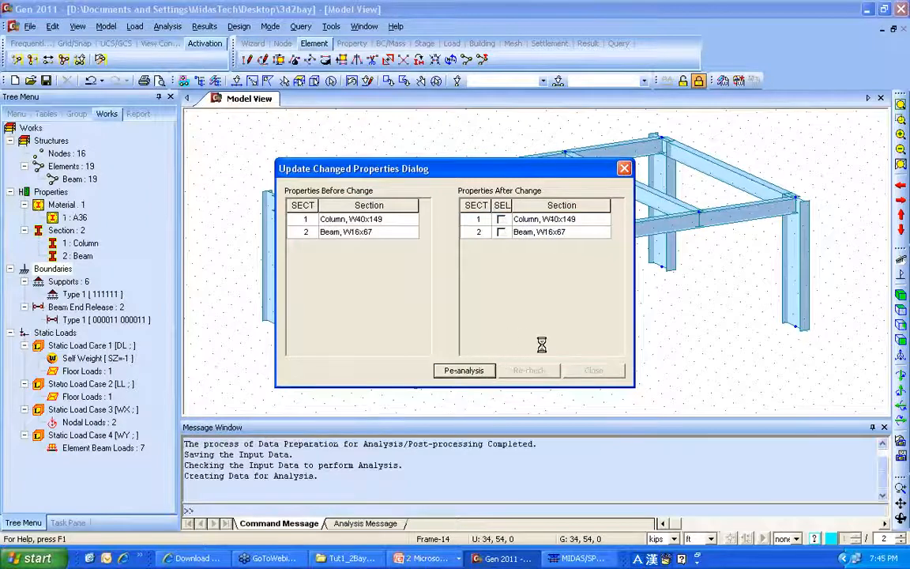
click(529, 368)
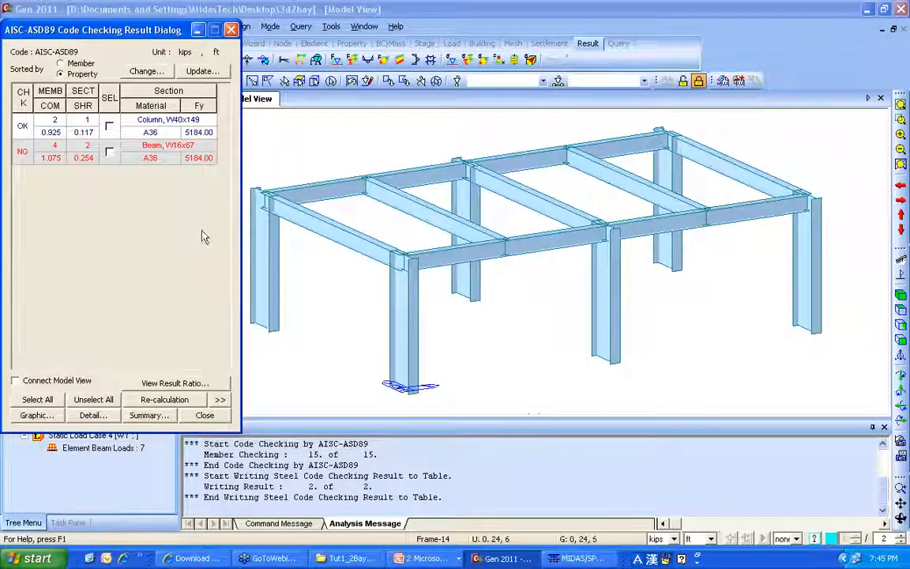
- Search for satisfactory AISC I-sections for the W16x67 beam property and change it to W24x103
click(109, 152)
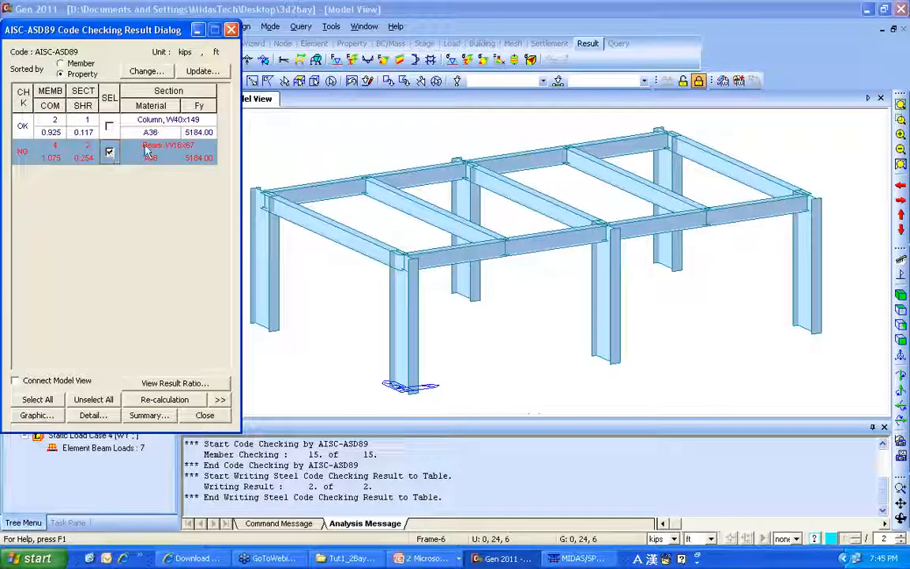
click(146, 71)
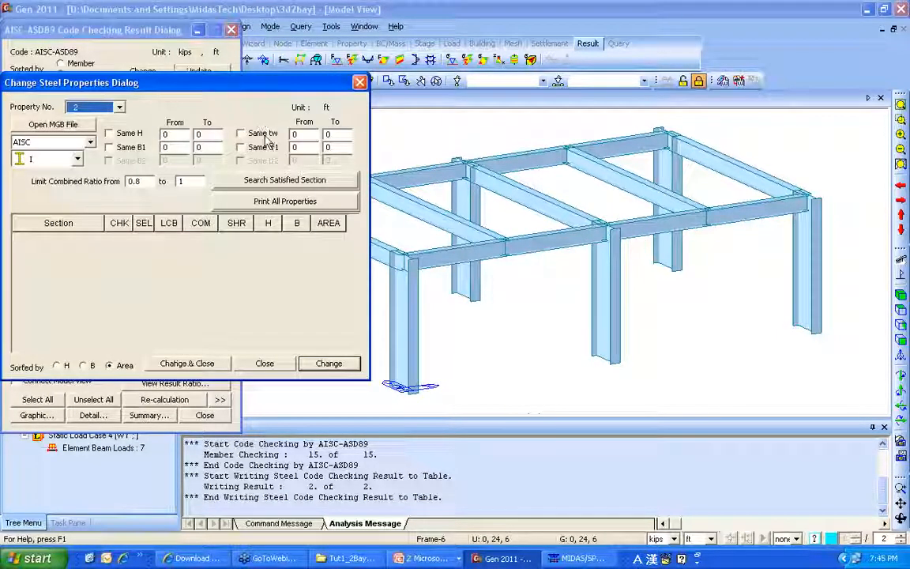
click(265, 180)
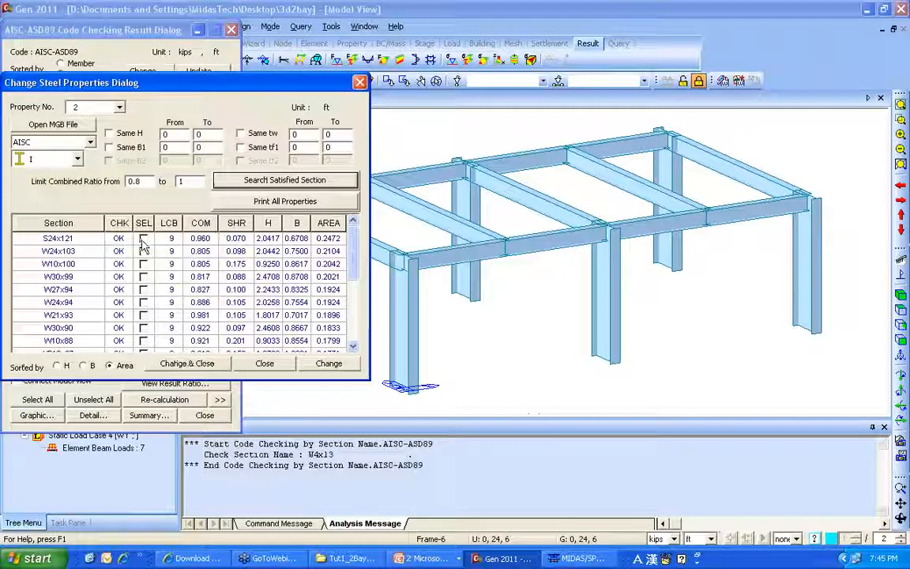
click(143, 250)
click(187, 363)
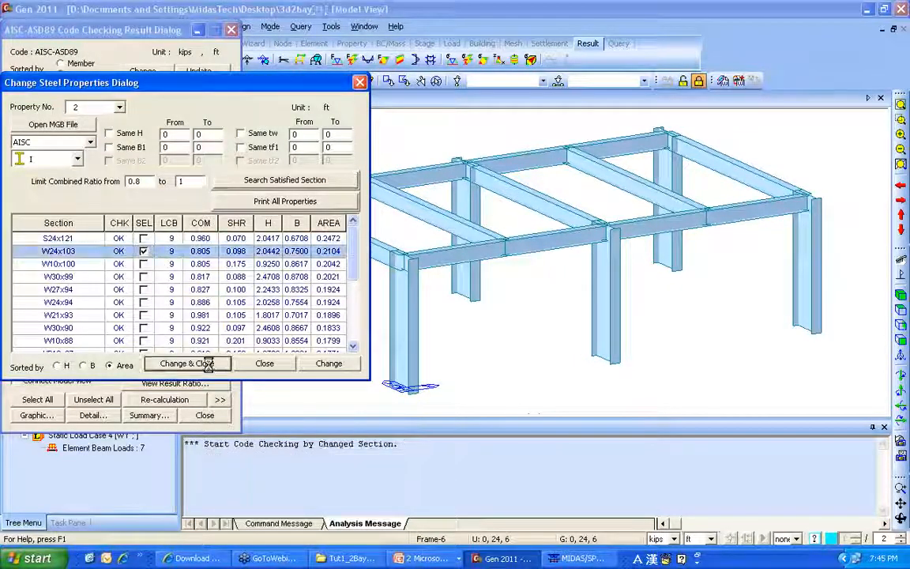
- Update the model's beam section to W24x103, rerun the analysis and code check, and close the checking results
click(198, 72)
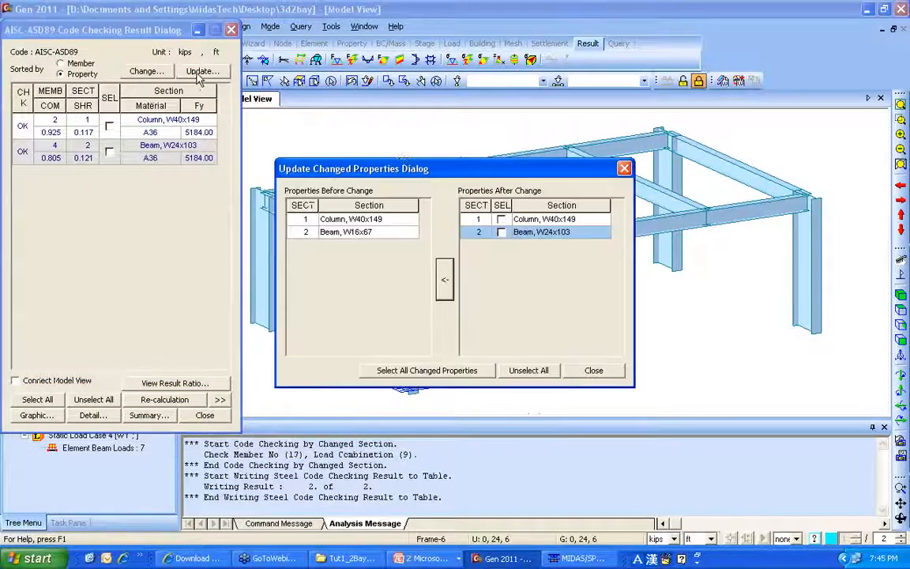
click(500, 232)
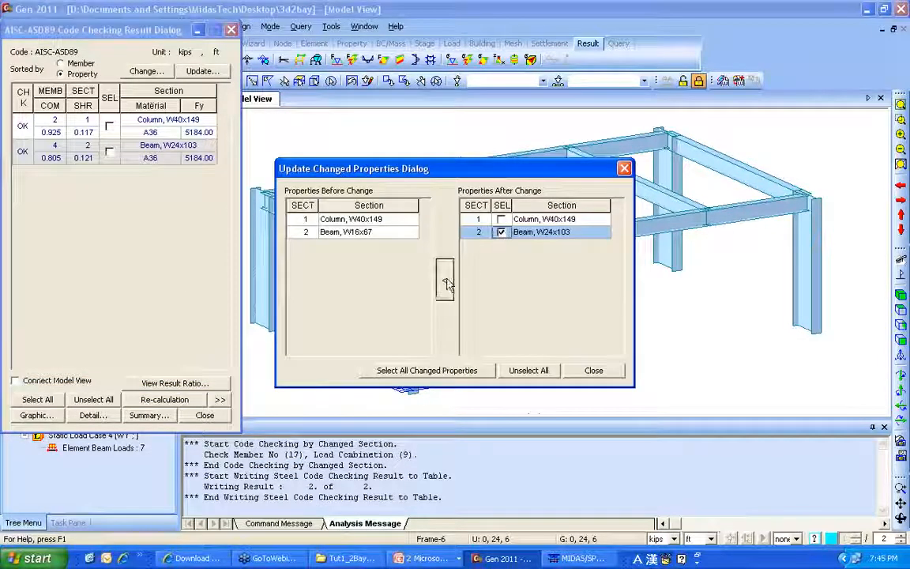
click(443, 279)
click(425, 299)
click(464, 369)
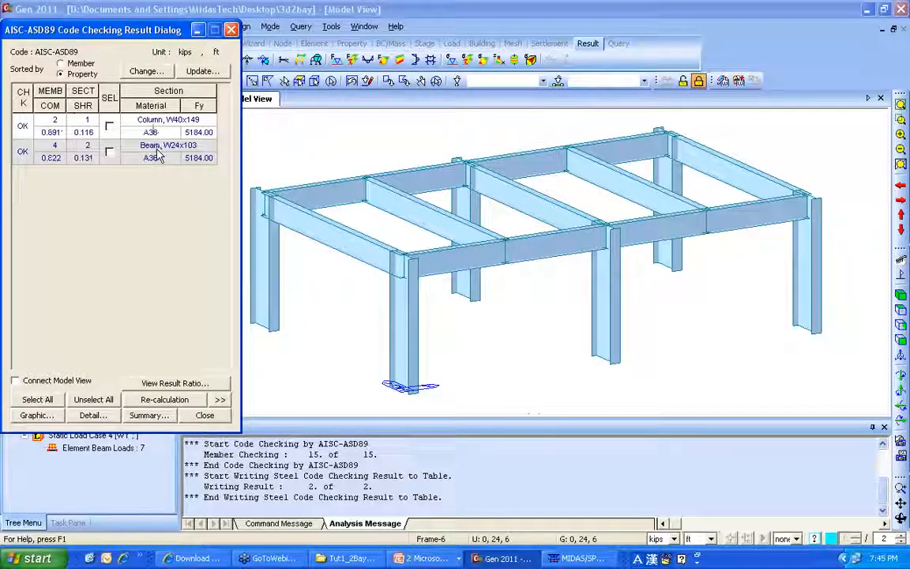
click(230, 30)
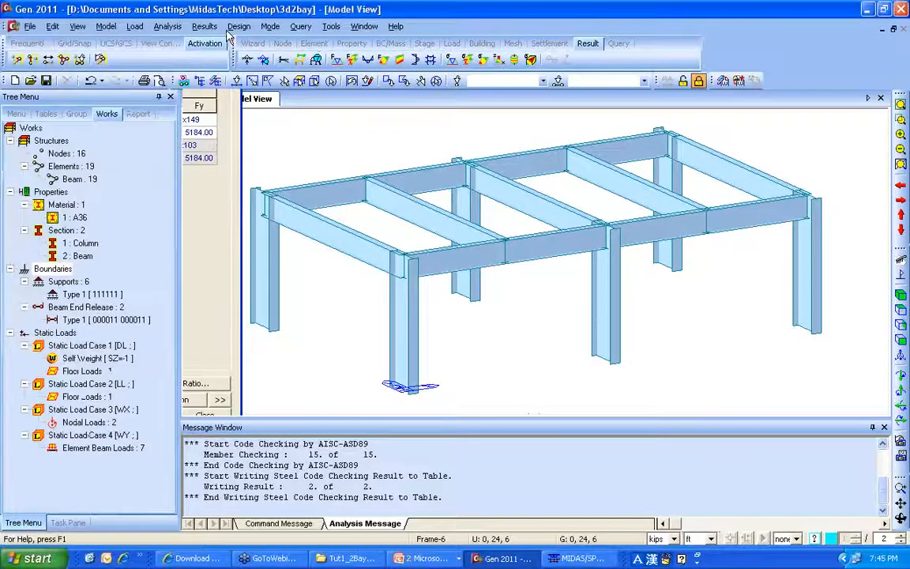
- Generate the bill of material with all three beam-truss BOM types and BOM by material, and review its section table
click(328, 26)
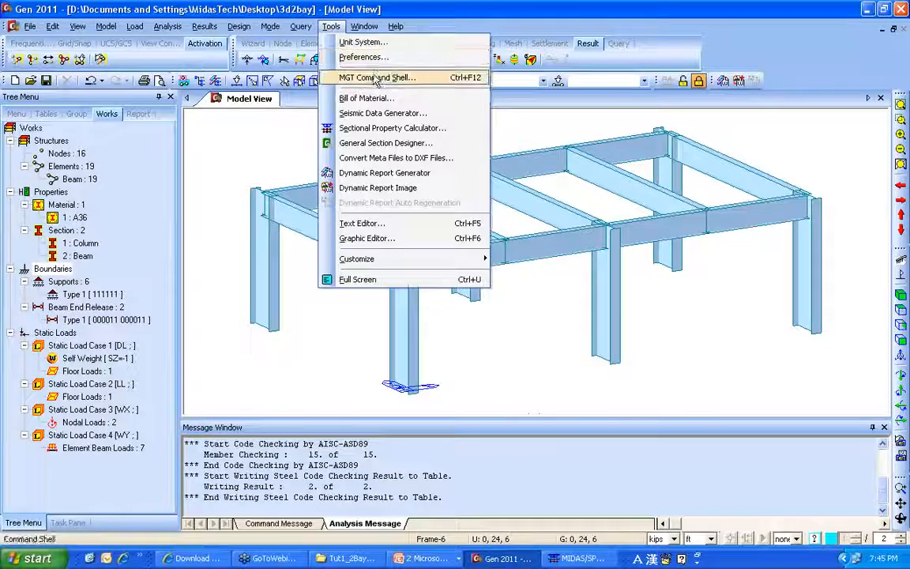
click(387, 103)
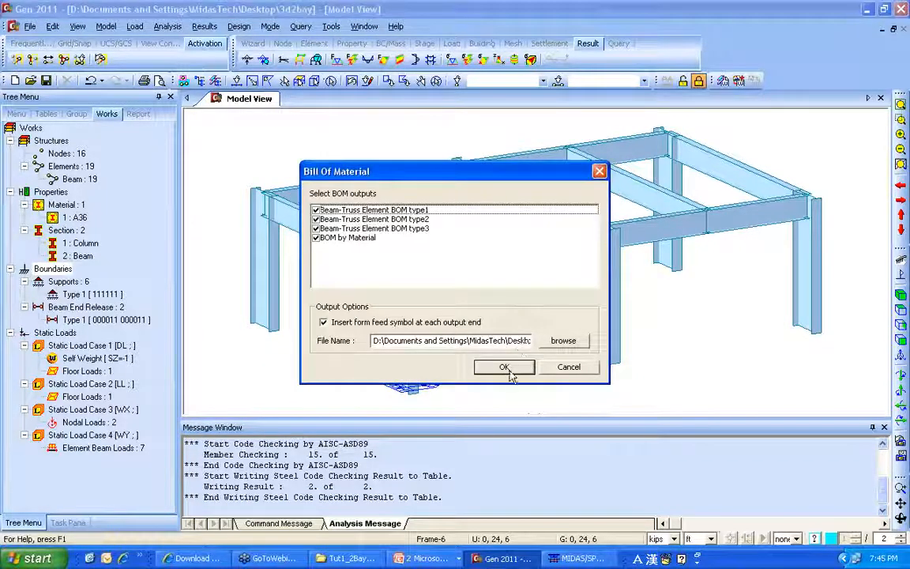
click(506, 368)
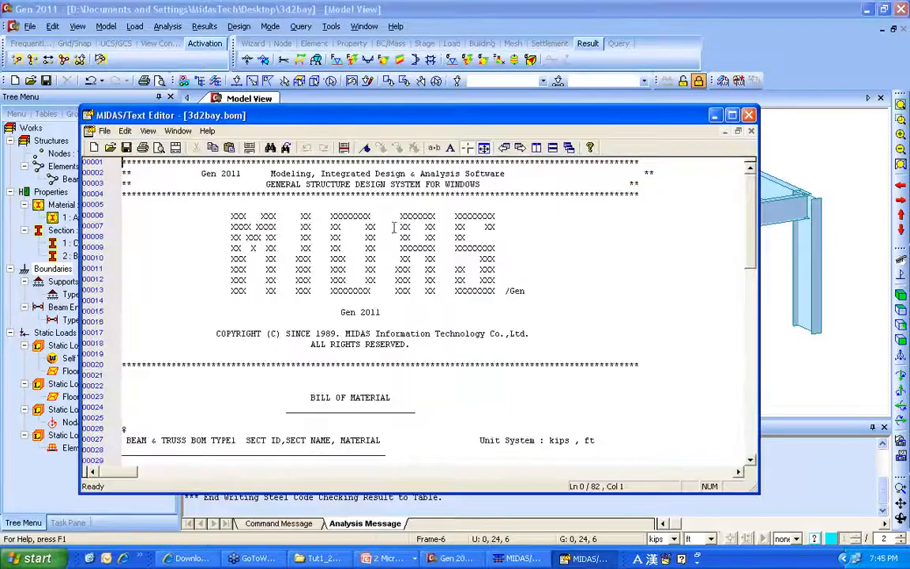
scroll(376, 236, down, 9)
scroll(270, 250, up, 2)
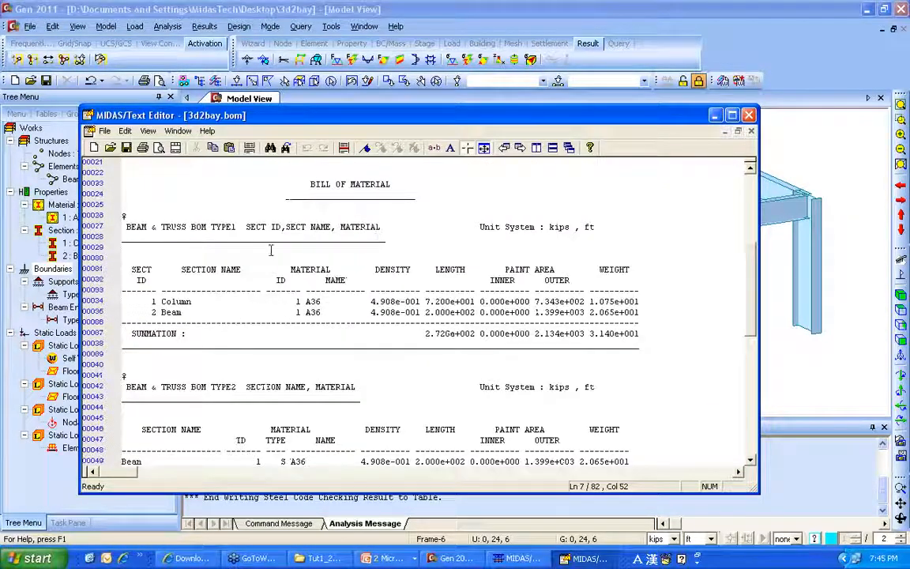
double_click(439, 269)
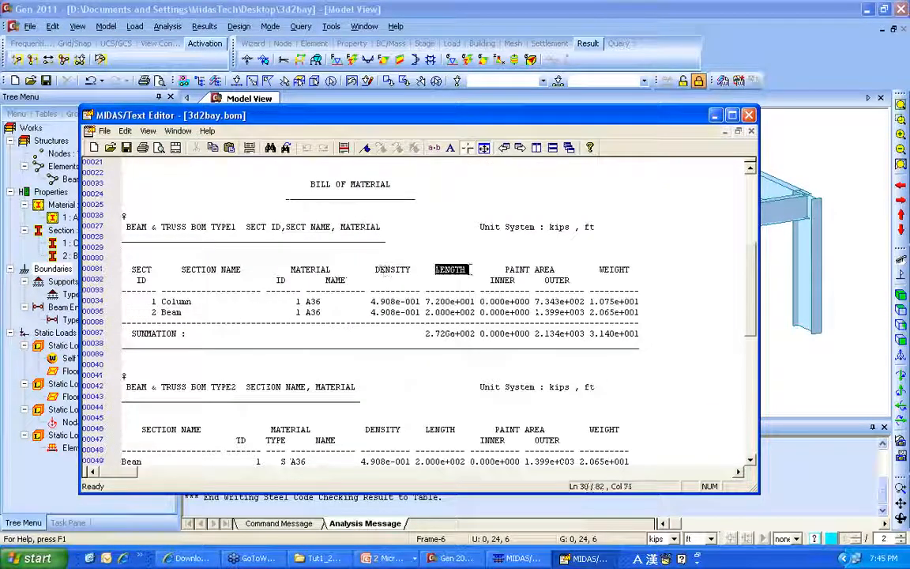
- Review the density, length and weight columns and the remaining tables of the bill of material, and close the report
drag(588, 270, 632, 270)
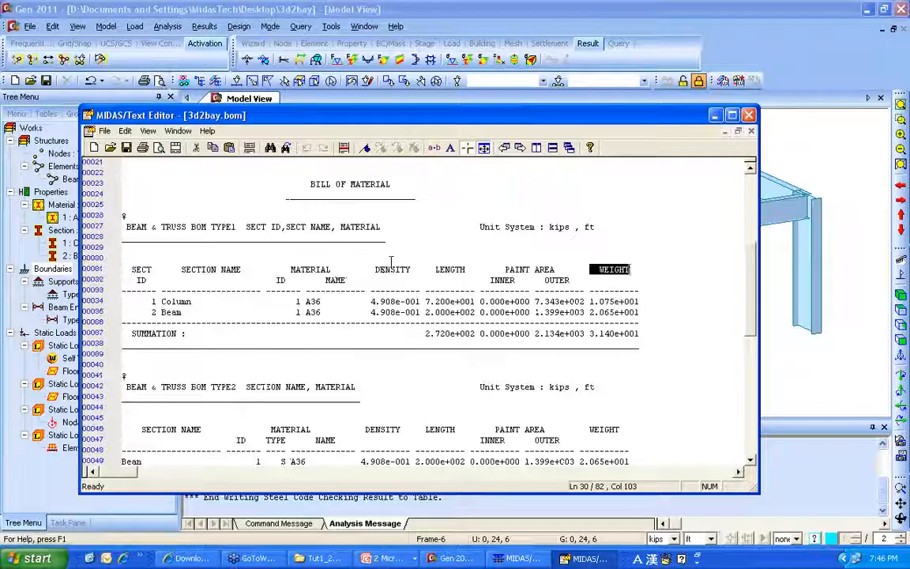
drag(361, 270, 435, 269)
scroll(408, 279, down, 4)
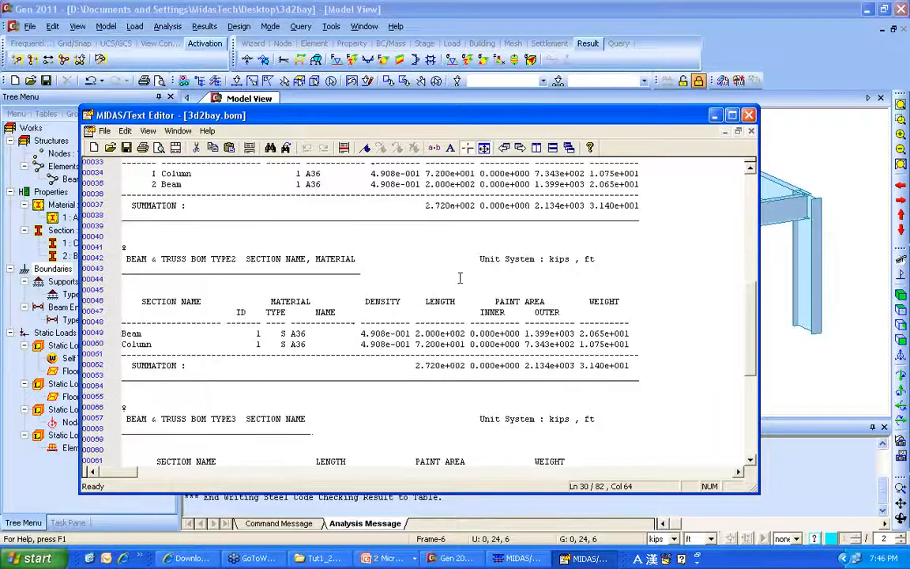
scroll(430, 312, down, 4)
scroll(382, 332, down, 6)
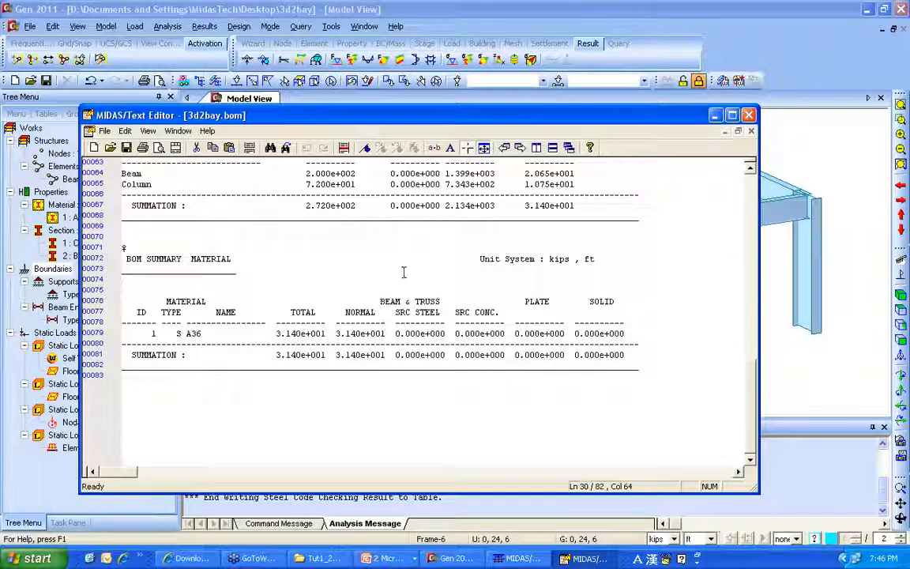
scroll(404, 271, down, 1)
scroll(404, 272, up, 8)
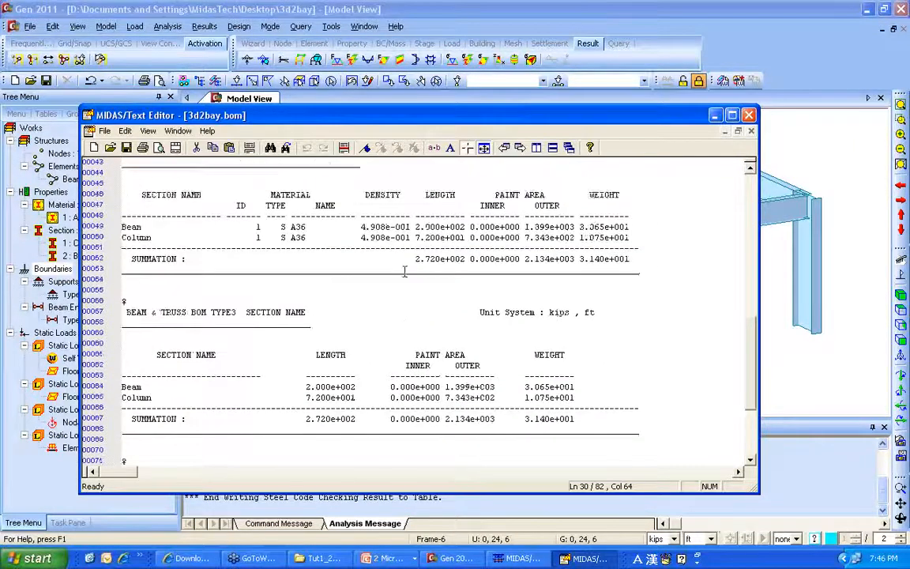
scroll(404, 272, up, 13)
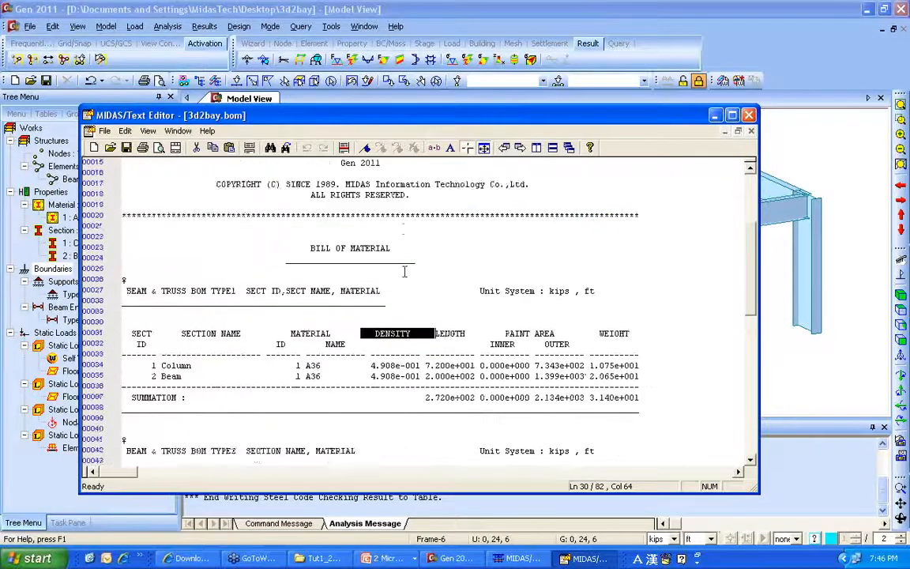
click(749, 116)
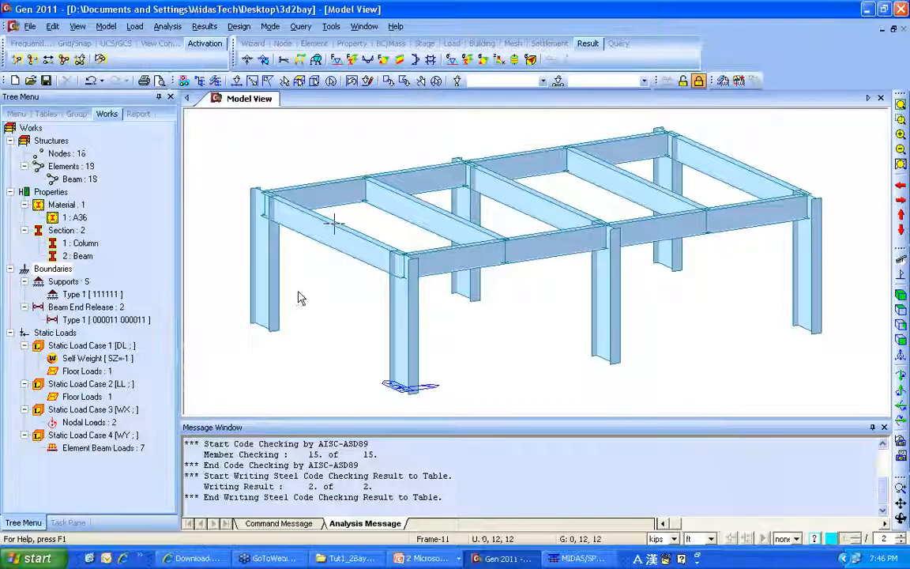
- Switch to the presentation to view the slide on converting self-weight into mass, and return to Gen 2011
key(alt+Tab)
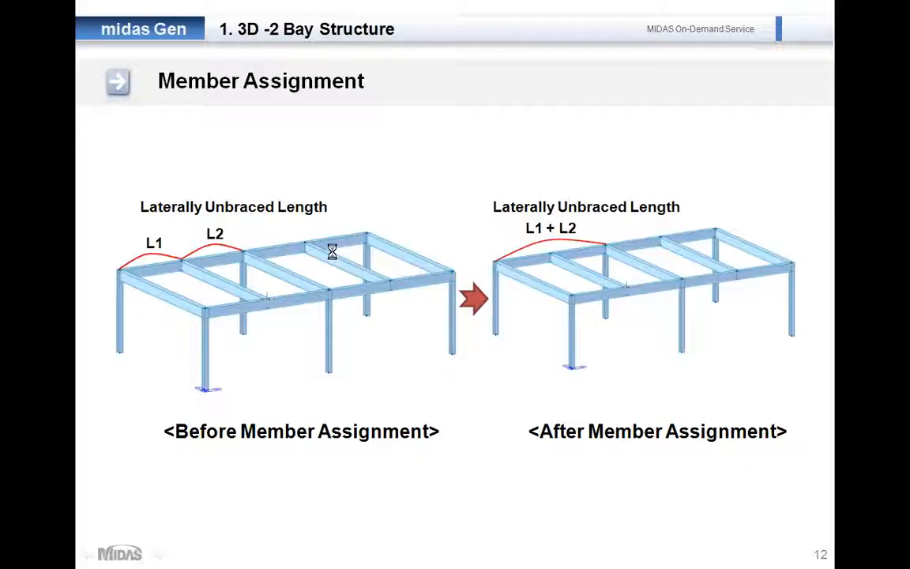
click(332, 251)
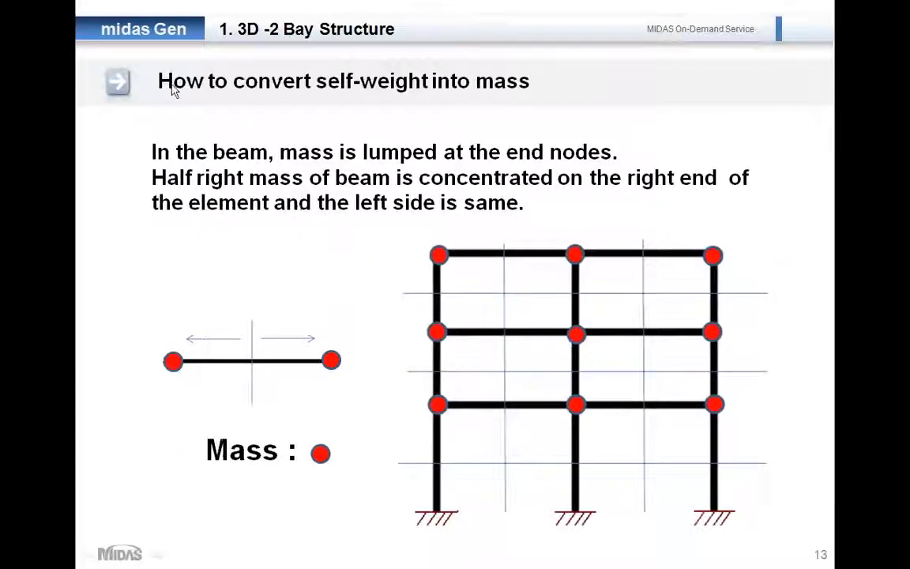
key(alt+Tab)
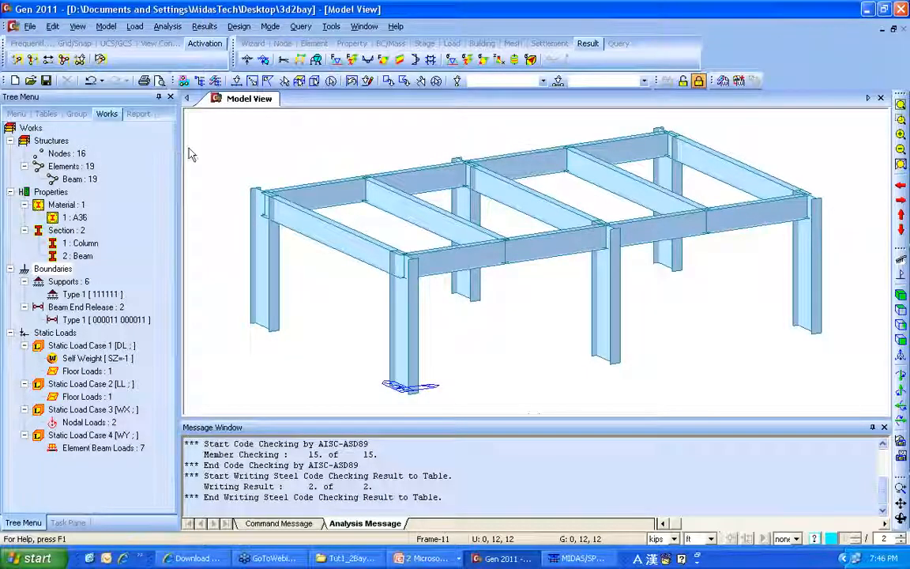
- Unlock the analysed model so that its settings can be edited
click(107, 28)
click(378, 130)
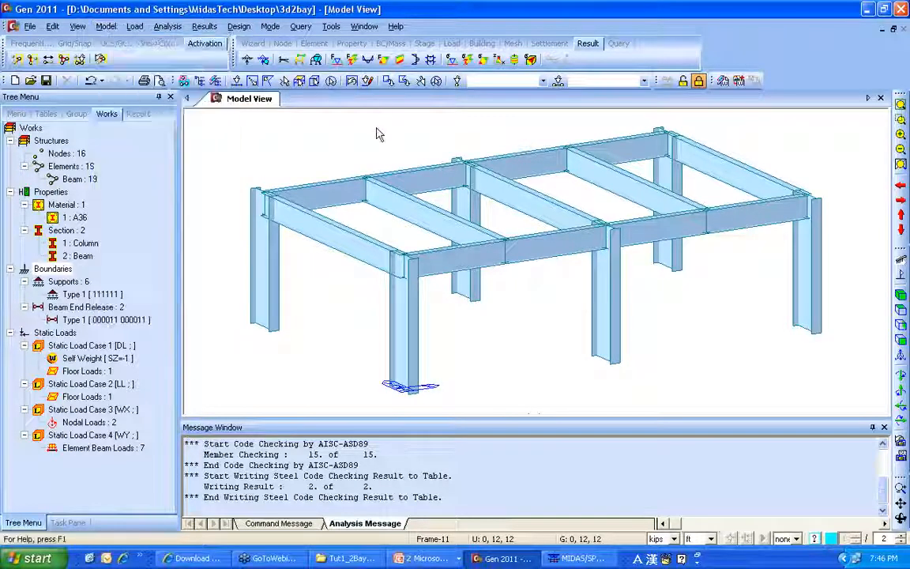
click(684, 81)
- Set the structure type to convert self-weight into masses in X, Y, Z, keeping the 3-D structure and lumped mass
click(105, 26)
click(115, 43)
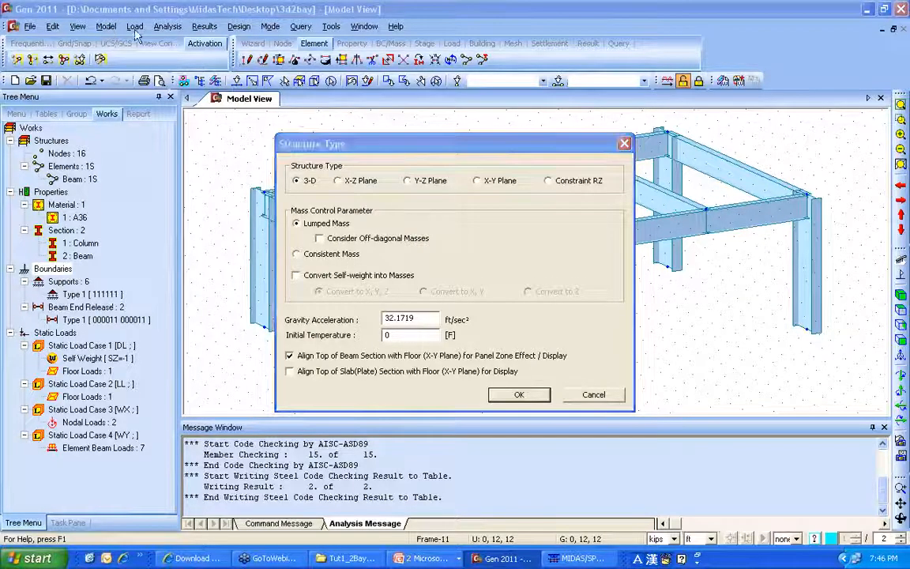
key(Return)
click(108, 27)
click(115, 42)
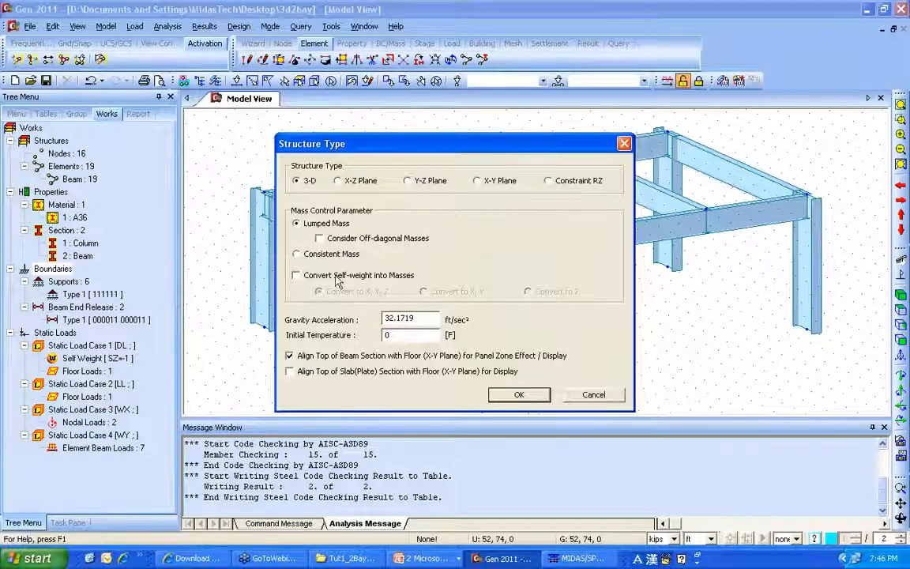
click(307, 276)
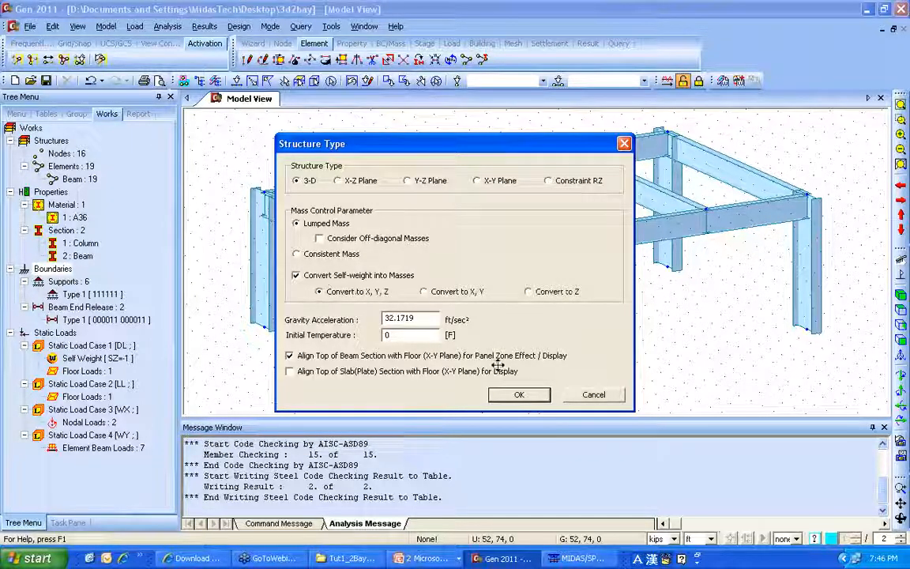
click(523, 395)
click(430, 300)
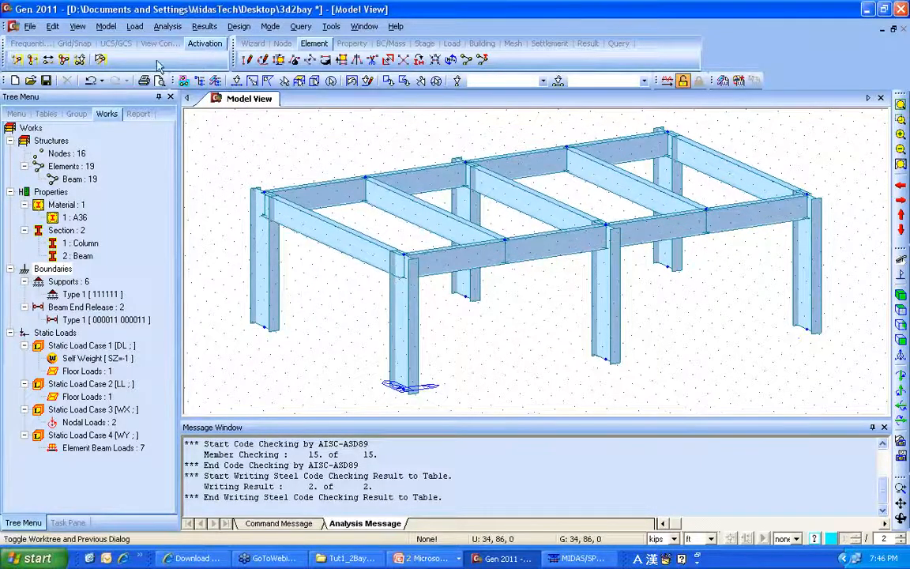
- Turn off the point grid in the model view
click(65, 42)
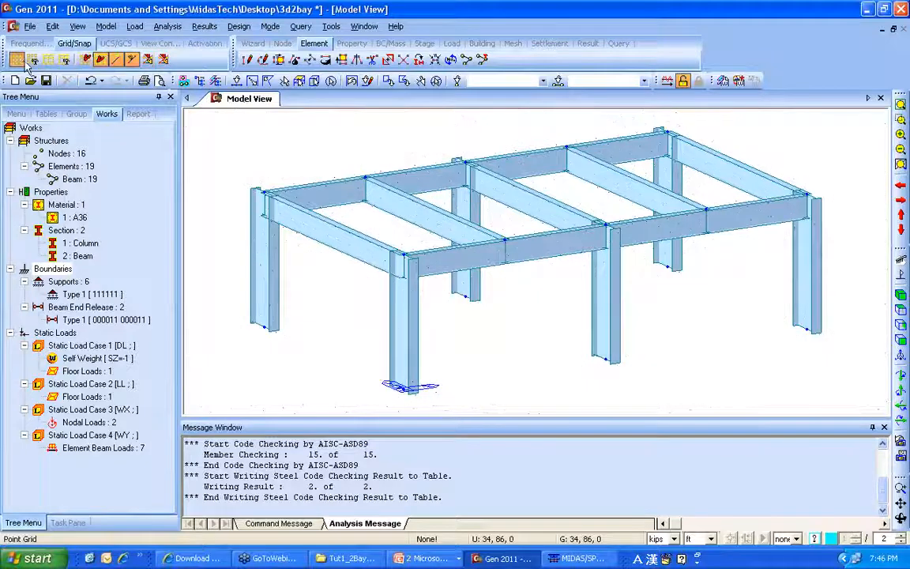
click(17, 60)
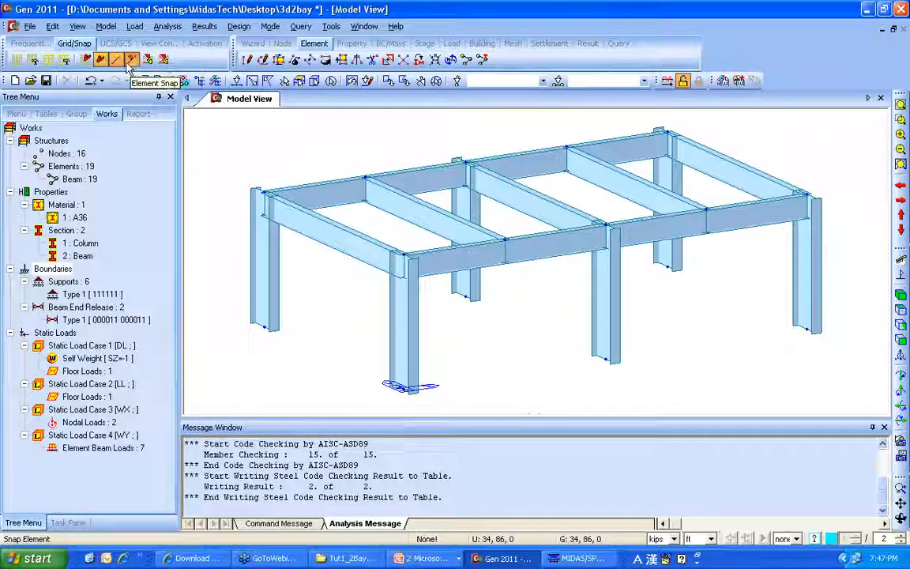
- Convert the DL and LL load cases to masses in the X, Y direction, each with scale factor 1
click(109, 27)
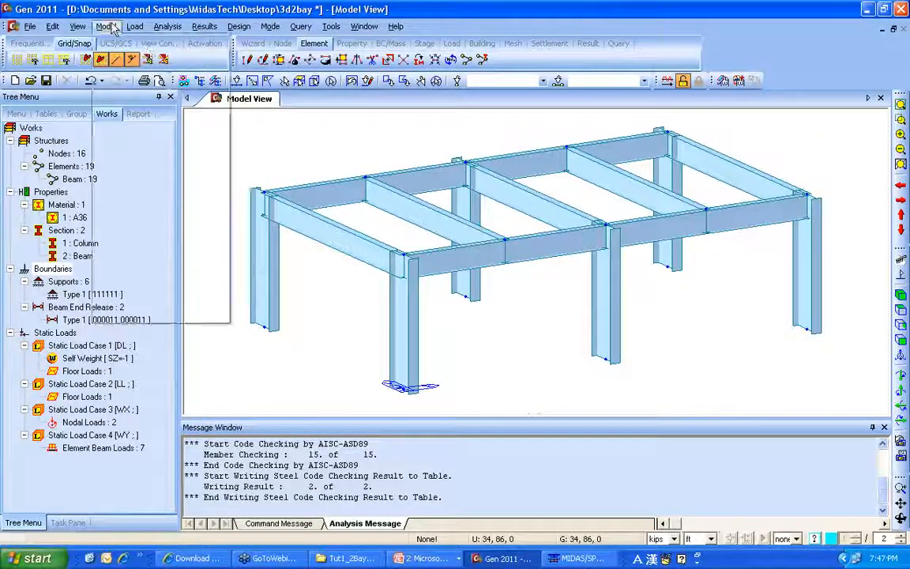
mouse_move(137, 184)
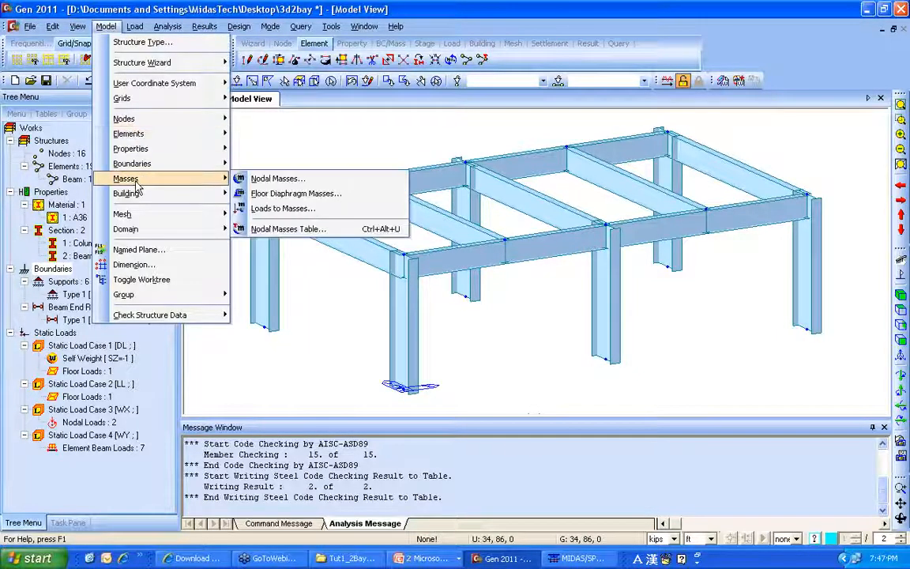
click(293, 208)
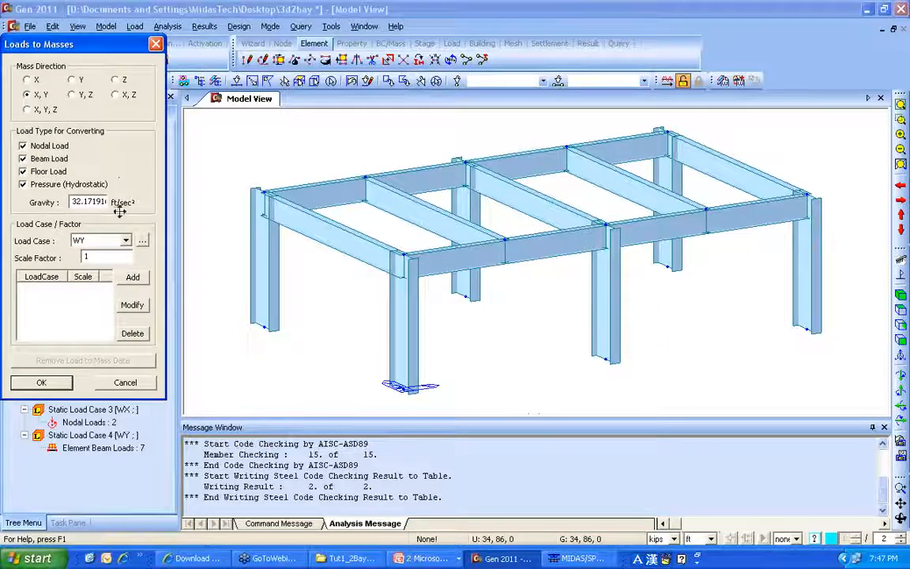
click(126, 240)
click(111, 251)
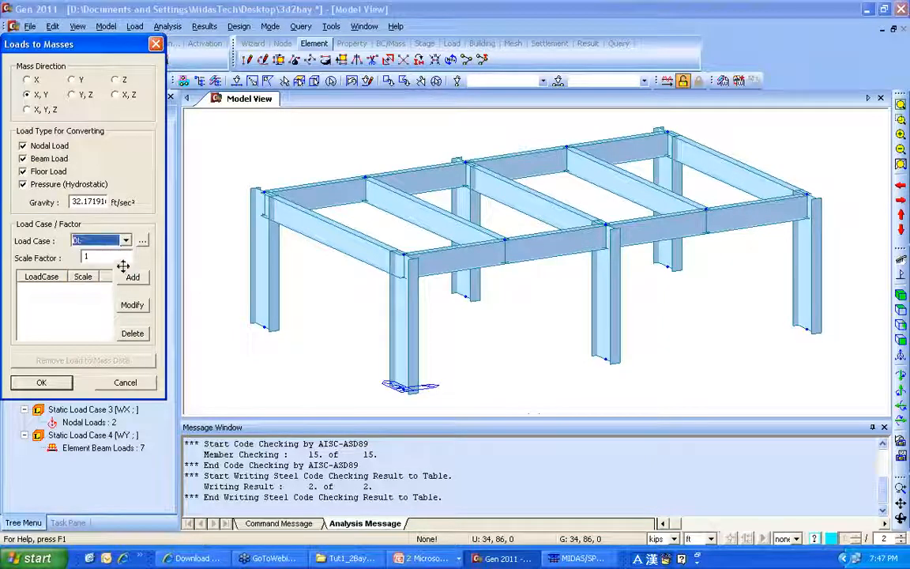
click(130, 276)
click(125, 240)
click(111, 268)
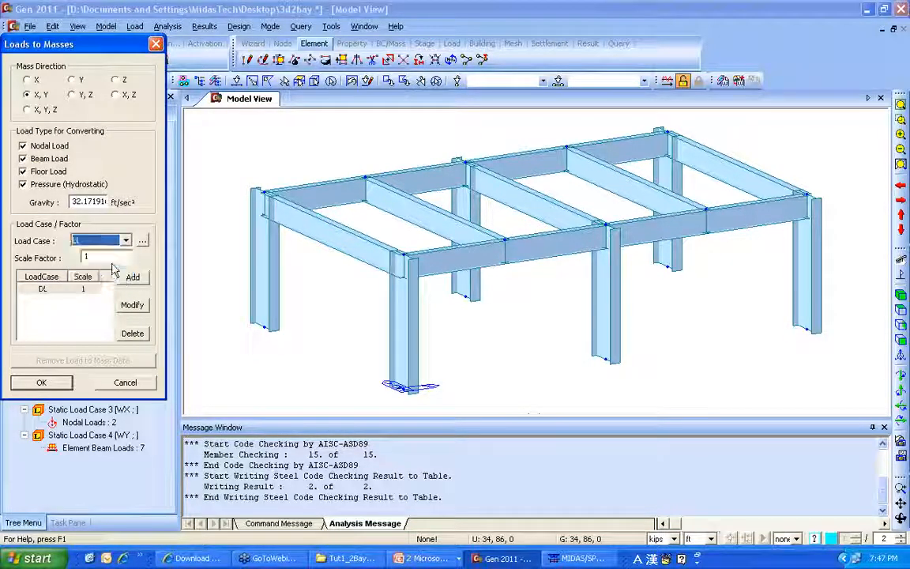
click(131, 276)
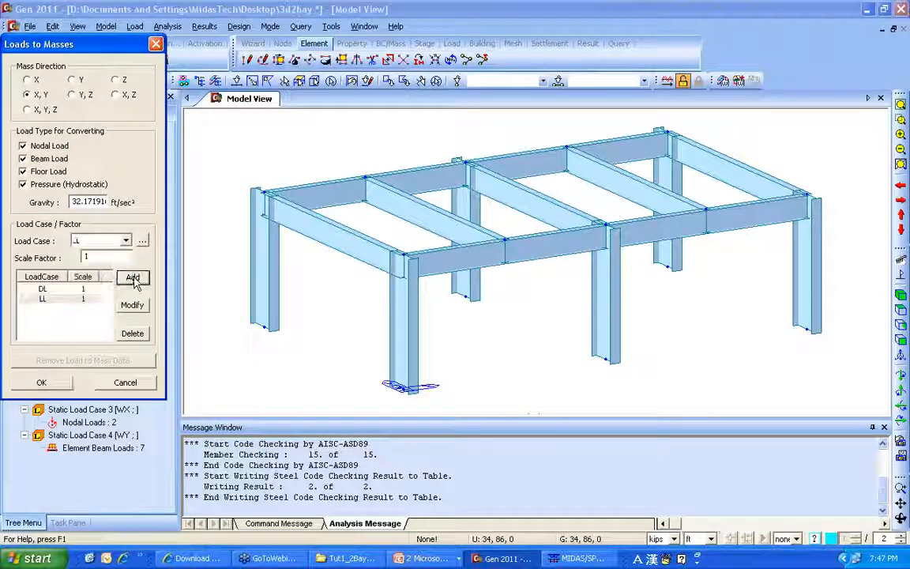
click(43, 381)
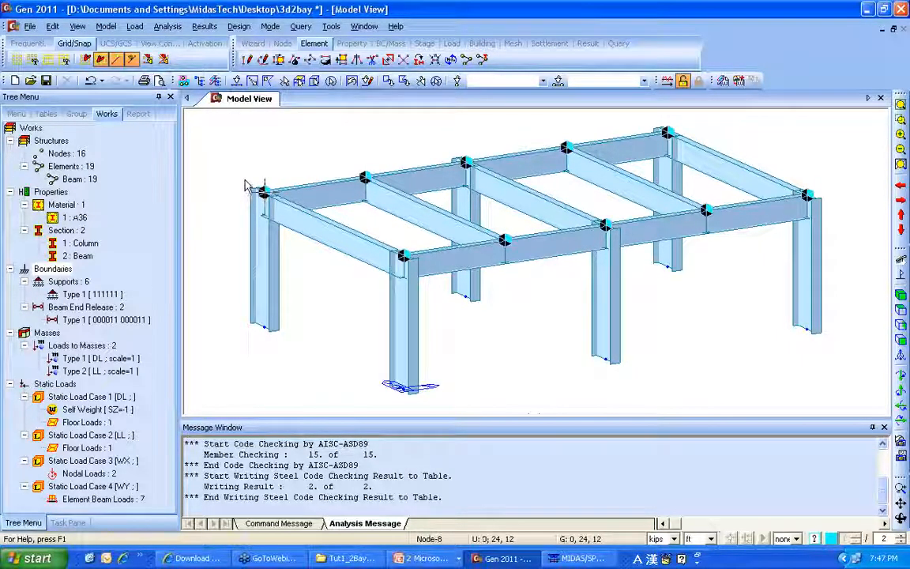
mouse_move(245, 187)
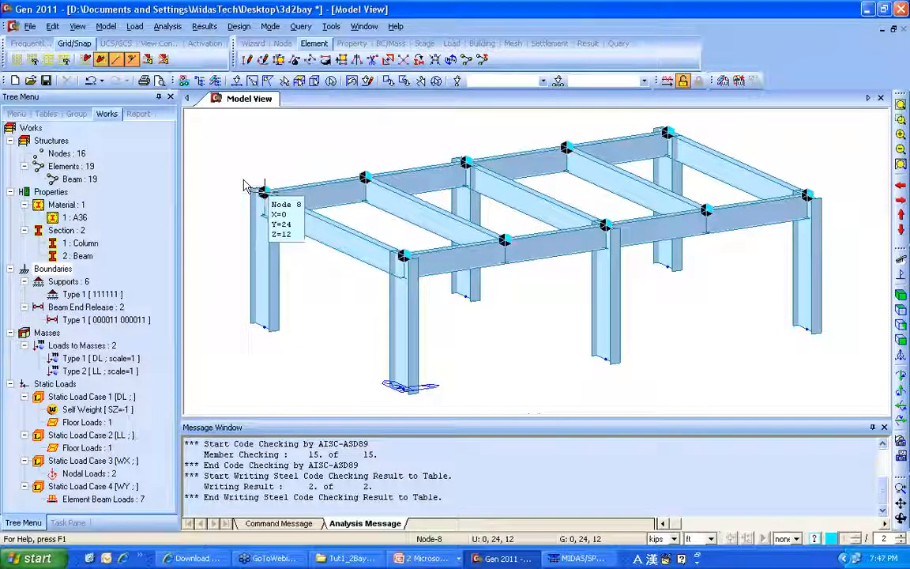
- Review the nodal mass input fields and switch to the presentation slide on converting self-weight into mass
click(106, 29)
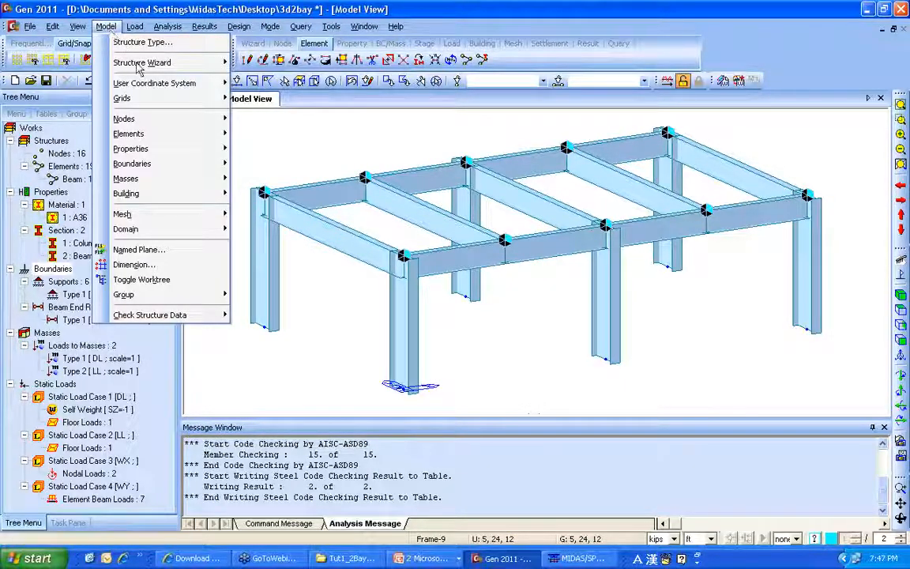
mouse_move(144, 180)
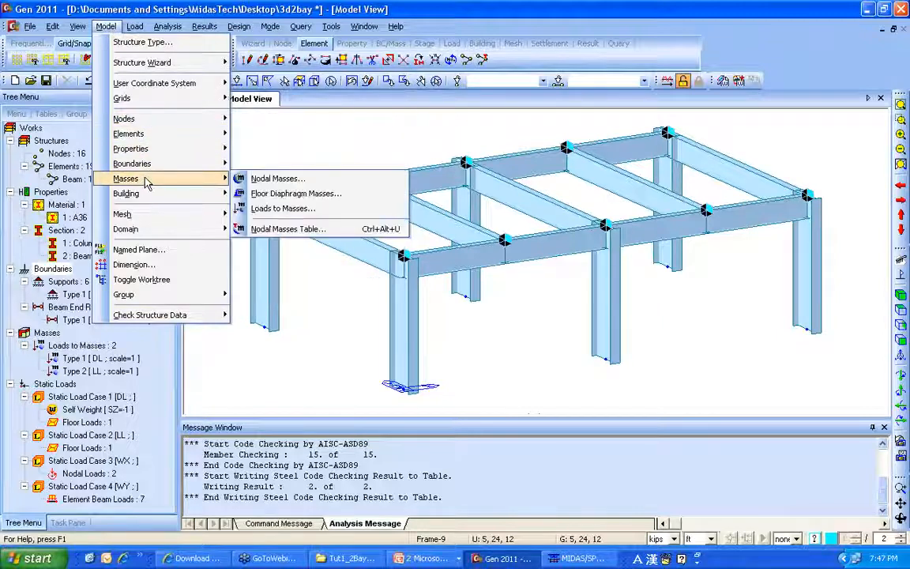
click(265, 179)
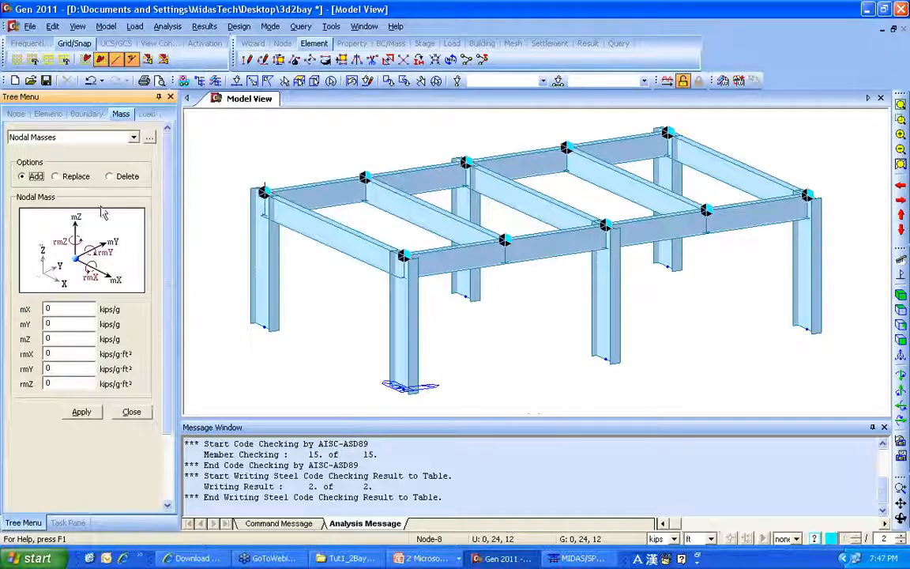
click(79, 308)
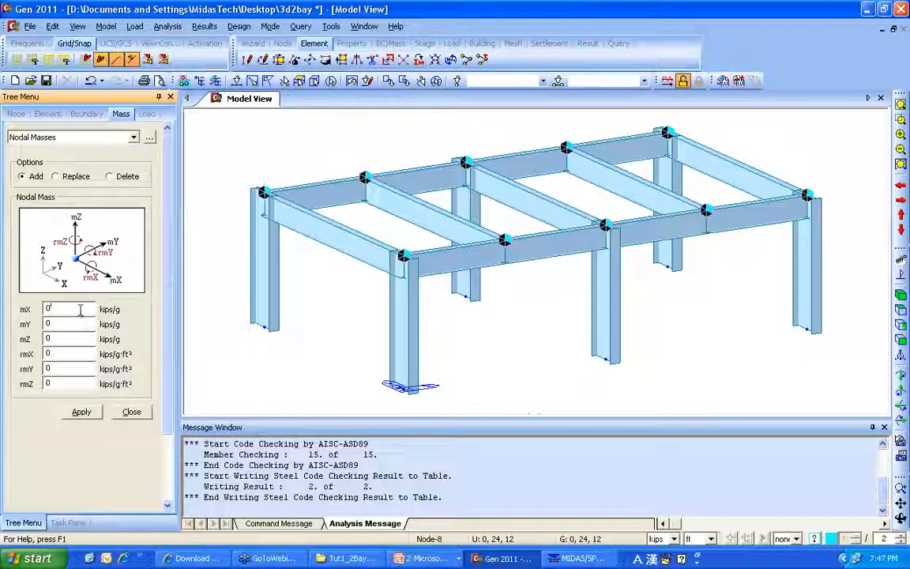
double_click(80, 310)
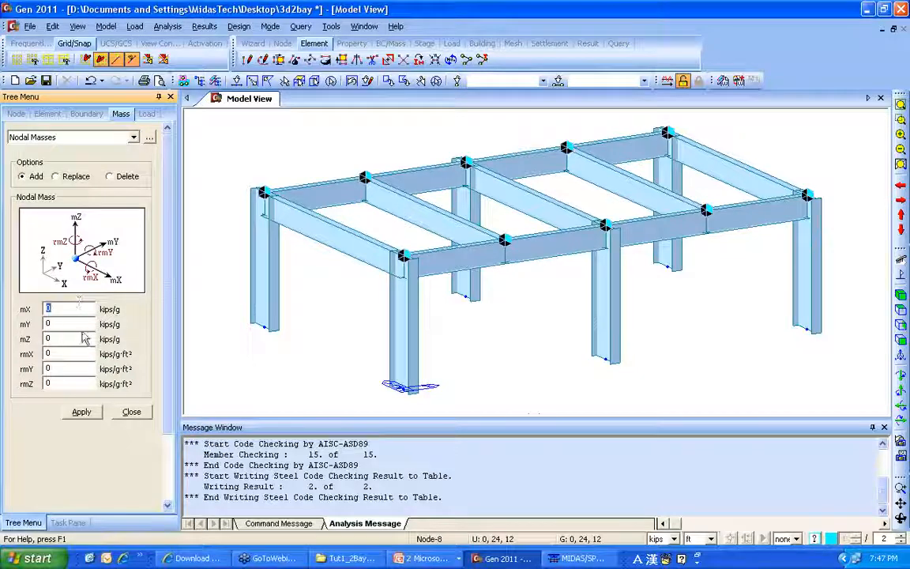
click(129, 416)
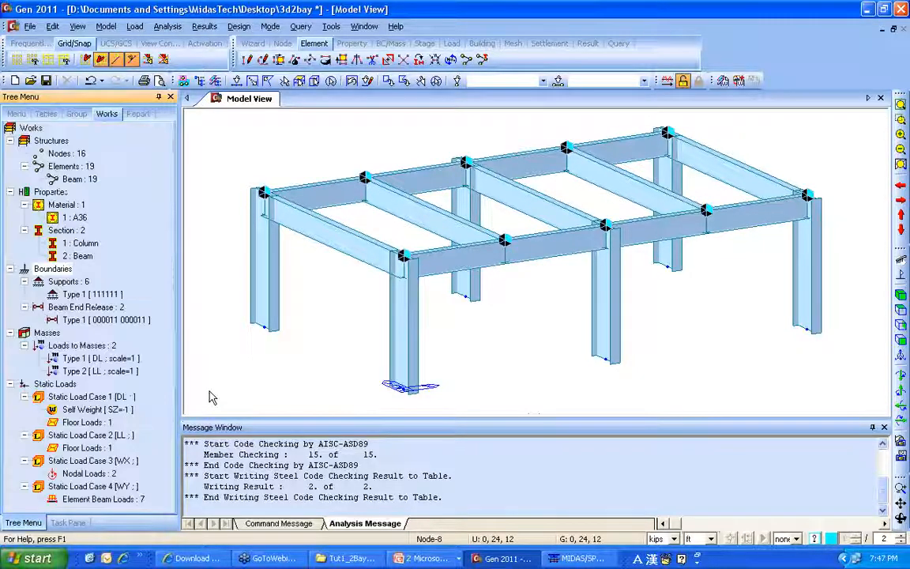
key(alt+Tab)
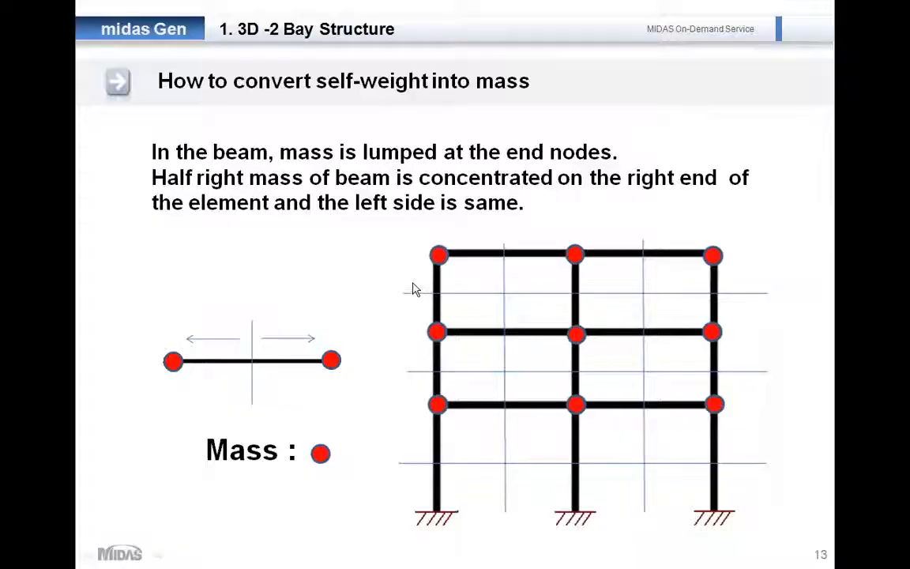
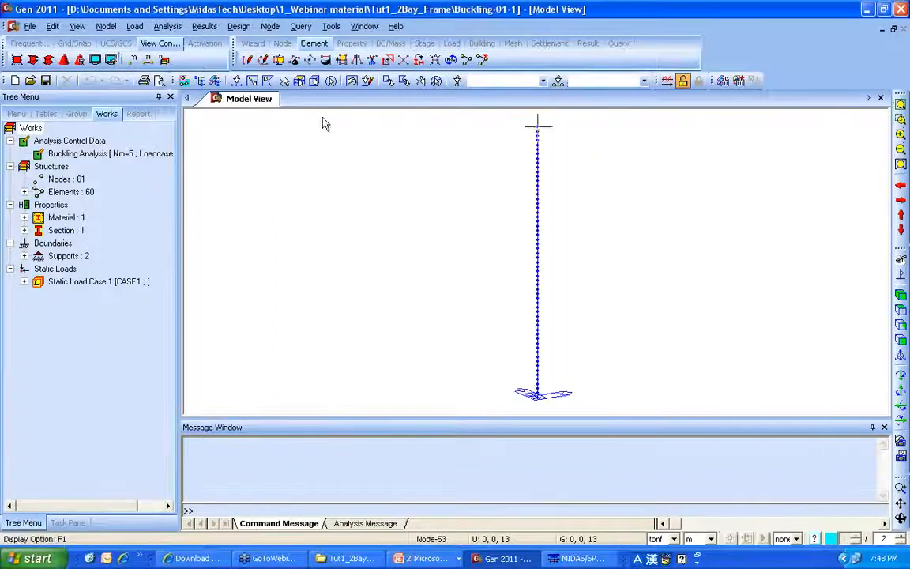
- Turn off the node display and show the column with its solid section shape
click(95, 59)
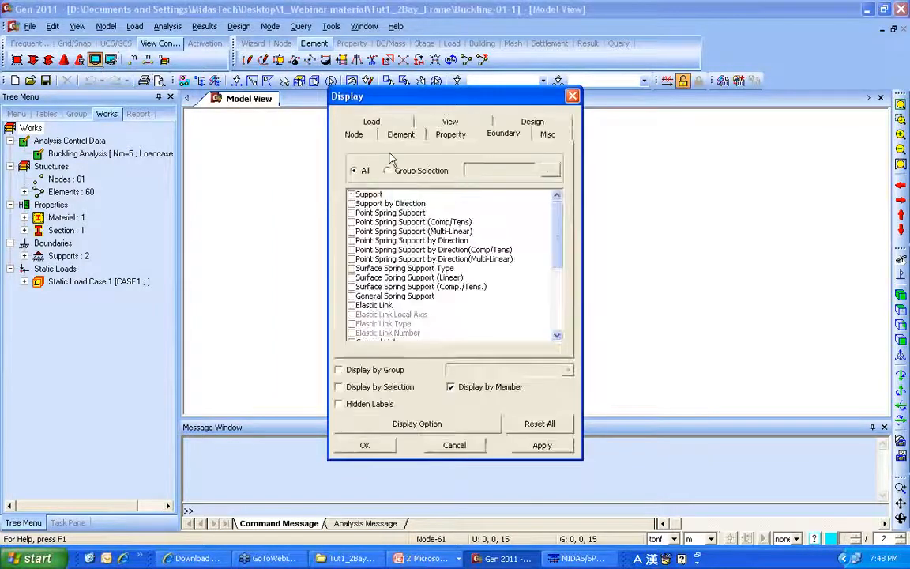
click(353, 135)
click(357, 192)
click(365, 445)
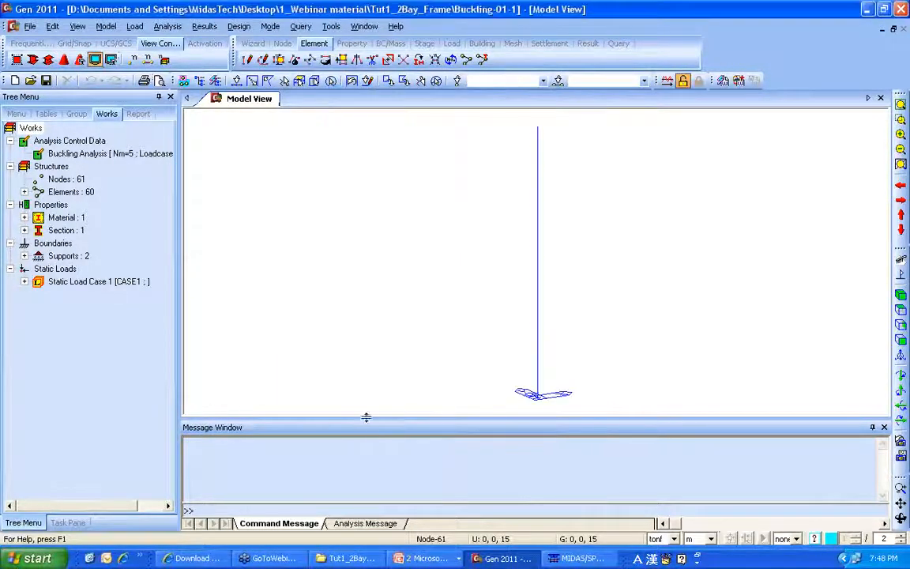
click(49, 59)
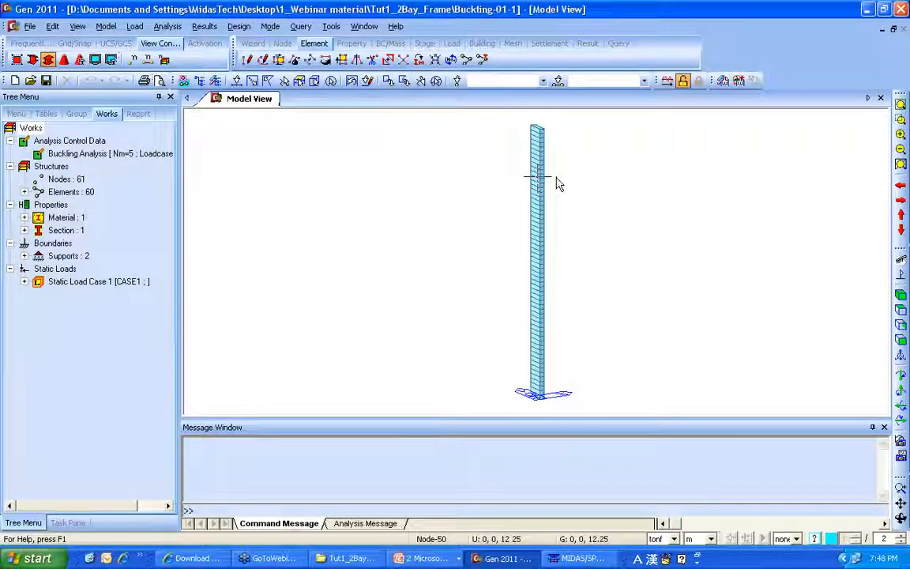
- Display the CASE1 nodal load on the column model
click(24, 281)
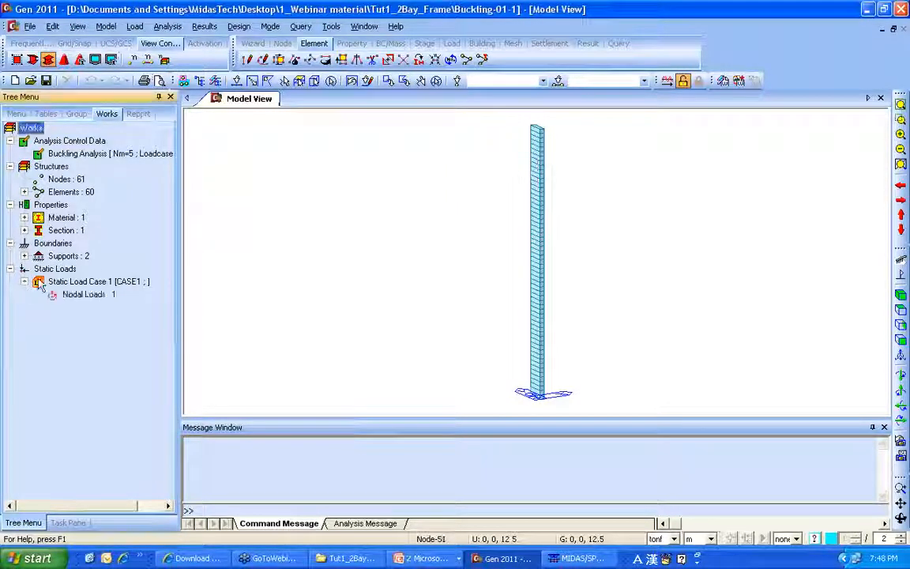
click(25, 256)
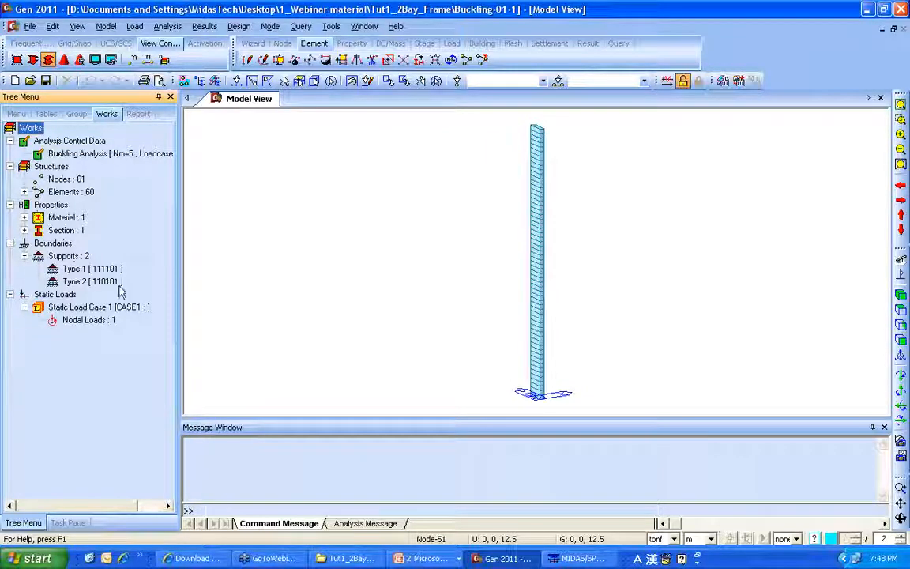
right_click(91, 320)
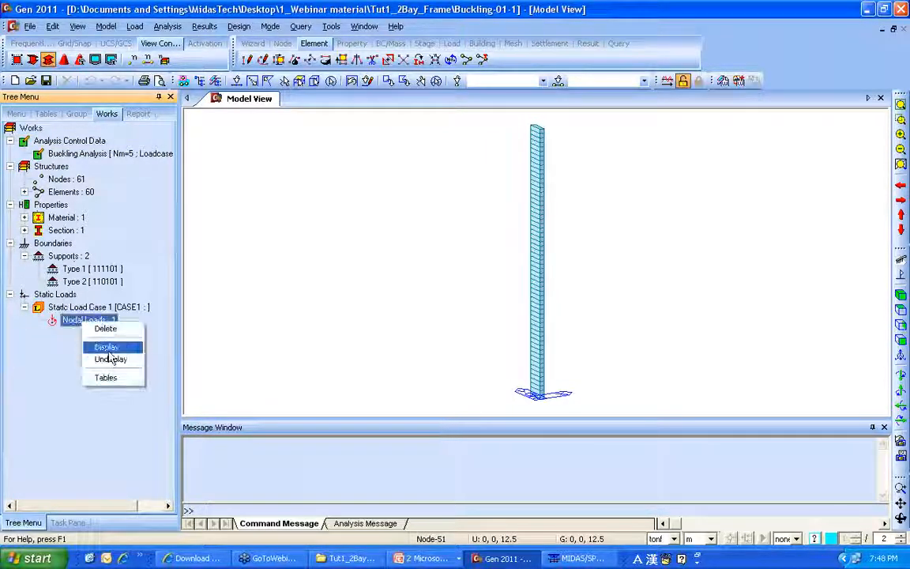
click(104, 346)
middle_drag(571, 196, 578, 261)
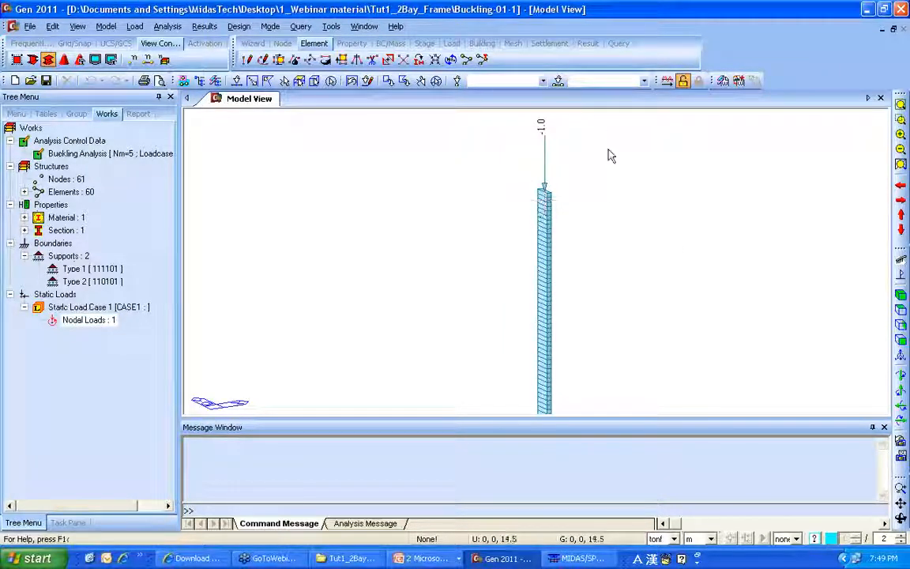
middle_drag(594, 278, 562, 216)
- Display both support types, 111101 and 110101, on the column
click(91, 268)
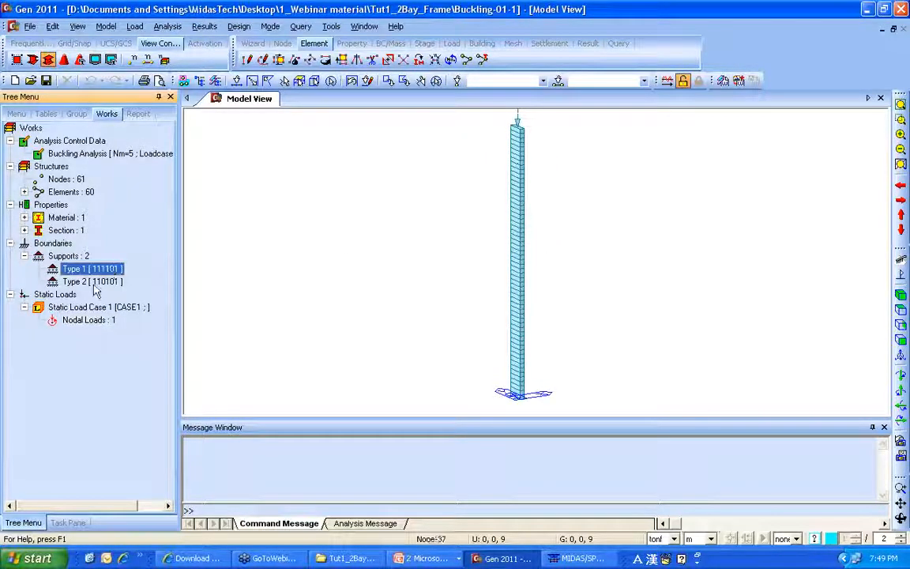
shift+click(92, 281)
right_click(94, 282)
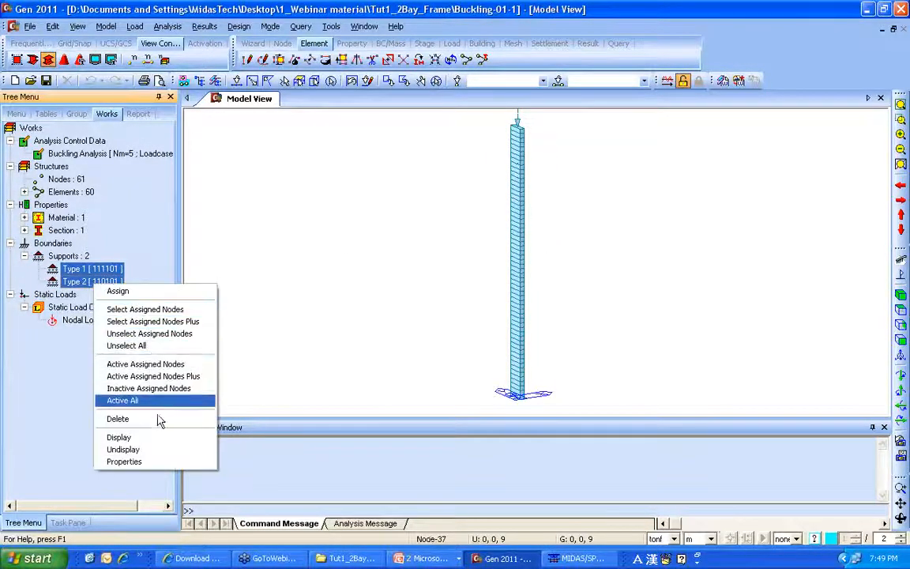
click(154, 439)
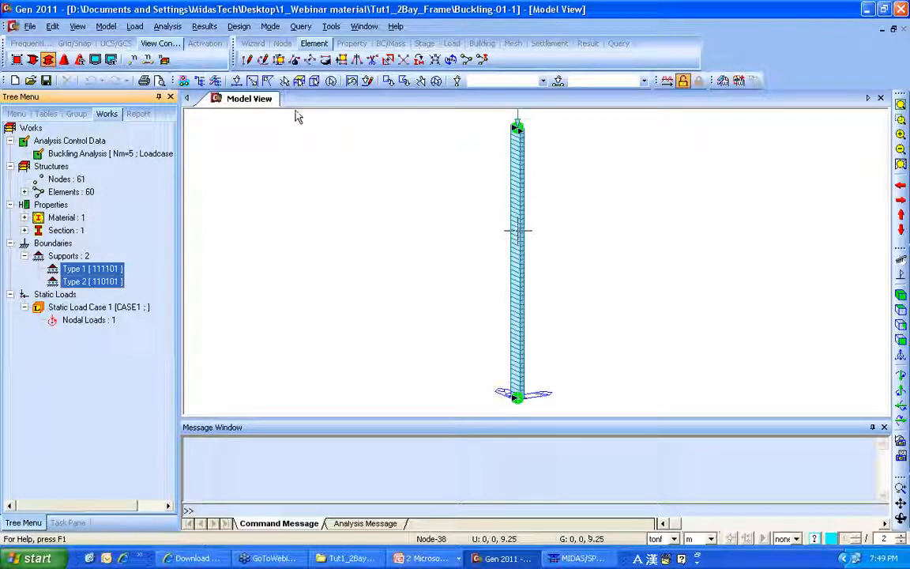
- Set the number of buckling modes to 2 in the buckling analysis control and perform the analysis
click(167, 26)
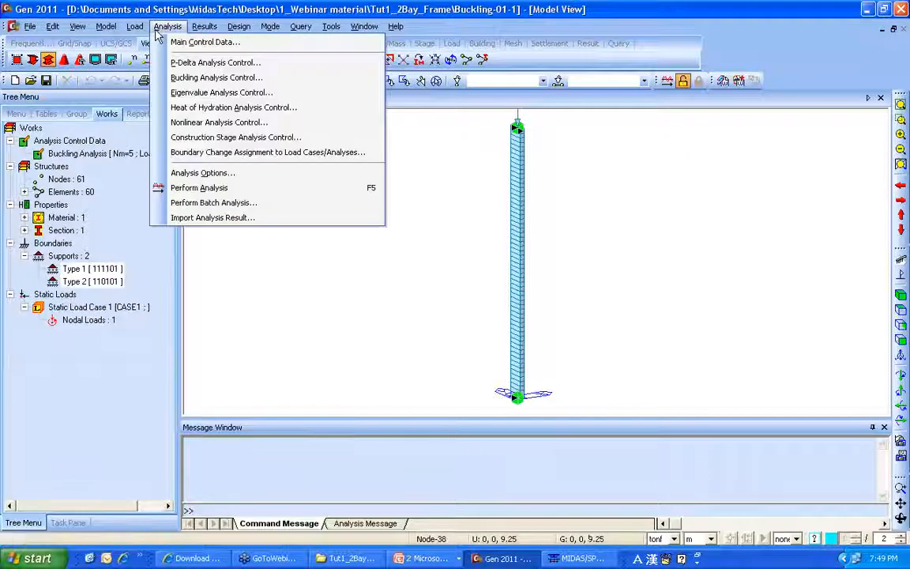
click(202, 79)
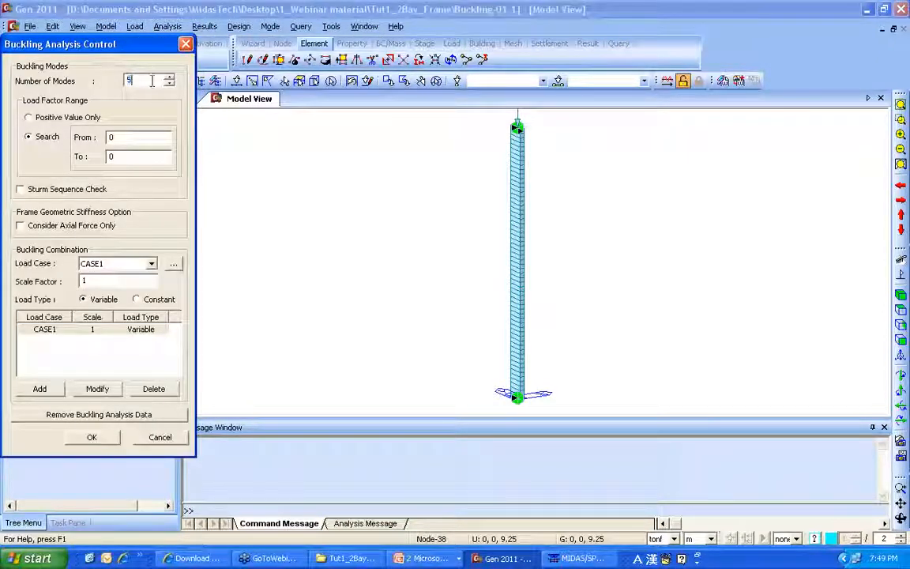
text(2)
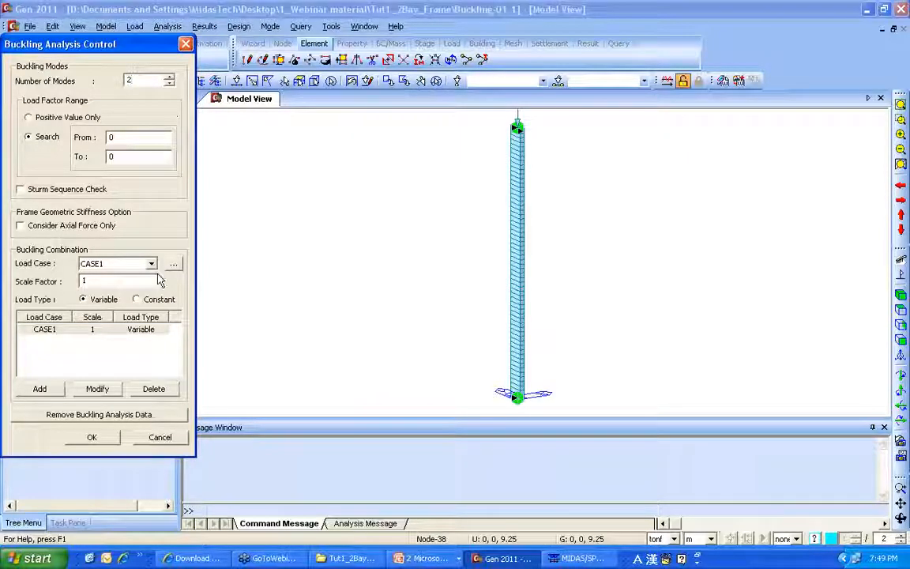
click(93, 438)
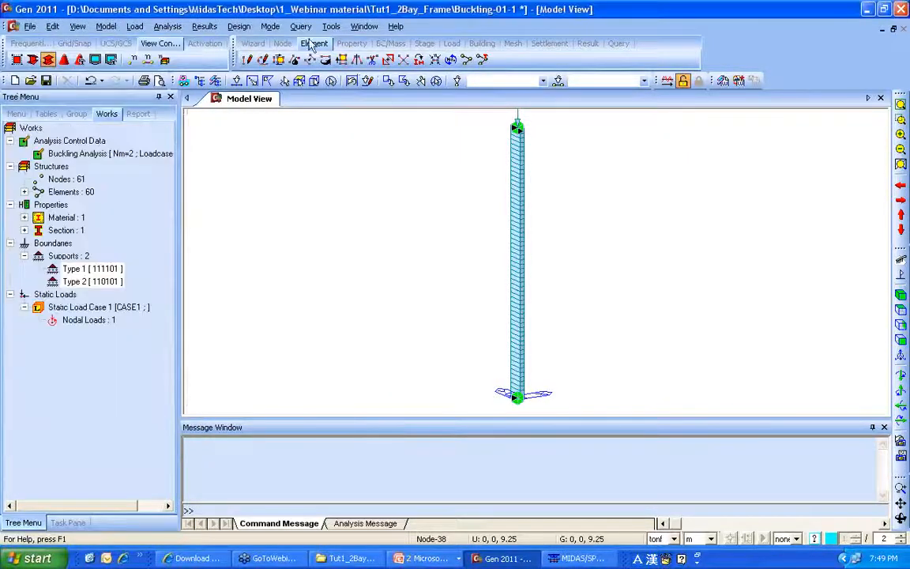
click(667, 81)
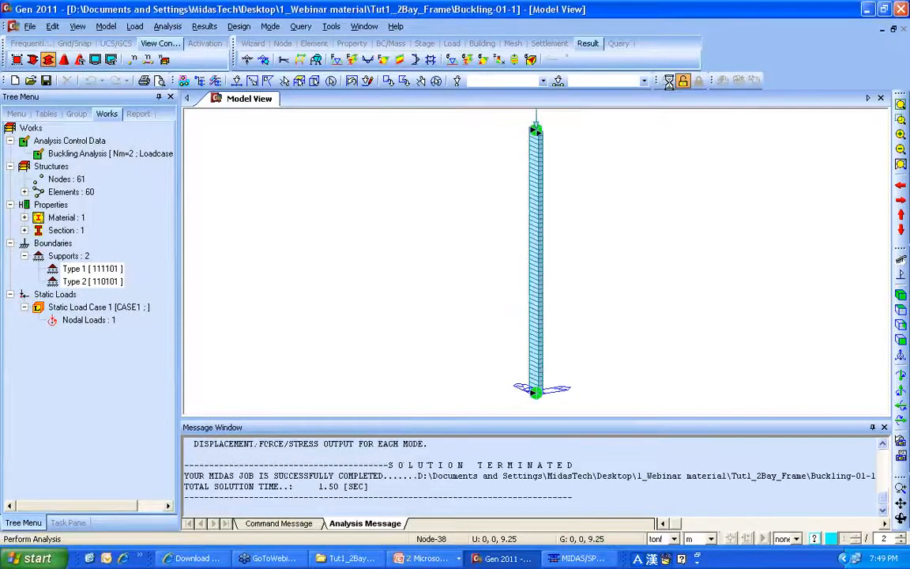
- Display the column's Mode 1 buckling shape in the front view with the legend and contour turned on
click(900, 339)
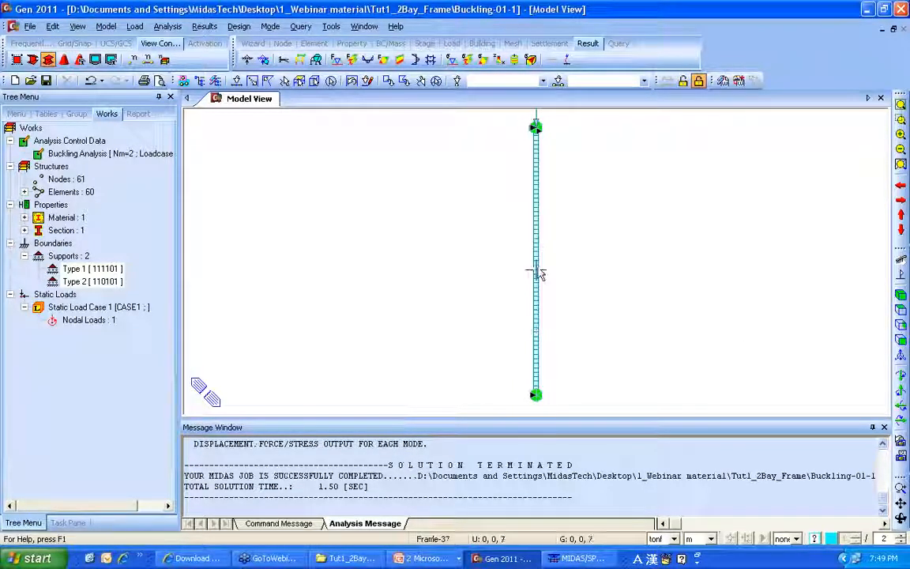
click(204, 26)
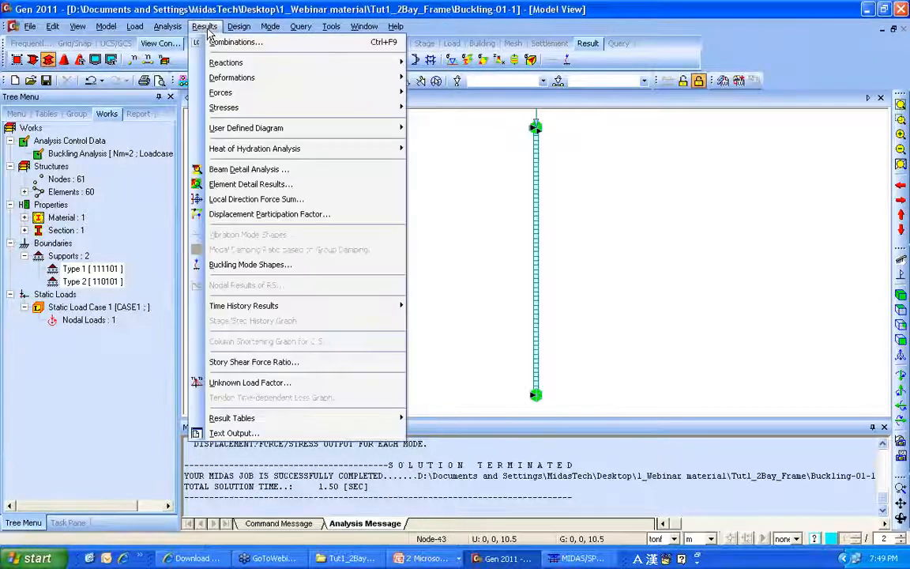
click(252, 265)
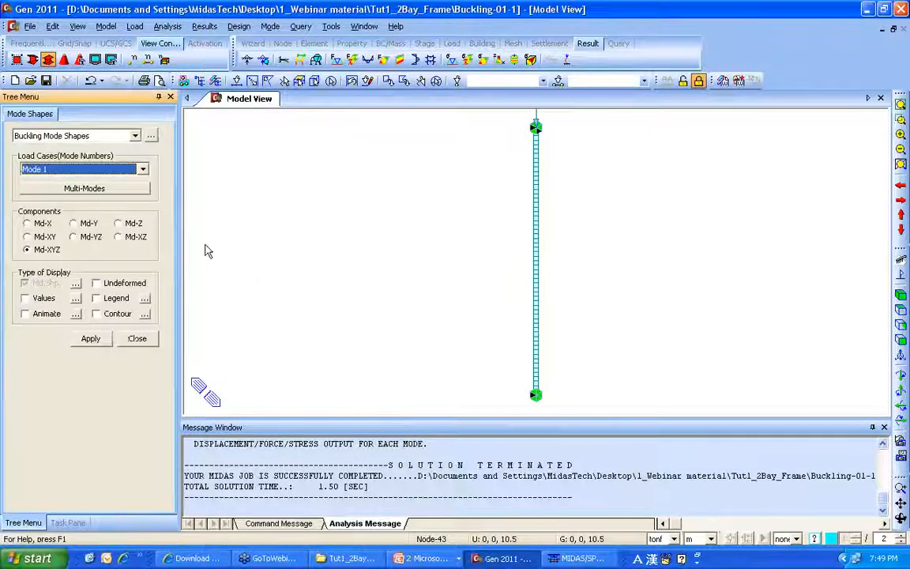
click(97, 297)
click(97, 313)
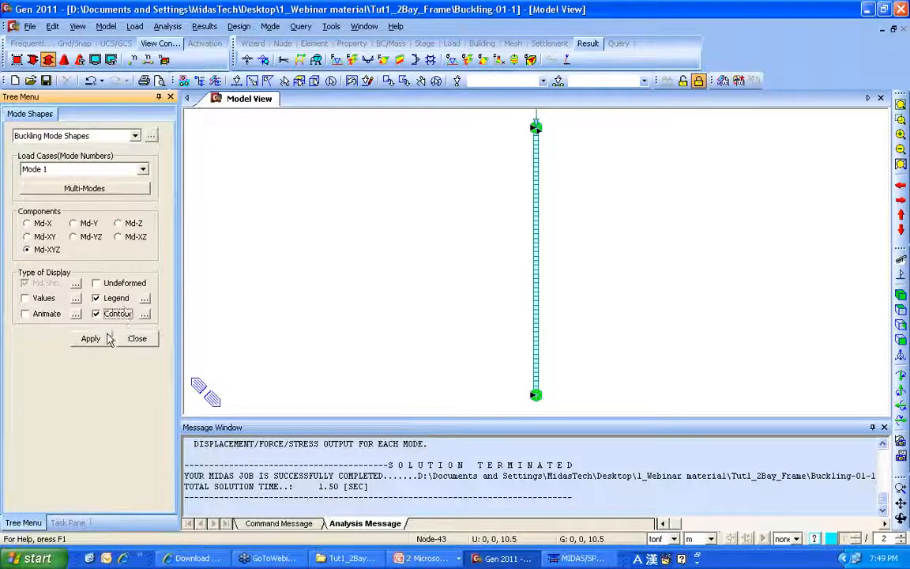
click(98, 341)
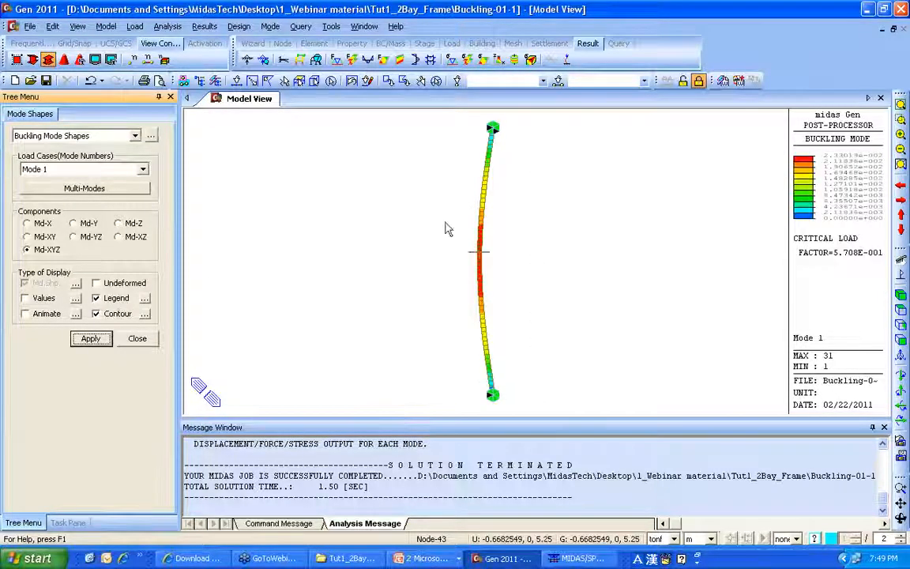
- Display the column's Mode 2 buckling shape
click(111, 169)
click(98, 190)
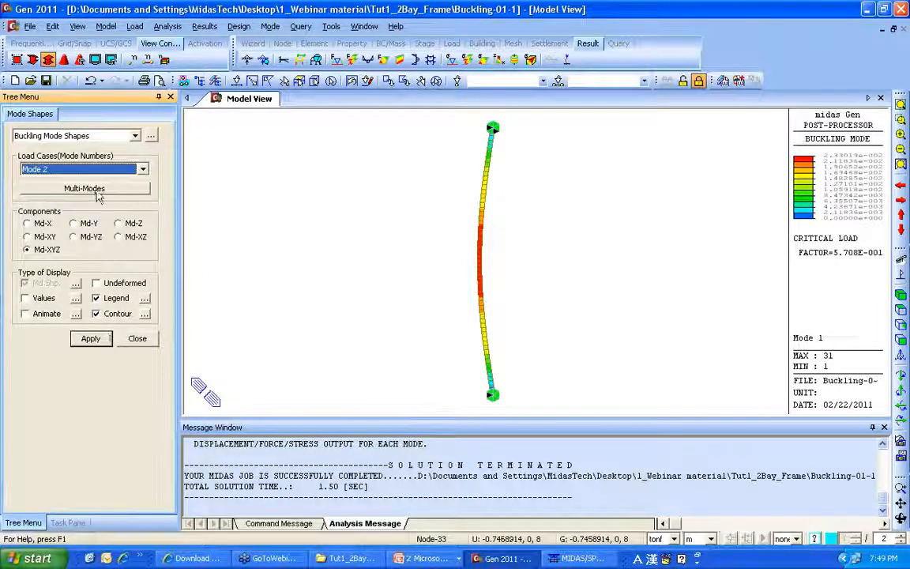
click(90, 339)
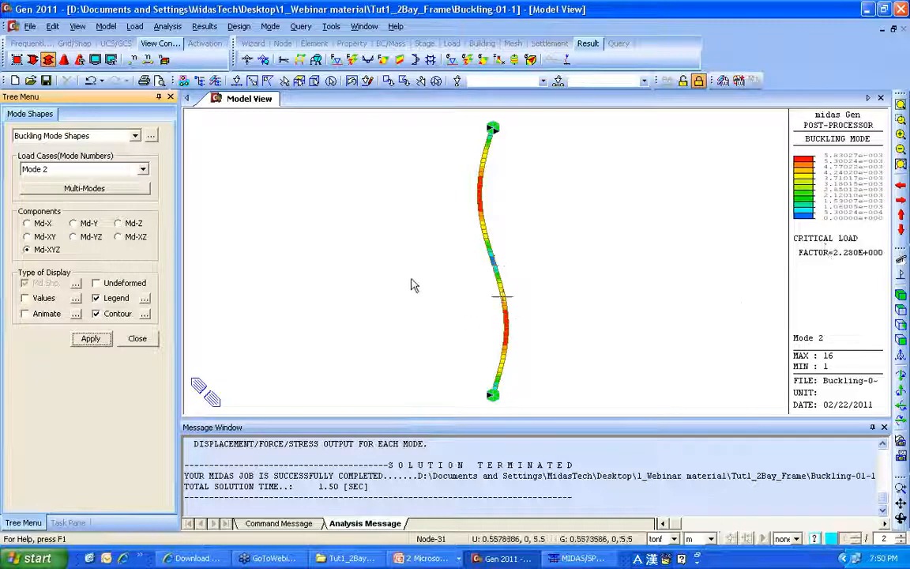
- Switch to the PowerPoint slide show to review the buckling load formula, and return to midas Gen to examine the Mode 2 shape and critical load factor
key(alt+Tab)
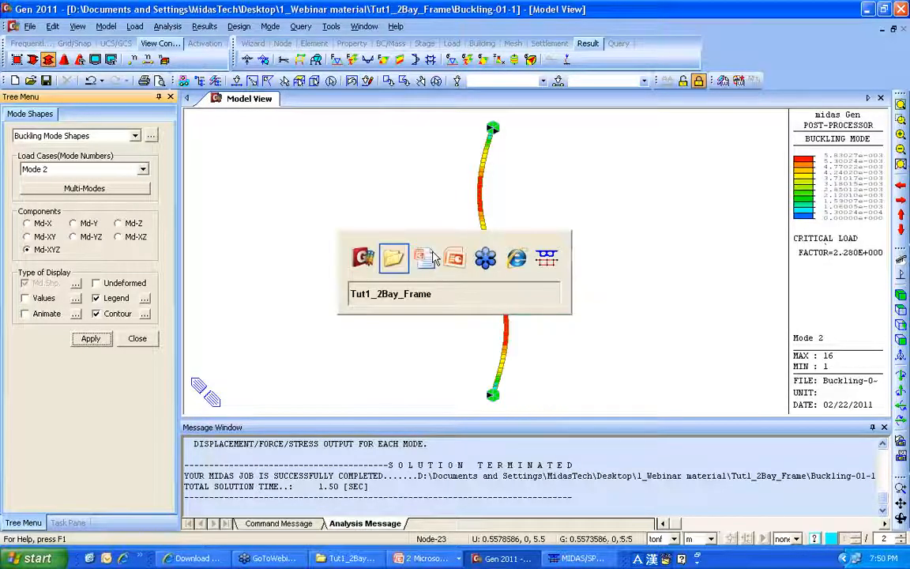
key(alt+Tab)
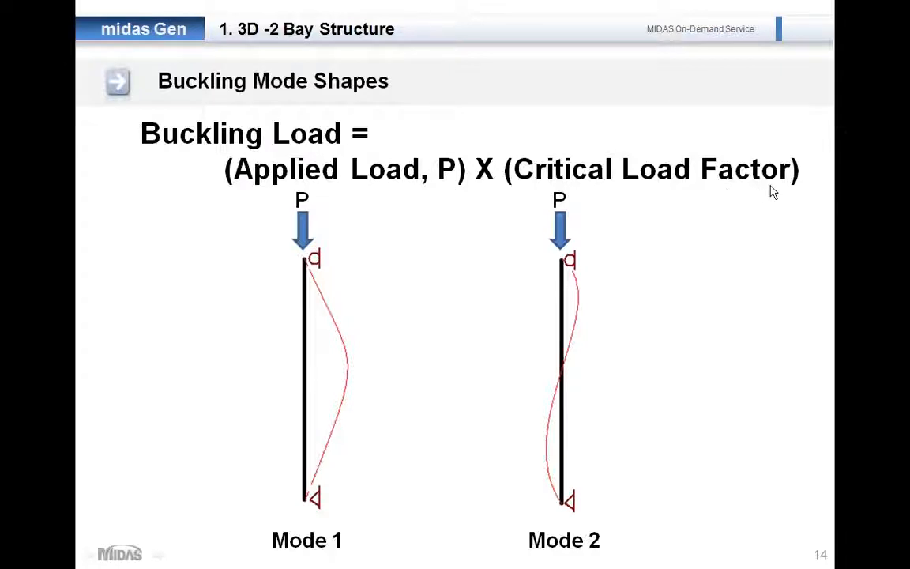
key(alt+Tab)
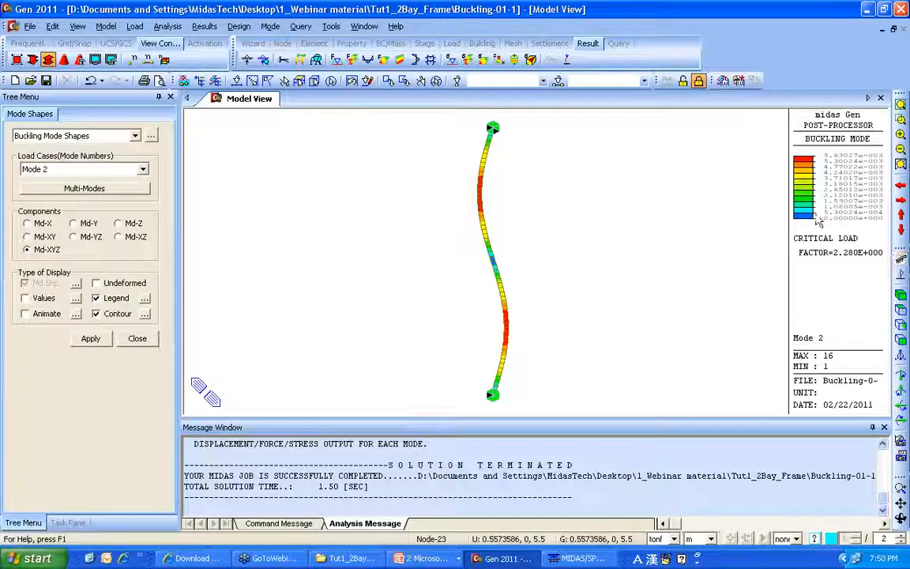
key(alt+Tab)
key(alt+Tab)
key(alt+Tab)
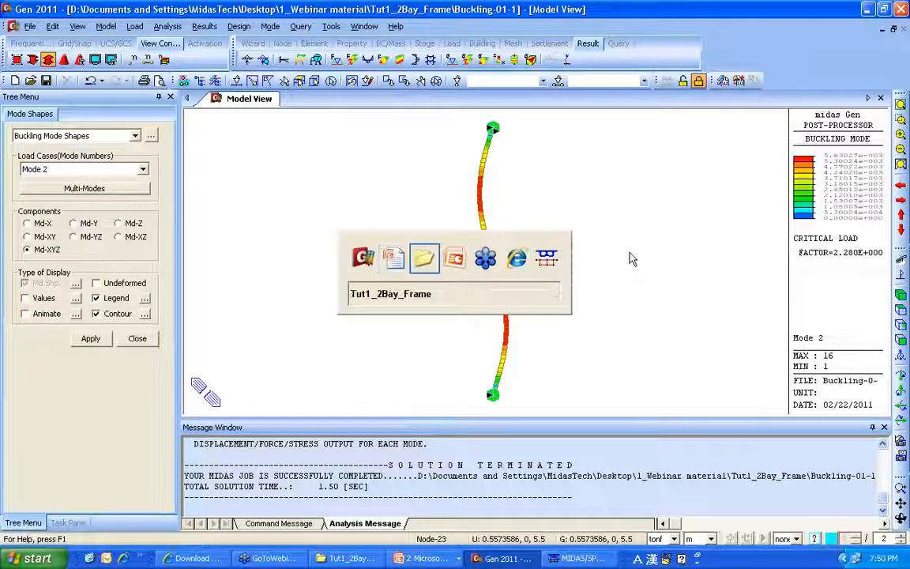
key(alt+Tab)
key(alt+Tab)
key(alt+Tab)
key(alt+Tab)
key(alt+Tab)
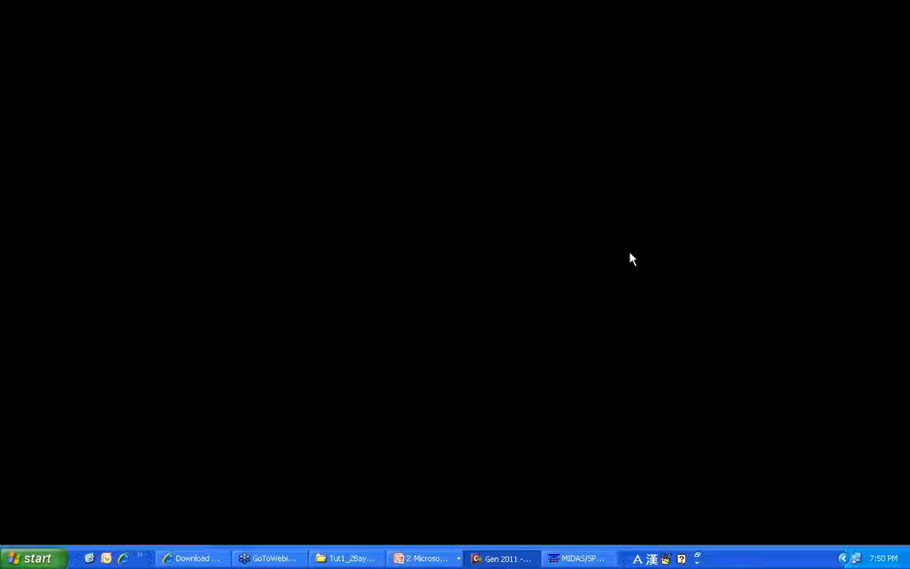
key(alt+Tab)
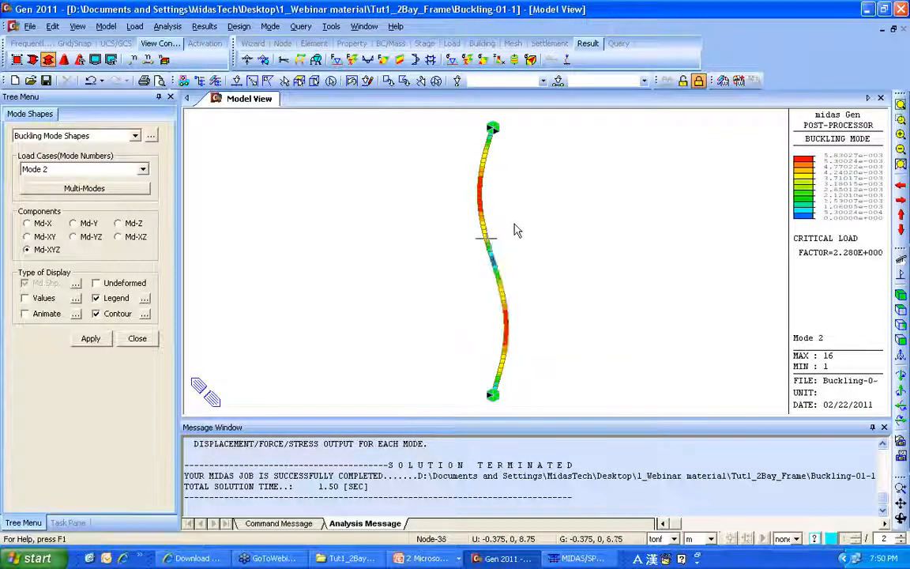
mouse_move(509, 227)
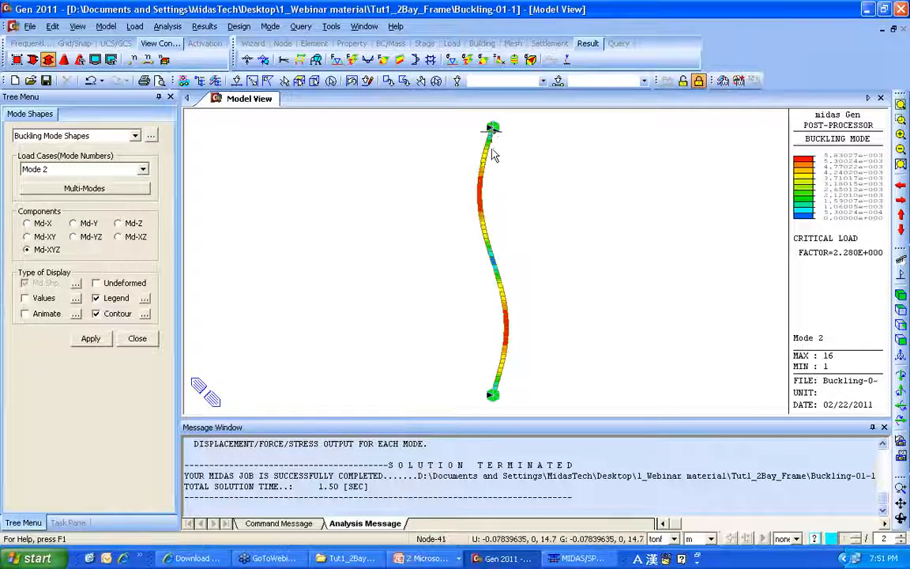
mouse_move(518, 302)
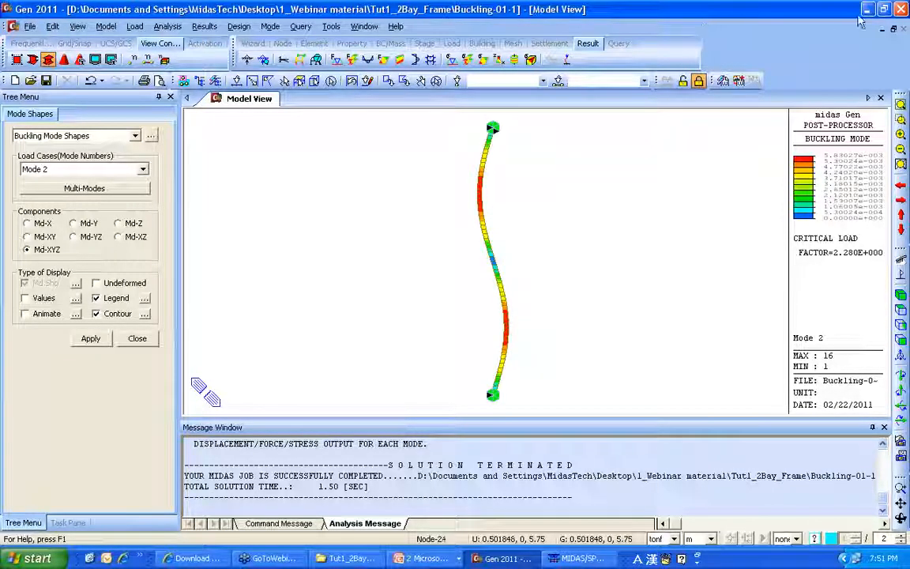
- Shrink the midas Gen window to uncover the PowerPoint slide show and advance it to the Applied Load overview slide
double_click(792, 10)
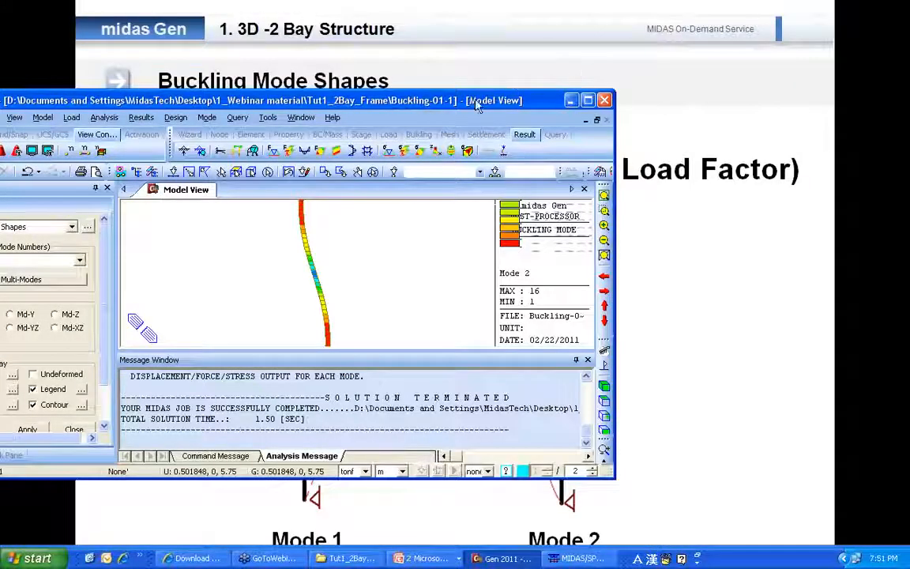
click(586, 101)
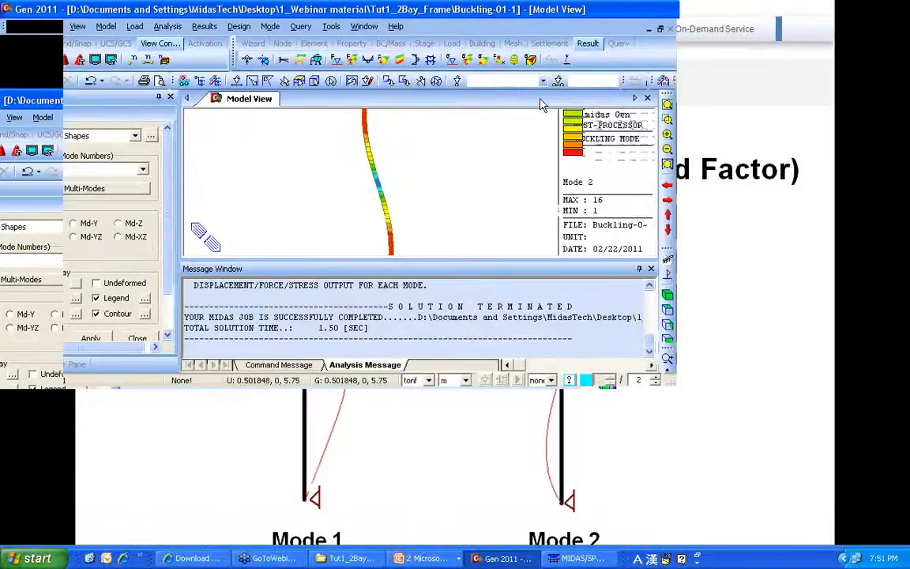
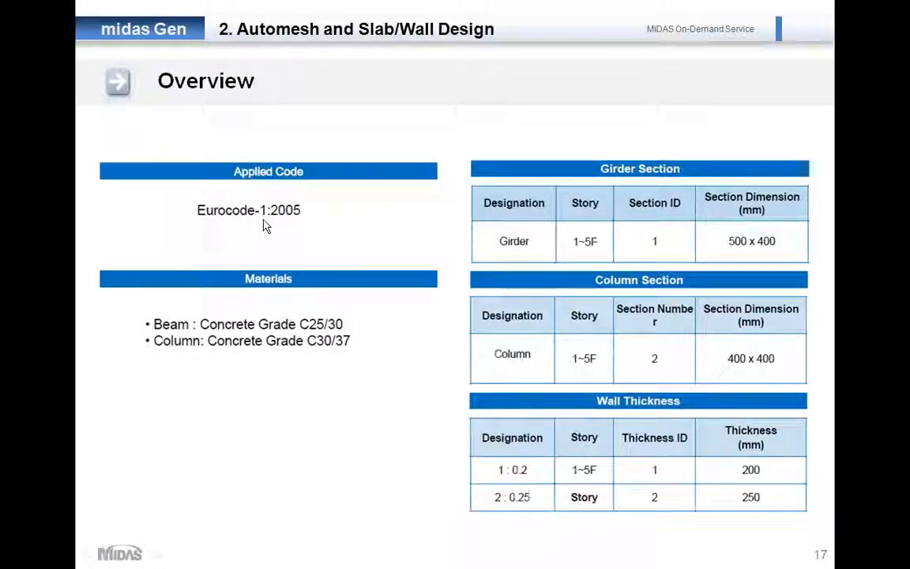
click(367, 258)
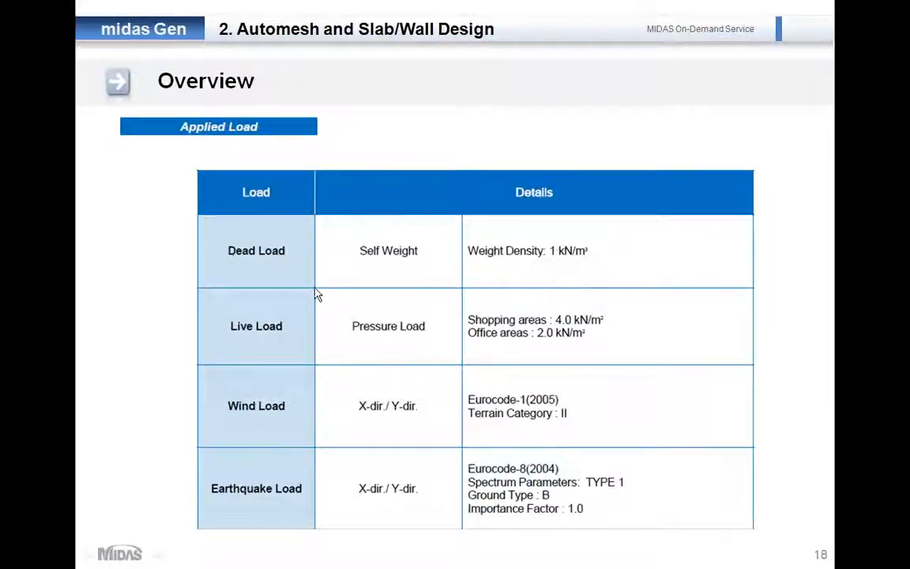
- End the slide show and shrink the PowerPoint window so the desktop is accessible
key(alt+Tab)
click(342, 271)
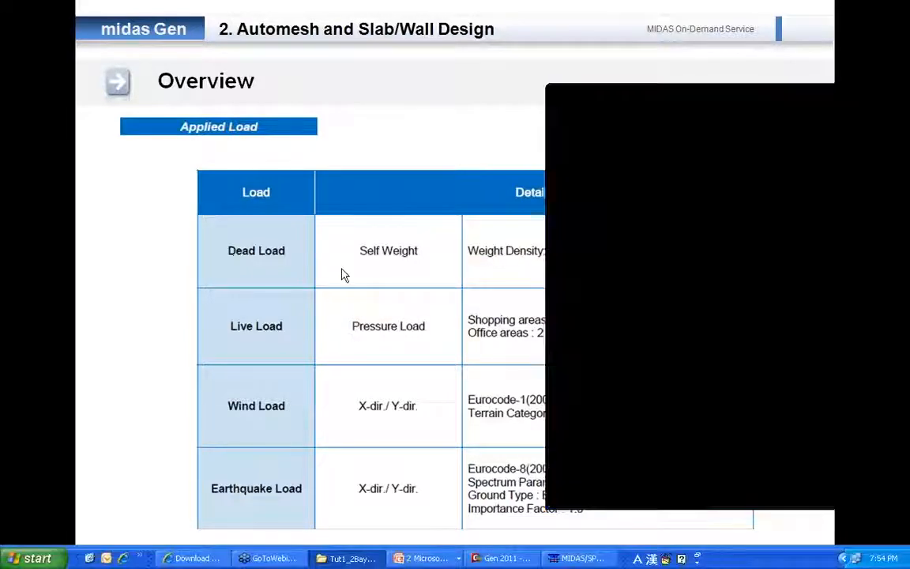
key(Escape)
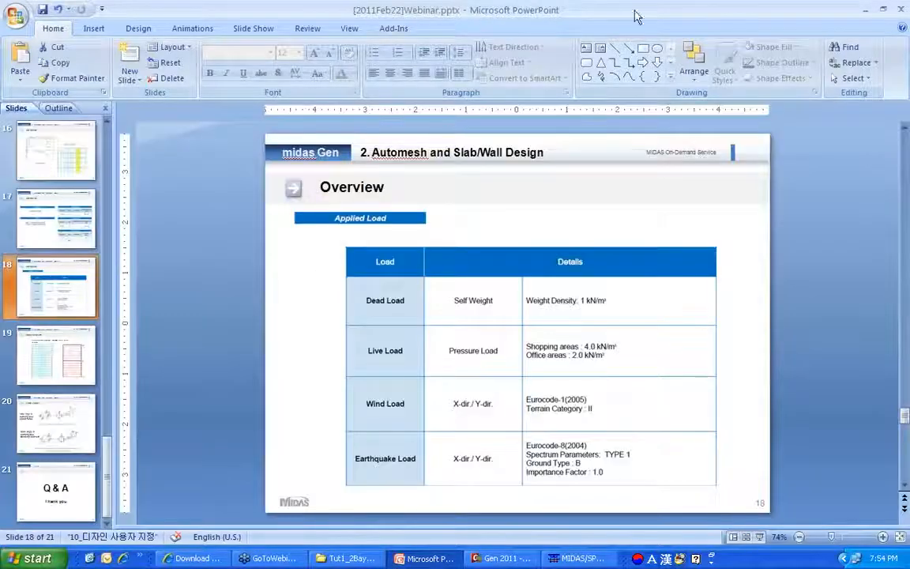
double_click(637, 15)
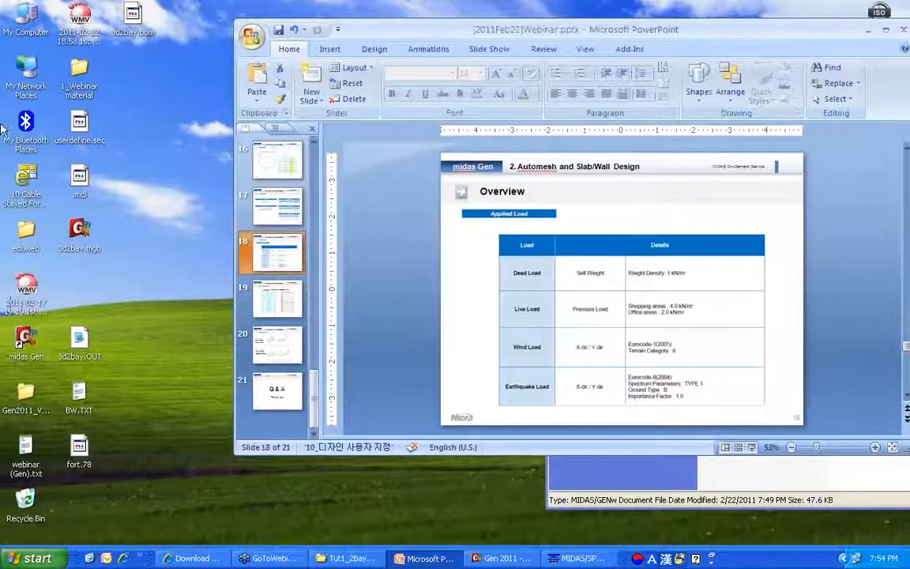
- Open the Slab_Design folder inside the 1_Webinar material folder on the desktop
double_click(78, 78)
click(202, 162)
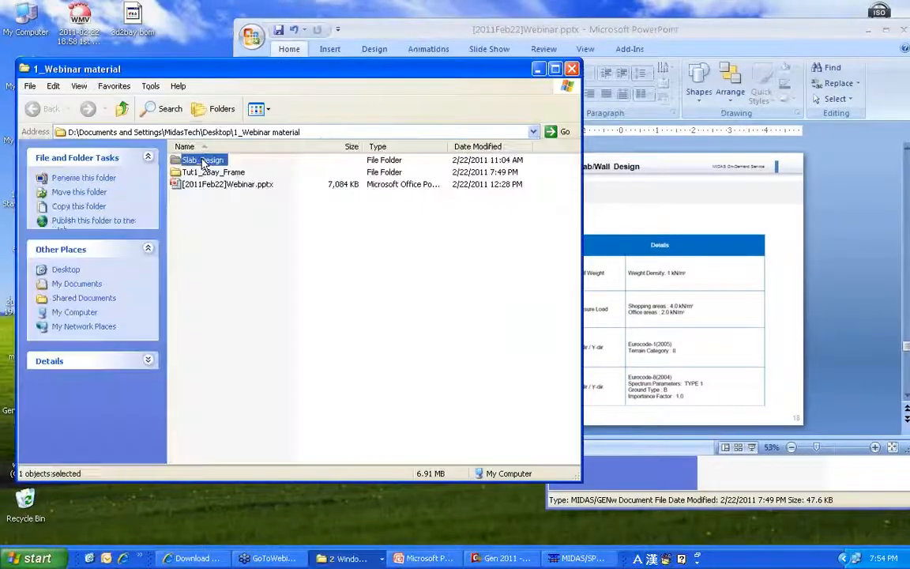
double_click(203, 161)
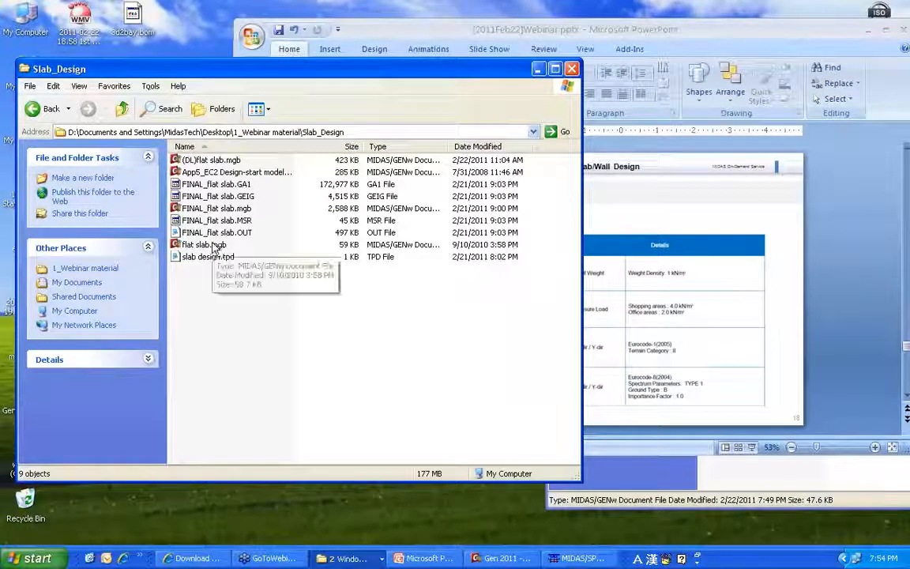
- Switch to midas Gen, load flat slab.mgb from the Slab_Design folder and fit the whole model in the view
click(521, 561)
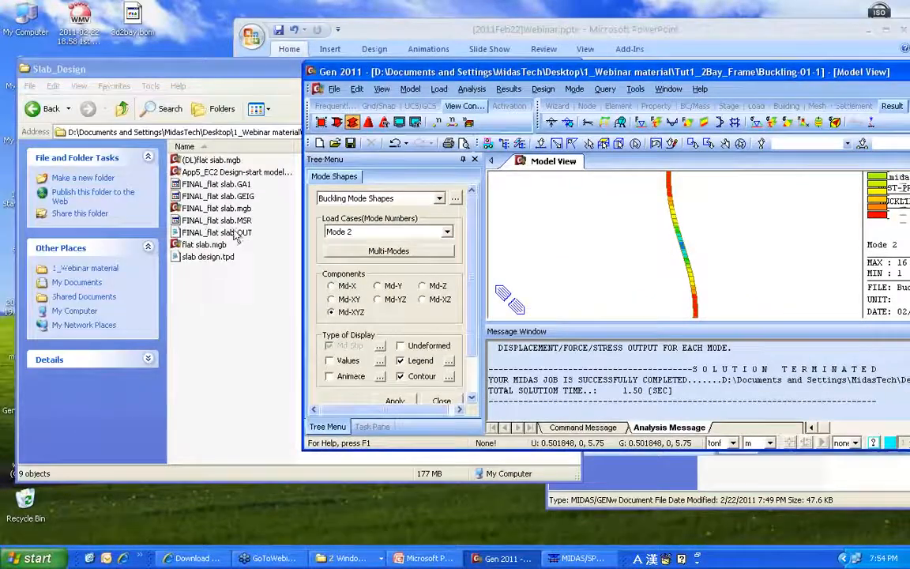
drag(197, 244, 507, 230)
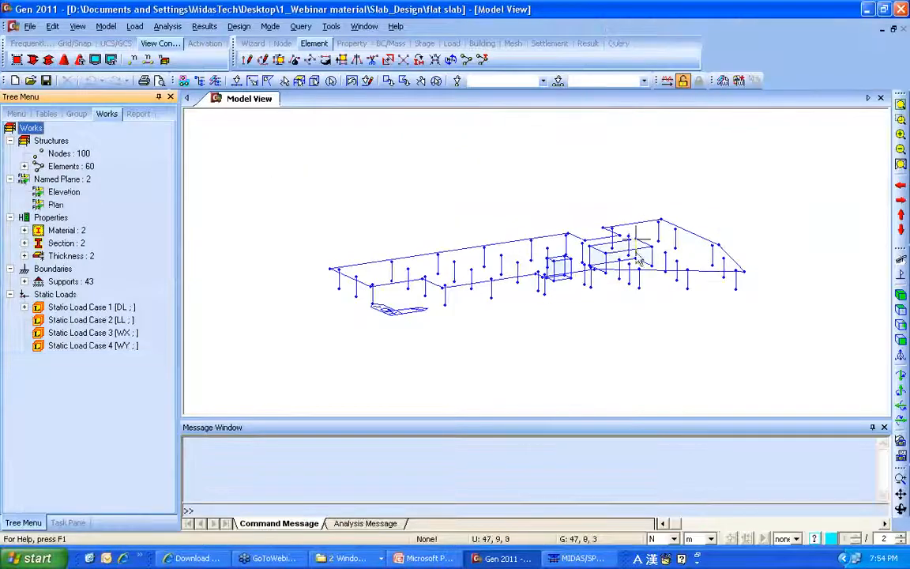
click(900, 105)
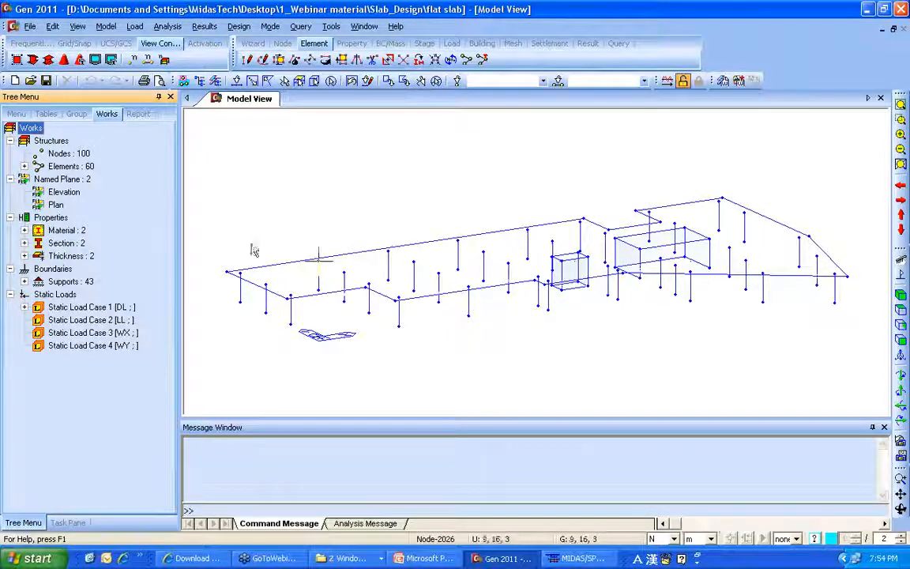
- Set the model's force unit to kN
mouse_move(326, 308)
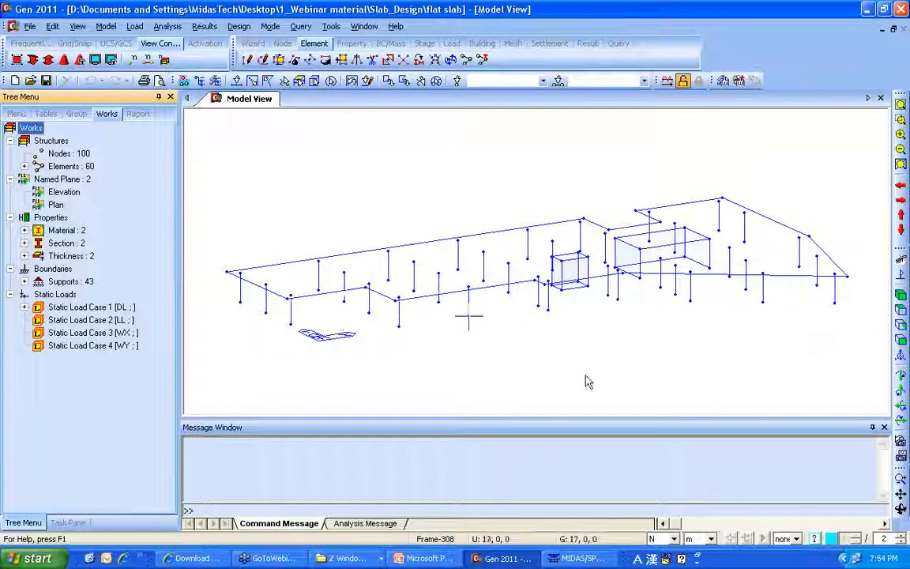
click(673, 539)
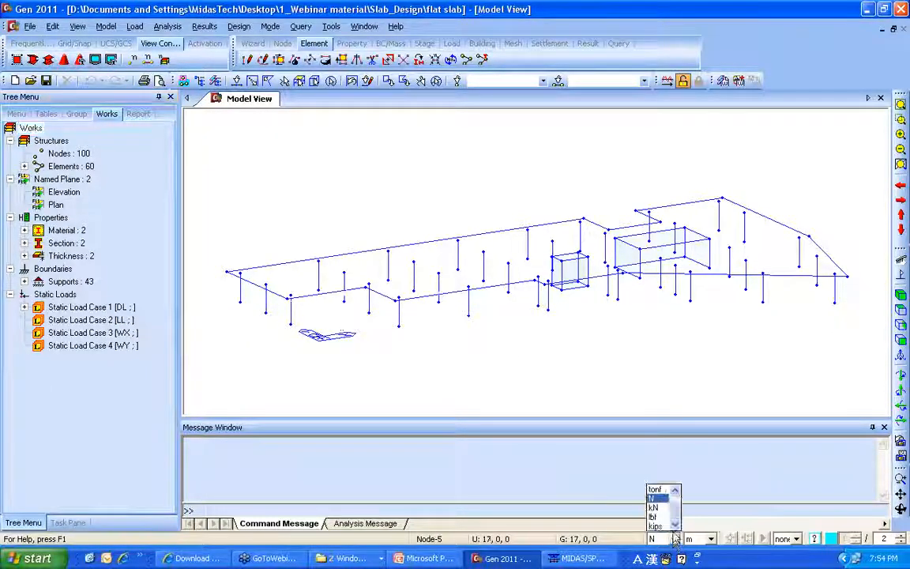
click(662, 514)
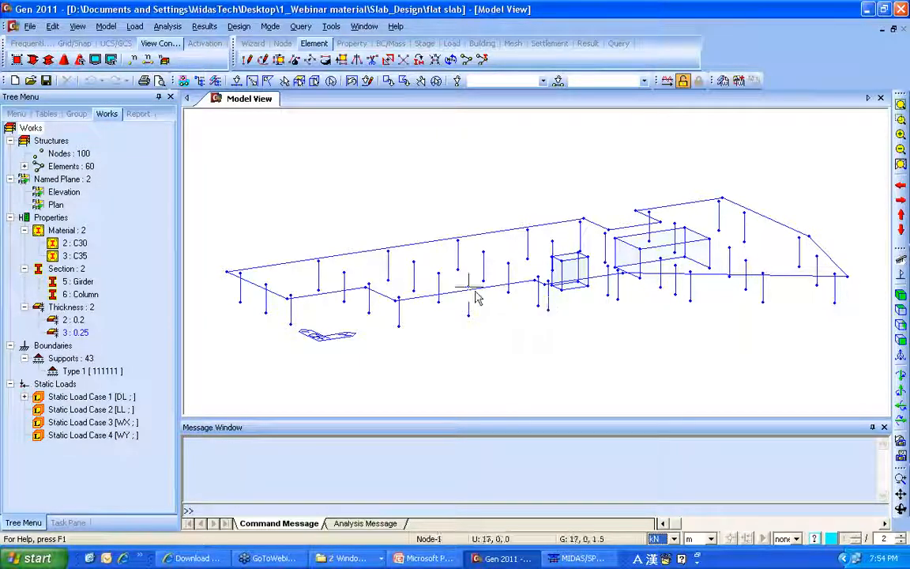
- Start Auto-mesh Planar Area with line elements and select everything on the XY plane at Z = 3 m
click(512, 44)
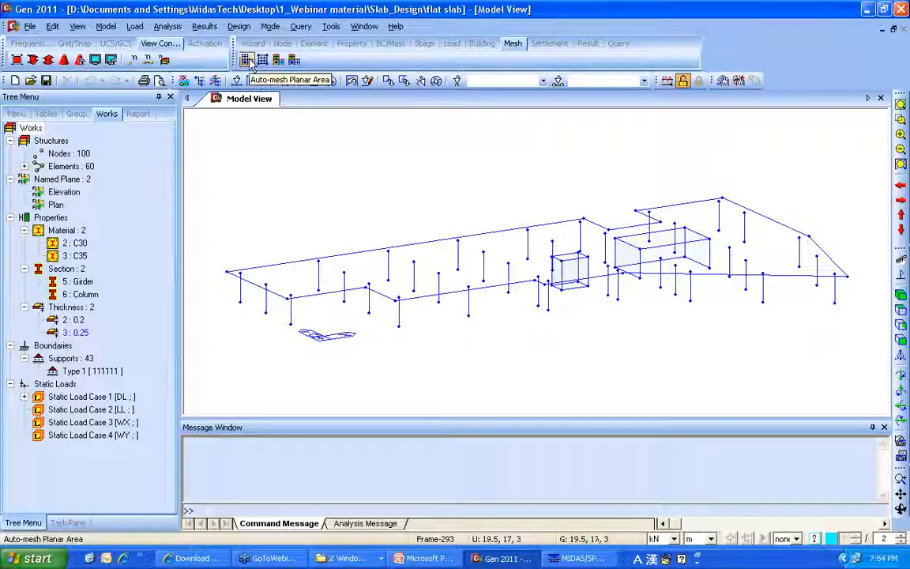
click(247, 61)
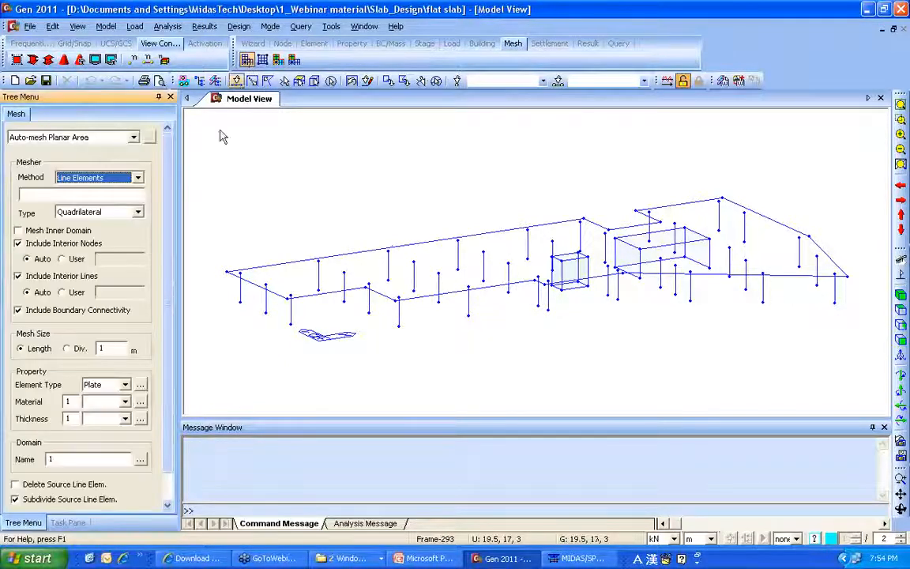
click(298, 81)
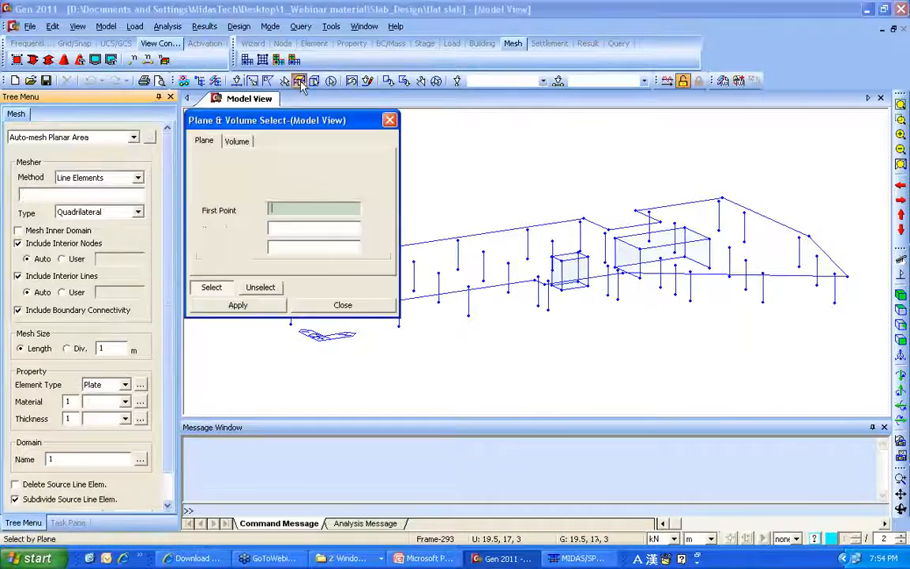
drag(274, 93, 254, 16)
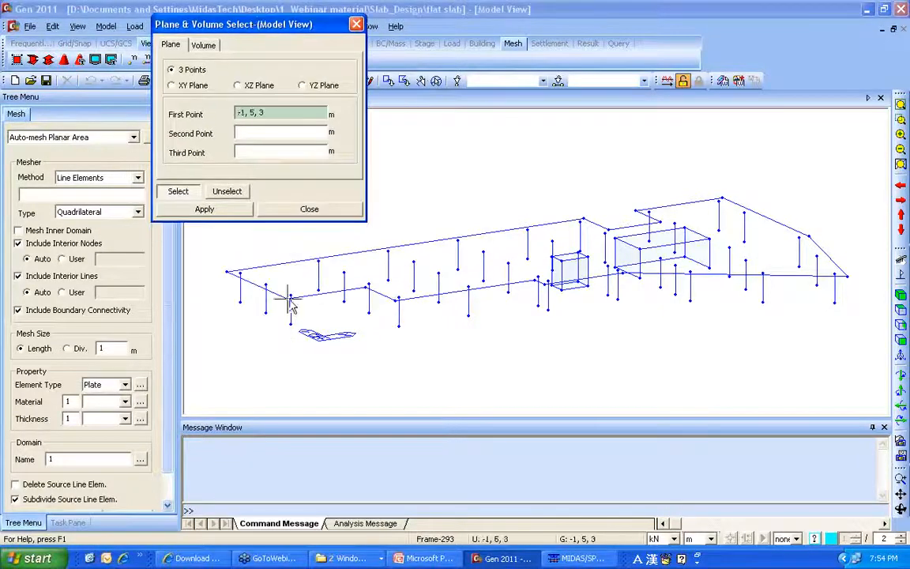
click(288, 299)
click(199, 86)
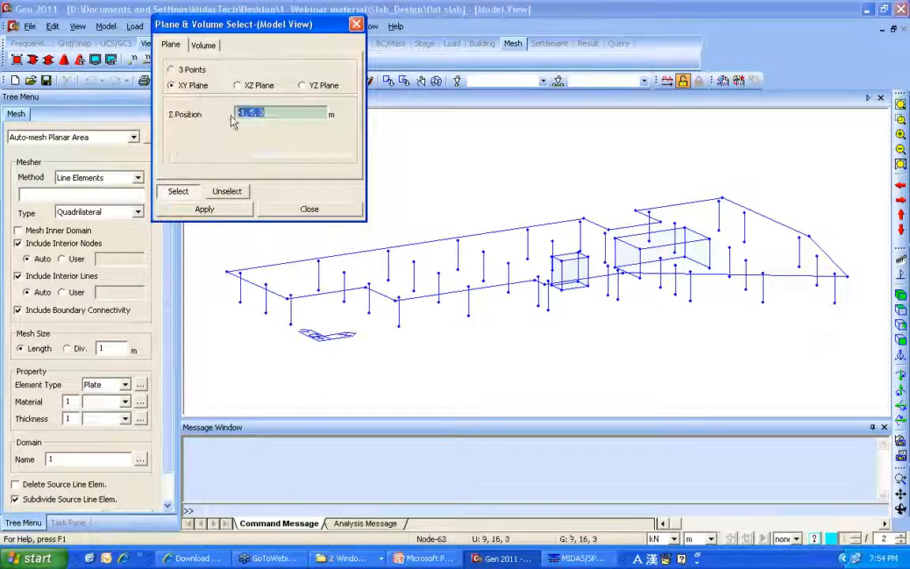
text(3)
key(Return)
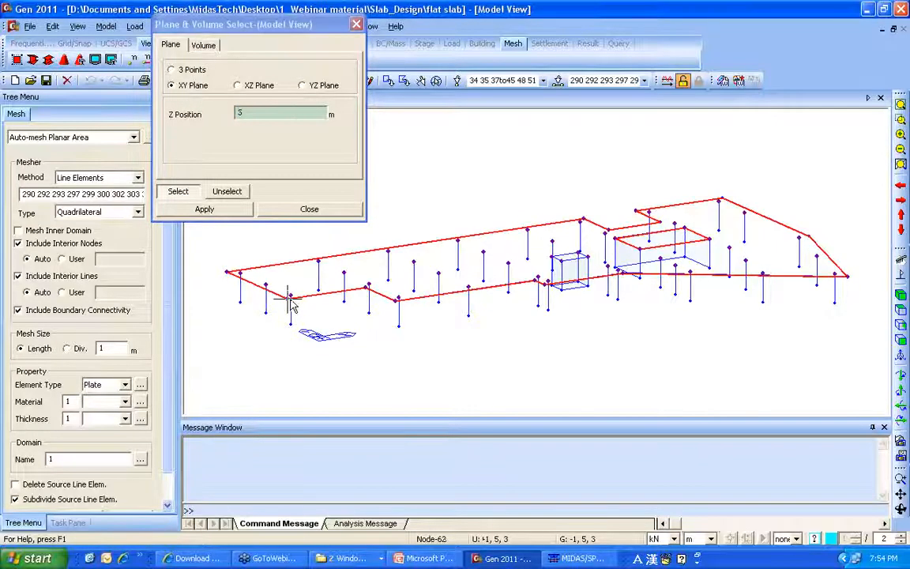
click(294, 208)
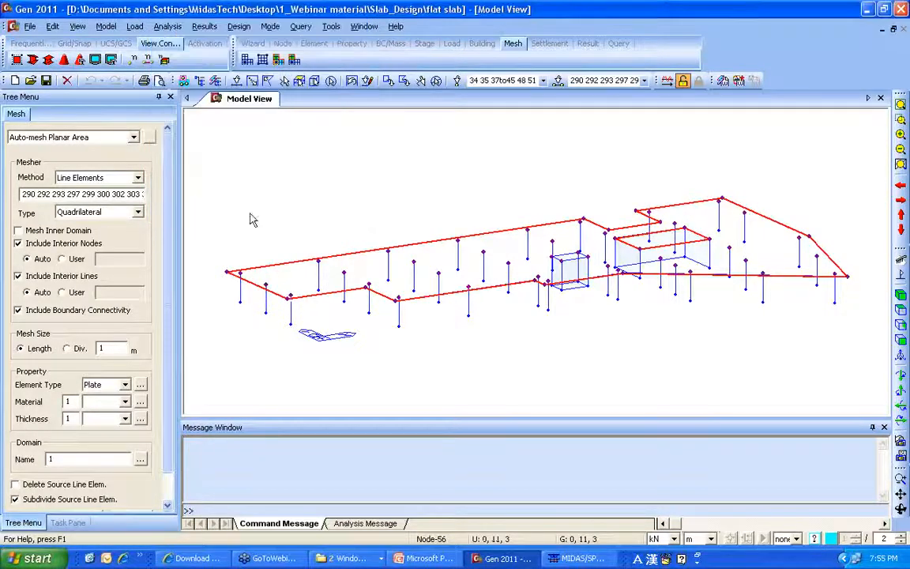
- Auto-mesh the selected slab outline with Quad+Triangle plate elements, material 2: C30 and thickness 2: 0.2000
click(138, 212)
click(87, 234)
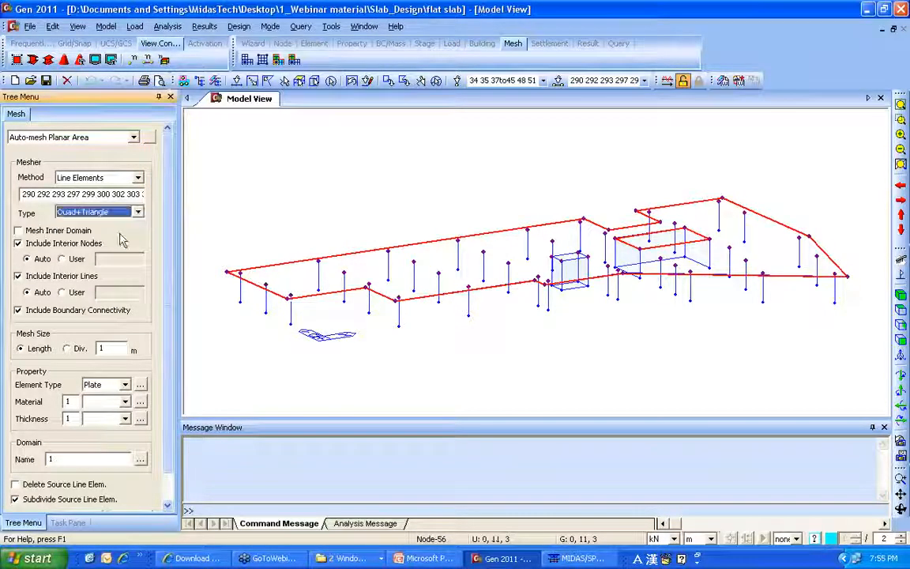
scroll(158, 210, down, 1)
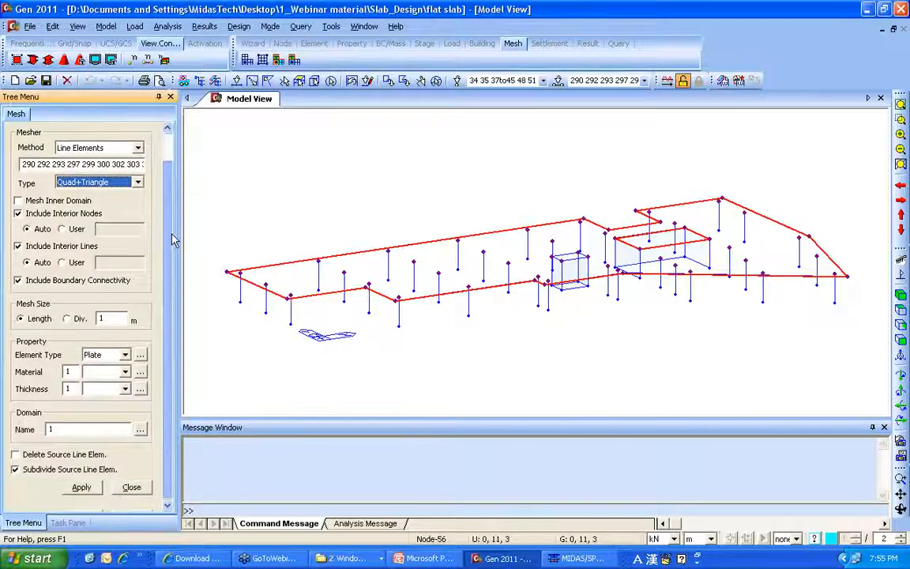
click(125, 371)
click(118, 384)
click(125, 389)
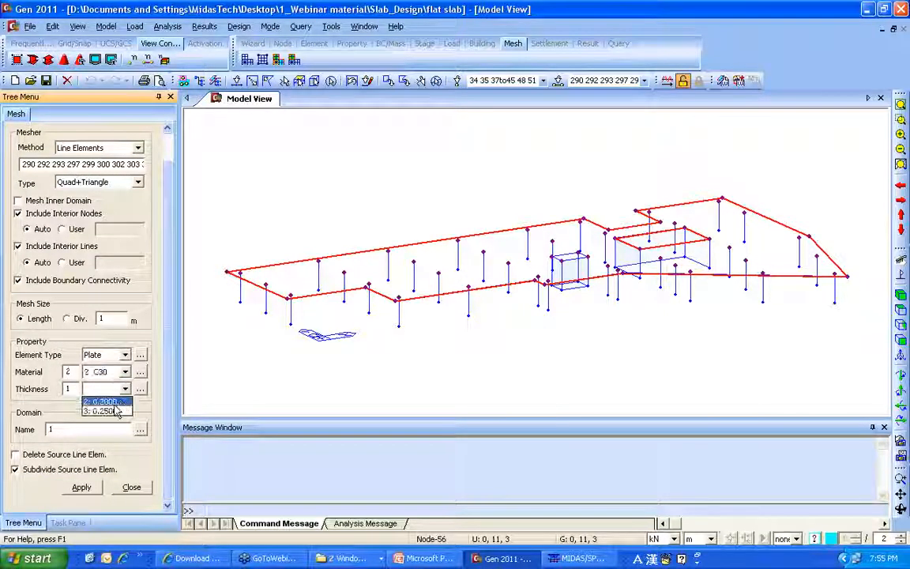
click(102, 400)
click(87, 488)
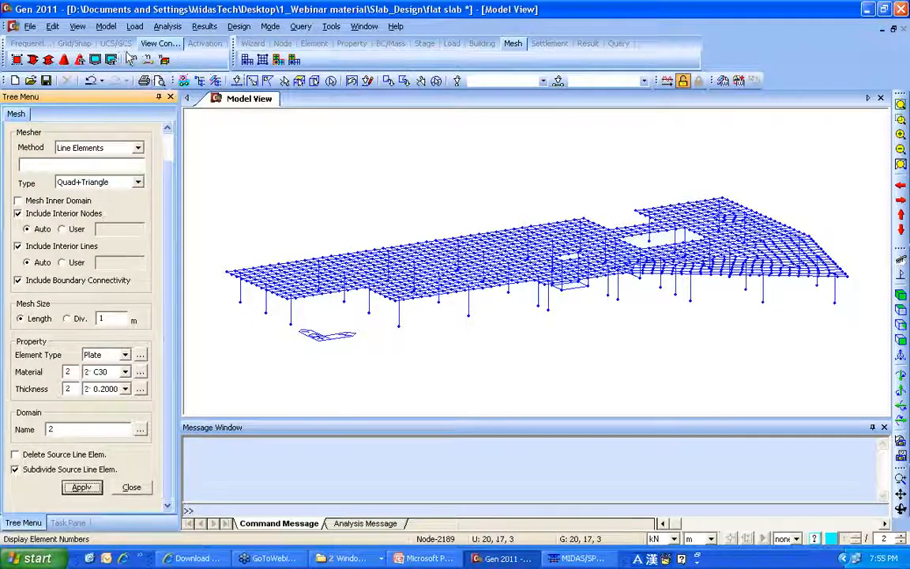
- Turn off node display, view the meshed slab as a rendered solid, and close the meshing settings
click(95, 59)
click(388, 196)
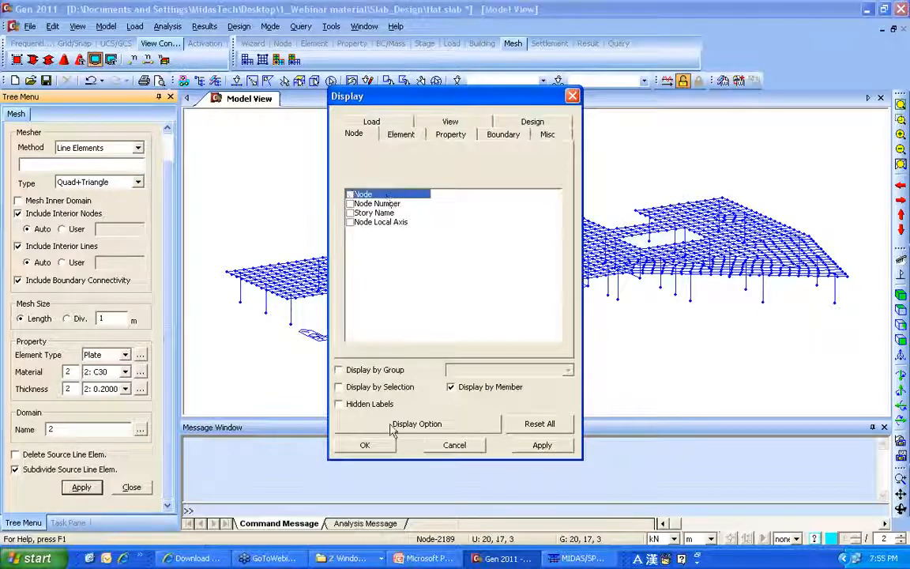
click(370, 443)
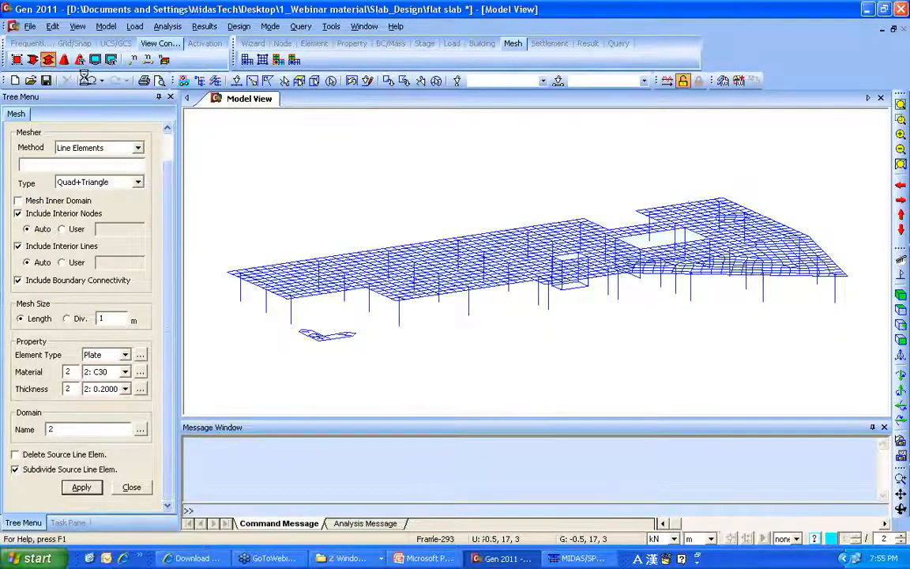
mouse_move(471, 264)
ctrl+middle_down()
mouse_move(472, 256)
mouse_move(458, 276)
ctrl+middle_up()
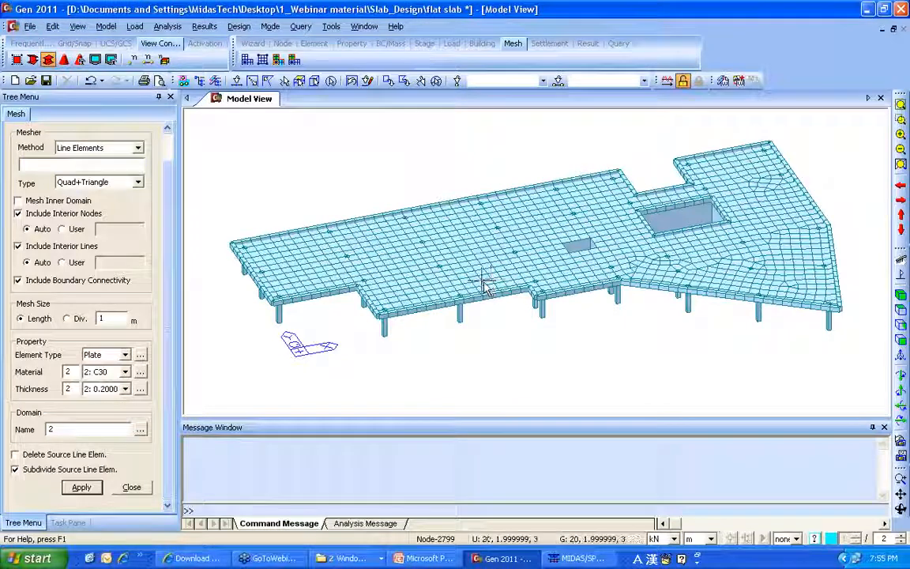
click(131, 487)
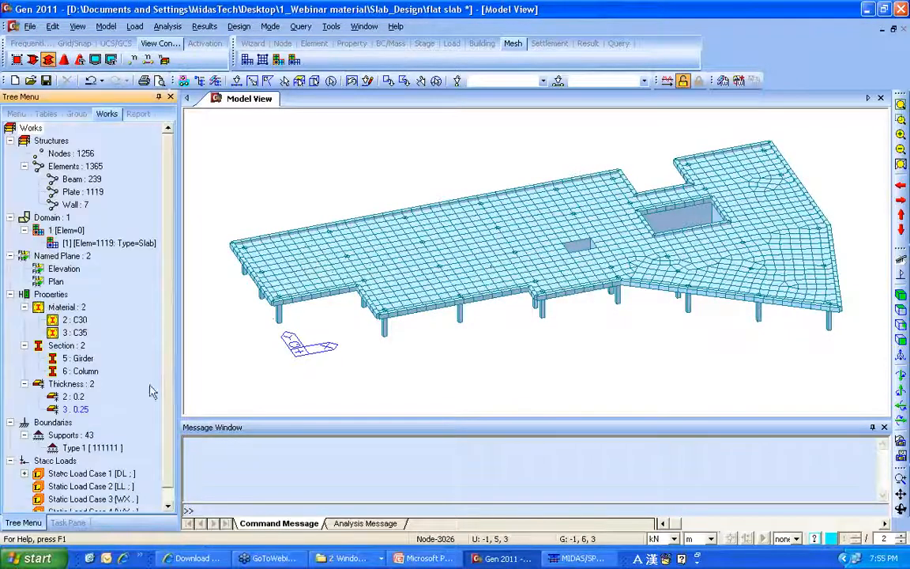
- Activate only the wall elements and select them all for Auto-mesh Planar Area using the Planar Elements method
right_click(83, 206)
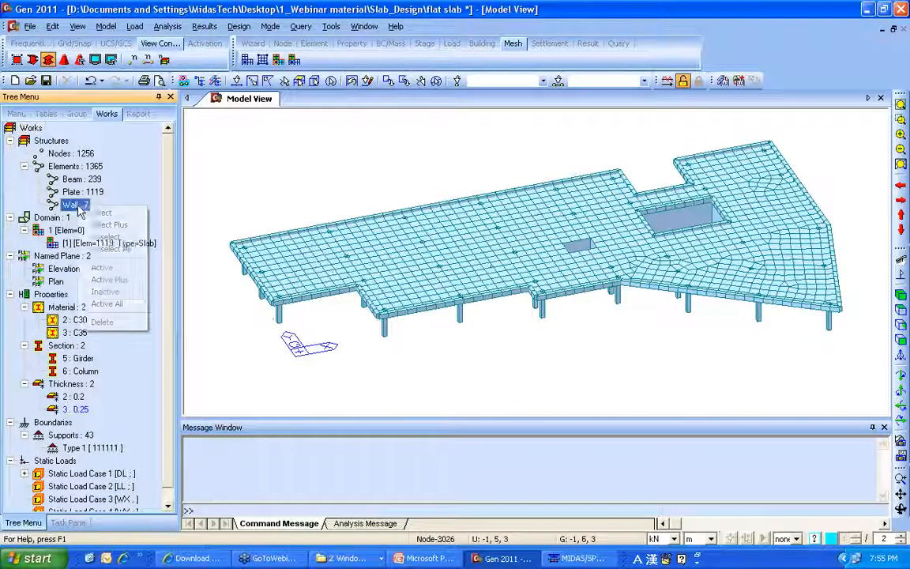
click(118, 267)
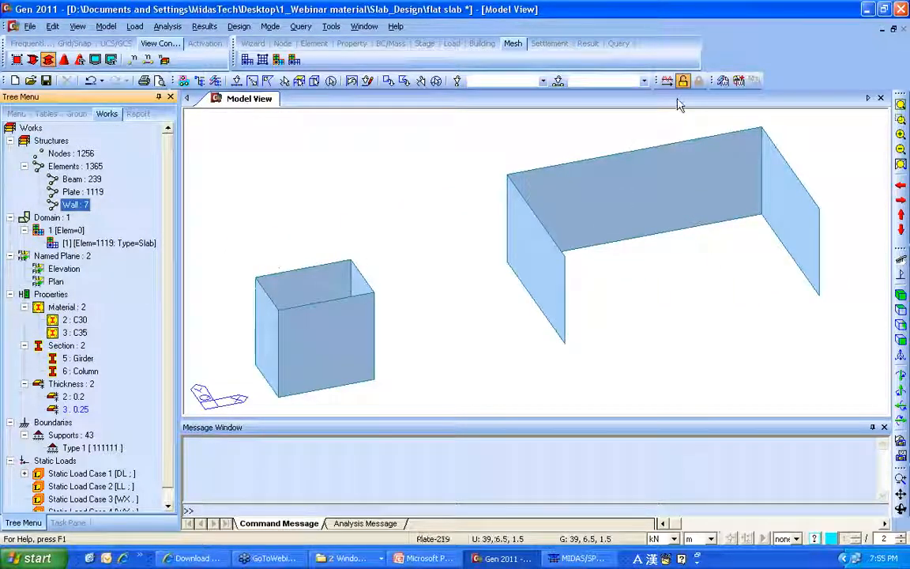
click(248, 61)
click(138, 177)
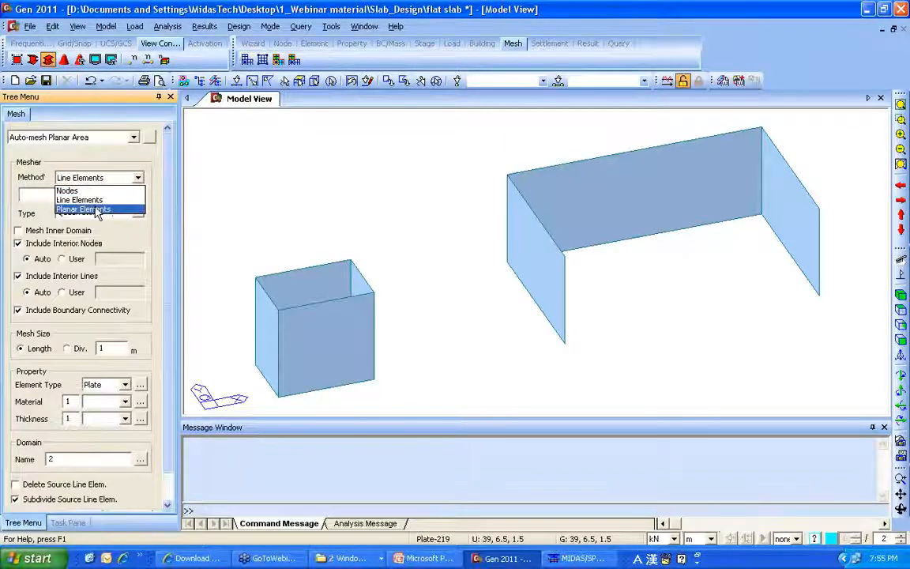
click(91, 207)
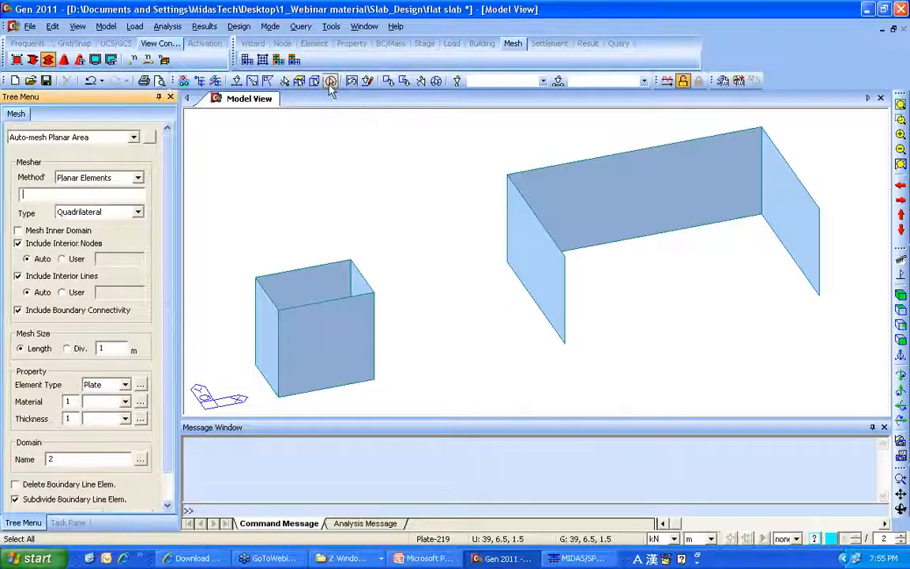
click(298, 81)
- Auto-mesh the selected walls with Quad+Triangle plate elements, material 3: C35 and thickness 3: 0.2500
click(117, 214)
click(108, 235)
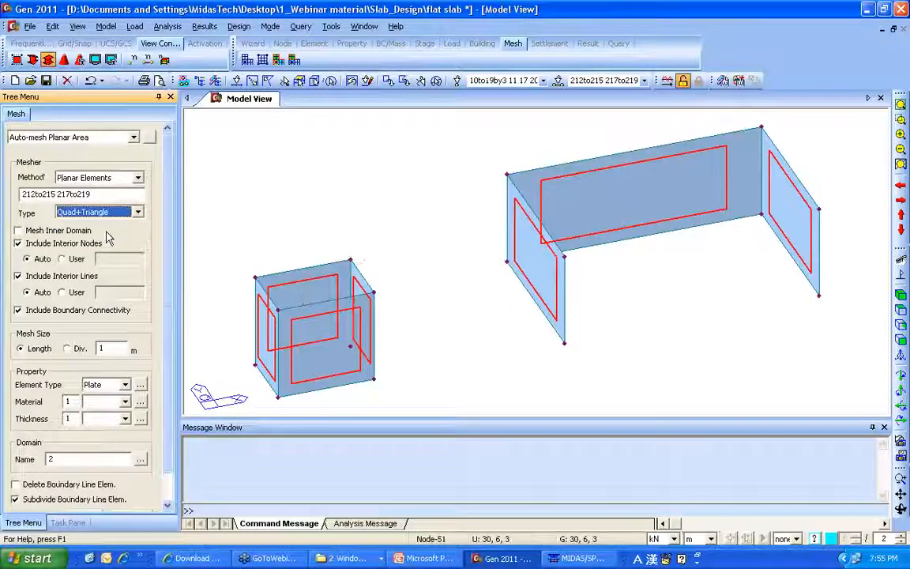
drag(165, 242, 168, 316)
click(124, 371)
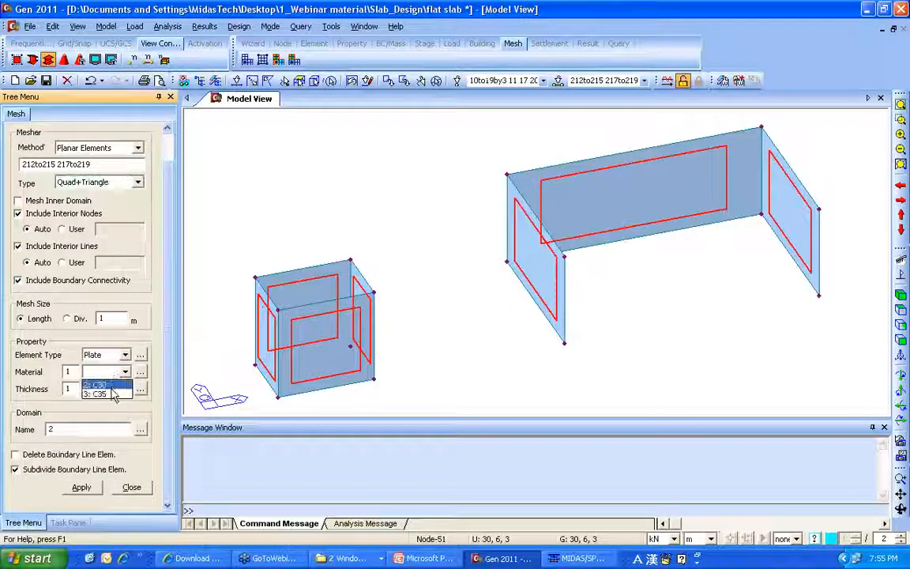
click(103, 394)
click(125, 389)
click(108, 410)
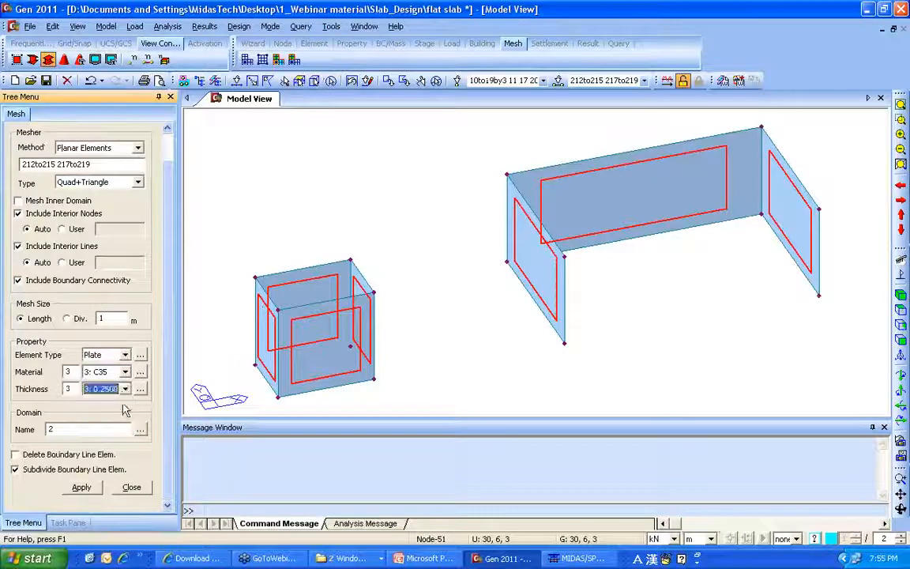
click(92, 488)
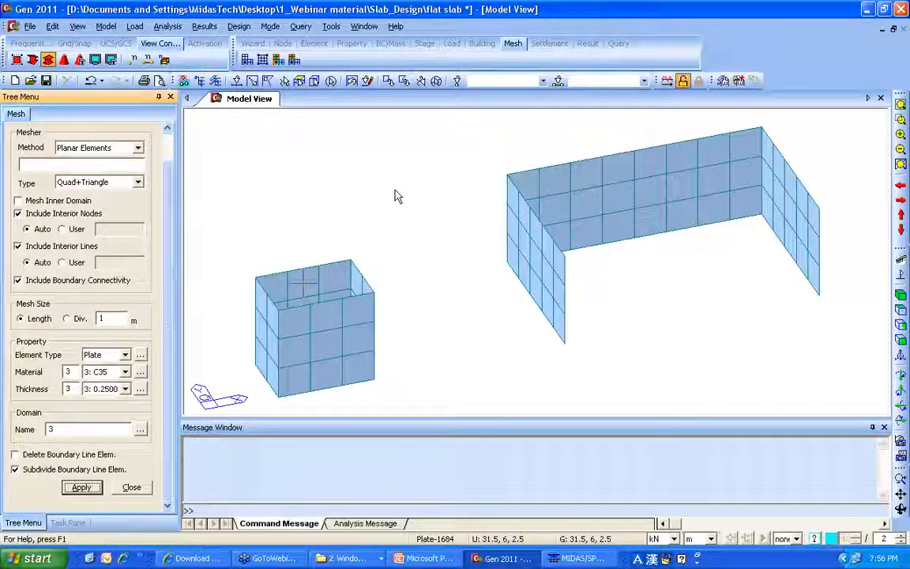
mouse_move(428, 238)
middle_down()
mouse_move(460, 228)
mouse_move(413, 225)
mouse_move(419, 210)
mouse_move(424, 223)
middle_up()
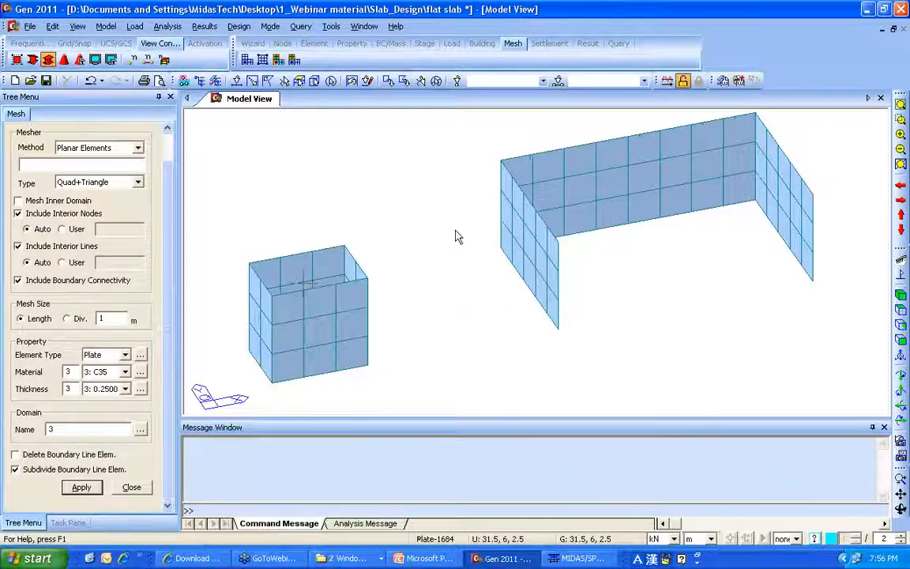
mouse_move(457, 236)
ctrl+middle_down()
mouse_move(457, 211)
mouse_move(462, 224)
ctrl+middle_up()
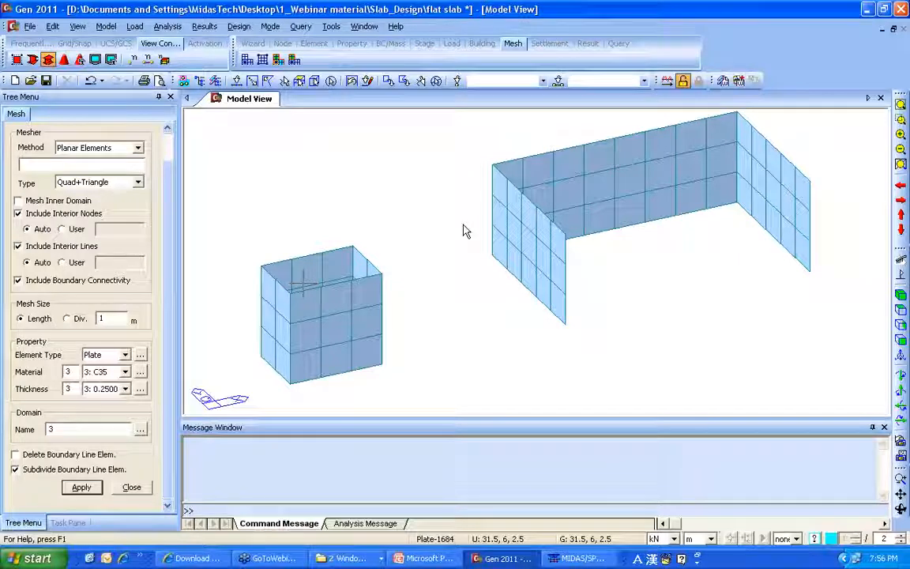
- Switch to the webinar presentation in PowerPoint and maximize its window
key(alt+Tab)
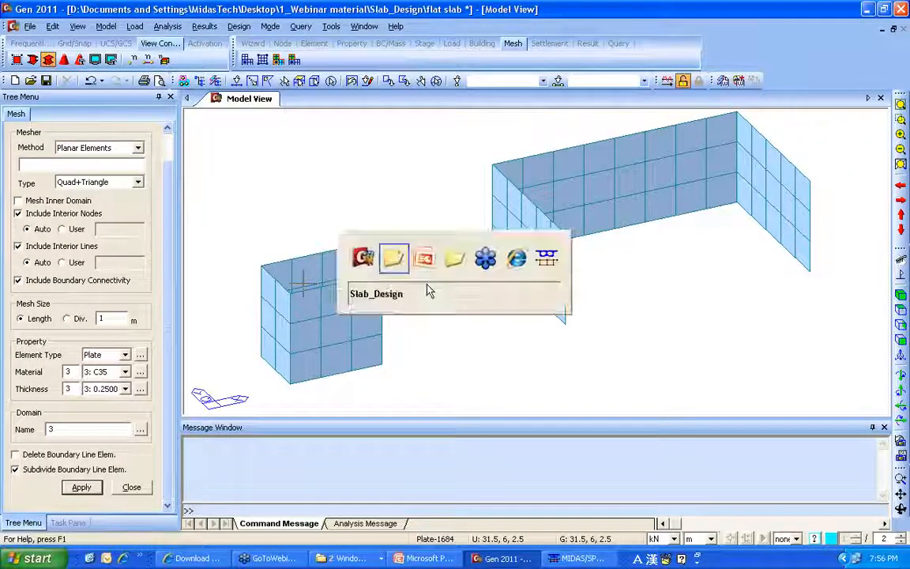
key(alt+Tab)
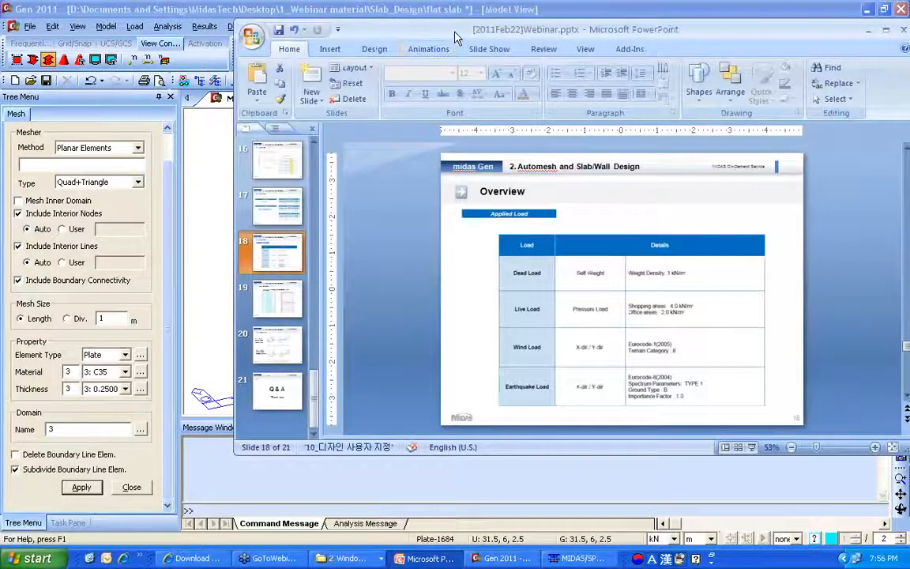
double_click(455, 32)
key(F5)
key(Right)
key(Escape)
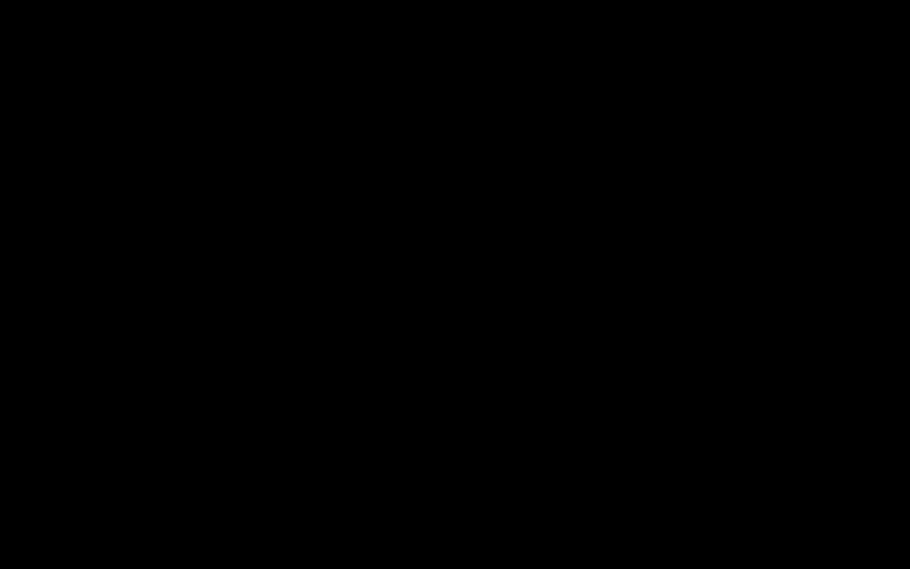
- Go to the Wall element slide (slide 19) and run the slide show from it
scroll(95, 323, down, 10)
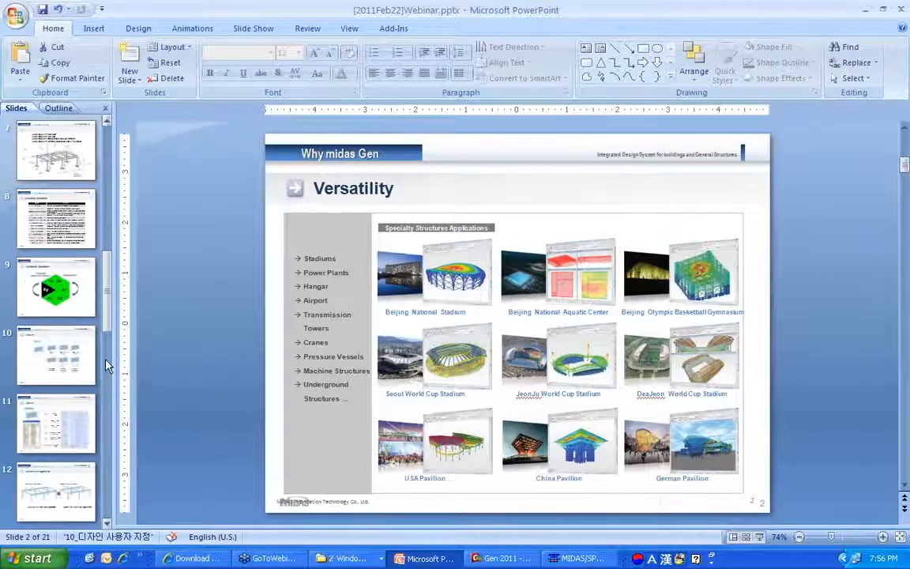
scroll(99, 410, down, 2)
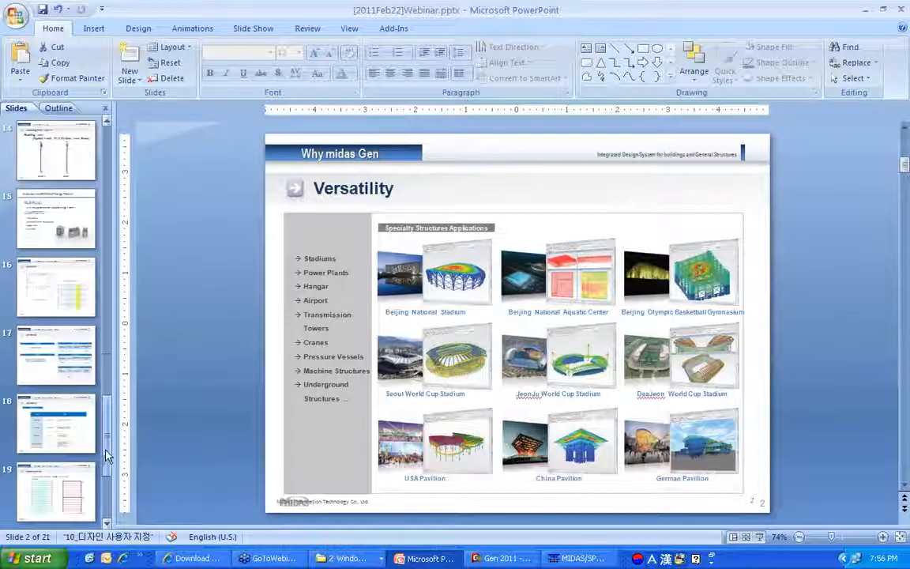
click(69, 491)
click(253, 28)
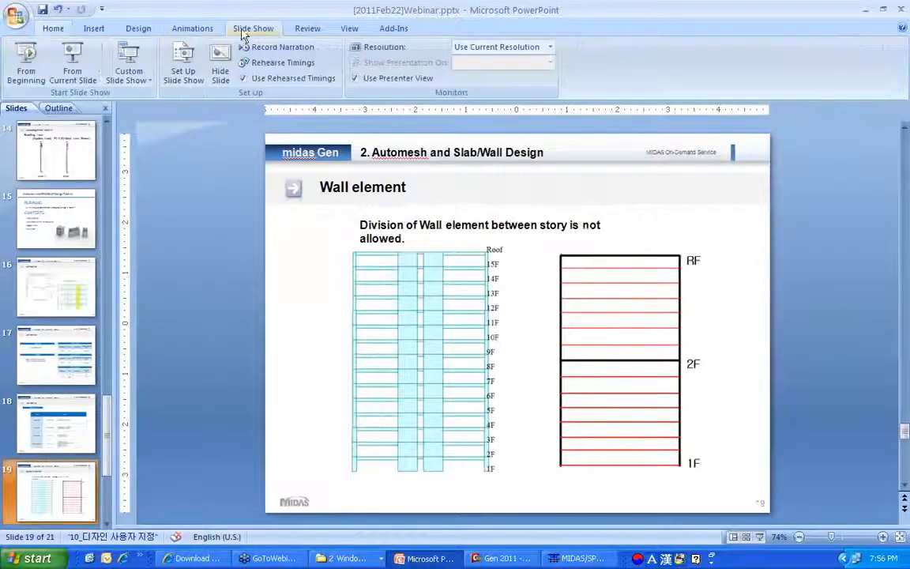
click(72, 67)
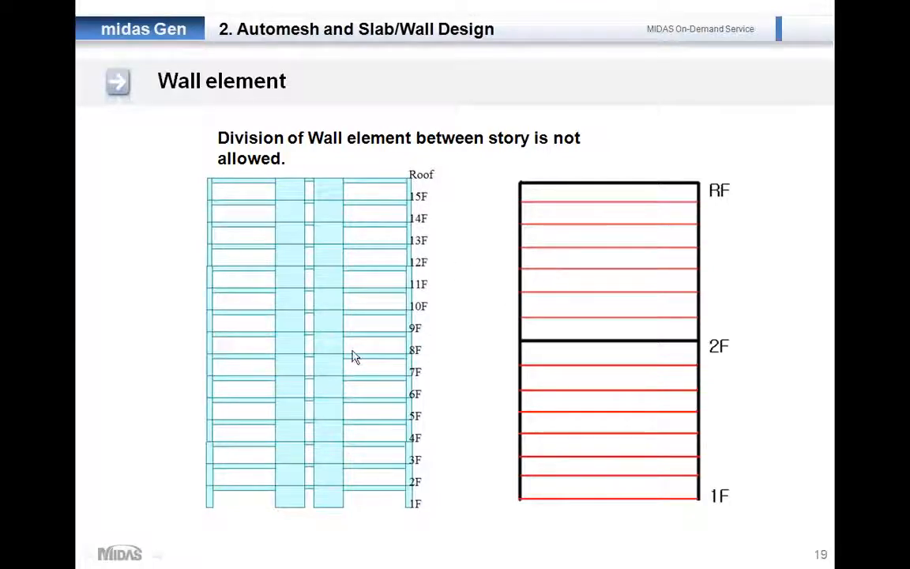
- Switch back to midas Gen and reactivate all elements of the flat slab model
key(alt+Tab)
key(alt+Tab)
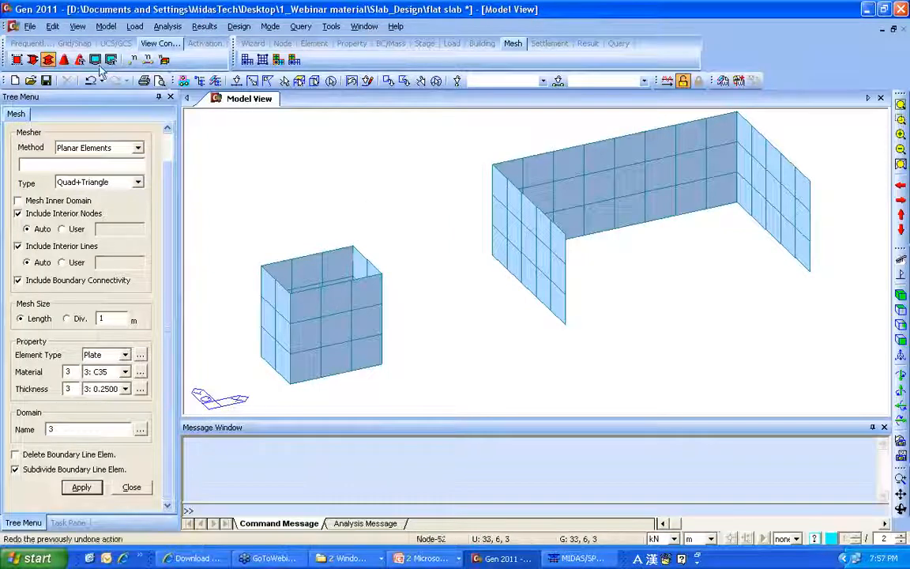
click(71, 42)
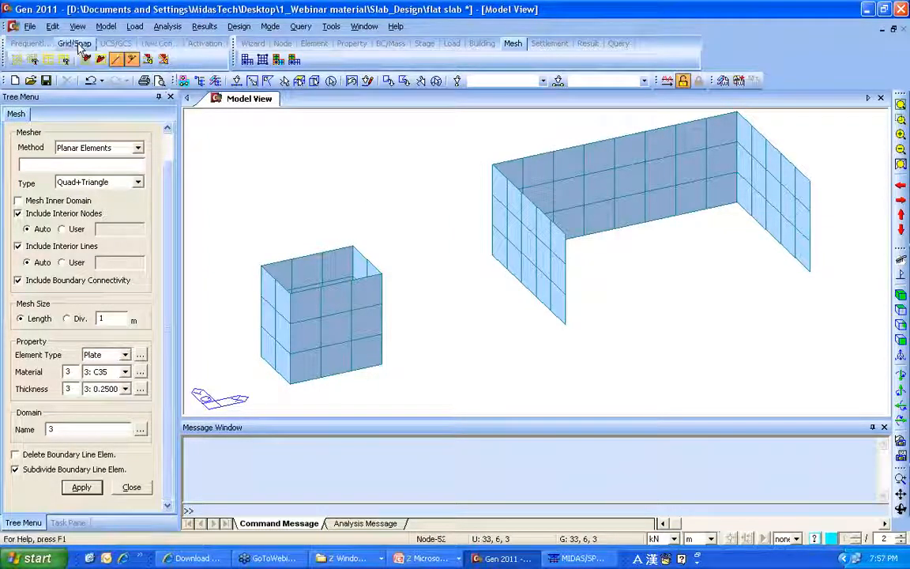
click(34, 42)
click(126, 61)
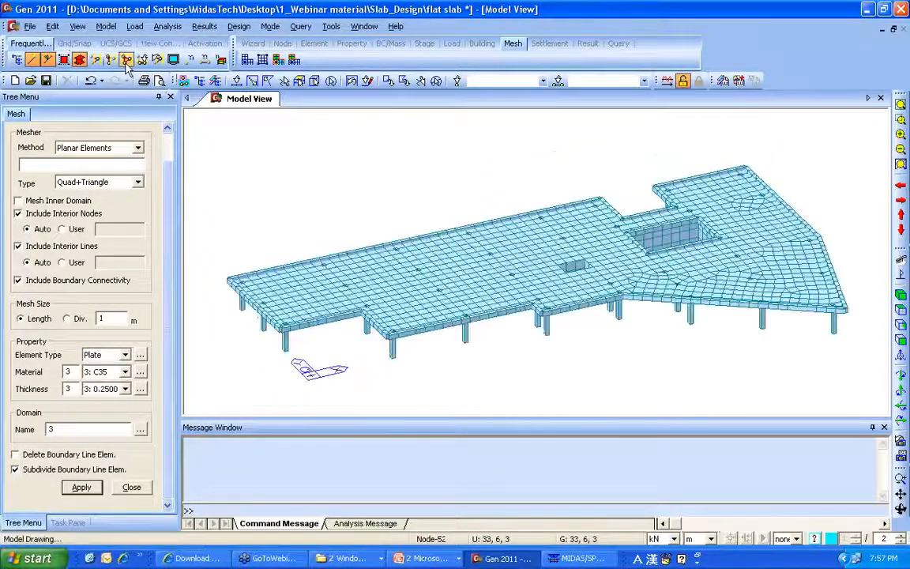
- Turn off hidden-line removal and examine the mesh connectivity between the slab and the walls around the openings
click(80, 61)
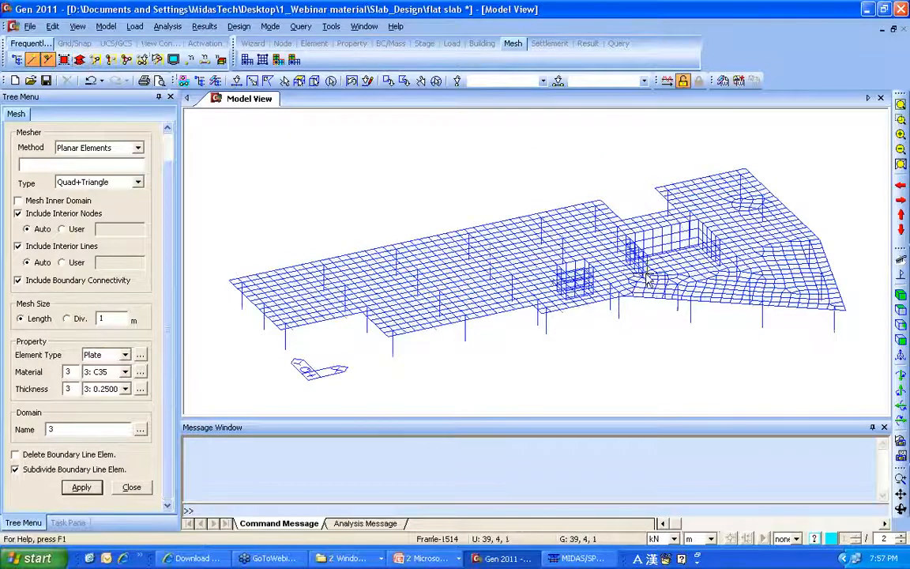
middle_drag(647, 257, 583, 253)
ctrl+middle_drag(655, 254, 839, 215)
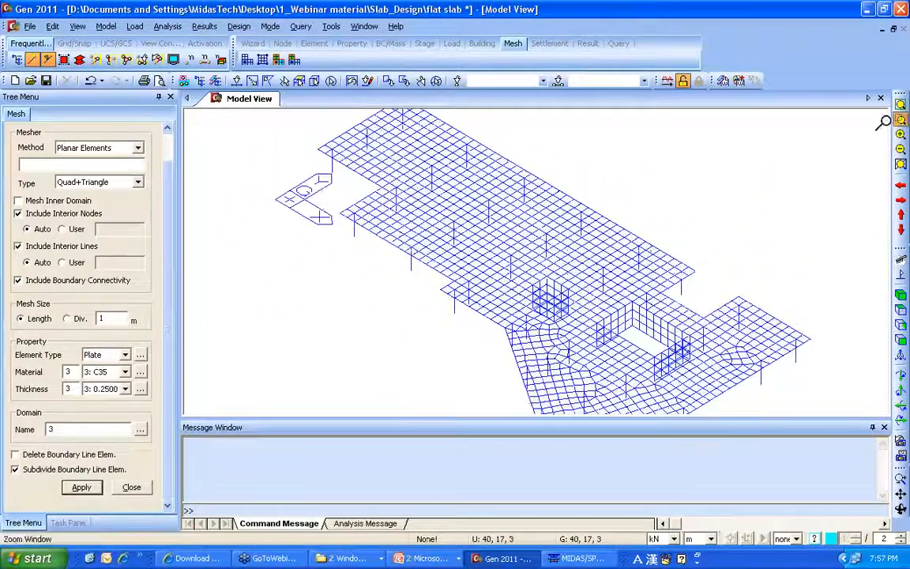
scroll(694, 371, up, 3)
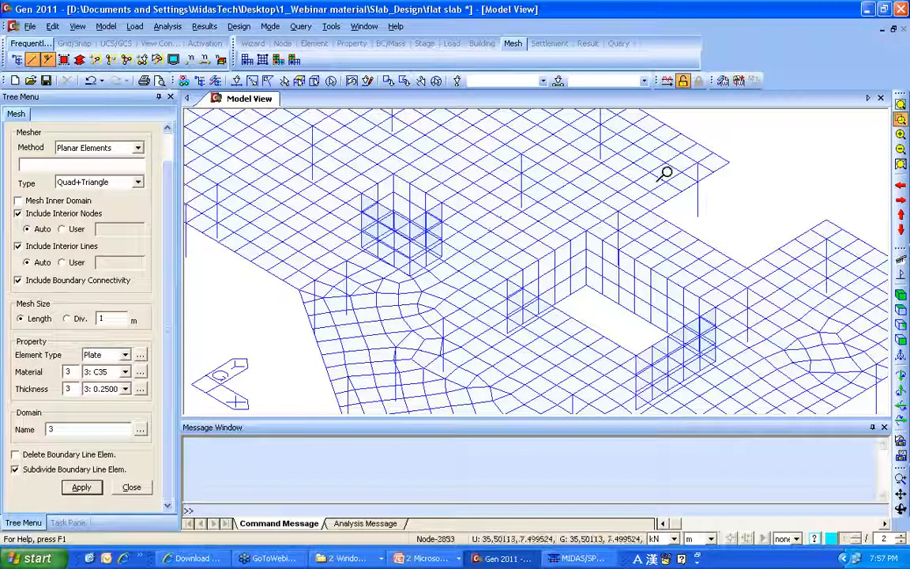
click(900, 295)
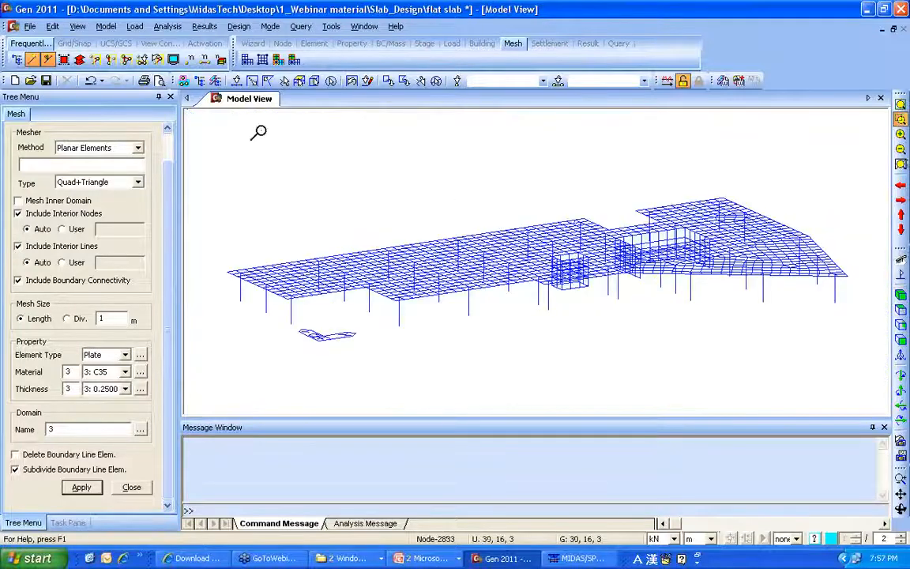
click(900, 119)
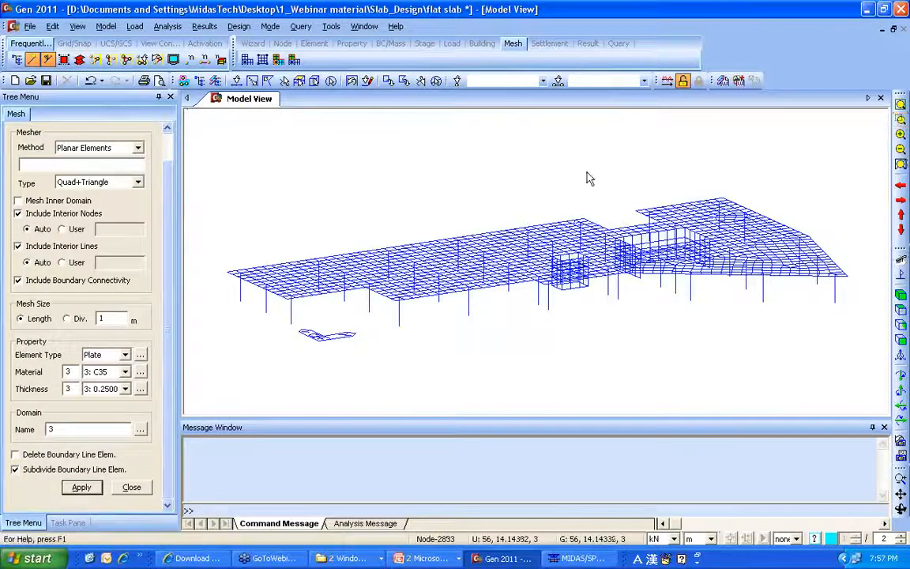
ctrl+middle_drag(587, 178, 587, 195)
- Display the free edges of the meshed model and examine them along the slab perimeter and walls, with hidden lines removed
click(134, 26)
mouse_move(106, 26)
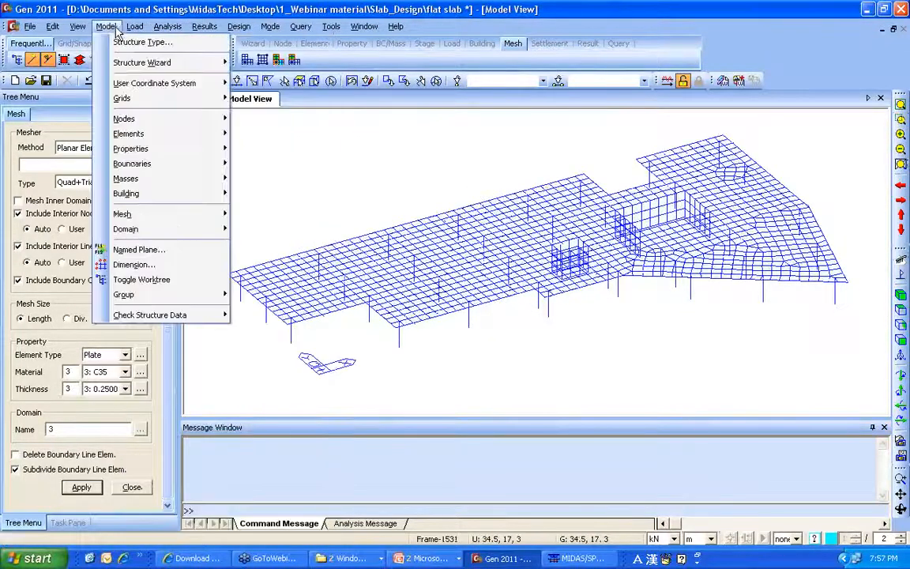
mouse_move(157, 316)
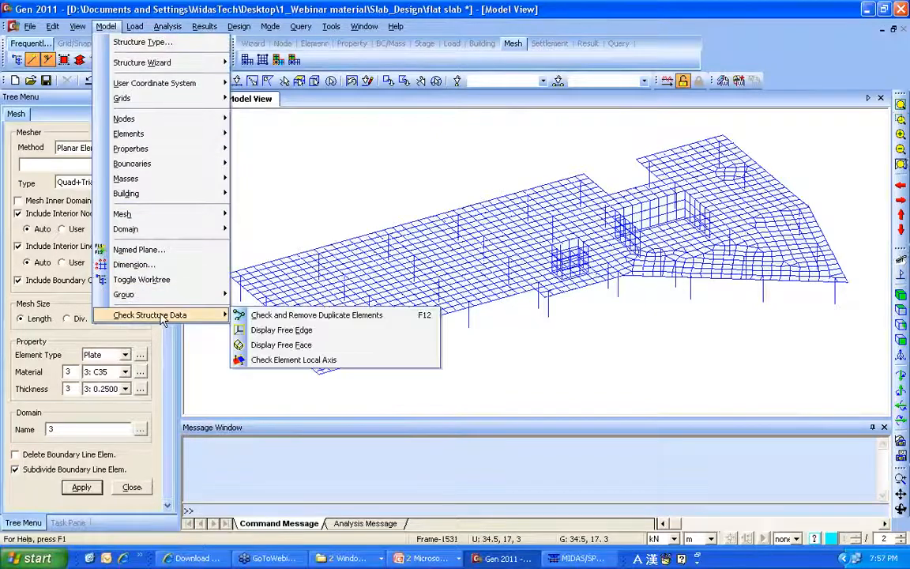
click(290, 333)
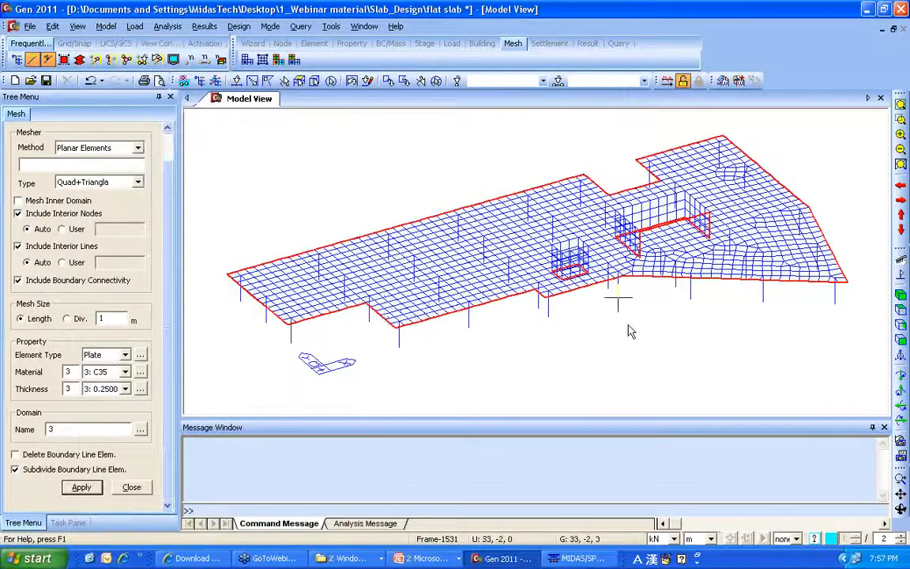
ctrl+middle_drag(565, 292, 538, 258)
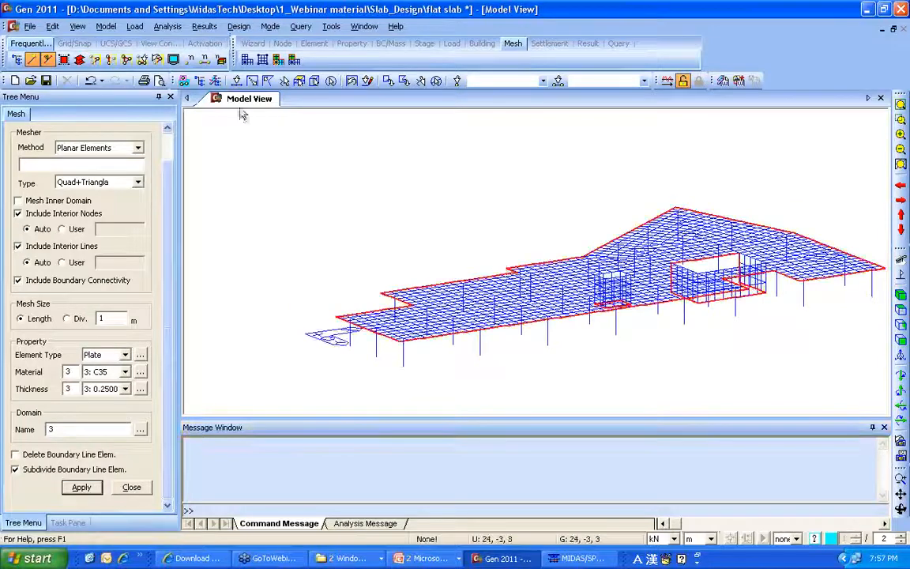
click(81, 61)
ctrl+middle_drag(489, 237, 575, 308)
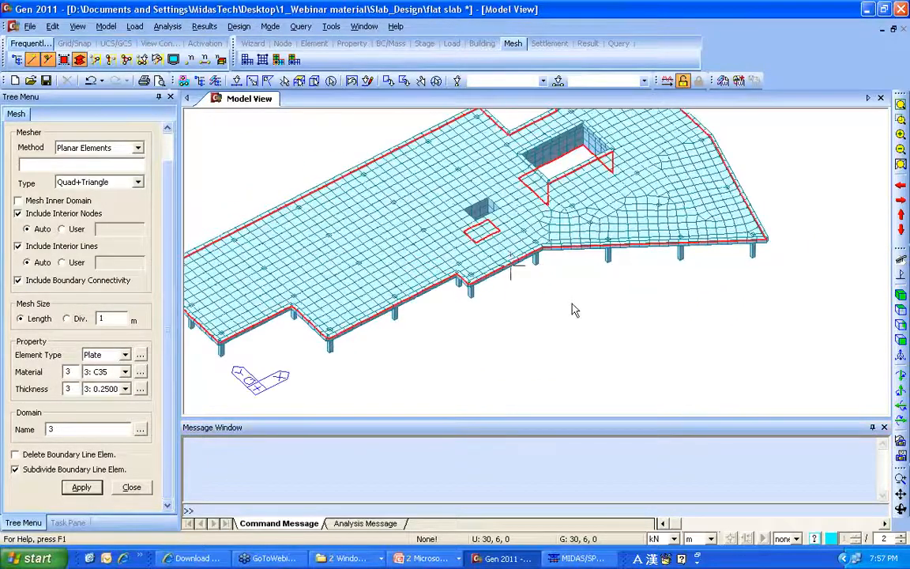
click(900, 295)
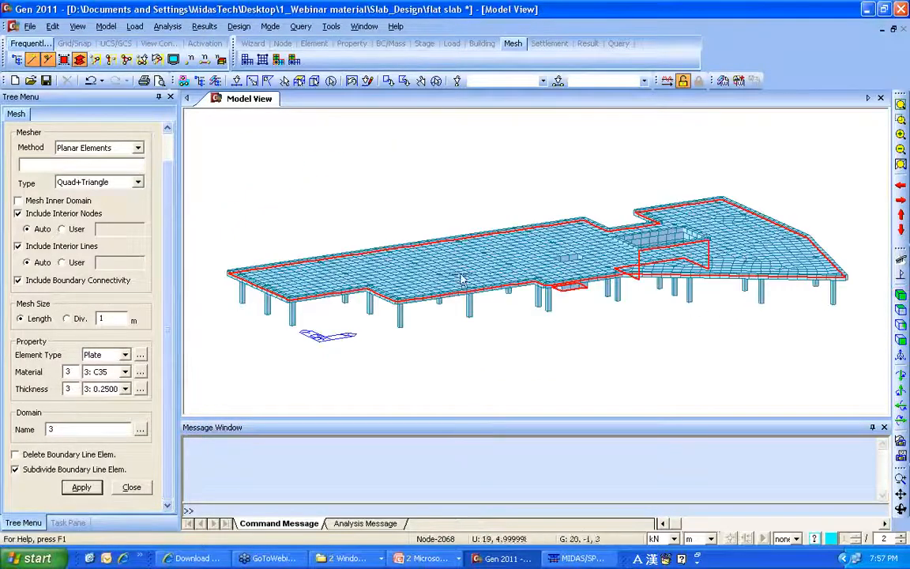
ctrl+middle_drag(463, 278, 525, 264)
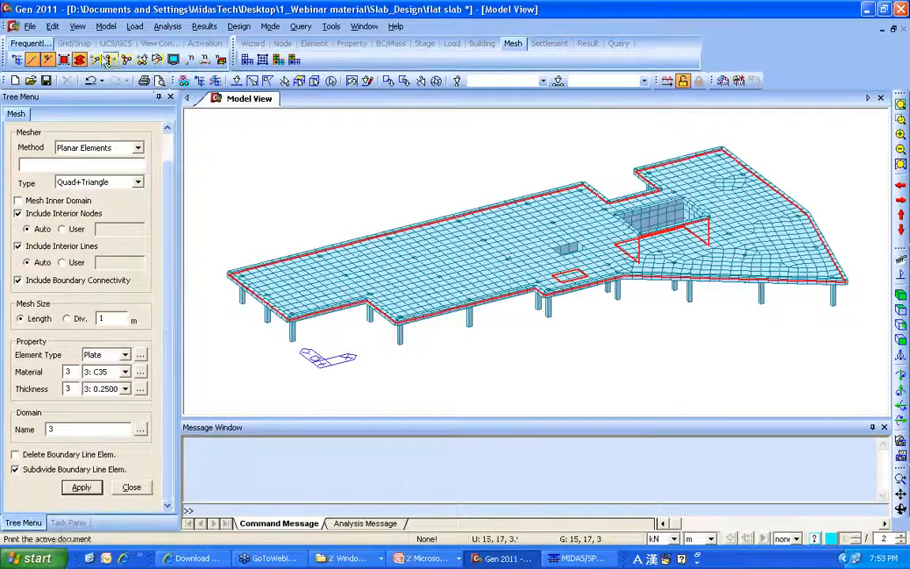
- Turn off the free edge display
click(77, 26)
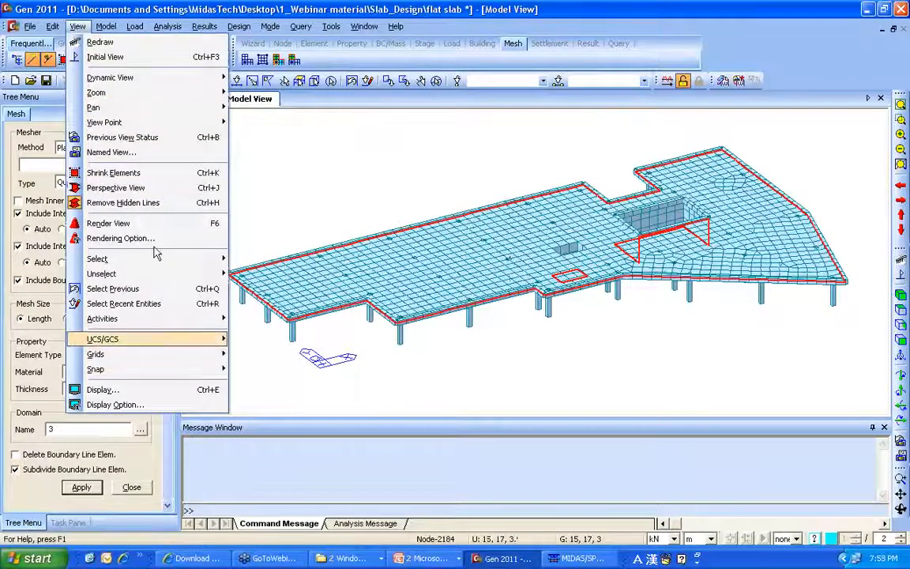
click(106, 26)
click(304, 331)
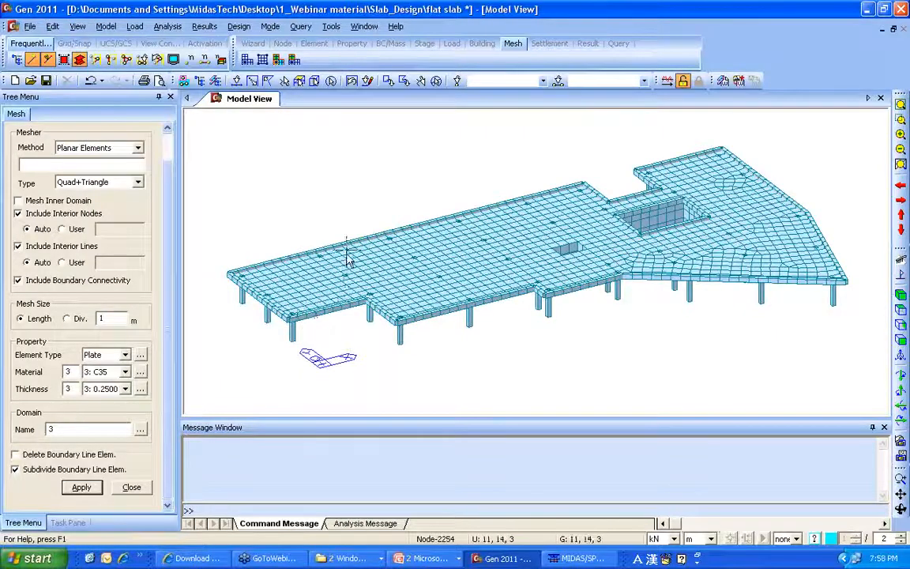
- Apply a uniform pressure load of -2 kN/m² in local z for load case DL to all slab plates, selected by XY plane
right_click(233, 155)
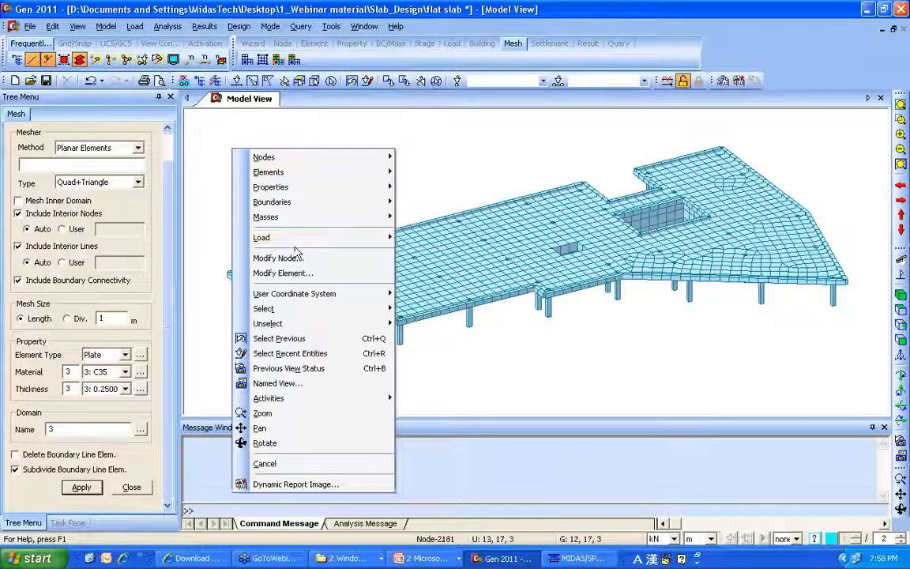
mouse_move(267, 234)
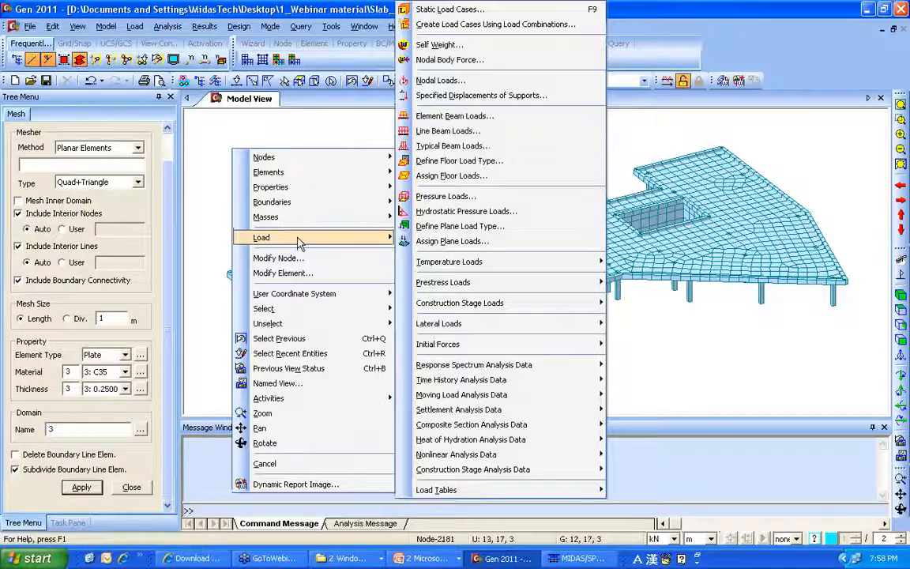
click(474, 196)
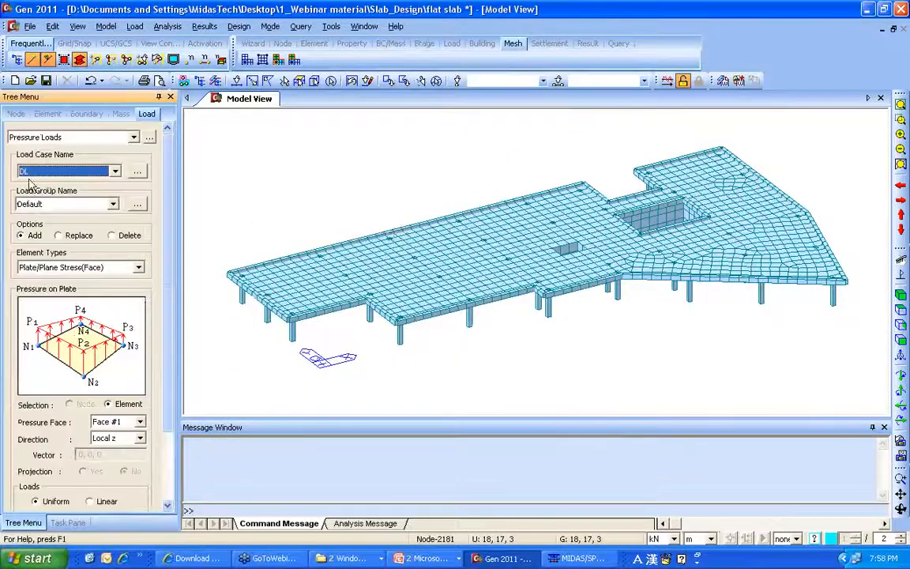
scroll(148, 166, down, 5)
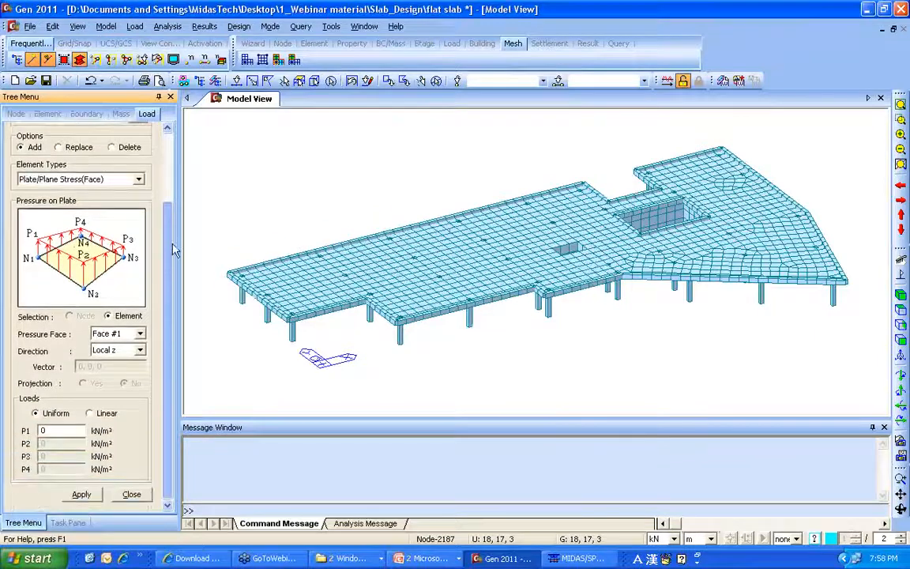
click(298, 81)
drag(290, 123, 182, 84)
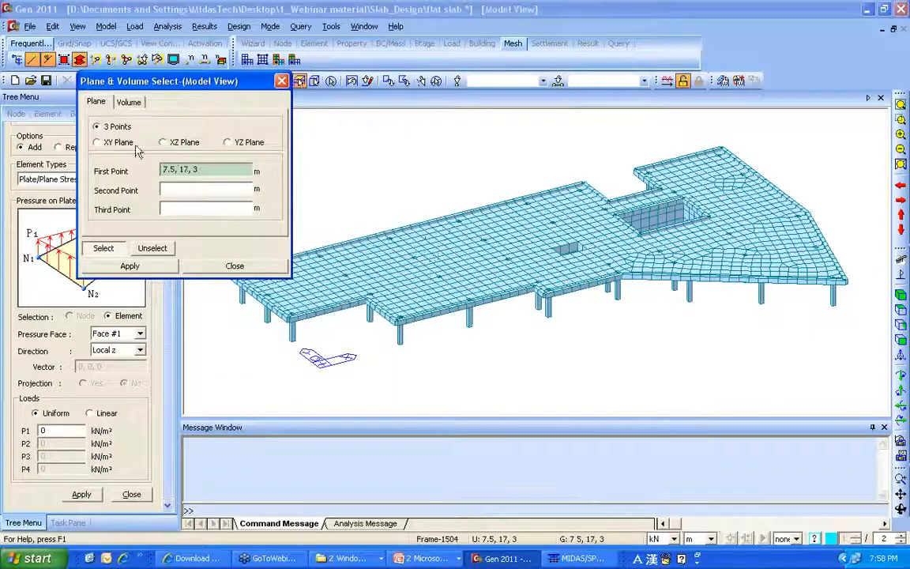
click(97, 142)
click(433, 234)
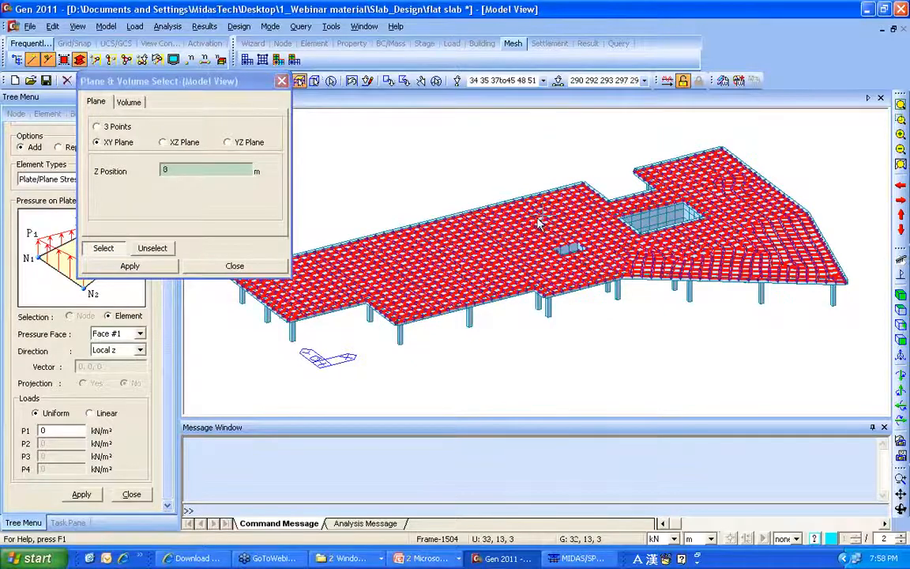
click(209, 266)
click(66, 431)
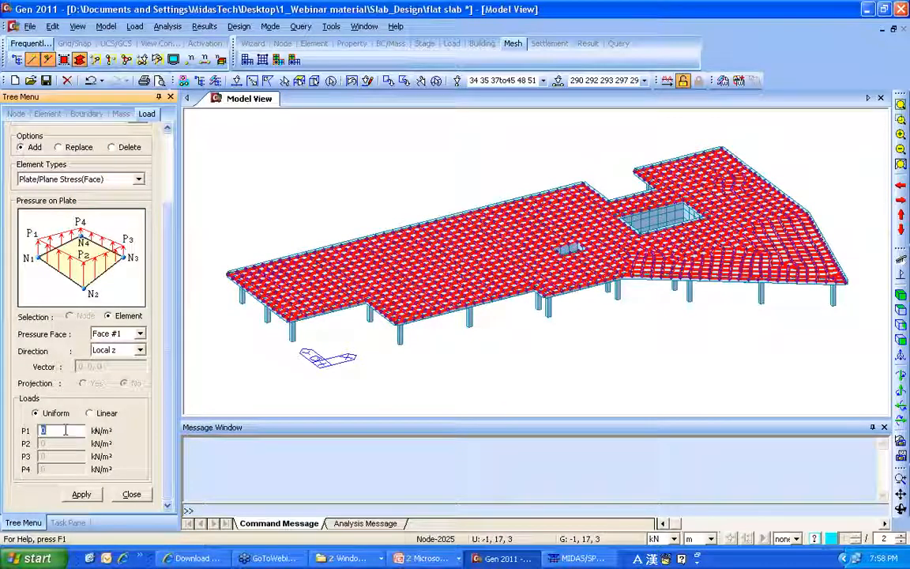
text(-2)
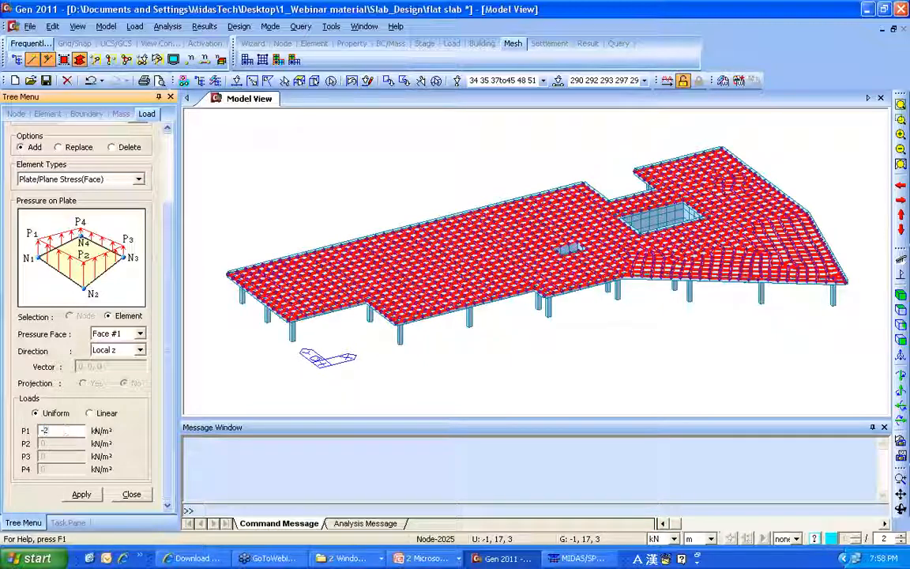
click(88, 495)
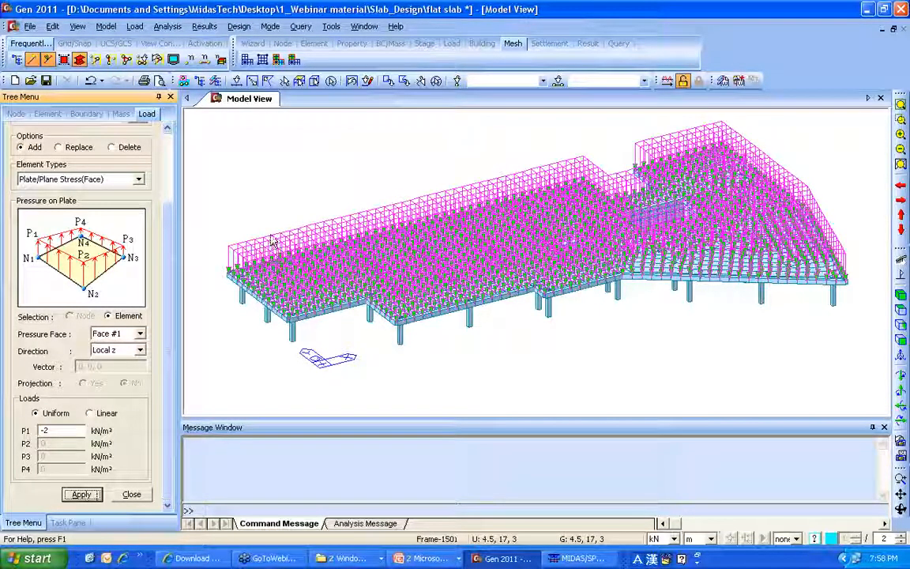
- Set the load case for the pressure loads to LL
drag(169, 217, 169, 150)
click(104, 173)
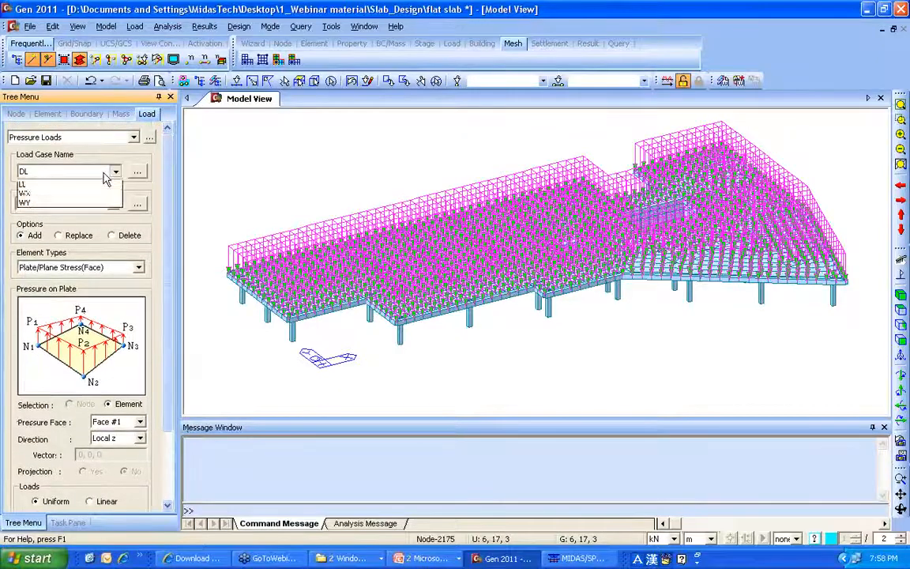
click(104, 173)
click(103, 173)
click(91, 192)
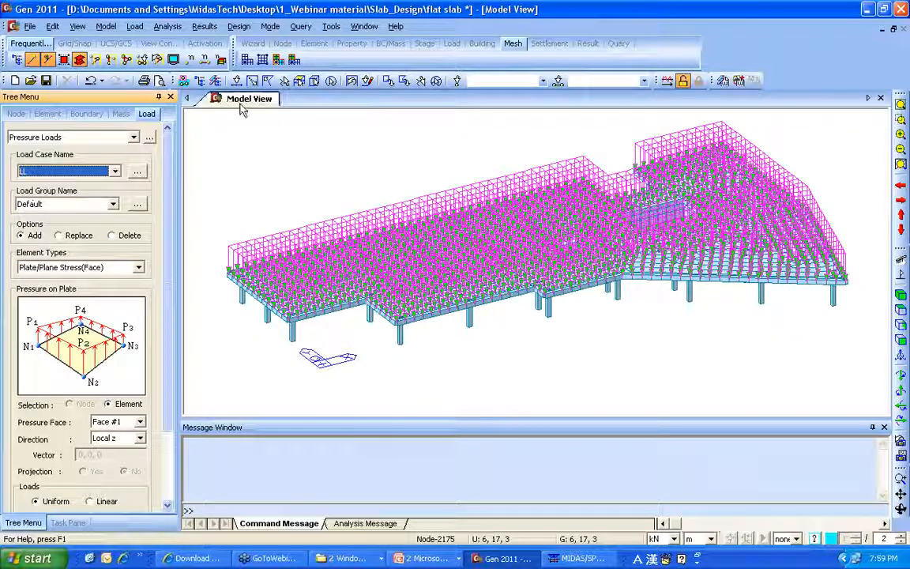
- Restore the initial view of the model and hide the node symbols in the display settings
click(900, 273)
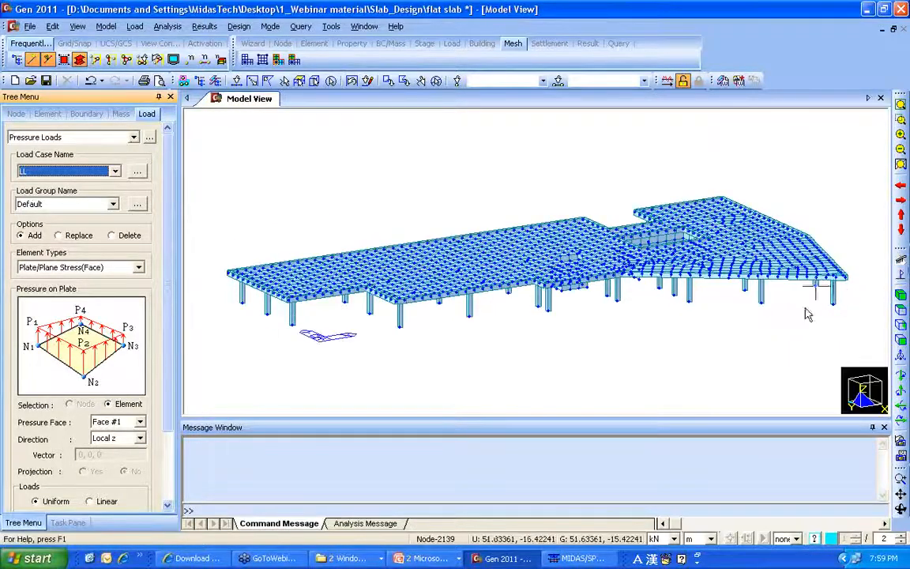
click(173, 59)
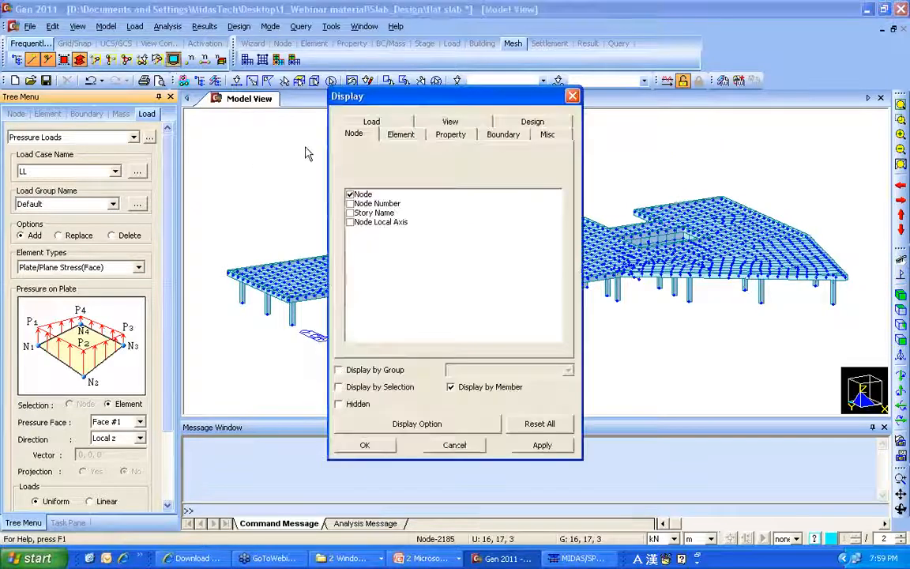
click(350, 194)
click(364, 444)
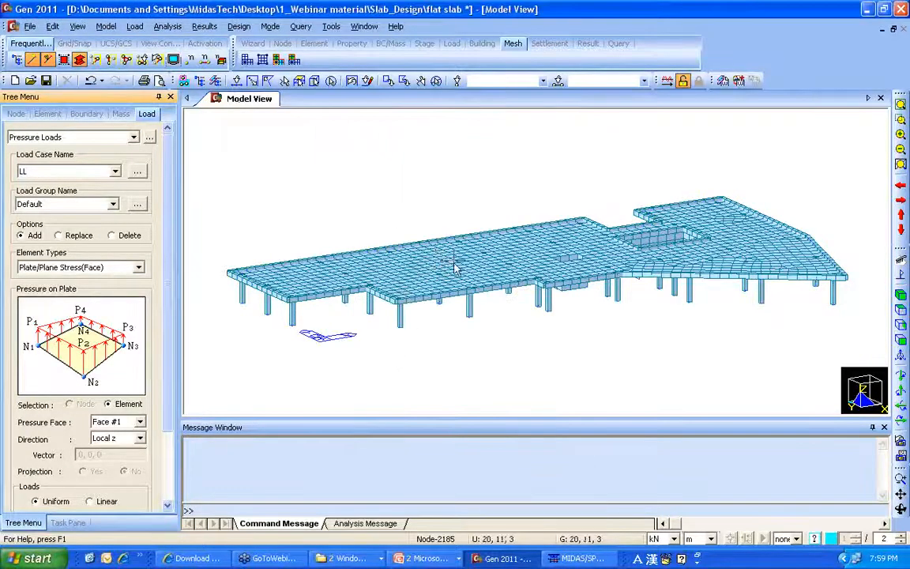
- Try to select the slanted slab area beyond the stepped edge with a selection window in plan view
ctrl+middle_drag(548, 203, 550, 263)
click(901, 310)
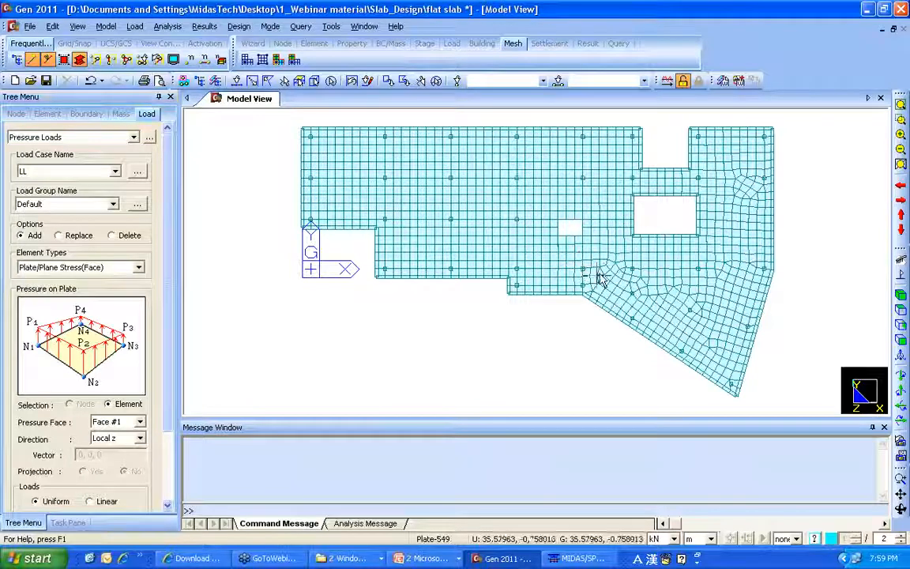
click(252, 81)
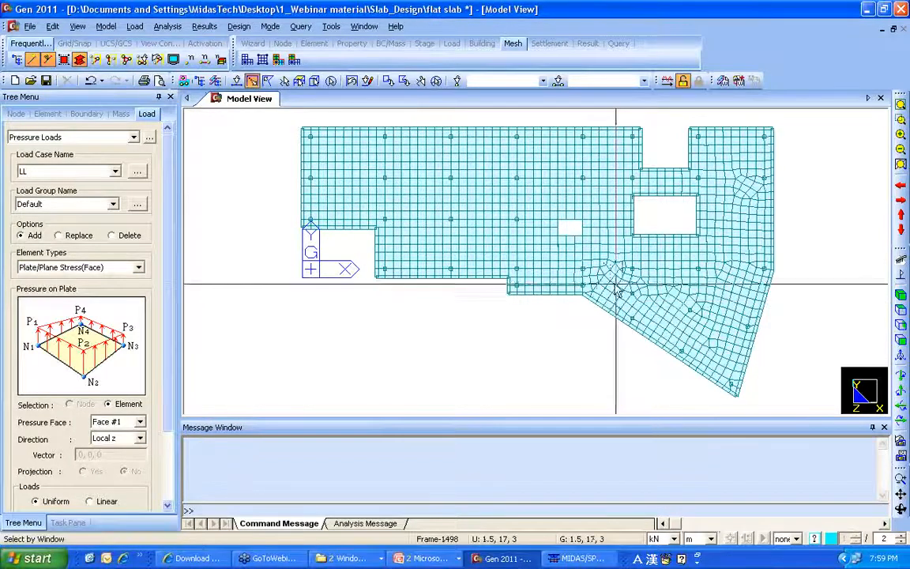
drag(585, 271, 797, 419)
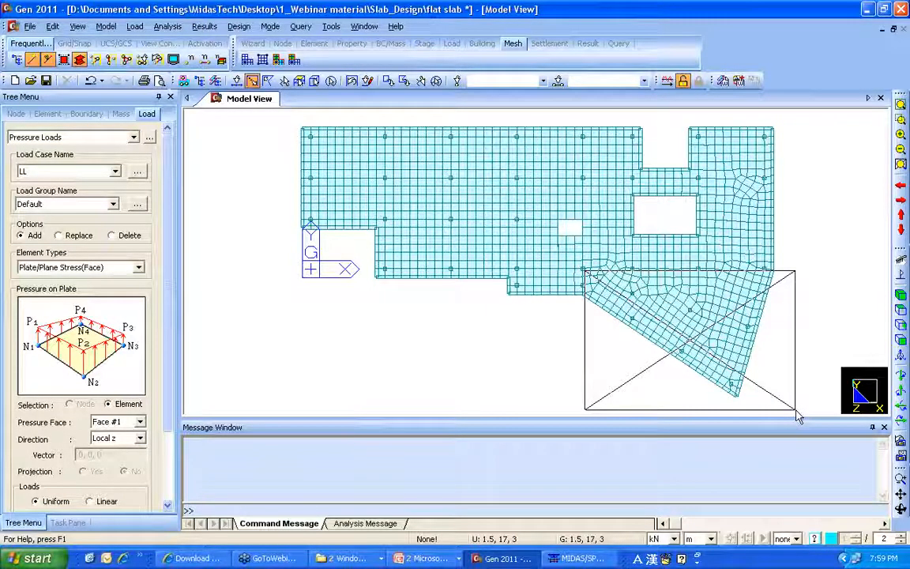
drag(798, 417, 565, 363)
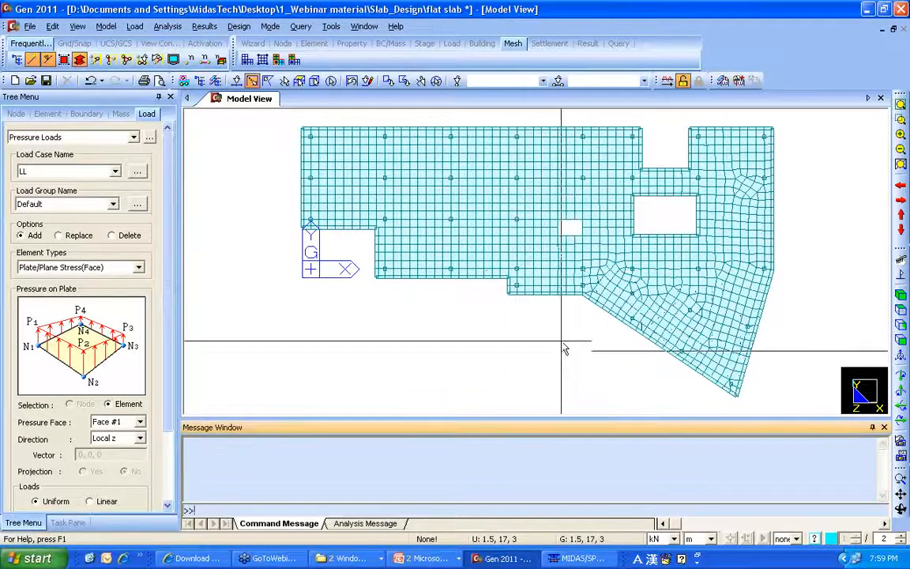
- Undo the added pressure load and both mesh creations, and return the model to the isometric view
click(101, 80)
click(111, 115)
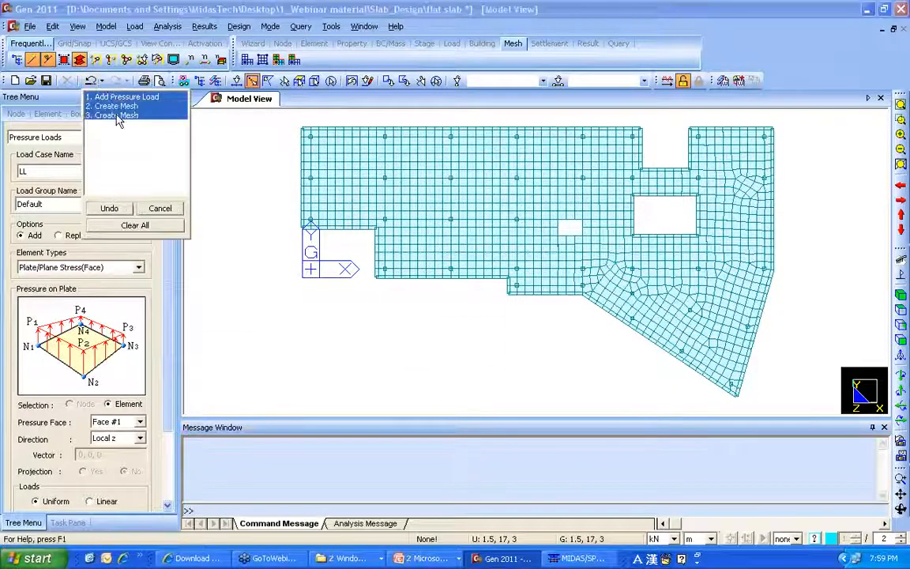
click(109, 207)
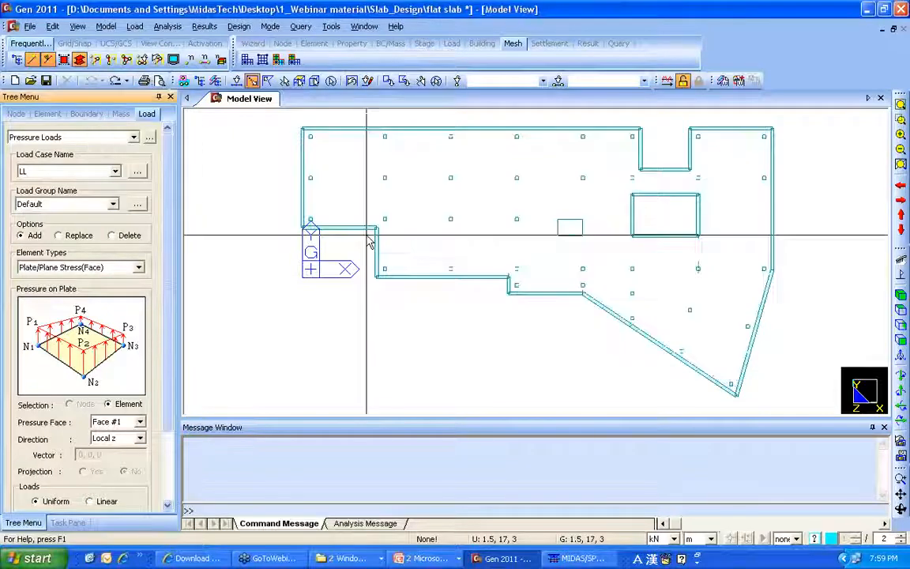
click(899, 294)
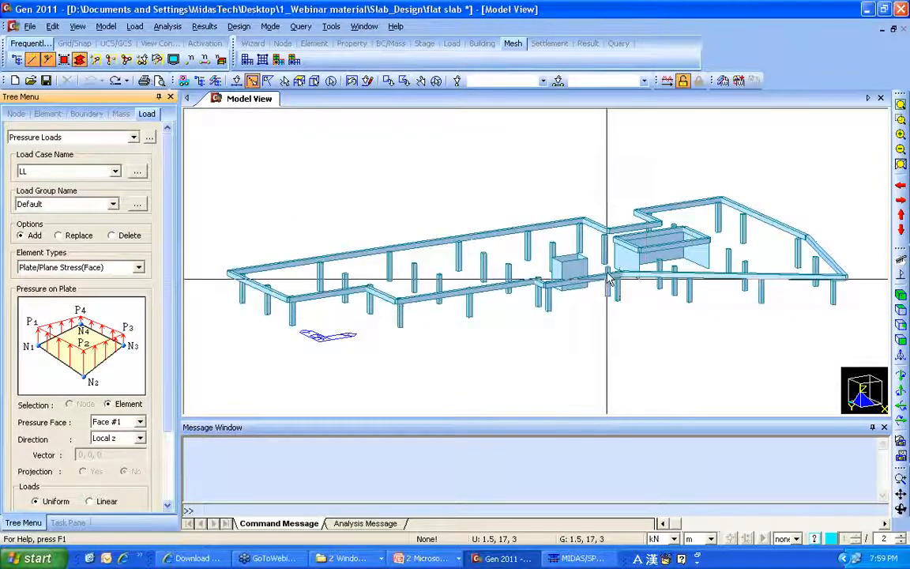
- Create line elements from the slanted edge's inner corner to the nearby column top and across to the opposite slab edge's kink
ctrl+middle_drag(607, 278, 593, 309)
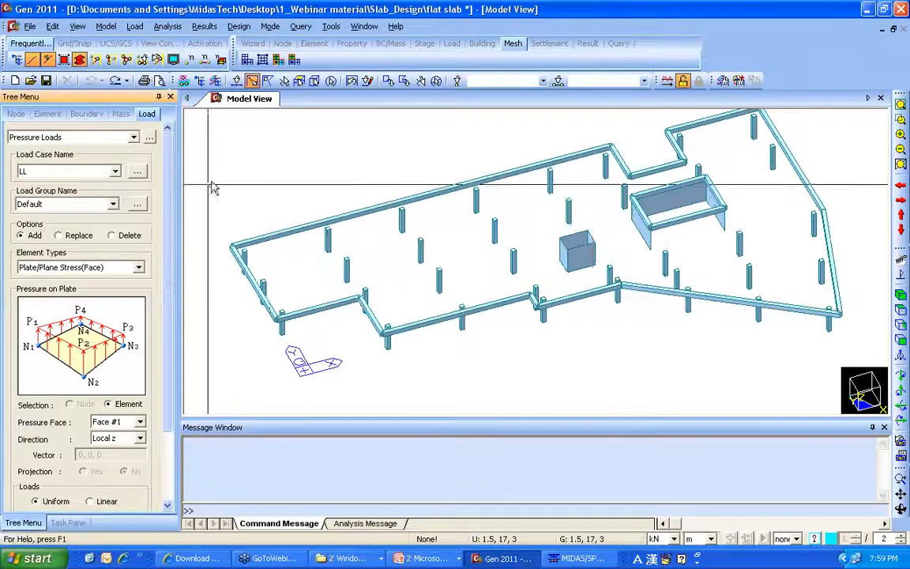
right_click(240, 154)
mouse_move(379, 177)
click(440, 180)
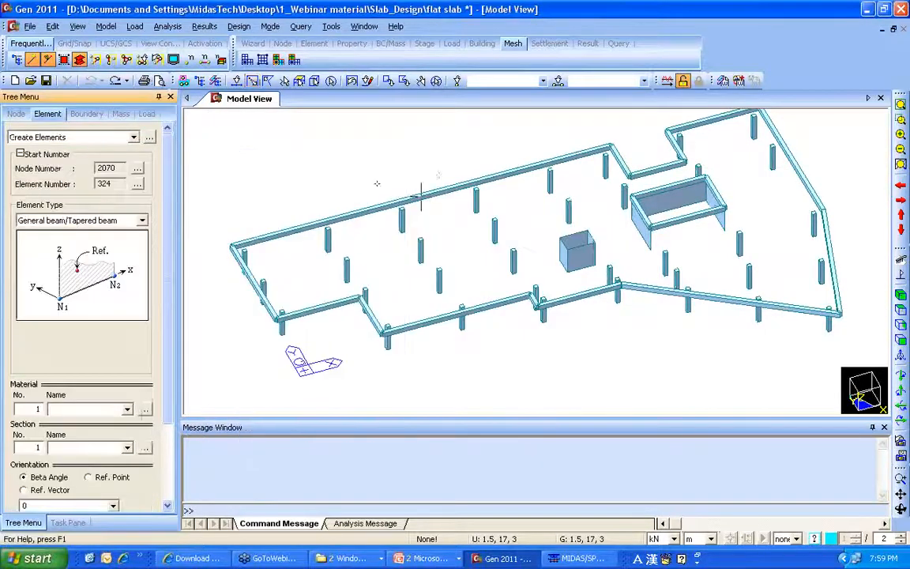
scroll(161, 368, down, 5)
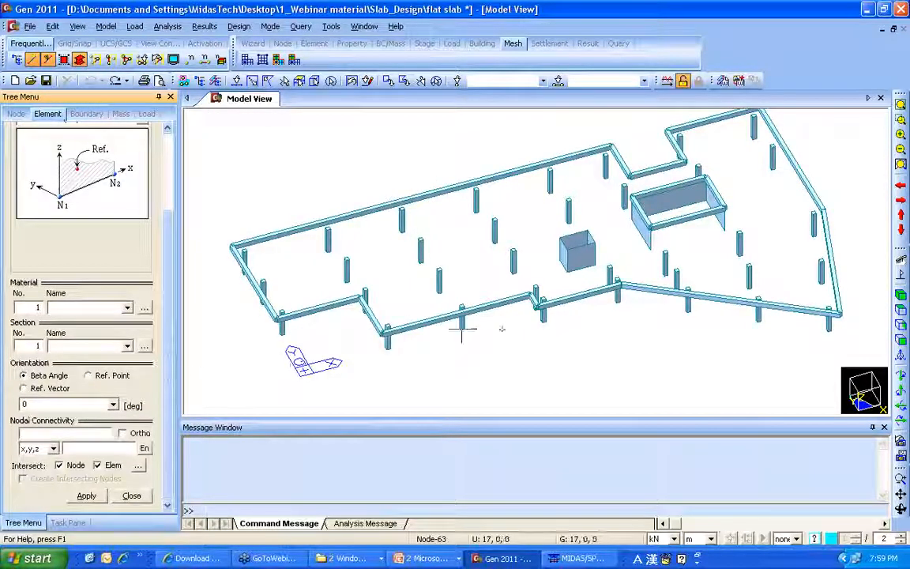
click(612, 271)
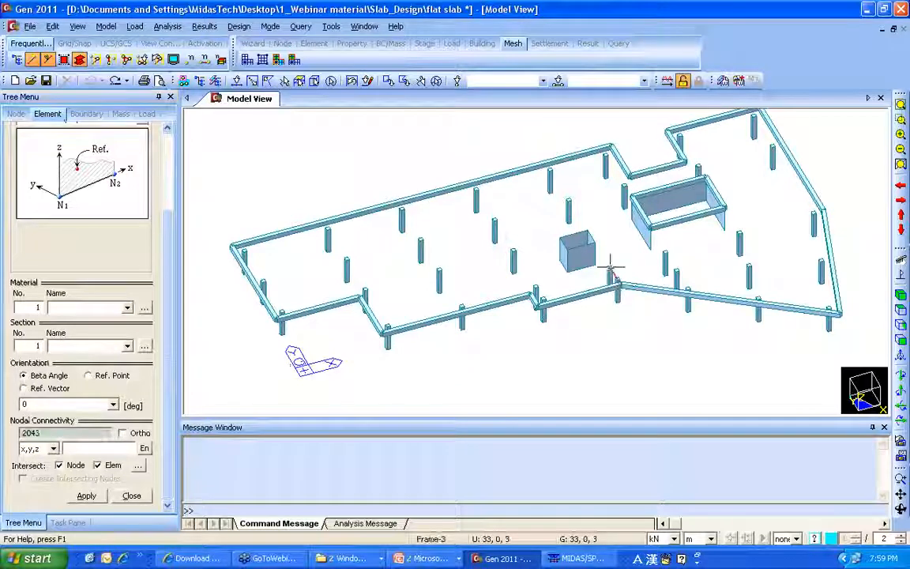
click(610, 267)
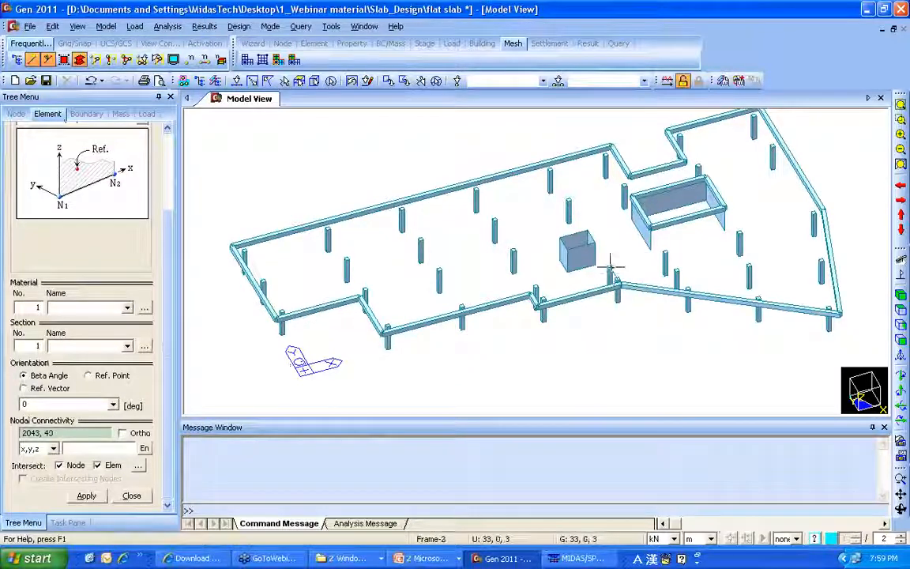
click(814, 212)
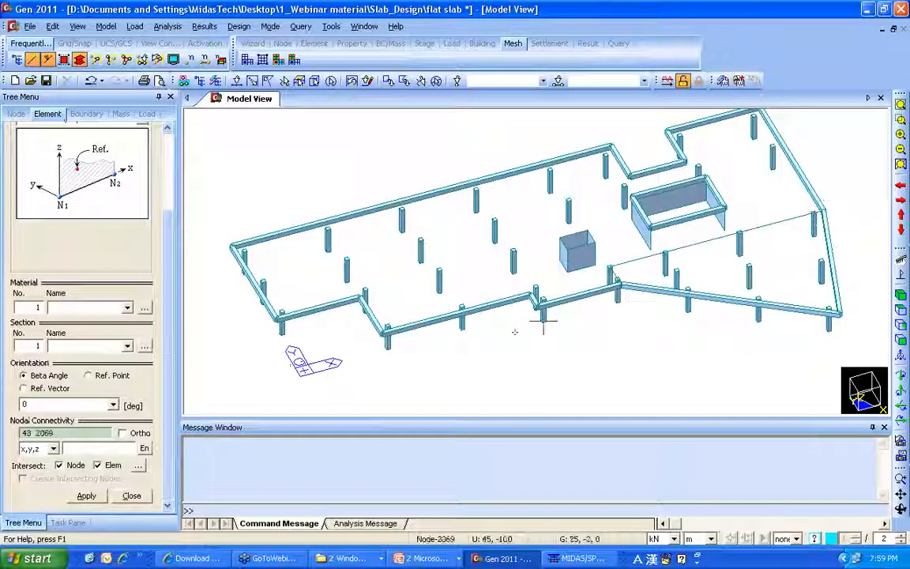
- Start auto-meshing a planar area from line elements and select everything on the XY plane at Z = 3 m
click(221, 59)
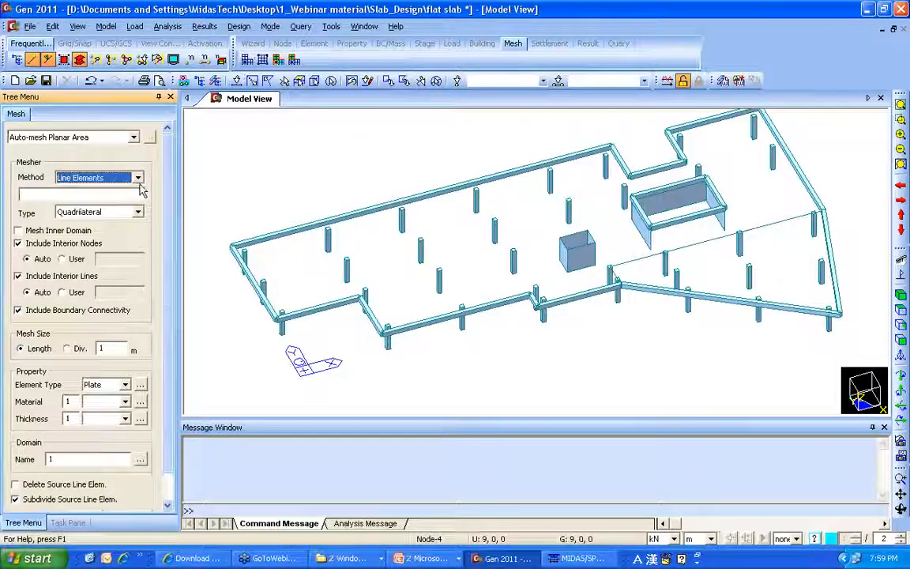
click(299, 80)
click(237, 181)
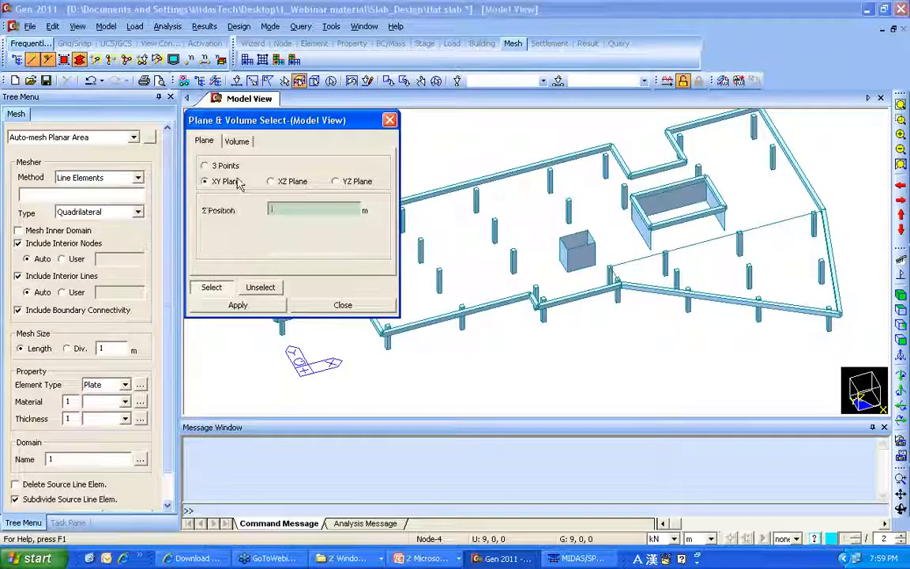
click(238, 304)
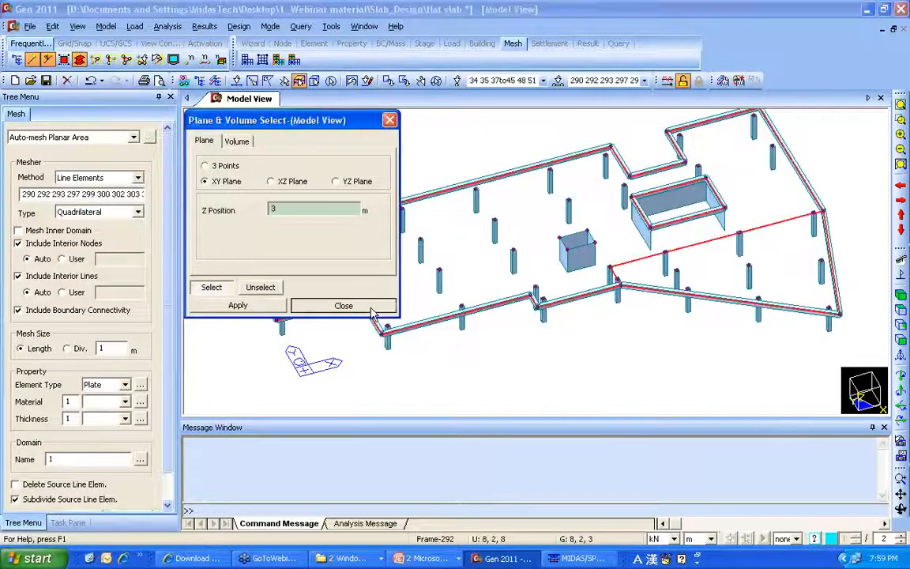
click(343, 305)
- Mesh the slab area with Quad+Triangle plates using material C30 and thickness 0.2000
click(138, 212)
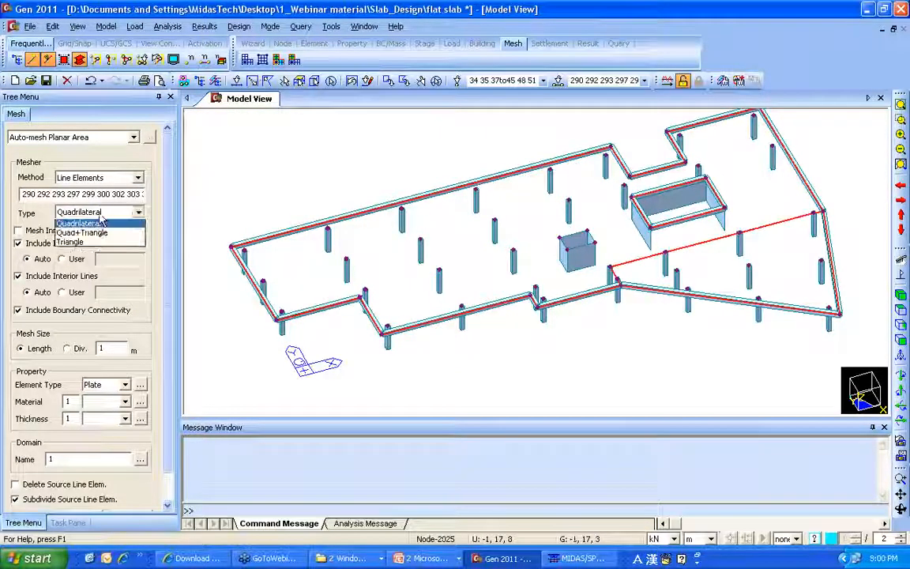
click(79, 234)
scroll(170, 348, down, 2)
click(125, 371)
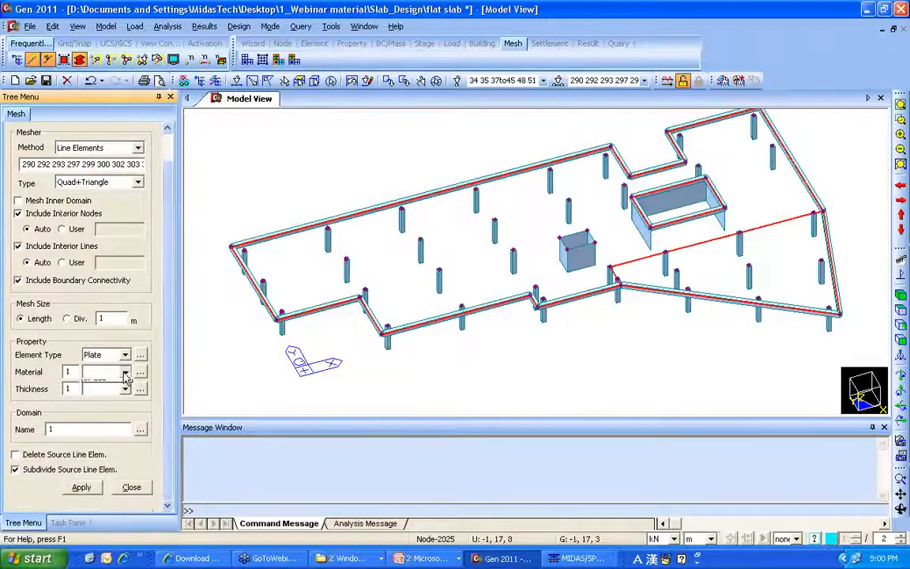
click(114, 393)
click(125, 389)
click(114, 410)
scroll(113, 395, up, 1)
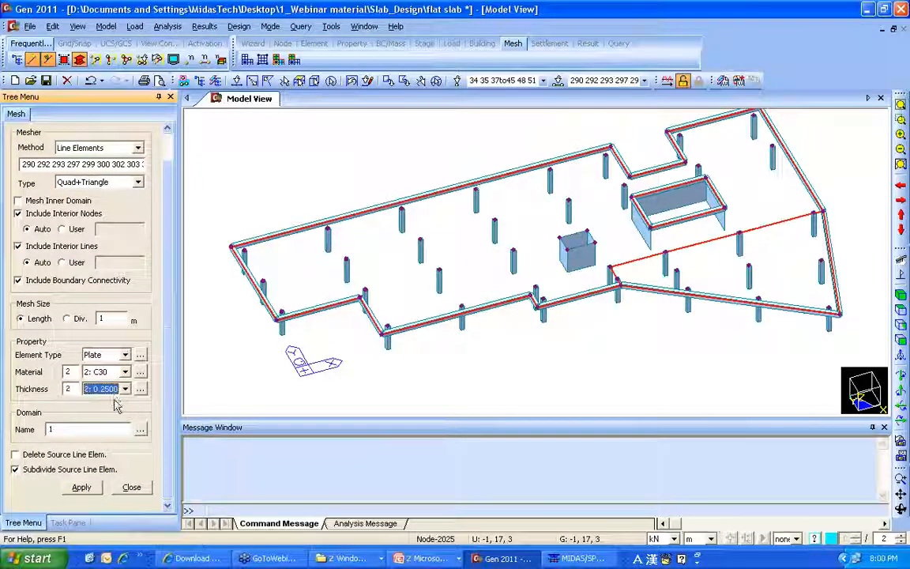
scroll(145, 404, up, 1)
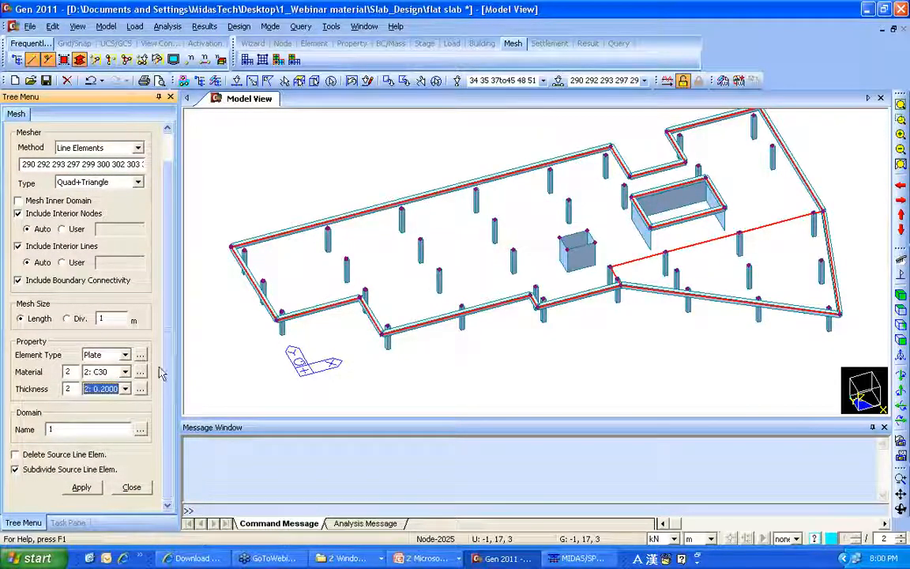
click(82, 487)
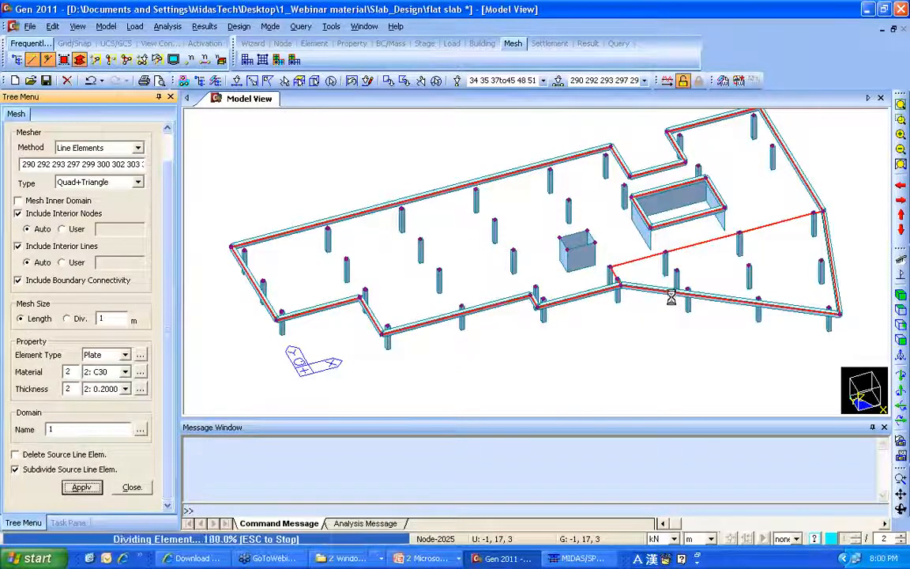
- Apply a uniform pressure load of -3.5 kN/m² to the plates of the triangular slab area bounded by the new dividing line
click(900, 311)
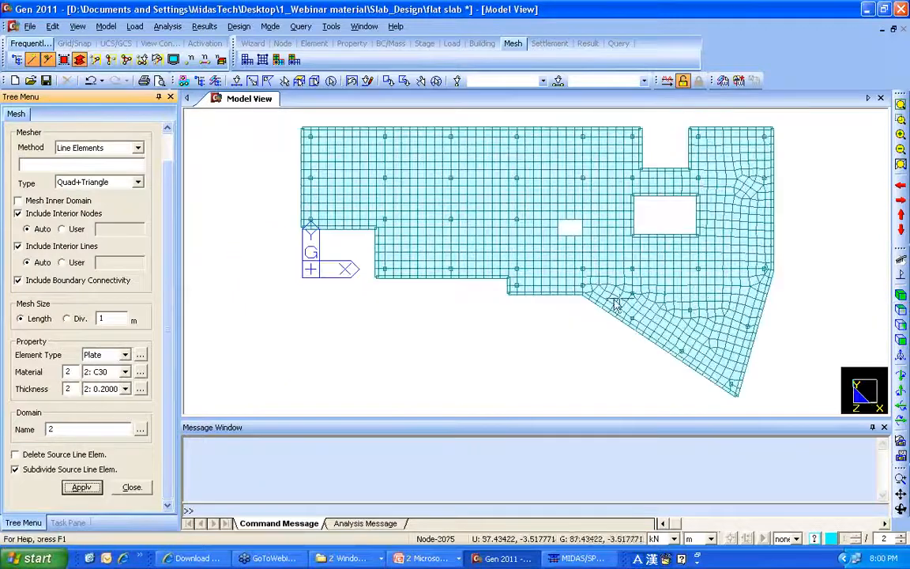
right_click(222, 157)
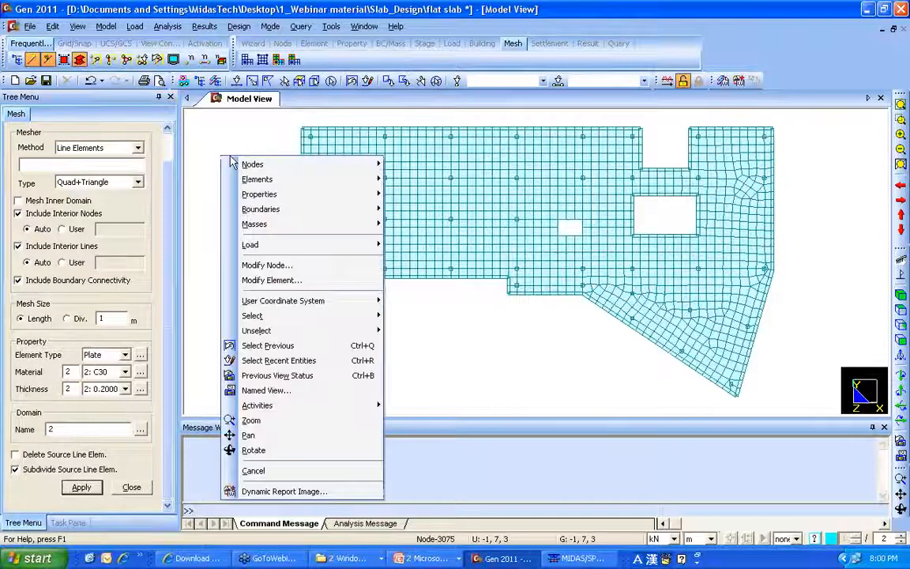
mouse_move(260, 244)
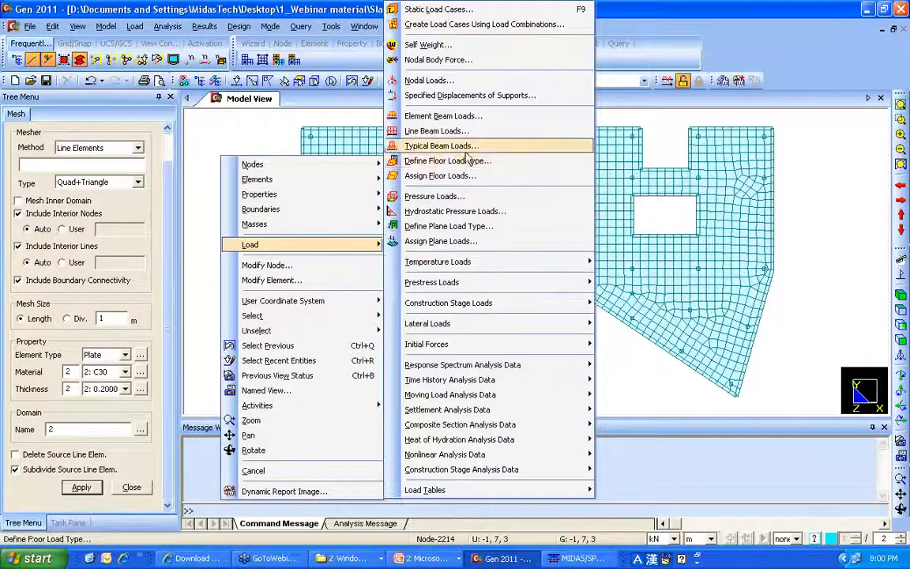
click(435, 196)
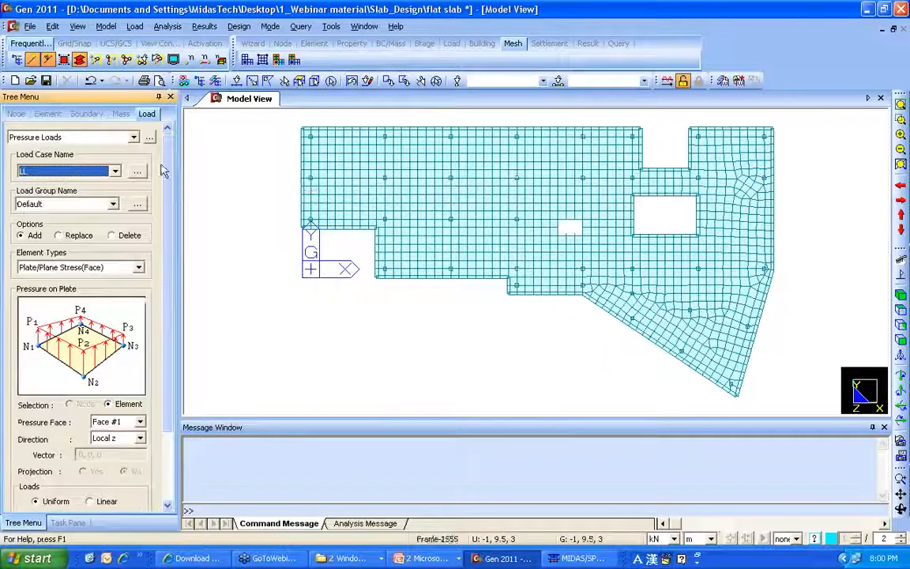
scroll(154, 168, down, 4)
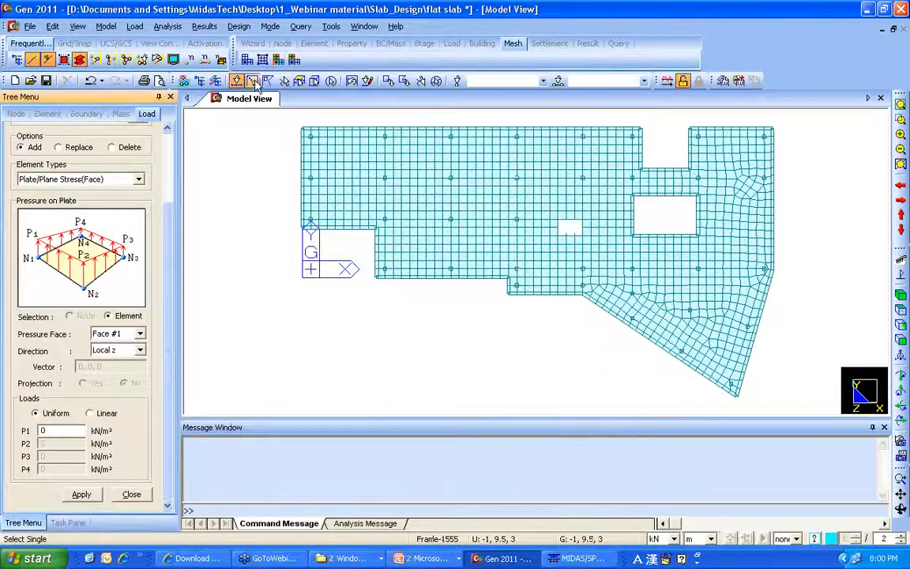
drag(800, 403, 591, 272)
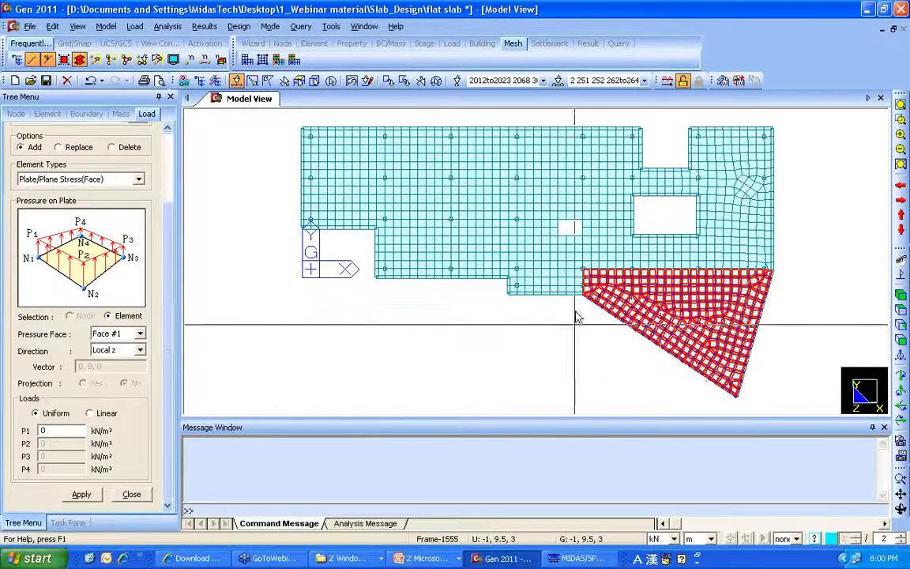
click(901, 296)
double_click(64, 427)
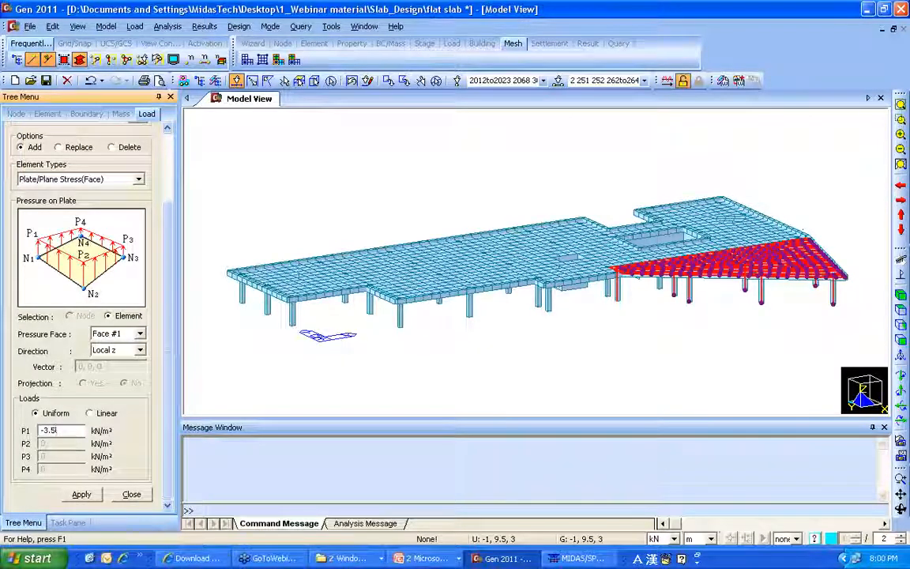
click(79, 493)
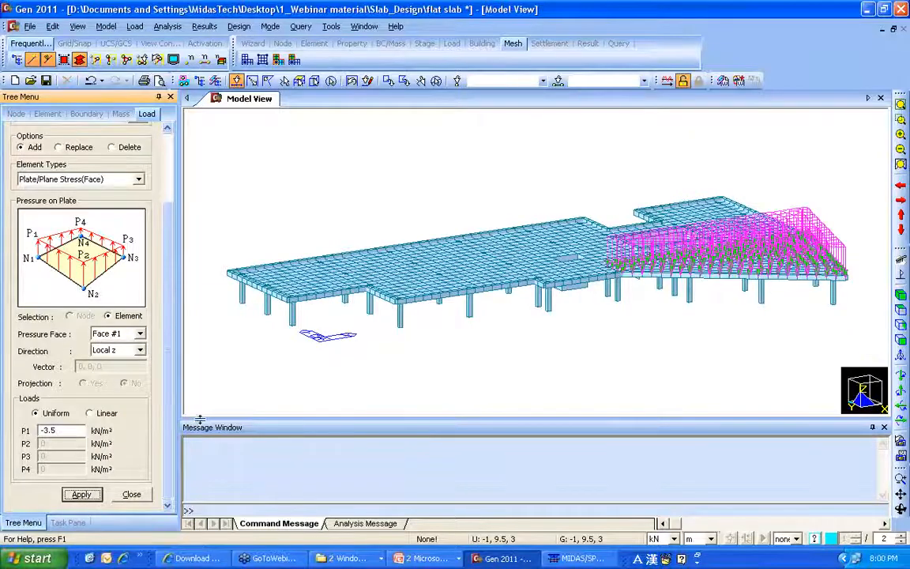
ctrl+middle_drag(593, 248, 750, 280)
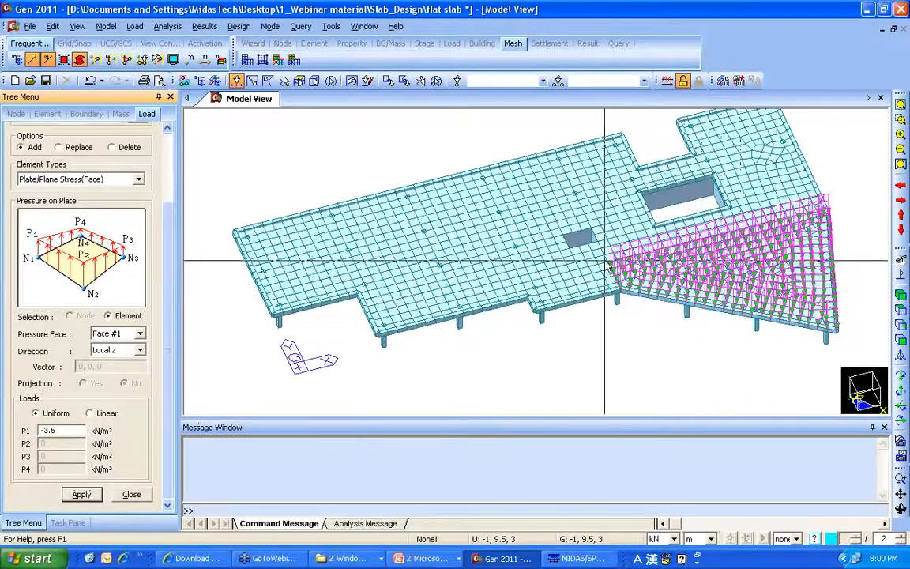
ctrl+middle_drag(437, 258, 442, 246)
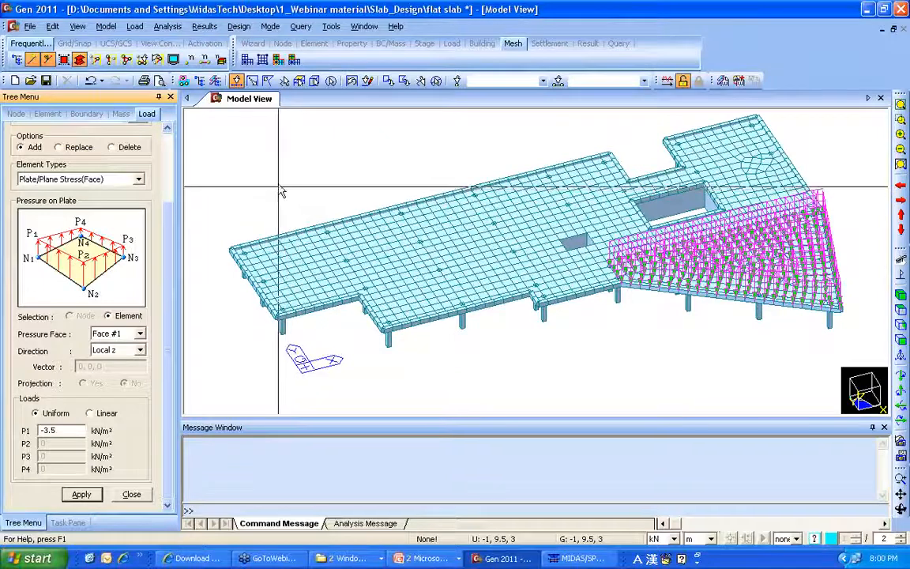
- Start a new plane load type for assigning plane loads, named Office, with Area as its load type
right_click(235, 152)
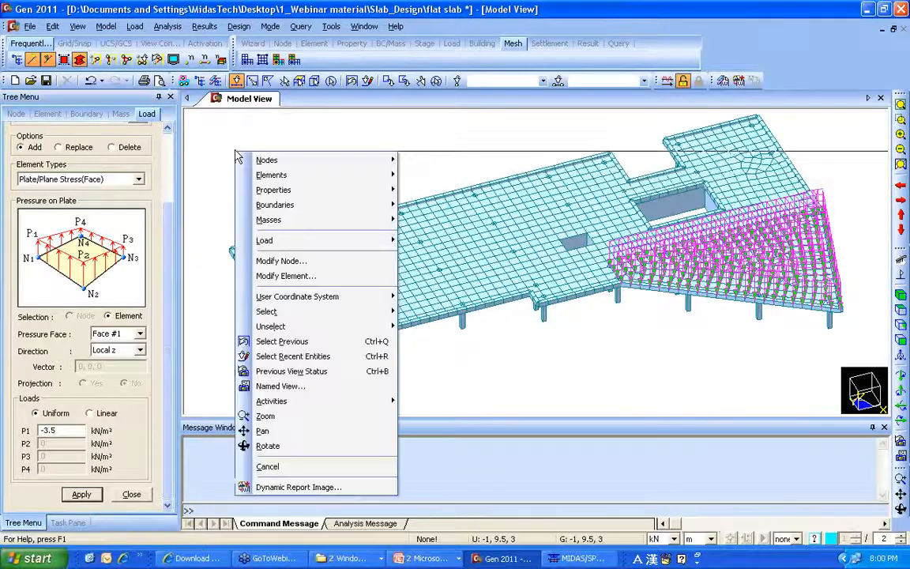
mouse_move(304, 245)
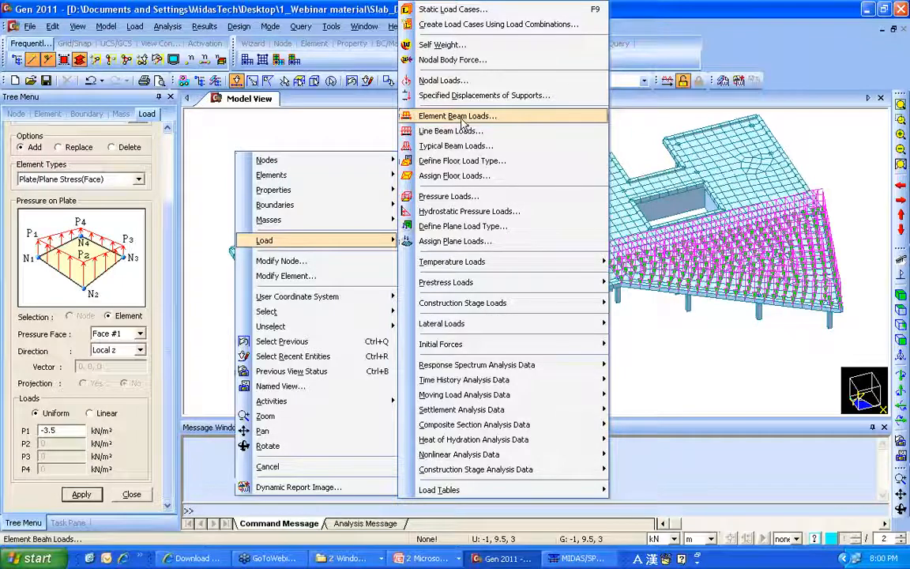
click(455, 246)
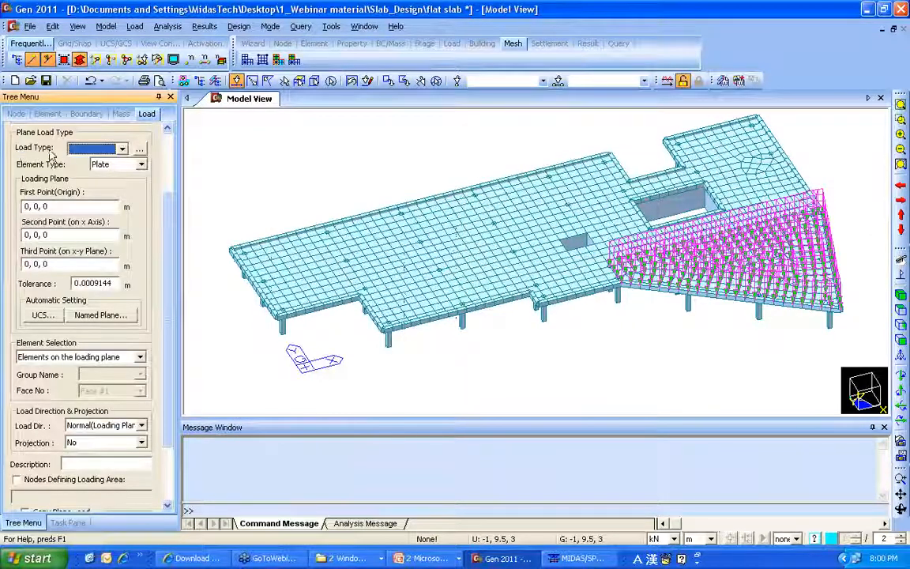
click(140, 148)
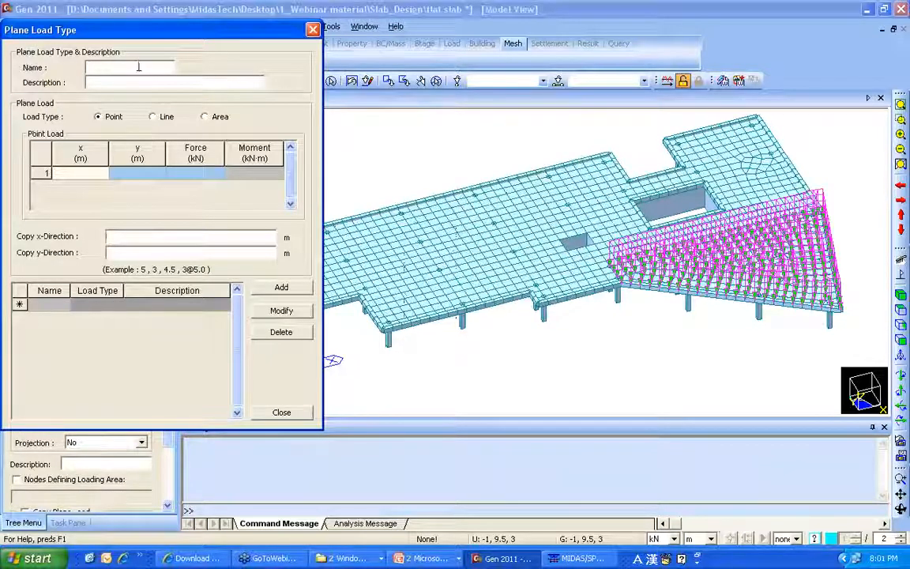
text(Off)
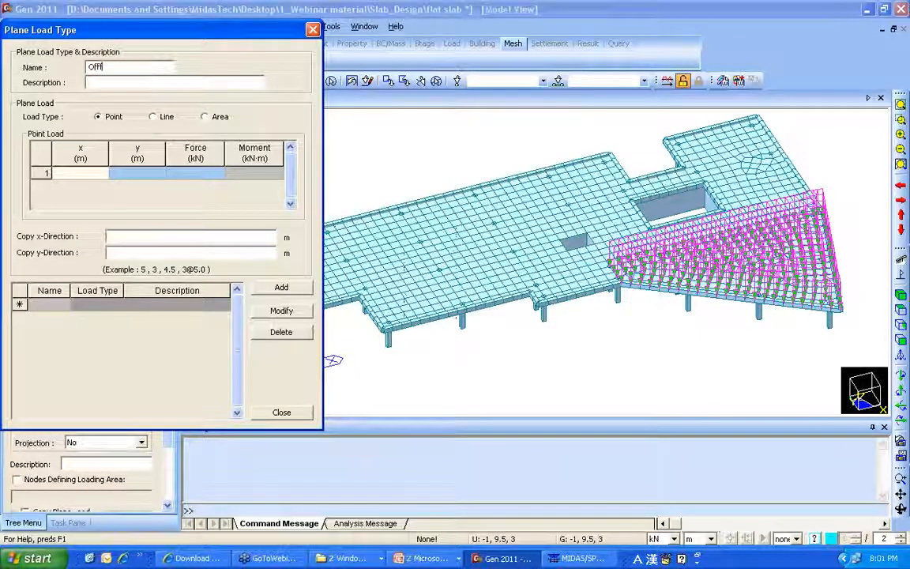
text(ice.)
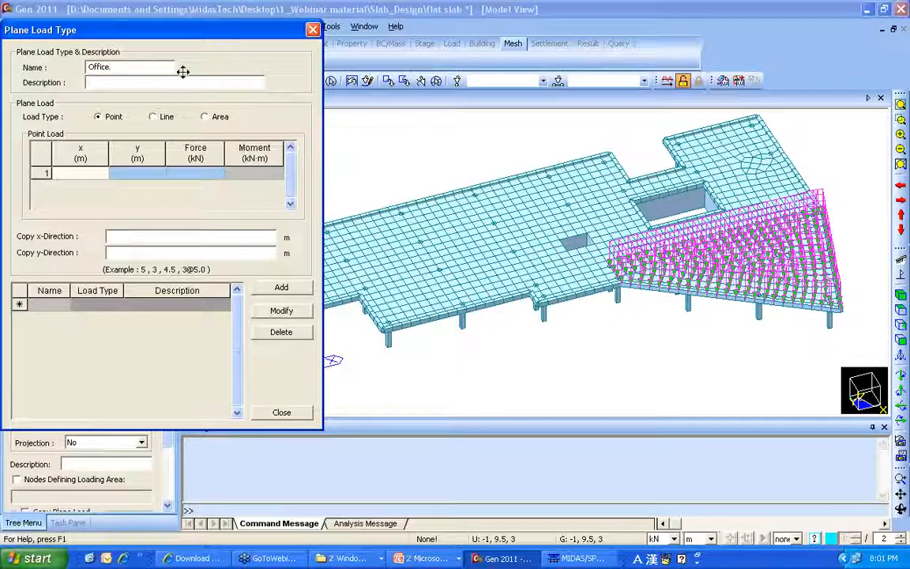
click(205, 117)
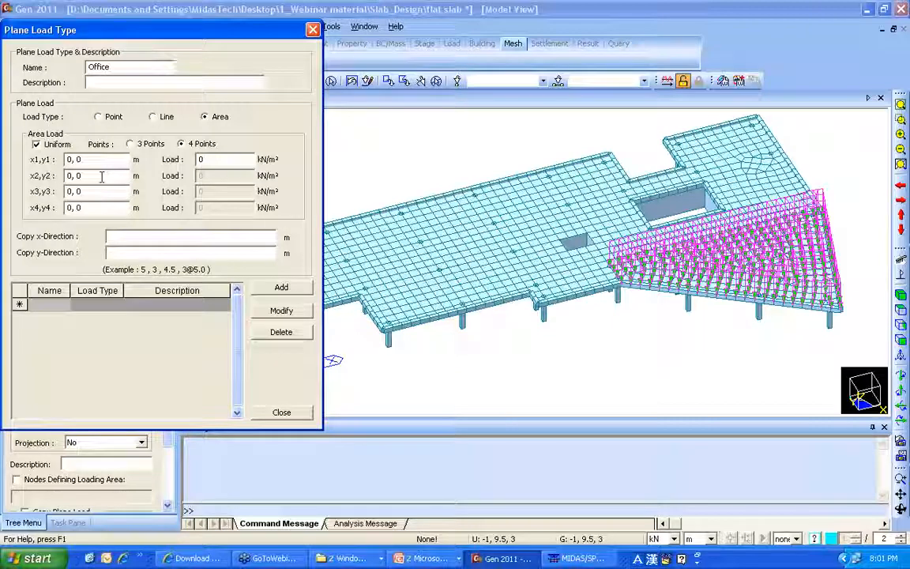
- Set the Office area load's second, third and fourth corner points to 5,0, 5,3 and 0,3 m
click(71, 175)
key(BackSpace)
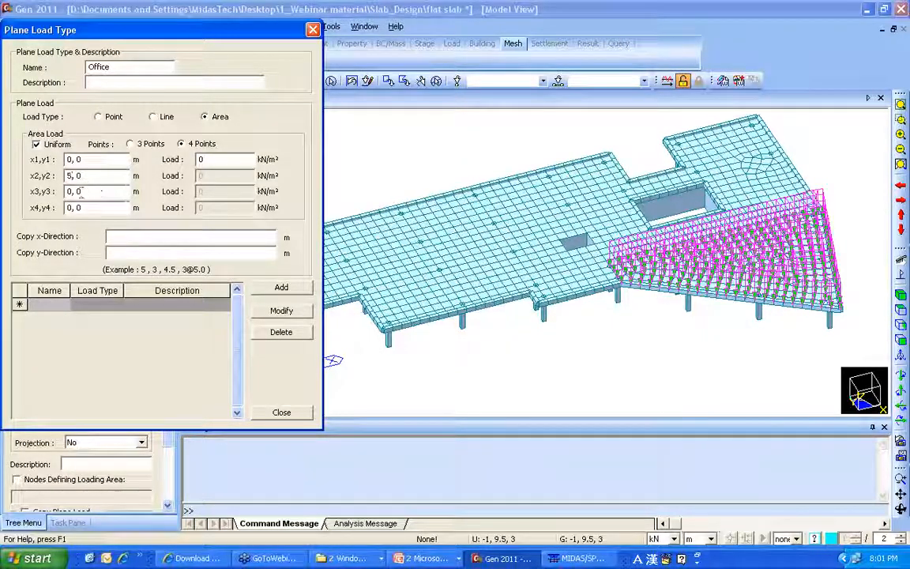
key(Tab)
text(5,8)
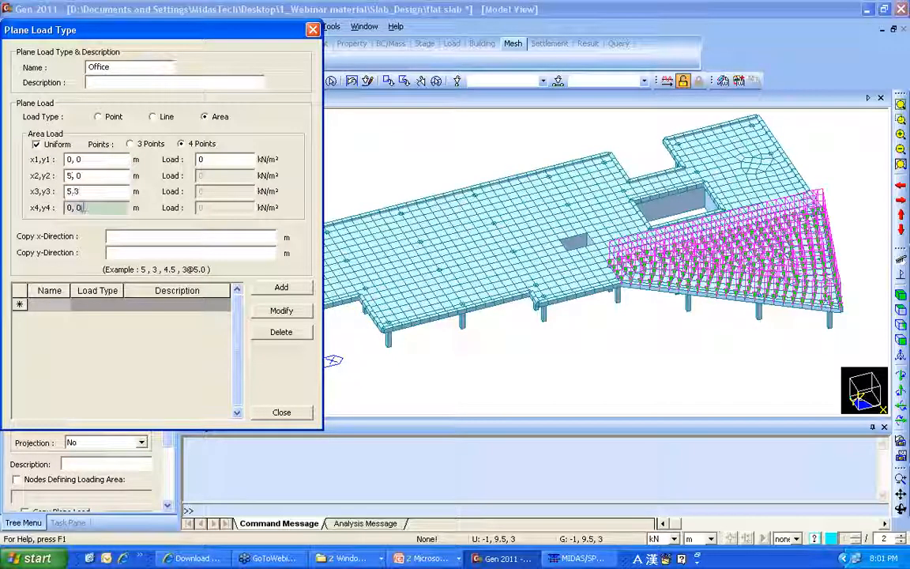
key(Tab)
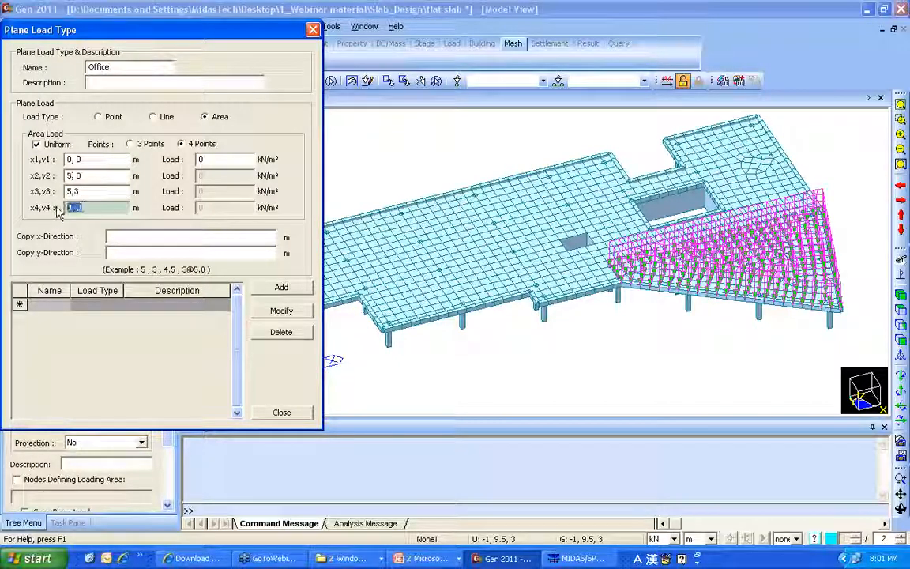
text(0,)
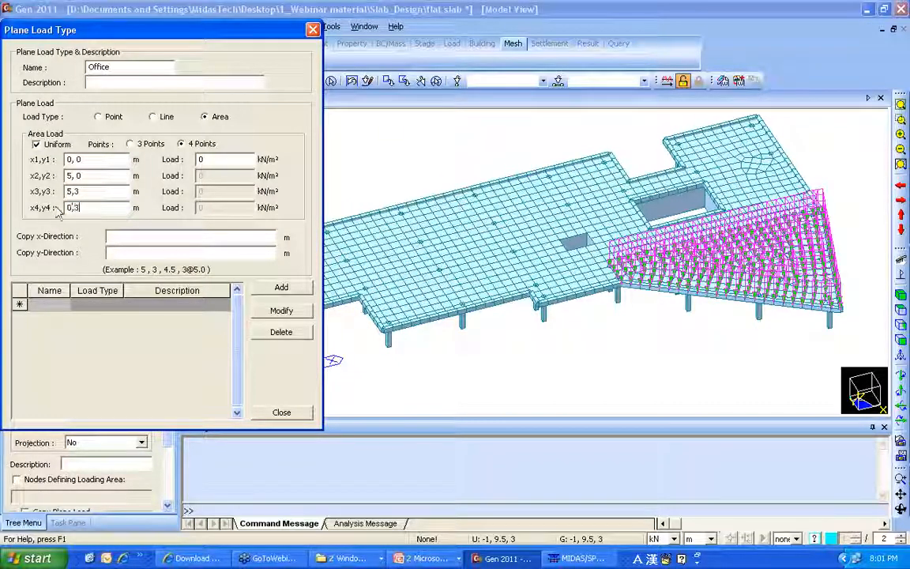
- Set the Office area load's uniform value to -3.5 kN/m² and add it to the plane load types
text(-3.5)
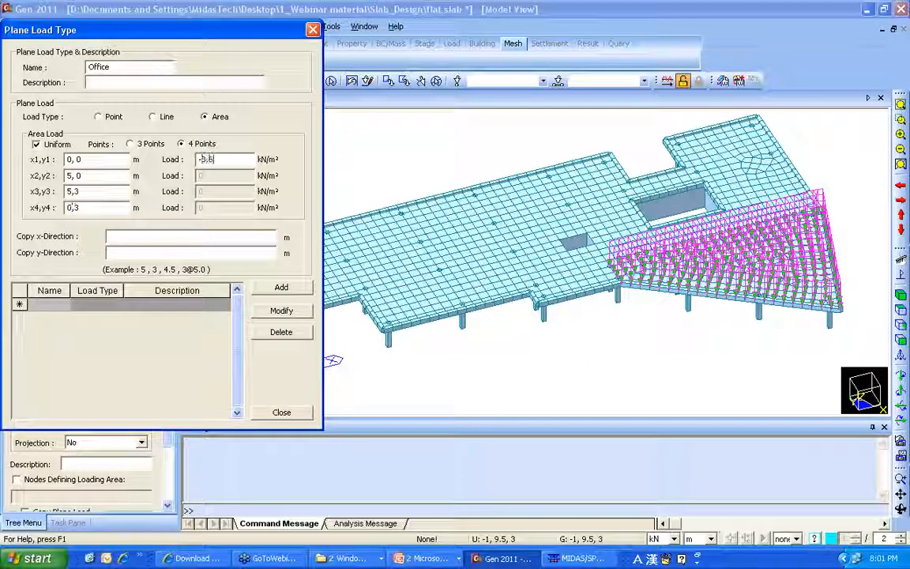
click(282, 287)
click(281, 412)
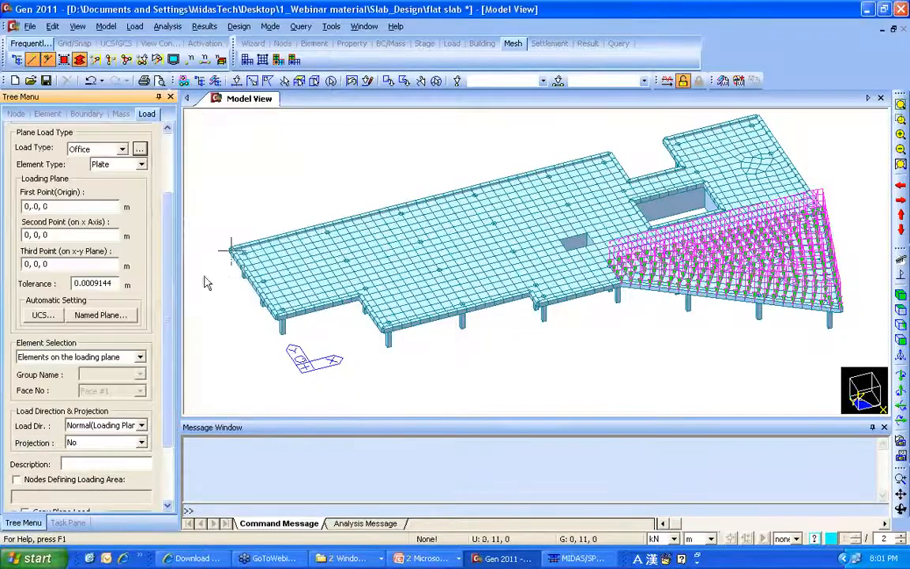
- Assign the Office plane load to the plates on the loading plane through 10.5, 11.5, 3; 13.5, 11.5, 3; and 13.5, 14.5, 3
scroll(150, 213, down, 1)
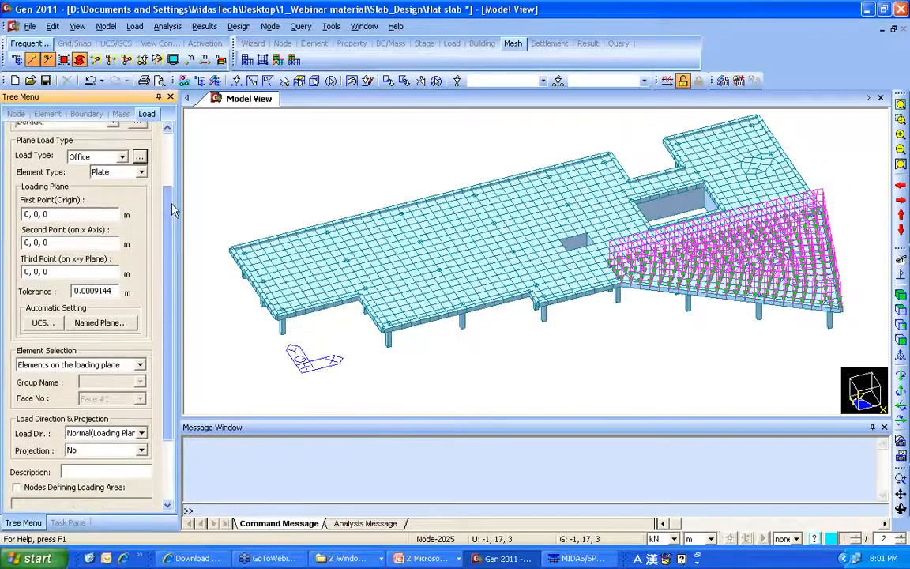
click(73, 202)
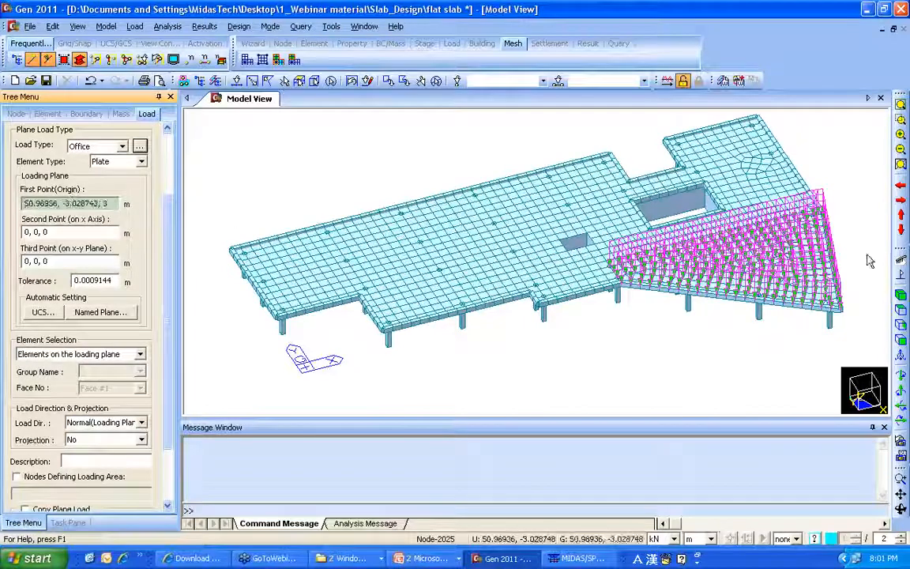
click(899, 309)
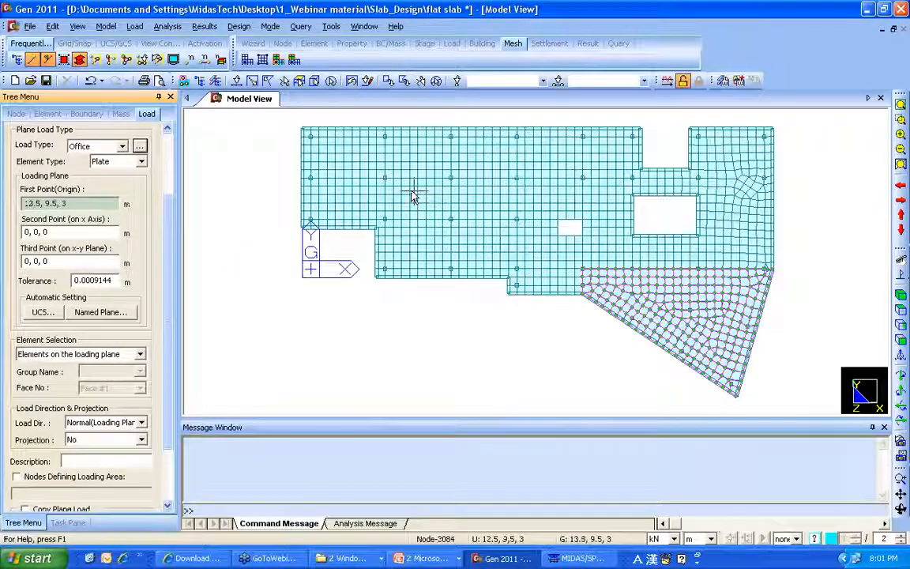
click(900, 118)
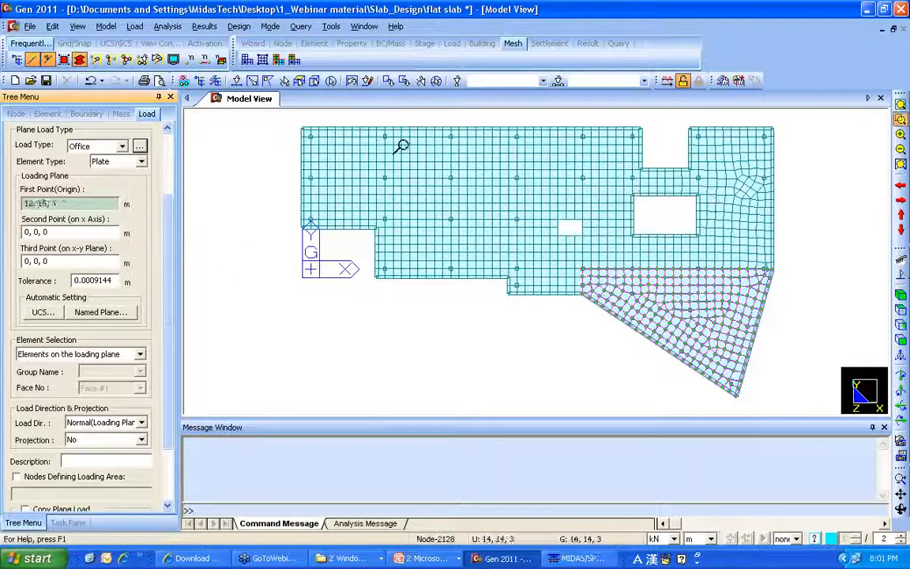
drag(359, 136, 544, 260)
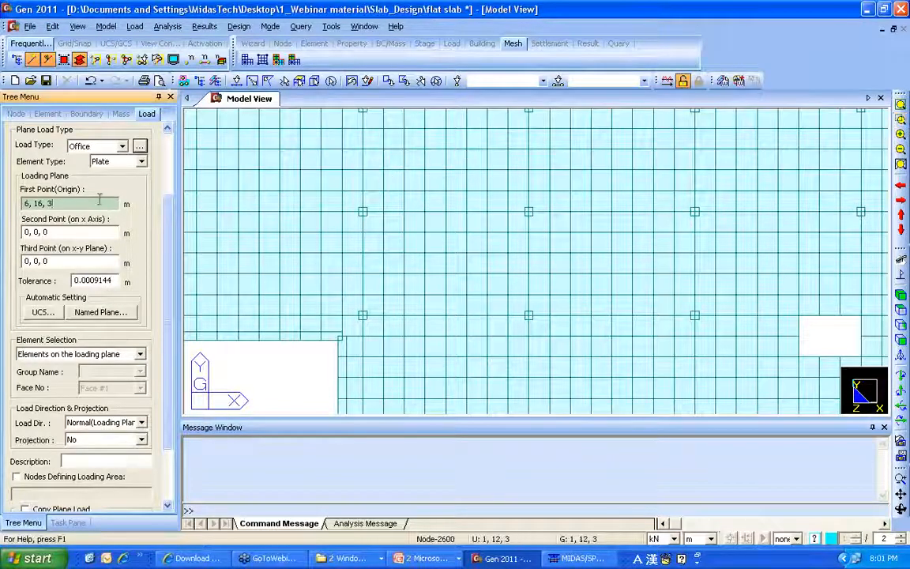
click(401, 203)
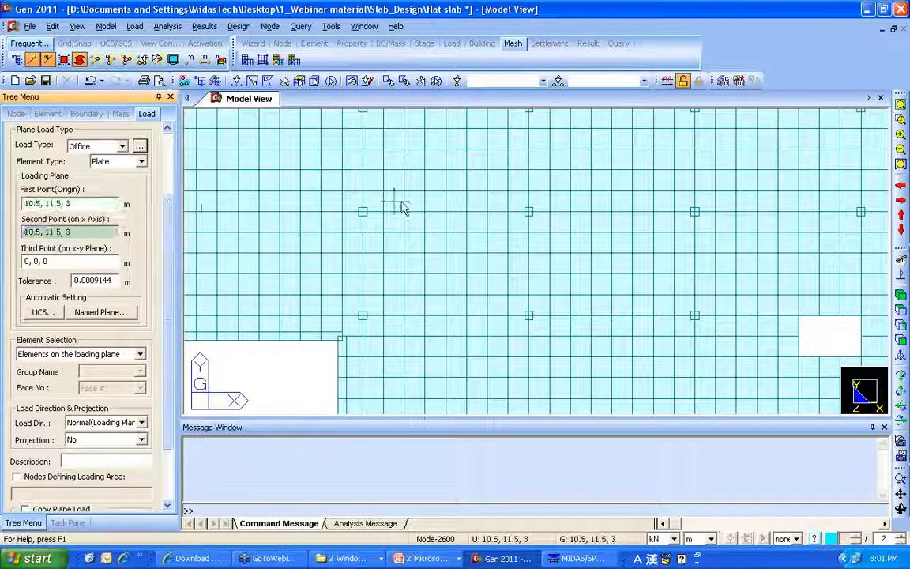
click(462, 207)
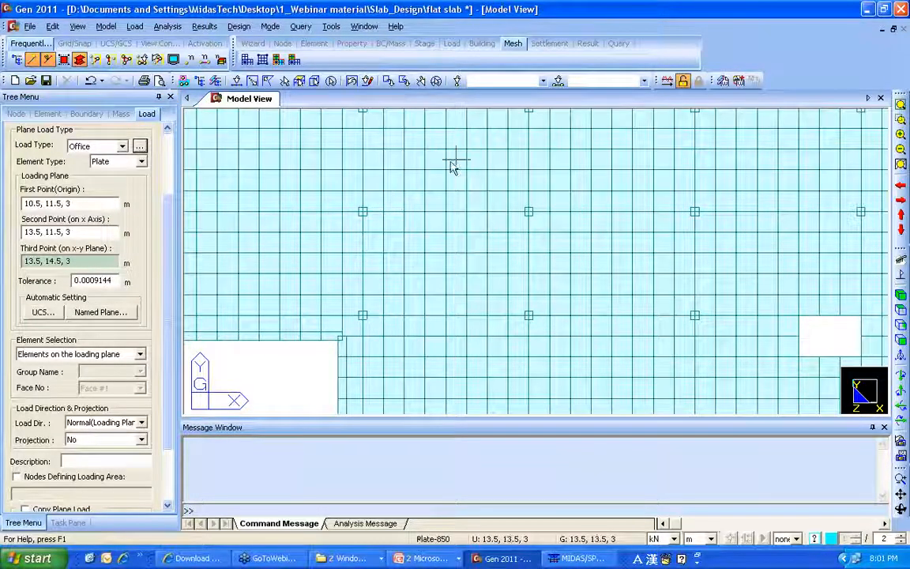
click(900, 294)
scroll(174, 326, down, 3)
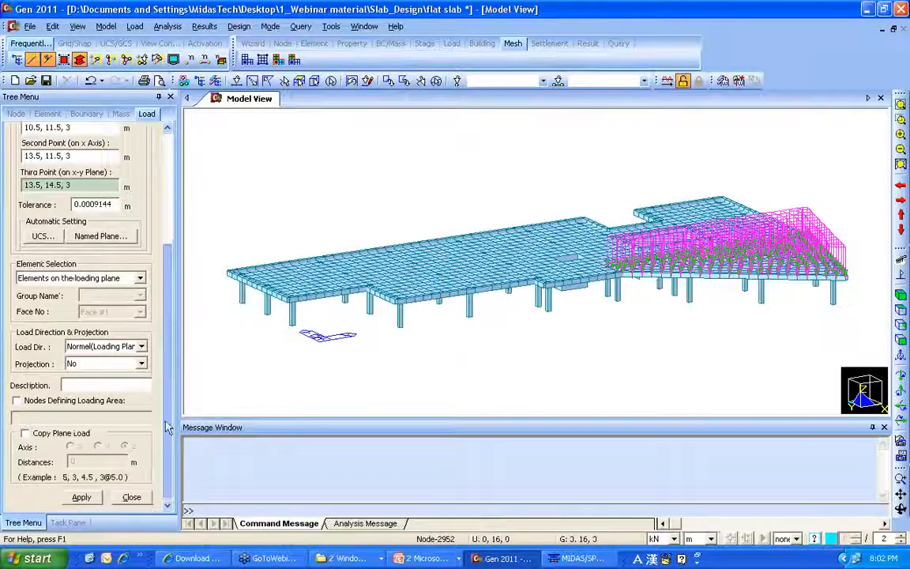
click(82, 497)
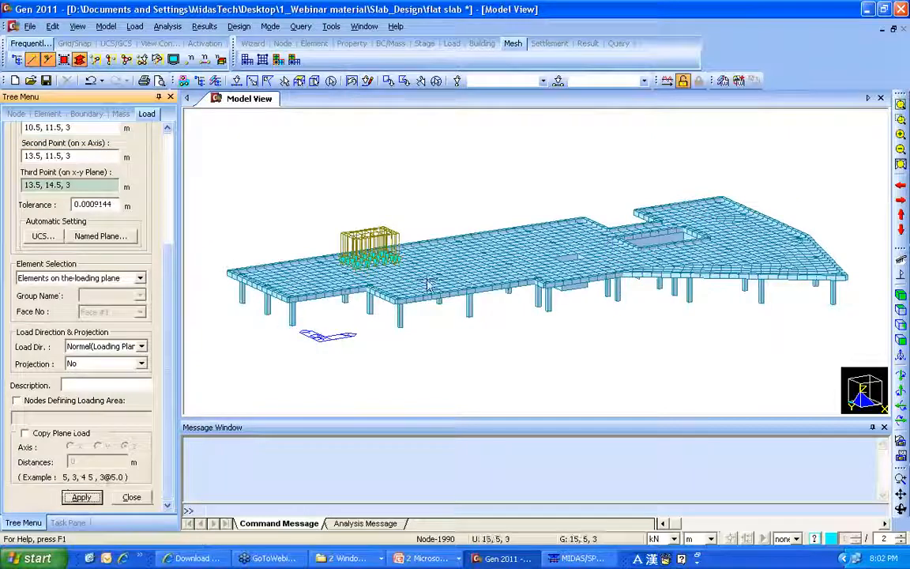
- Examine how the Office plane load is distributed over the plate mesh, close up and on the whole slab
ctrl+middle_drag(336, 228, 381, 293)
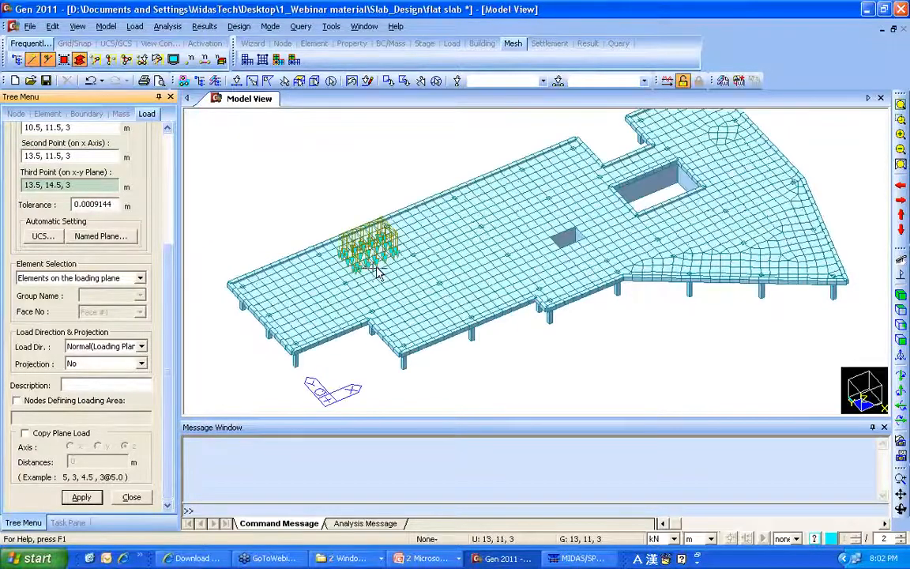
scroll(376, 270, up, 5)
scroll(366, 264, down, 1)
scroll(369, 262, up, 1)
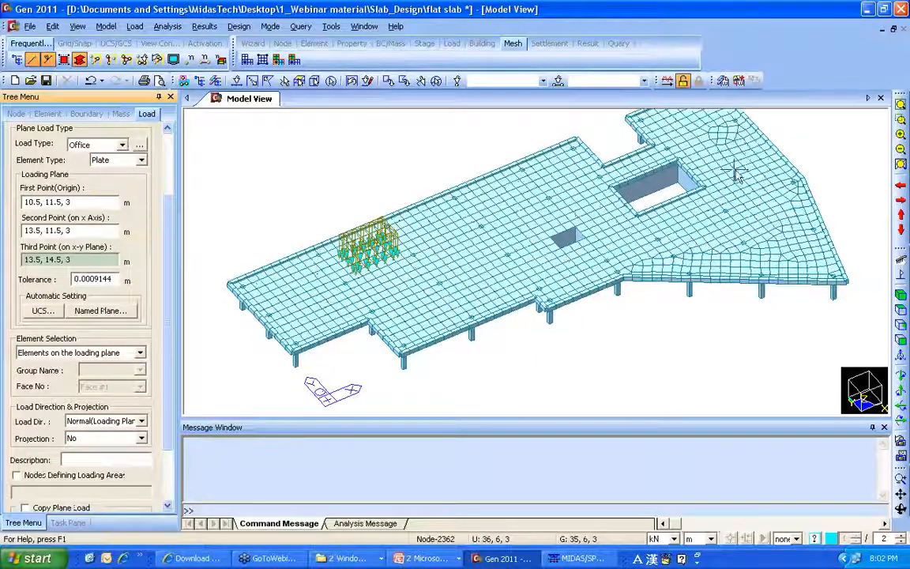
click(901, 119)
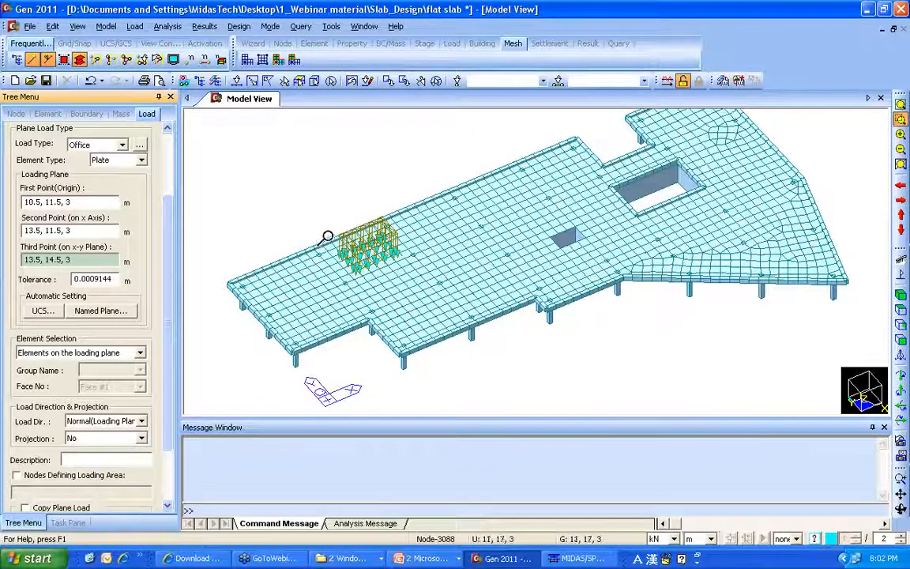
drag(380, 268, 421, 277)
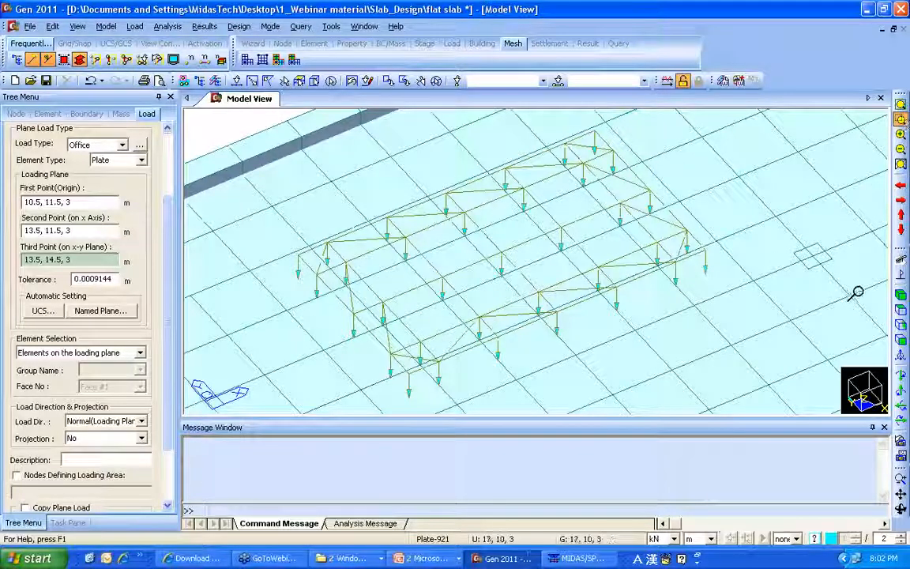
click(900, 104)
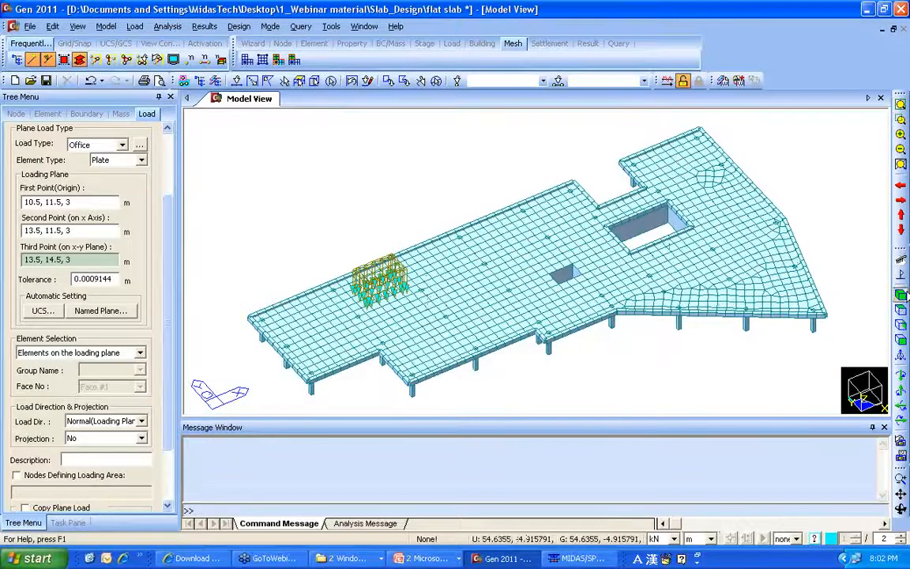
click(899, 294)
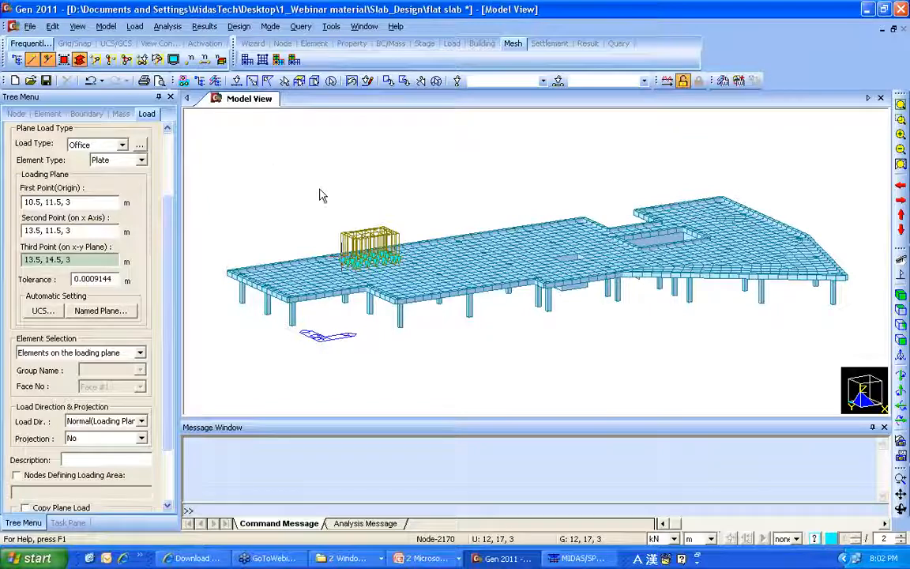
right_click(226, 152)
click(245, 128)
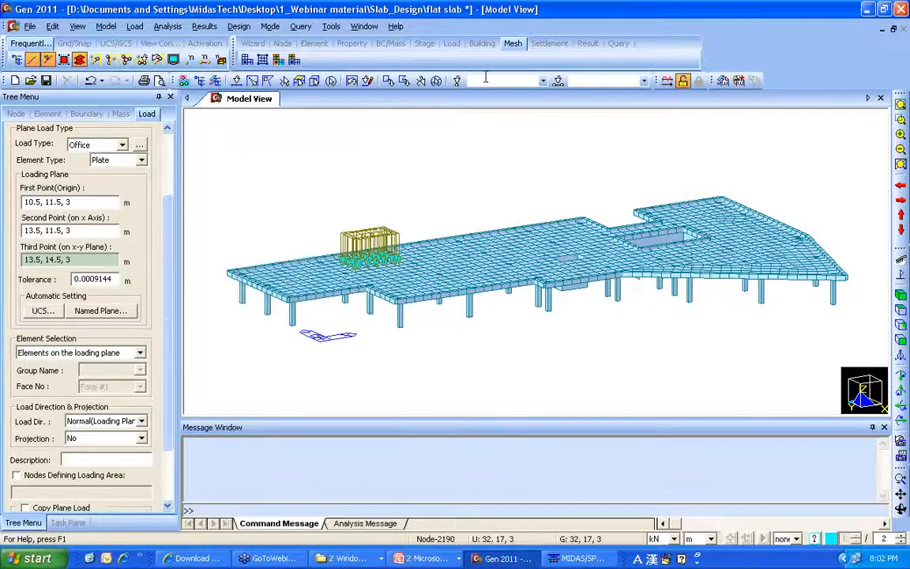
- Open the model (DL)flat slab.mgb from the Slab_Design folder, discarding the changes to flat slab.mgb
double_click(482, 16)
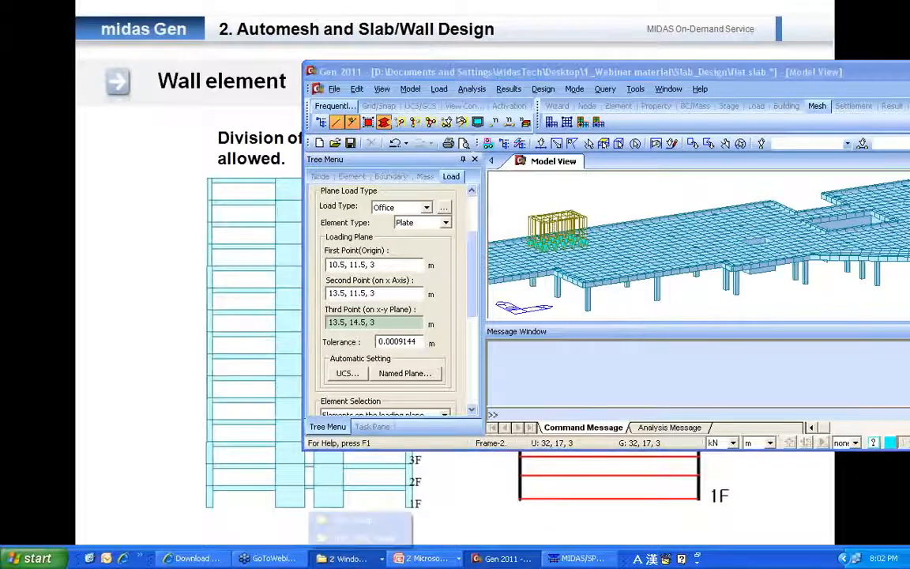
click(352, 519)
drag(212, 160, 660, 208)
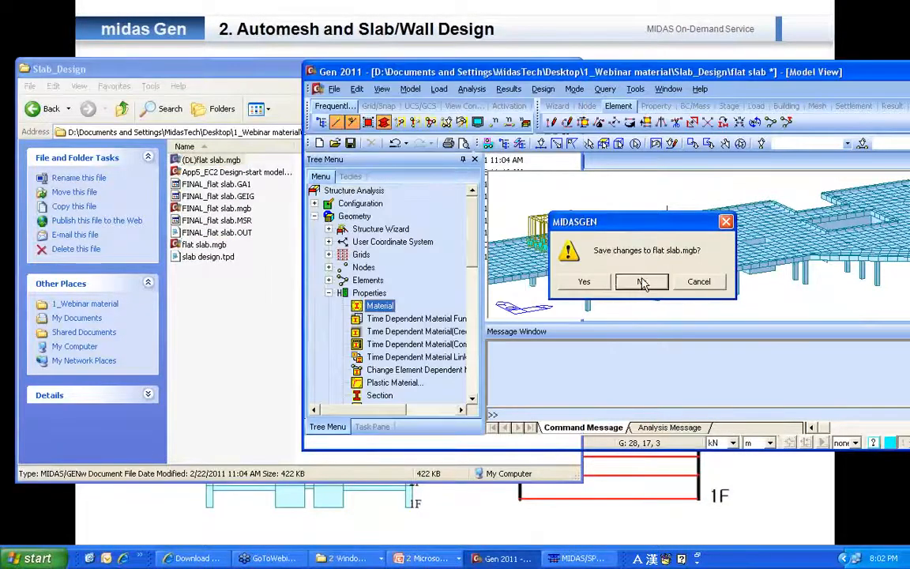
click(642, 282)
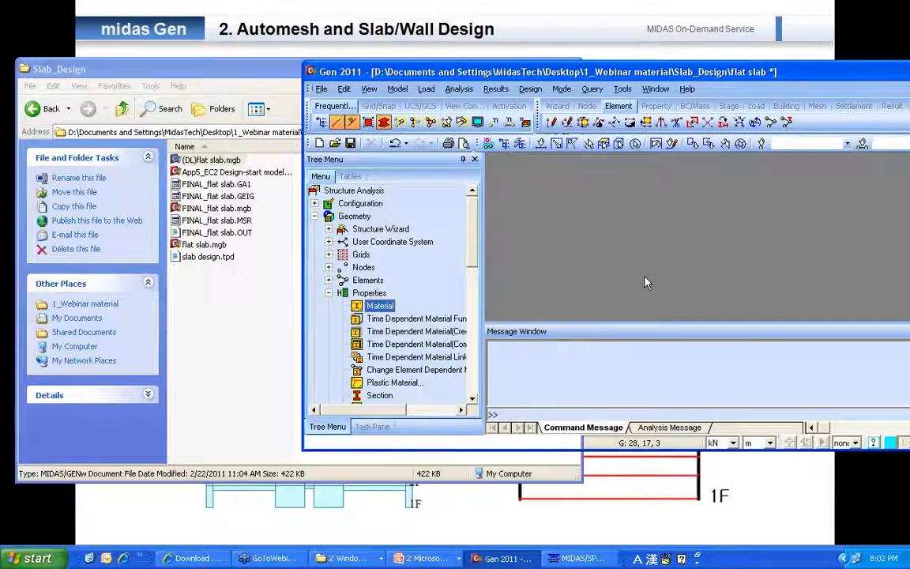
double_click(662, 73)
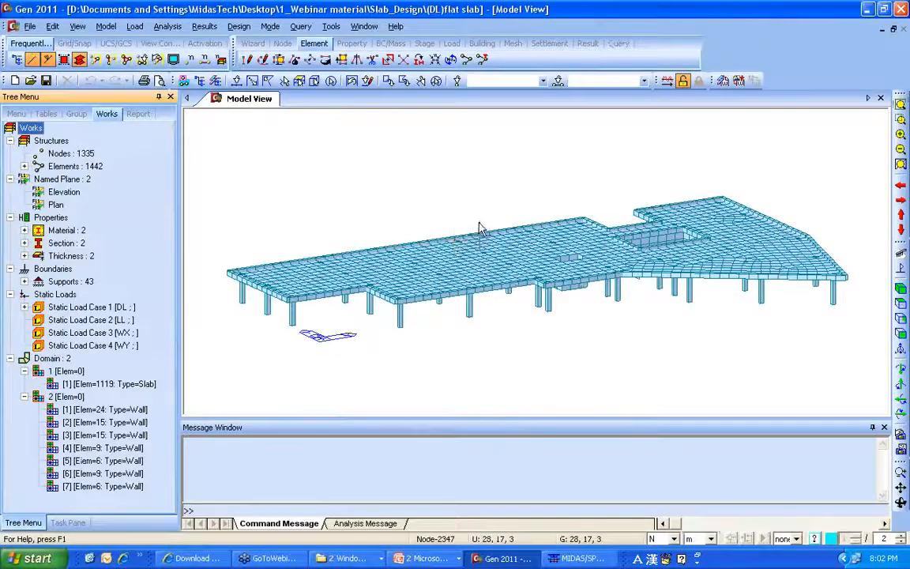
- Display the pressure loads of static load case DL on the model
ctrl+middle_drag(478, 224, 428, 219)
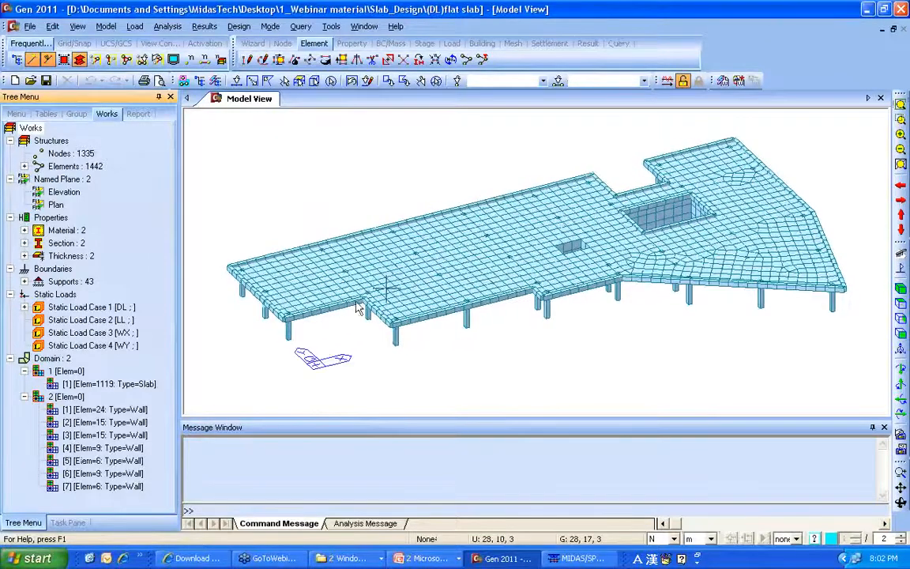
click(24, 307)
click(86, 334)
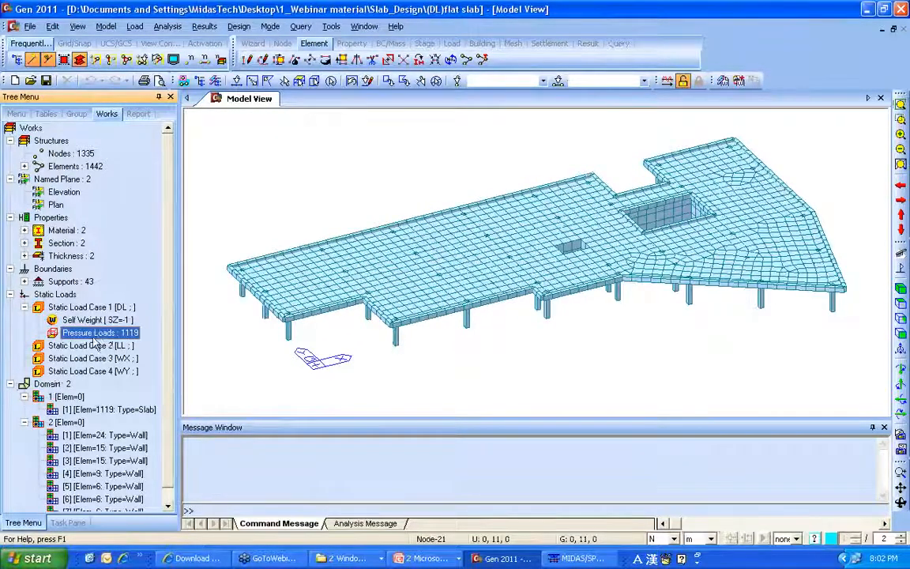
right_click(98, 338)
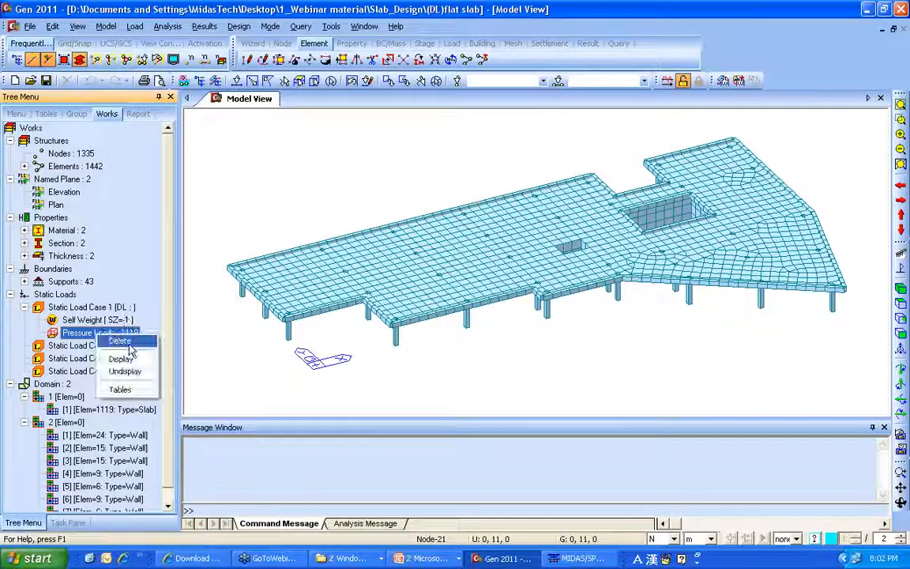
click(118, 326)
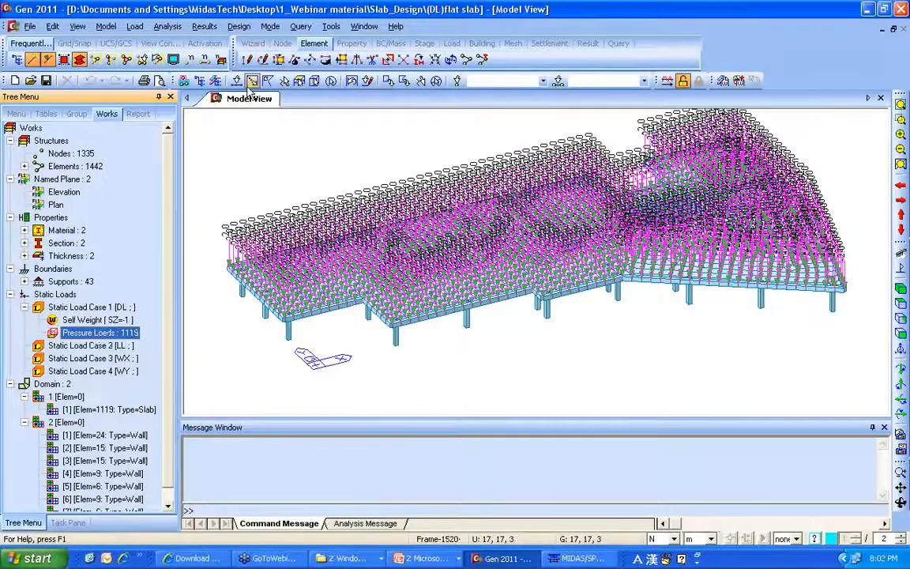
- Start assigning pressure loads to plate faces with LL as the load case
click(298, 82)
click(392, 123)
right_click(248, 145)
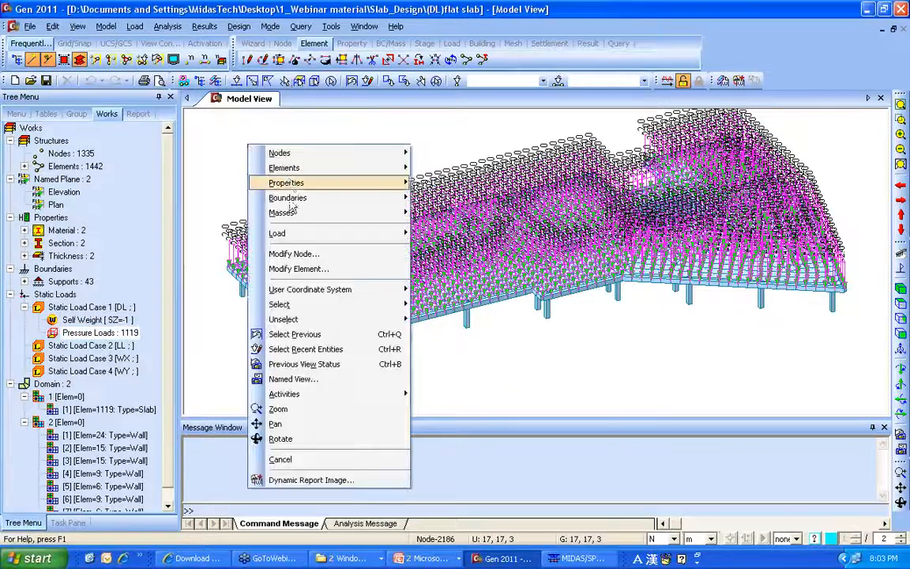
mouse_move(260, 227)
click(511, 198)
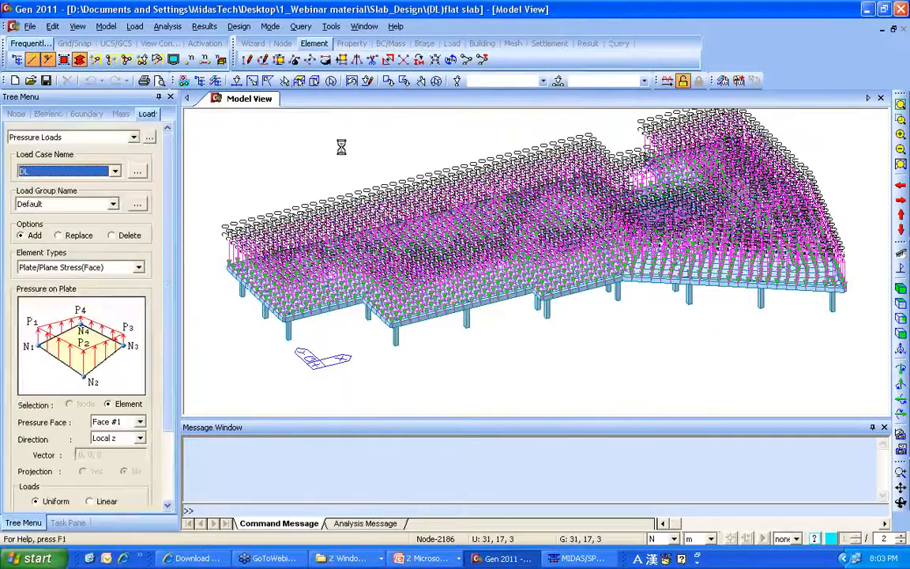
click(95, 171)
click(97, 193)
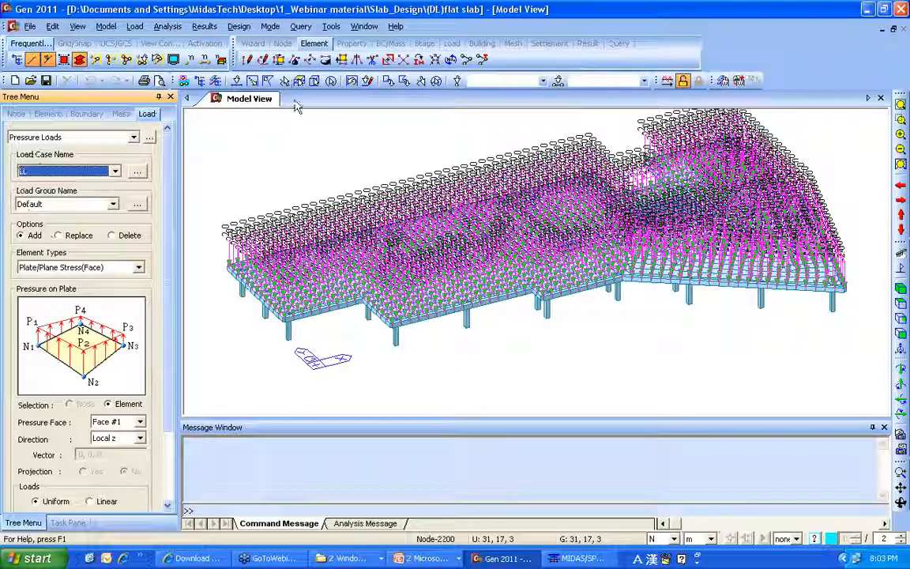
- Select all slab elements on the XY plane at Z position 3 m
click(299, 81)
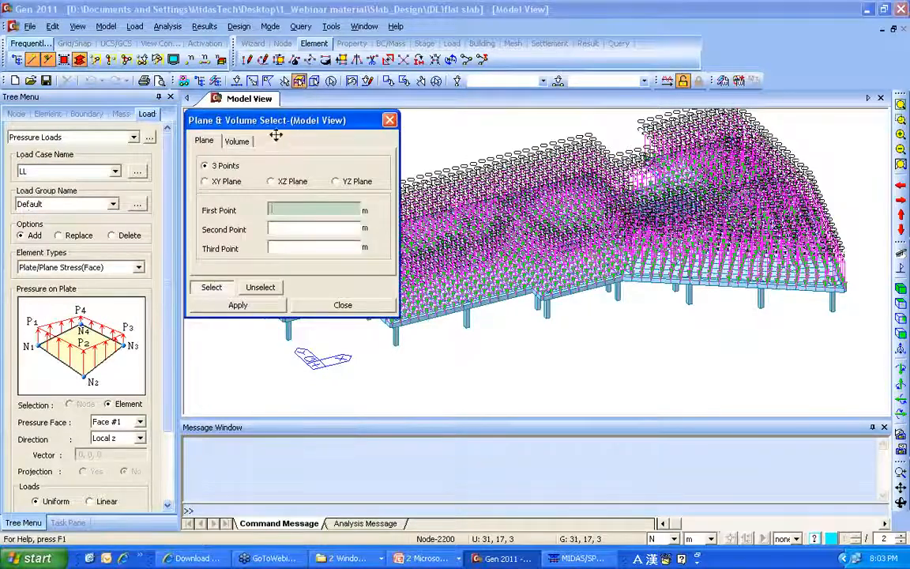
click(207, 181)
click(211, 286)
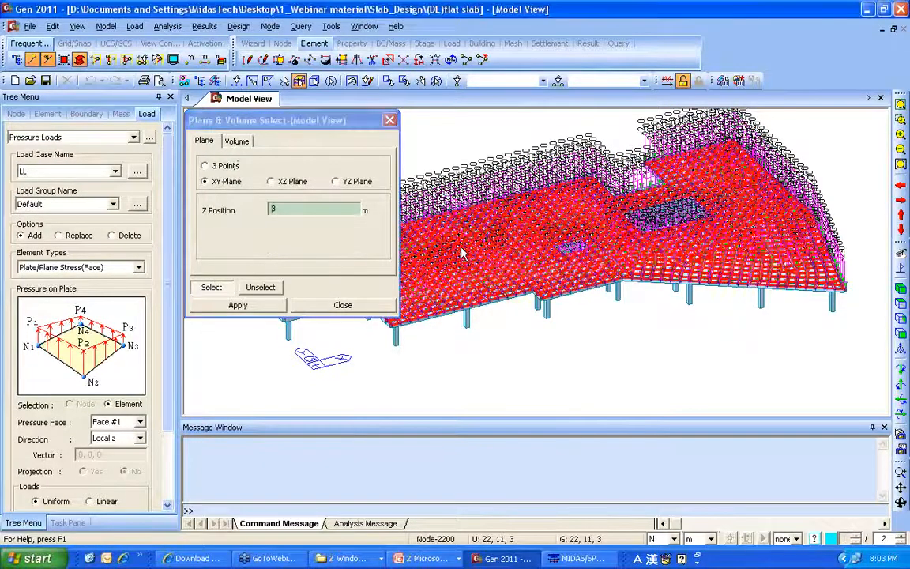
click(315, 307)
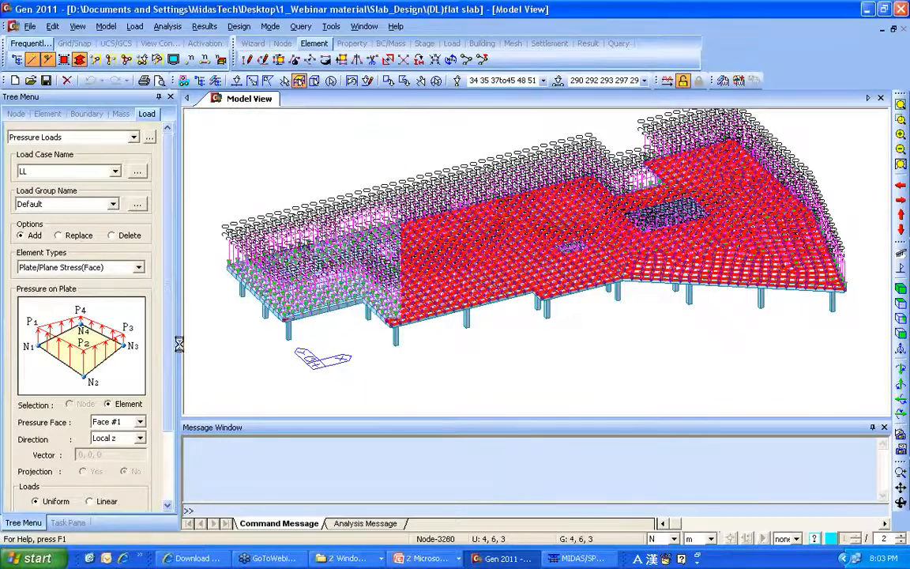
- Switch the force unit to kN and apply a uniform LL pressure P1 of -3.5 kN/m² in local z to the selected slab elements
scroll(158, 431, down, 3)
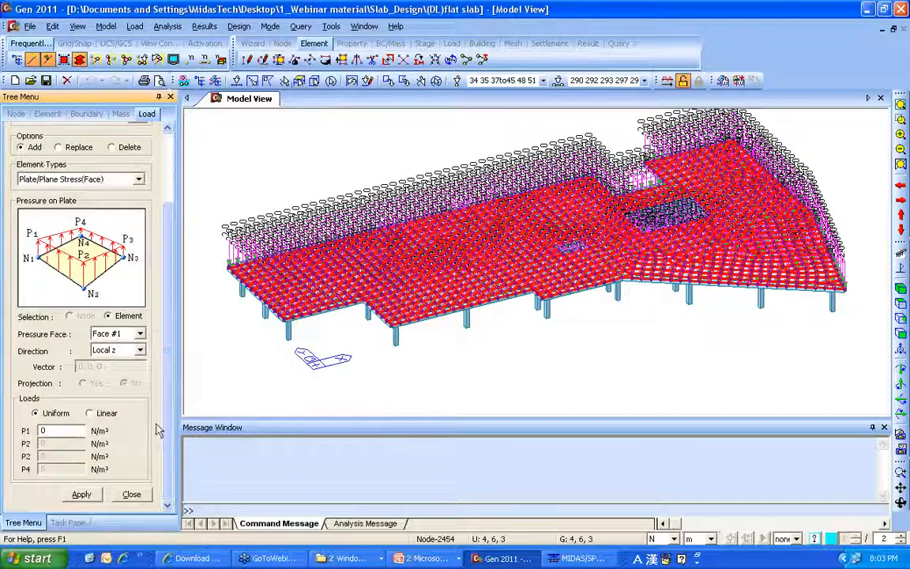
double_click(65, 430)
text(-)
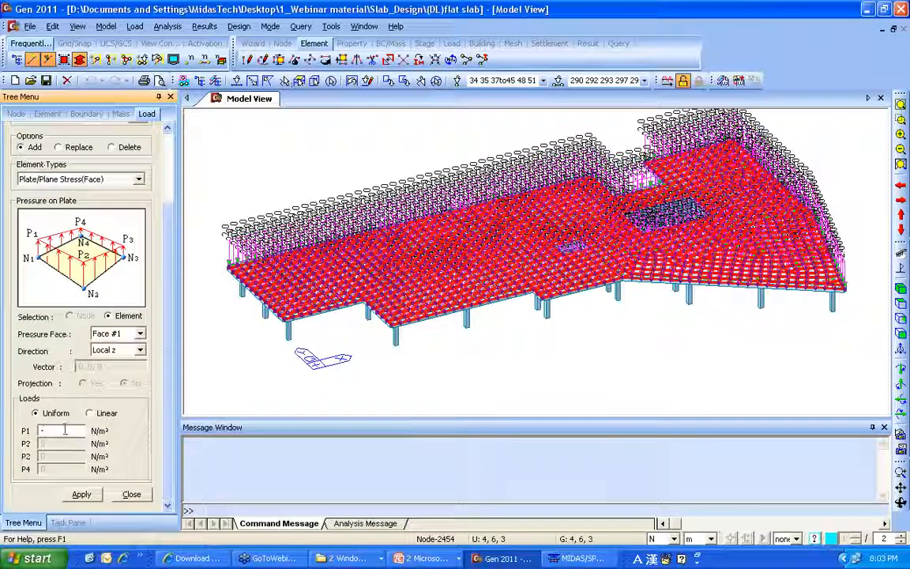
text(3.5)
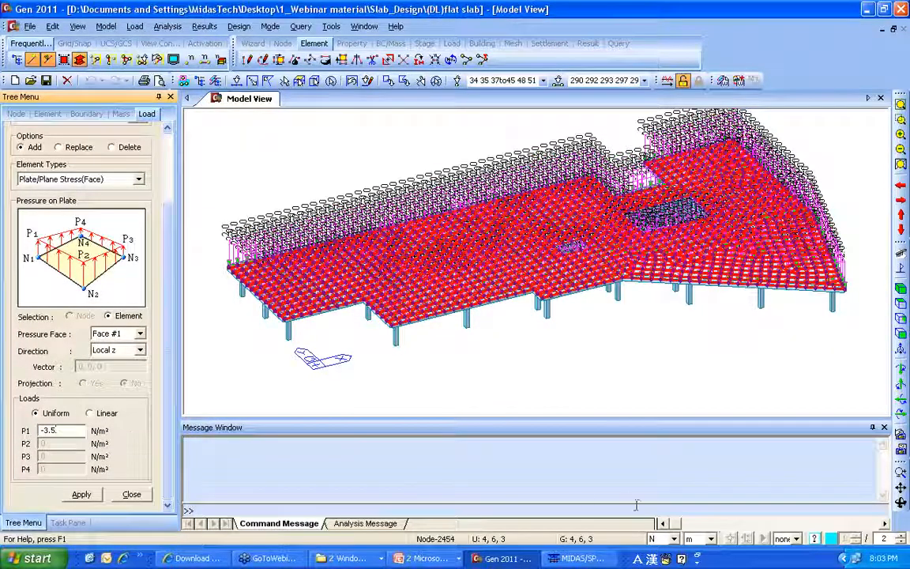
click(667, 539)
click(661, 509)
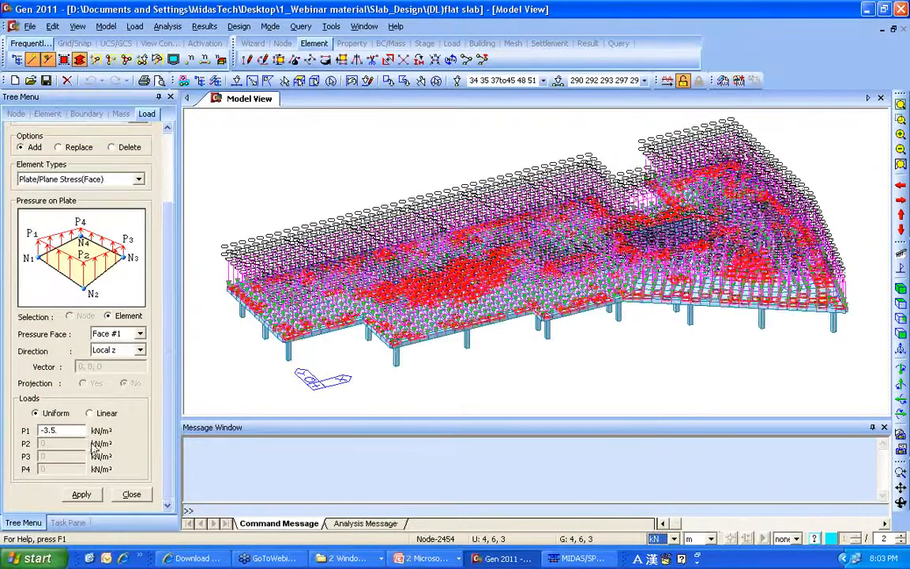
drag(72, 430, 31, 431)
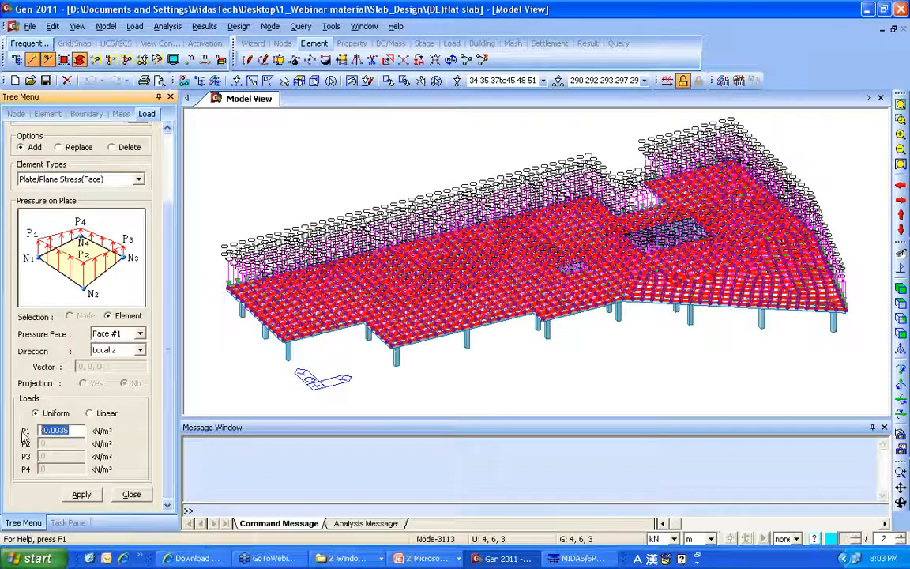
text(-3.)
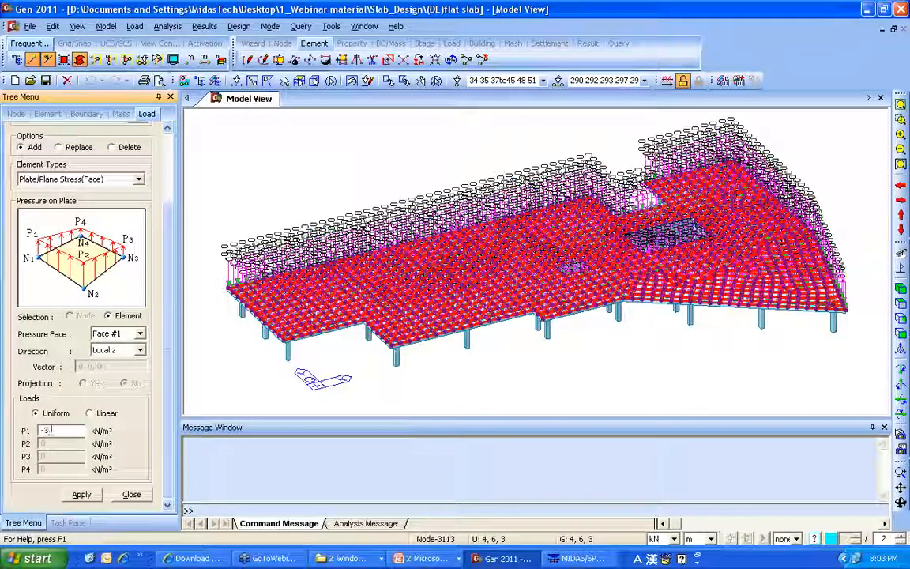
text(5)
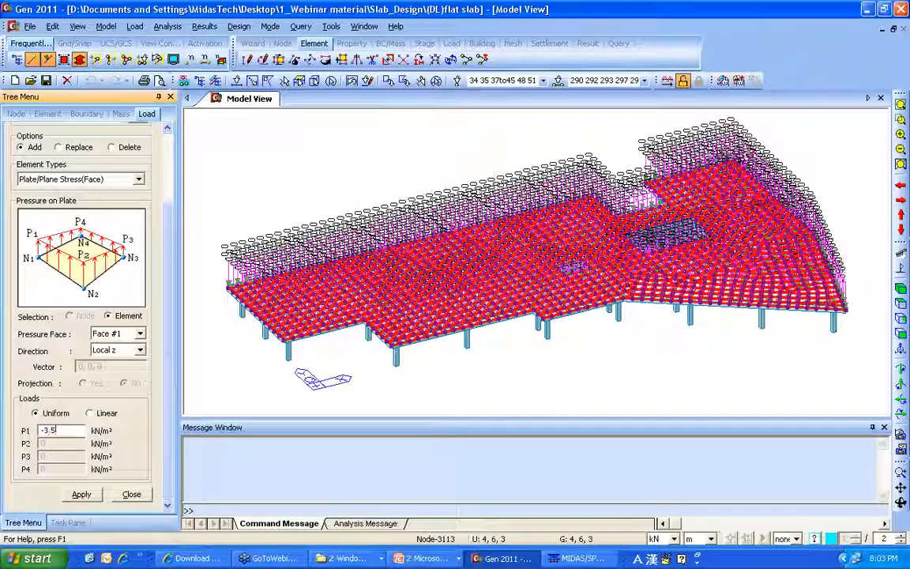
click(78, 493)
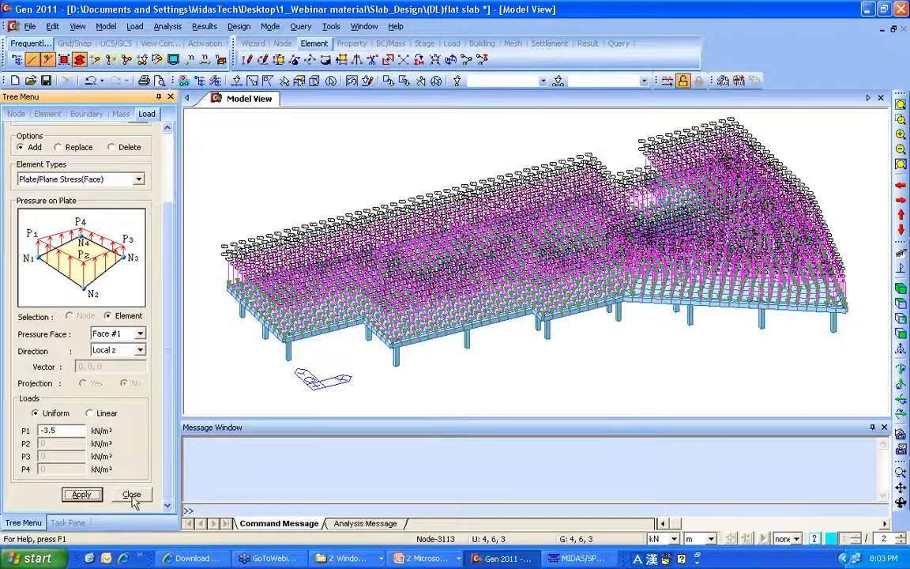
click(132, 495)
- Display the Type 1 supports on the model to check them, and hide them again
scroll(168, 406, down, 2)
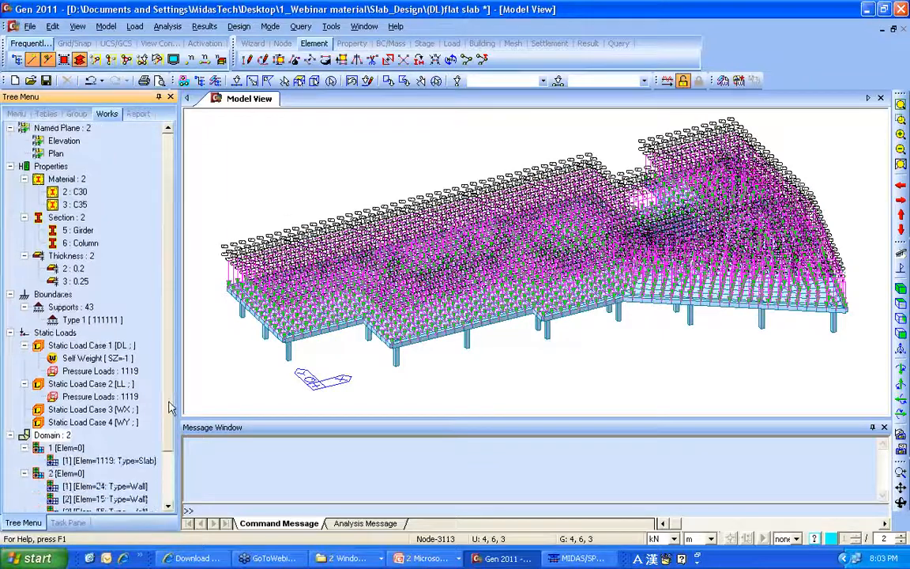
scroll(168, 407, down, 2)
click(67, 345)
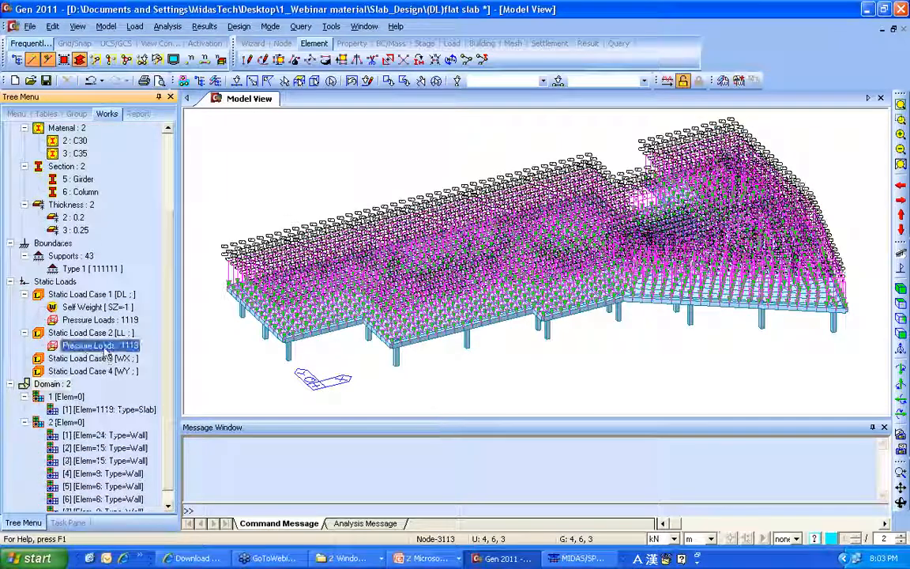
click(99, 321)
click(106, 308)
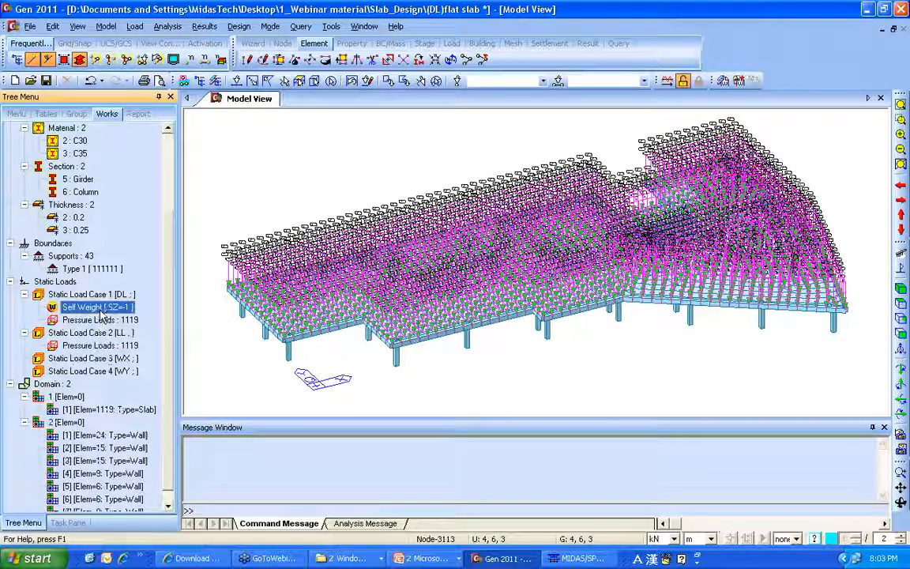
right_click(94, 269)
key(Escape)
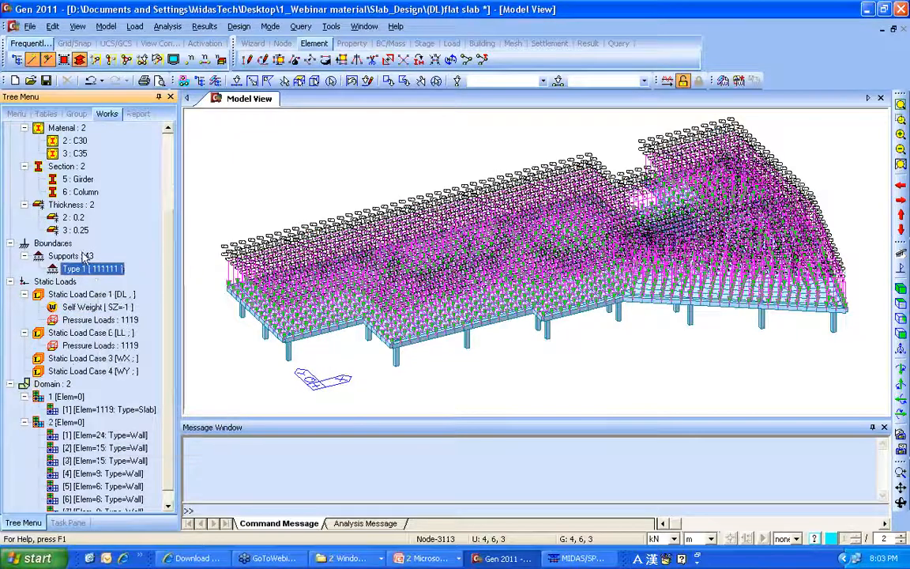
right_click(93, 273)
click(116, 424)
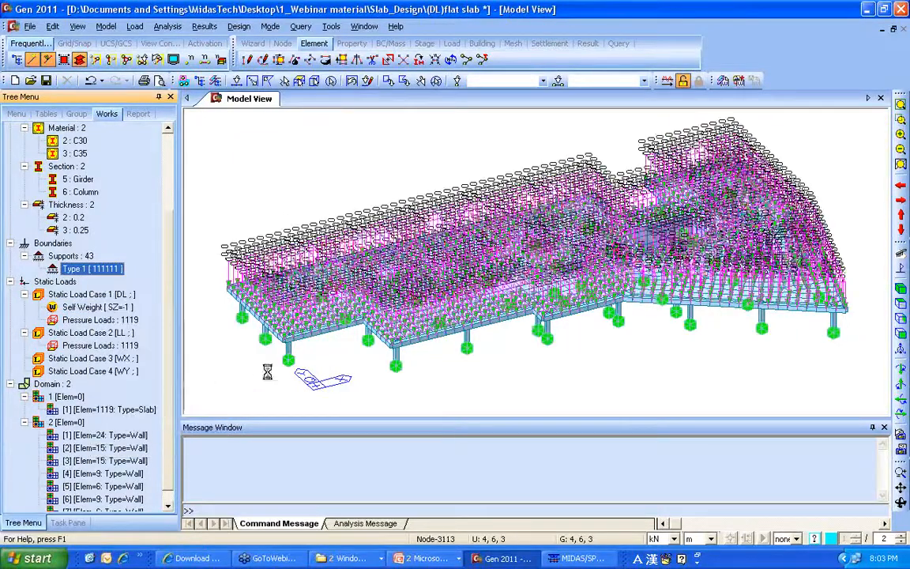
right_click(87, 271)
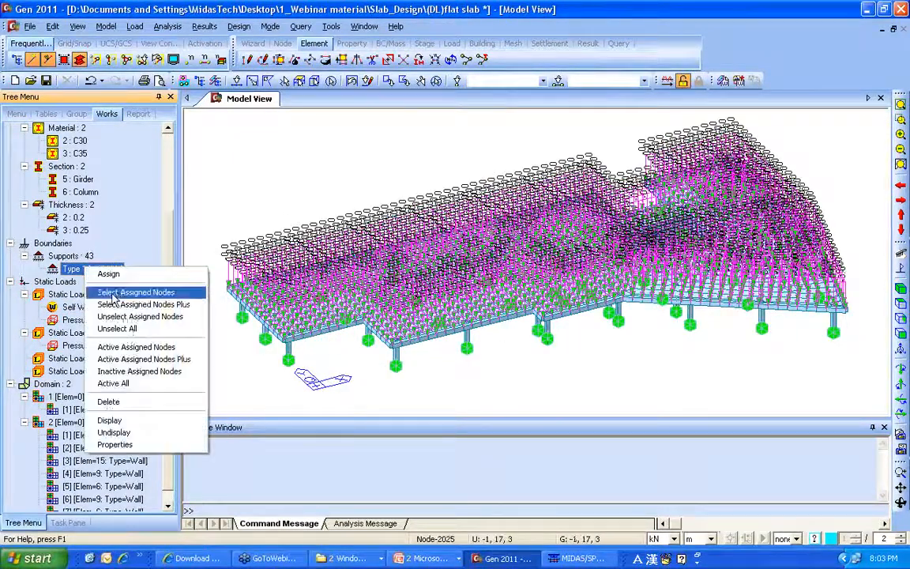
click(118, 431)
scroll(171, 407, up, 3)
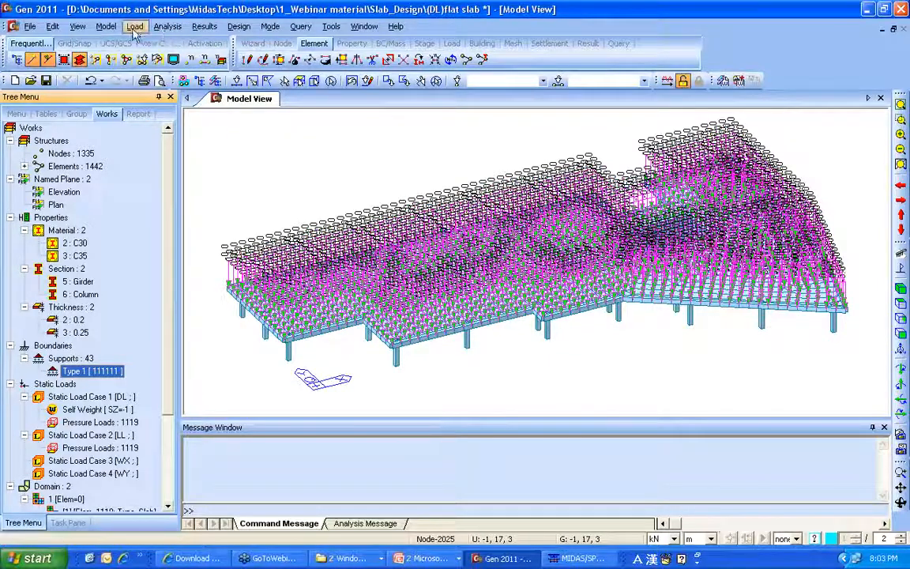
- Define a building generation entry with 4 copies at a global Z distance of 3 m
click(106, 26)
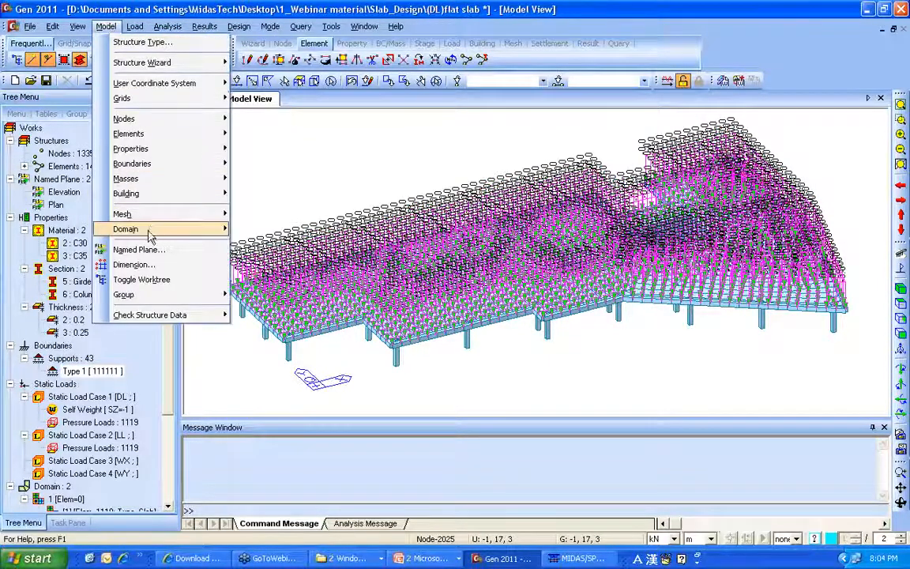
mouse_move(161, 199)
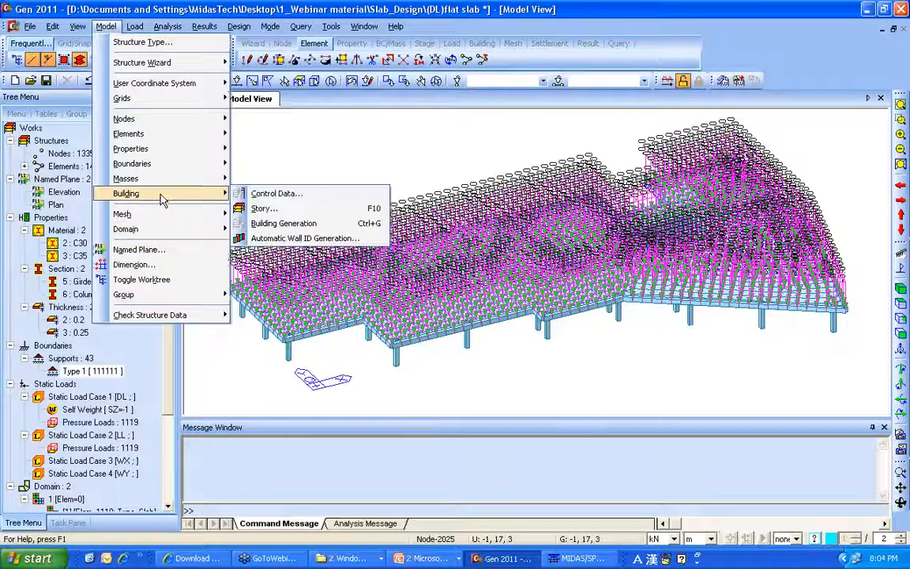
click(283, 224)
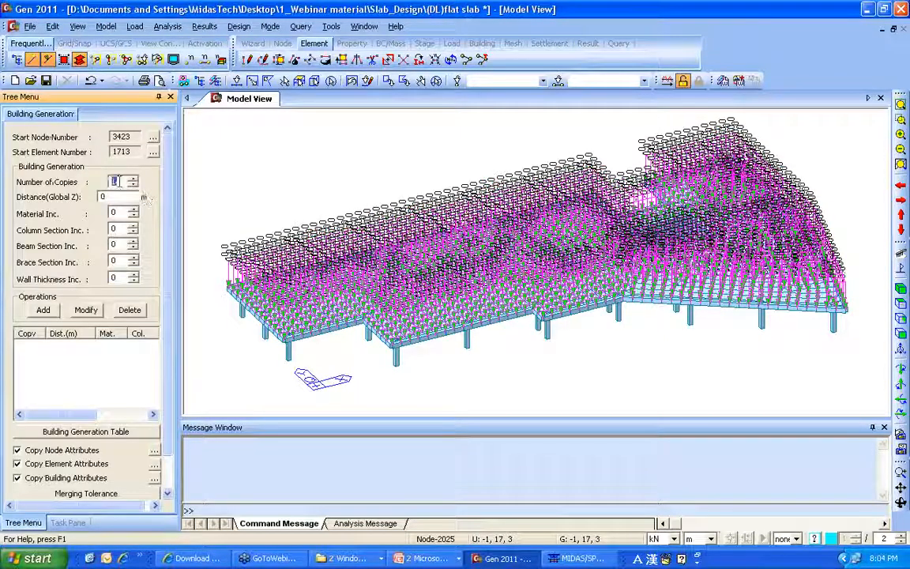
text(4)
key(Tab)
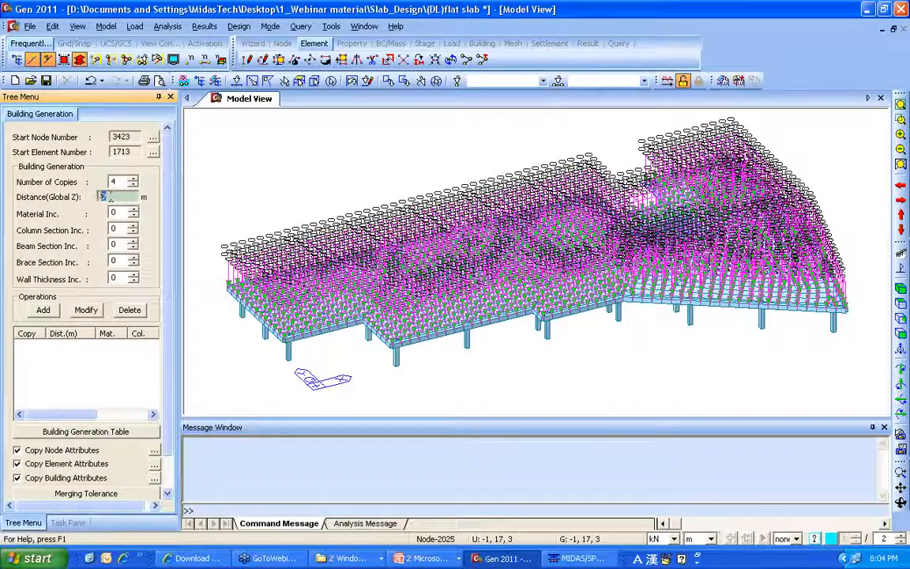
text(3)
scroll(166, 206, down, 1)
scroll(166, 206, down, 2)
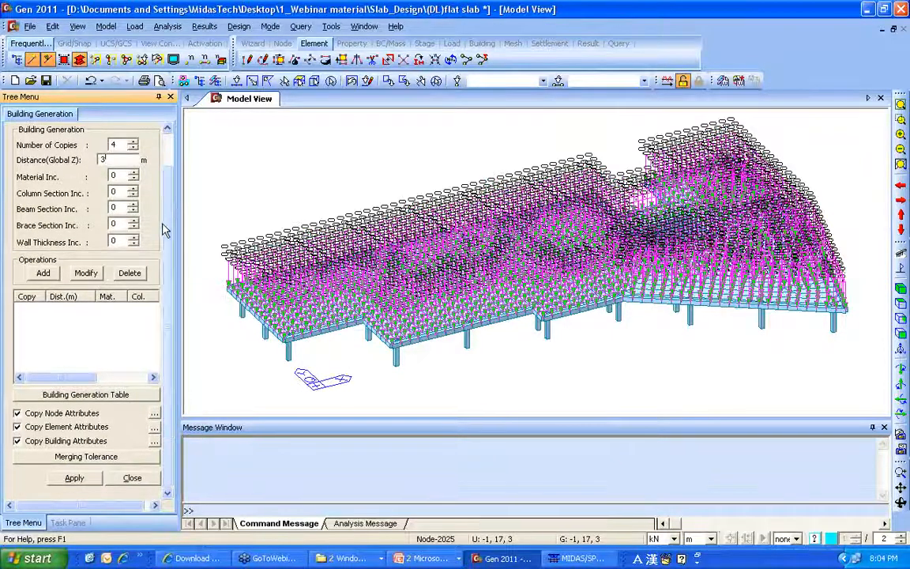
click(44, 275)
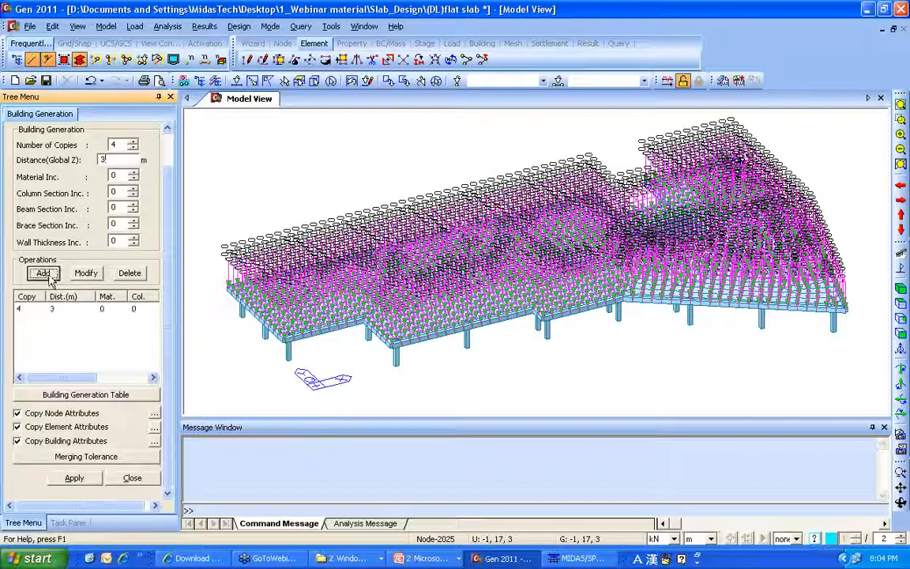
- Exclude node attributes from copying, select the entire model, and generate the additional floors
click(44, 413)
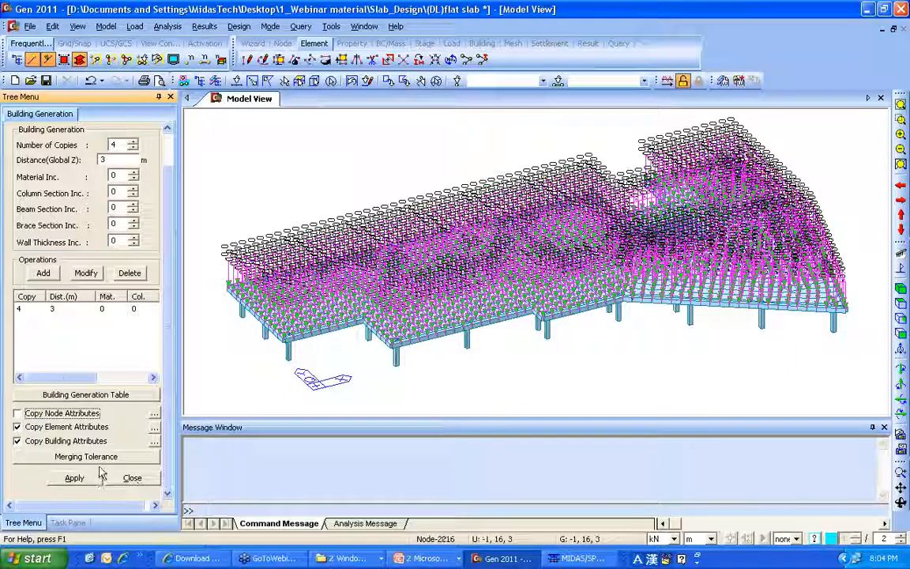
click(331, 81)
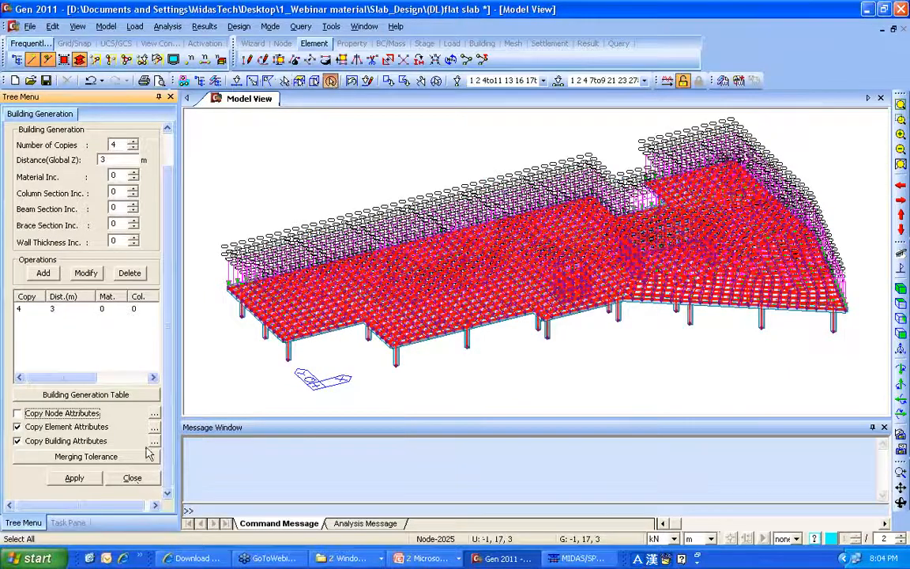
click(74, 478)
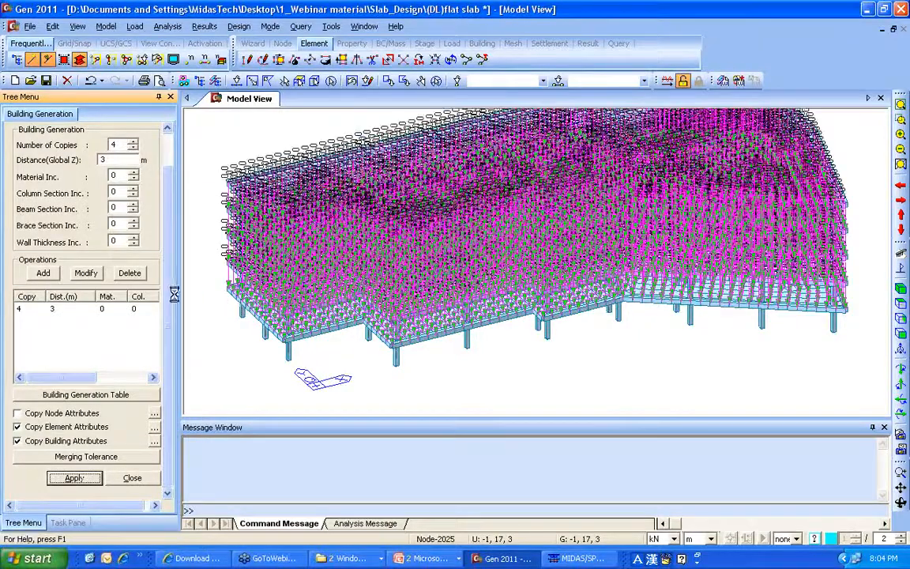
click(138, 478)
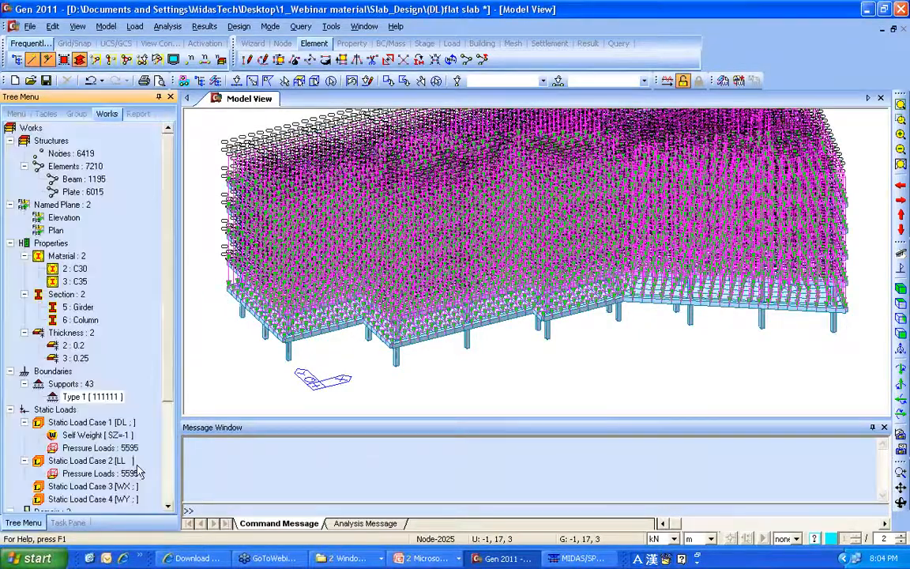
- Hide the pressure loads of static load case LL to inspect the generated multi-storey building
scroll(169, 387, down, 2)
right_click(106, 396)
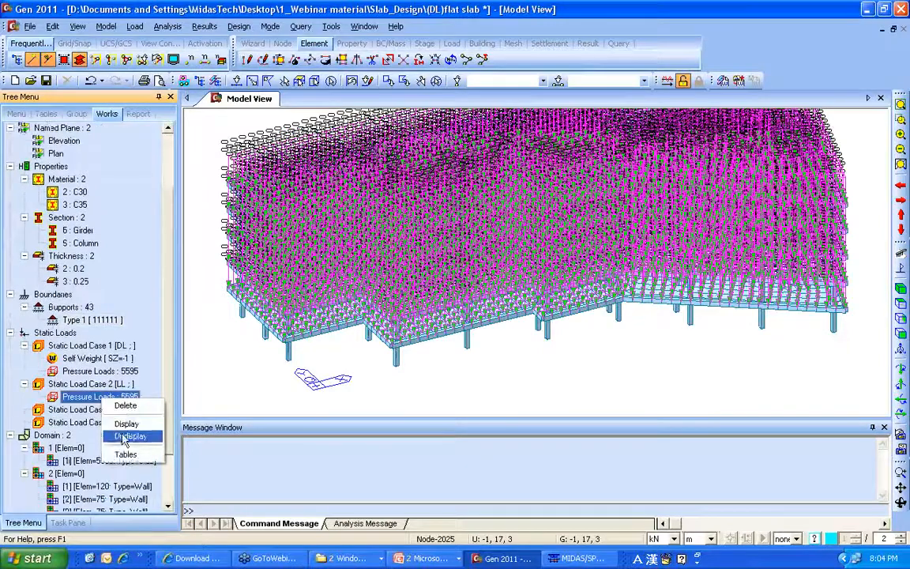
click(120, 436)
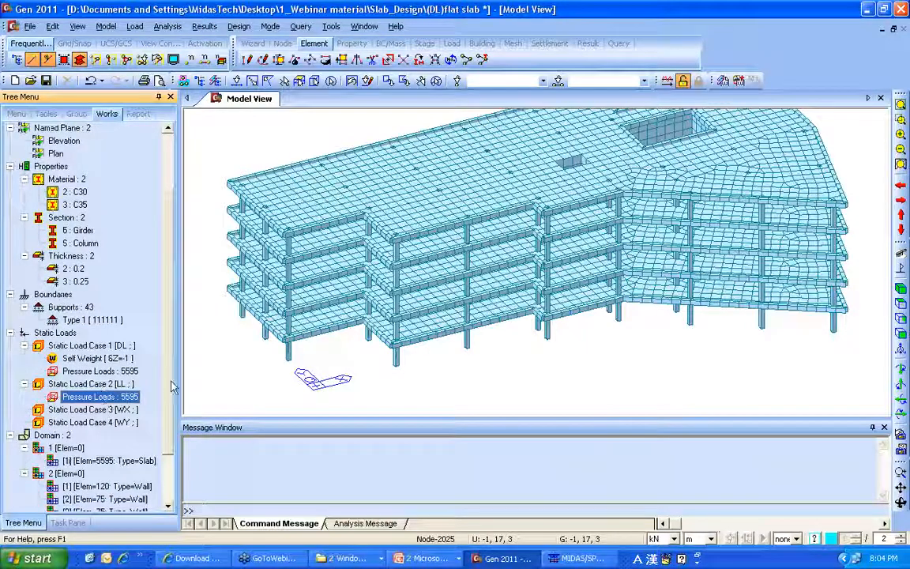
scroll(172, 384, up, 2)
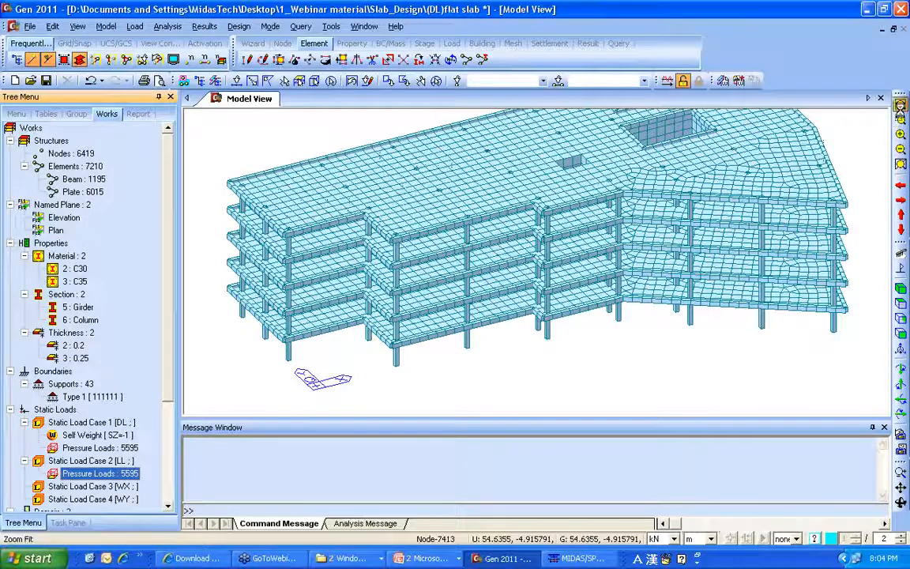
click(899, 106)
ctrl+middle_drag(587, 229, 720, 239)
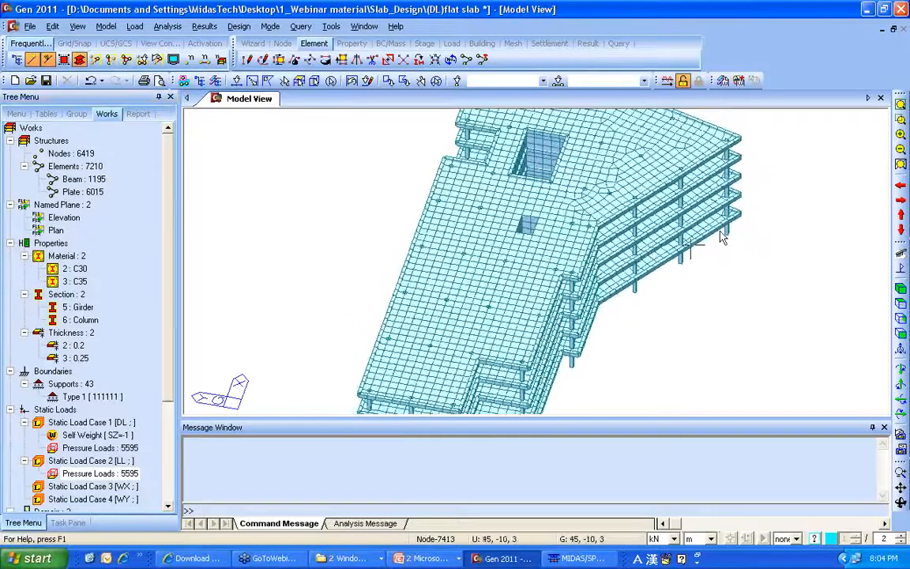
click(900, 103)
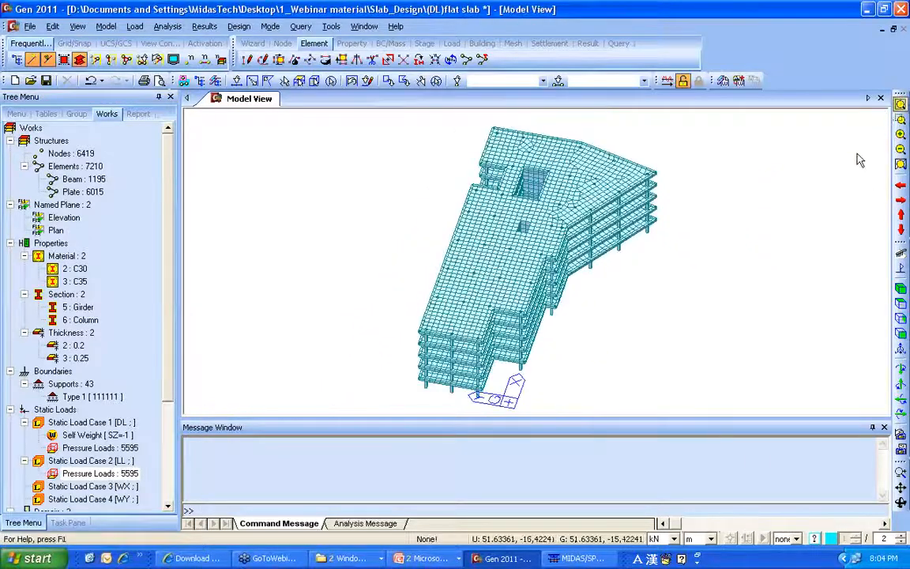
click(901, 271)
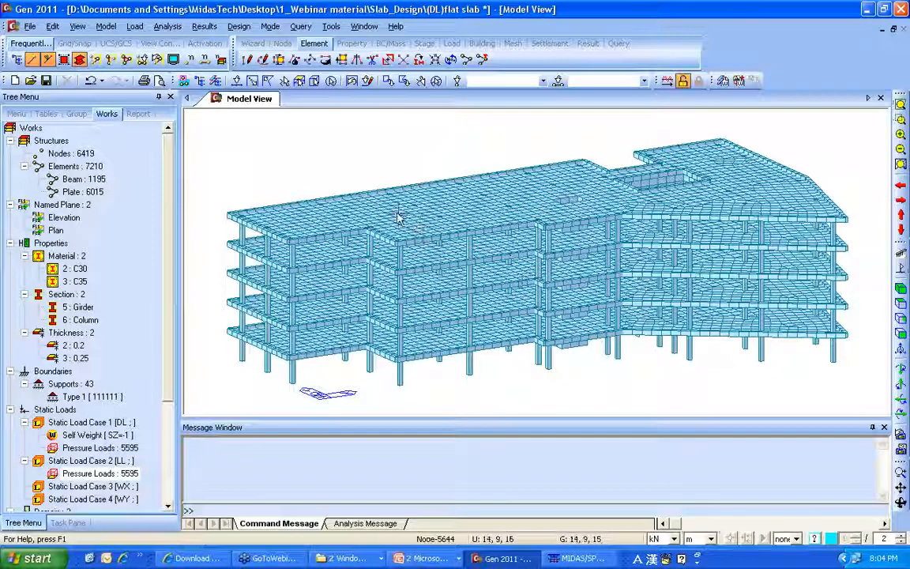
- Auto-generate story data for levels 1F to Roof at 3 m spacing, including accidental eccentricity of 5% of plan dimension
click(78, 27)
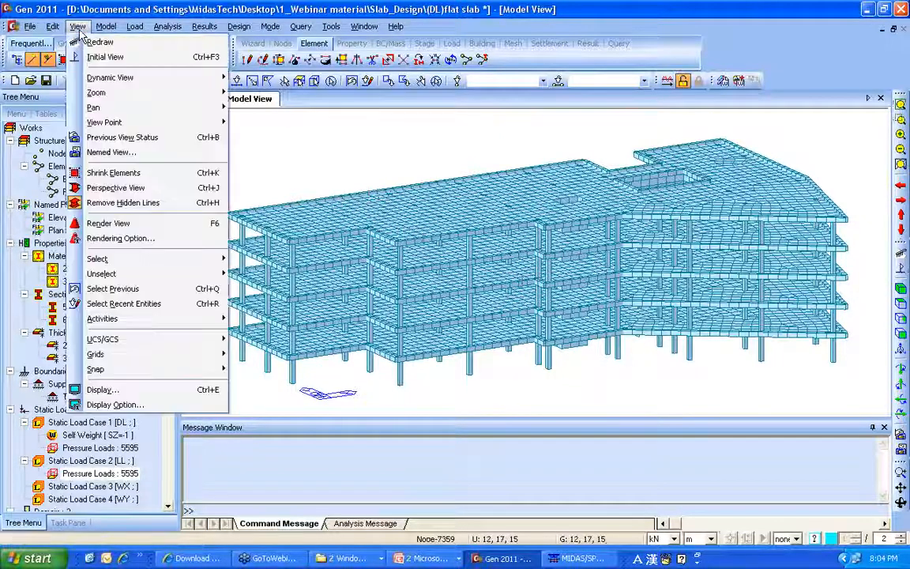
mouse_move(106, 26)
mouse_move(151, 150)
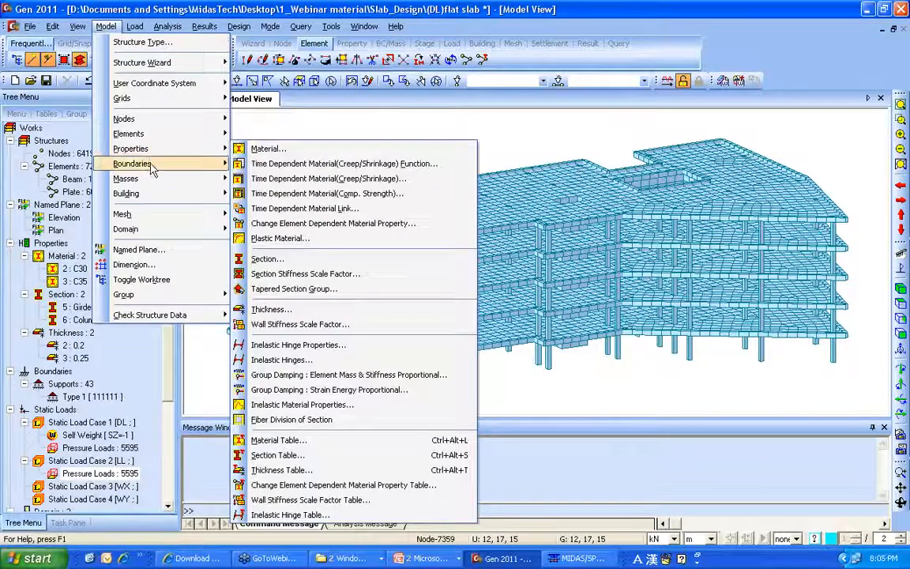
mouse_move(139, 192)
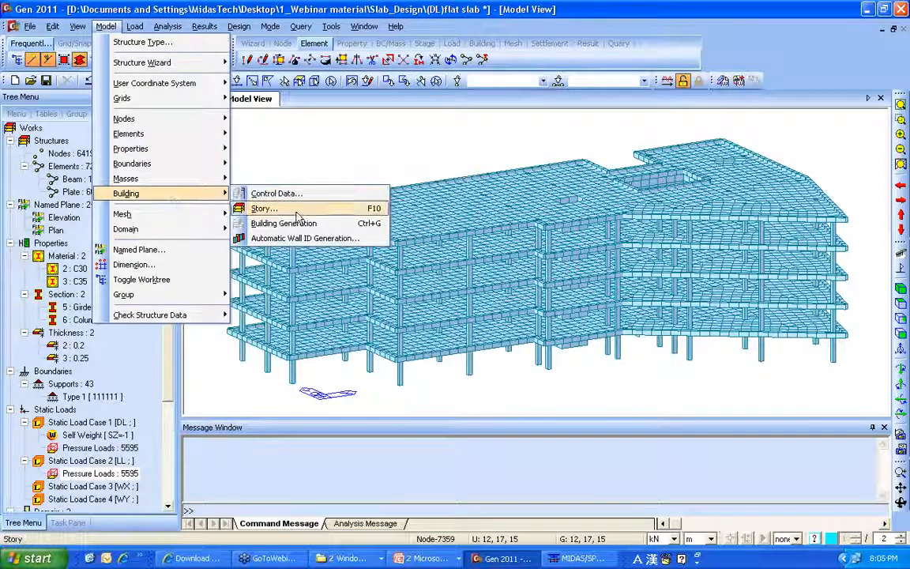
click(296, 211)
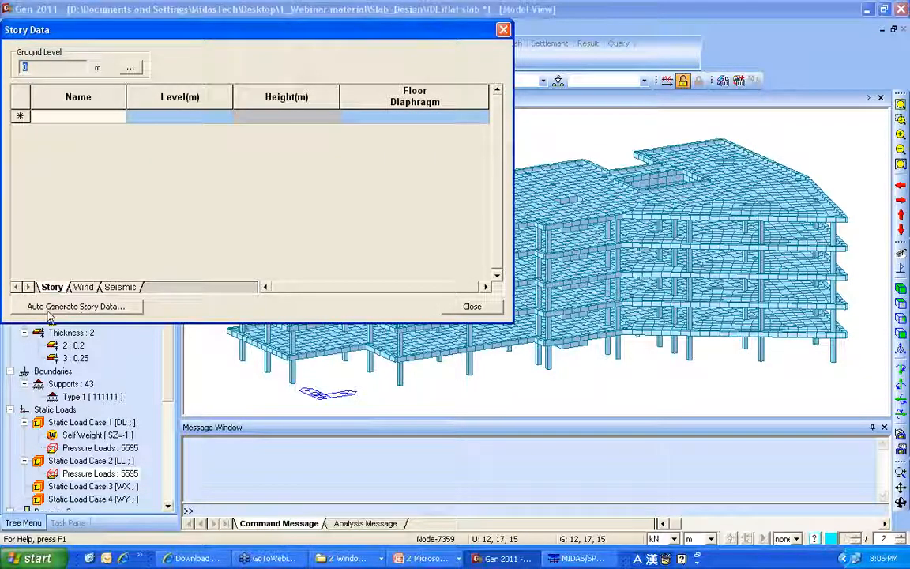
click(78, 308)
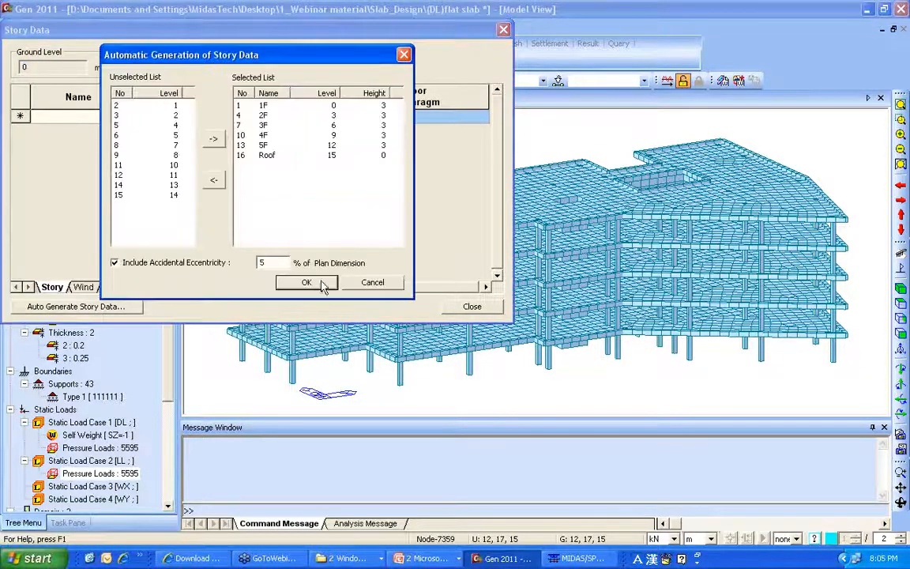
click(307, 283)
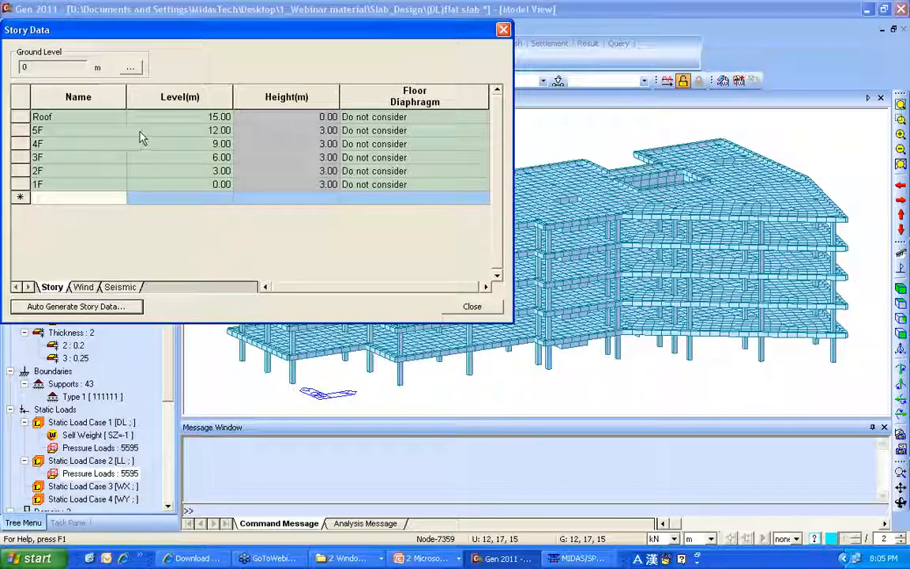
- Try the Consider option for the Roof story's floor diaphragm, restore it to Do not consider, and close the story data
click(438, 119)
click(481, 116)
click(457, 130)
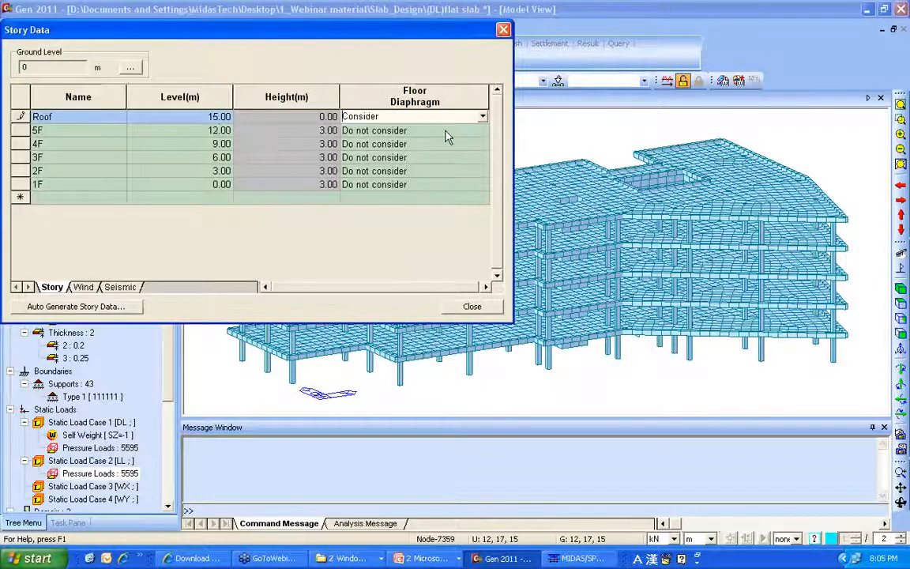
click(436, 116)
click(455, 142)
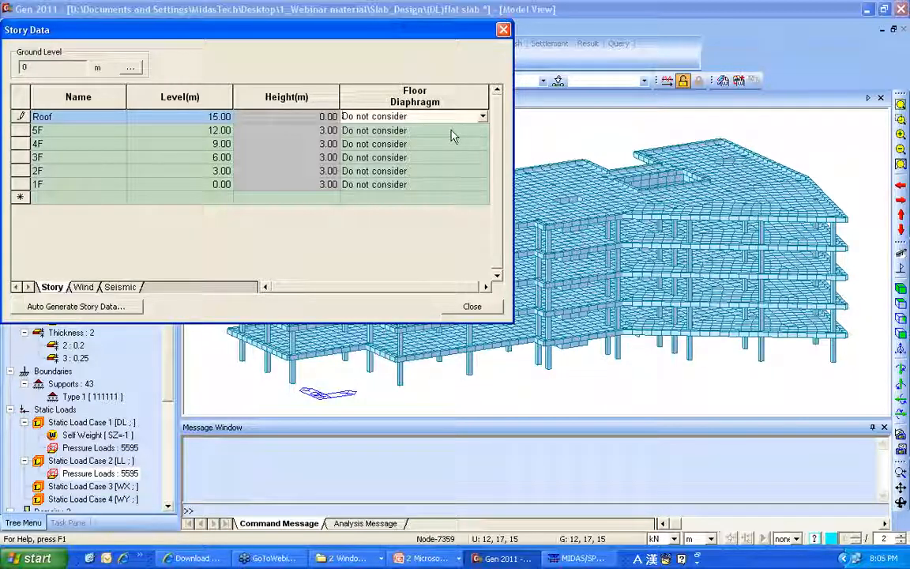
click(499, 32)
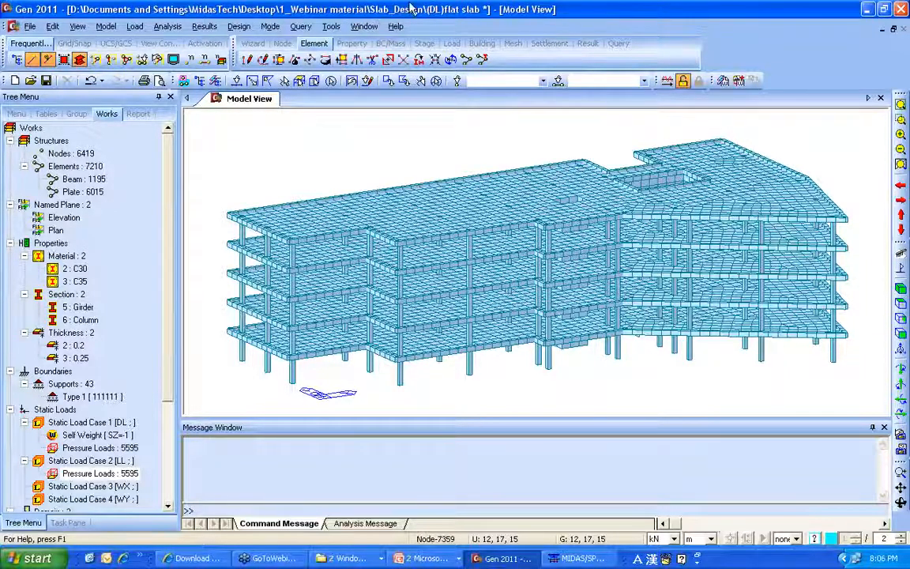
- Open the App5_EC2 Design-start model file from the Slab_Design folder, dismissing the file error
double_click(505, 8)
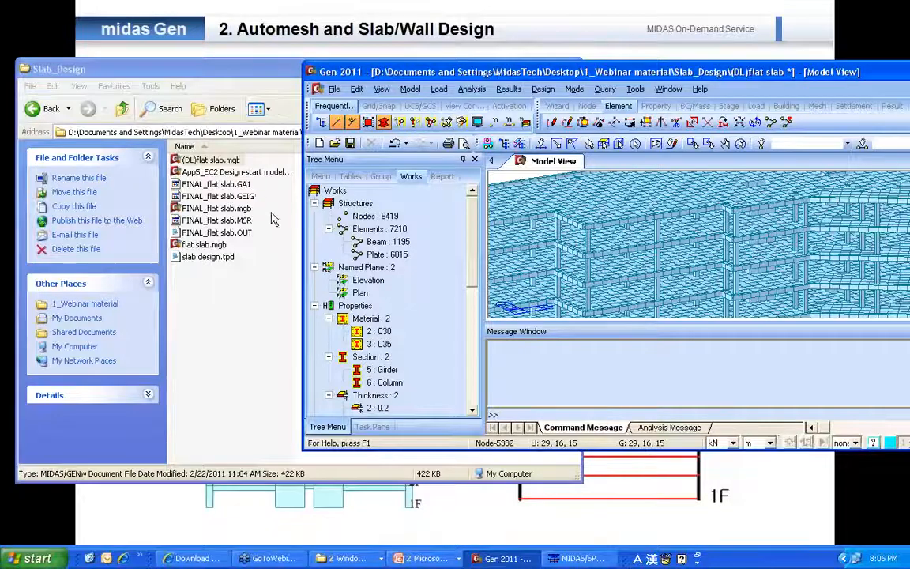
click(247, 197)
click(237, 171)
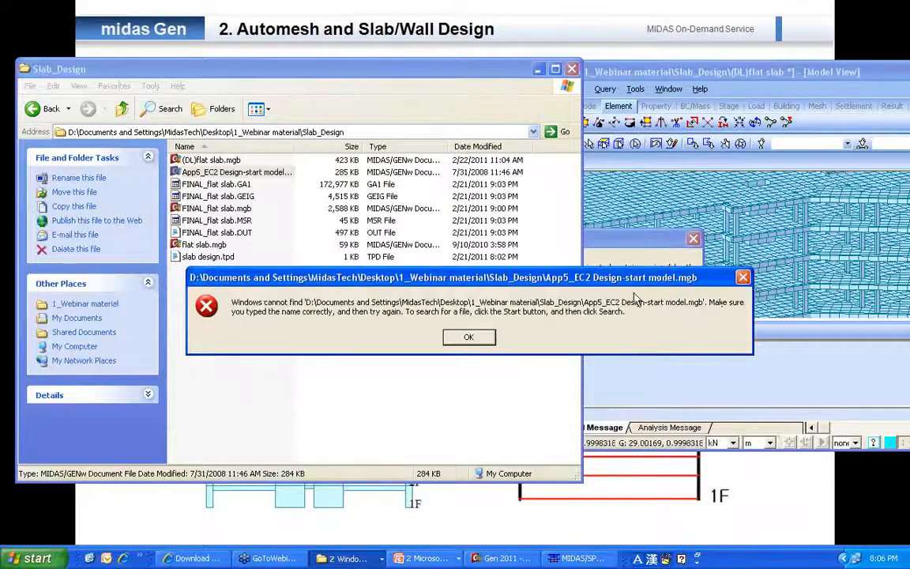
click(470, 337)
click(461, 300)
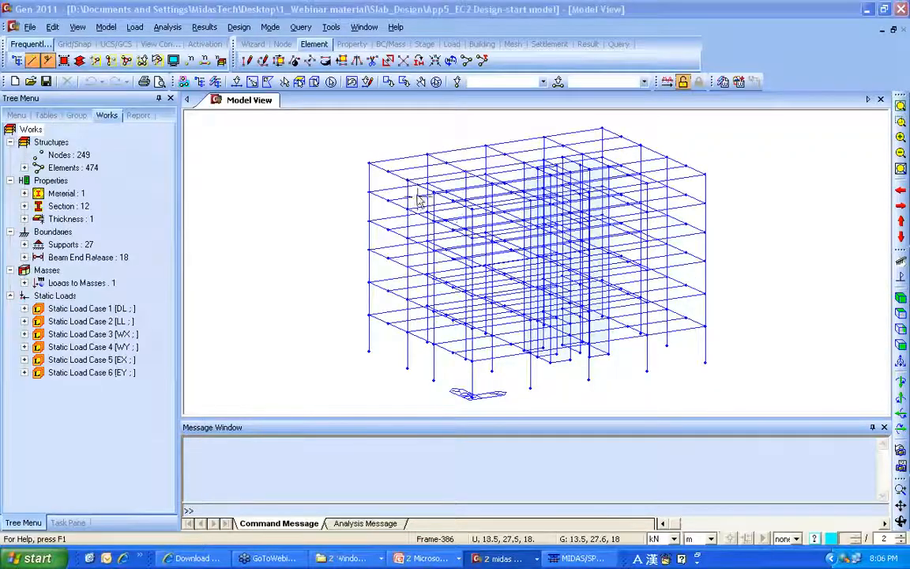
- Hide the node symbols and display the story diaphragms on the frame model
click(173, 60)
click(355, 196)
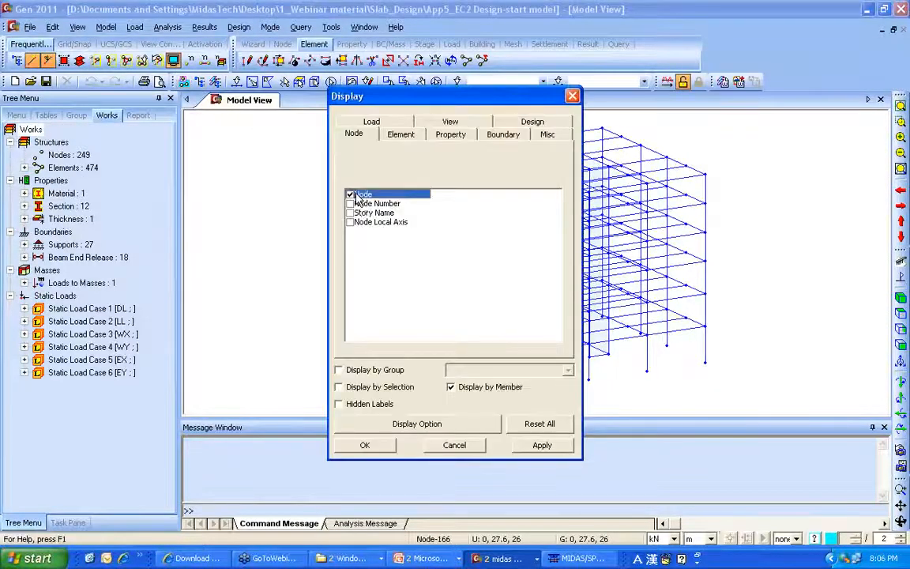
click(352, 195)
click(398, 136)
click(503, 135)
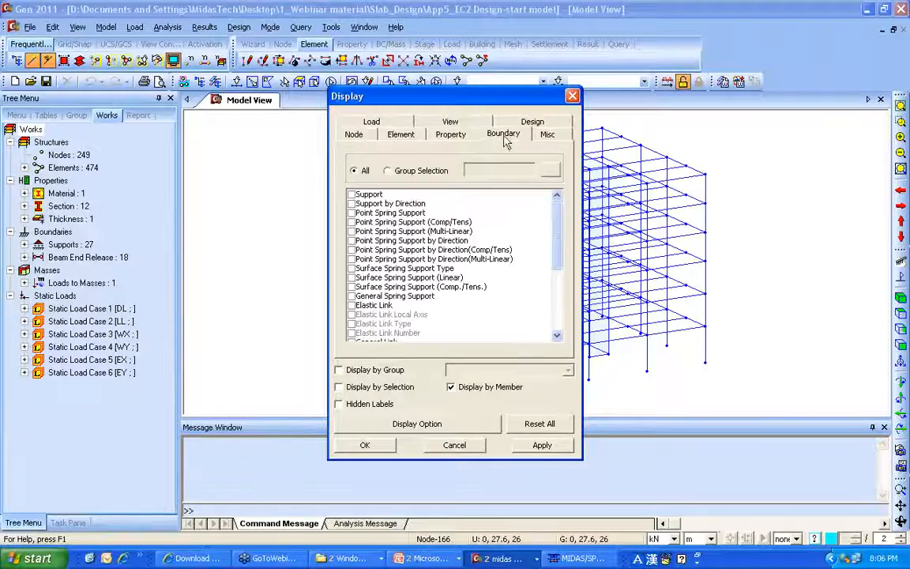
drag(558, 244, 530, 329)
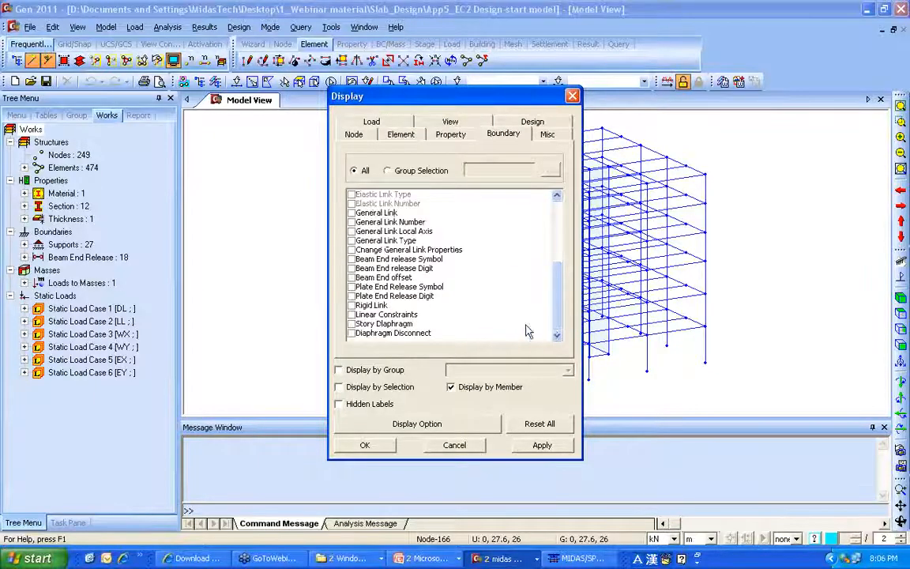
click(351, 325)
click(364, 444)
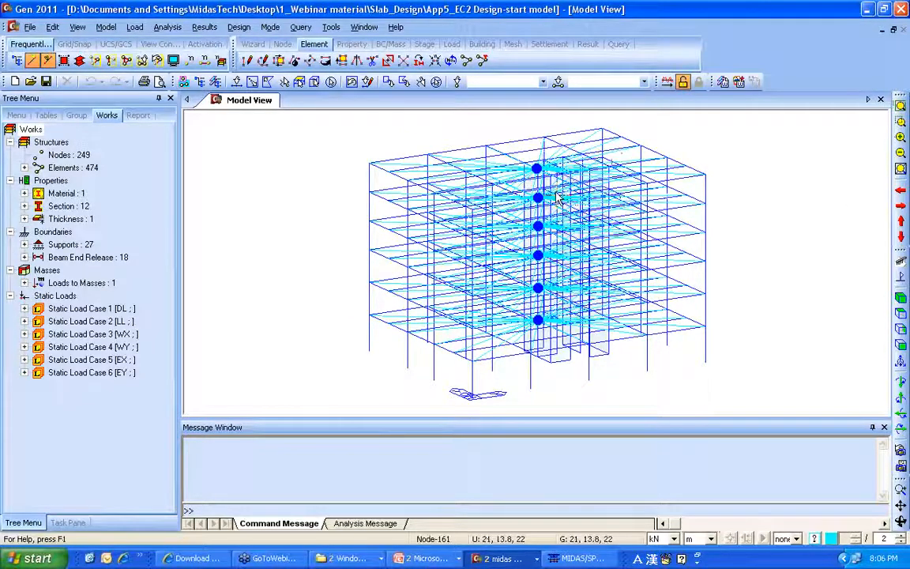
mouse_move(556, 198)
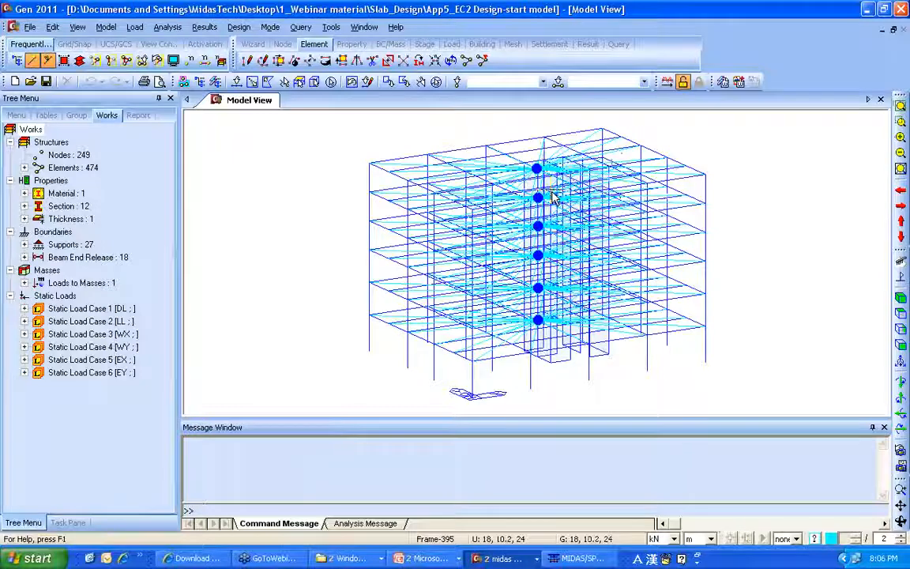
- Activate only story 2F together with the members below it to inspect its diaphragm
click(142, 62)
click(293, 146)
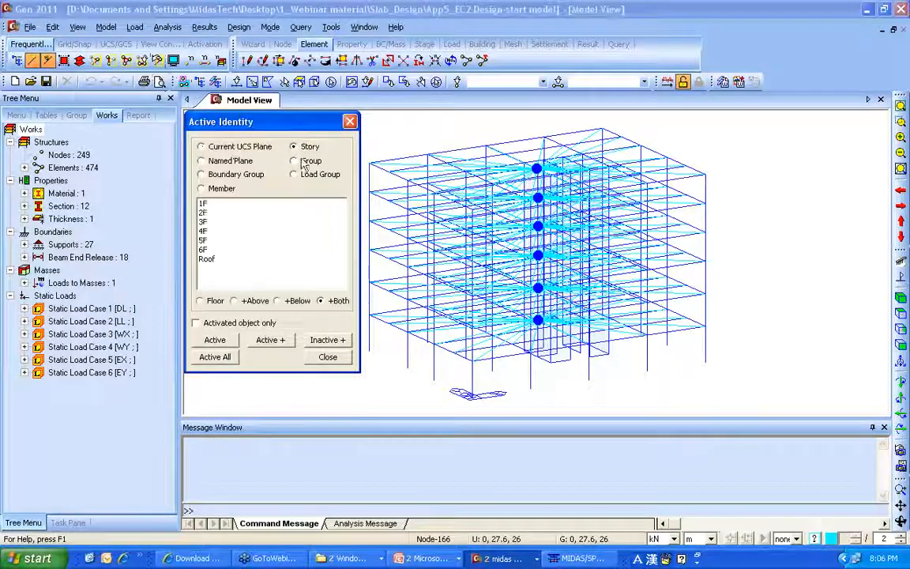
click(202, 213)
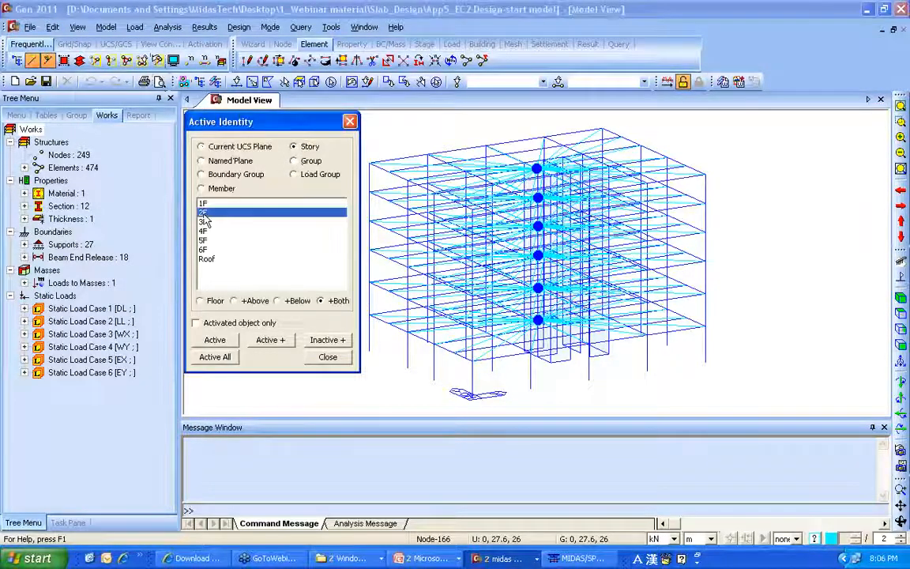
click(277, 301)
click(215, 340)
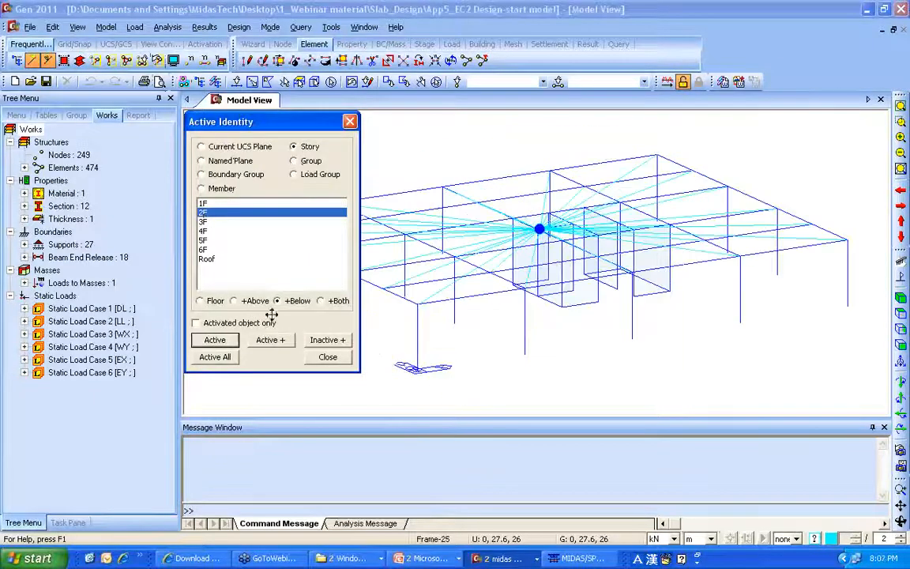
click(350, 123)
scroll(542, 238, up, 5)
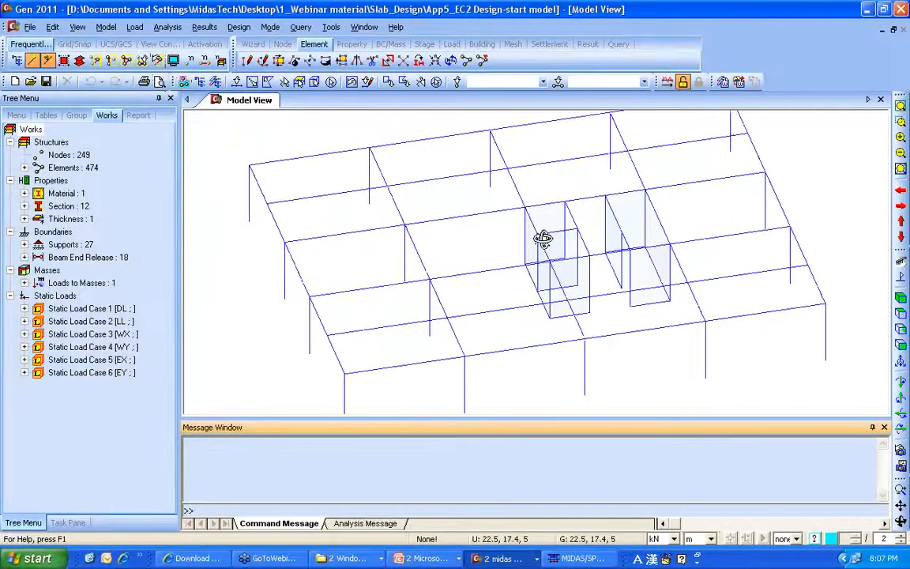
scroll(542, 239, down, 5)
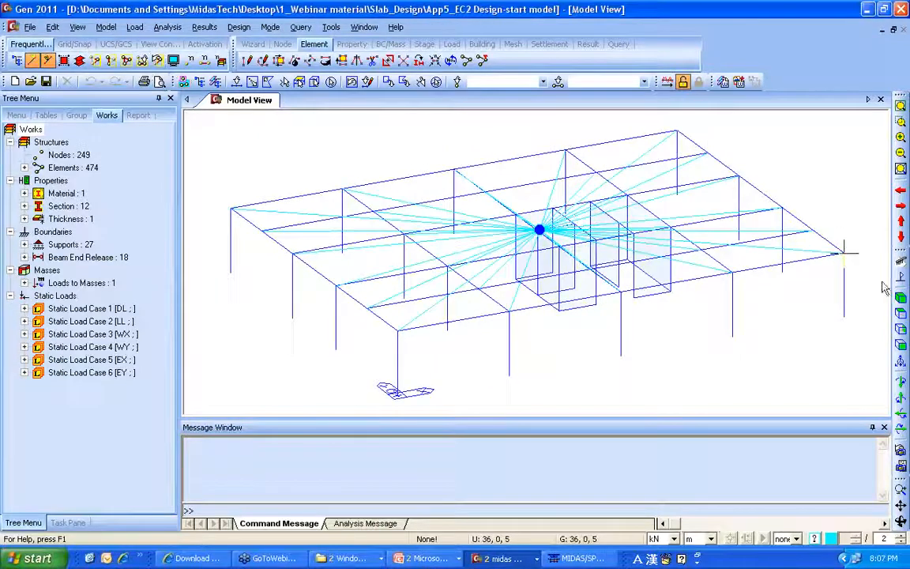
- In plan view, add a Diaphragm Disconnect to the far corner bay's nodes 16, 20, 43, 47, 246 and 249 on story 2F
click(899, 313)
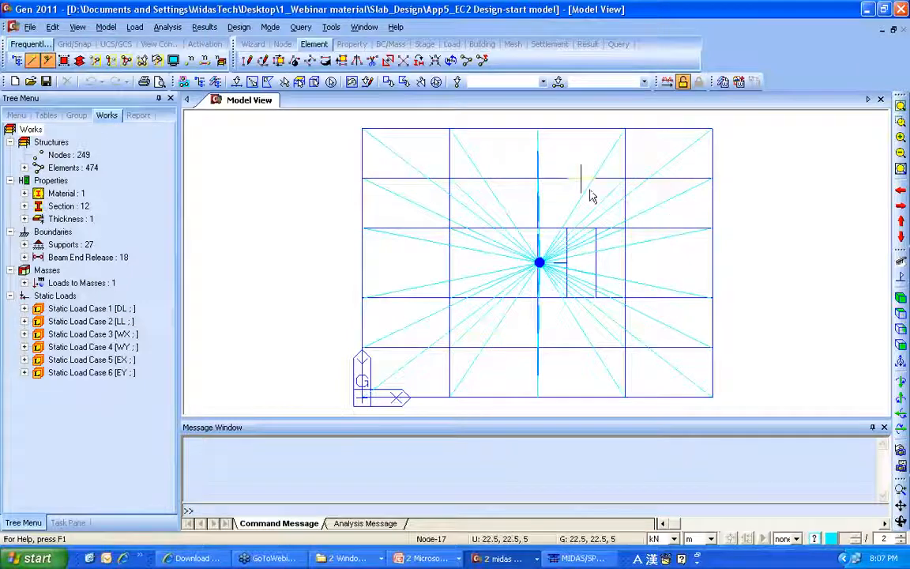
right_click(211, 146)
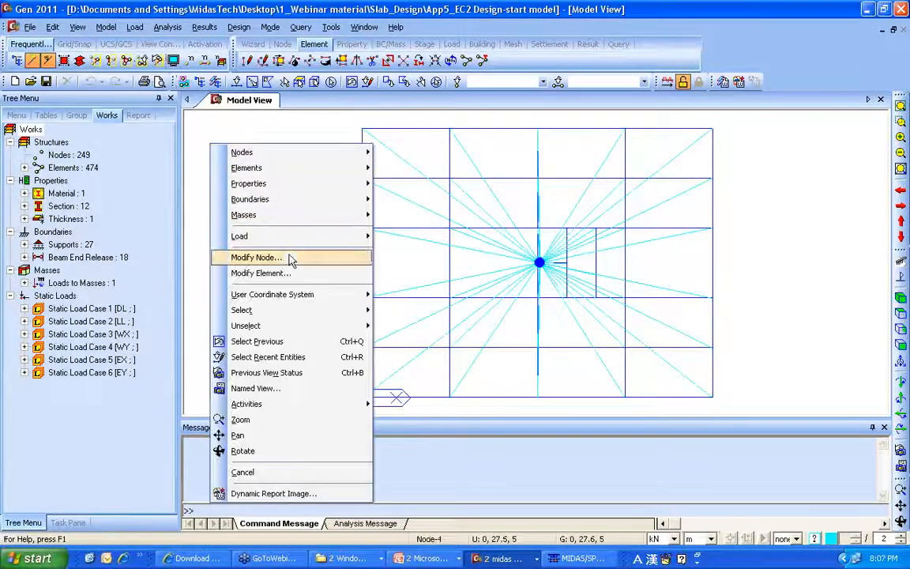
mouse_move(296, 199)
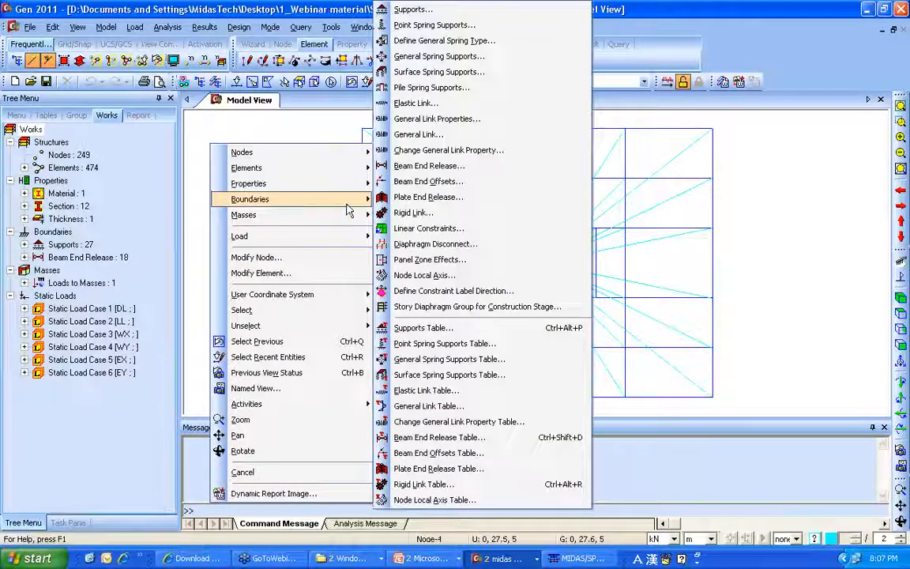
click(462, 250)
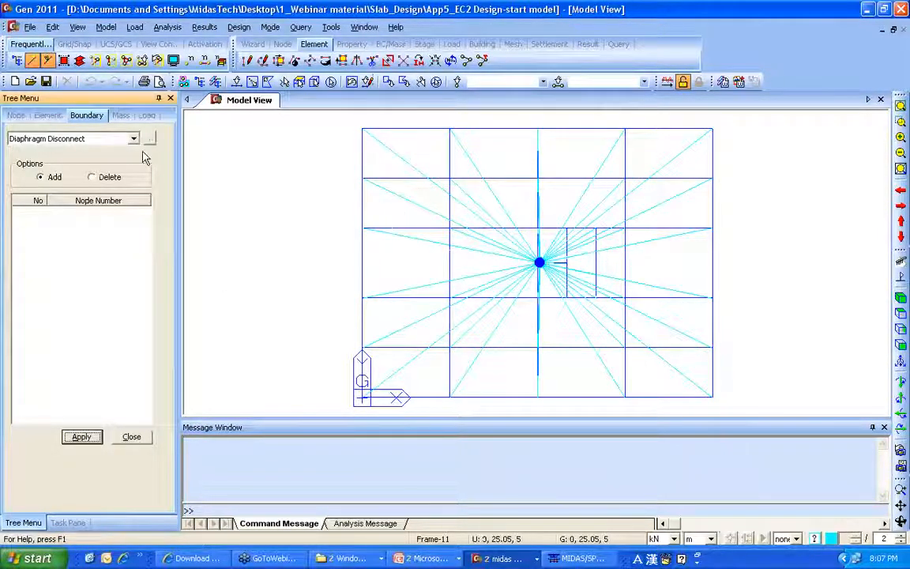
click(236, 81)
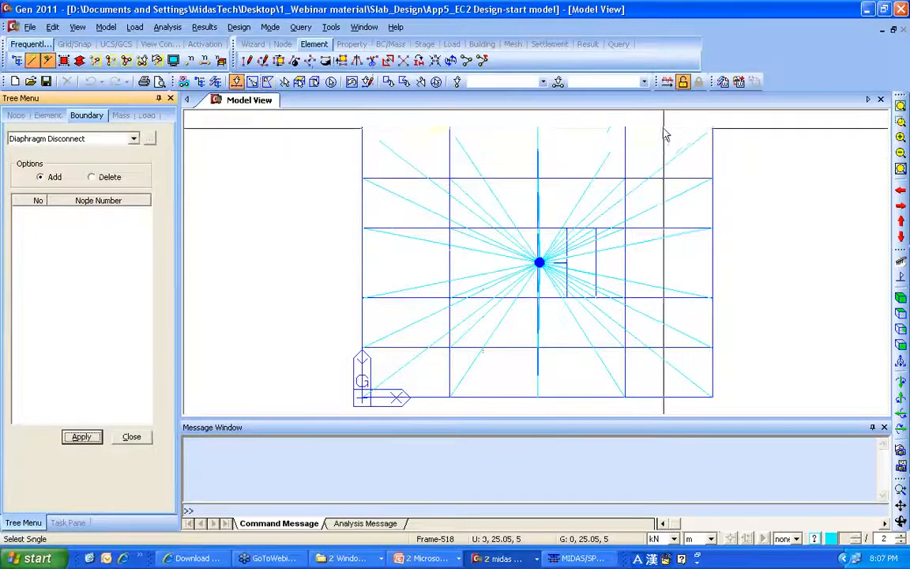
click(657, 168)
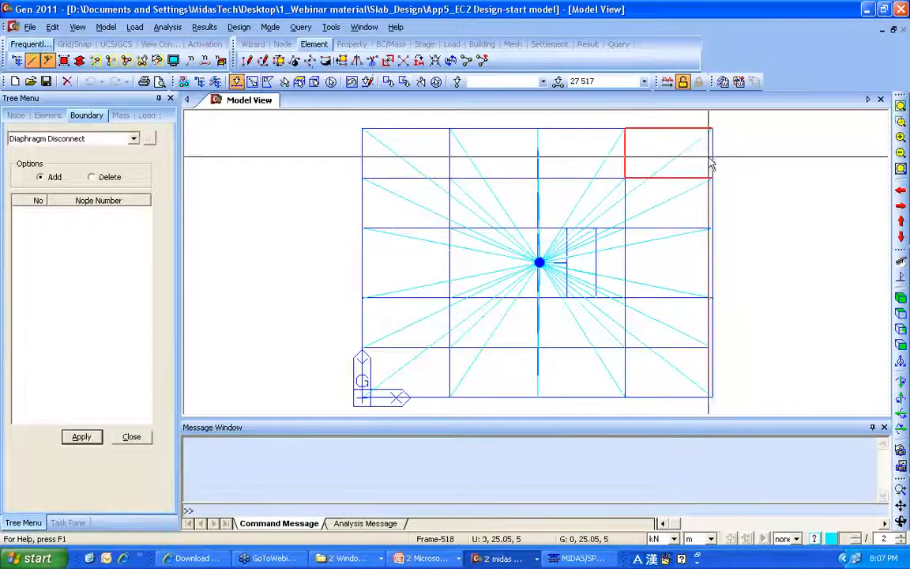
drag(735, 206, 647, 128)
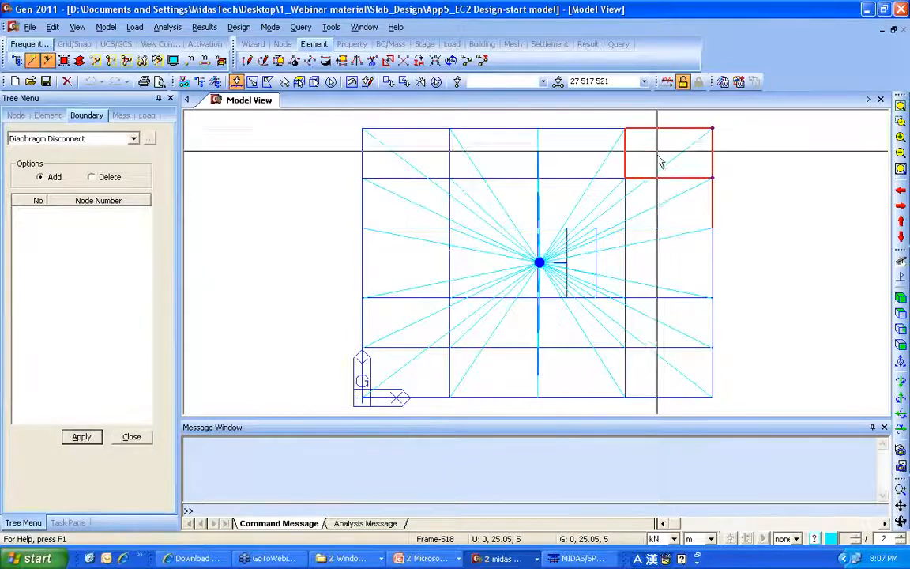
click(624, 200)
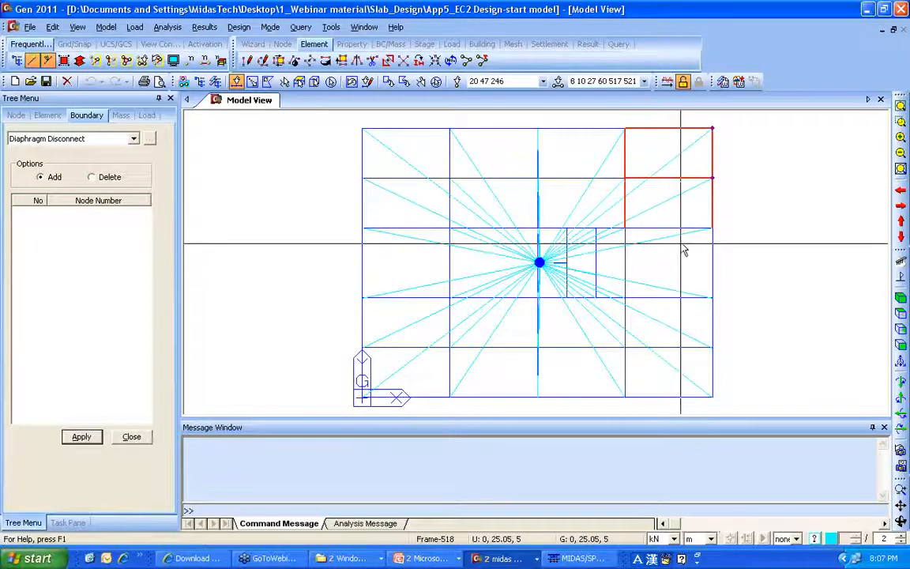
drag(600, 118, 673, 185)
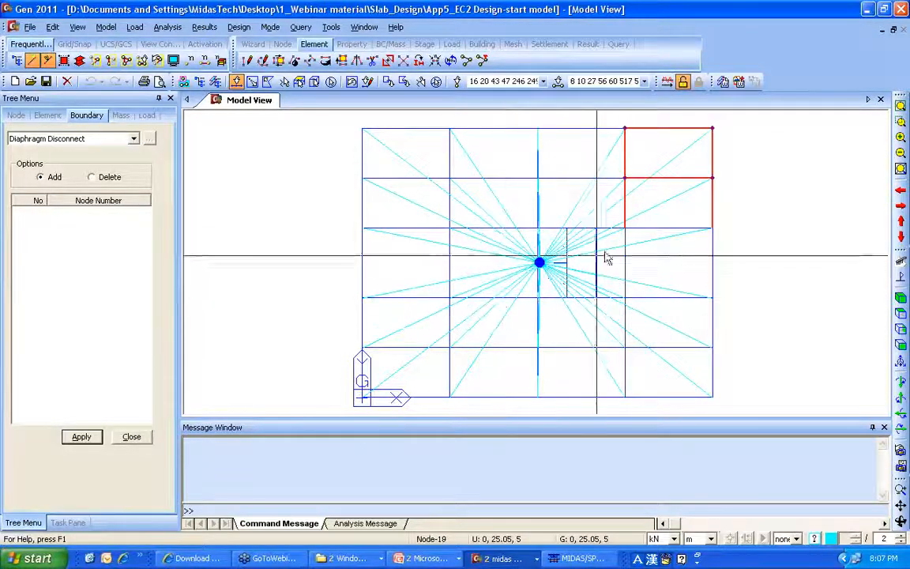
click(625, 212)
click(710, 215)
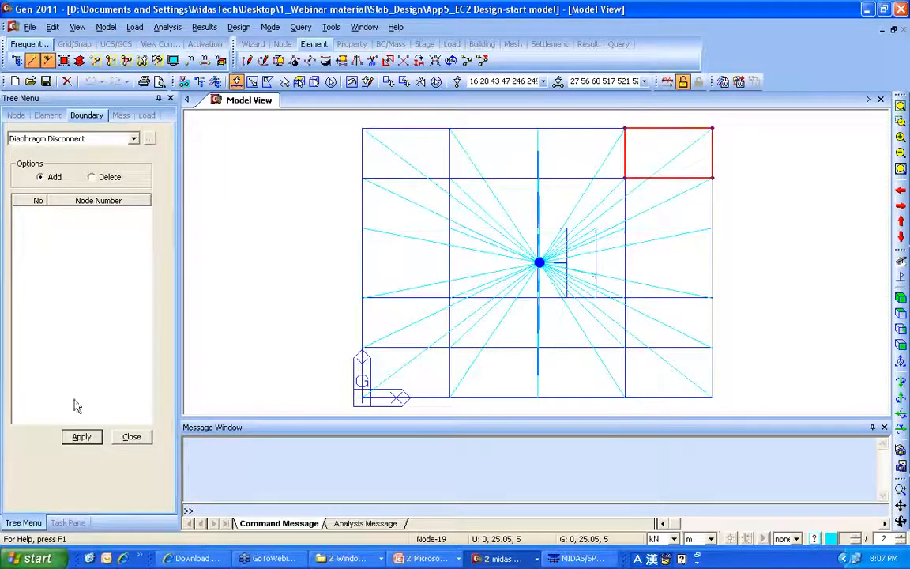
click(78, 436)
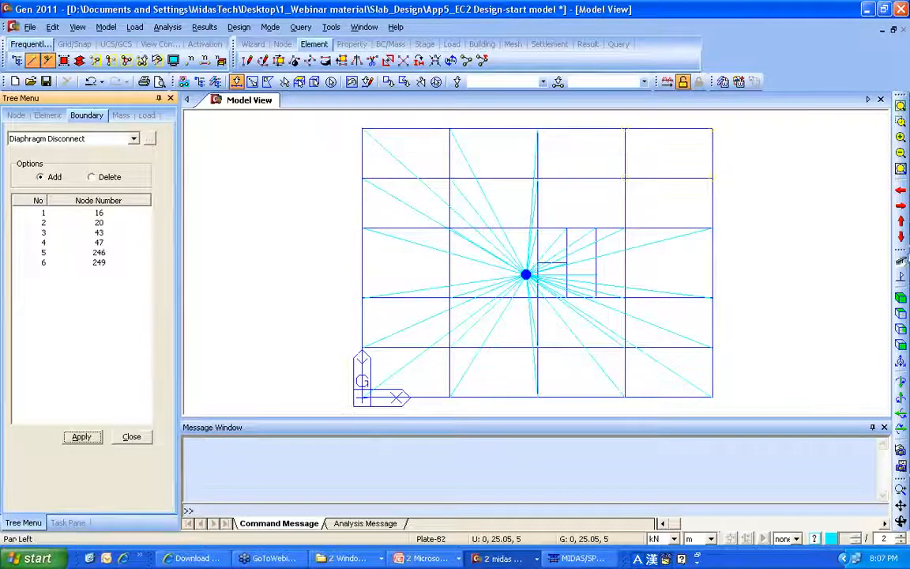
- View the disconnected 2F diaphragm in isometric and close the App5_EC2 Design-start model
click(899, 298)
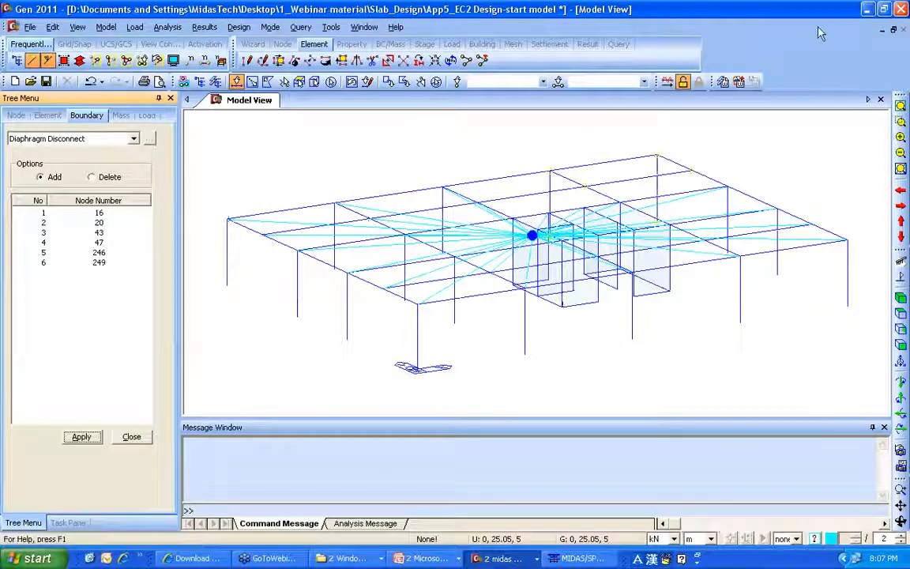
key(alt+F4)
click(458, 300)
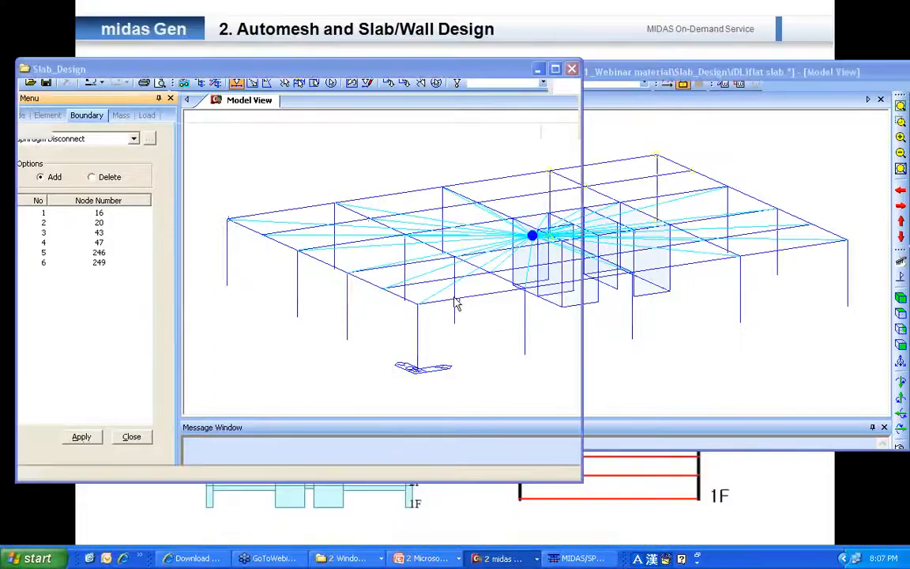
- Close the Slab_Design folder window and maximize the (DL)flat slab model window
click(237, 172)
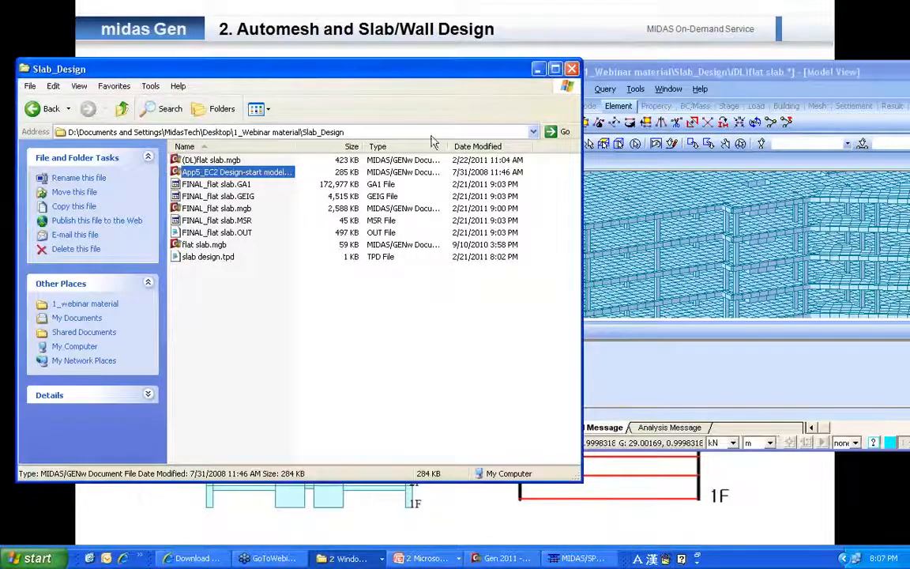
click(569, 70)
double_click(612, 72)
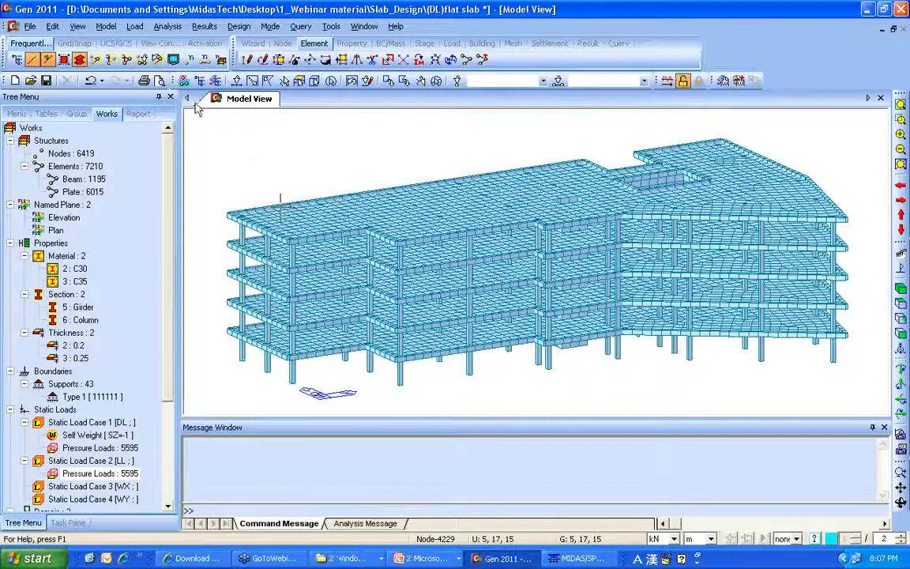
- In the building control data, enable Consider Wind and Seismic Loads for Flexible Floors
click(106, 26)
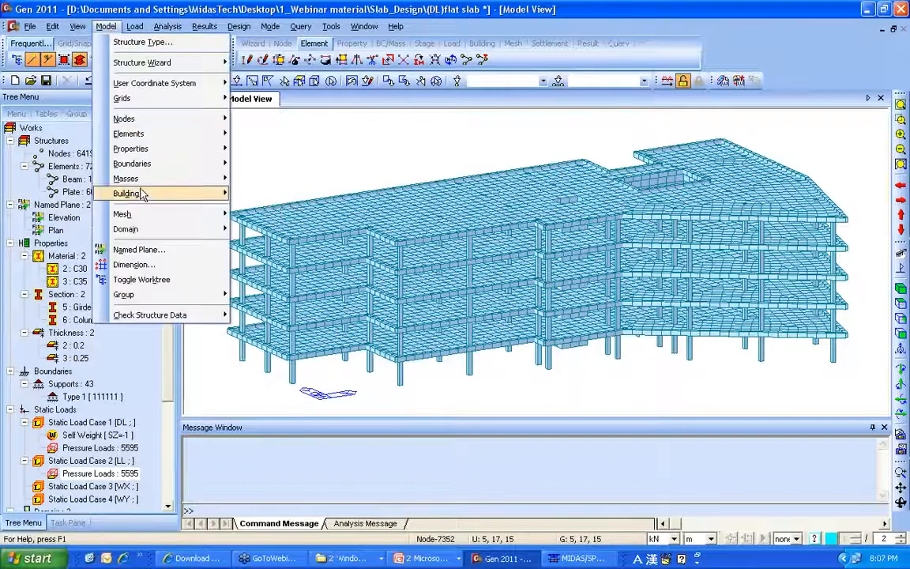
mouse_move(142, 196)
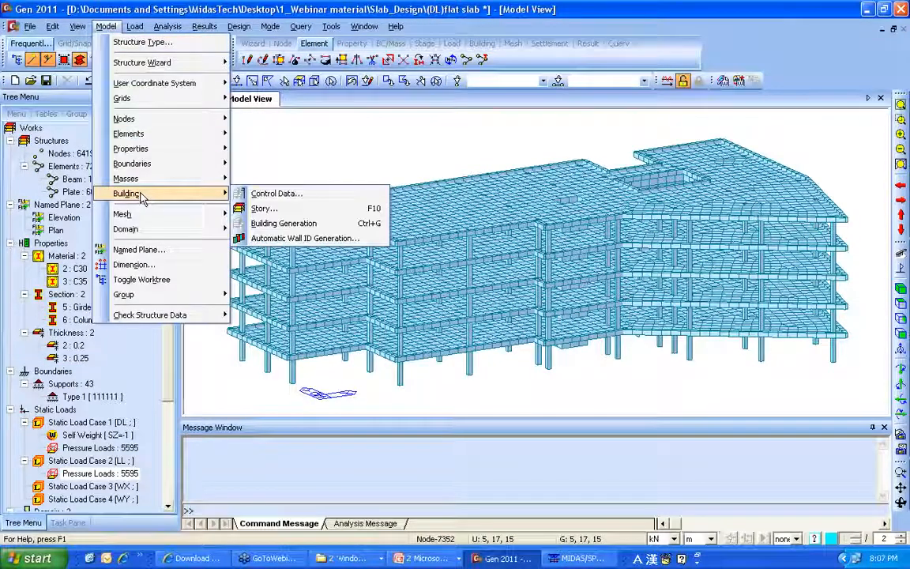
click(264, 193)
drag(131, 45, 218, 0)
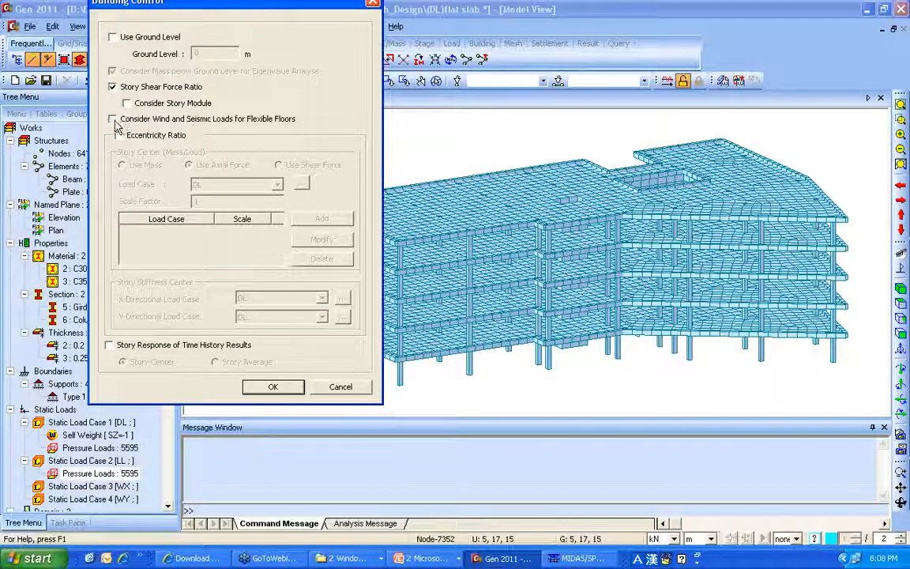
click(113, 120)
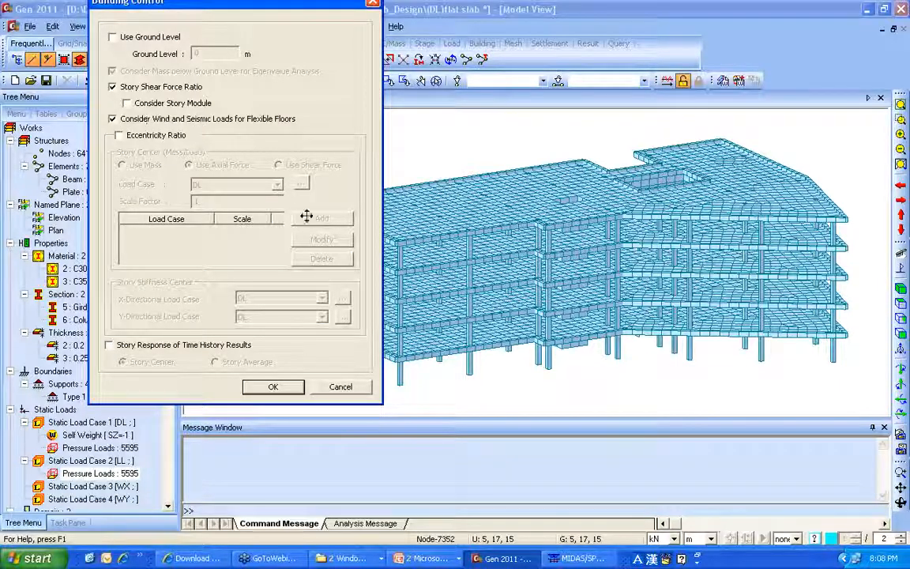
click(272, 390)
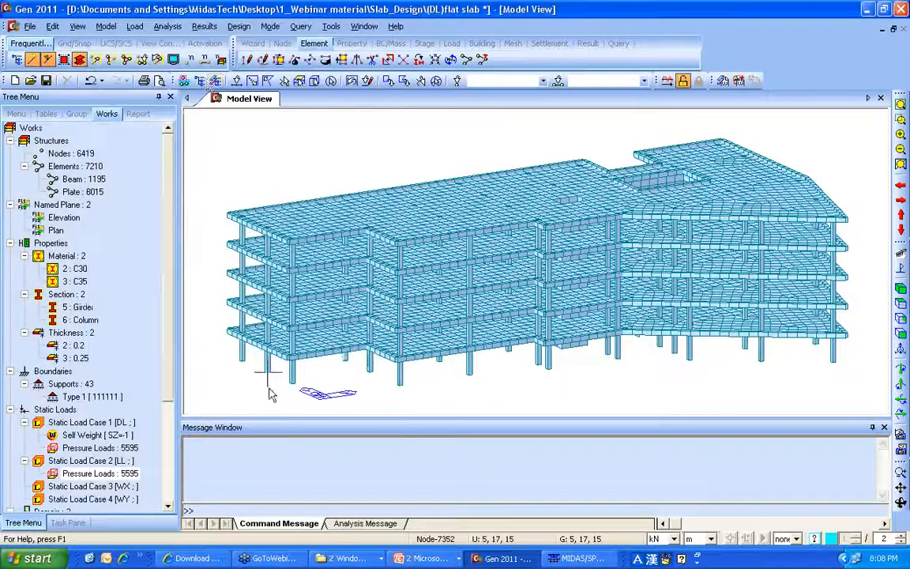
- Define the P-Delta analysis control with load cases DL and LL, each at scale factor 1
click(164, 27)
mouse_move(196, 32)
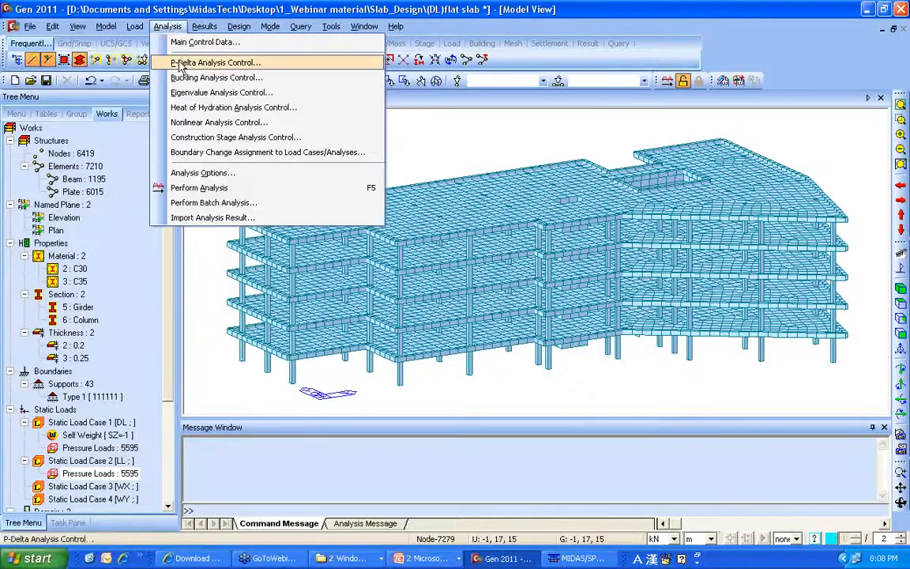
click(189, 63)
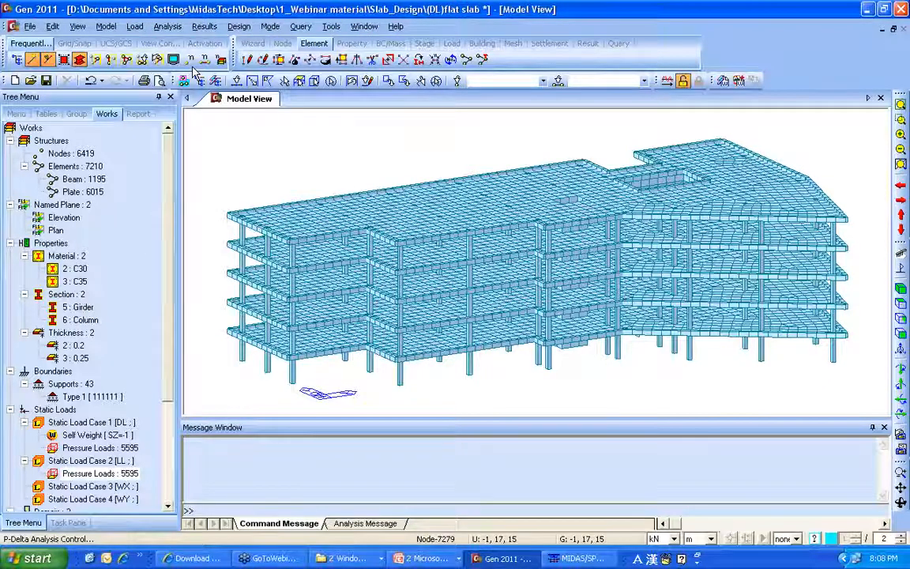
click(126, 134)
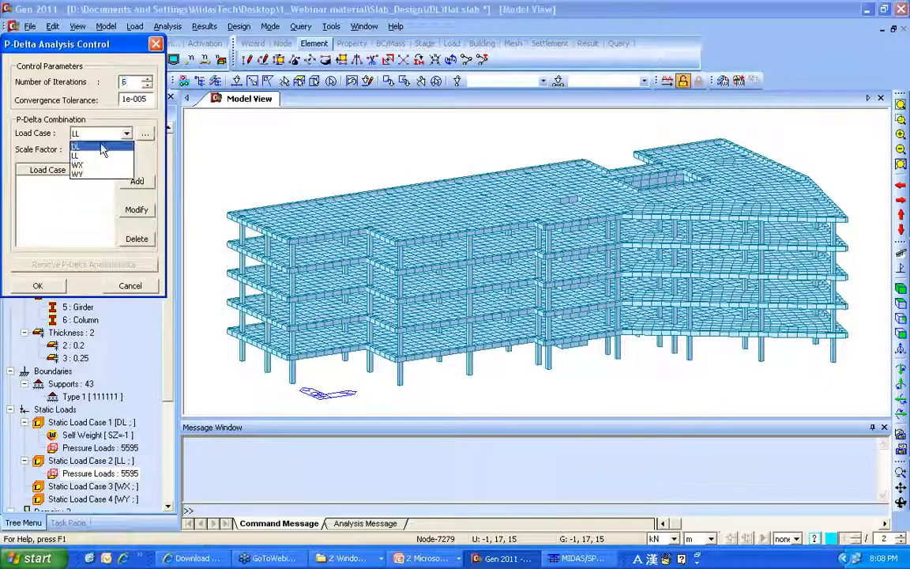
click(104, 146)
click(136, 181)
click(125, 135)
click(105, 155)
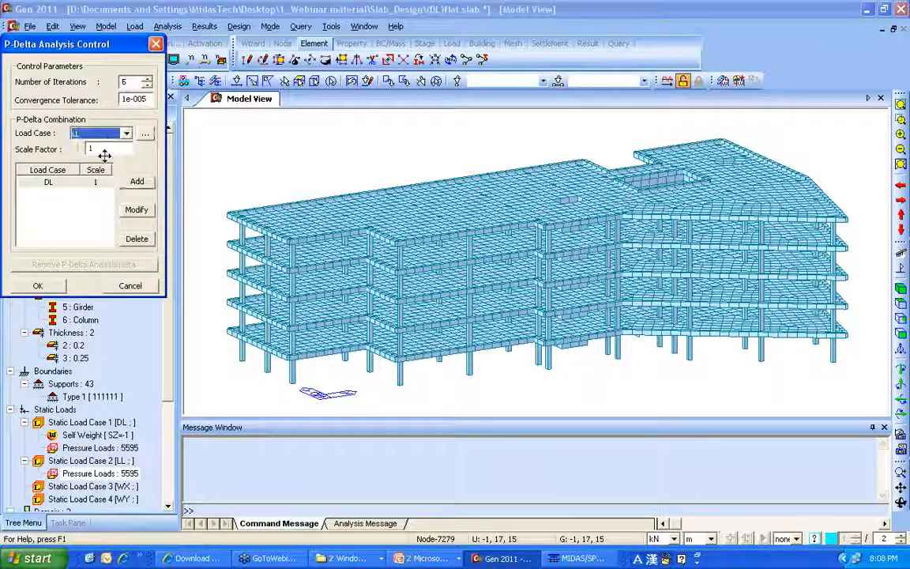
click(137, 181)
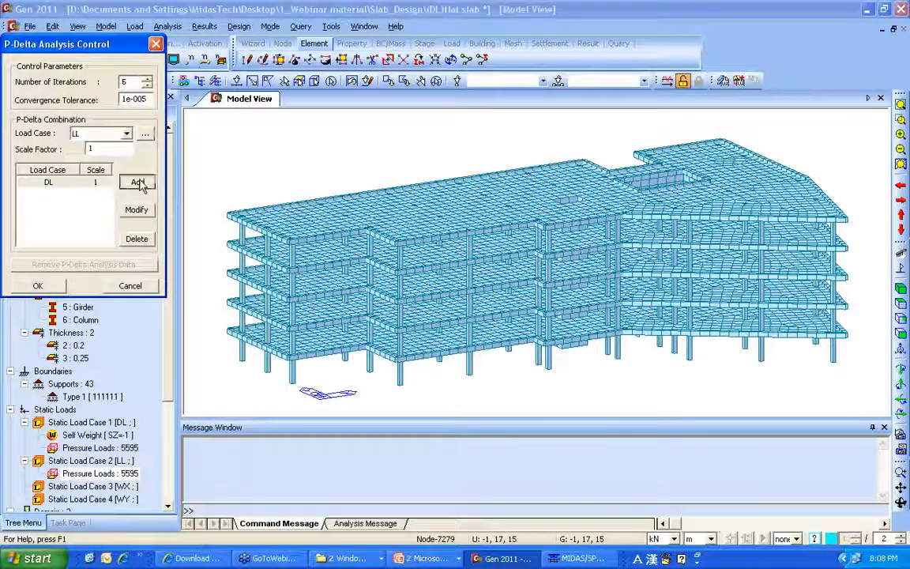
click(39, 286)
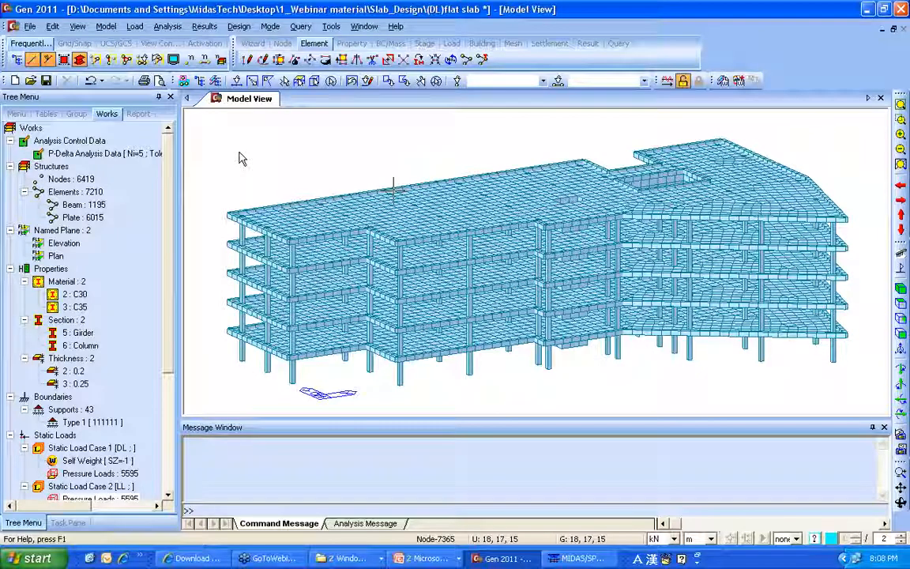
- Set up a new wind load for case WX using IBC2000(ASCE7-98), with direction factors X 1 and Y 0
click(134, 26)
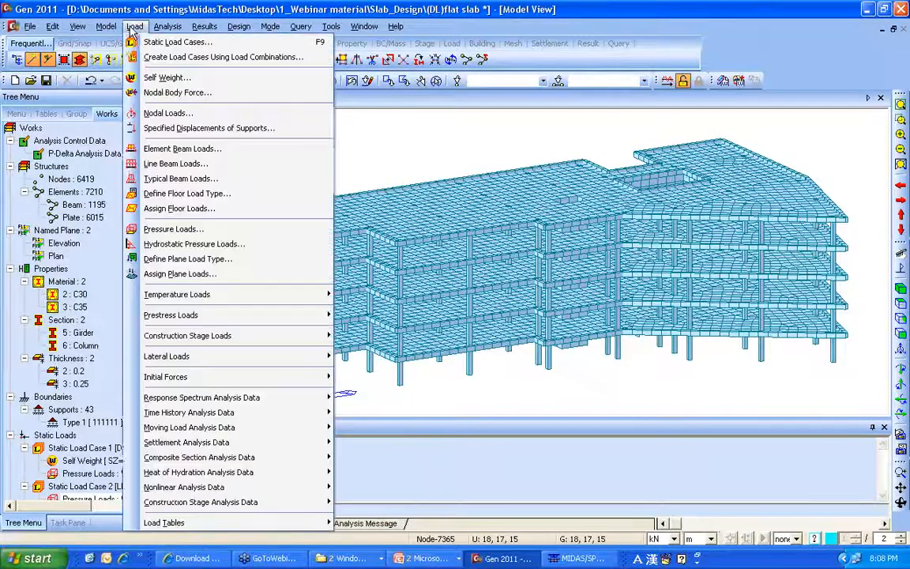
mouse_move(252, 357)
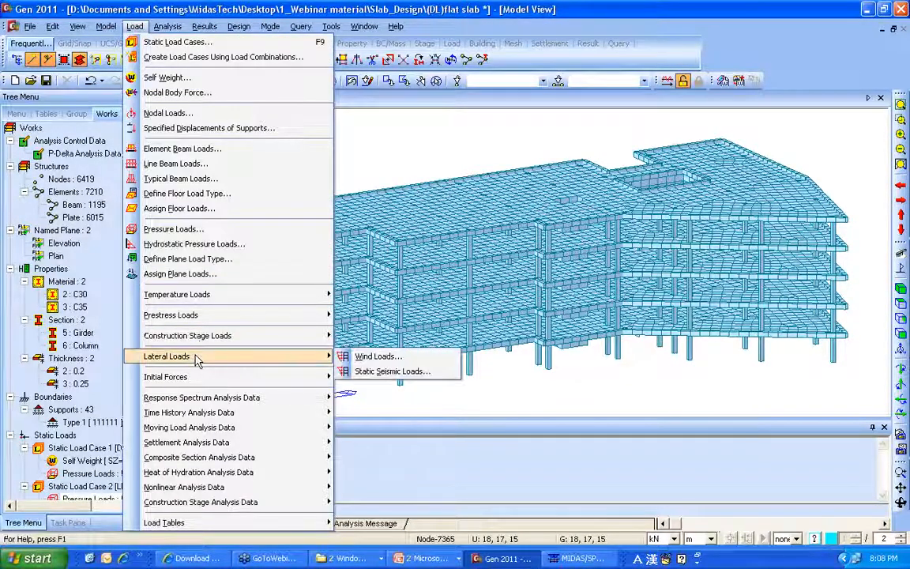
click(362, 357)
click(267, 68)
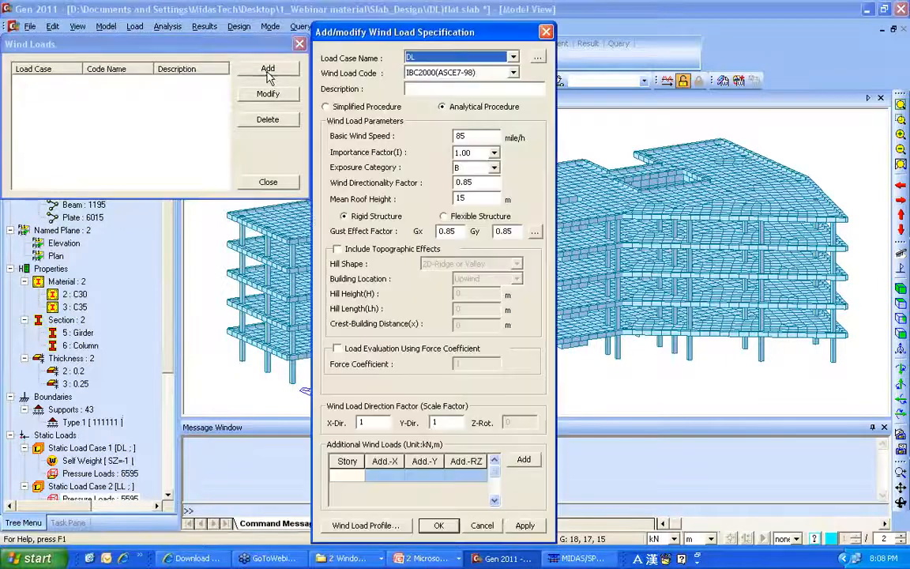
click(463, 59)
click(439, 82)
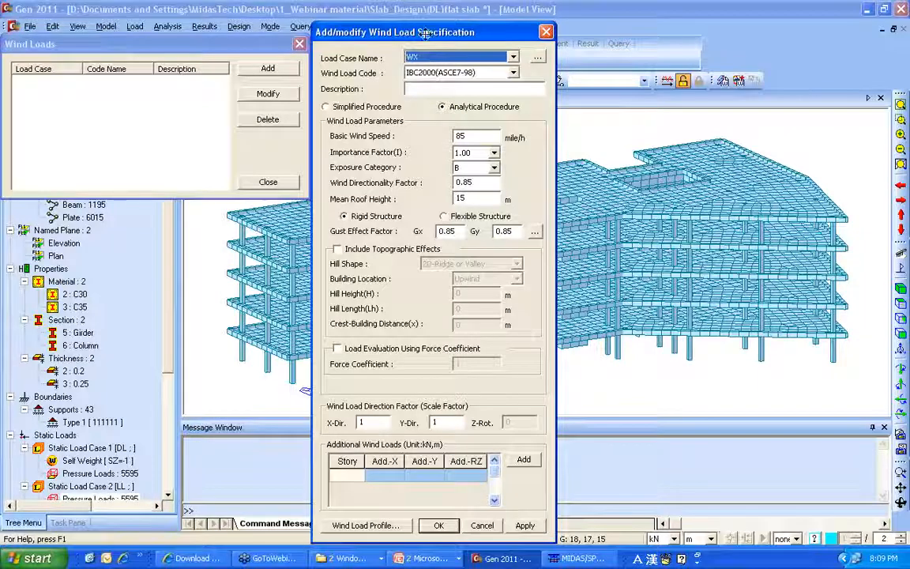
click(477, 76)
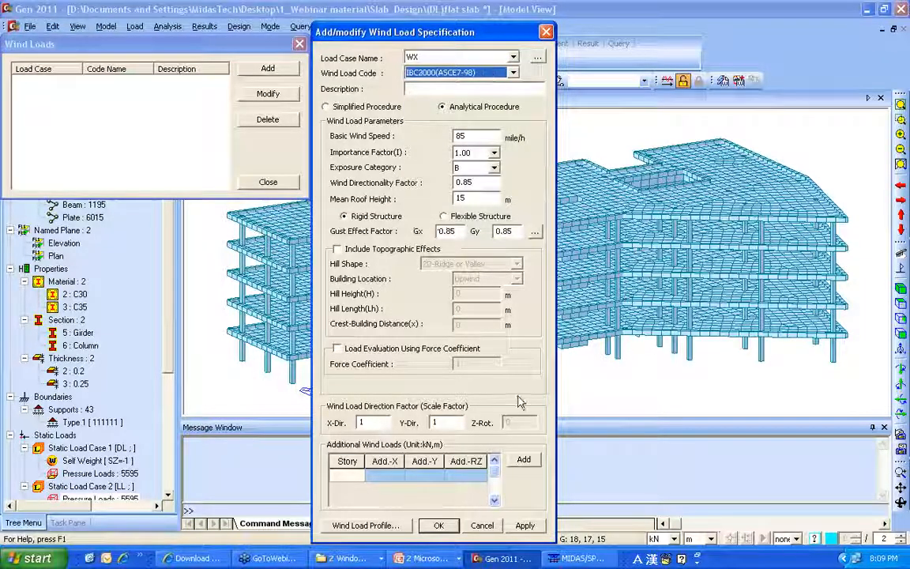
double_click(441, 422)
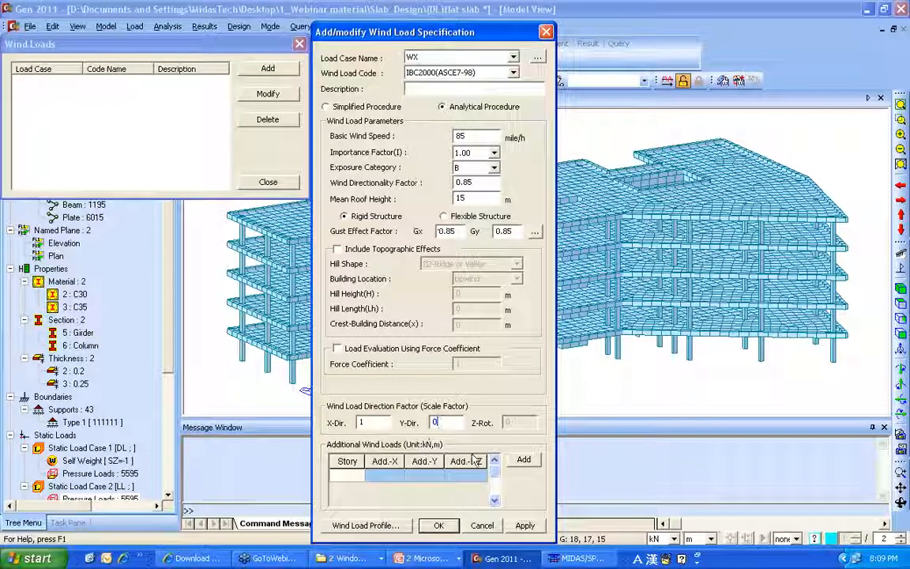
- Review the X-direction wind load profile by story and apply the WX wind load
click(372, 527)
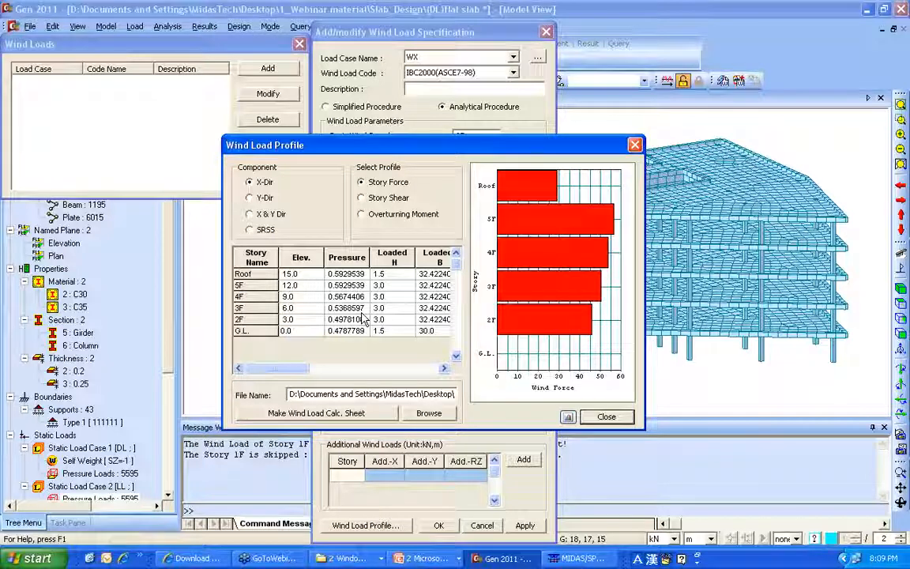
click(442, 367)
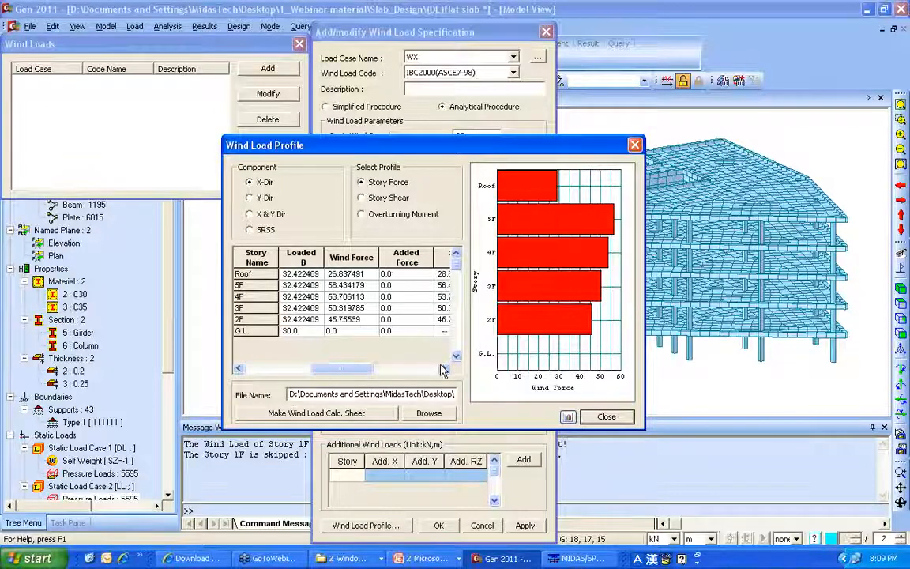
click(442, 368)
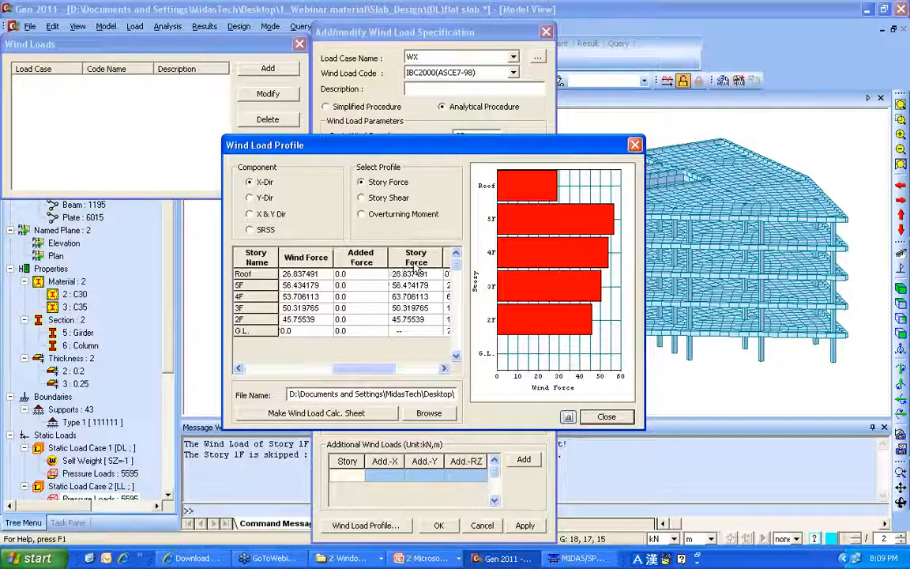
click(444, 369)
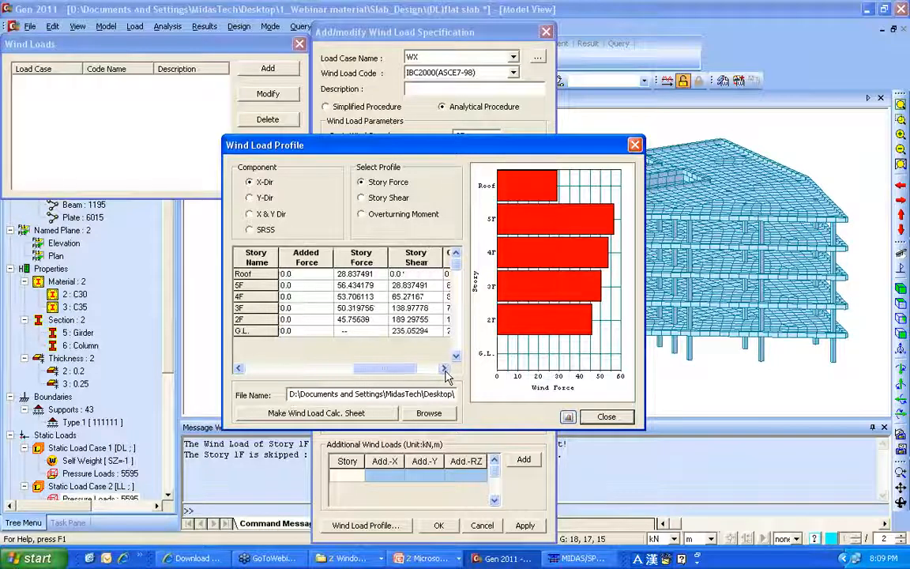
click(444, 369)
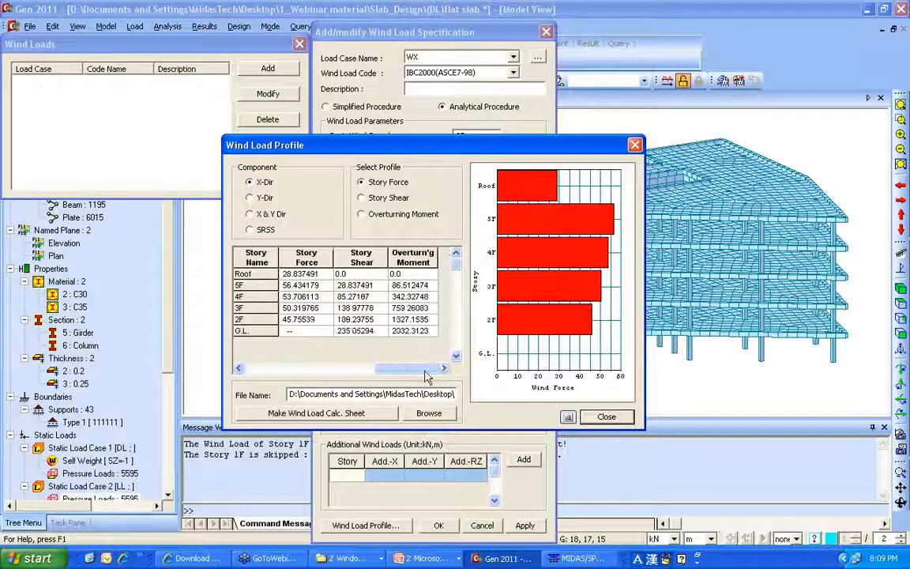
drag(422, 370, 273, 370)
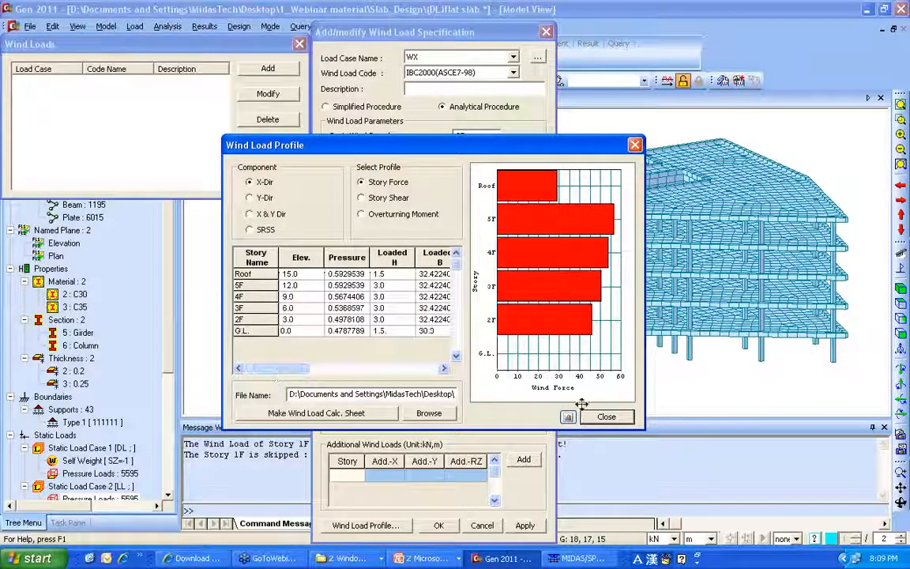
click(604, 416)
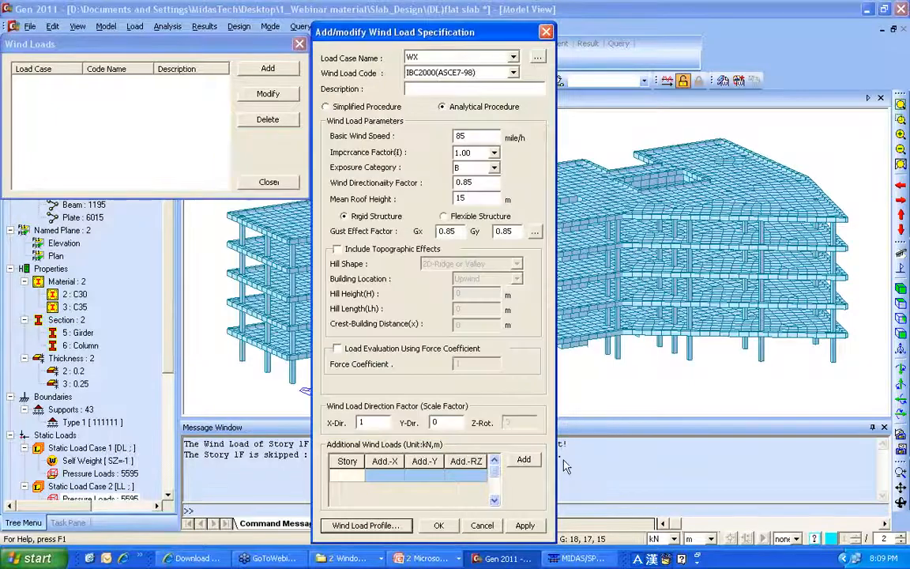
click(525, 526)
- Set up the wind load for case WY with direction factors X 0 and Y 1
click(512, 57)
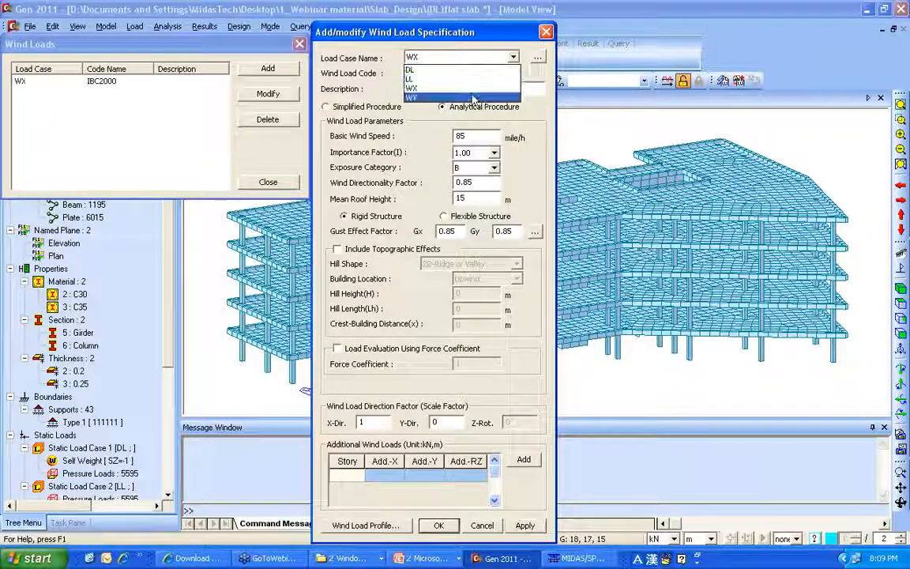
click(430, 97)
double_click(387, 426)
text(0)
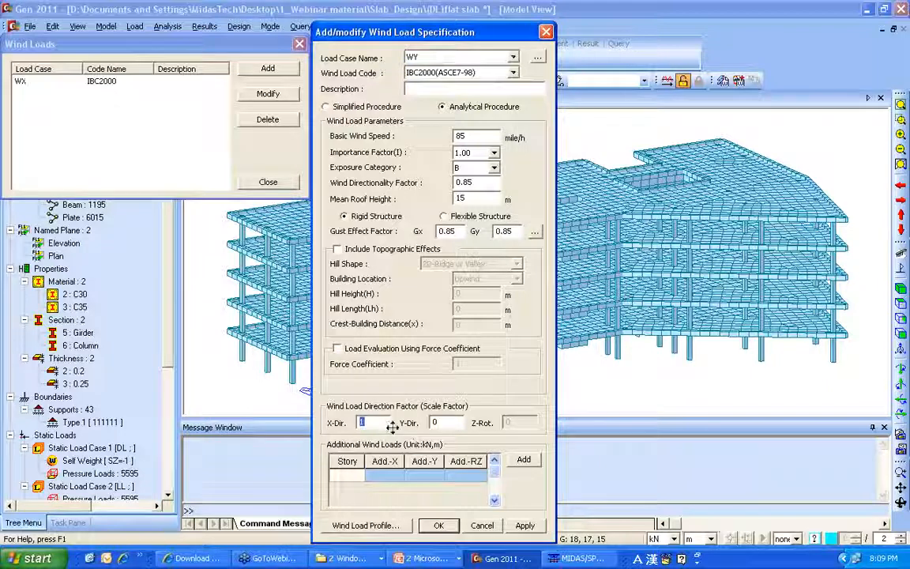
double_click(447, 422)
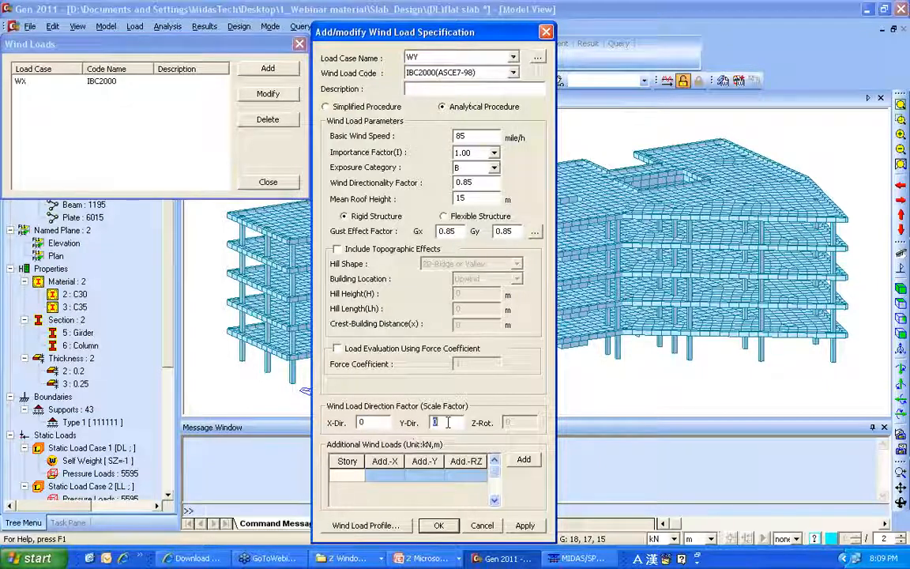
- Review the Y-direction wind load profile, add the WY wind load and close the wind load list
click(378, 527)
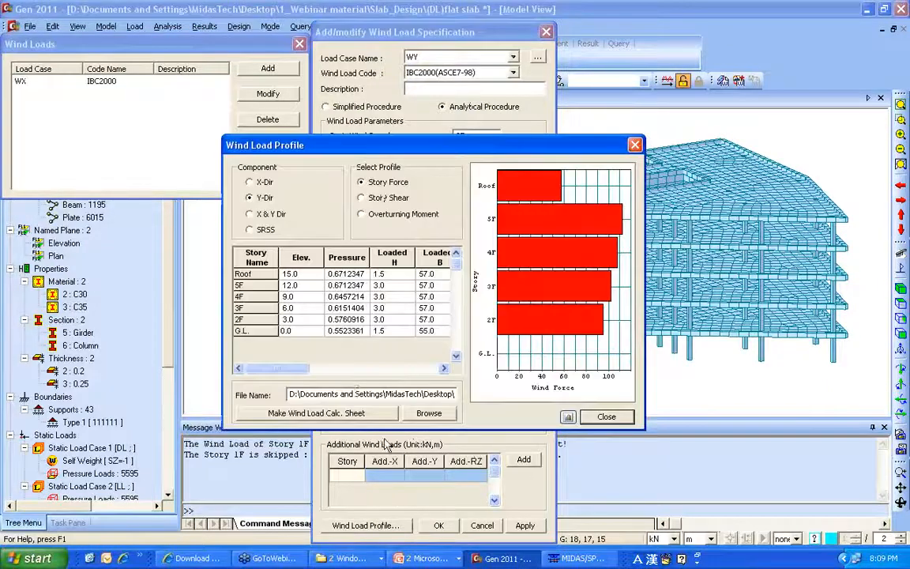
click(405, 370)
drag(360, 370, 418, 371)
click(604, 417)
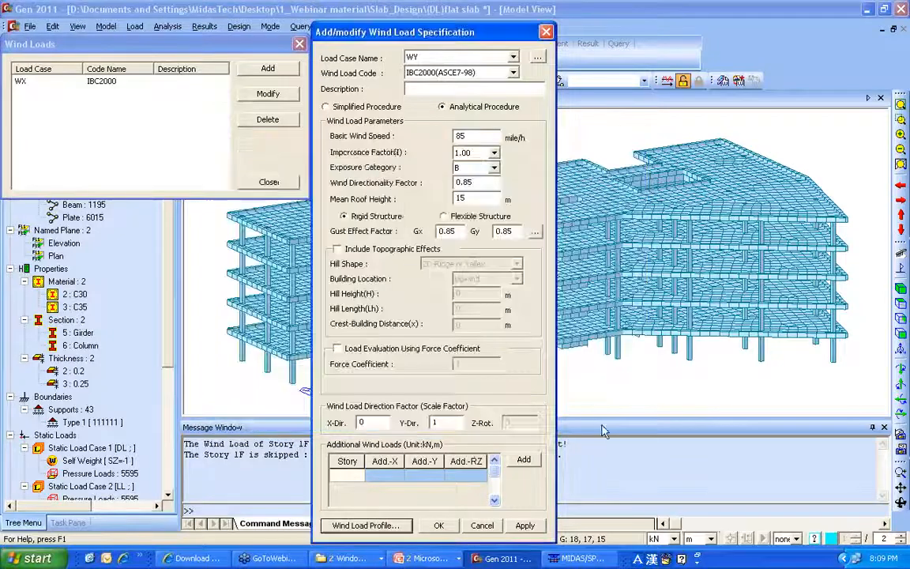
click(437, 524)
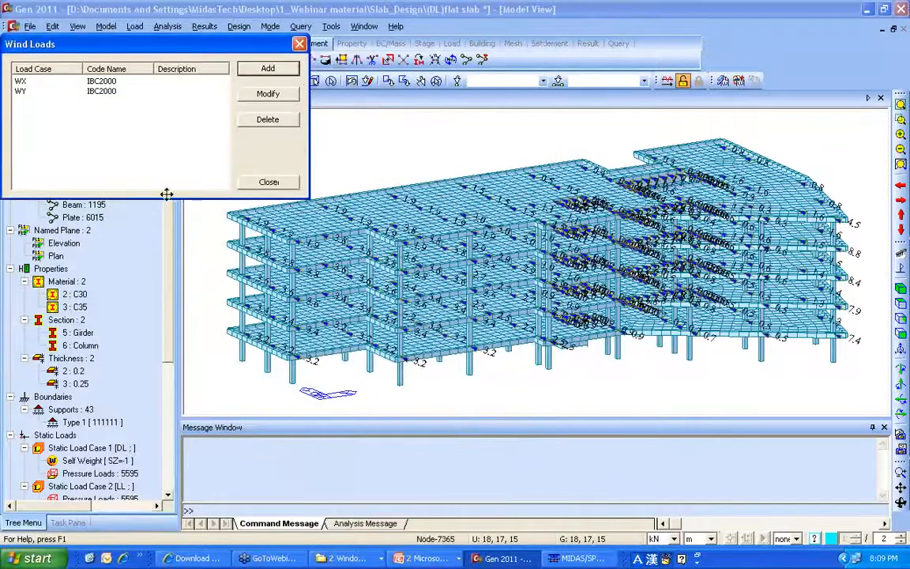
click(299, 43)
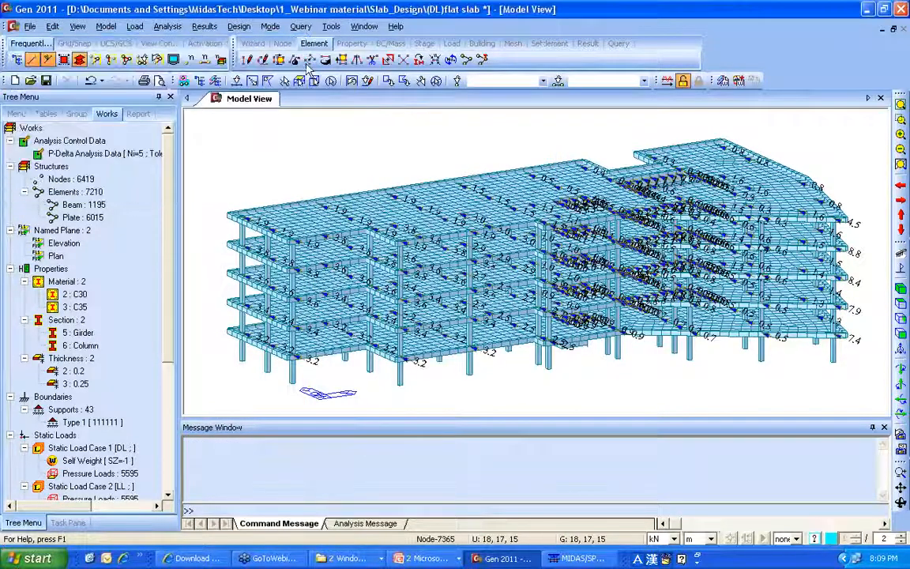
- Examine the Element Beam Loads options, including the Uniform Pressure load type with additional height from top, and close them without adding a load
click(134, 27)
click(394, 134)
right_click(246, 137)
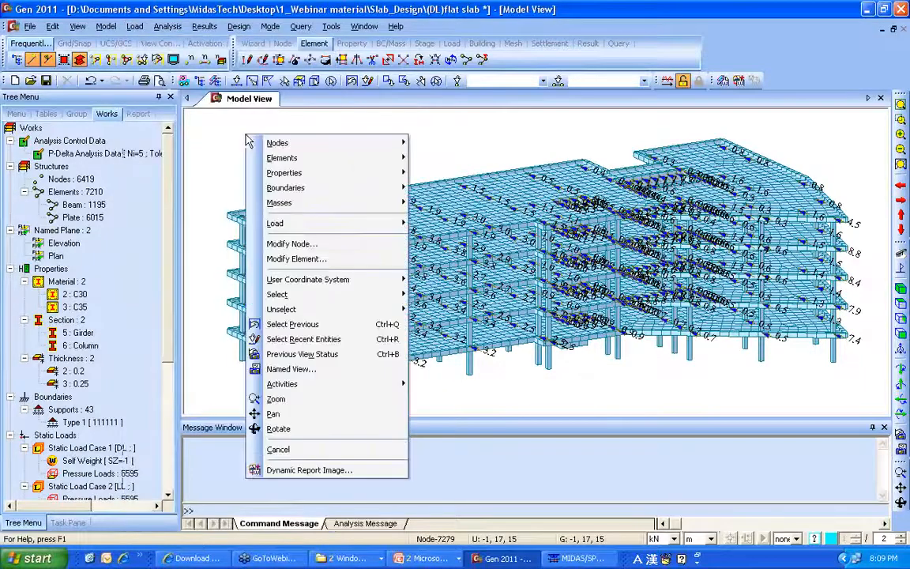
mouse_move(298, 222)
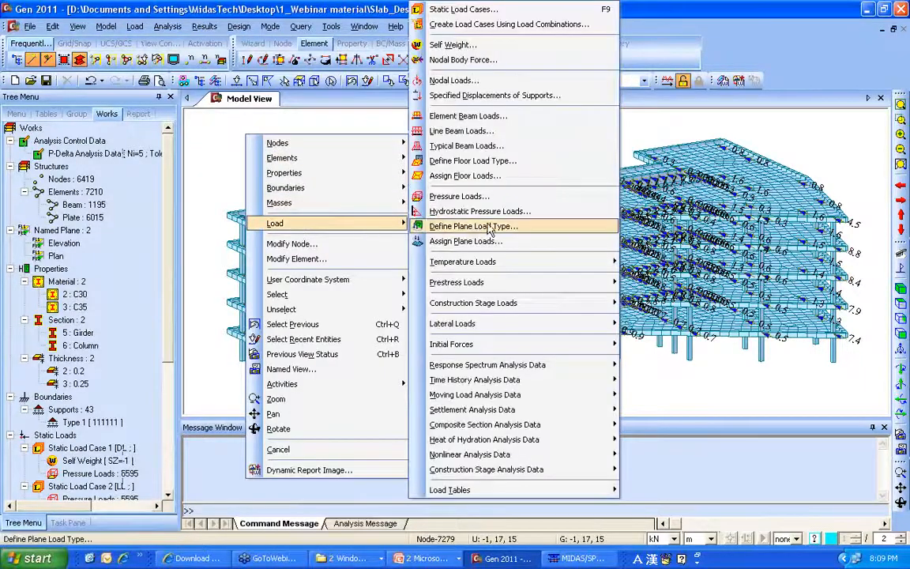
click(466, 116)
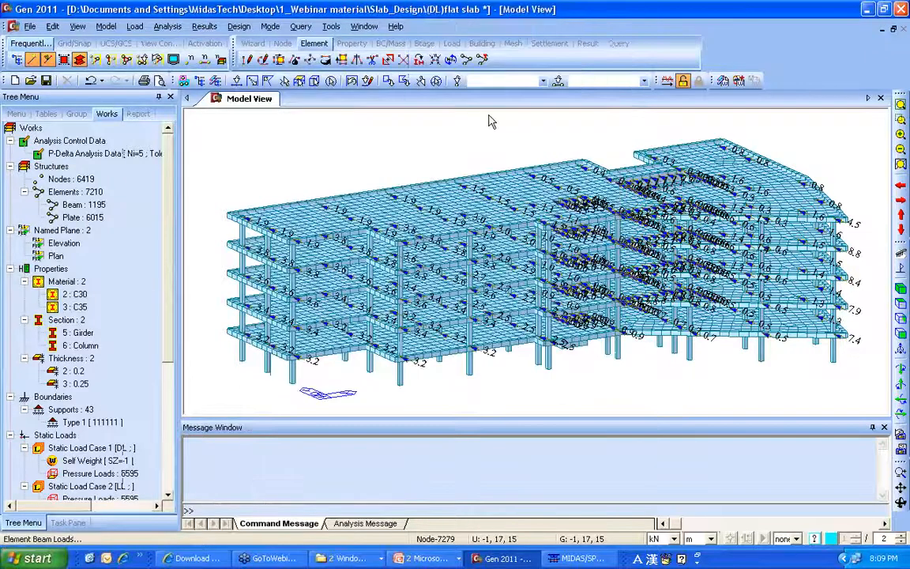
click(112, 170)
click(112, 172)
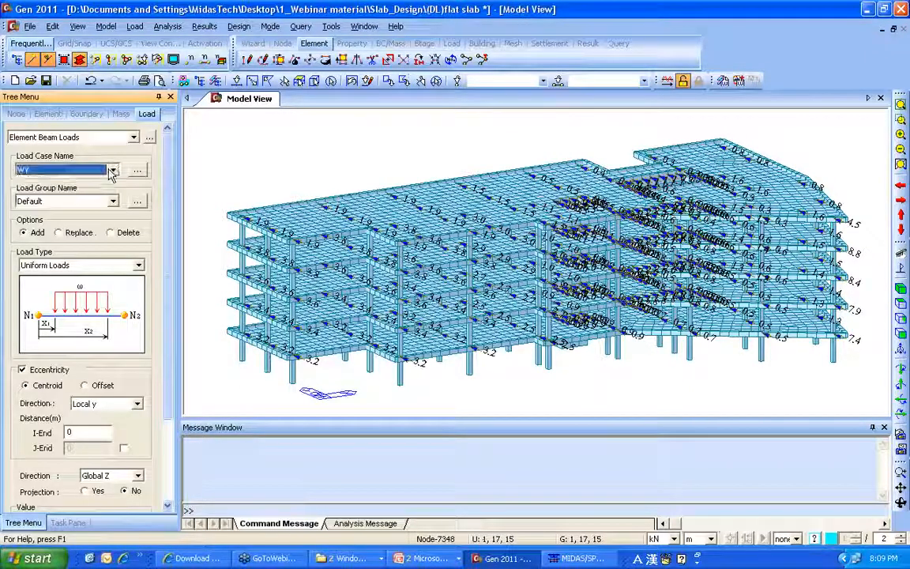
click(112, 203)
click(134, 265)
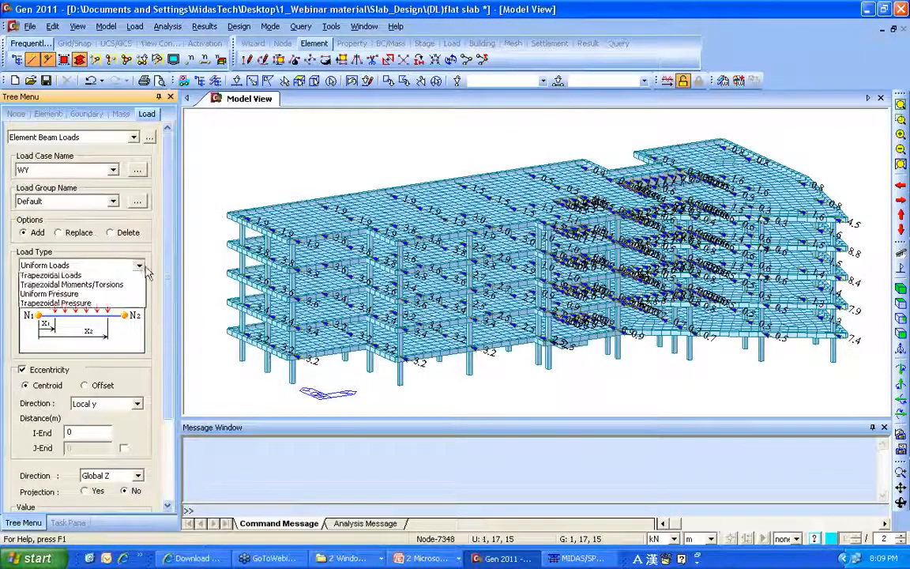
click(115, 334)
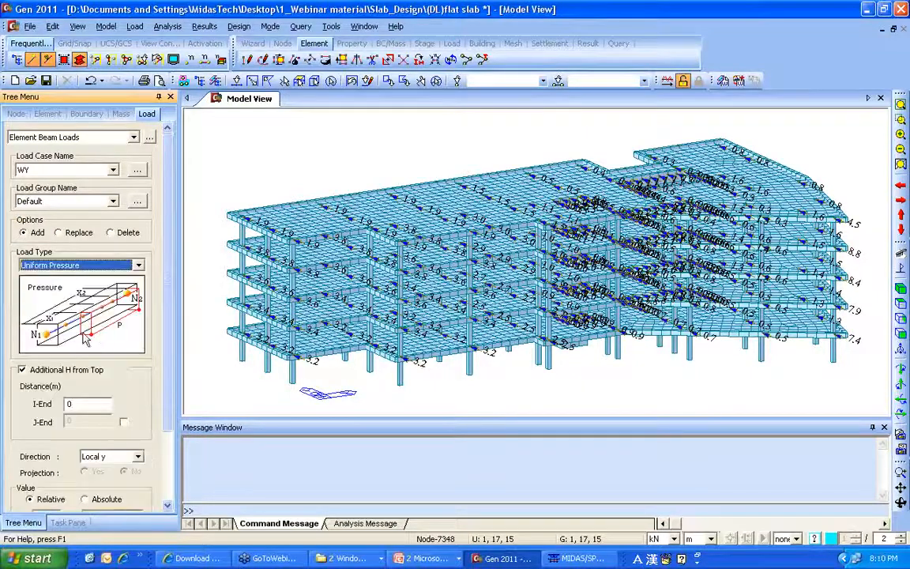
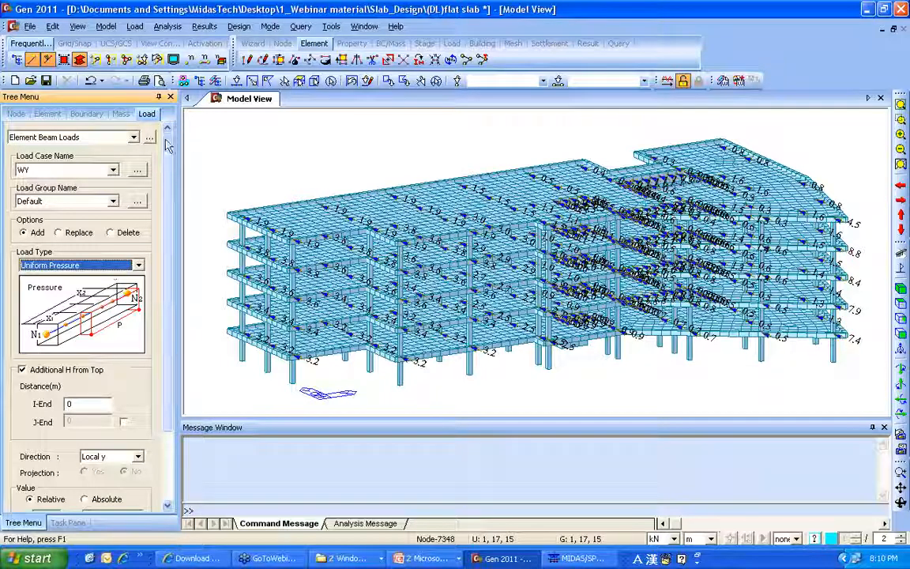
scroll(158, 421, down, 3)
click(127, 497)
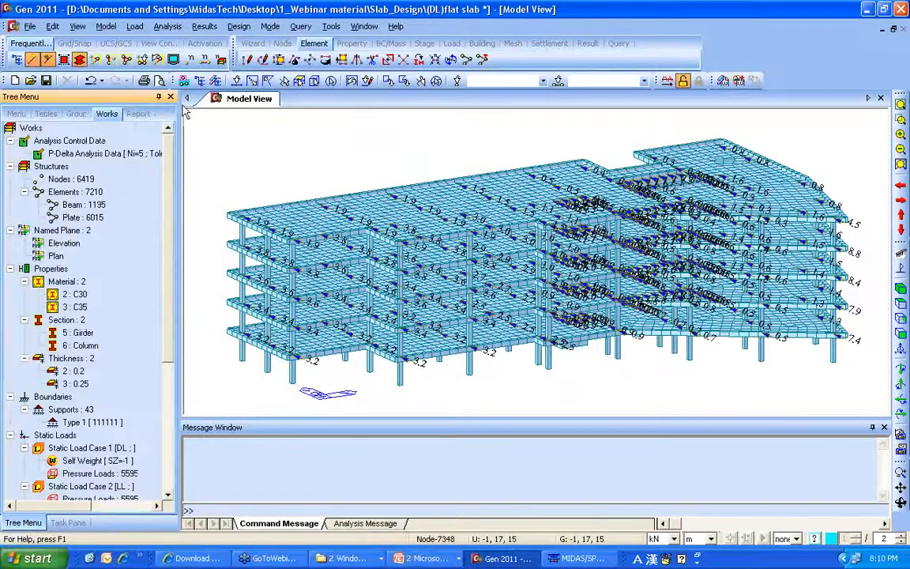
- Add a response spectrum function from the IBC2000(ASCE7-98) design spectrum with site class A, Ss 0.25, S1 0.1 and maximum period 6 sec
click(167, 26)
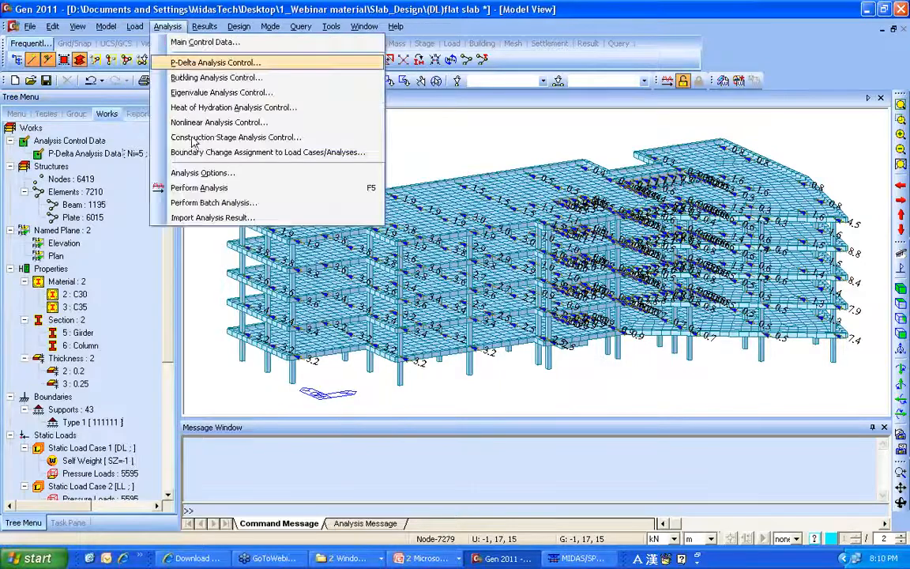
click(135, 26)
mouse_move(202, 401)
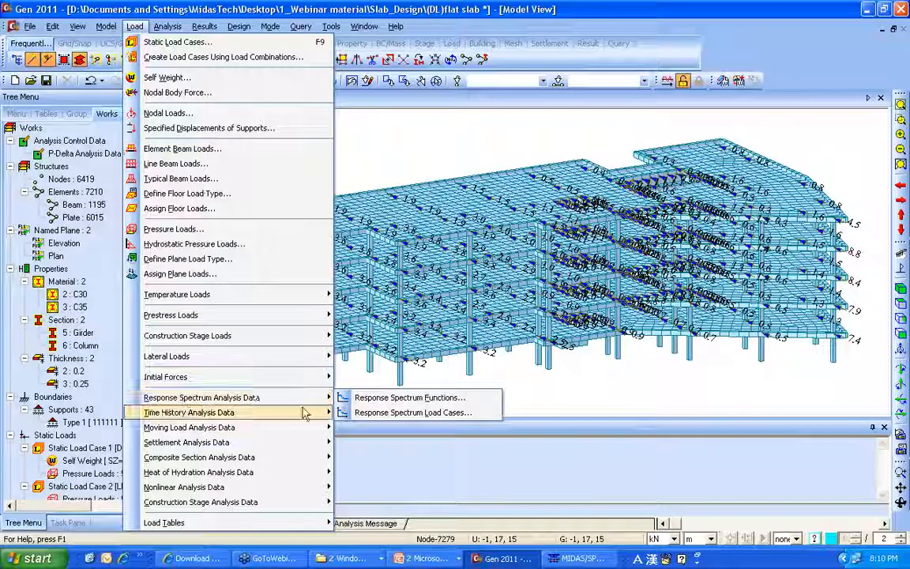
click(424, 404)
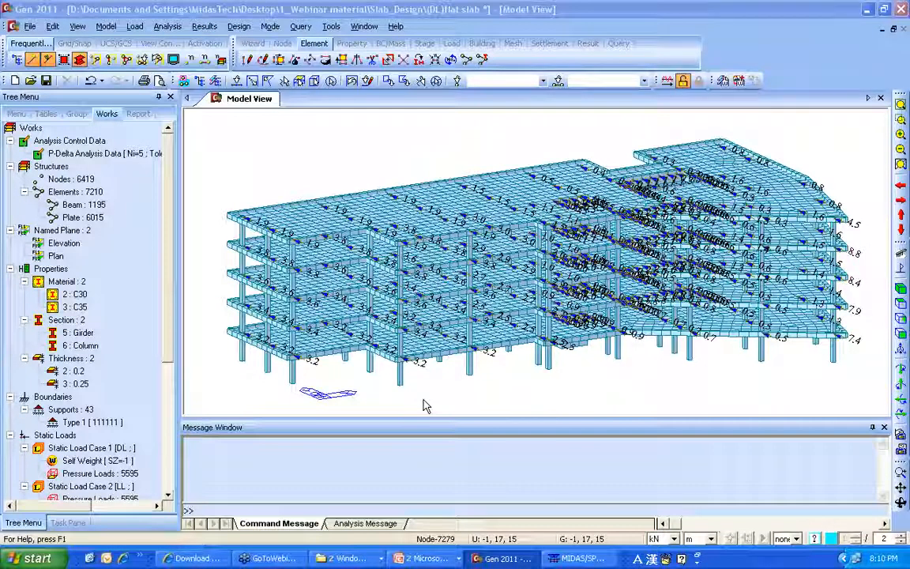
click(220, 68)
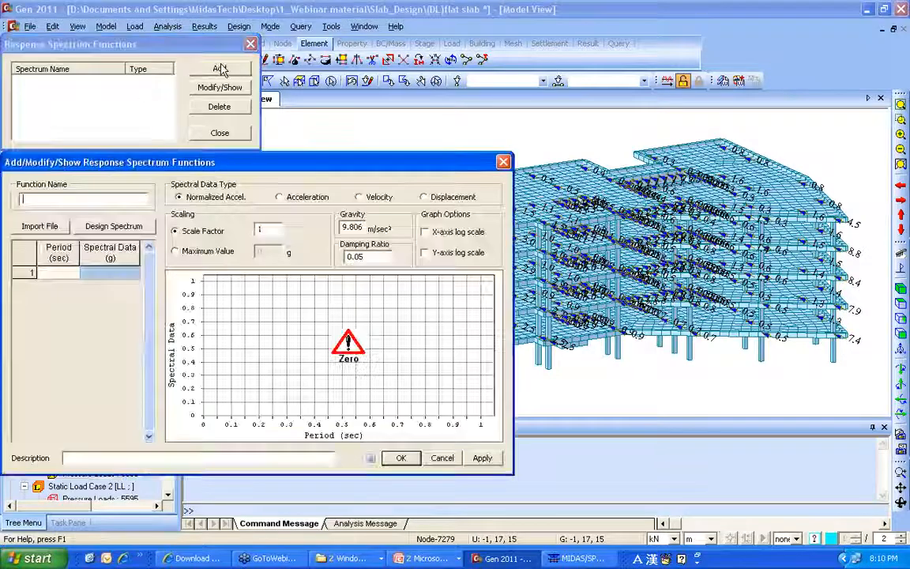
click(128, 227)
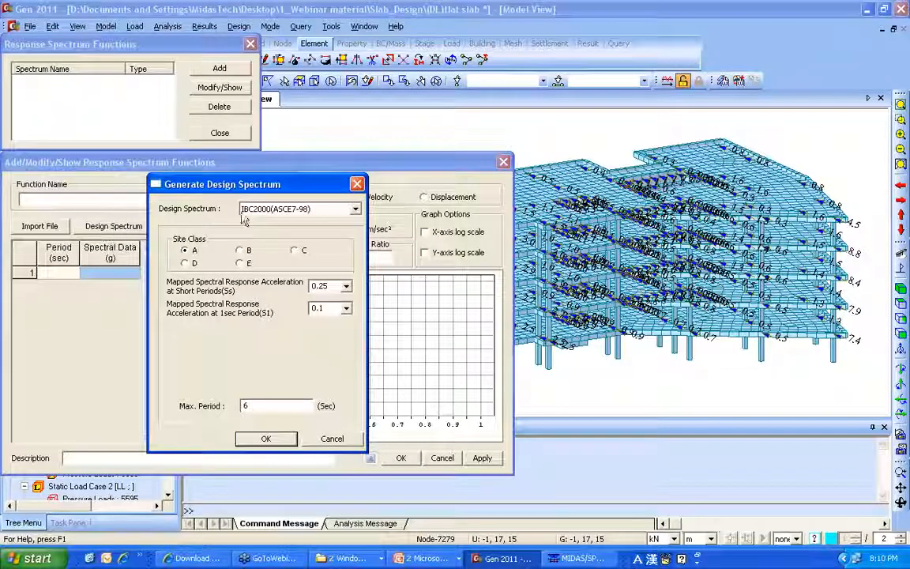
click(268, 209)
click(294, 218)
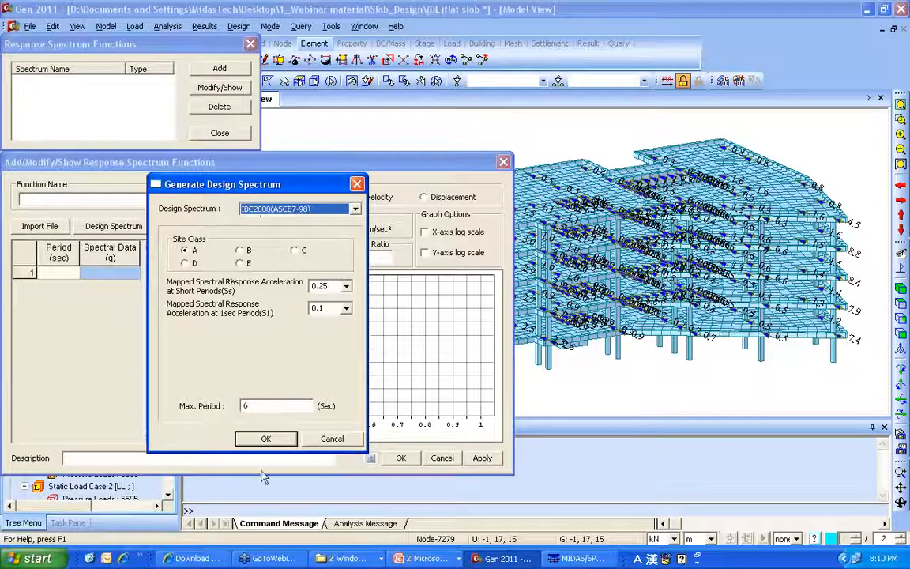
click(267, 438)
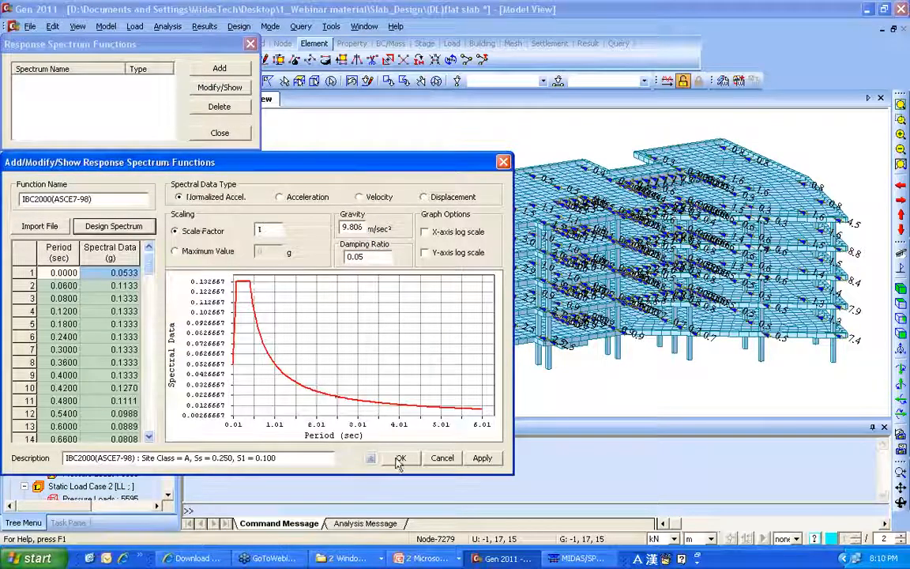
click(400, 459)
click(250, 43)
- Start a response spectrum load case named RX and assign the IBC2000(ASCE7-98) spectrum function to it
click(134, 26)
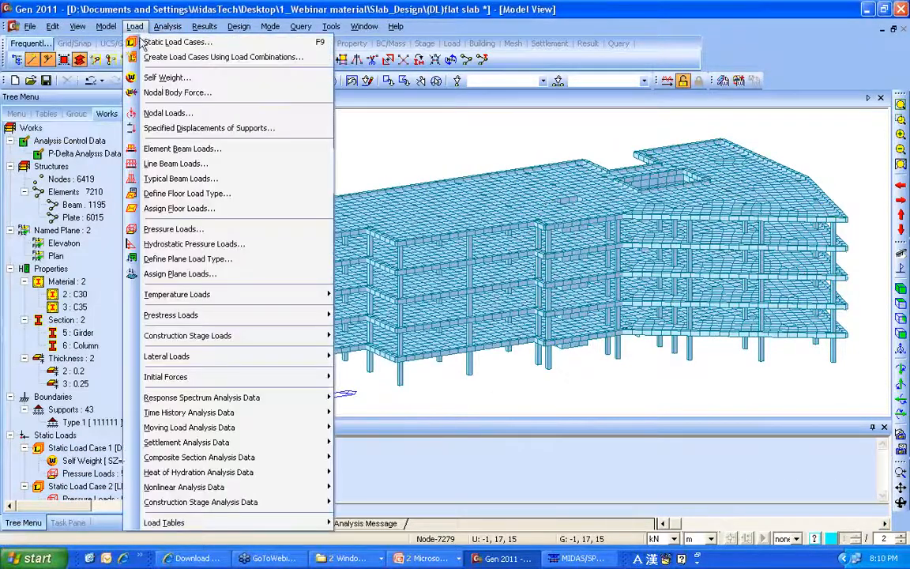
mouse_move(221, 401)
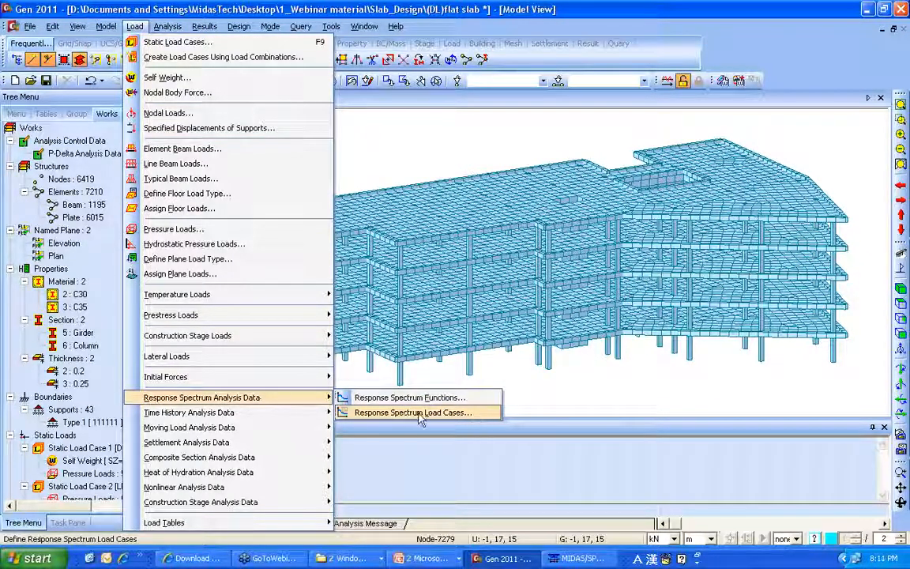
click(364, 417)
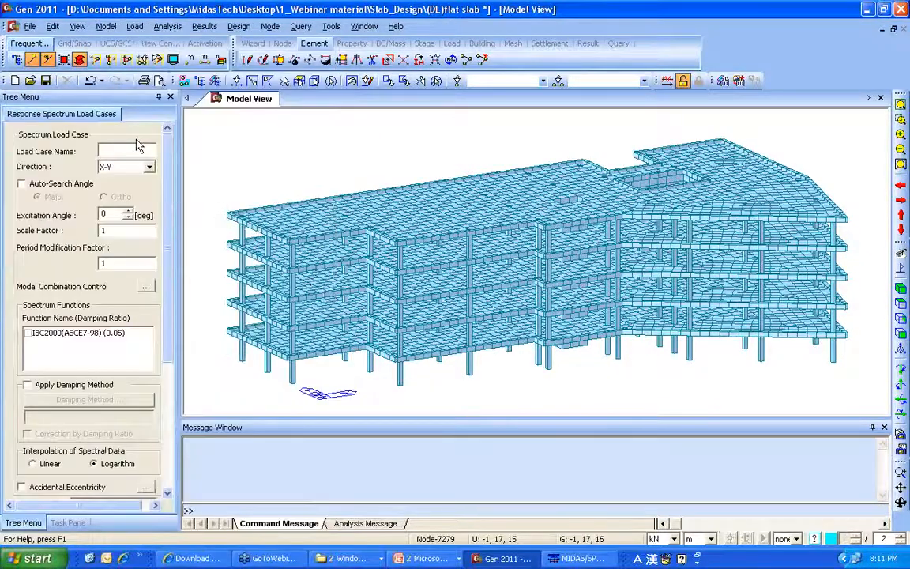
key(Caps_Lock)
text(RX)
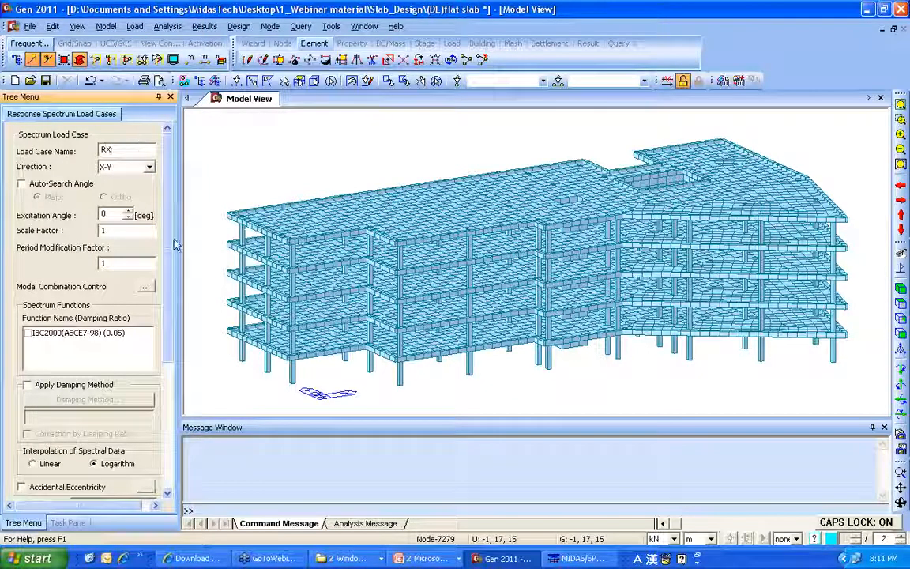
scroll(101, 309, down, 3)
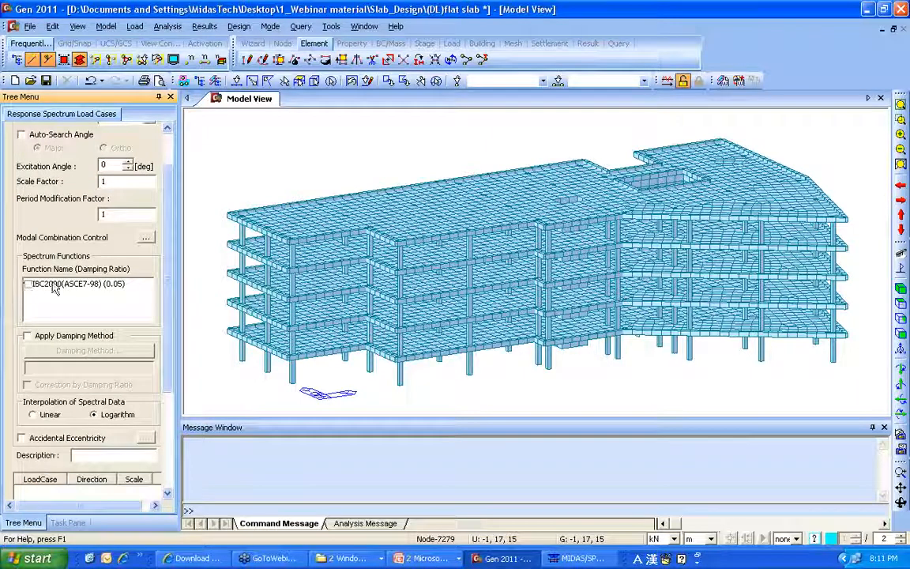
click(28, 283)
scroll(167, 263, down, 4)
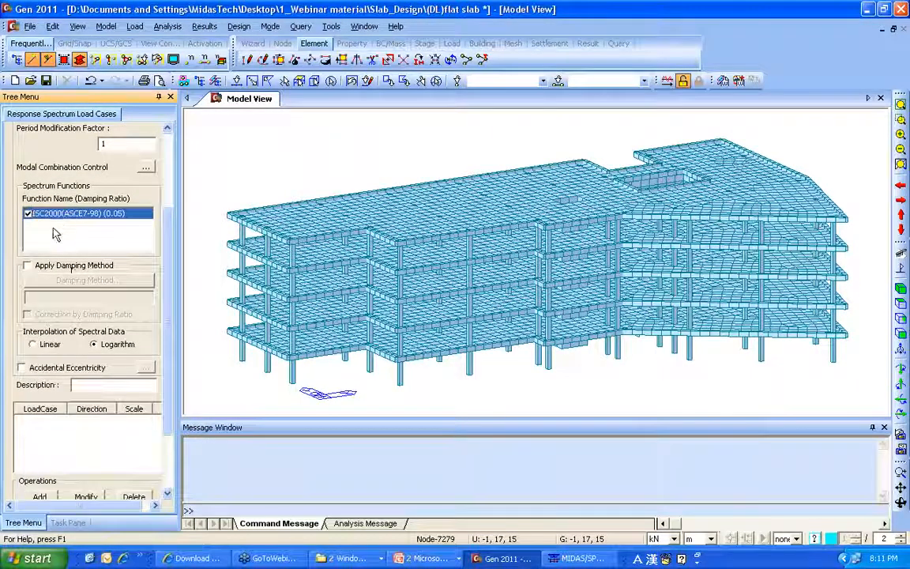
- Enable accidental eccentricity at an automatic 5% of the plan dimension and add the RX load case
click(40, 368)
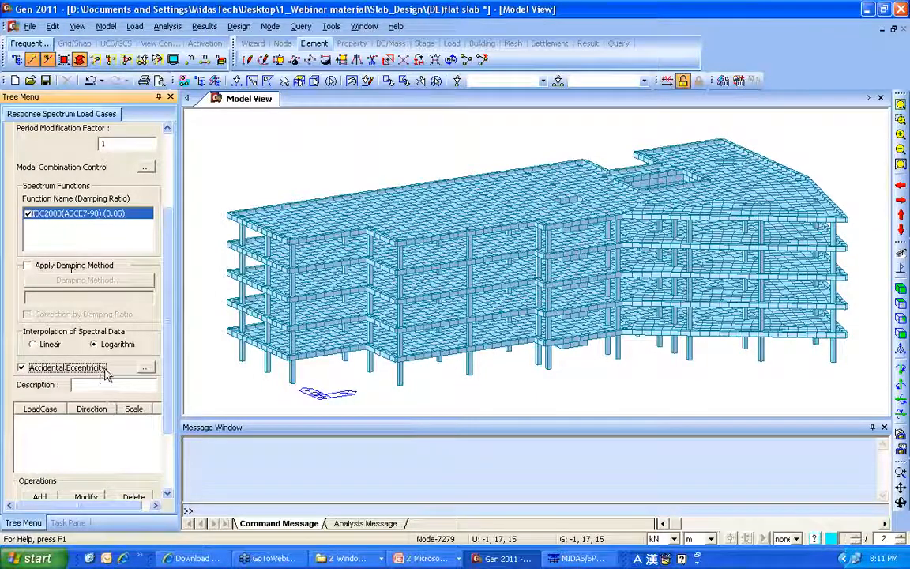
click(147, 368)
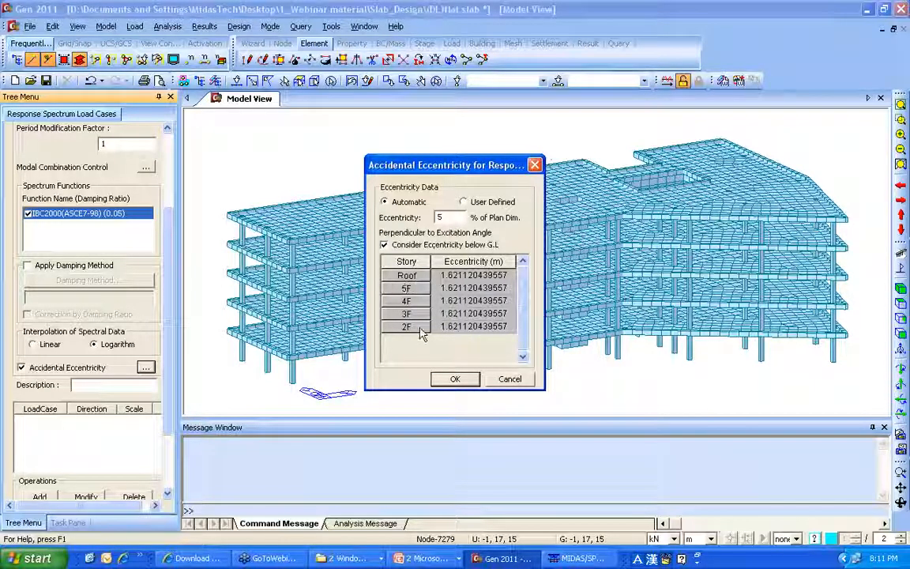
click(456, 379)
scroll(167, 393, down, 3)
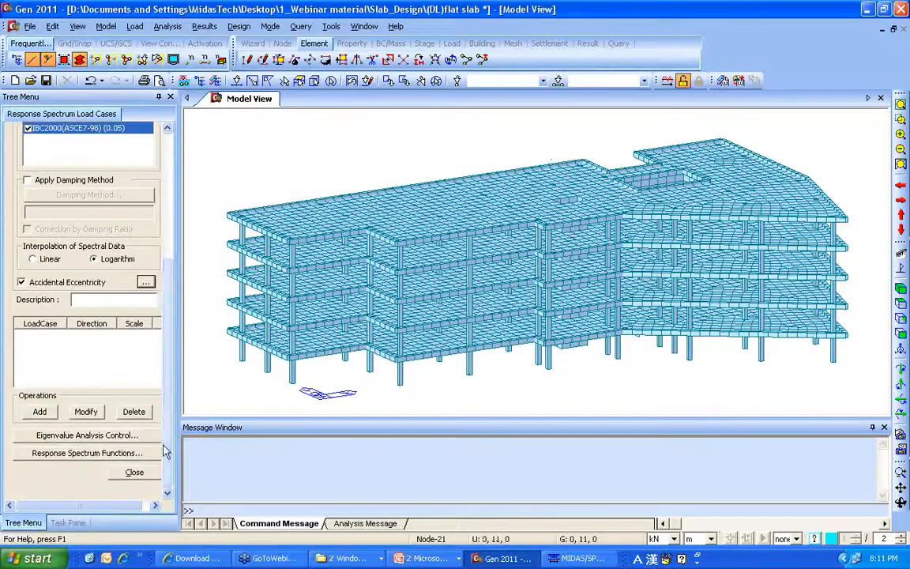
click(39, 372)
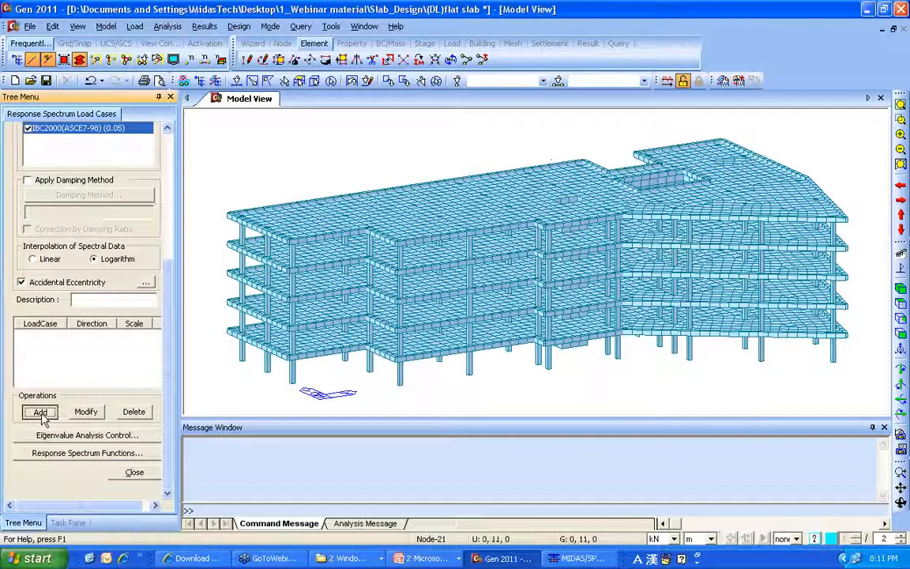
- Set the eigenvalue analysis to 15 frequencies using Lanczos eigenvectors
click(125, 434)
text(5)
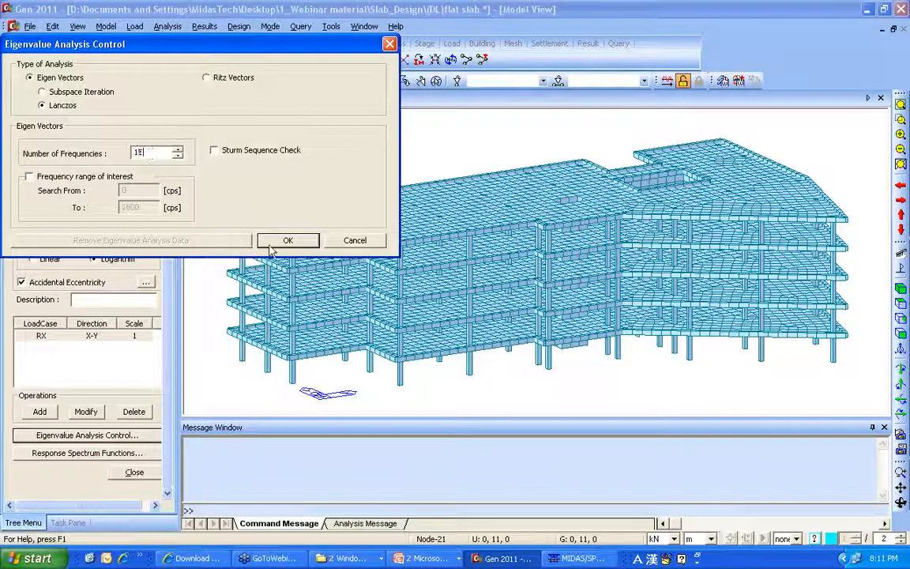
click(283, 245)
- Change the spectrum load case name to RY and set its excitation angle to 90 degrees
drag(171, 298, 172, 145)
click(122, 149)
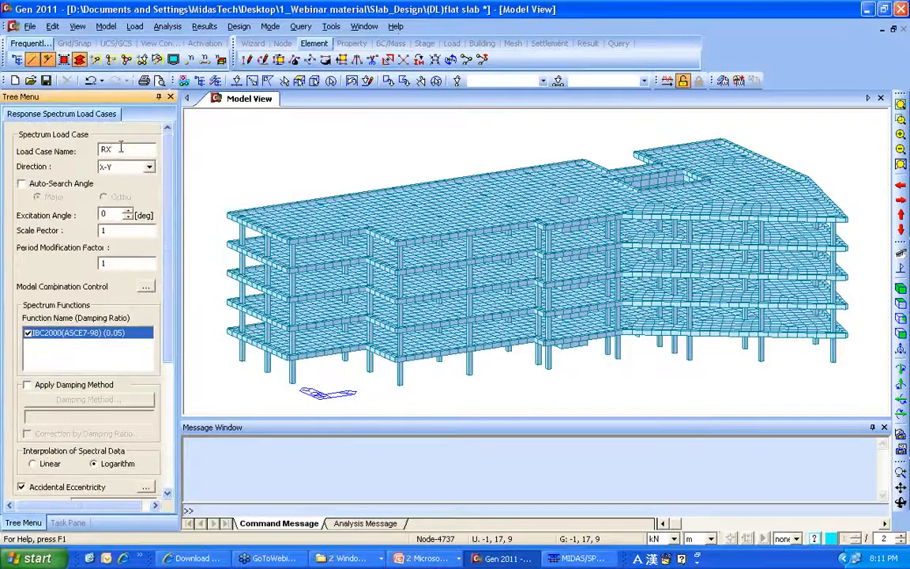
key(BackSpace)
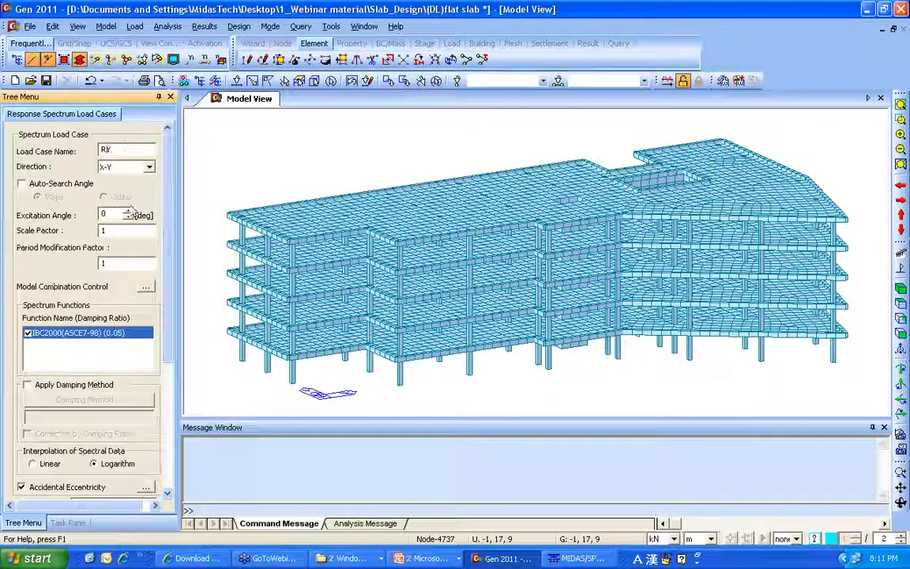
text(Y)
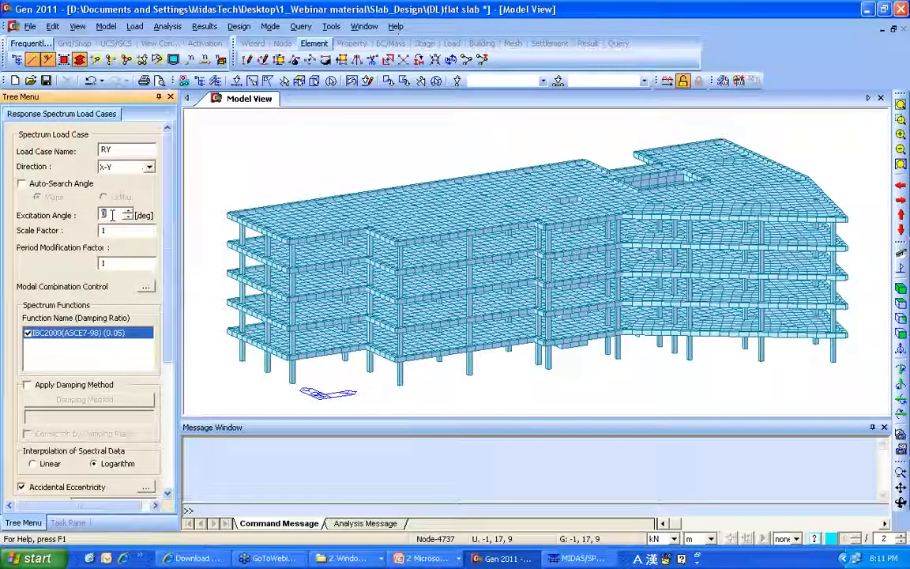
text(9)
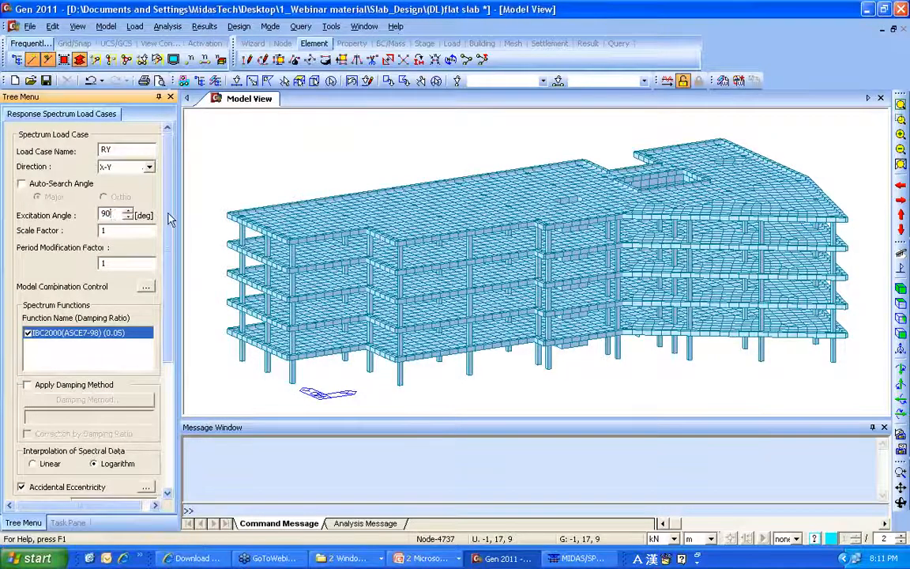
- Add the RY response spectrum load case to the list and close the load case definition
scroll(151, 193, down, 5)
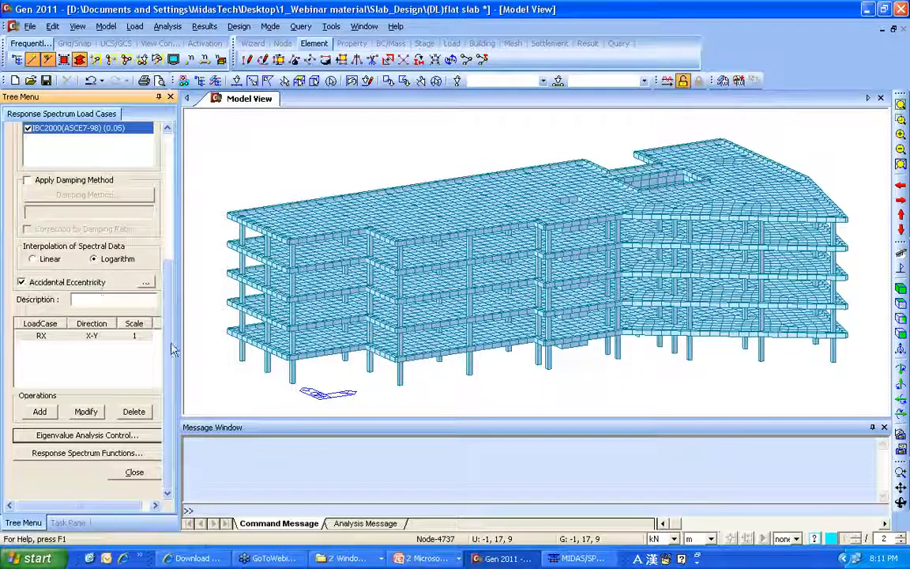
click(40, 412)
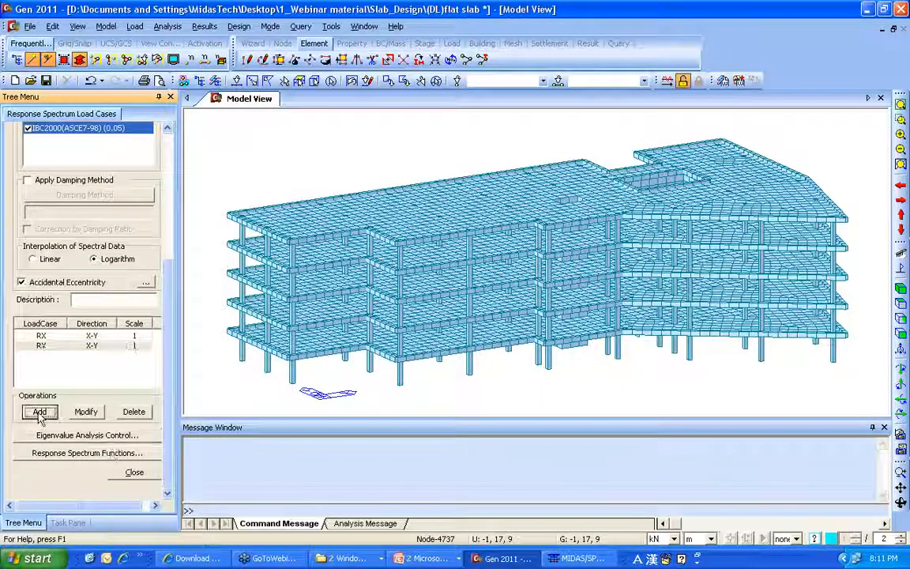
click(132, 472)
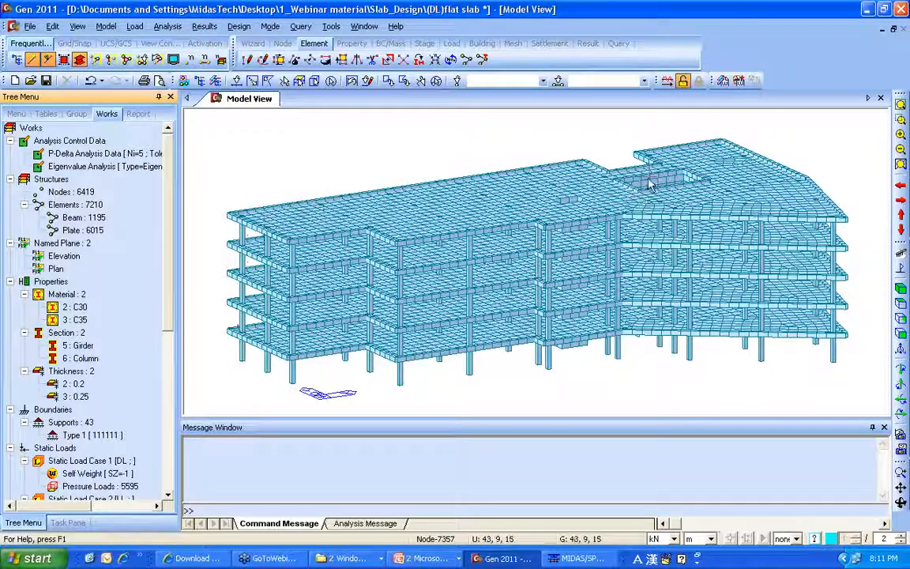
- Run the structural analysis on the flat slab model
mouse_move(526, 215)
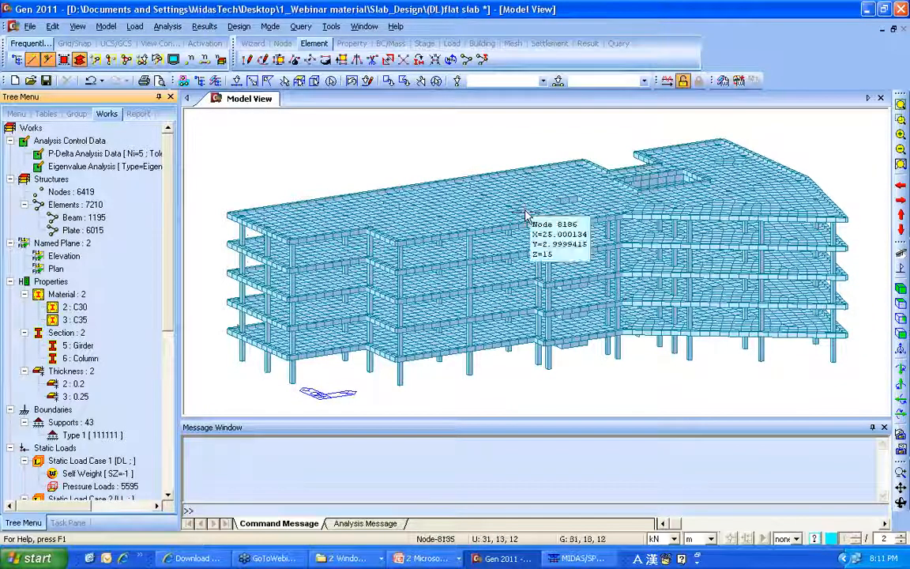
click(666, 84)
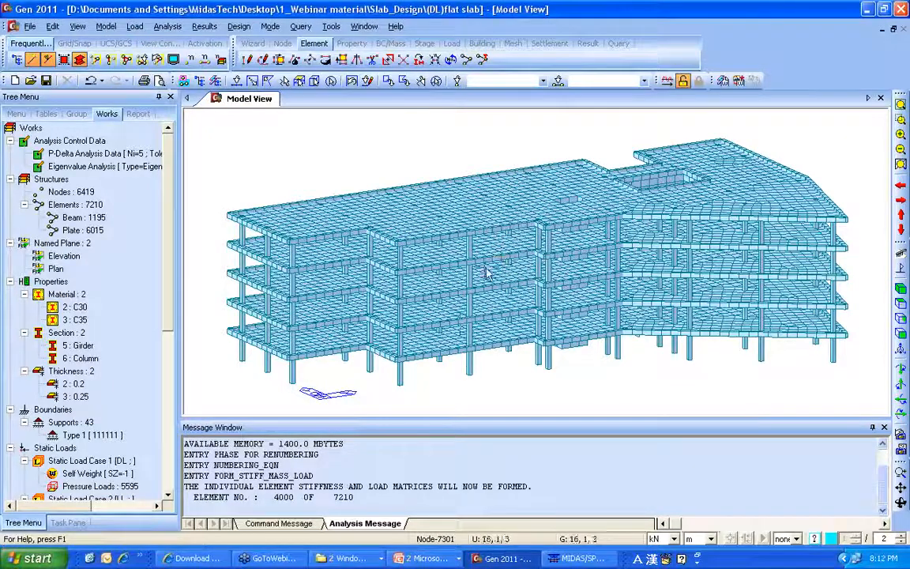
- Open FINAL_flat slab.mgb from the Slab_Design folder, close the folder and maximize the model's program window
click(884, 9)
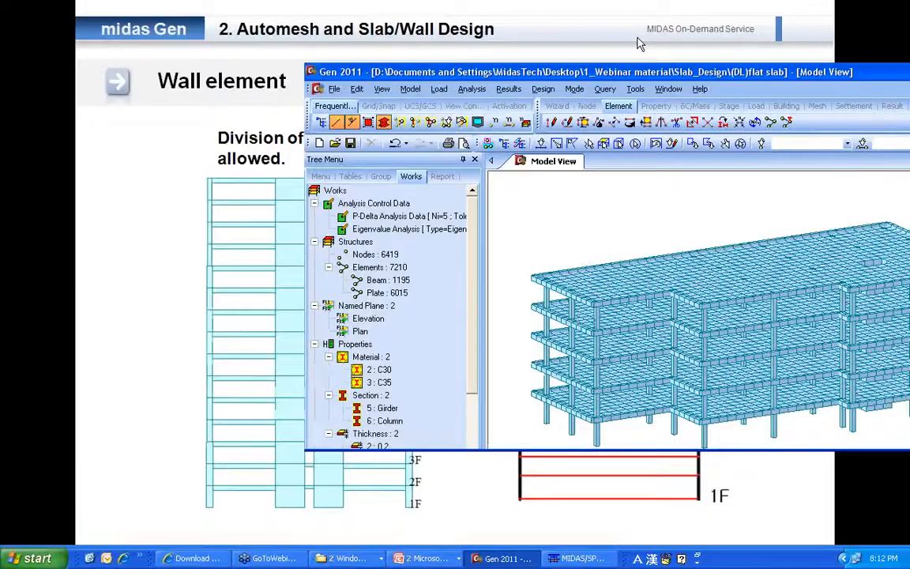
key(alt+Tab)
key(alt+Tab)
key(alt+Tab)
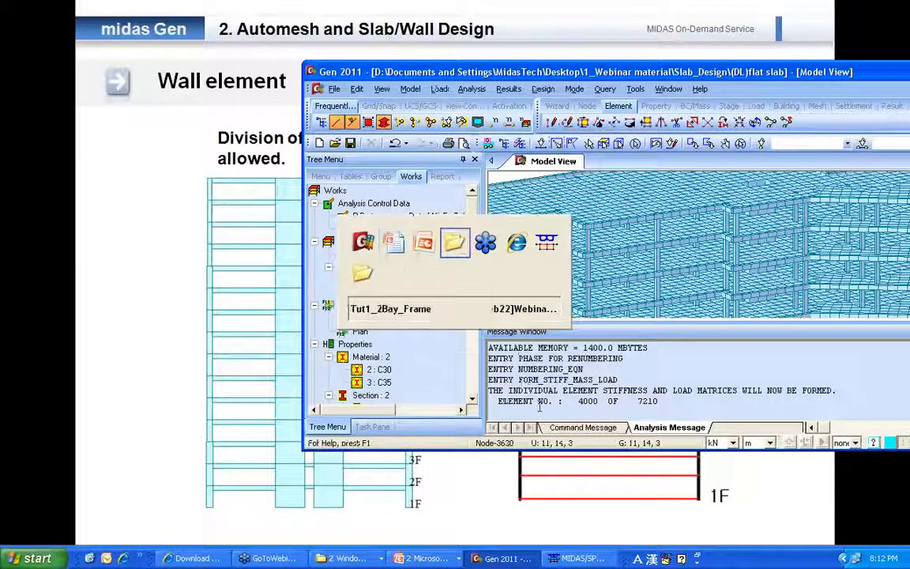
key(alt+Tab)
key(alt+Tab)
key(alt+Tab)
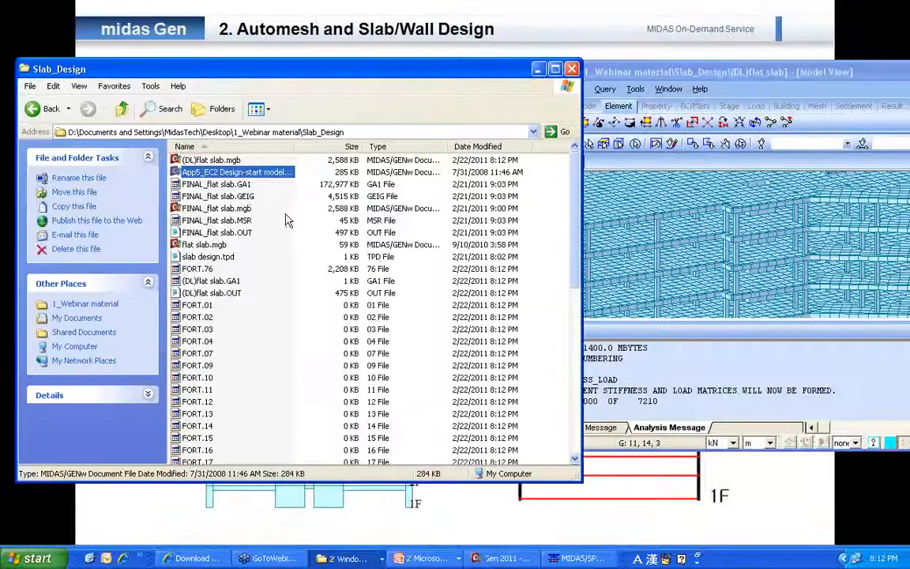
click(286, 219)
double_click(242, 211)
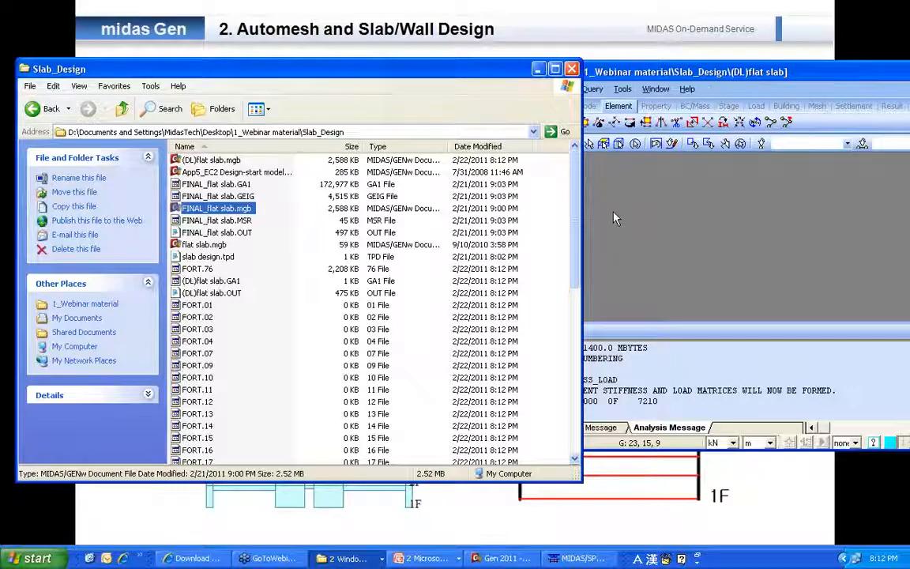
click(572, 68)
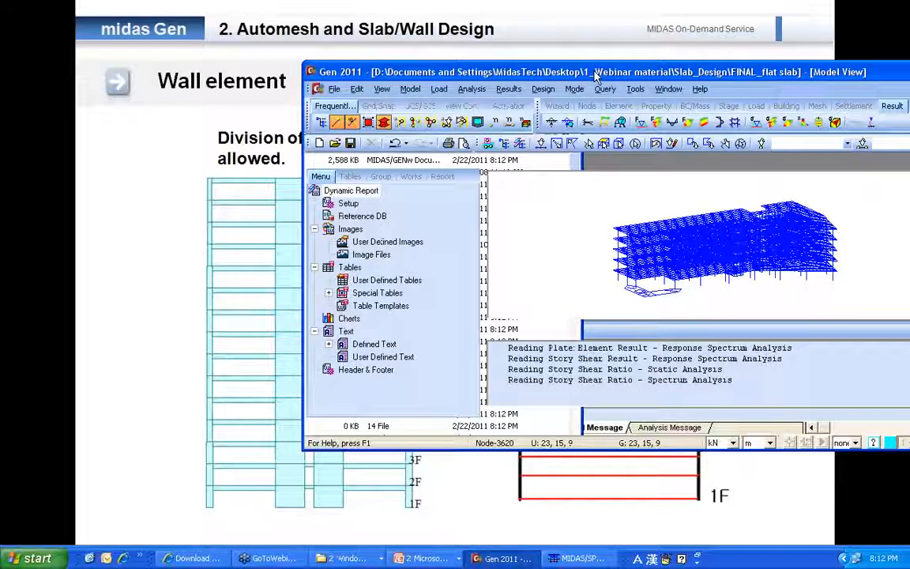
double_click(594, 73)
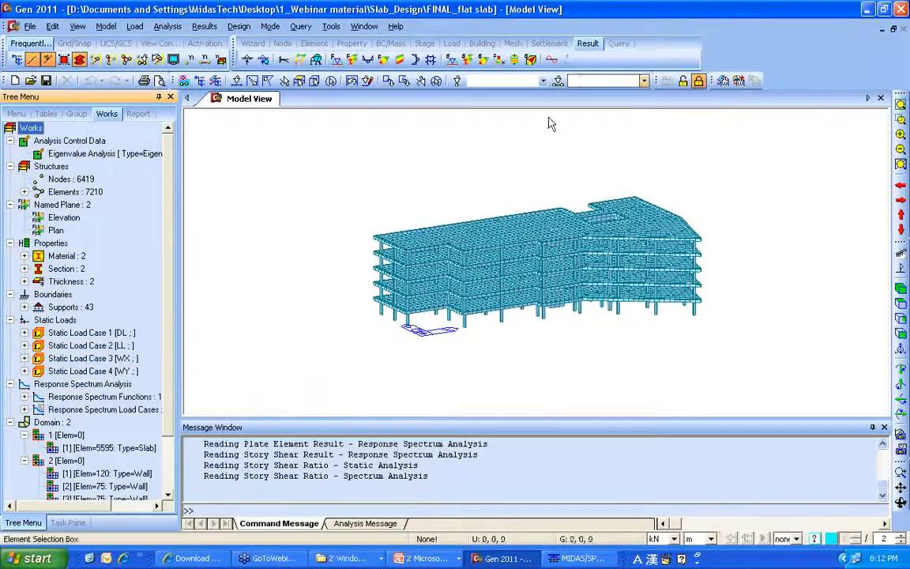
- Expand static load cases DL, LL, WX and WY to review their assigned loads
click(25, 370)
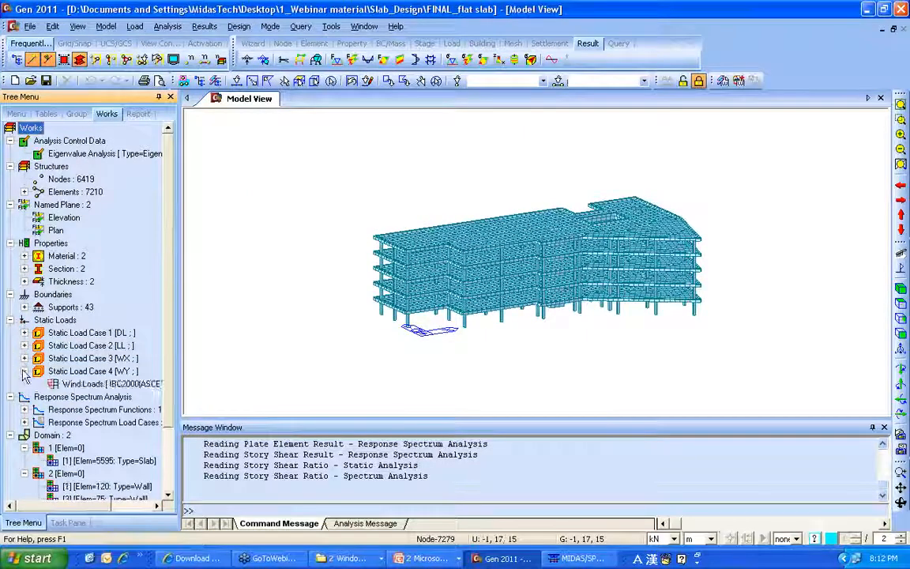
click(24, 358)
click(24, 333)
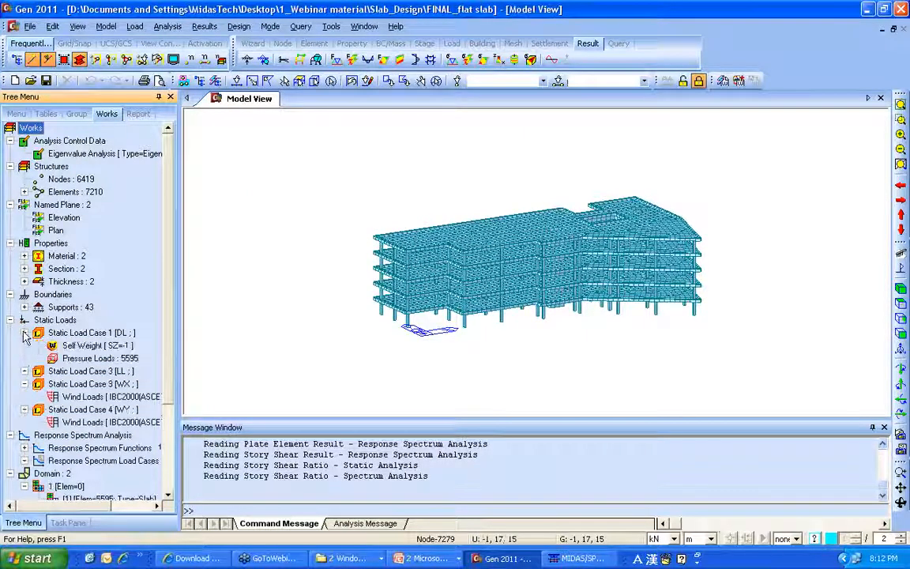
click(24, 371)
- Expand the response spectrum functions and load cases and review them along with the live load's pressure loads
drag(168, 356, 162, 398)
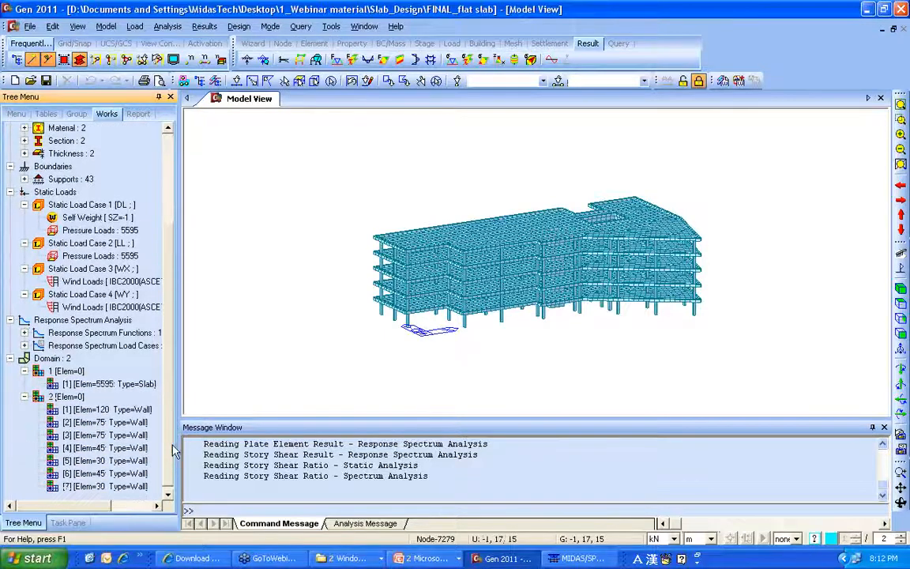
click(25, 346)
click(24, 332)
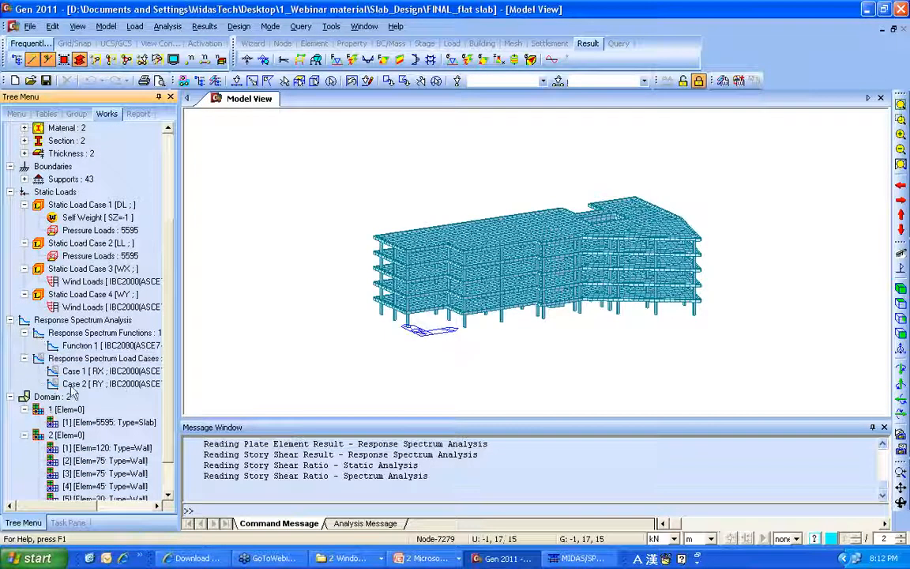
drag(168, 359, 169, 336)
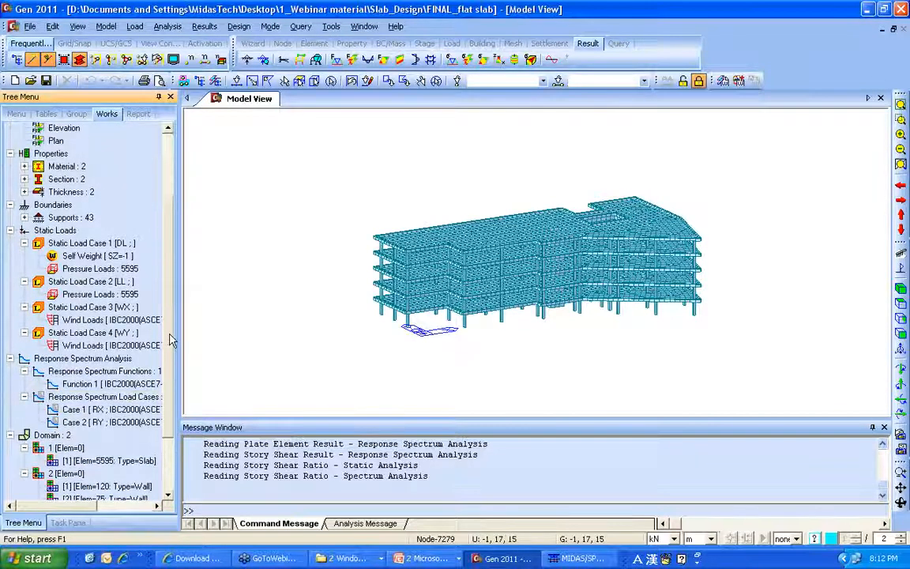
click(107, 372)
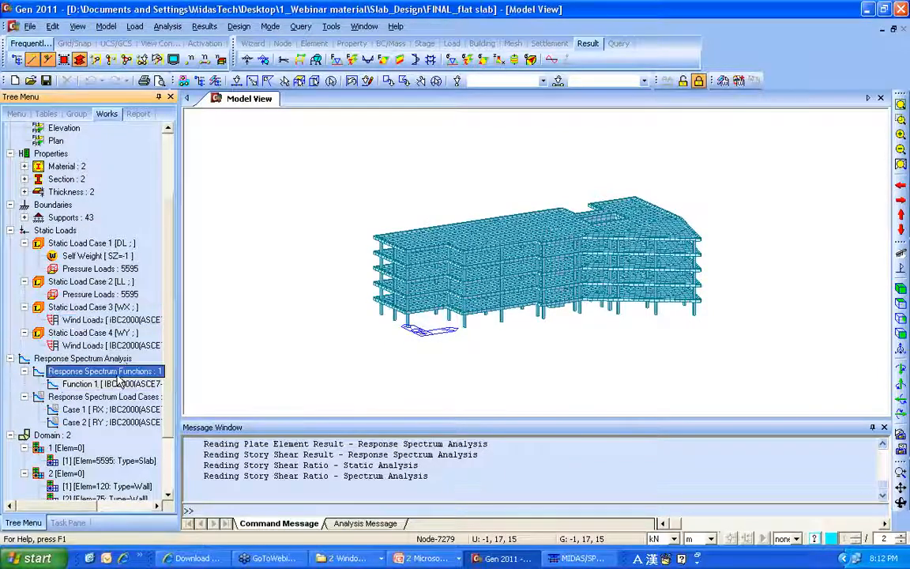
scroll(161, 375, up, 1)
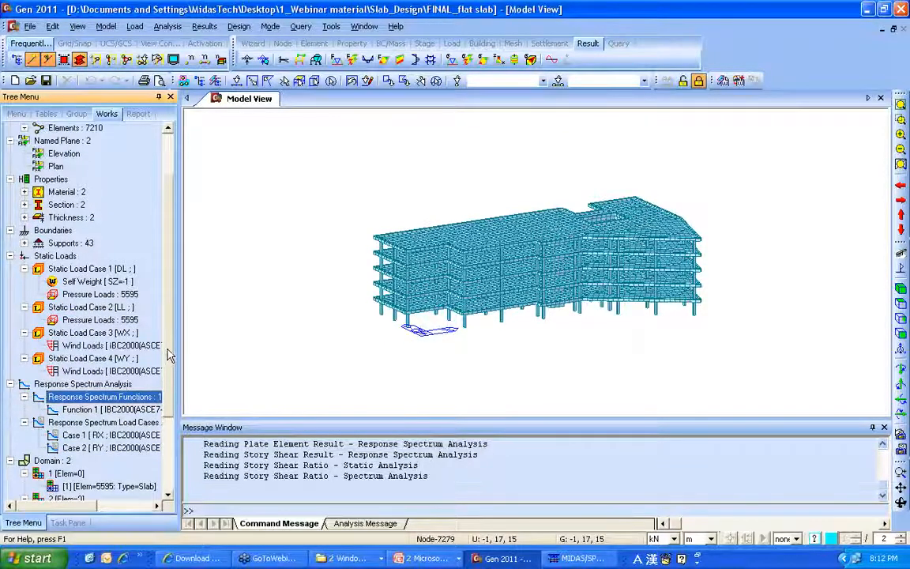
scroll(152, 316, up, 1)
click(93, 348)
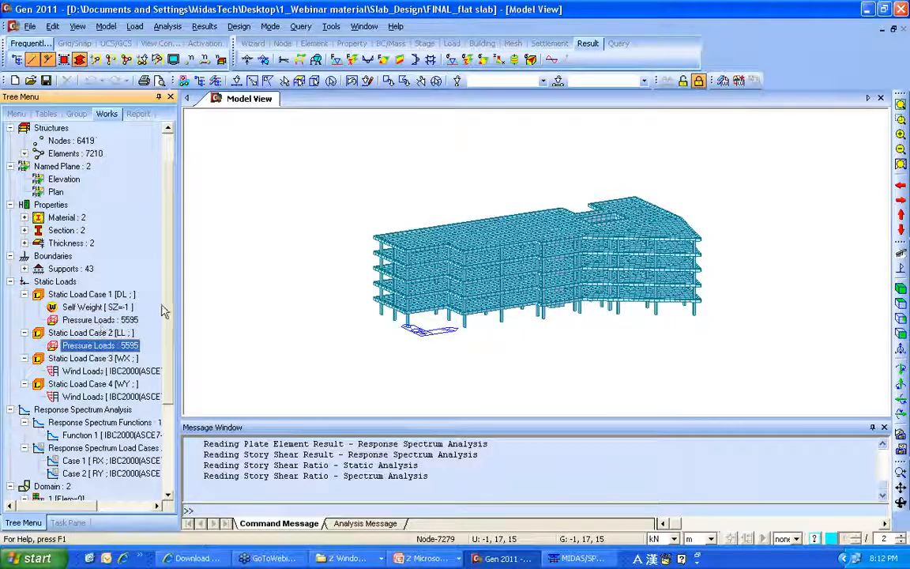
scroll(165, 288, up, 1)
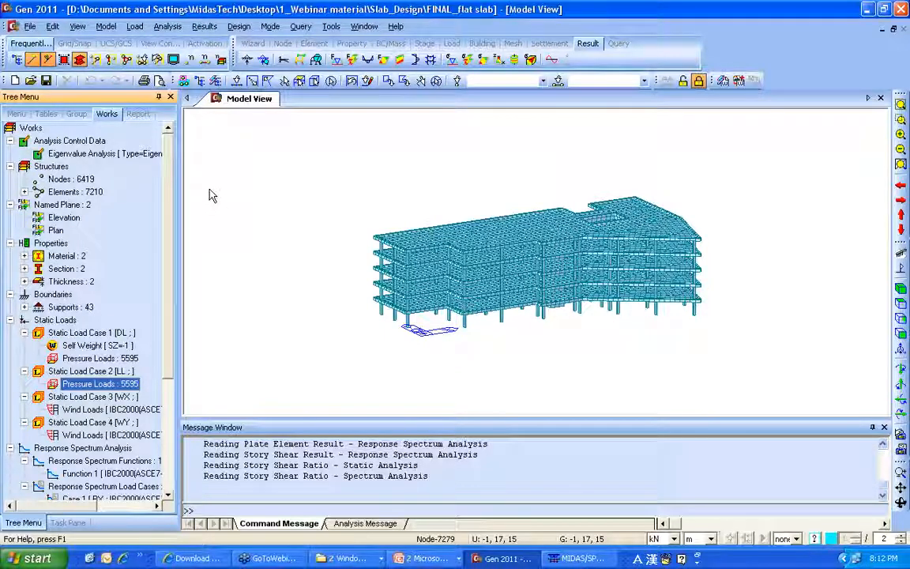
- Open the Plate Forces/Moments results and look over their load case, component and display options
right_click(259, 139)
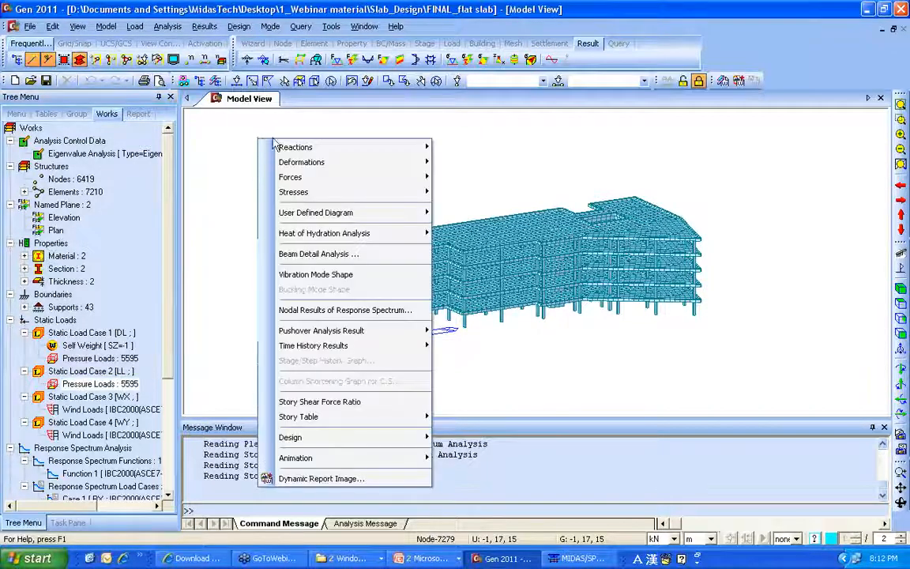
mouse_move(304, 163)
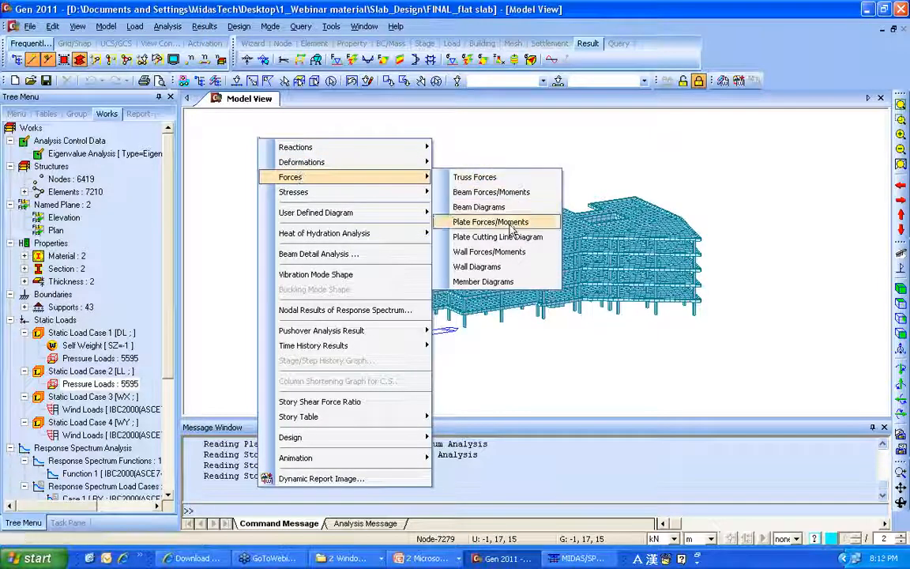
click(510, 225)
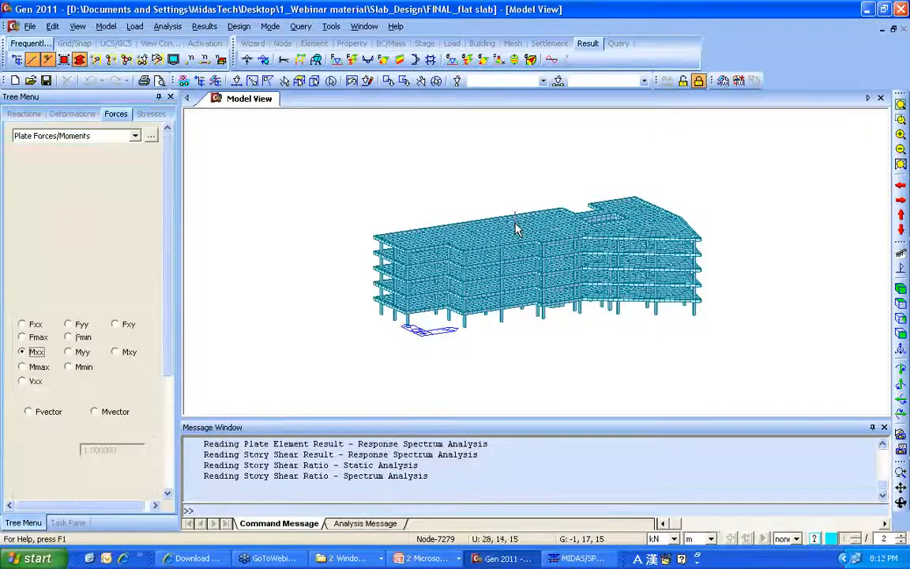
scroll(171, 215, down, 2)
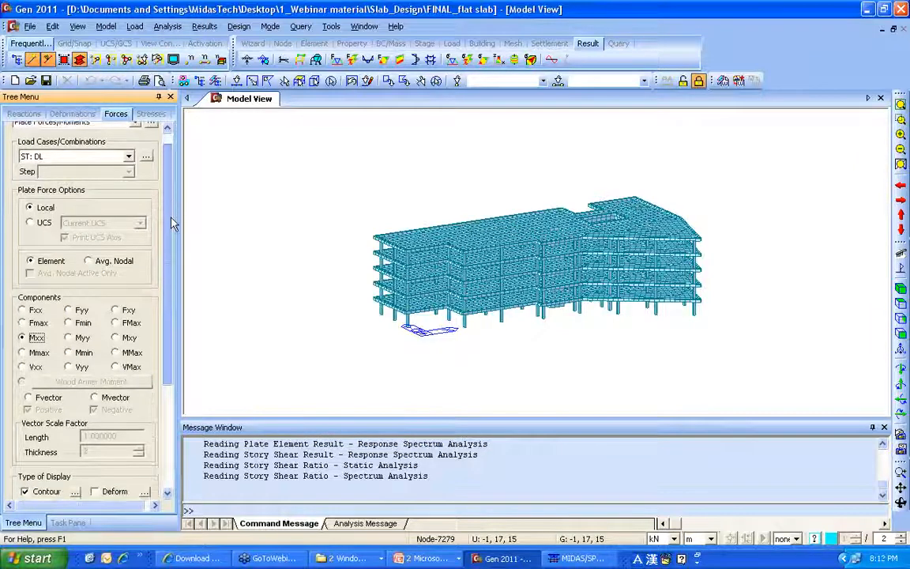
scroll(175, 229, up, 2)
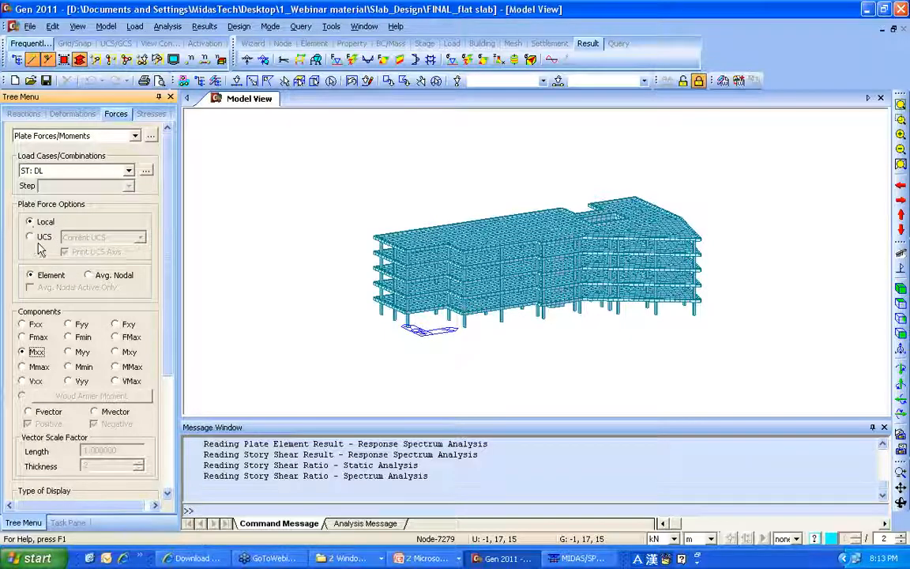
- Switch the plate force axes to the current UCS and return them to Local
click(41, 237)
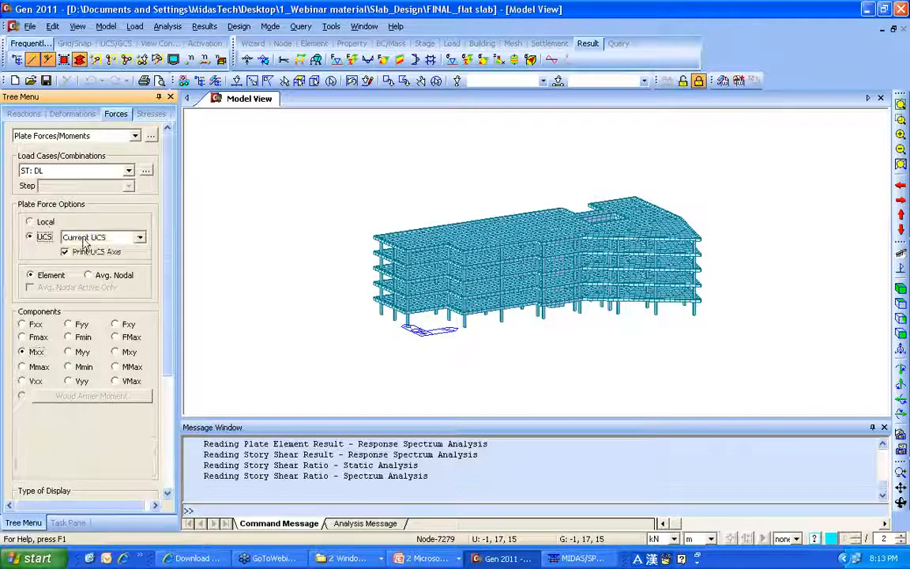
click(45, 222)
click(42, 235)
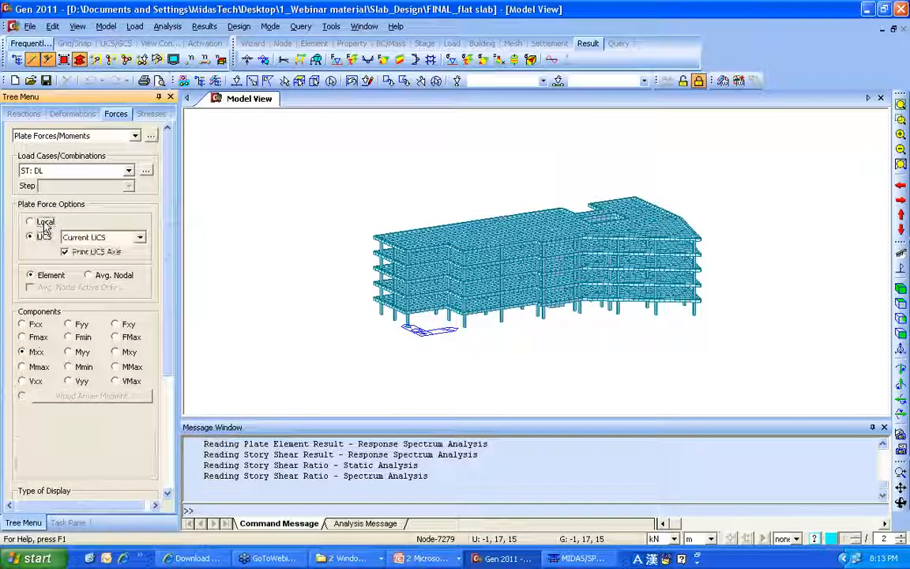
click(45, 222)
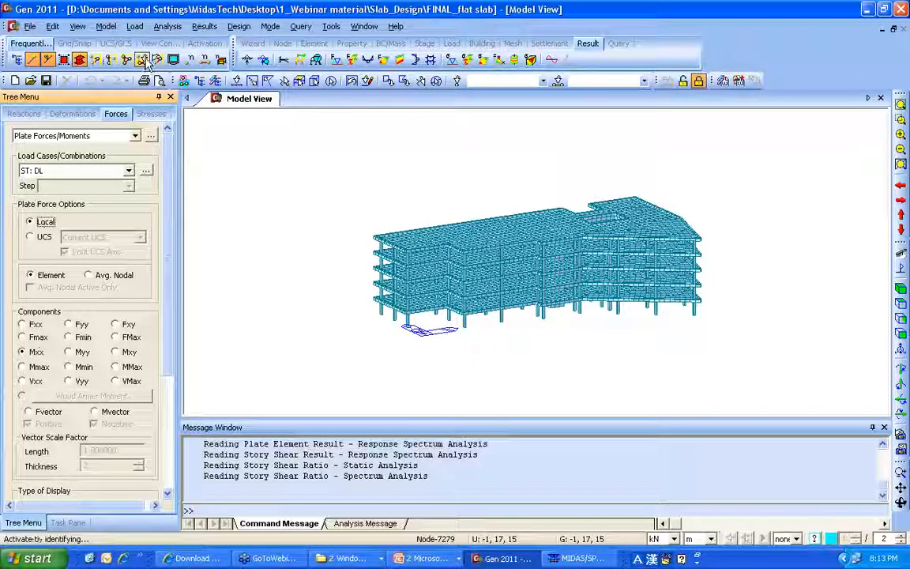
- Activate only story 3F with the +Below option so the floor and its lower members are shown
click(145, 61)
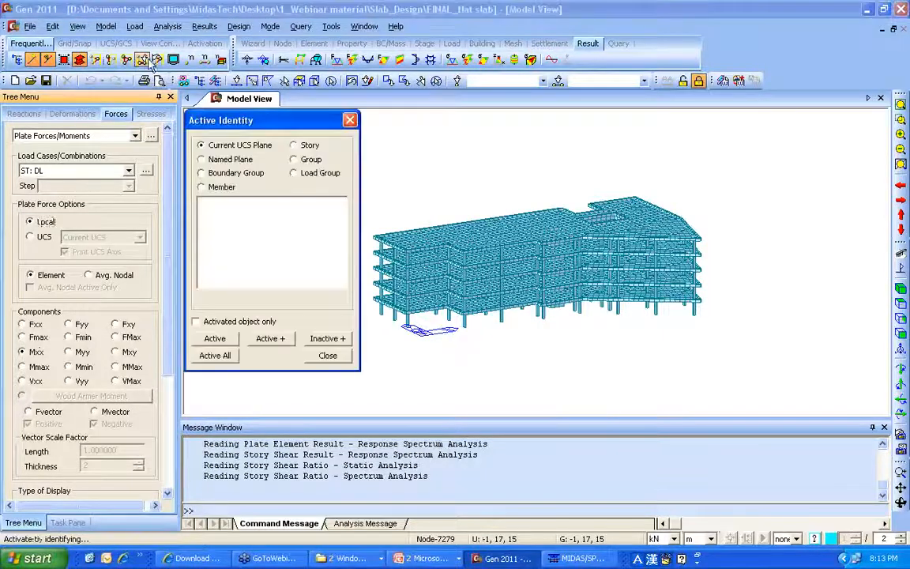
click(293, 145)
click(206, 221)
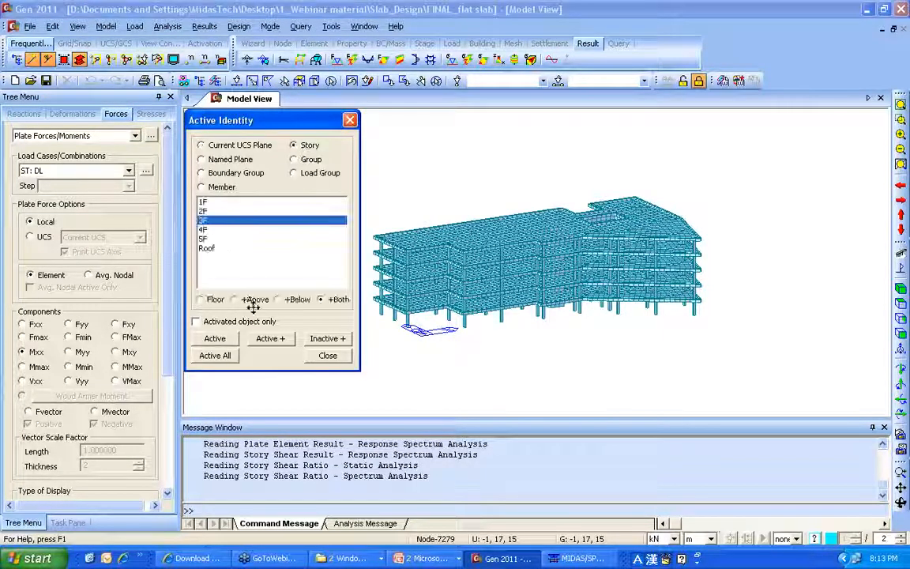
click(276, 299)
click(217, 338)
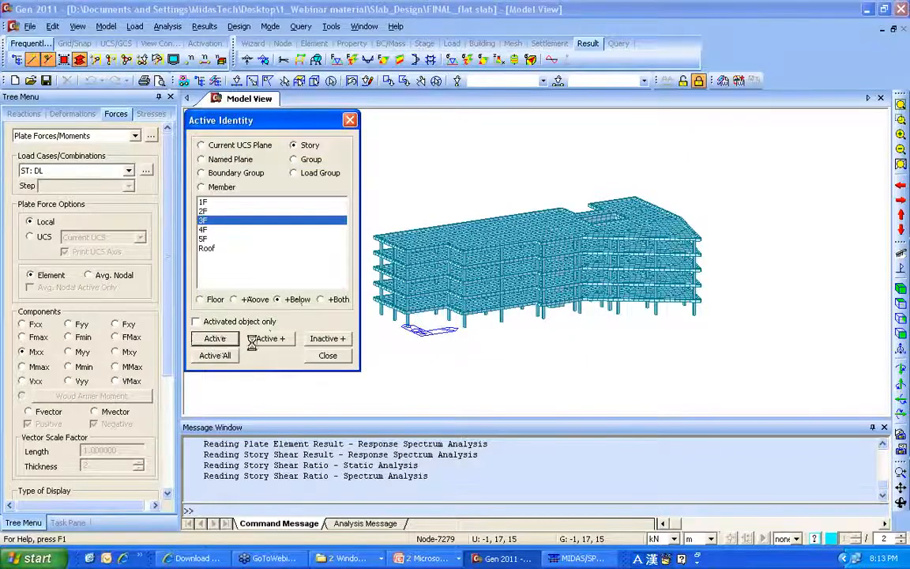
click(327, 356)
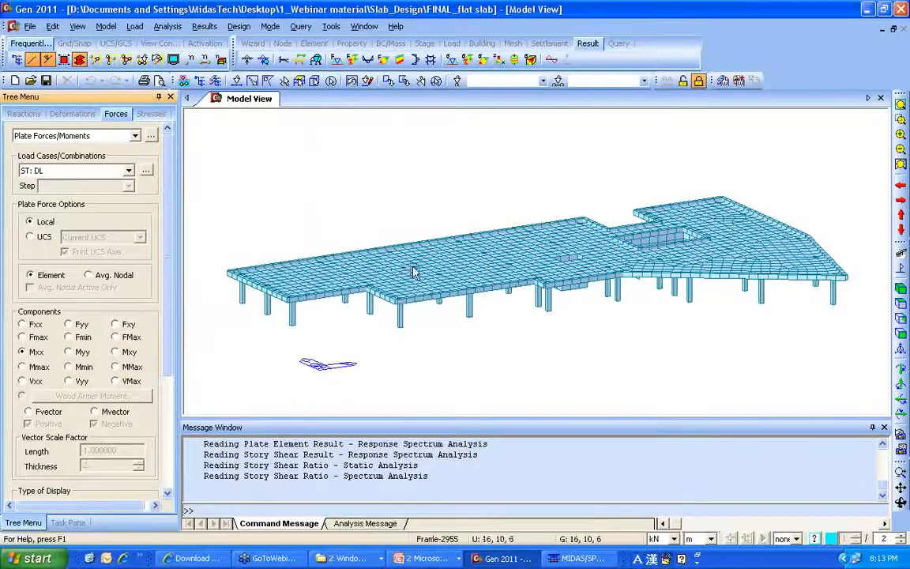
- Display the local axes of the elements on the 3F floor and examine them closely at the slab's outer corner
middle_drag(417, 268, 414, 278)
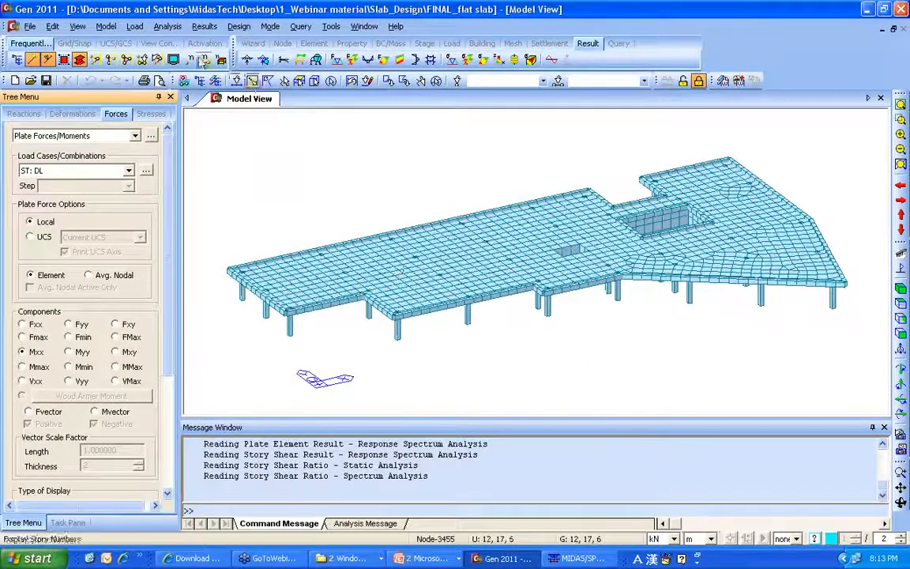
click(173, 60)
drag(405, 96, 195, 33)
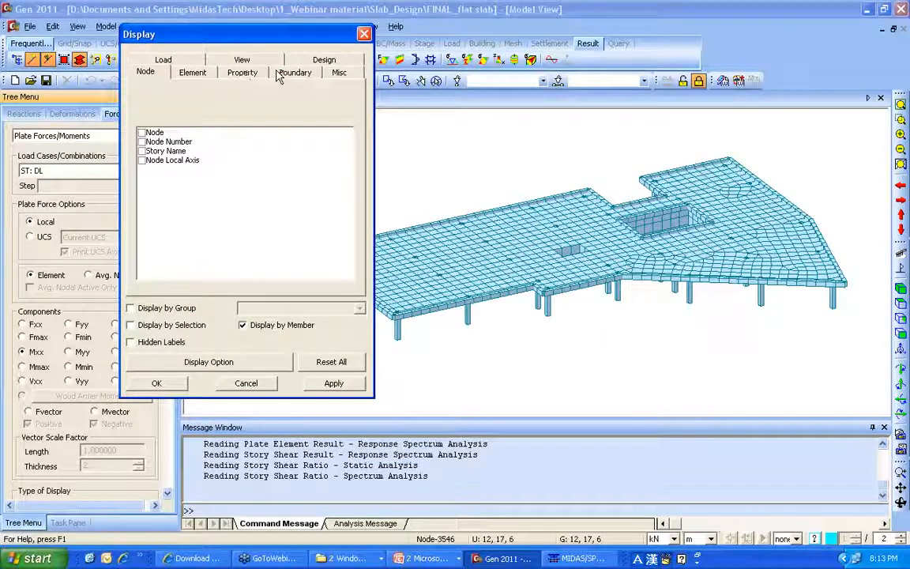
click(192, 72)
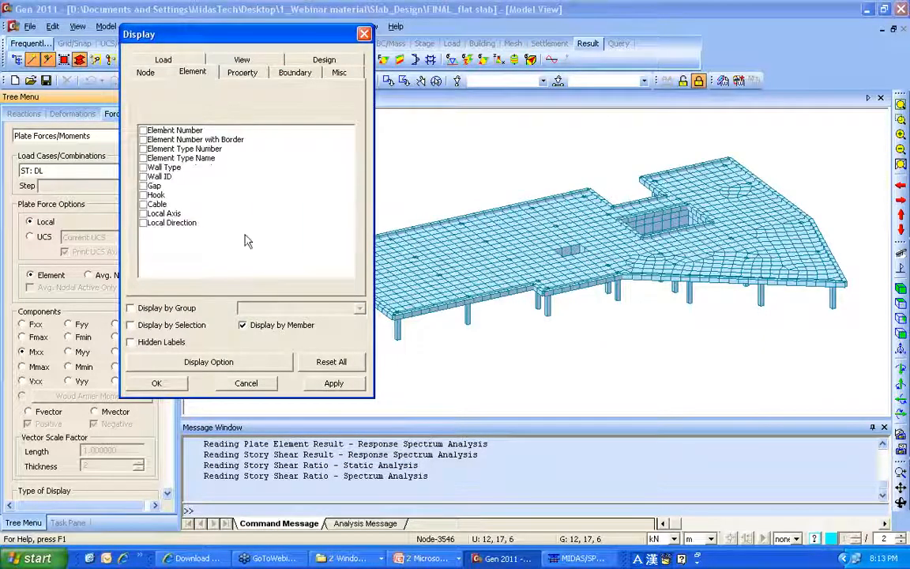
click(144, 213)
click(164, 387)
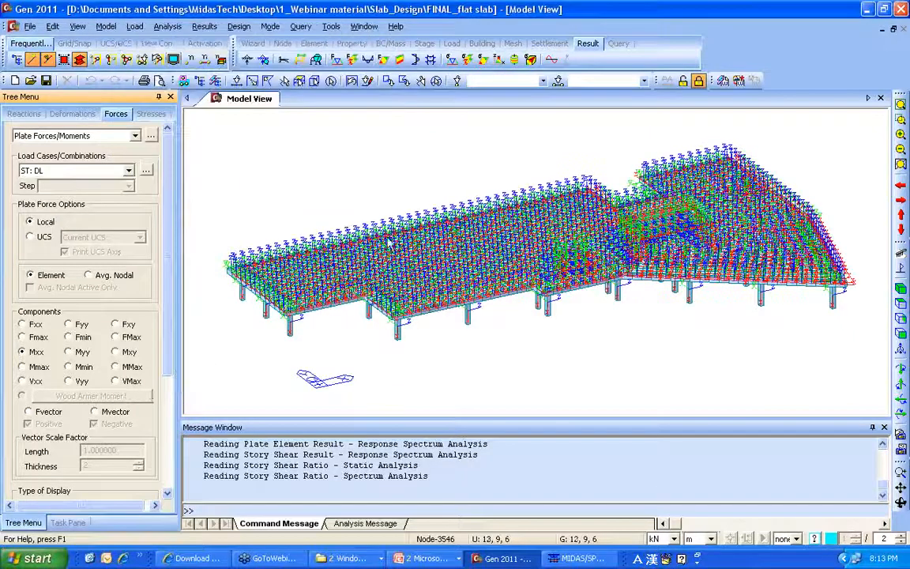
click(902, 120)
drag(197, 216, 278, 284)
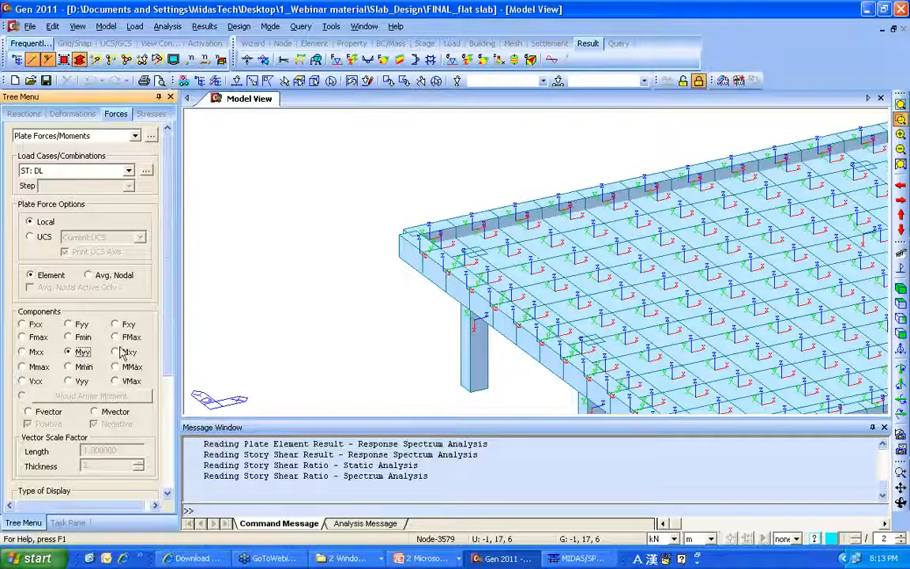
- Plot the Myy moment contour for load case ST: DL with the legend shown
drag(166, 320, 167, 352)
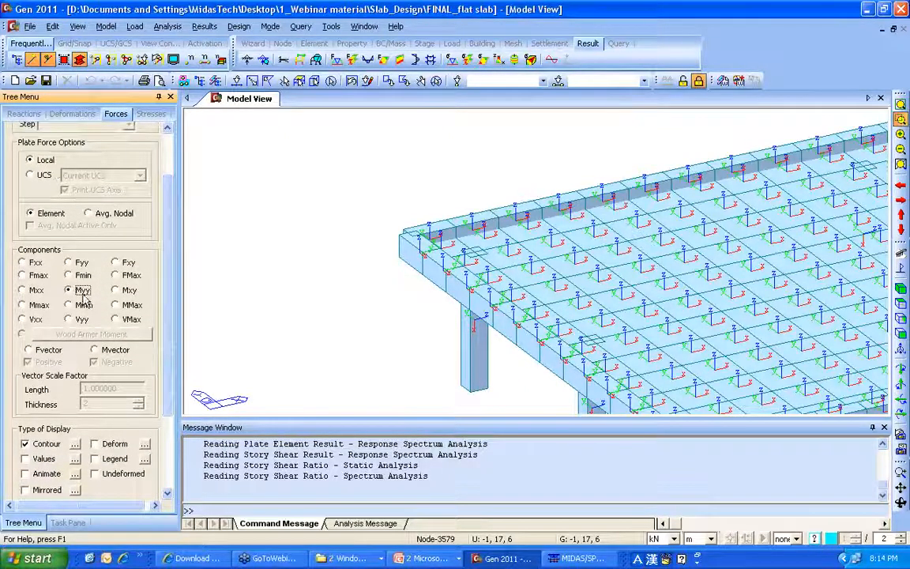
drag(168, 304, 168, 381)
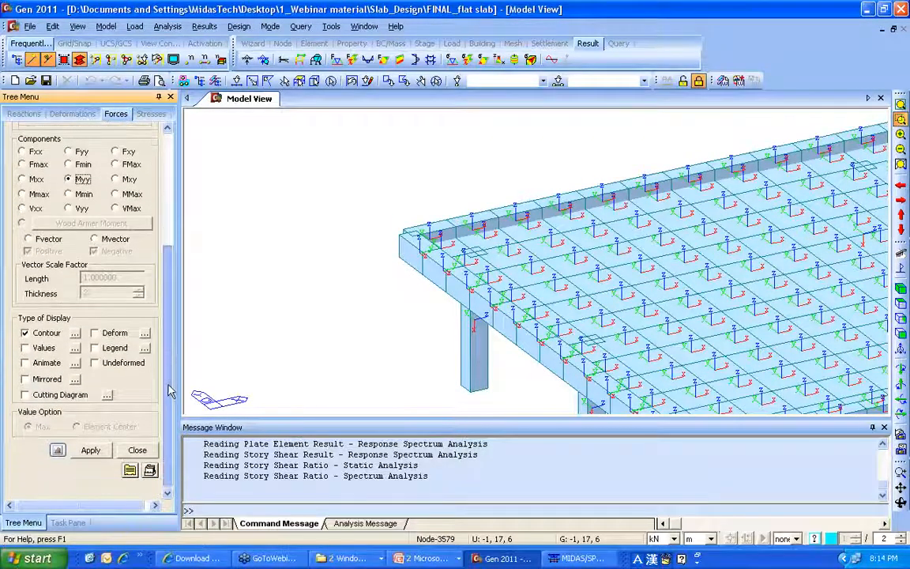
click(108, 347)
click(88, 449)
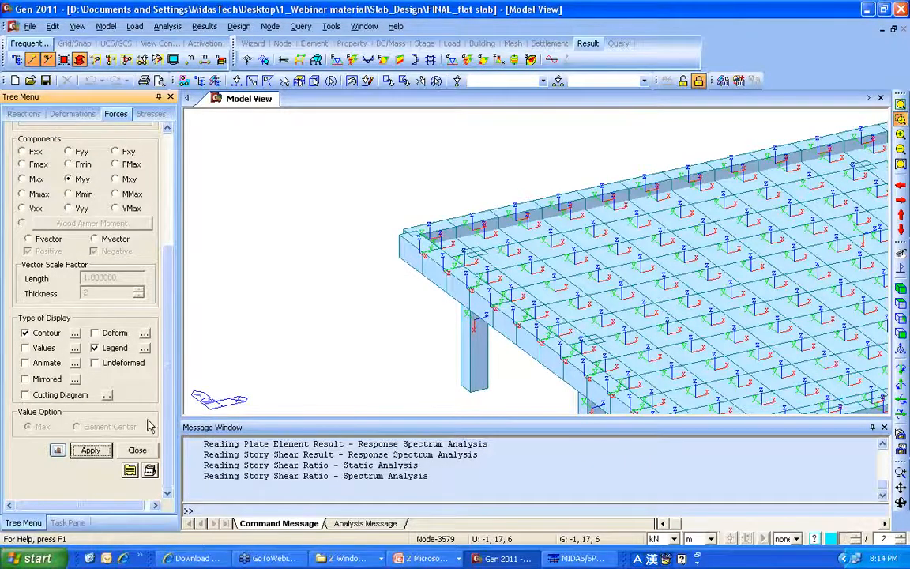
mouse_move(215, 254)
mouse_down()
mouse_move(241, 303)
mouse_move(218, 272)
mouse_up()
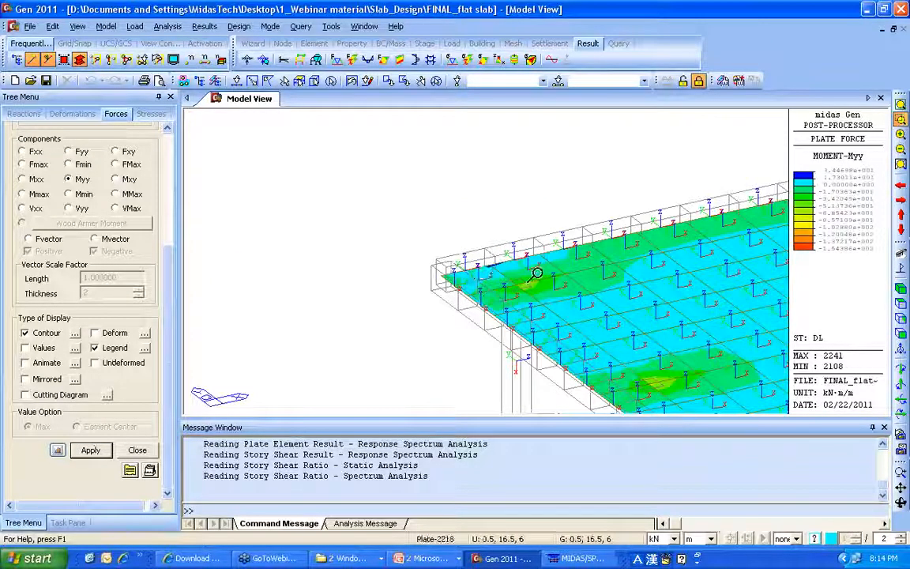
- Switch to the presentation, study the sign conventions on the Plate Force slide, and return to midas Gen
key(alt+Tab)
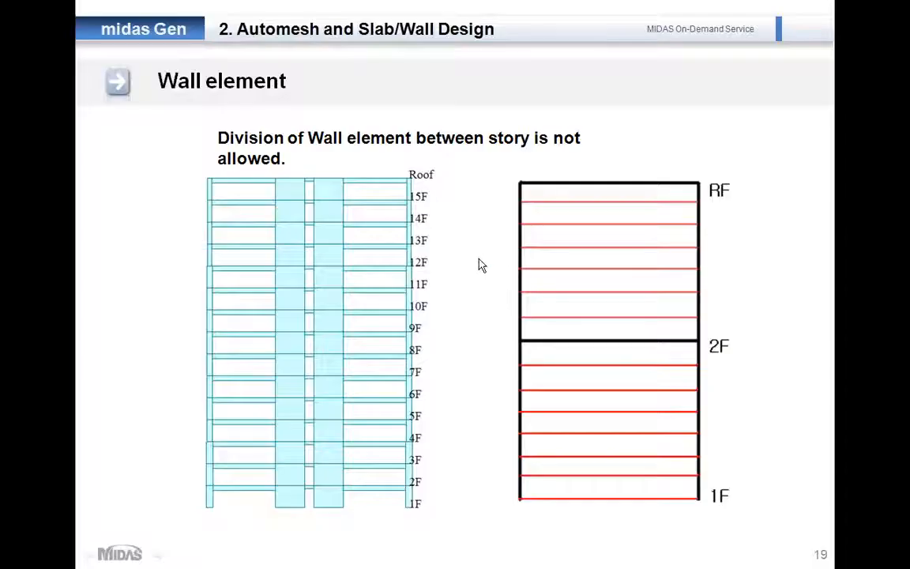
click(479, 259)
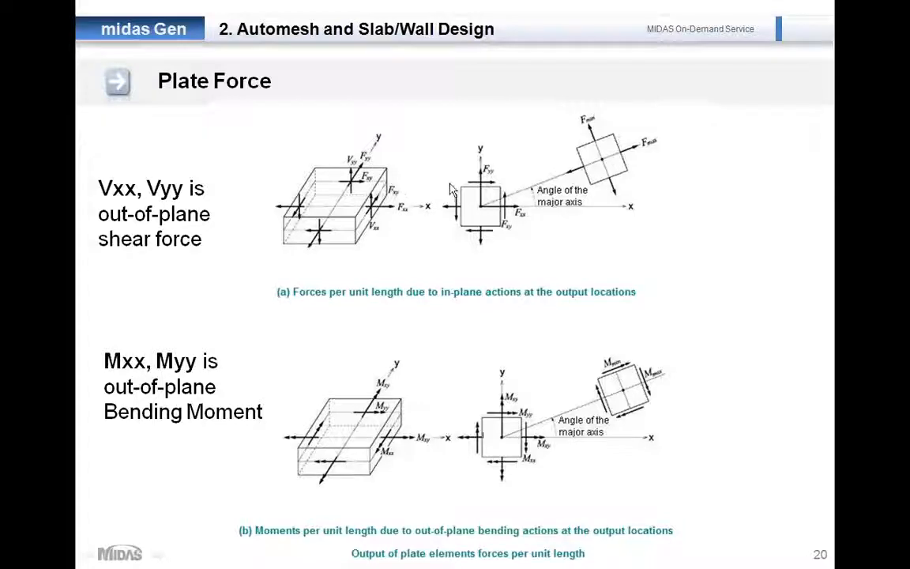
key(alt+Tab)
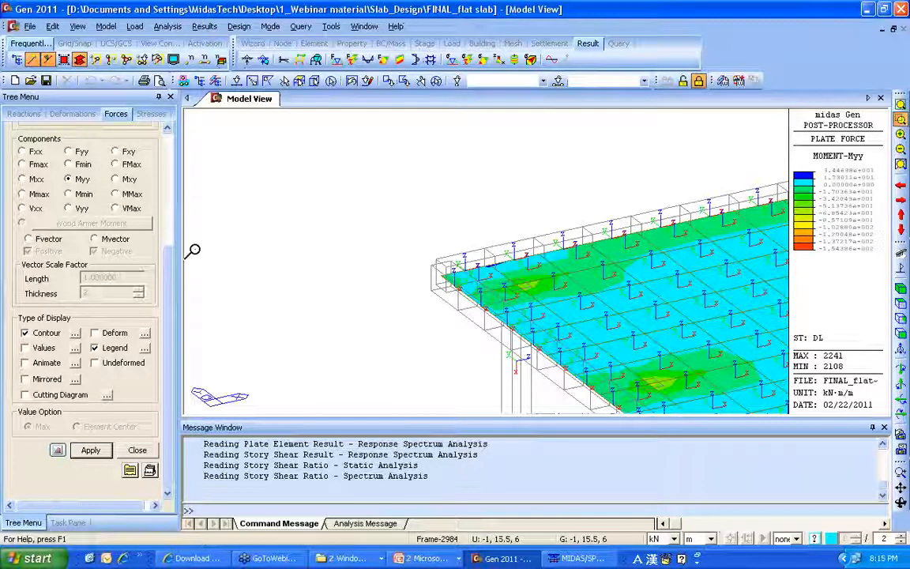
- Turn off the element local axes display and show the whole floor in isometric view
scroll(126, 249, up, 4)
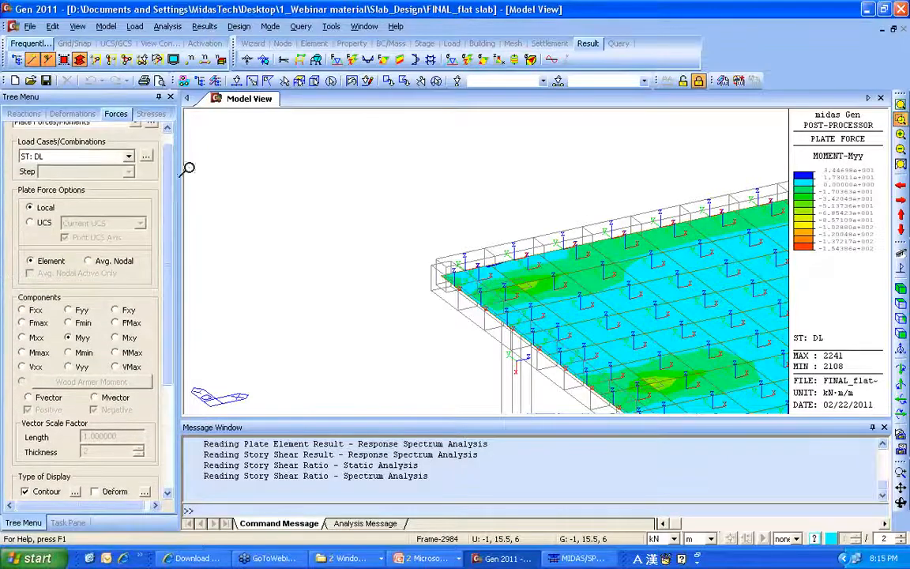
click(173, 60)
click(315, 257)
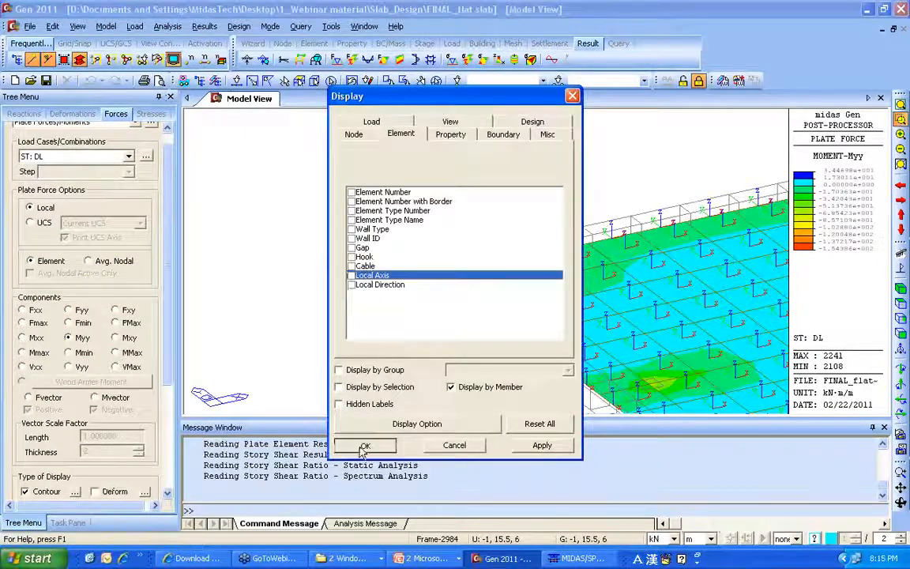
click(328, 403)
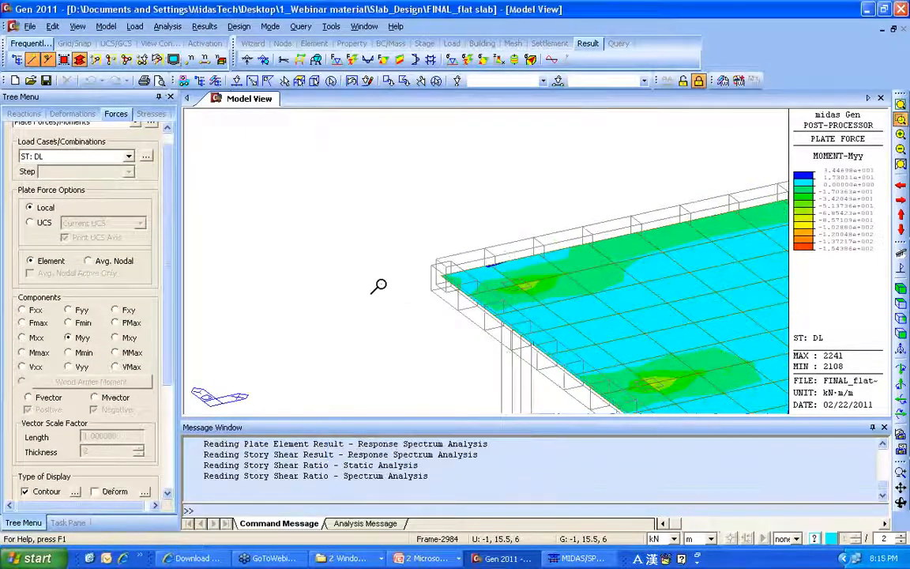
click(896, 289)
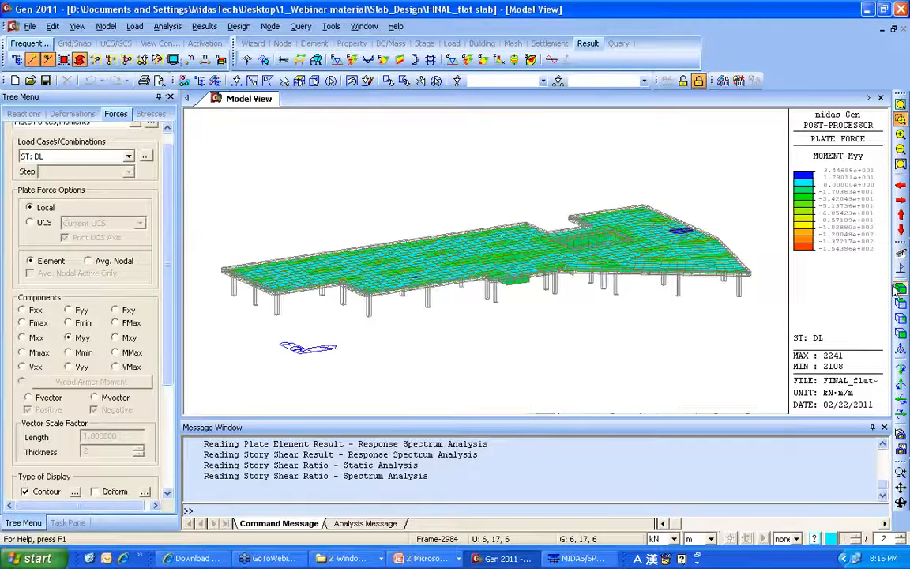
- Set the plate force axes to the Current UCS and plot the Mxx moment component
click(38, 224)
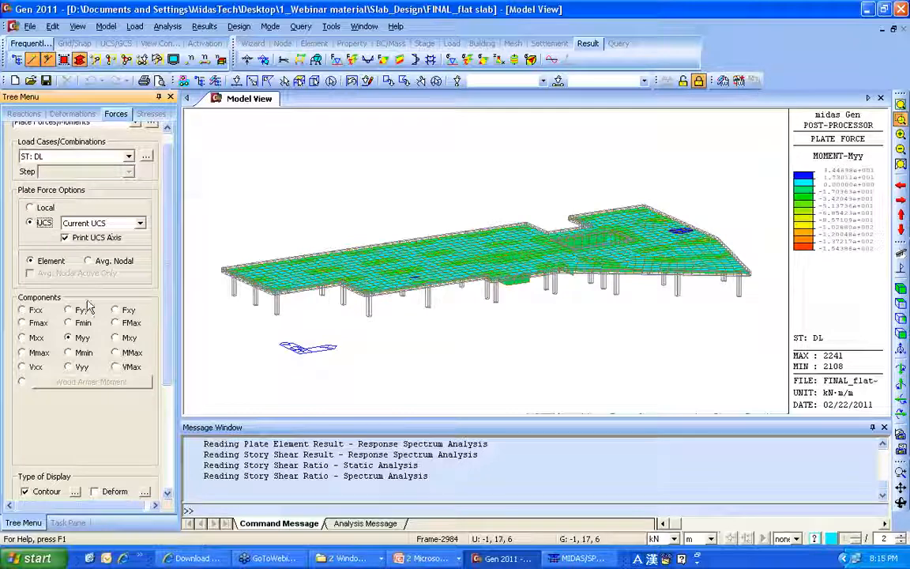
click(34, 337)
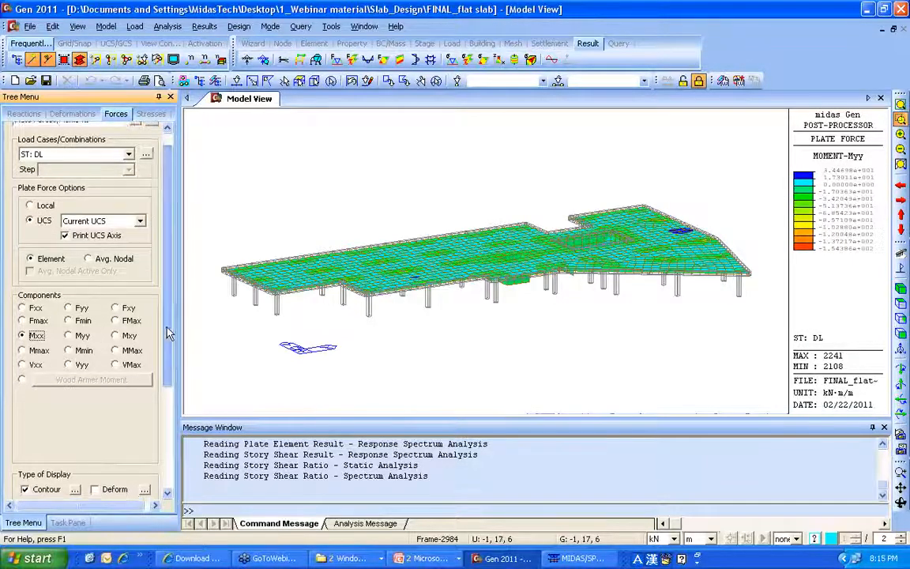
drag(168, 332, 168, 436)
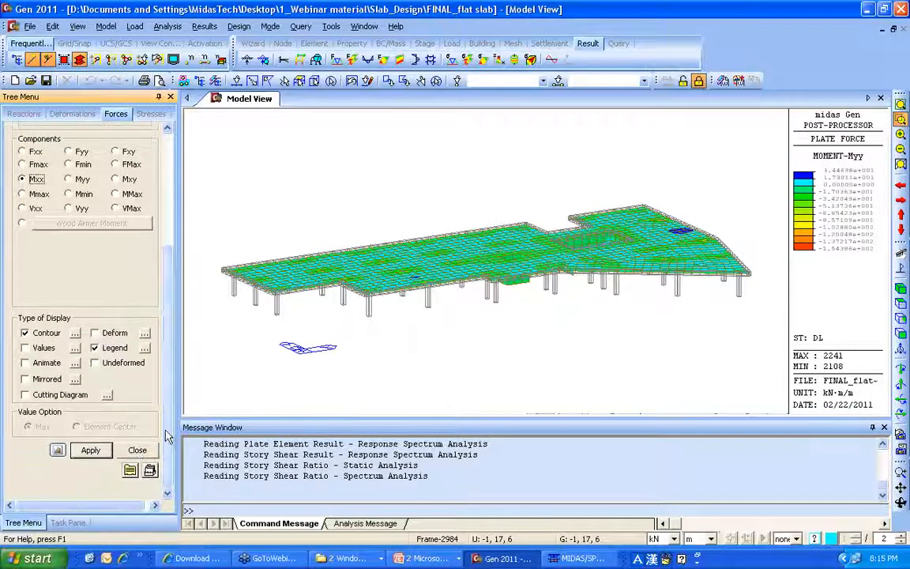
click(96, 453)
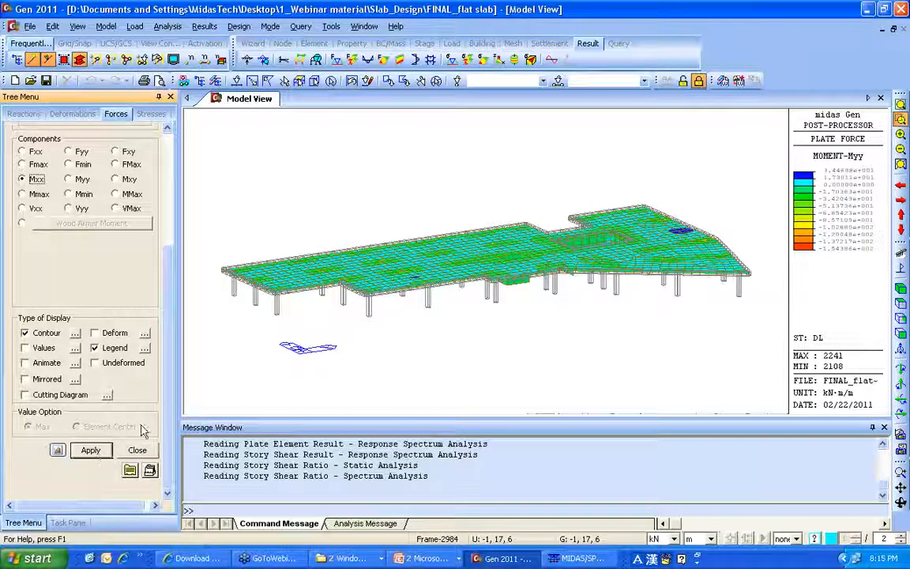
- Plot the Myy moment contour in the Current UCS and inspect it around the slab openings
scroll(155, 255, up, 5)
click(82, 352)
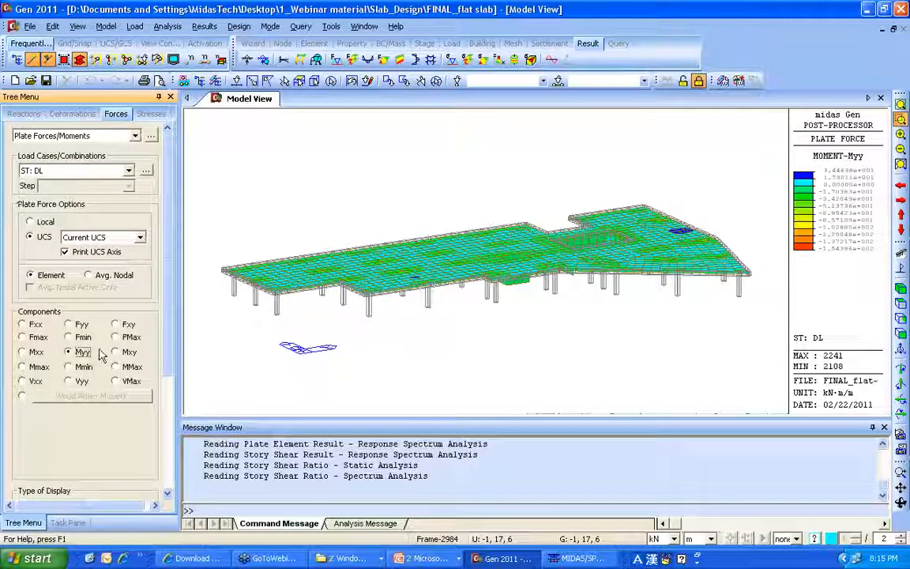
scroll(163, 439, down, 5)
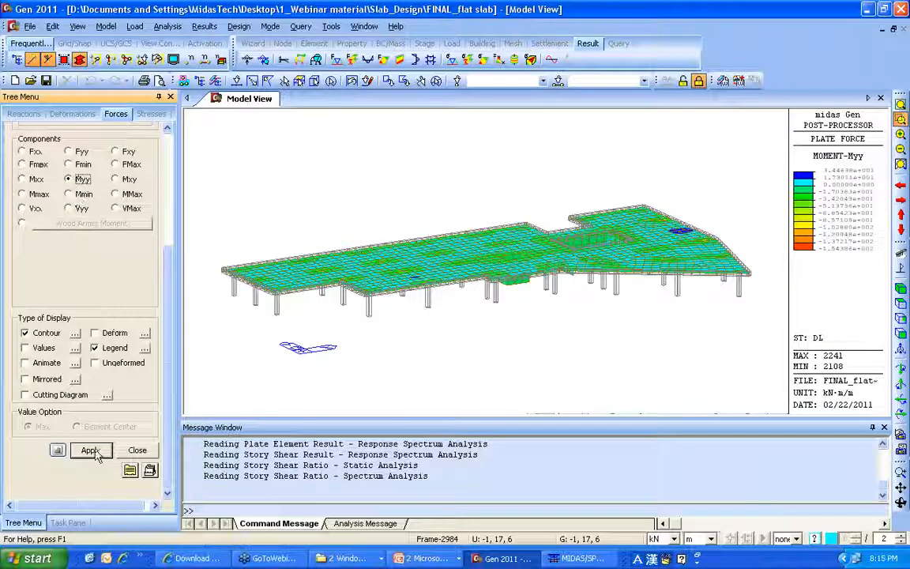
click(91, 450)
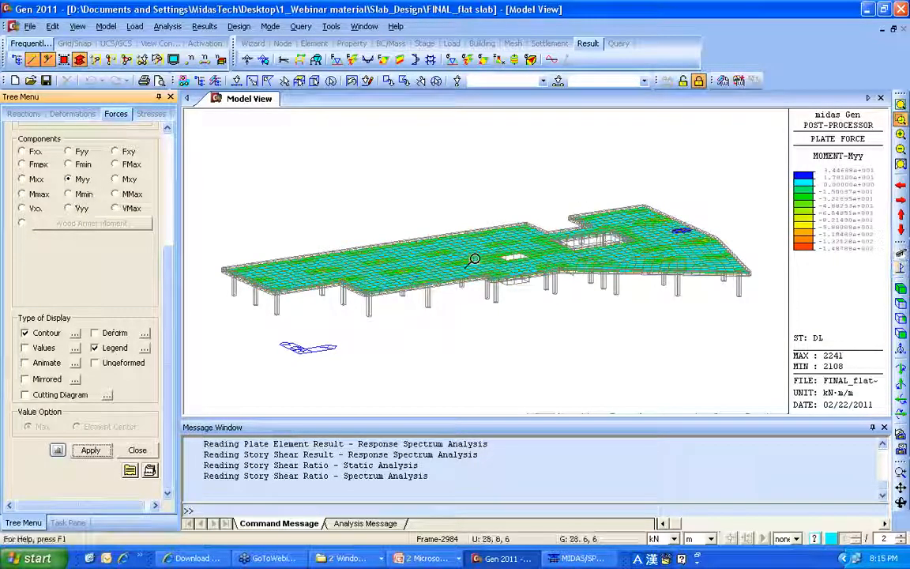
ctrl+middle_drag(475, 259, 473, 290)
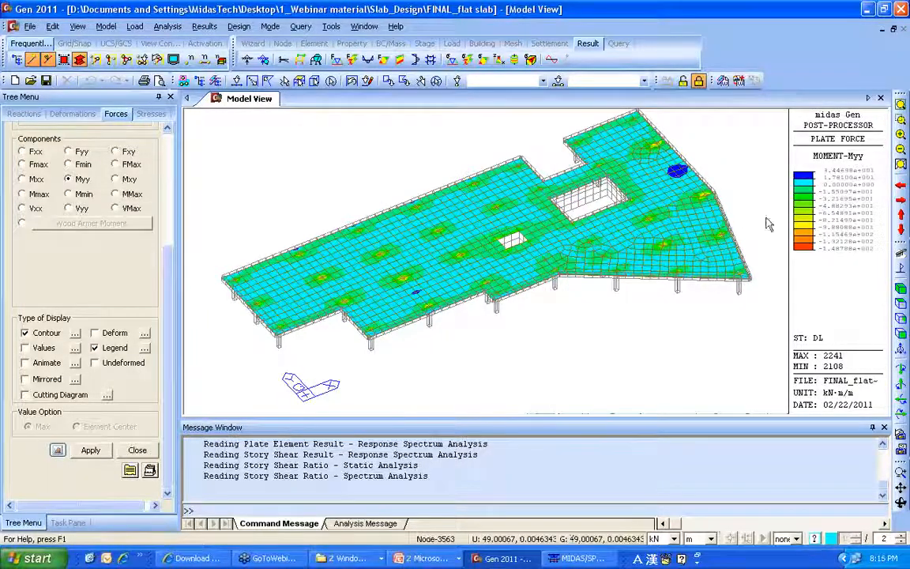
click(900, 119)
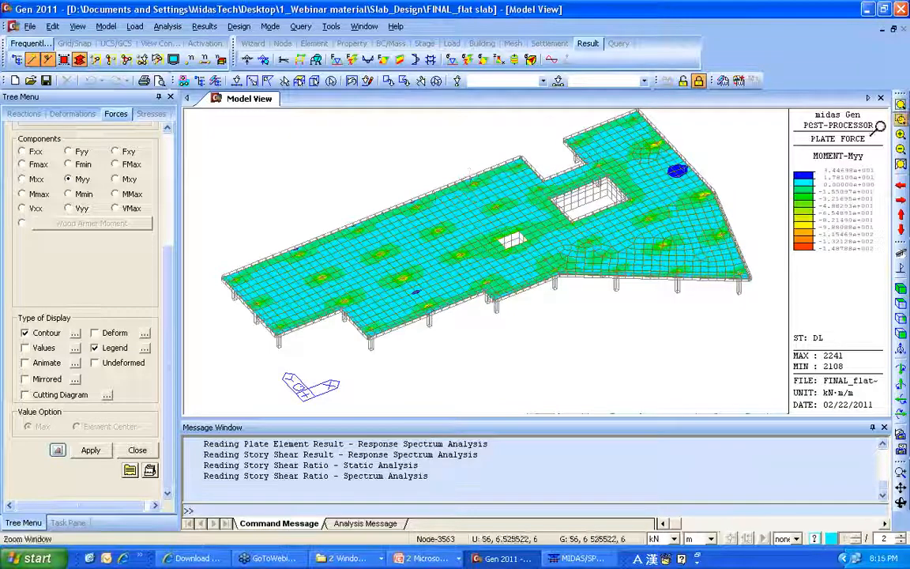
drag(443, 145, 693, 258)
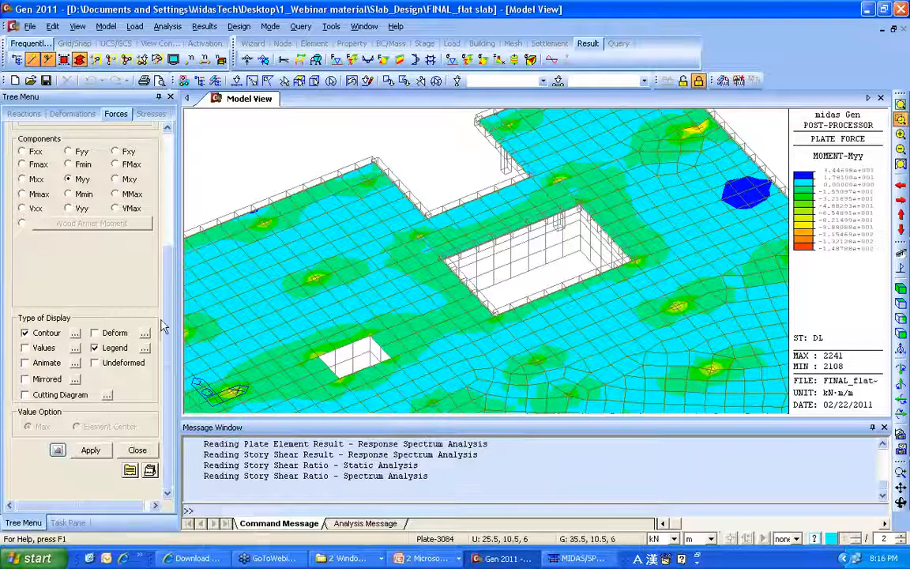
scroll(150, 284, up, 3)
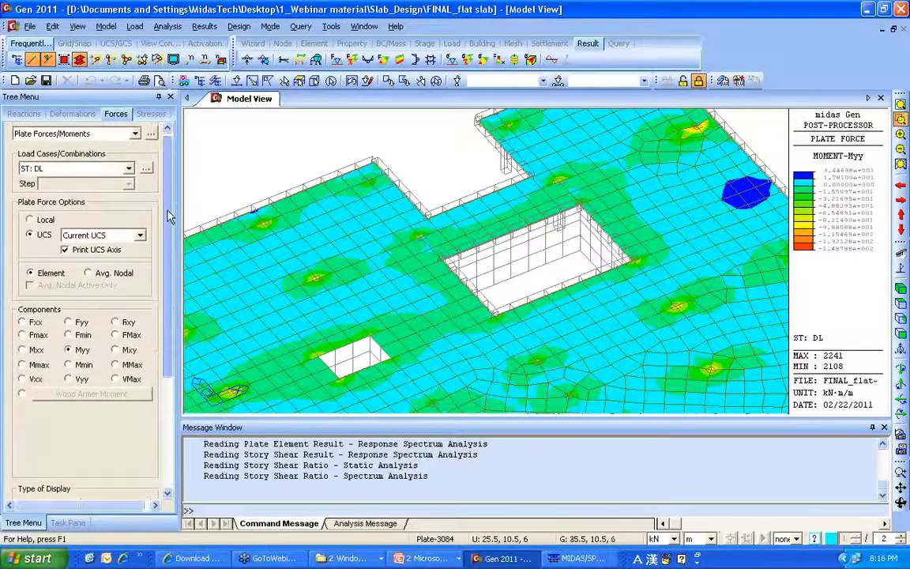
click(299, 82)
click(299, 82)
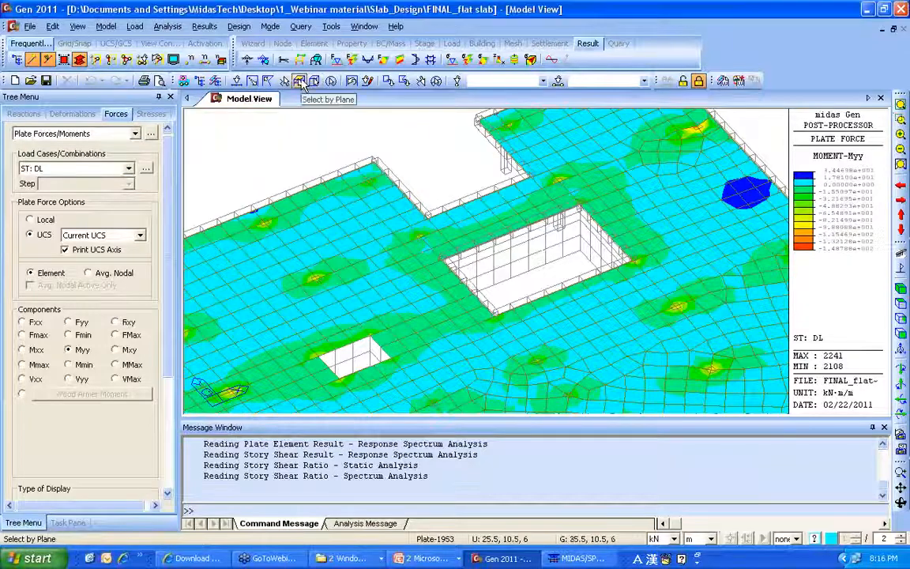
click(299, 82)
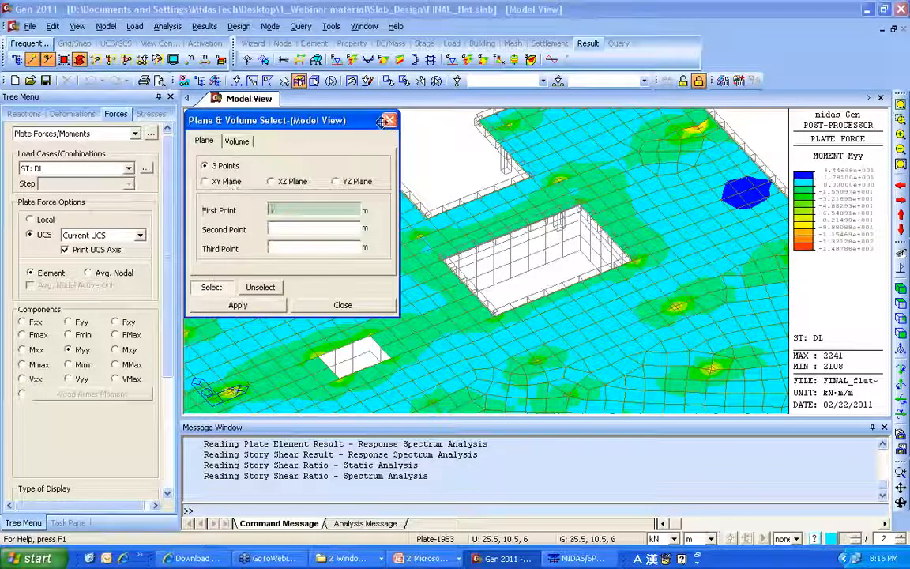
click(225, 181)
click(390, 119)
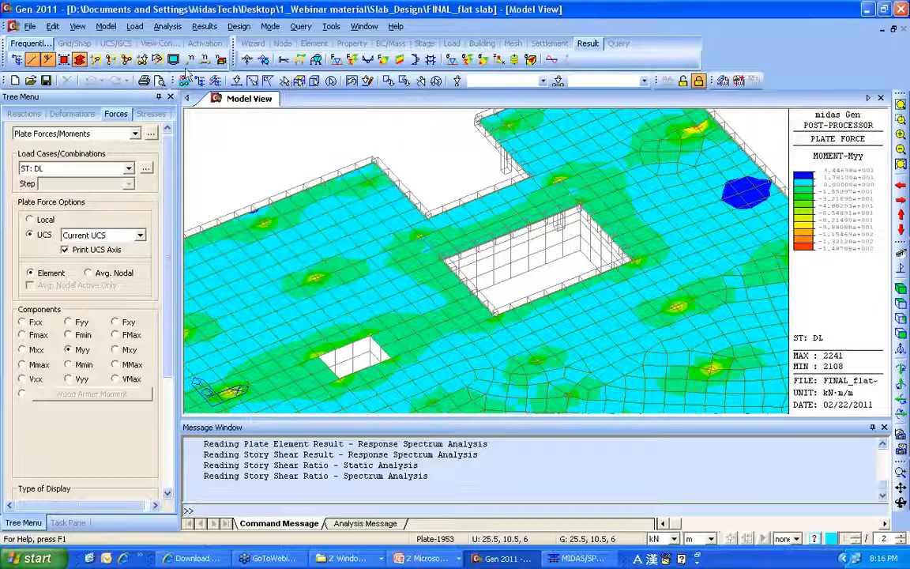
- Define an X-Z plane user coordinate system with its origin at 43, 9, 3 on the large opening's wall and a 0° angle
click(73, 42)
click(116, 42)
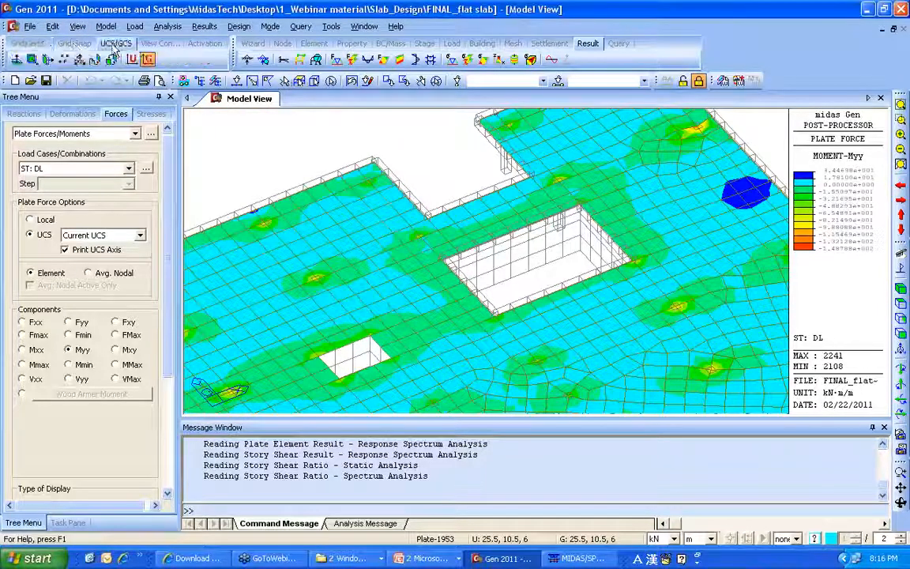
click(32, 59)
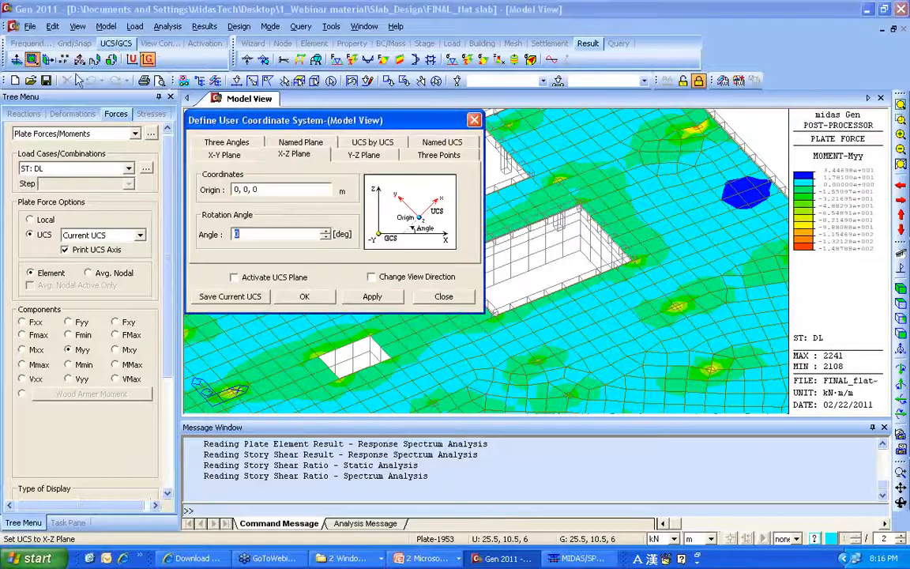
click(510, 277)
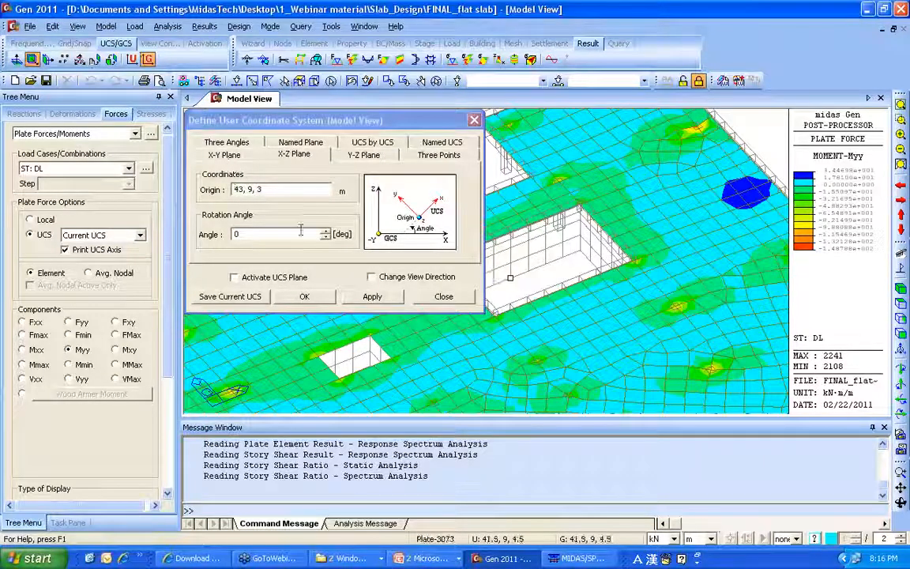
click(306, 297)
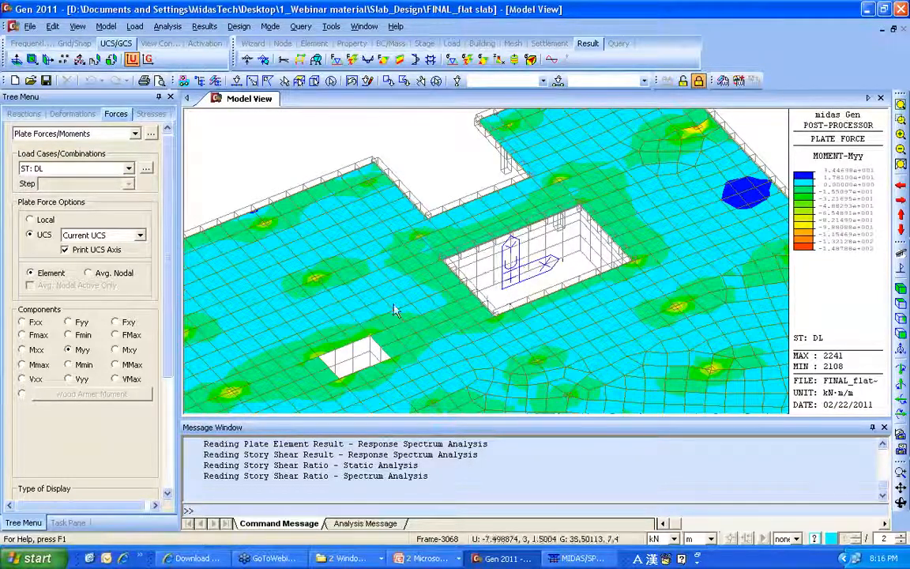
- Plot the Mxx moment contour in the Current UCS for the walls lying in the X-Z plane
click(32, 349)
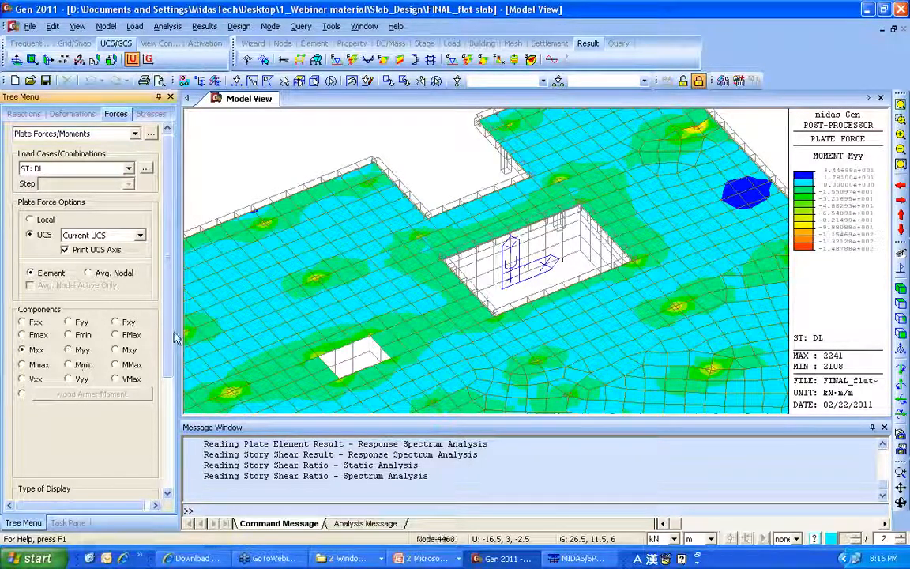
drag(166, 344, 165, 454)
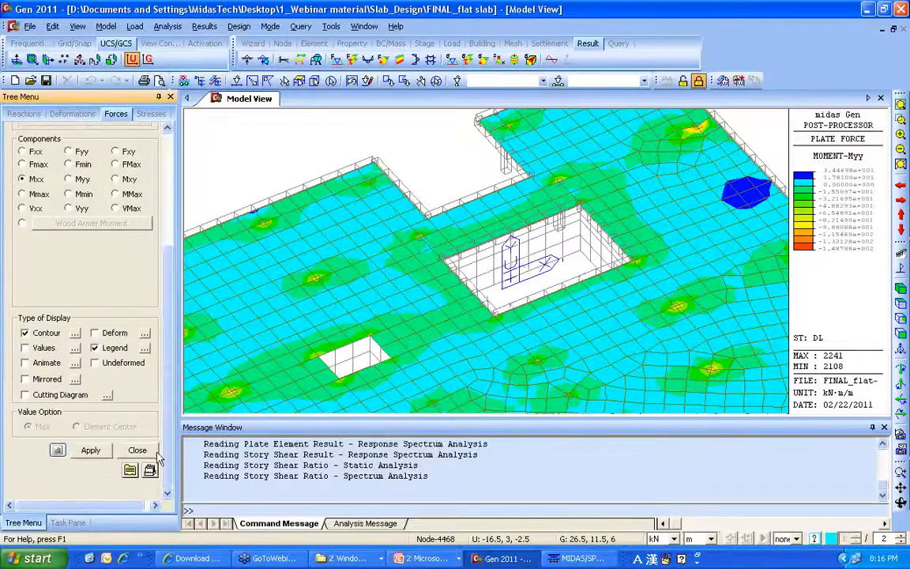
click(91, 449)
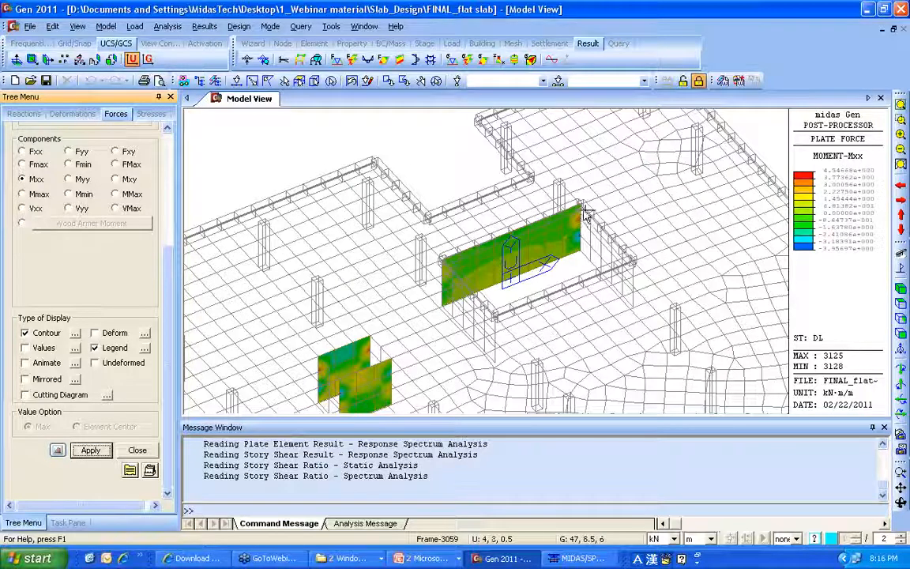
mouse_move(581, 204)
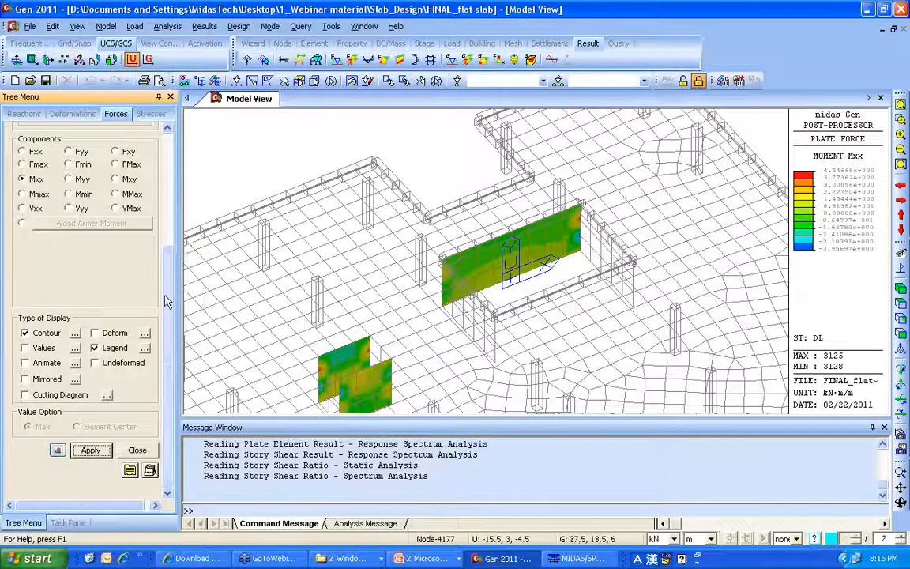
- Switch the plate force output to Avg. Nodal and replot the walls' Mxx contour
scroll(98, 266, up, 5)
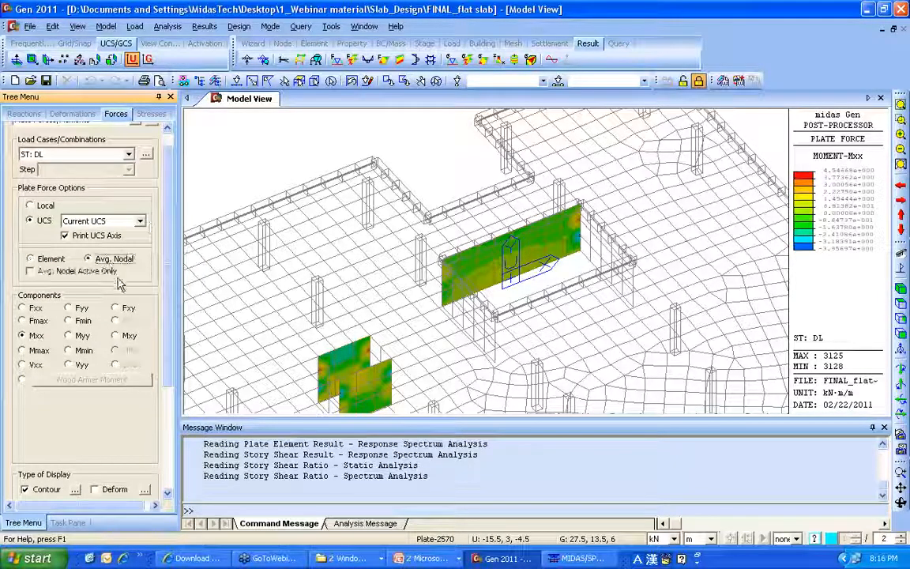
click(88, 259)
scroll(105, 269, down, 5)
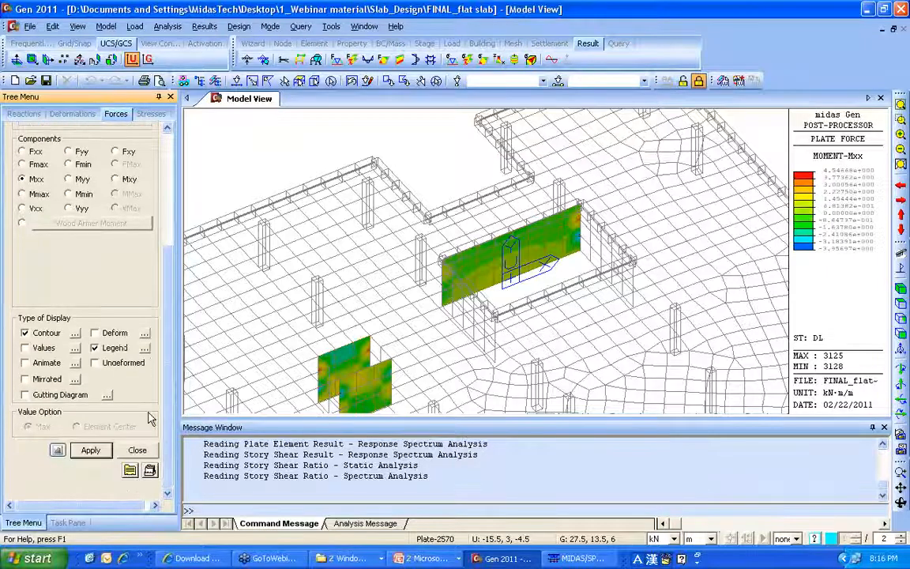
click(92, 450)
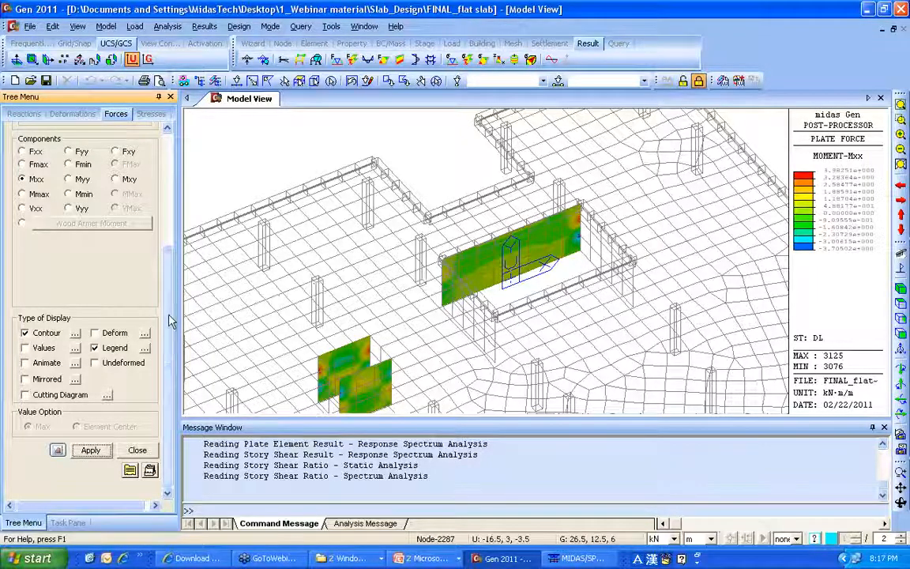
- Clear the wall contour by returning to the initial view, and switch back to the global coordinate system
scroll(161, 277, up, 3)
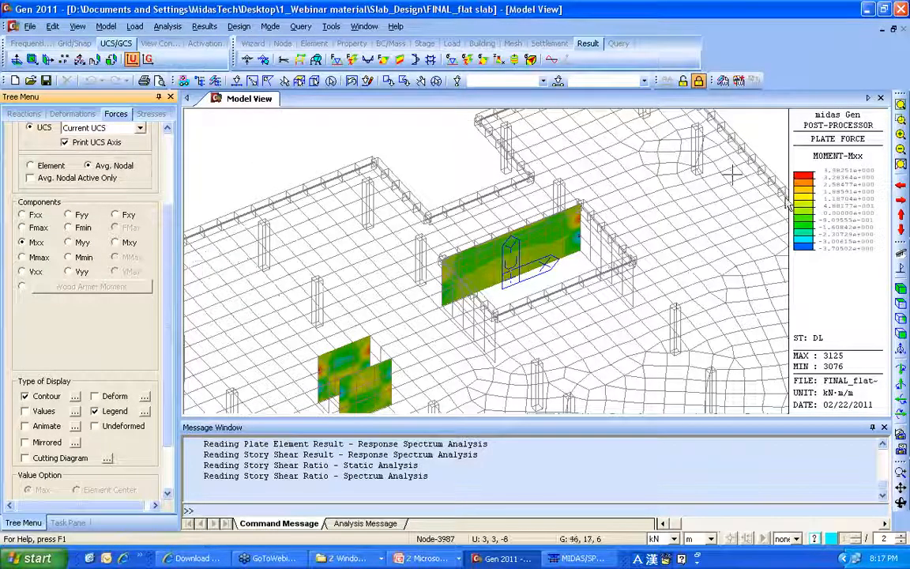
click(901, 269)
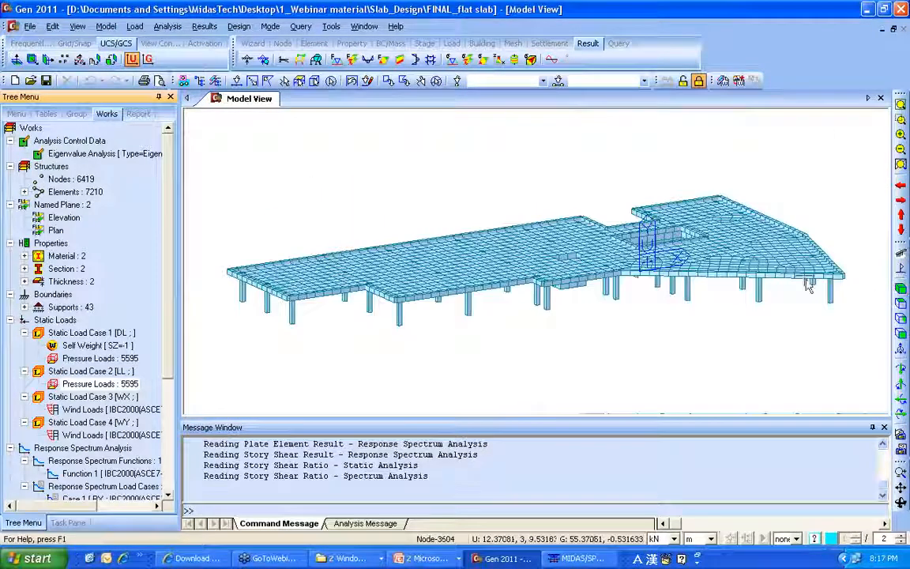
click(148, 59)
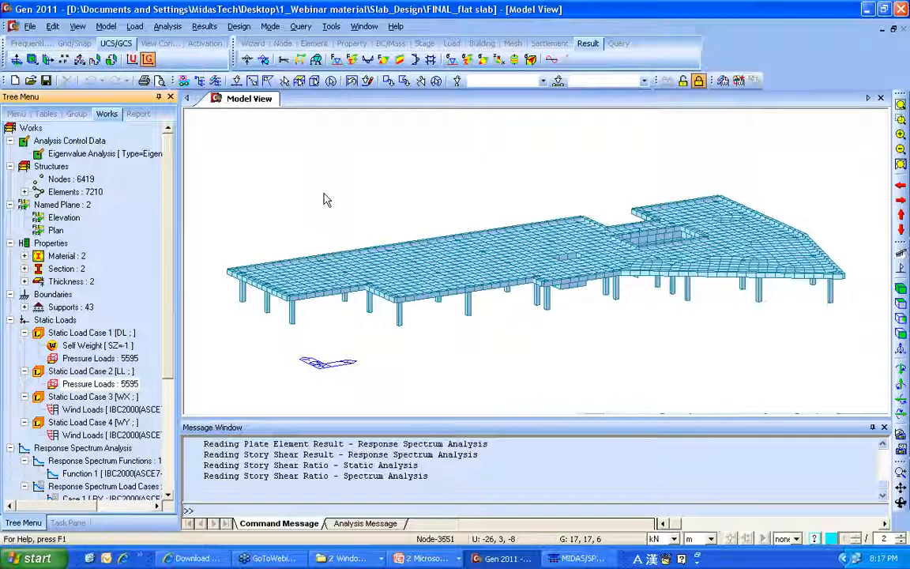
- Reopen the Plate Forces/Moments results with the Mxx component and enable the Cutting Diagram display
right_click(240, 149)
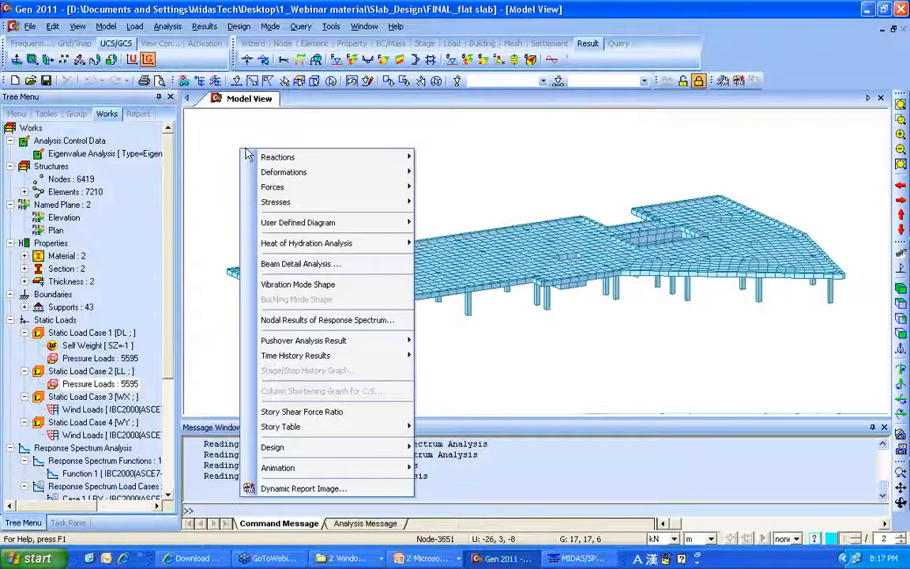
mouse_move(298, 187)
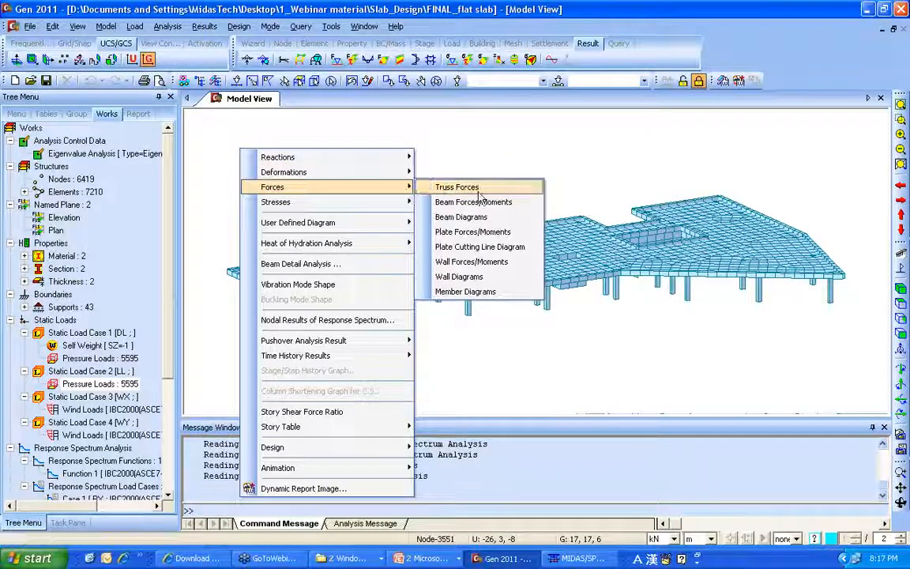
click(488, 243)
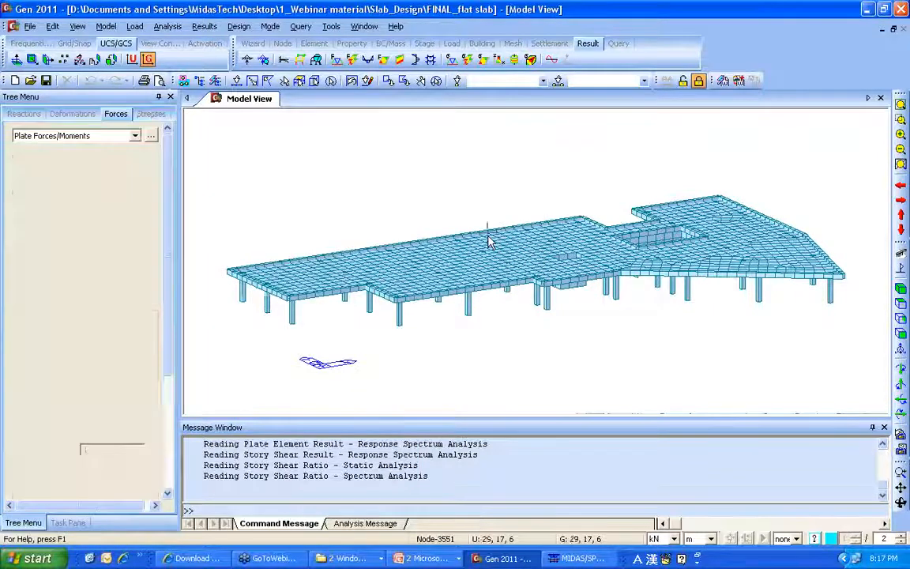
scroll(166, 365, down, 3)
drag(164, 360, 168, 446)
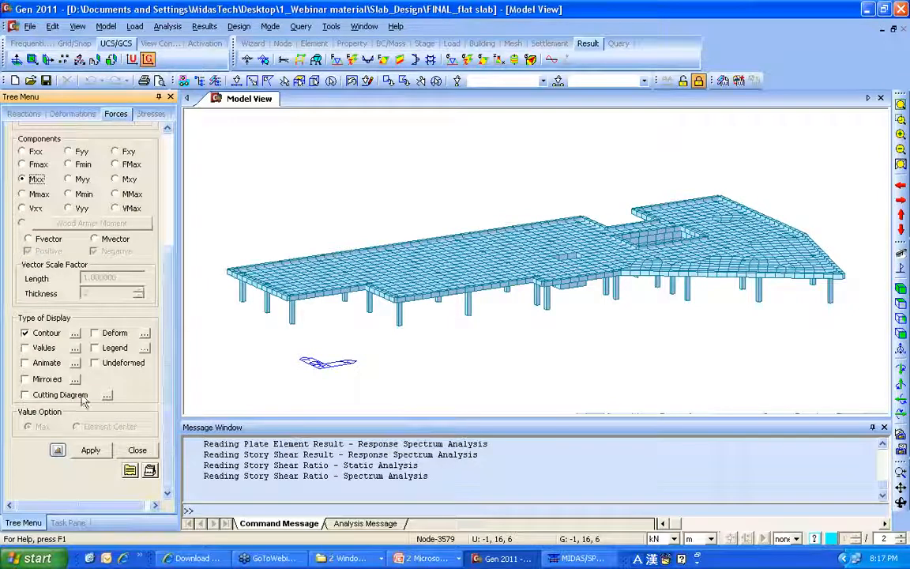
click(30, 395)
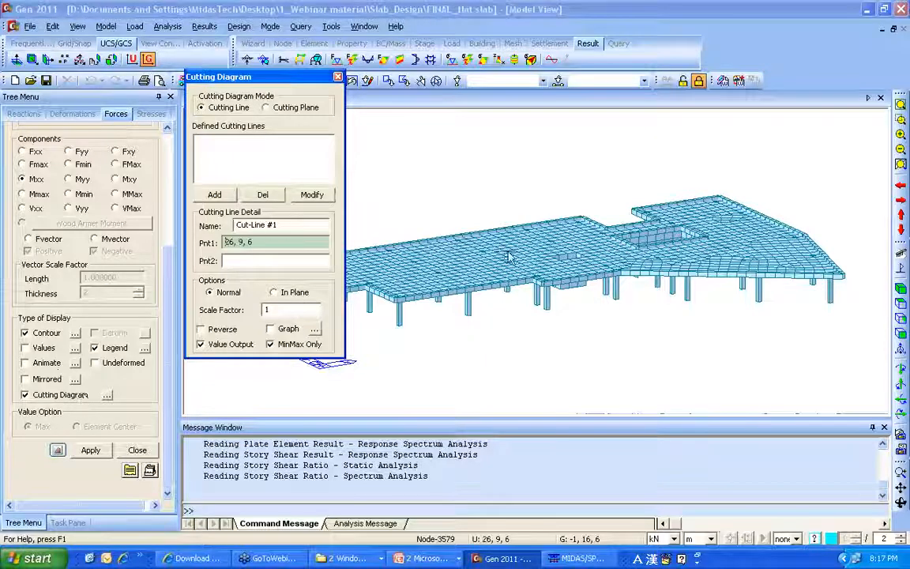
- Add cutting line Cut-Line #1 across the slab from 40, 15, 6 to 8.5, 3.5, 6 with the Reverse option on
ctrl+middle_drag(583, 286, 376, 115)
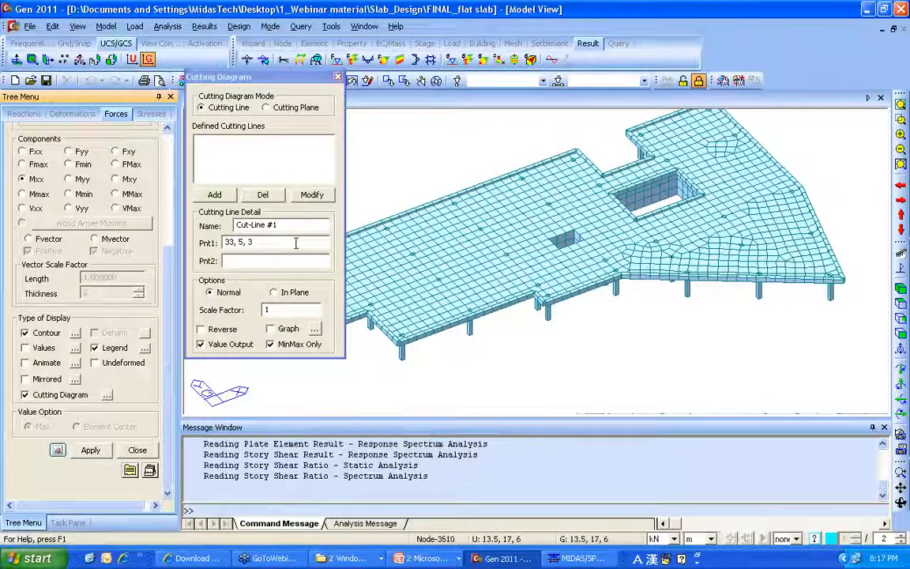
click(585, 166)
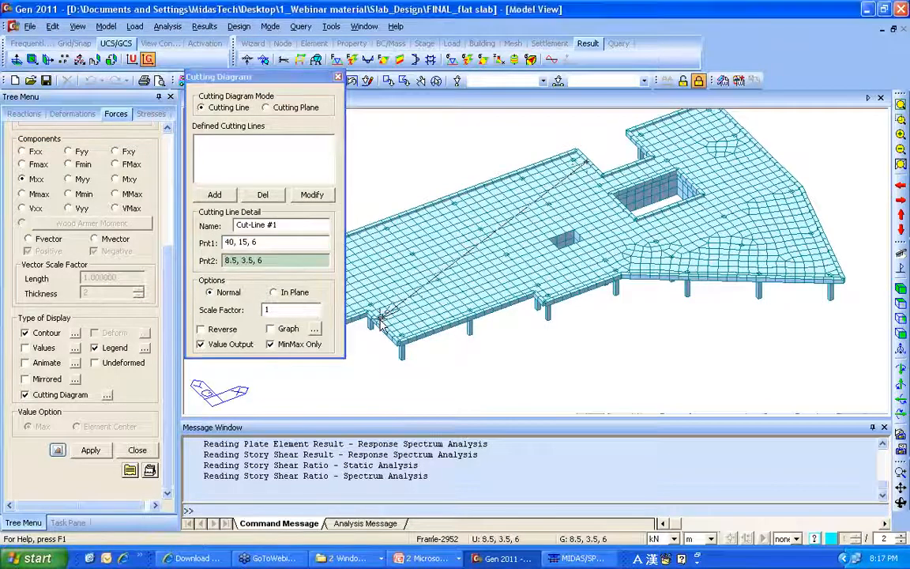
click(353, 274)
click(217, 332)
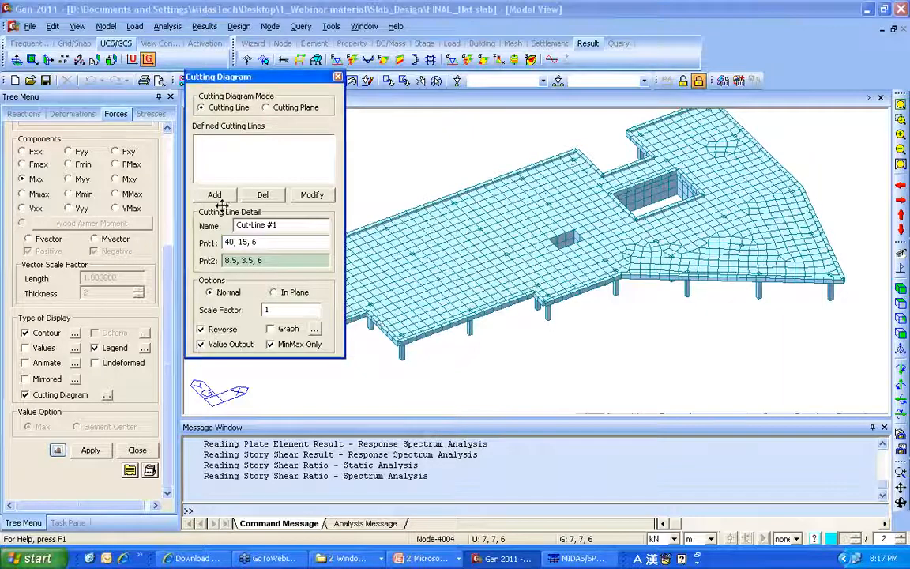
click(213, 194)
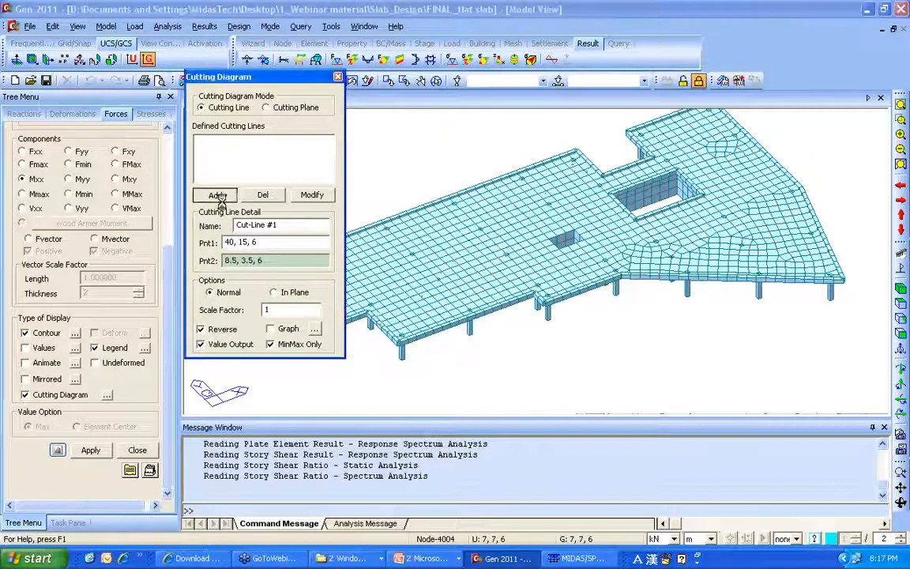
- Plot the Mxx contour with the cutting line diagram, inspect it along the slab, and close the cutting settings
click(90, 449)
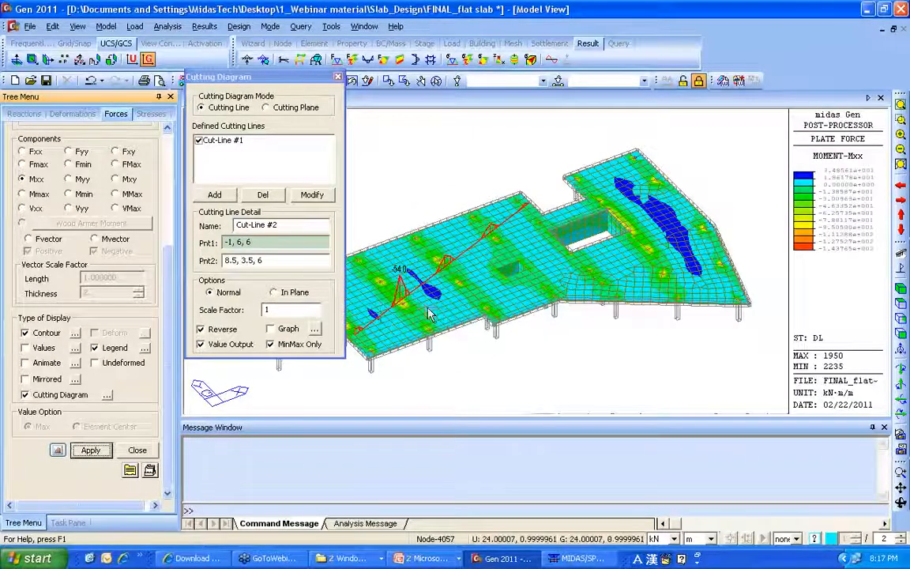
drag(297, 76, 107, 106)
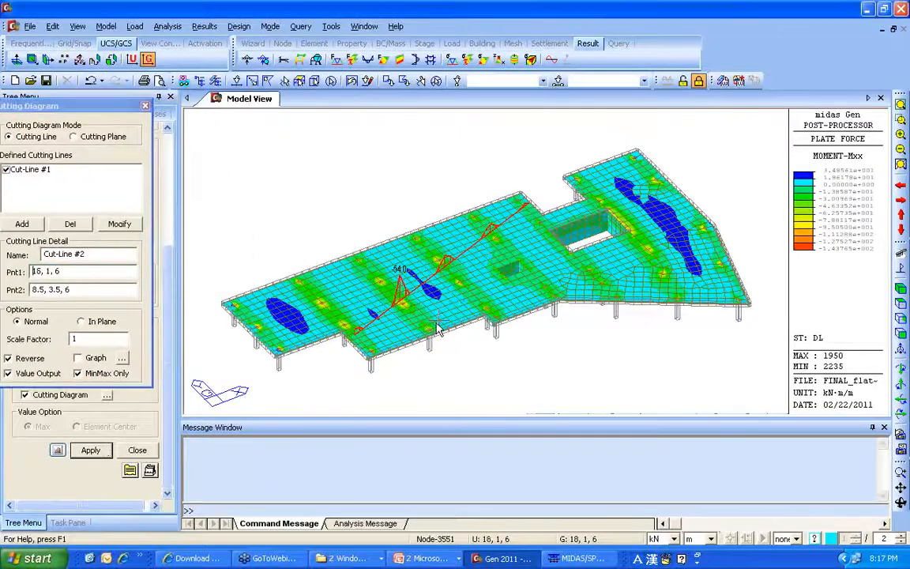
ctrl+middle_drag(450, 322, 366, 335)
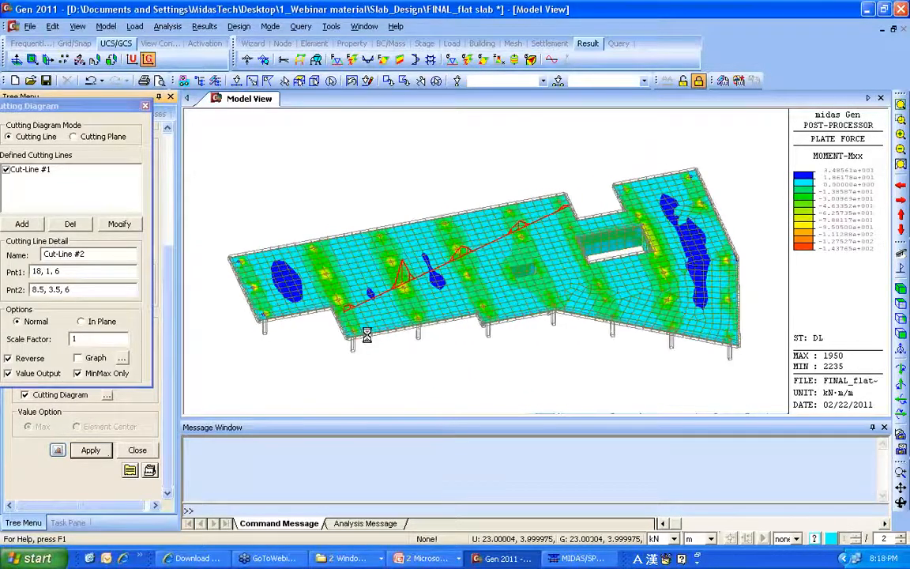
drag(113, 103, 227, 73)
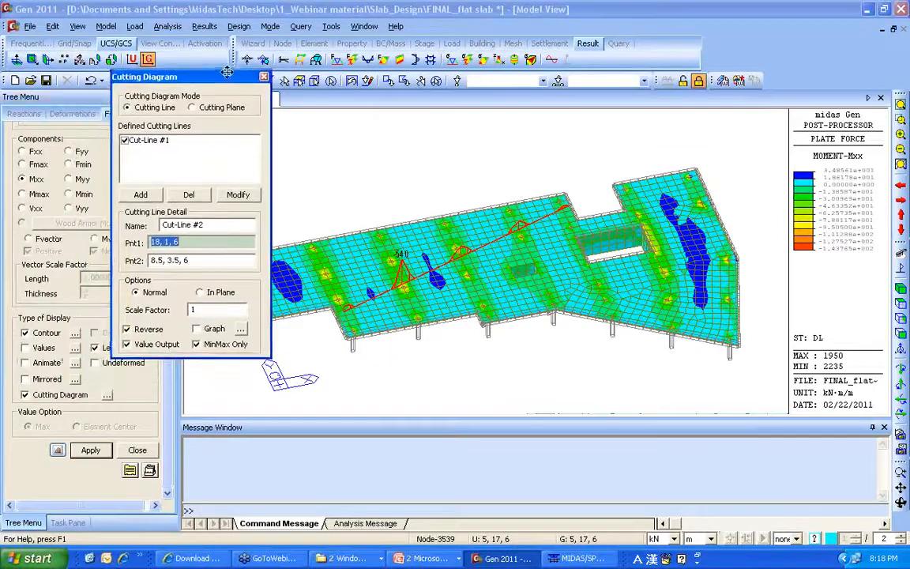
click(263, 77)
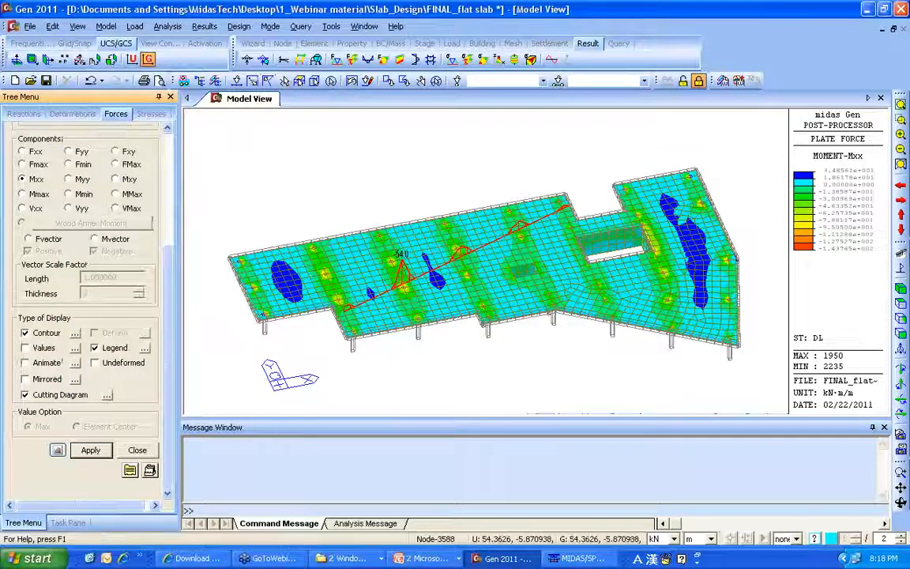
- Clear the slab's moment contour and return the floor model to the isometric view
click(899, 269)
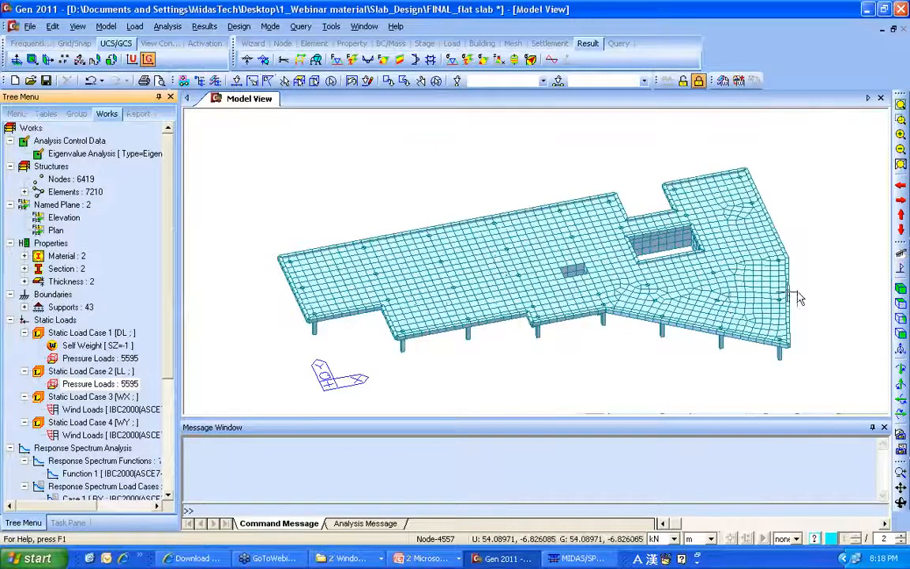
click(900, 289)
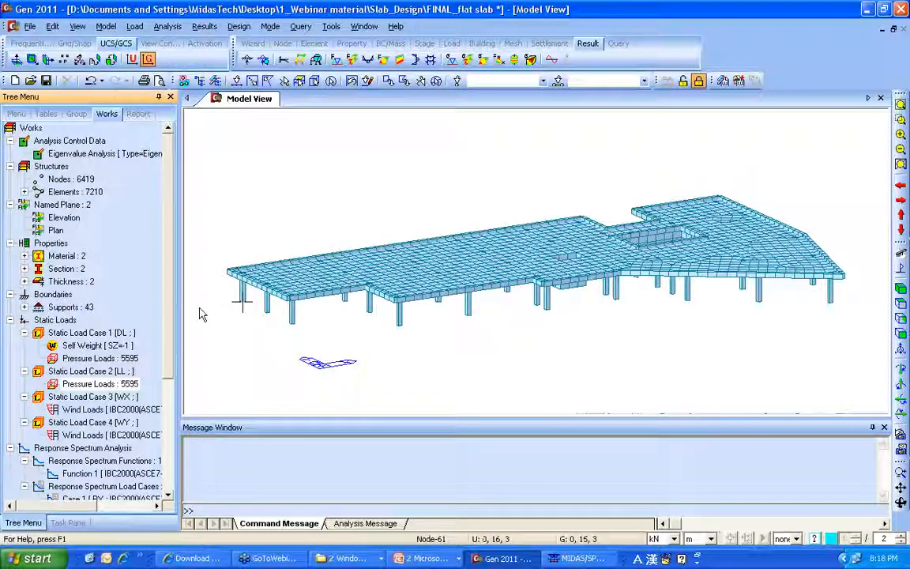
mouse_move(197, 314)
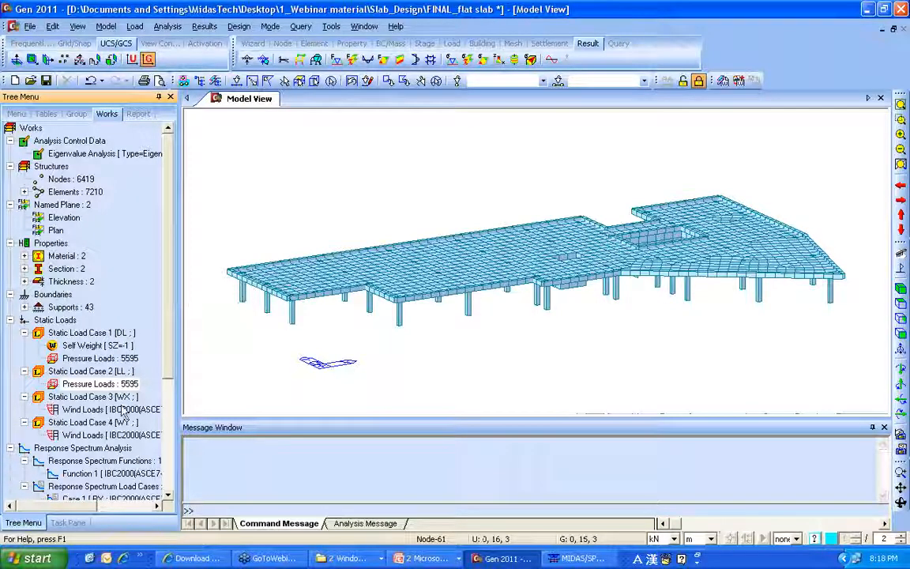
- Select the plates with thickness 0.25 and activate only these walls over the full building height
click(25, 282)
click(74, 306)
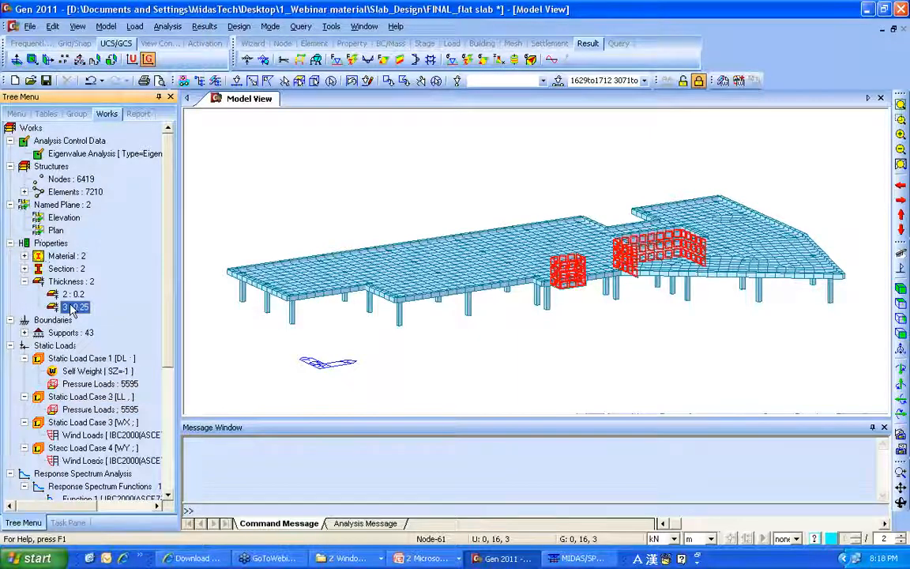
right_click(72, 308)
click(94, 380)
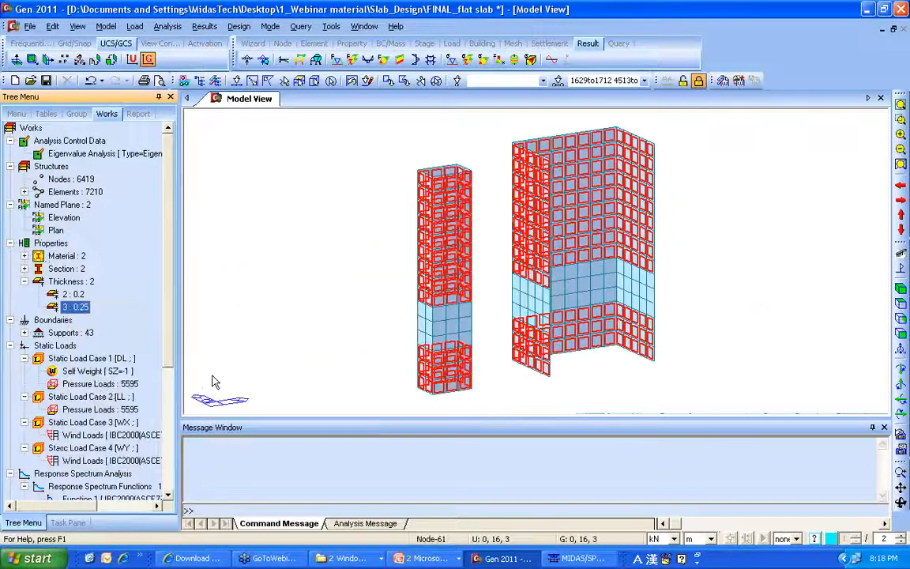
click(388, 80)
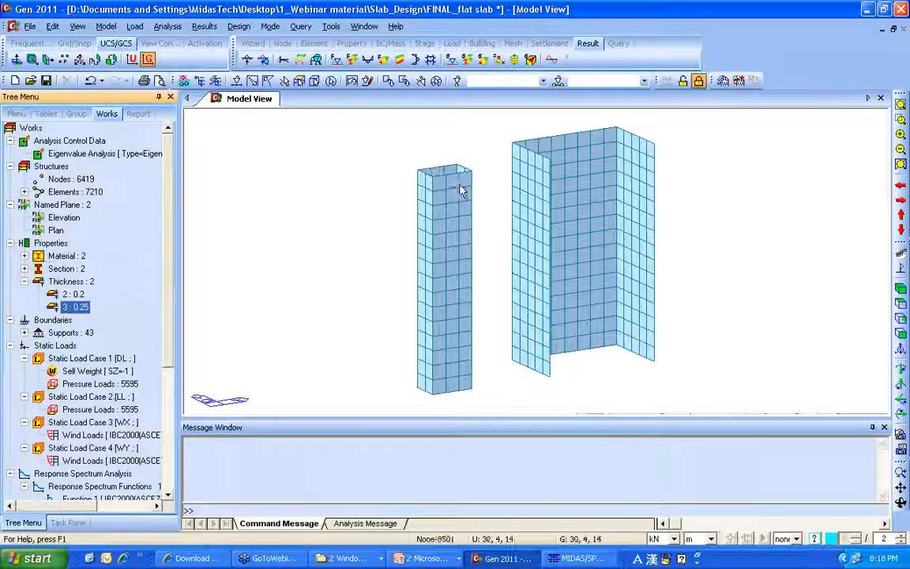
- Open Local Direction Force Sum for the isolated walls and set its mode to Plate Edge Polygon Select
mouse_move(462, 190)
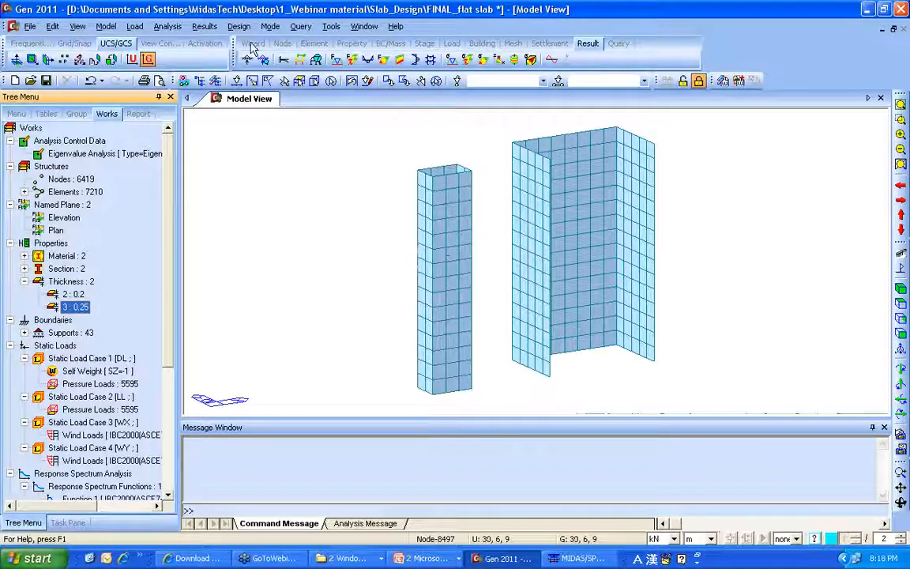
click(204, 26)
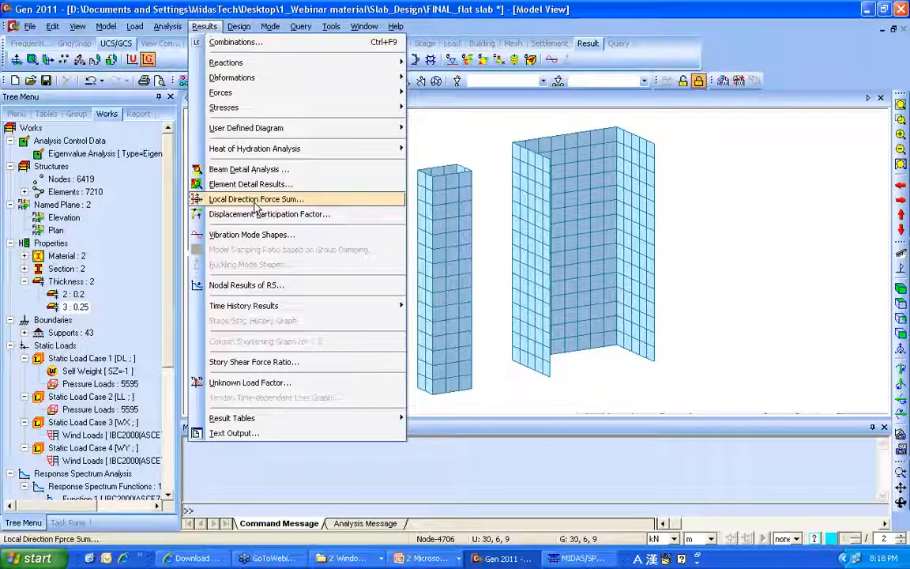
click(281, 202)
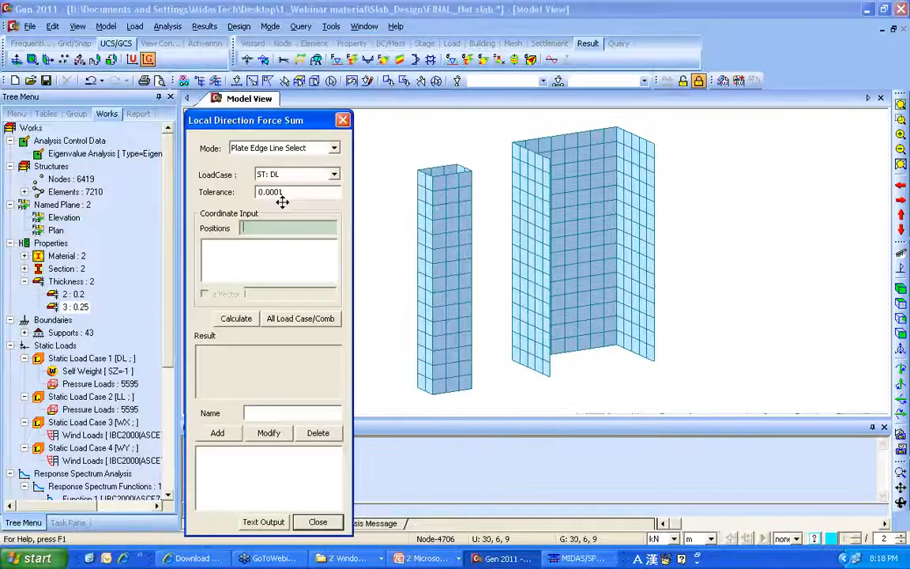
click(286, 148)
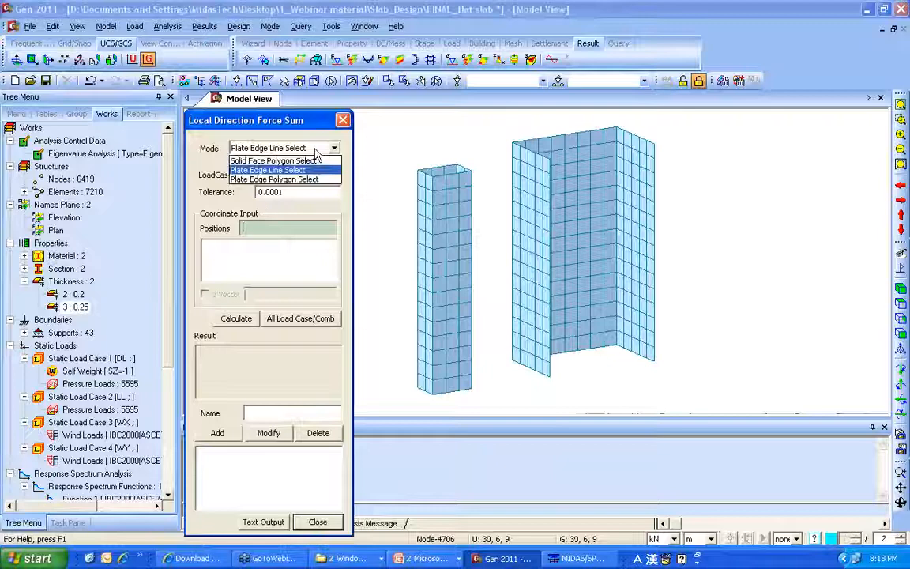
click(277, 176)
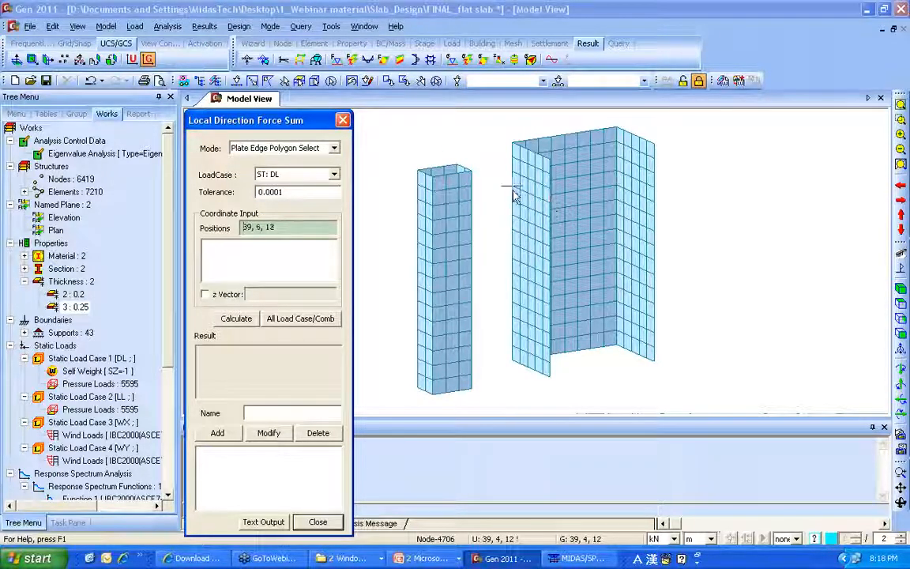
- Calculate the DL force sum for the C-shaped wall, outlining a closed polygon at Z=12 through (39,4), (47,4), (47,9) and (39,9)
click(555, 202)
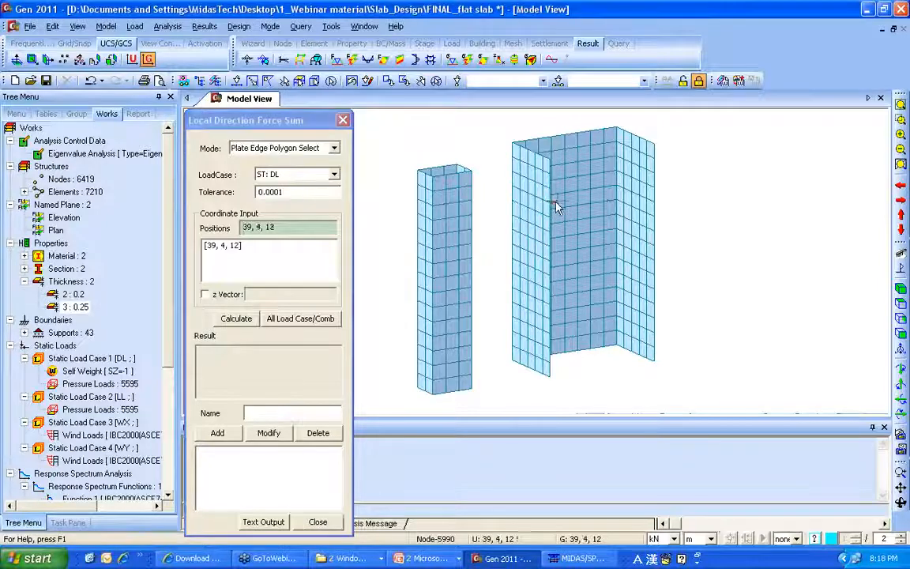
click(652, 187)
click(616, 172)
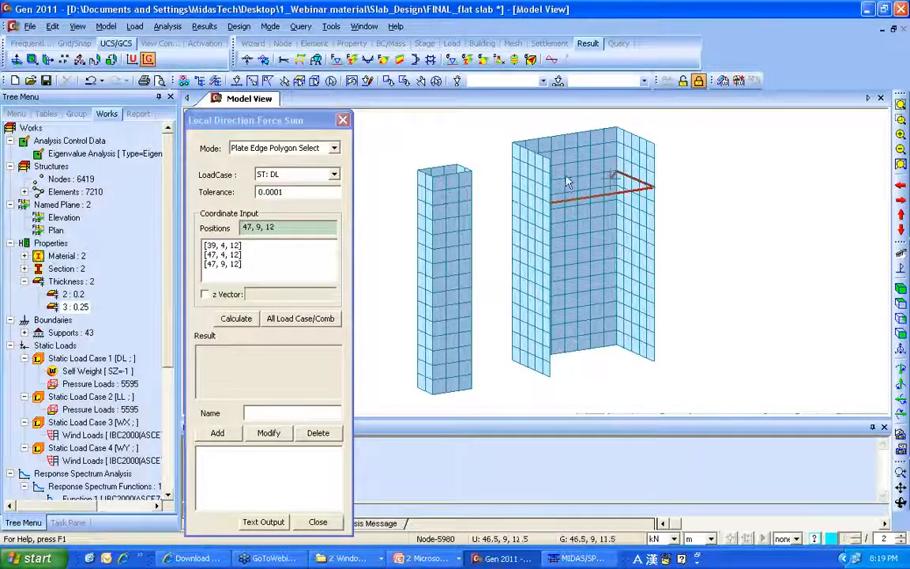
click(515, 186)
click(556, 201)
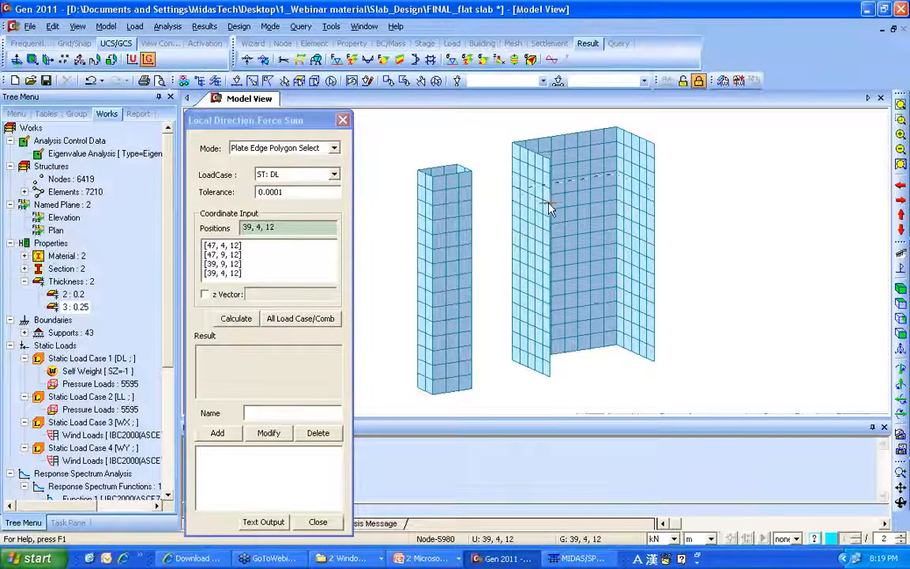
click(235, 320)
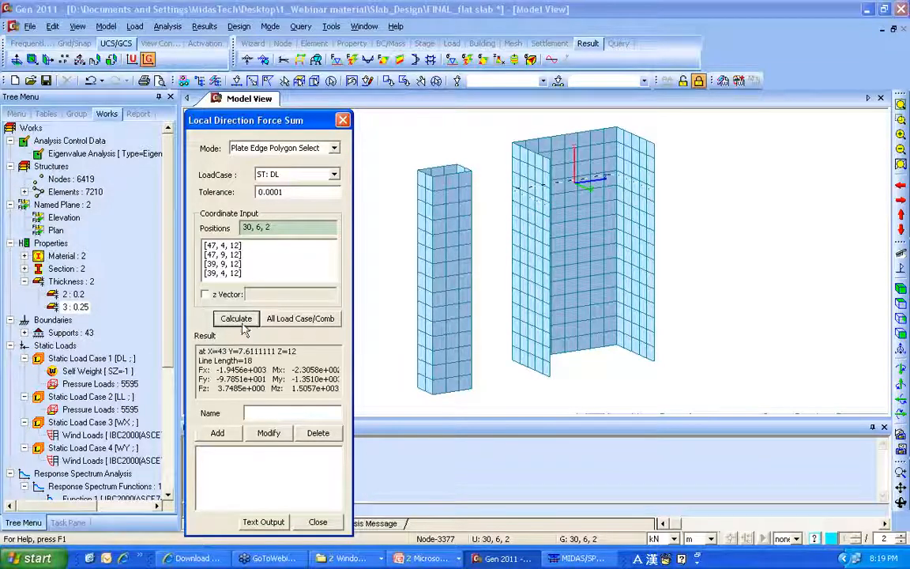
- Examine the calculated Fx, Fy, Fz, Mx and Mz force sum components of the C-shaped wall and close Local Direction Force Sum
double_click(207, 369)
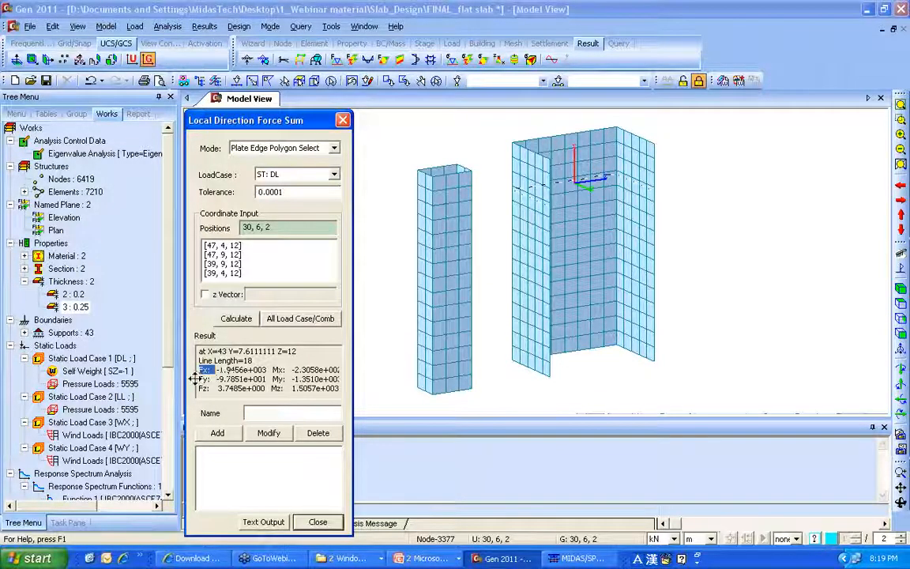
drag(196, 378, 209, 378)
double_click(222, 380)
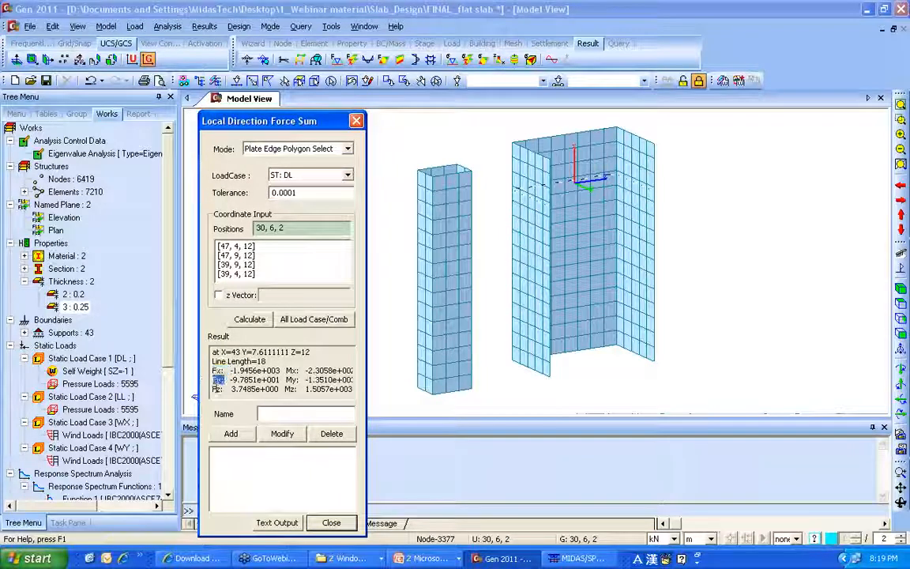
click(215, 387)
click(287, 371)
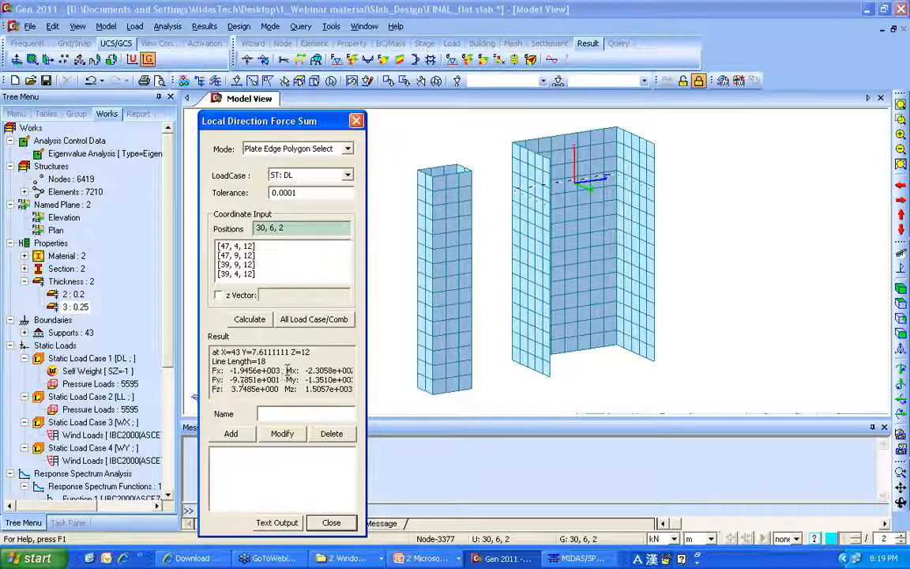
double_click(291, 371)
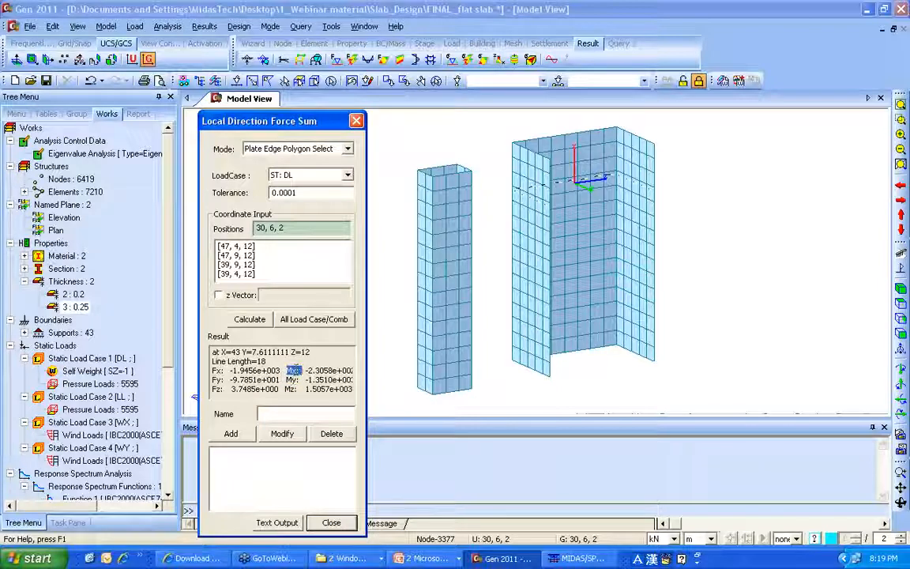
click(285, 390)
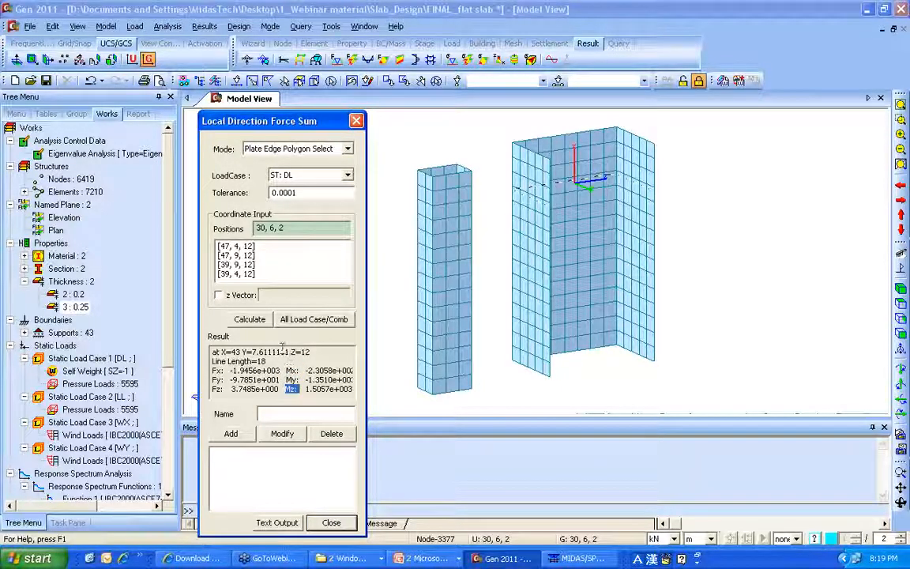
click(331, 523)
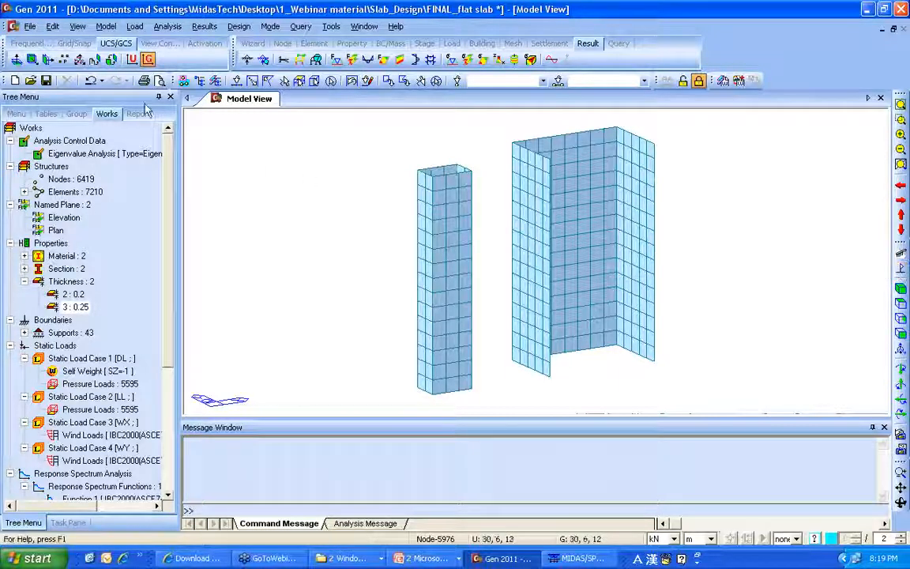
- Reactivate the whole building model and open Vibration Mode Shapes
click(75, 43)
click(30, 44)
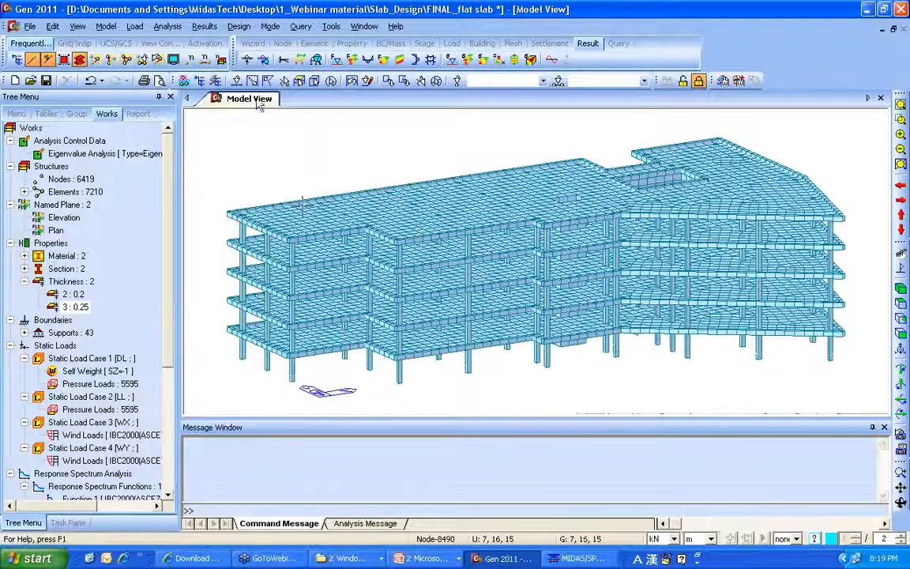
click(205, 27)
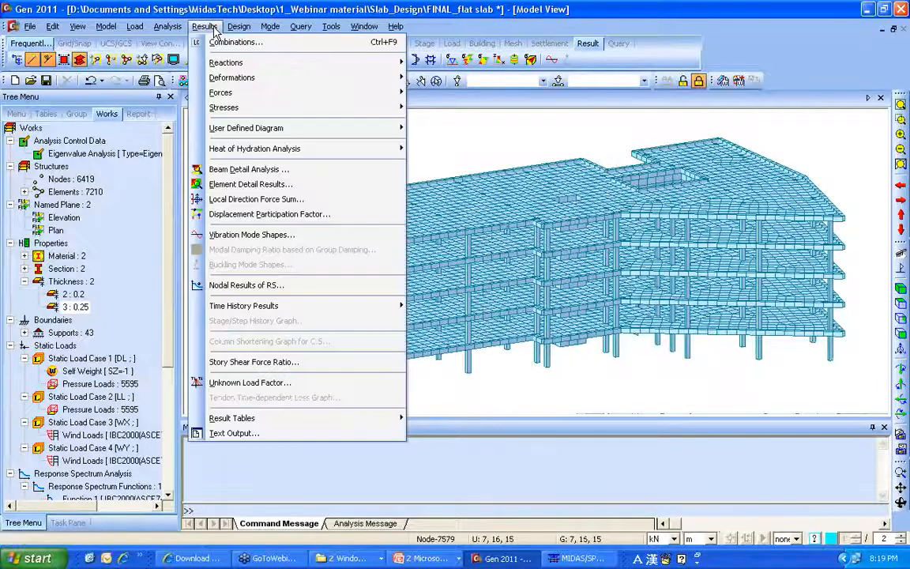
click(260, 235)
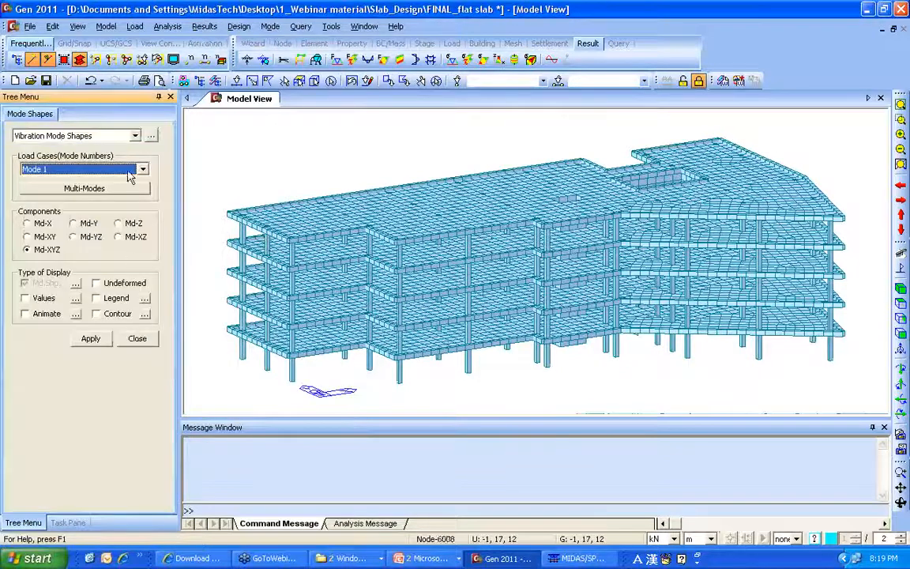
- Plot the Mode 1 vibration shape with Md-XYZ components, a legend and a gradient-filled contour
click(44, 298)
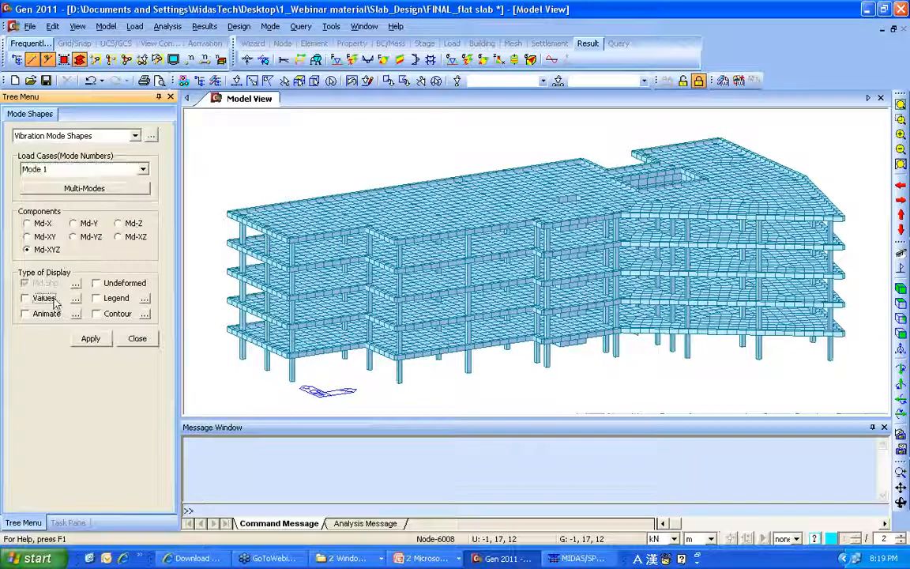
click(116, 299)
click(116, 314)
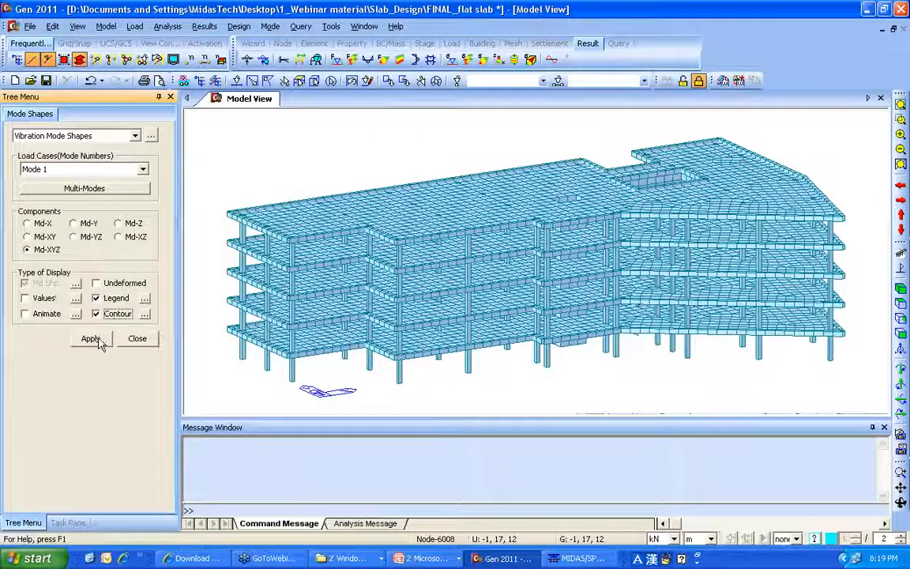
click(145, 313)
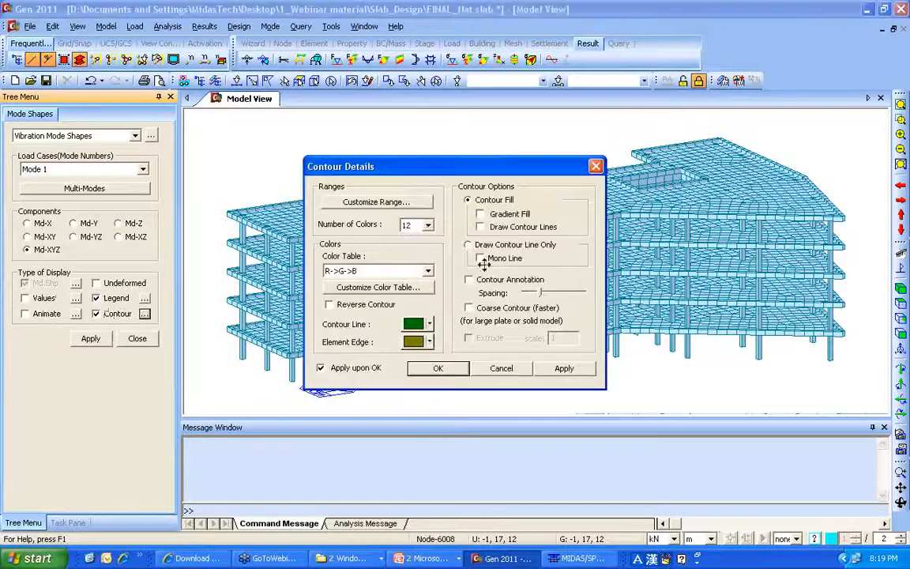
click(480, 213)
click(436, 368)
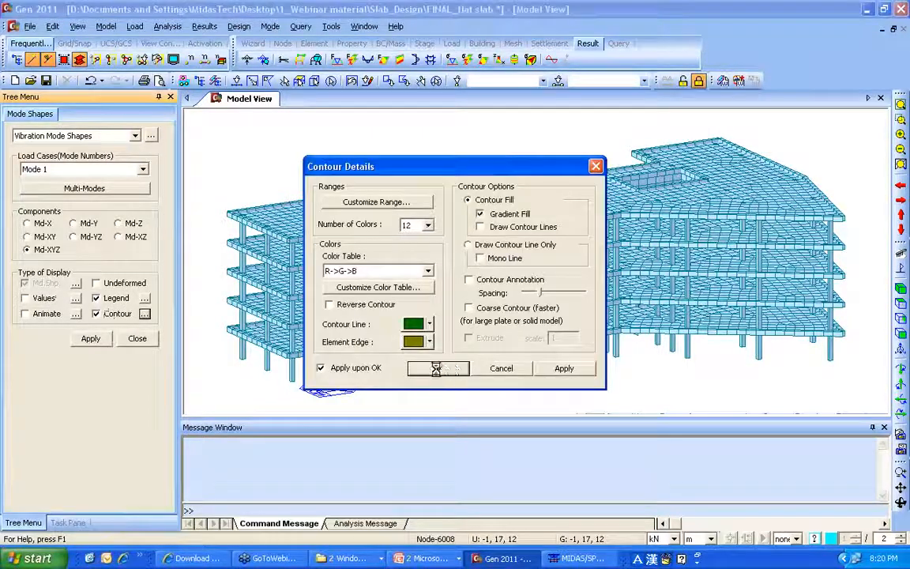
click(91, 338)
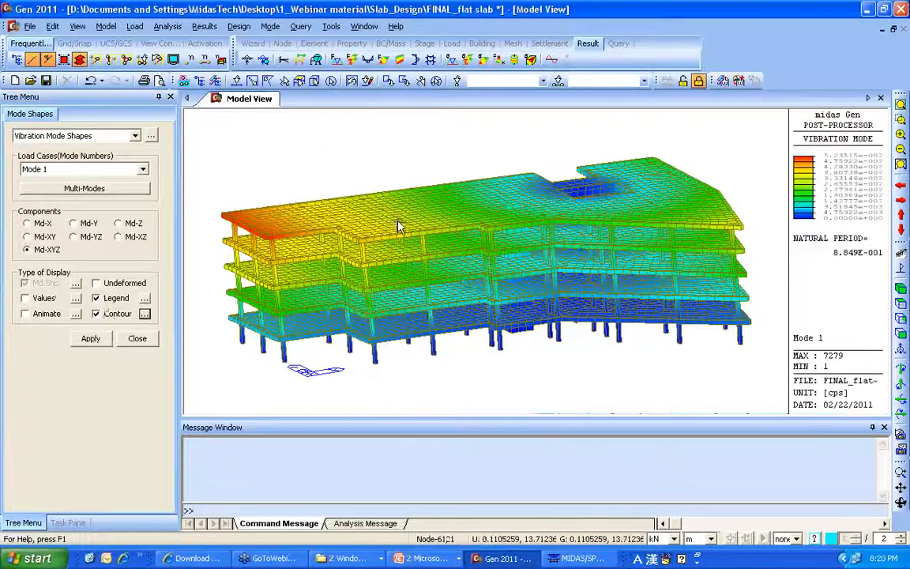
ctrl+middle_drag(402, 233, 403, 247)
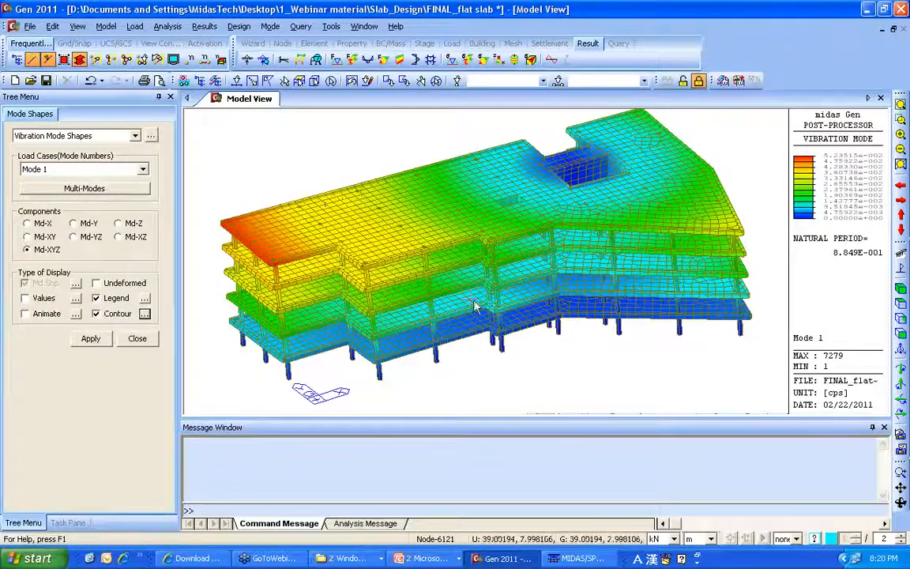
- Plot the vibration shape for Mode 2
click(108, 169)
scroll(94, 189, up, 2)
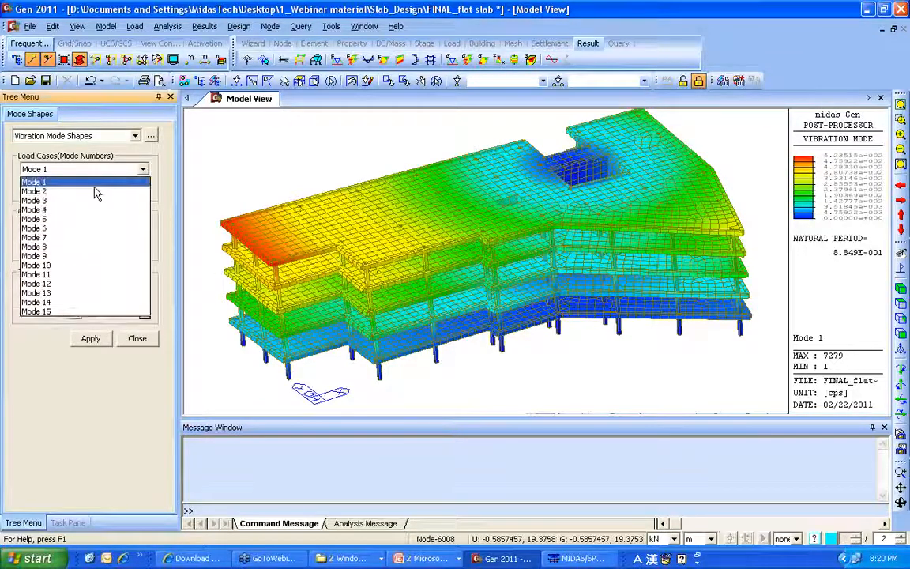
click(87, 186)
click(90, 338)
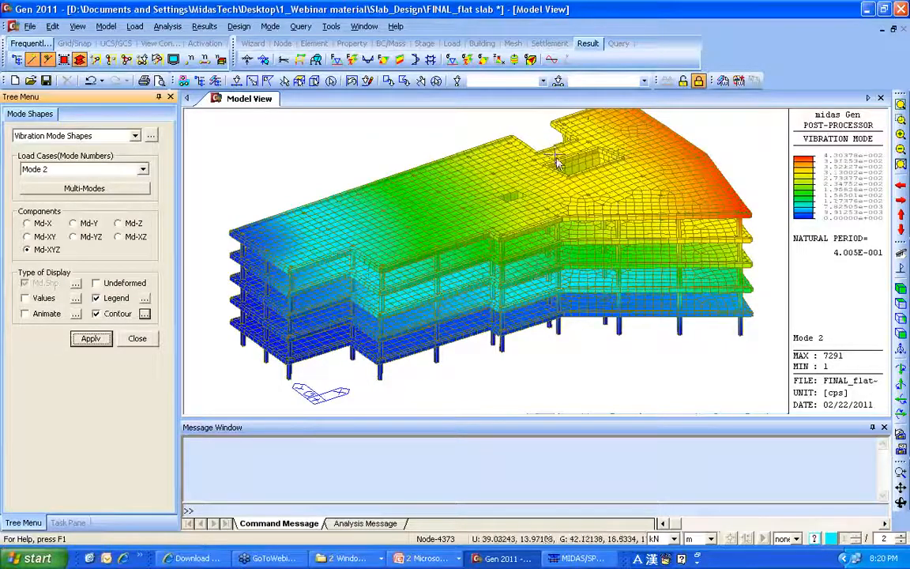
- Review the eigenvalue mode result table with Mode 1 activated and close it
click(151, 136)
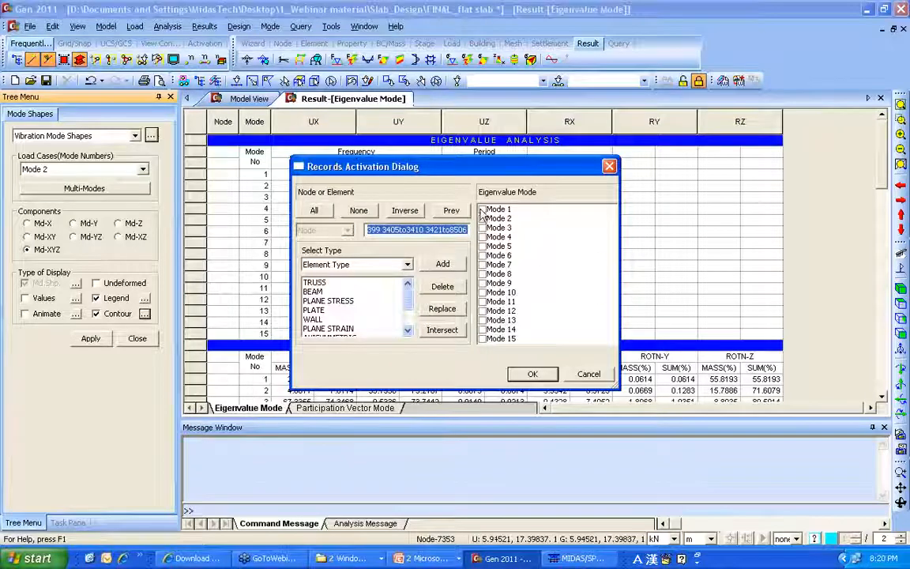
click(483, 209)
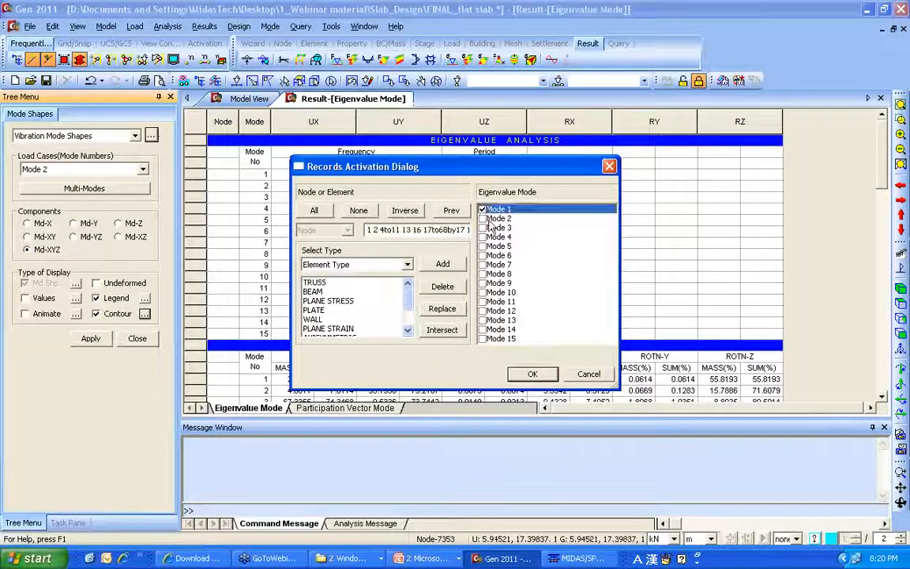
click(530, 375)
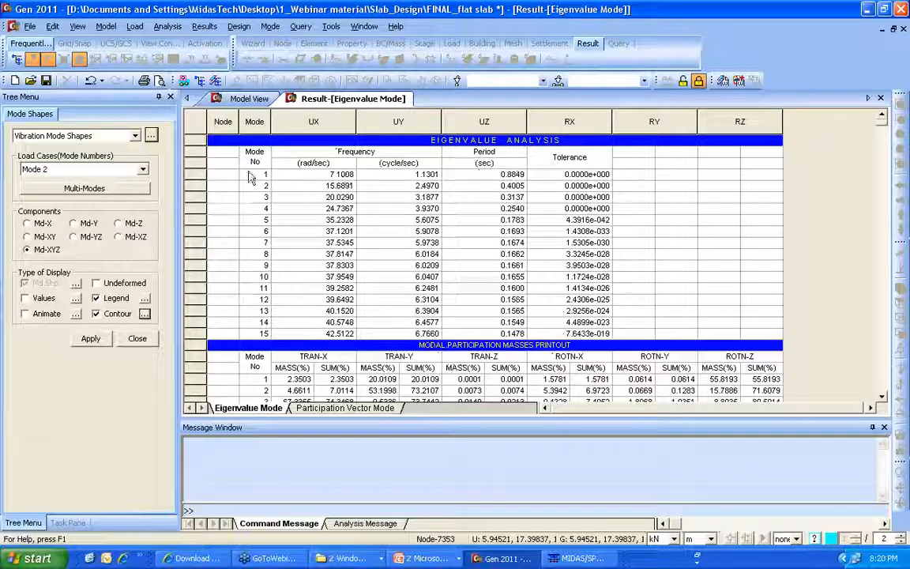
click(879, 97)
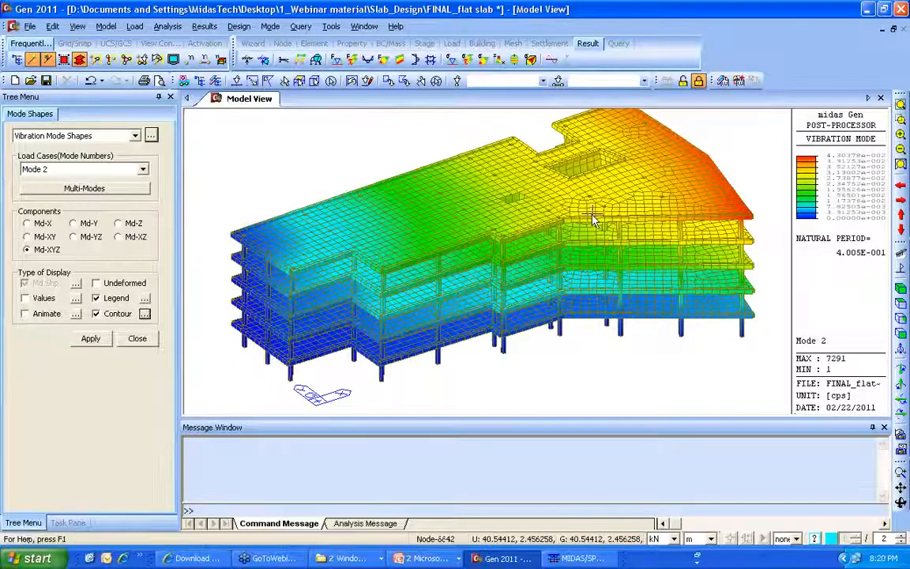
- Review the X-direction story drift table for load cases DL and LL using the preset drift parameters, and close it
mouse_move(593, 218)
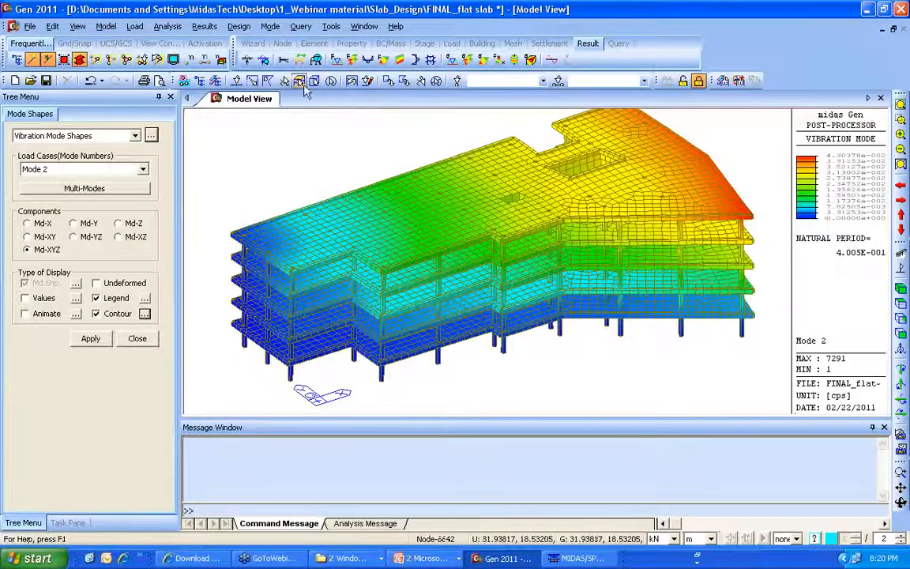
click(210, 29)
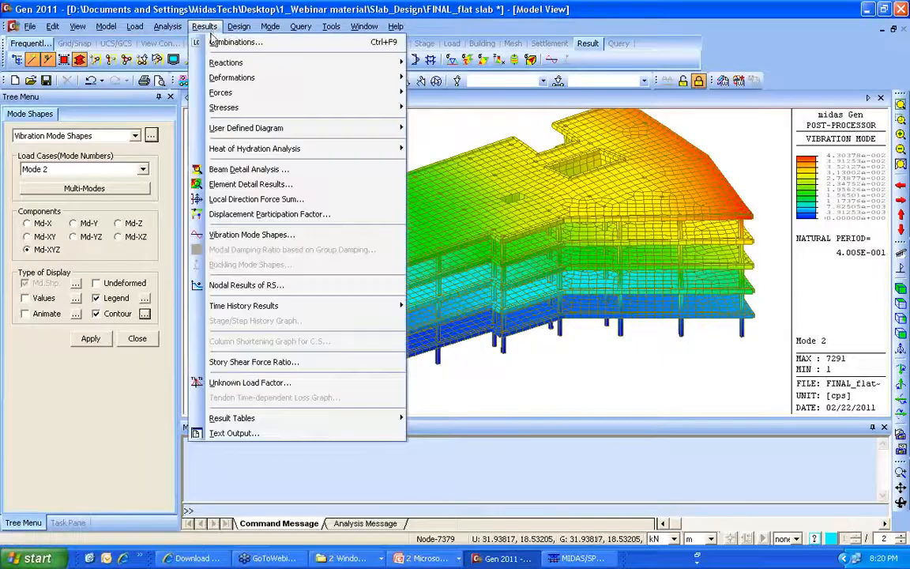
mouse_move(257, 419)
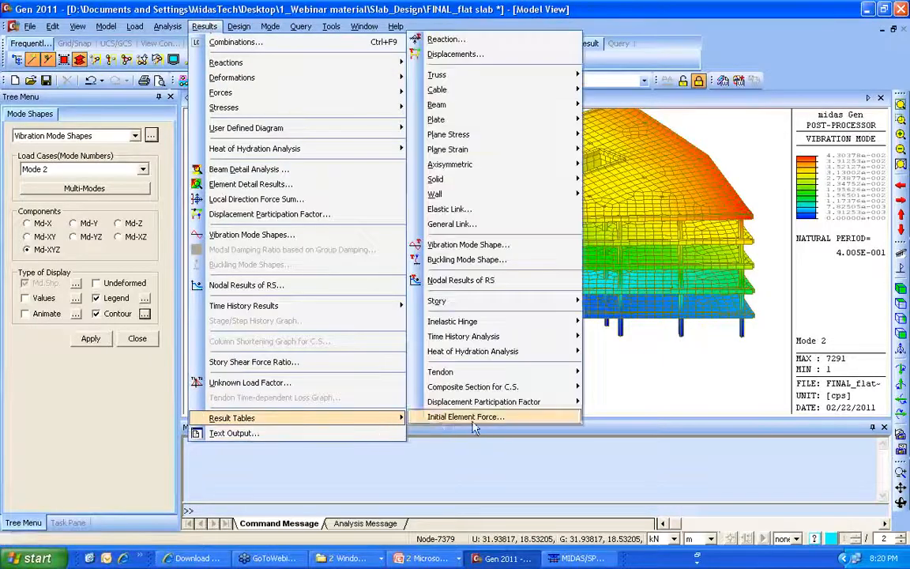
mouse_move(491, 305)
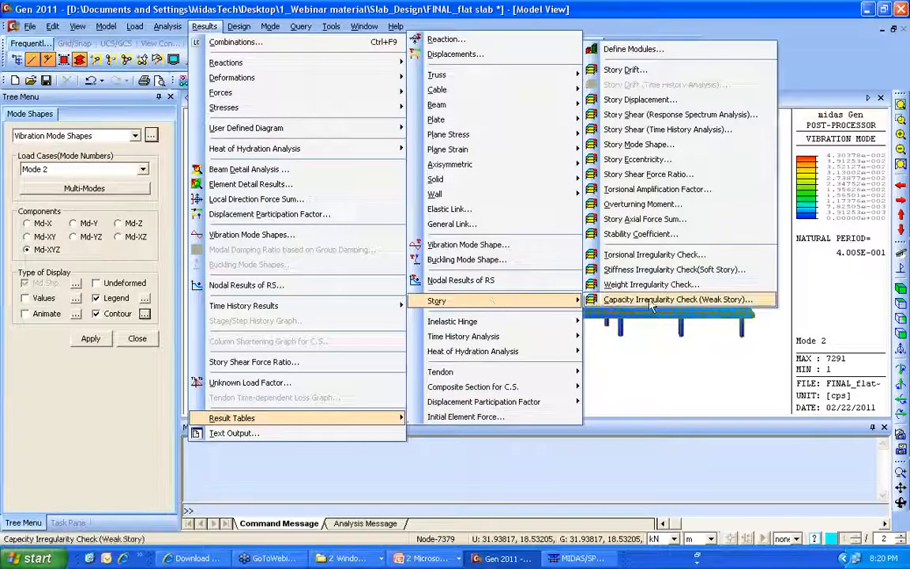
click(661, 71)
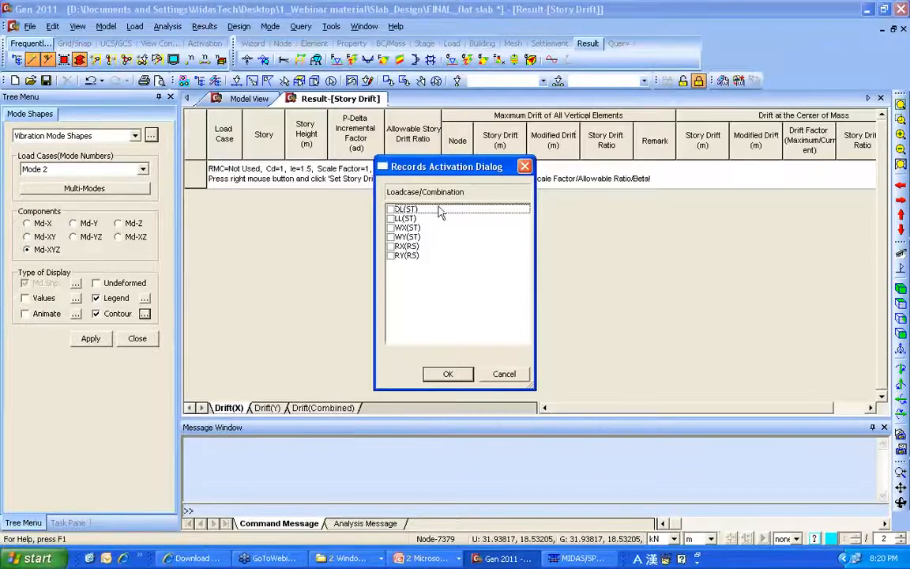
click(401, 209)
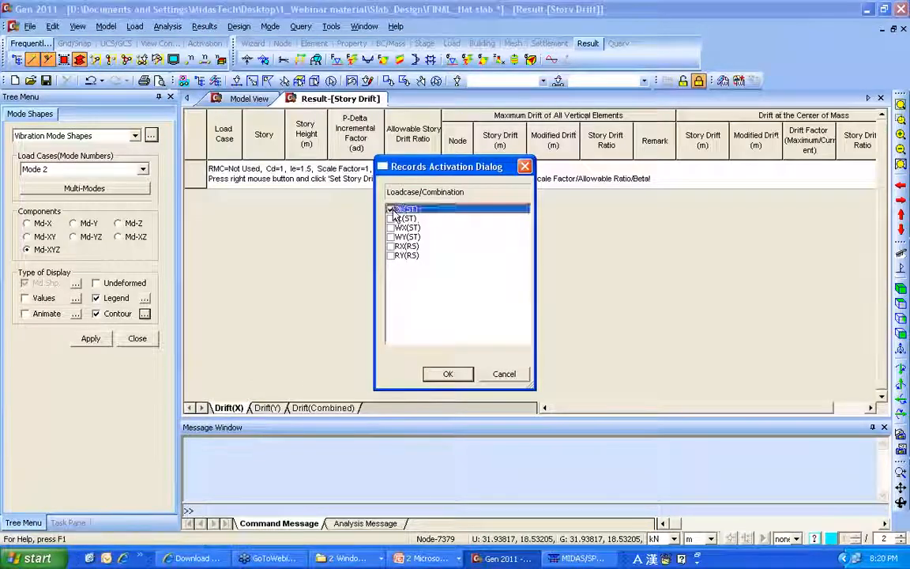
click(401, 218)
click(448, 373)
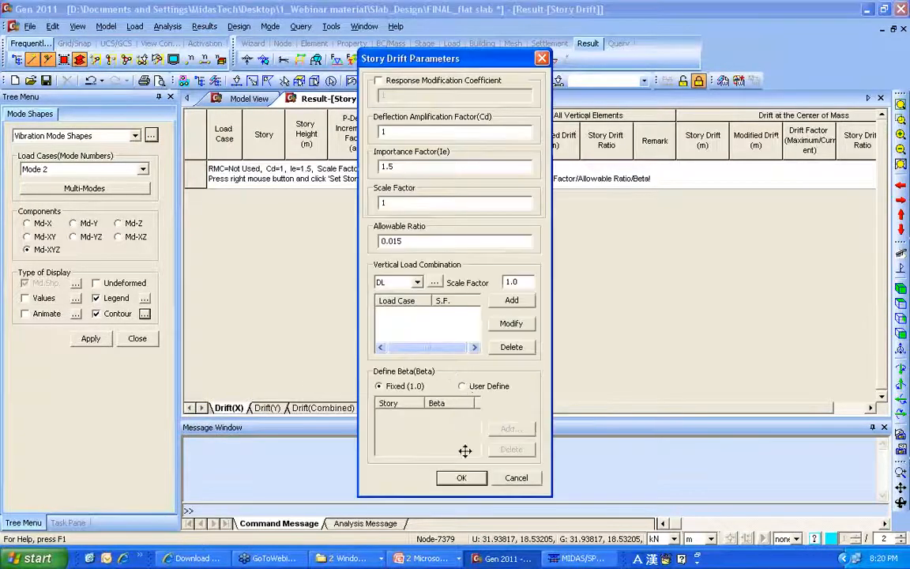
click(462, 478)
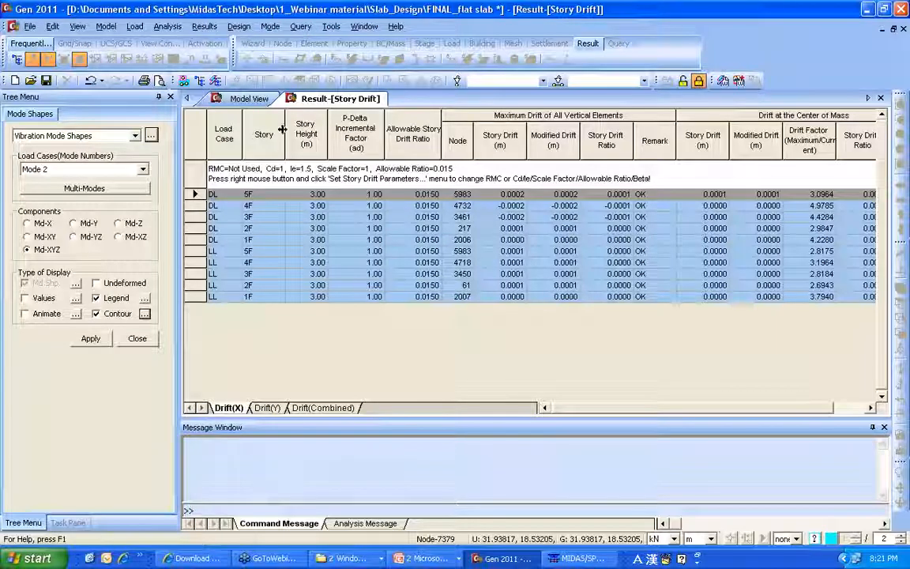
click(881, 98)
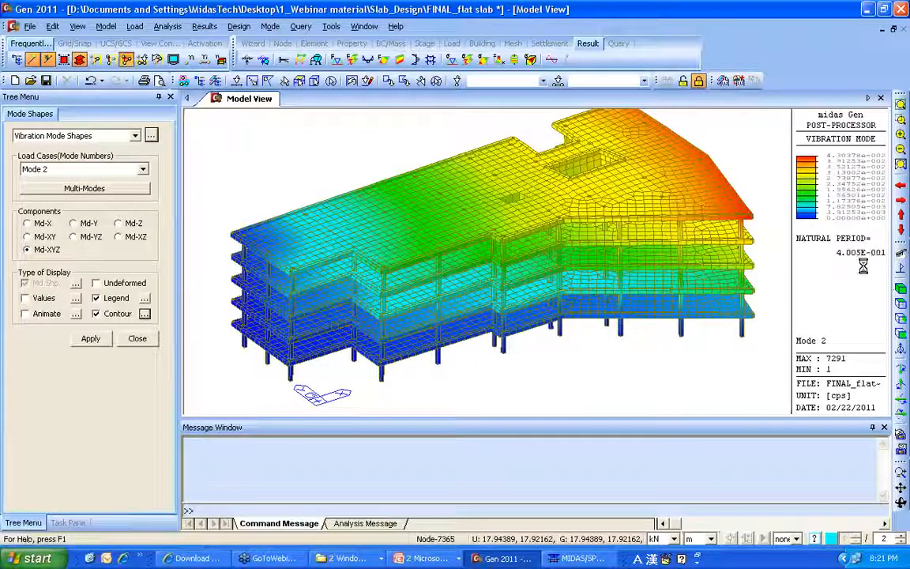
click(899, 267)
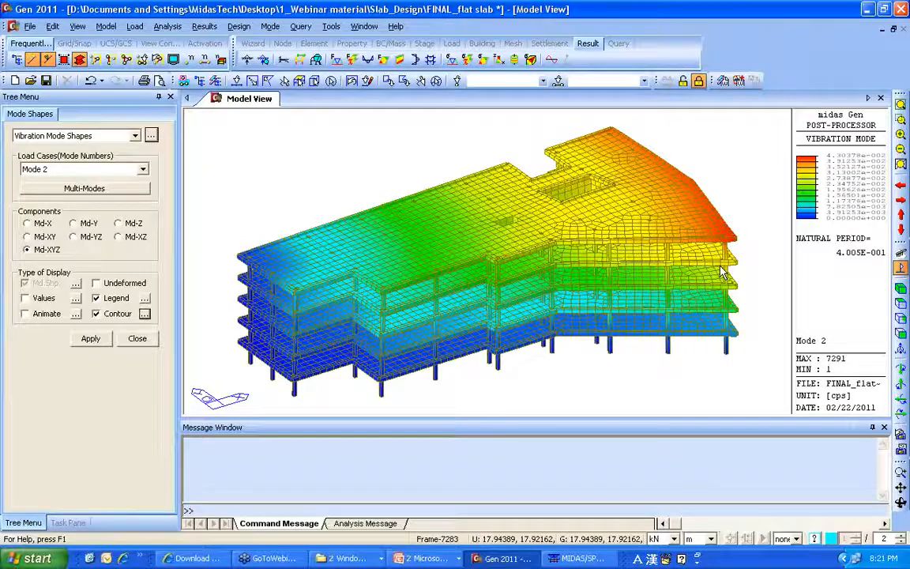
- Leave the vibration mode display and auto-generate the concrete design load combinations to Eurocode2:04 with the default action factors
key(Escape)
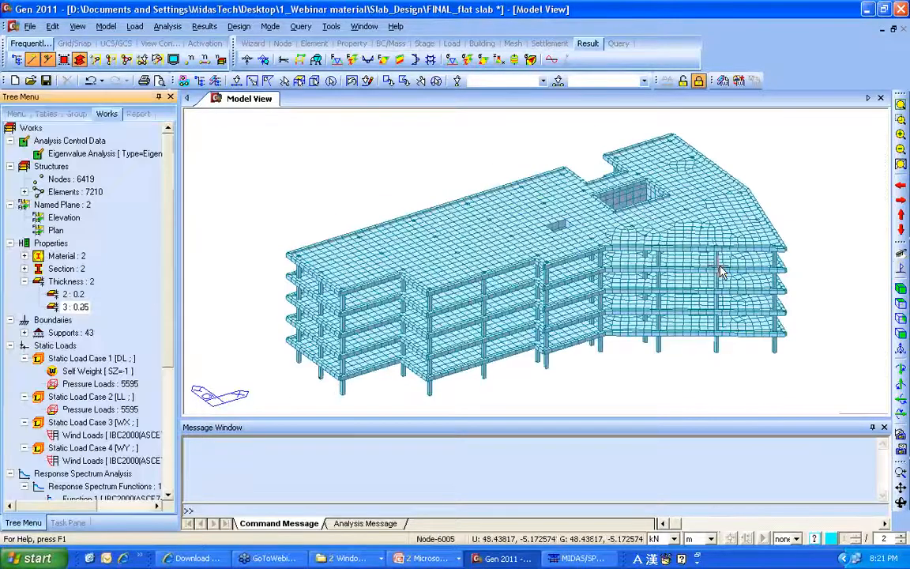
click(900, 288)
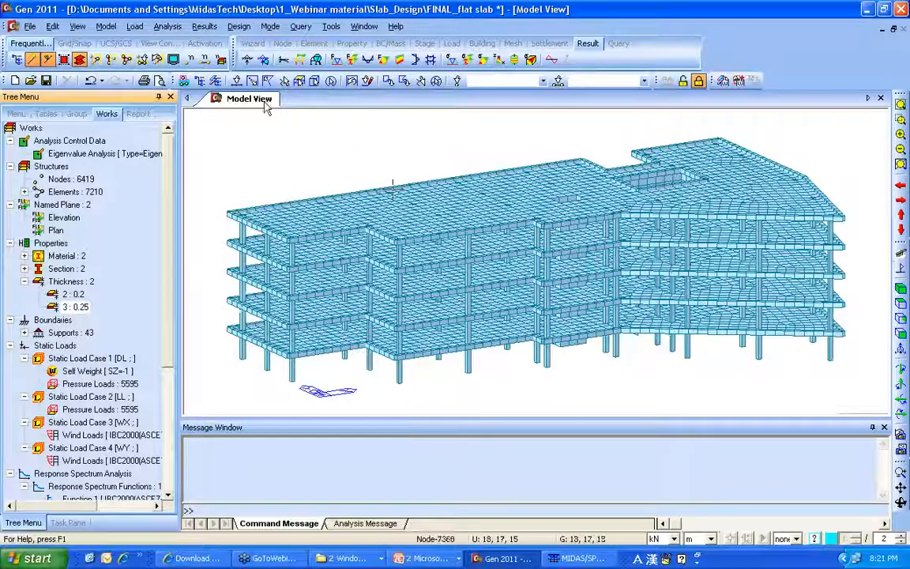
click(204, 26)
click(210, 41)
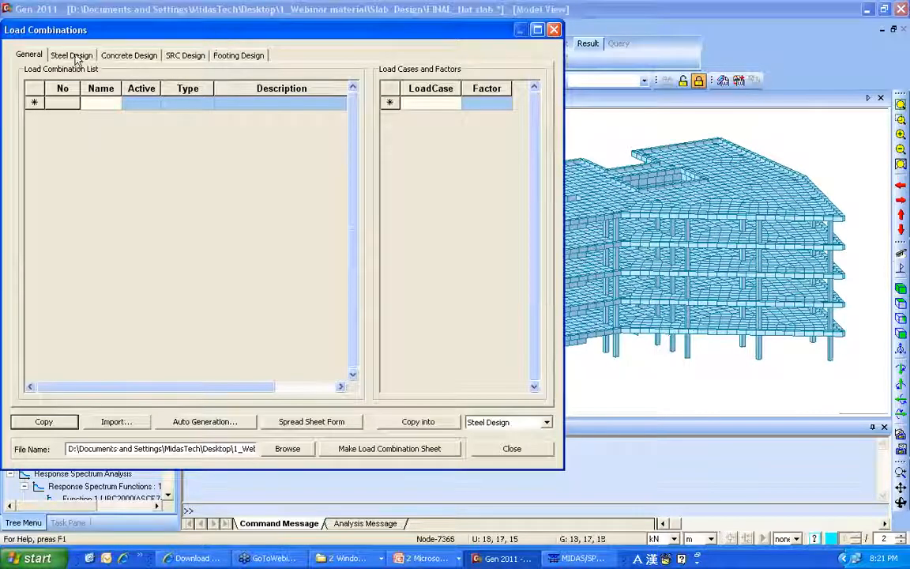
click(129, 56)
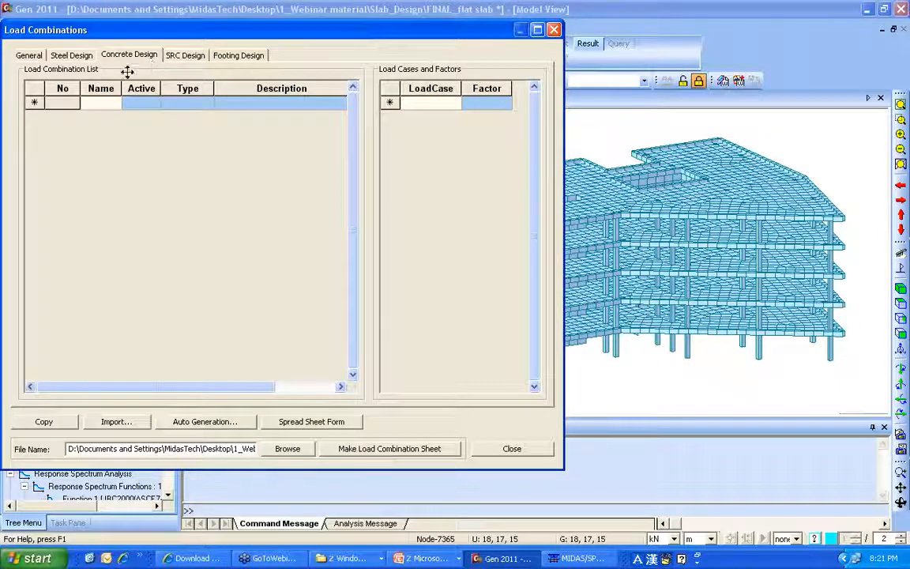
click(205, 421)
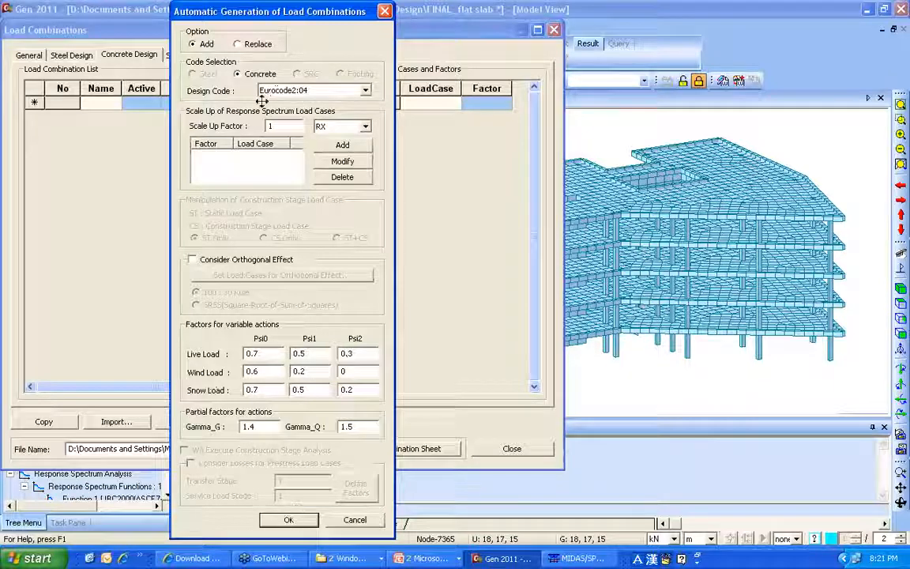
click(309, 521)
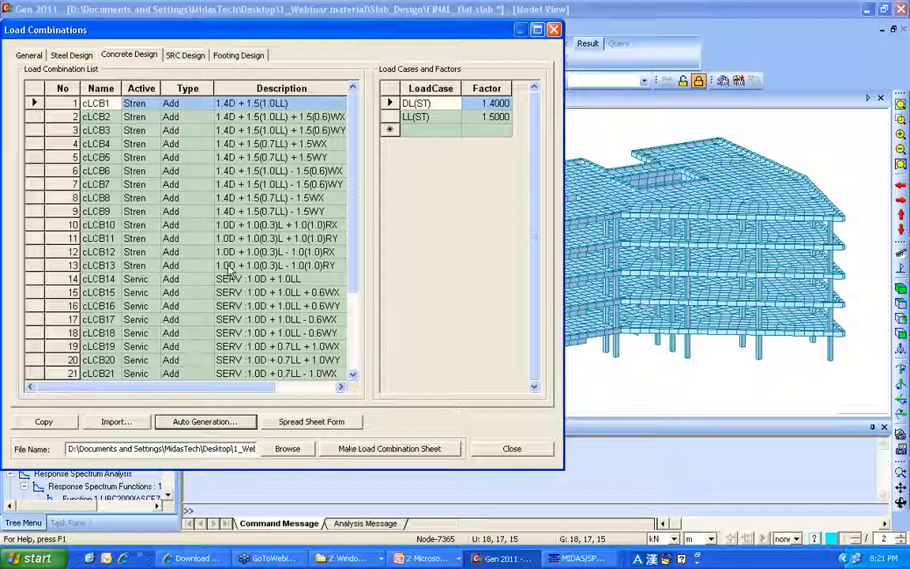
click(512, 449)
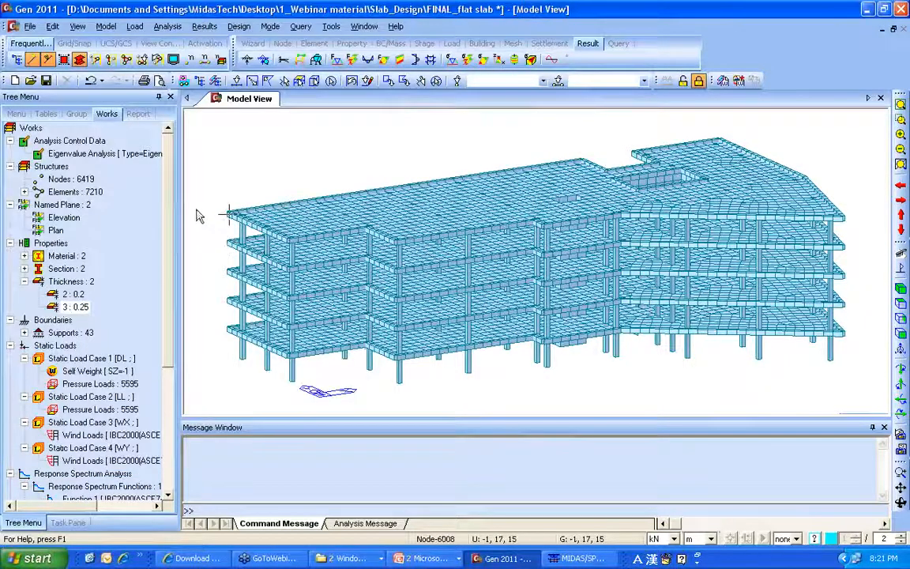
- Confirm Eurocode2:04 with the Italy national annex as the concrete design code, keeping the preset parameters
click(238, 27)
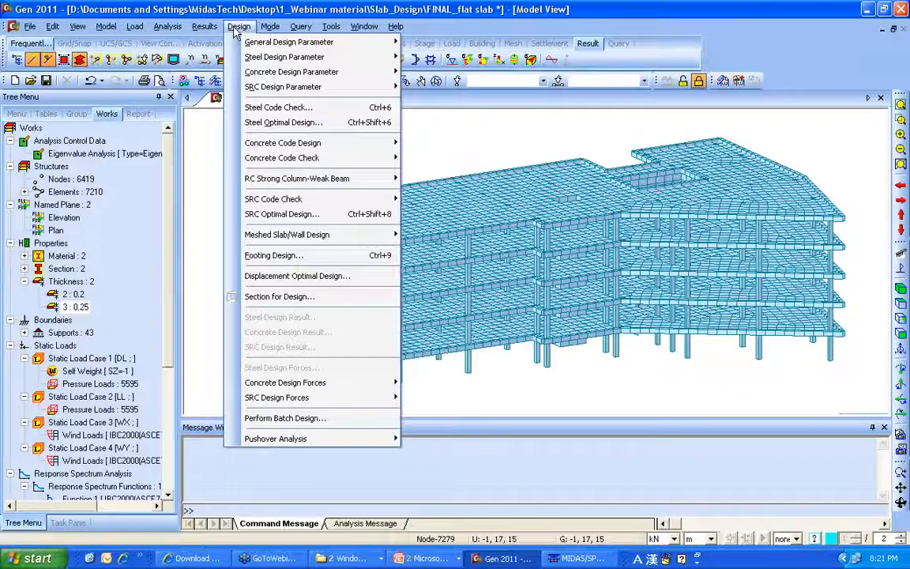
mouse_move(270, 75)
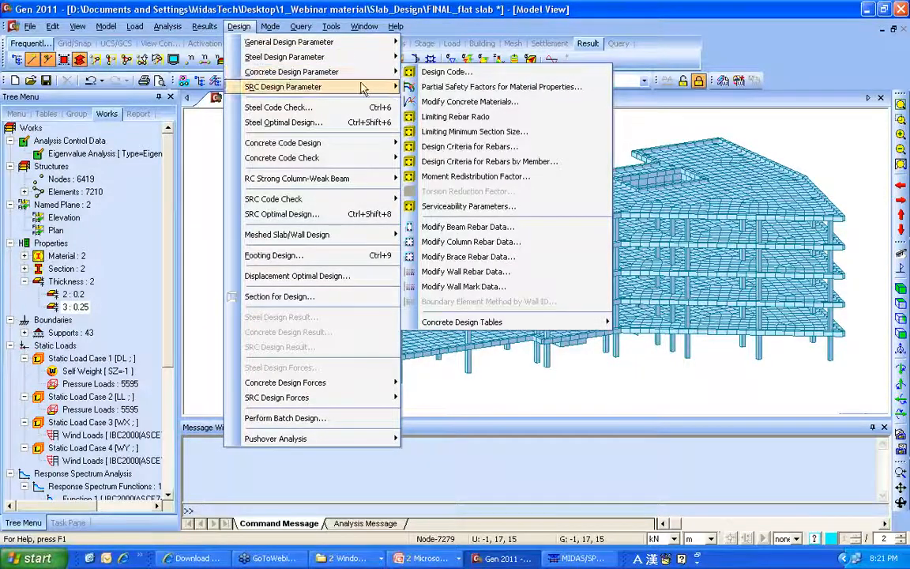
click(447, 72)
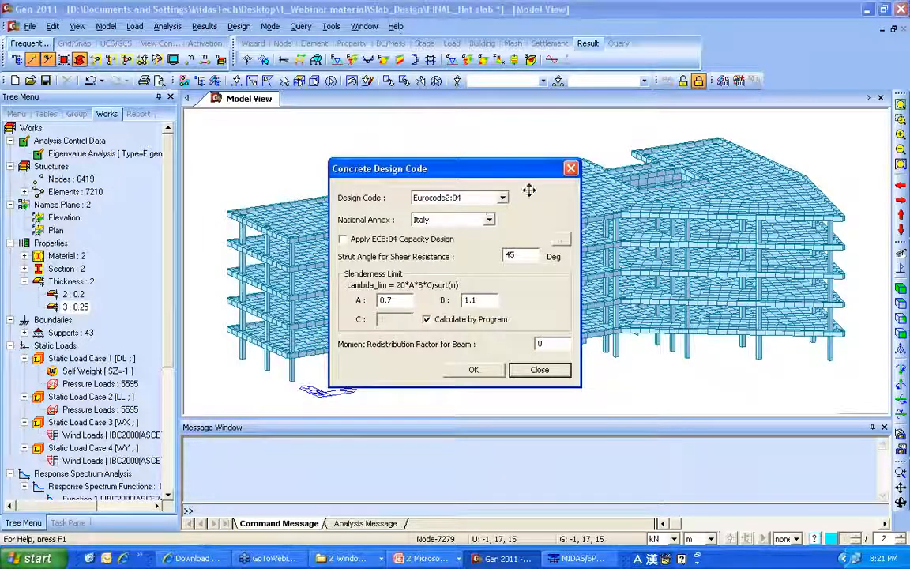
click(502, 198)
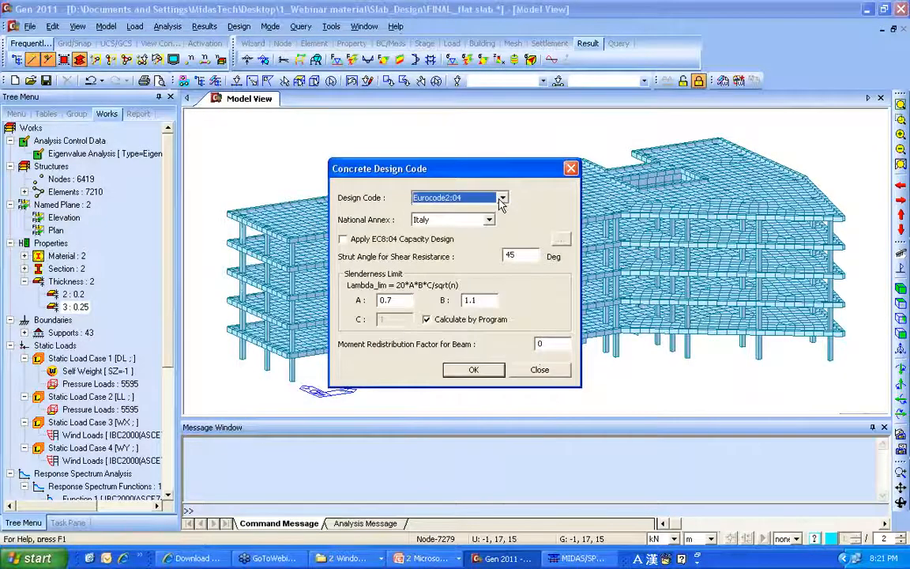
click(472, 372)
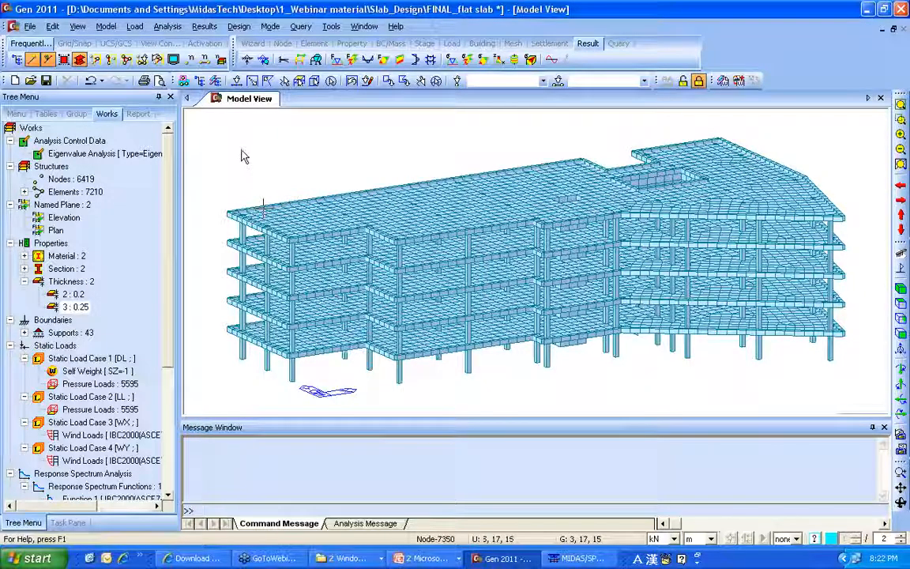
- Select the members around the top-storey column at the building's far-left corner and run a batch concrete beam and column design
click(236, 80)
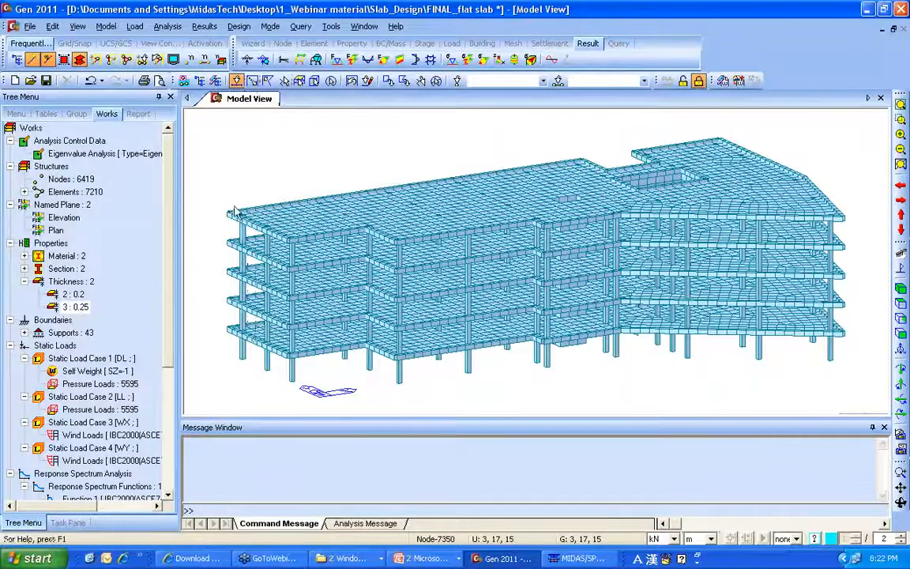
drag(225, 203, 251, 249)
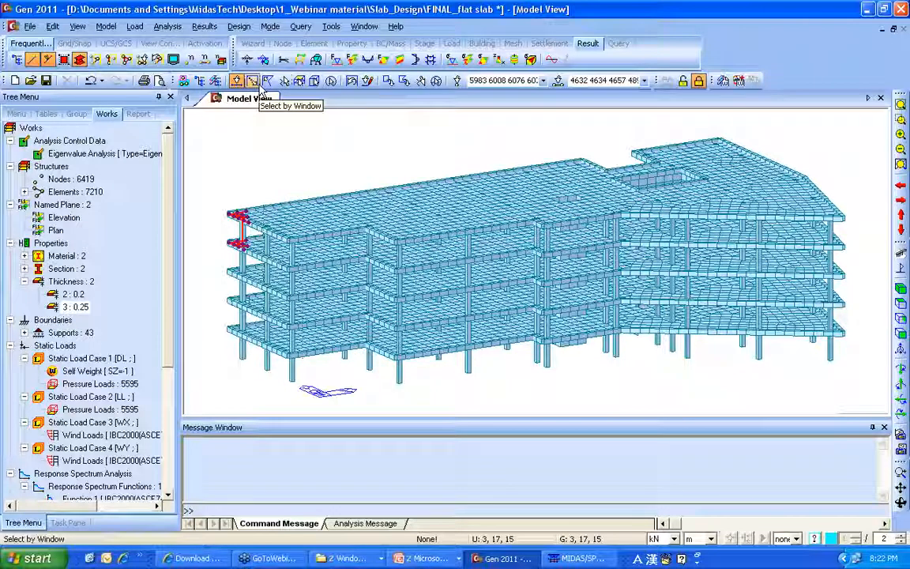
click(238, 26)
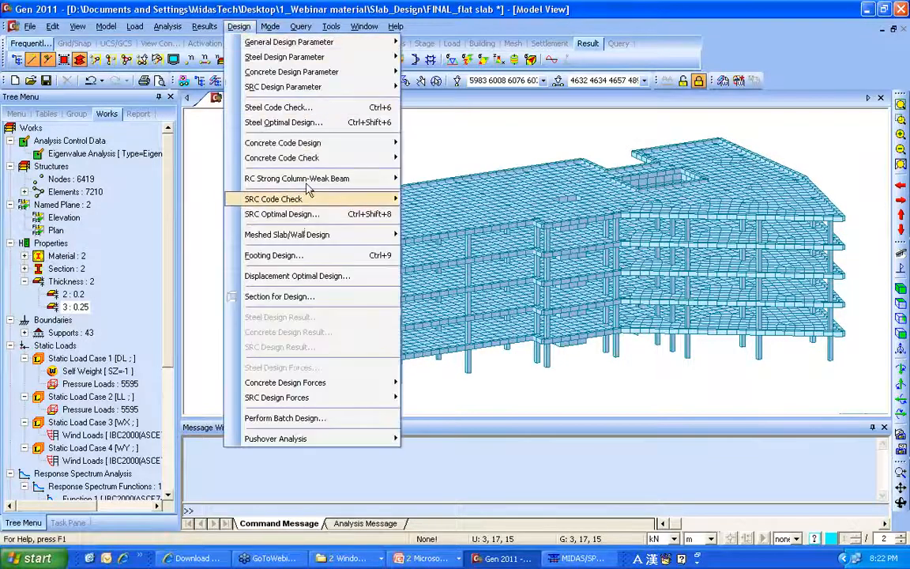
mouse_move(320, 145)
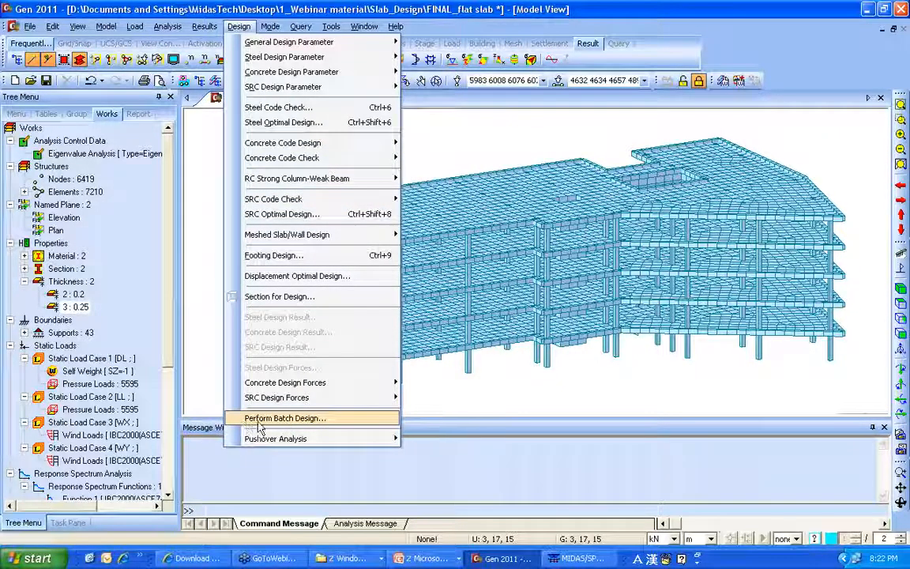
click(266, 418)
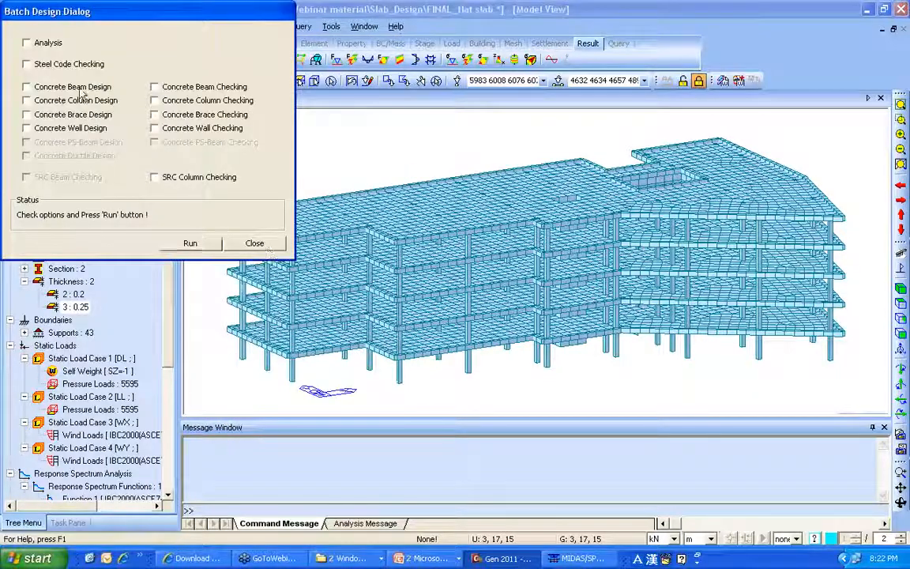
click(26, 99)
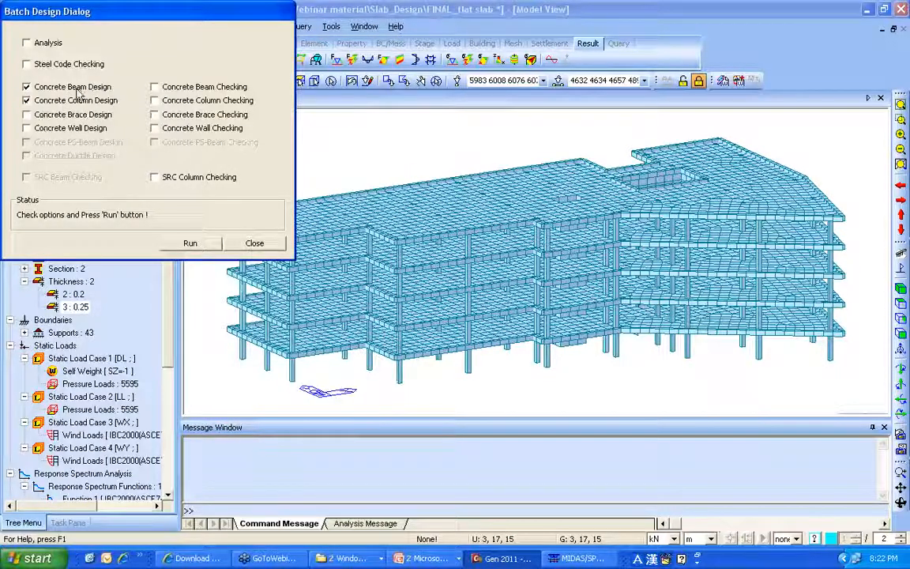
click(189, 242)
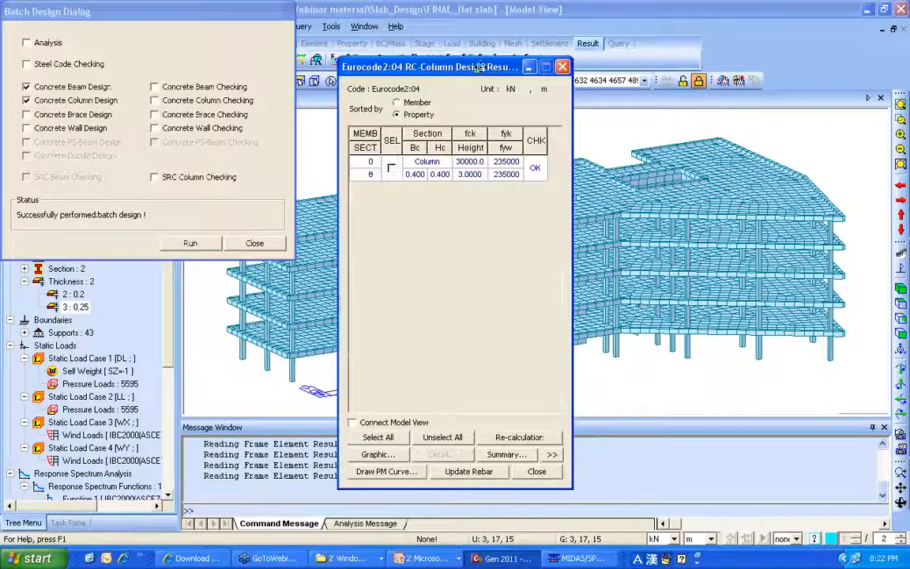
click(264, 246)
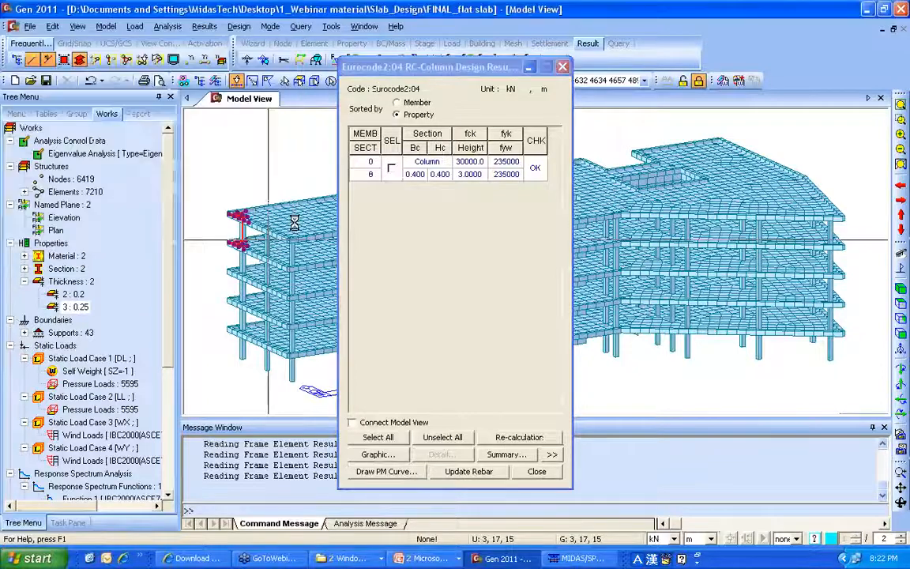
- Set the column and beam design result windows aside and open the graphic report for the Girder section
drag(433, 67, 122, 59)
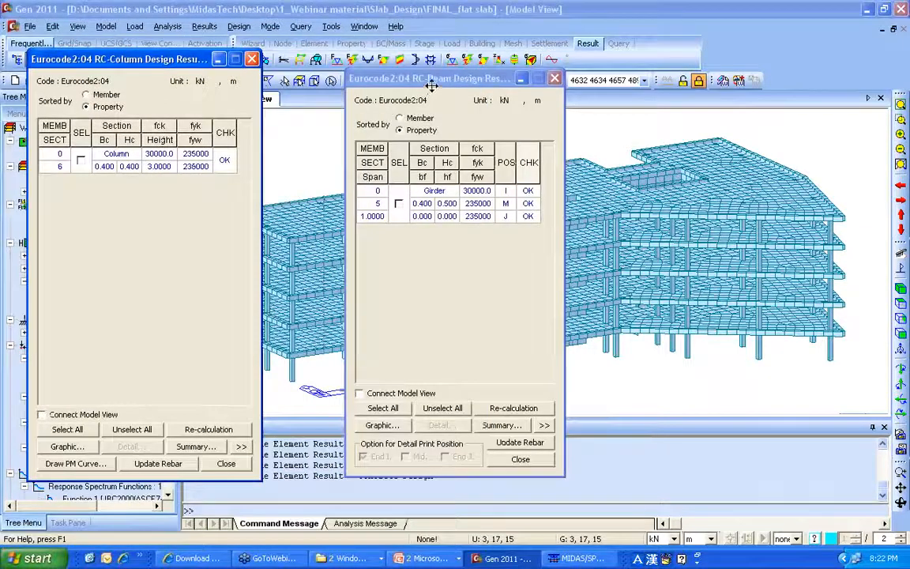
drag(426, 78, 109, 56)
click(80, 181)
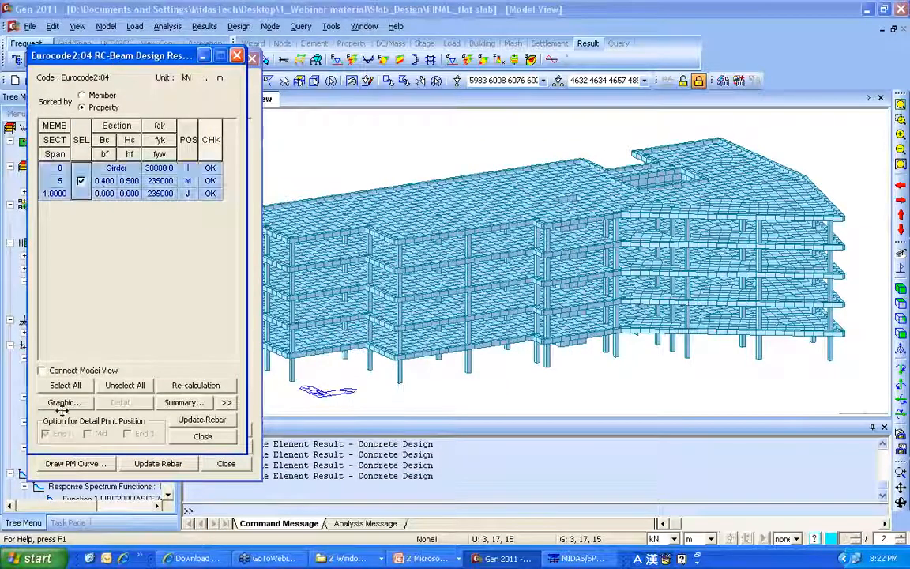
click(65, 402)
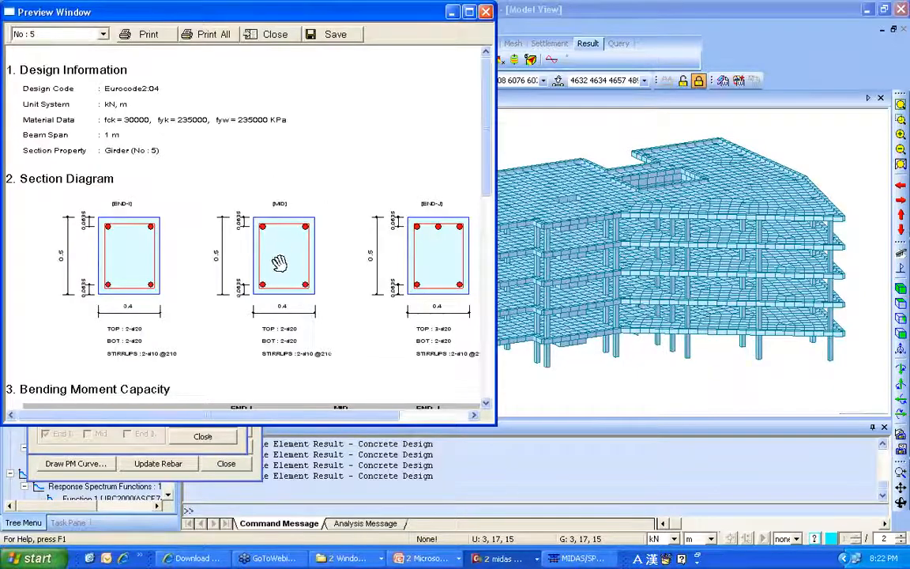
- Examine the girder's section diagrams, bending moment capacity and shear capacity in the graphic report, and close it
scroll(268, 199, down, 3)
scroll(300, 226, down, 3)
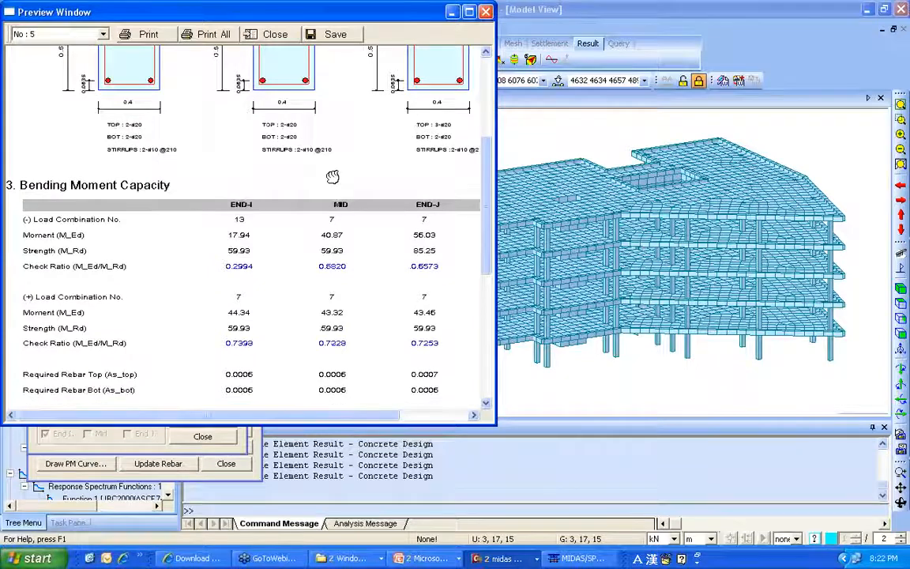
drag(332, 177, 158, 185)
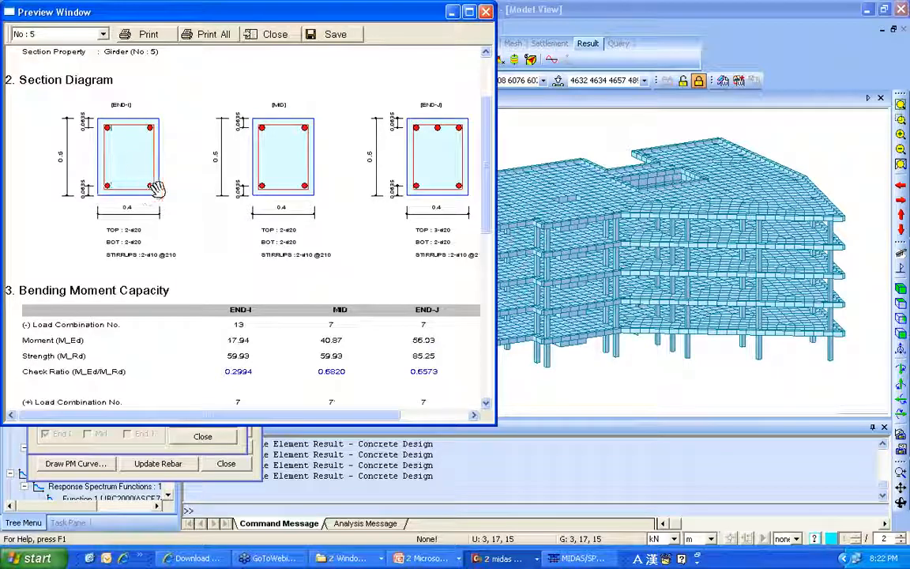
scroll(290, 251, down, 1)
scroll(291, 260, down, 5)
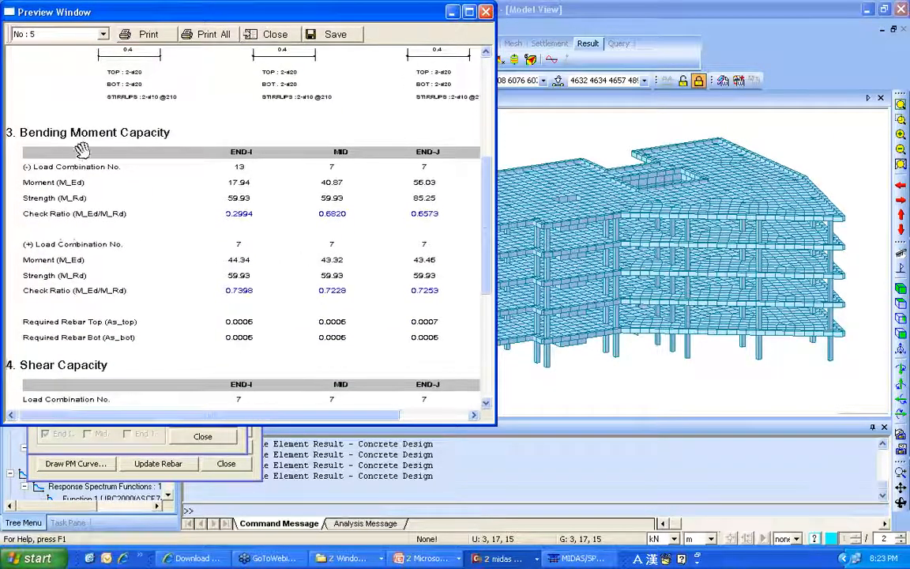
scroll(198, 269, down, 2)
scroll(134, 321, down, 2)
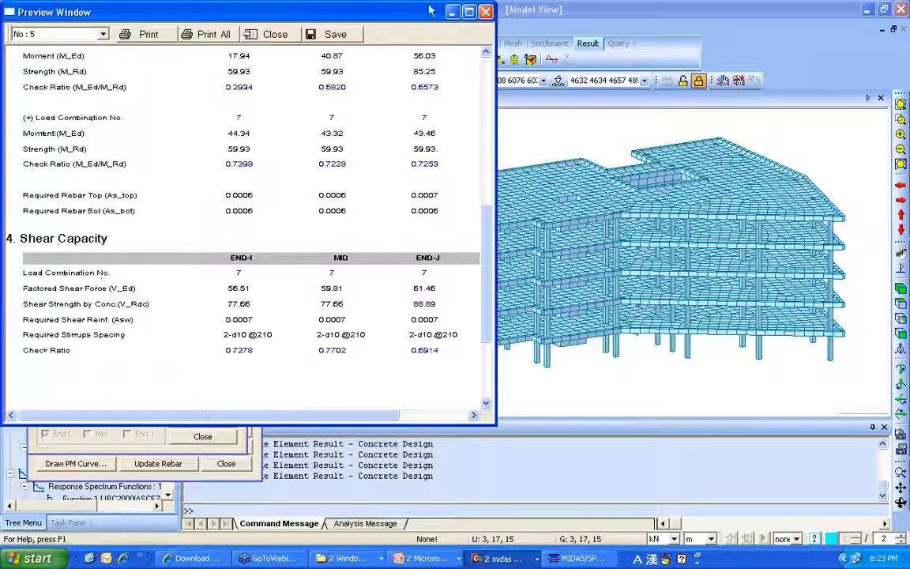
click(486, 12)
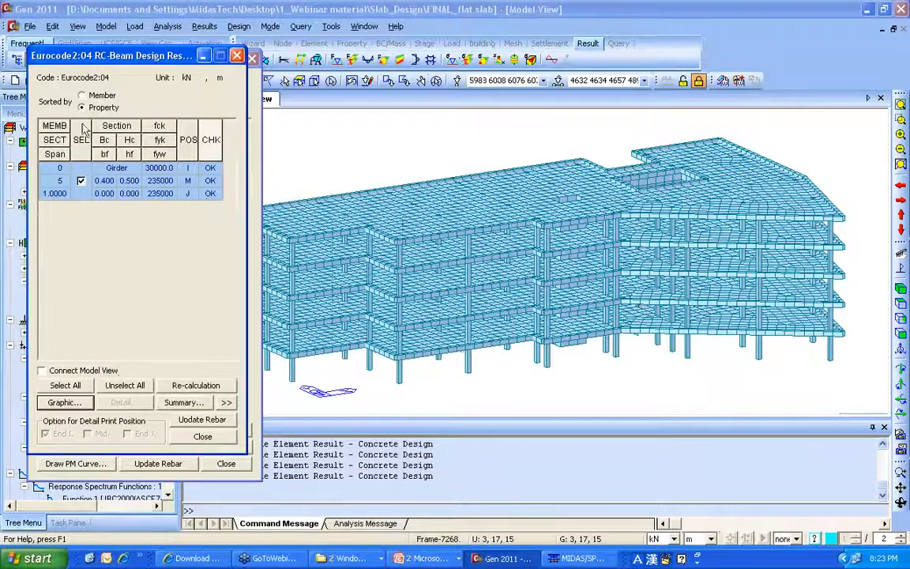
- Sort the beam design results by member, review the first girder's detailed report for bending and shear capacity, and close both without saving
click(87, 96)
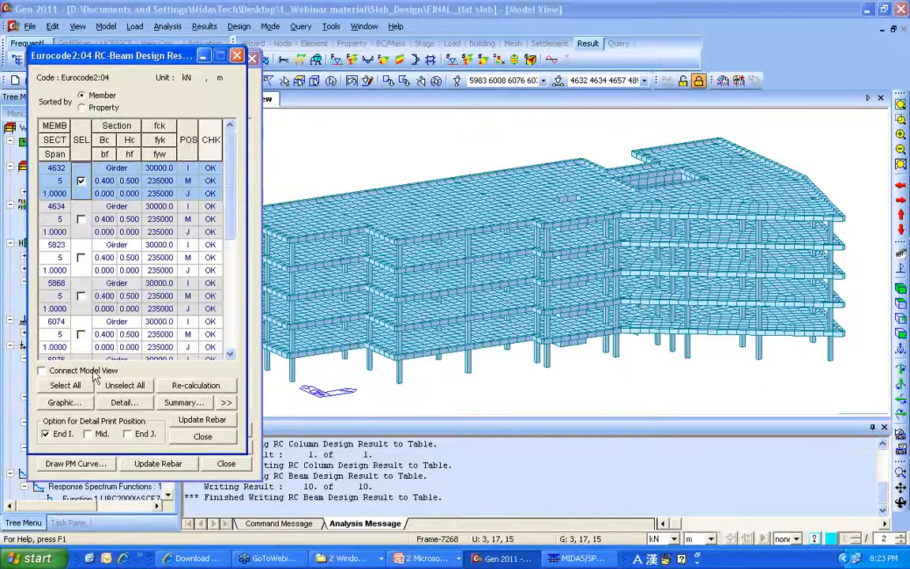
click(124, 402)
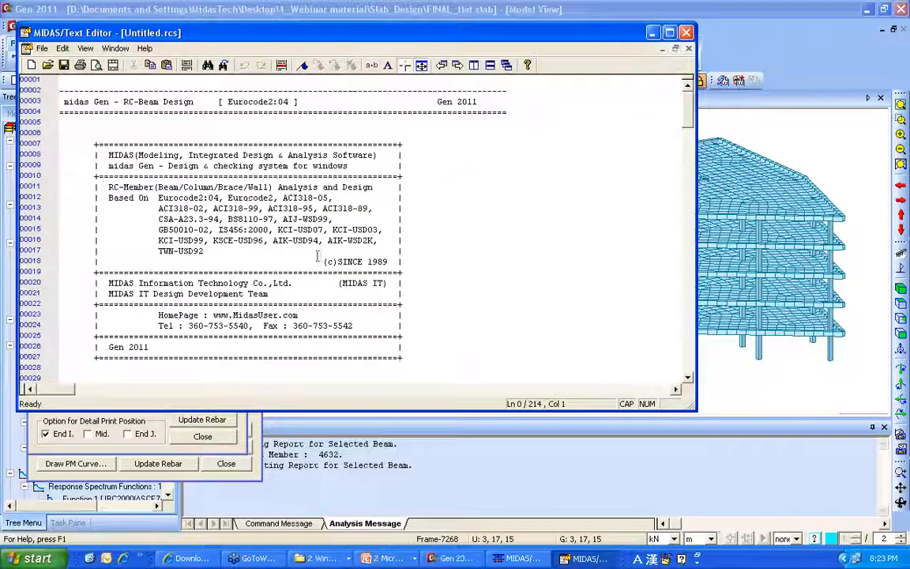
drag(686, 124, 689, 158)
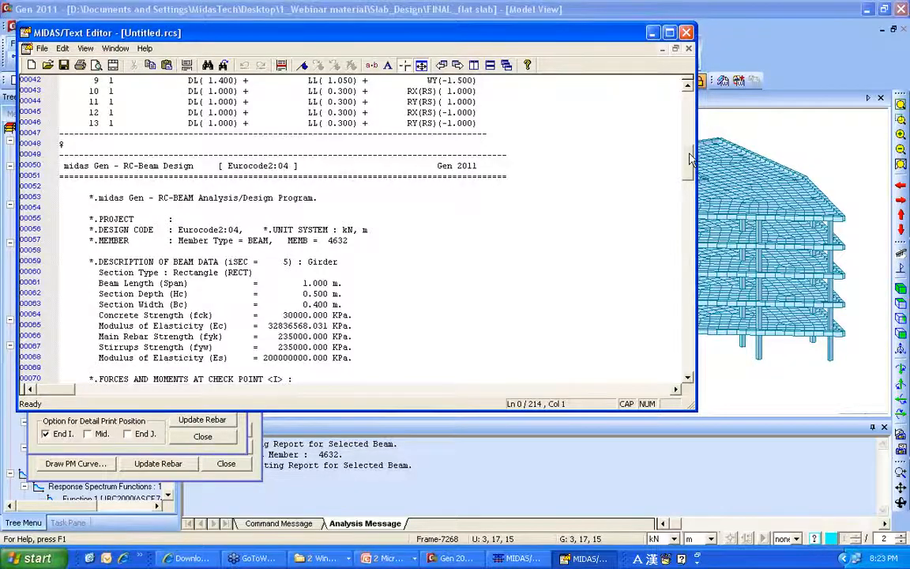
drag(689, 159, 692, 275)
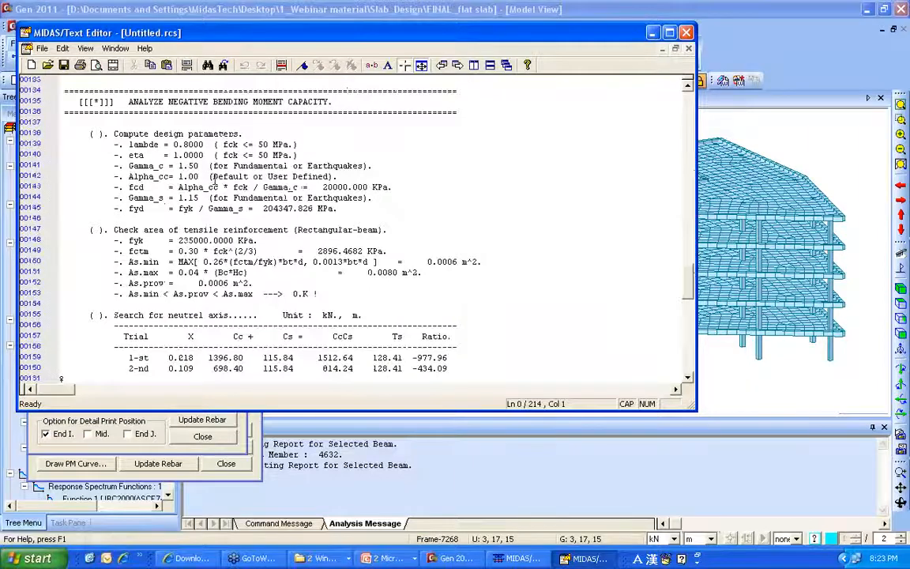
scroll(213, 177, down, 3)
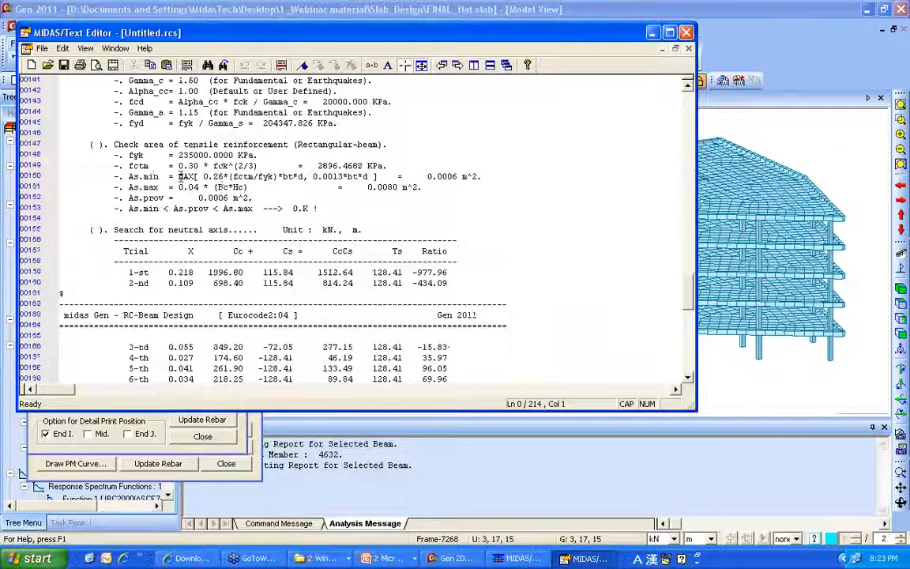
drag(180, 177, 259, 176)
click(257, 177)
scroll(206, 257, down, 10)
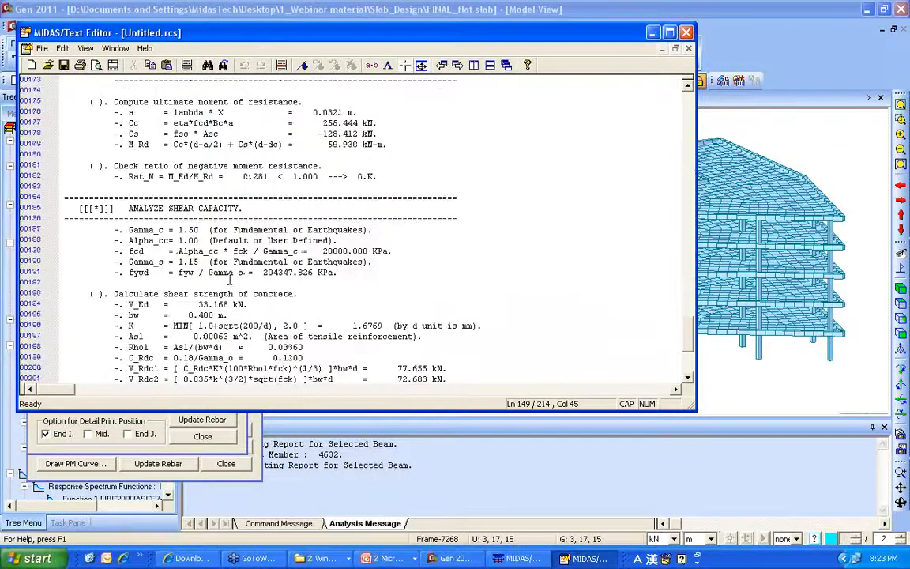
click(684, 33)
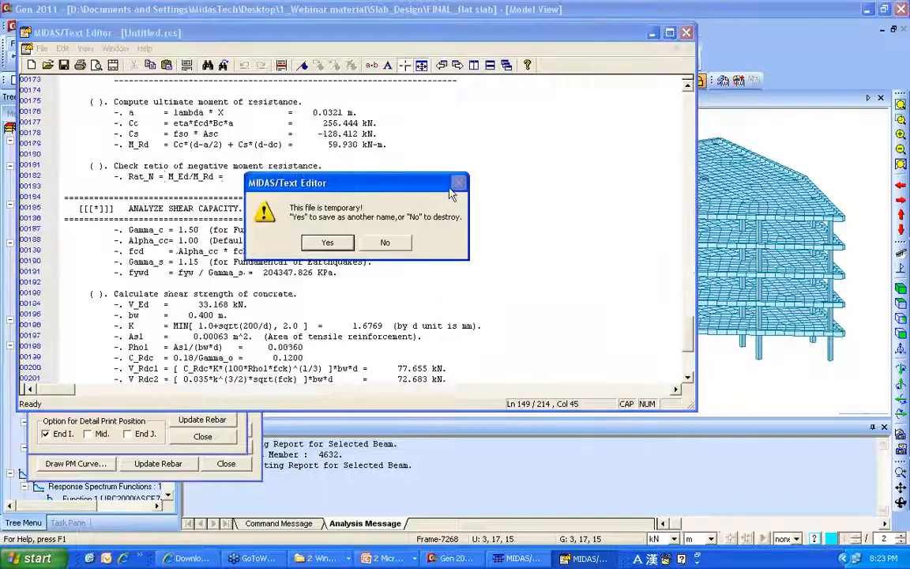
click(383, 242)
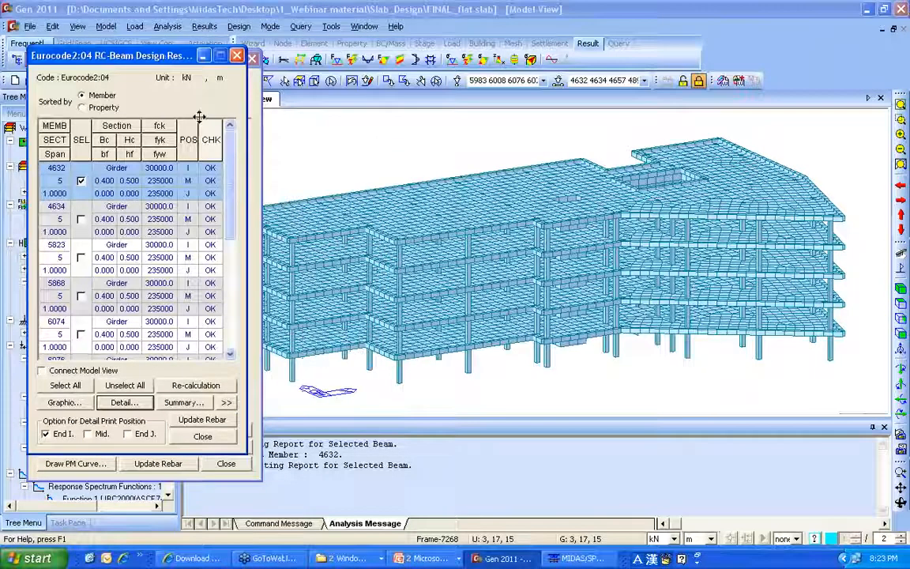
click(237, 56)
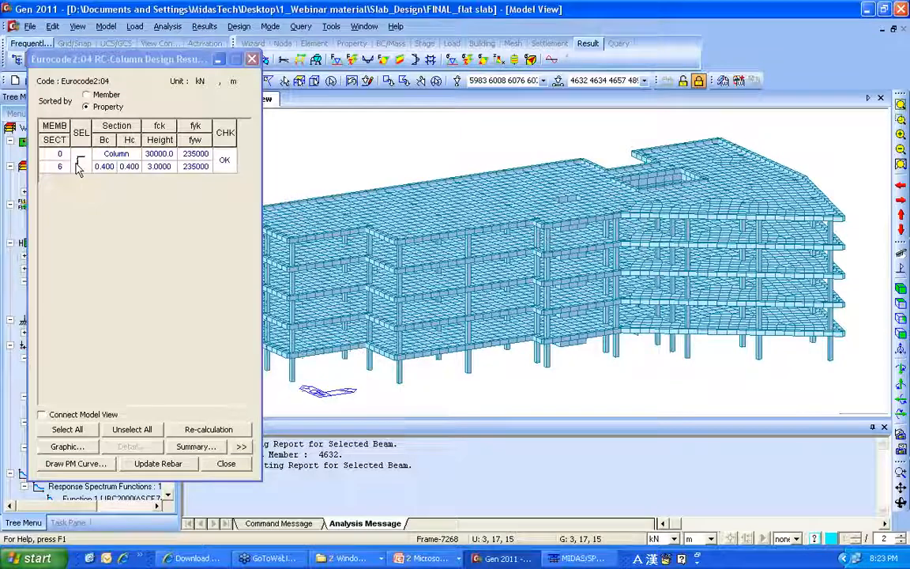
- Draw the PM interaction curve for the Column section, inspect the 3D surface from different angles, and close the column design results
click(79, 162)
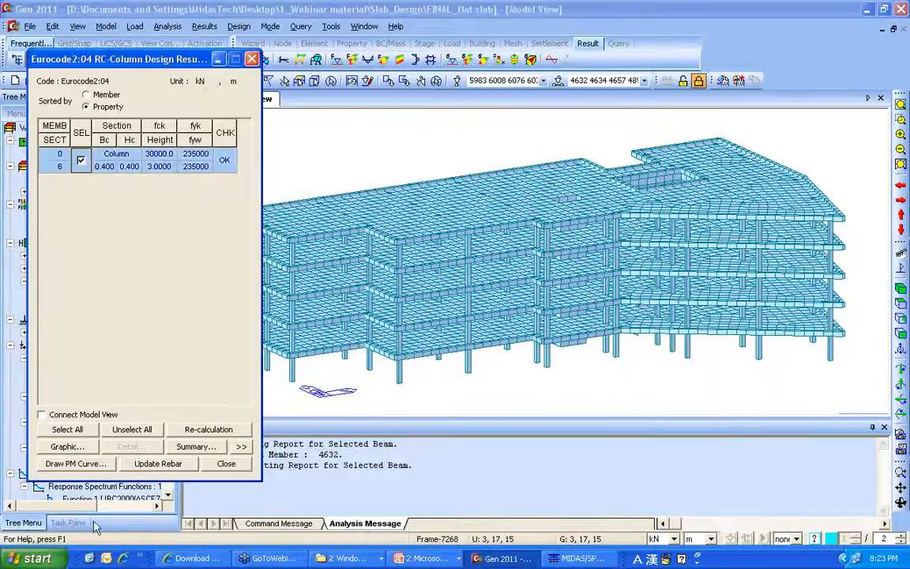
click(79, 463)
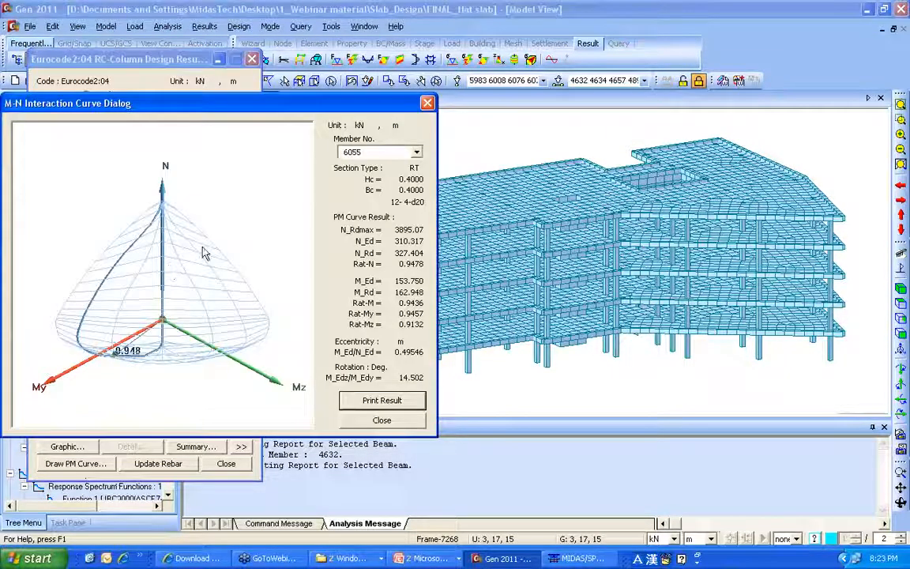
drag(165, 274, 197, 247)
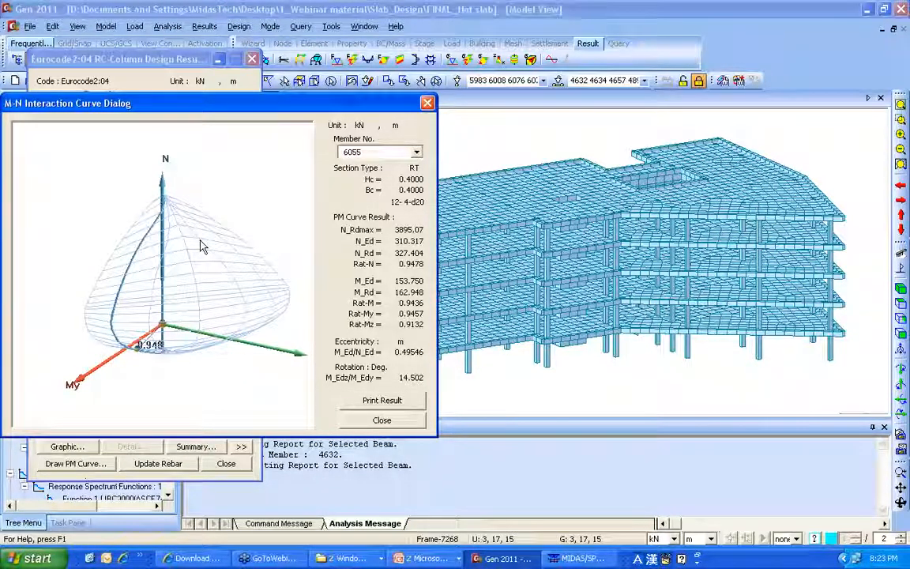
drag(200, 247, 228, 265)
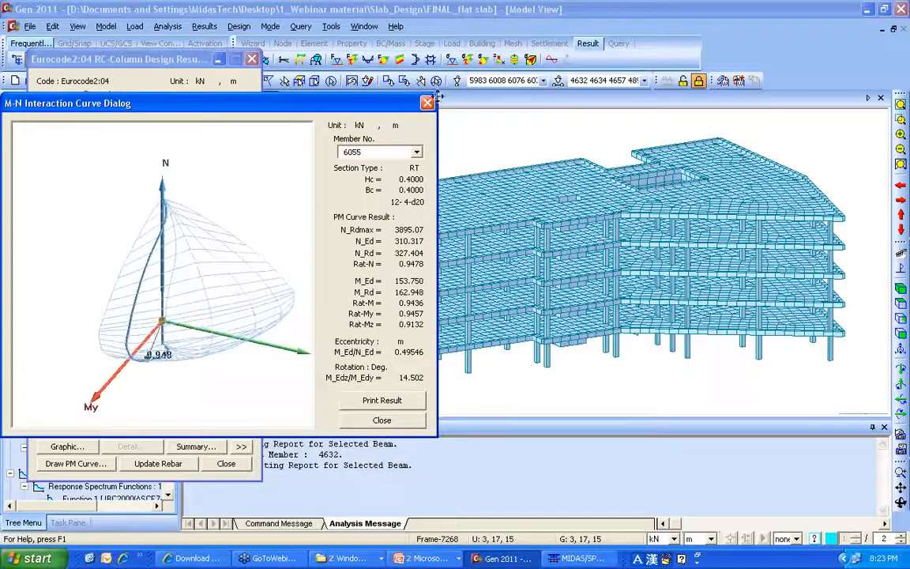
click(427, 104)
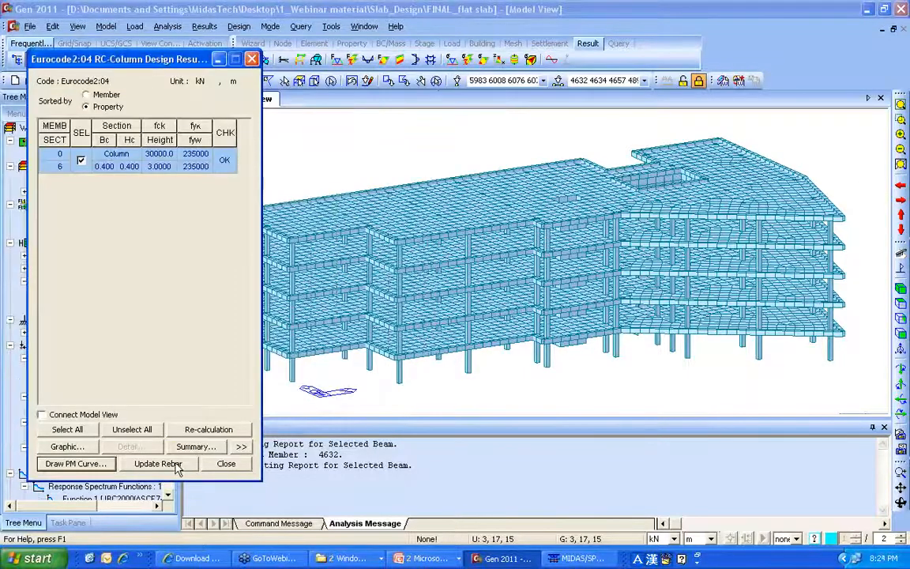
click(226, 464)
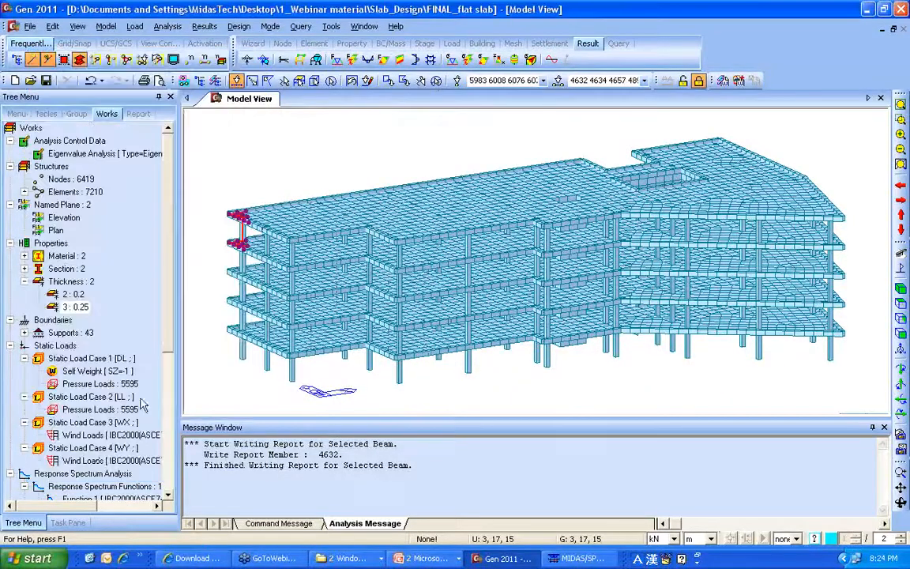
- Open the rebar data of column section 6 for modification from the model's Works tree
scroll(166, 338, down, 6)
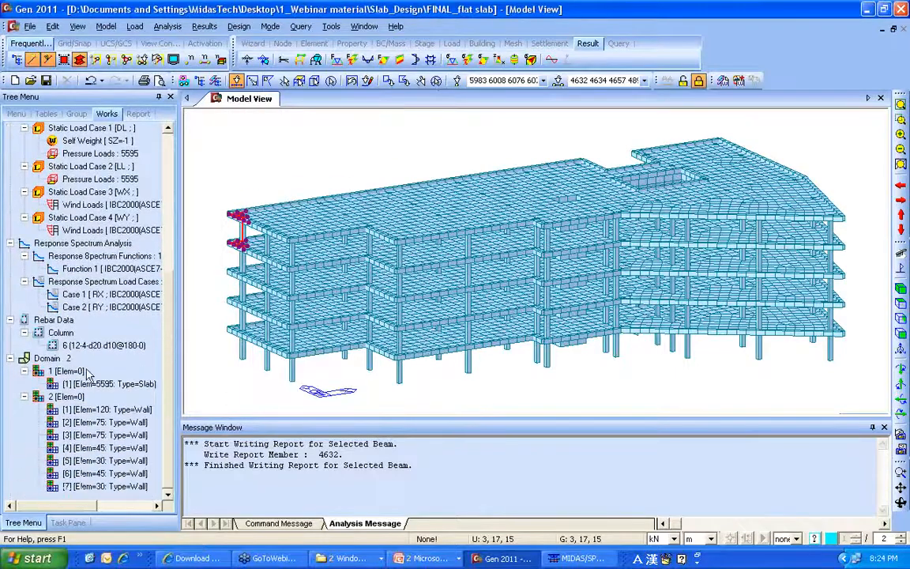
click(96, 345)
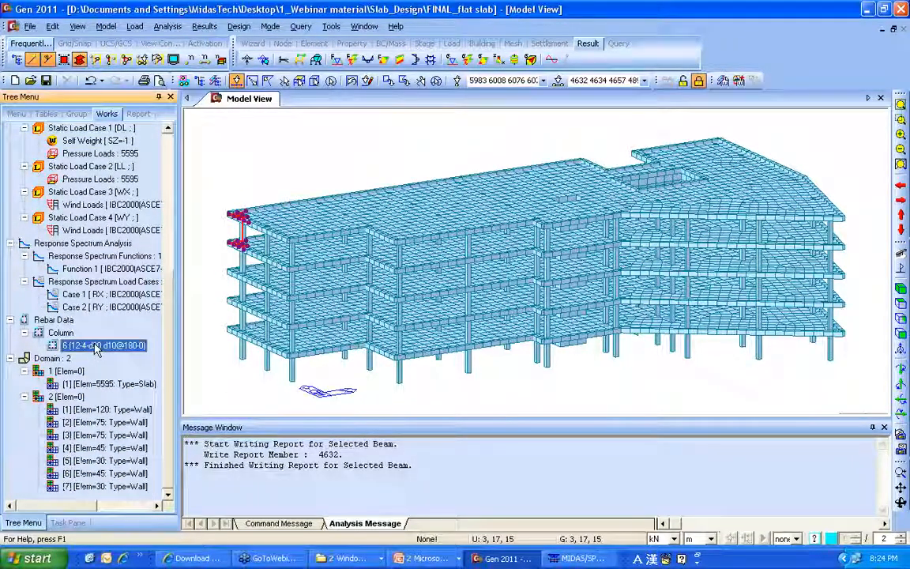
right_click(96, 349)
click(136, 498)
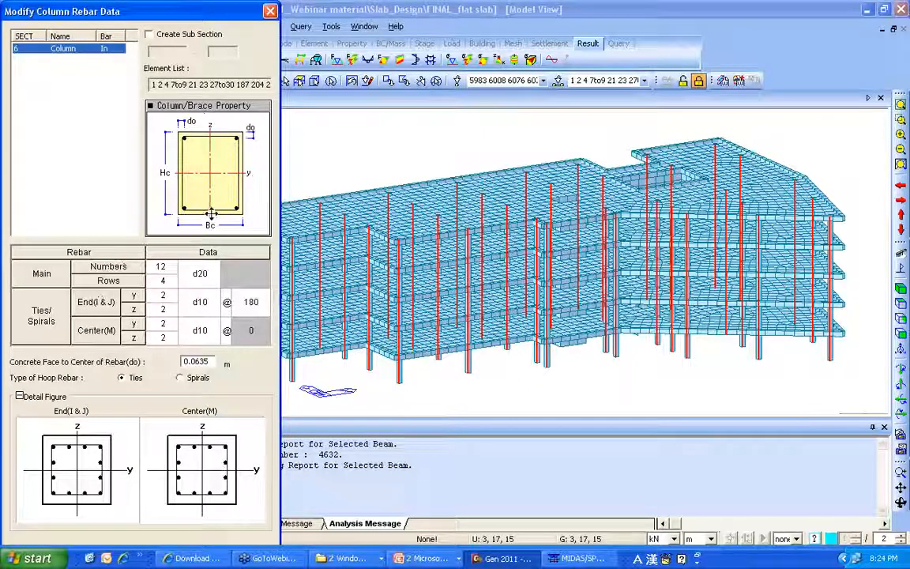
- Try 14 main bars in 5 rows with different bar diameters for the column section, and close the rebar data without applying
click(179, 267)
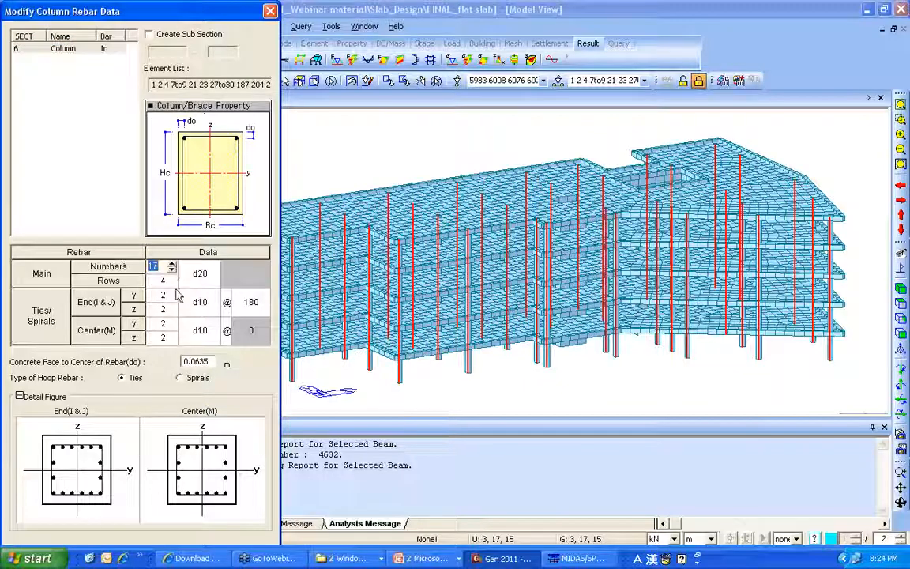
text(15)
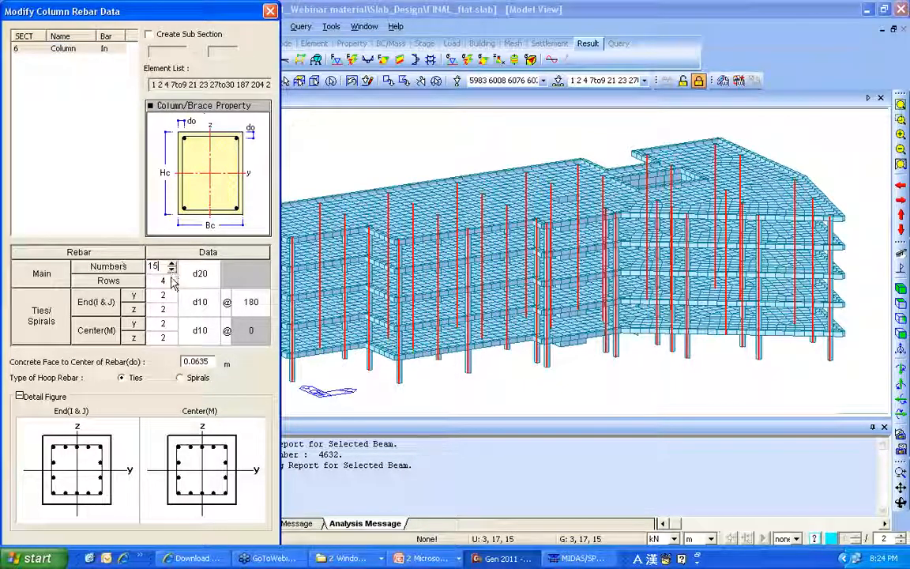
click(169, 279)
click(172, 277)
click(172, 277)
click(172, 277)
click(172, 284)
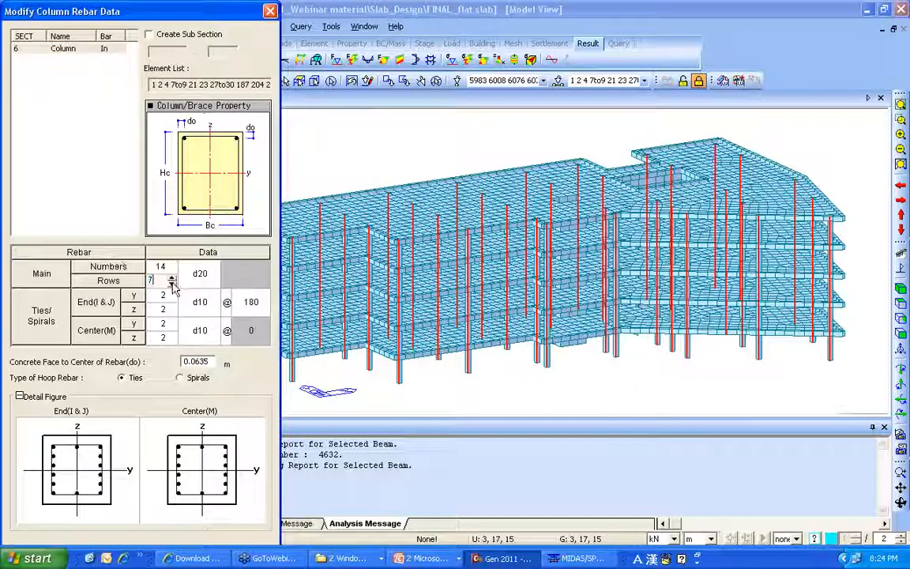
click(172, 283)
click(172, 282)
click(211, 276)
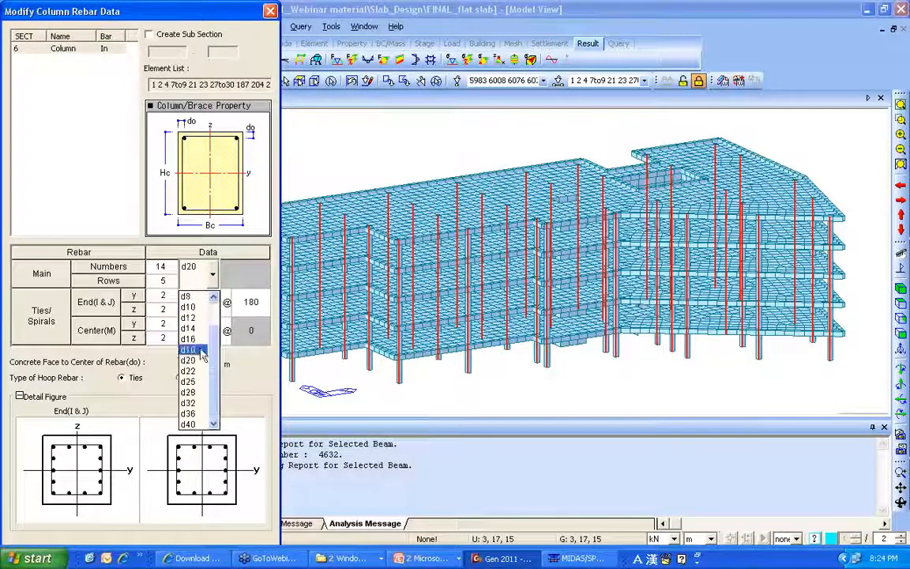
click(188, 319)
click(211, 274)
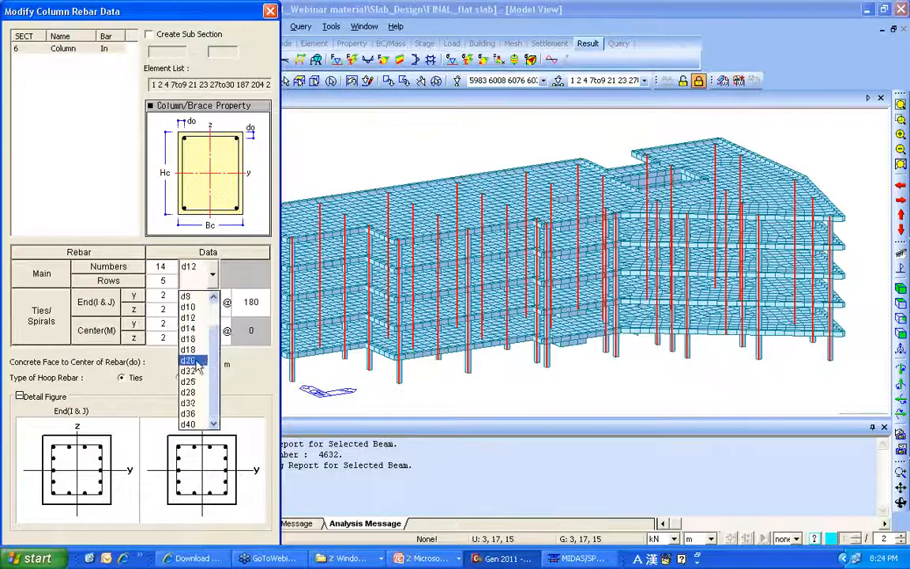
click(188, 355)
click(270, 13)
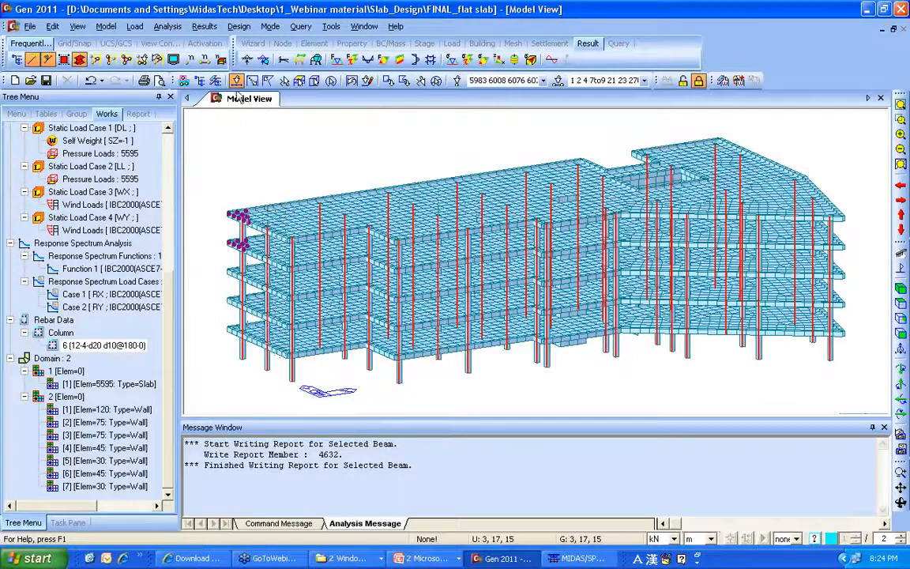
- Unselect all members and show the task pane, viewing its Analysis page before returning to the main Task Pane page
click(388, 80)
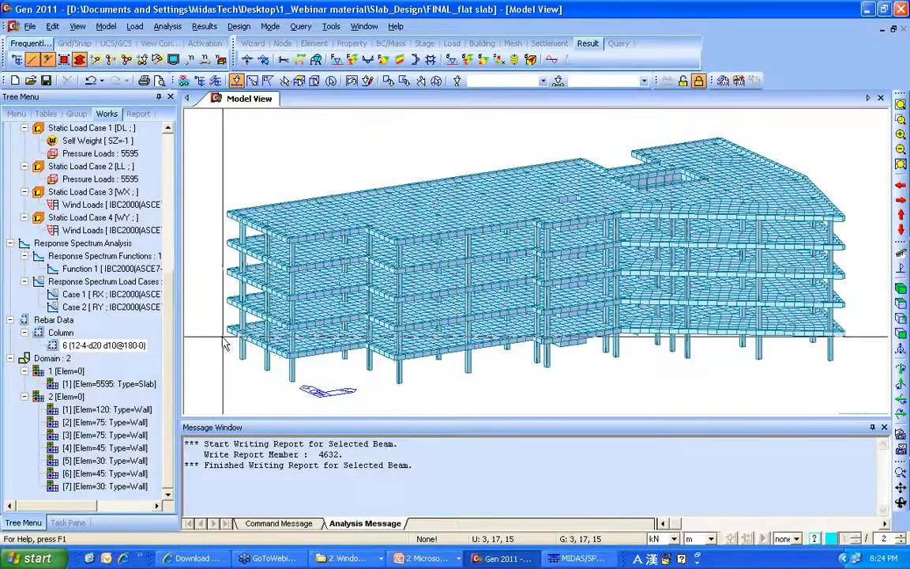
scroll(155, 300, up, 6)
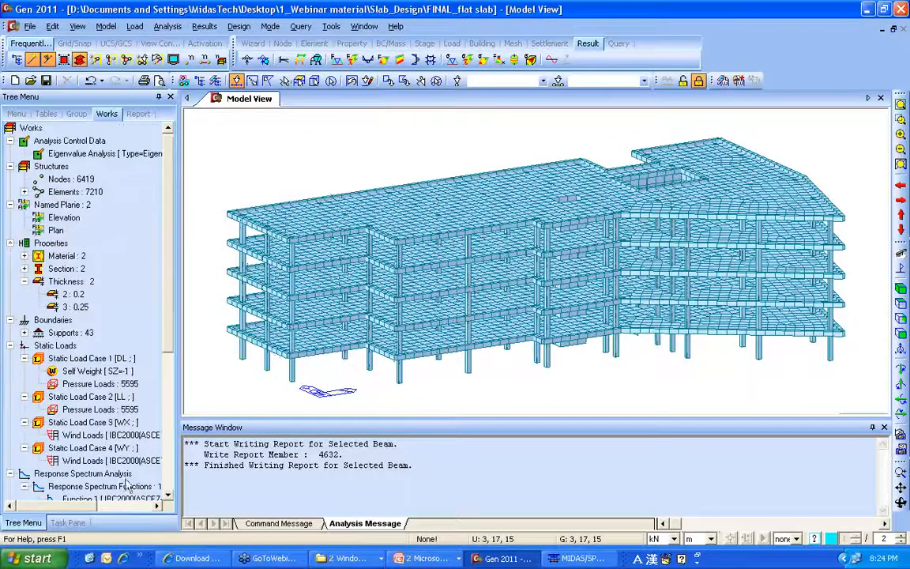
click(69, 525)
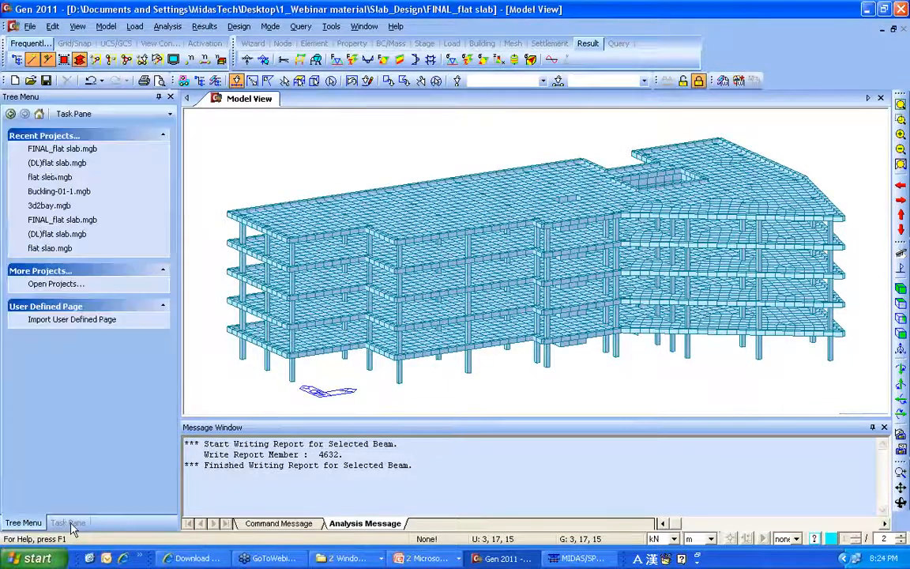
click(152, 112)
click(134, 144)
click(130, 113)
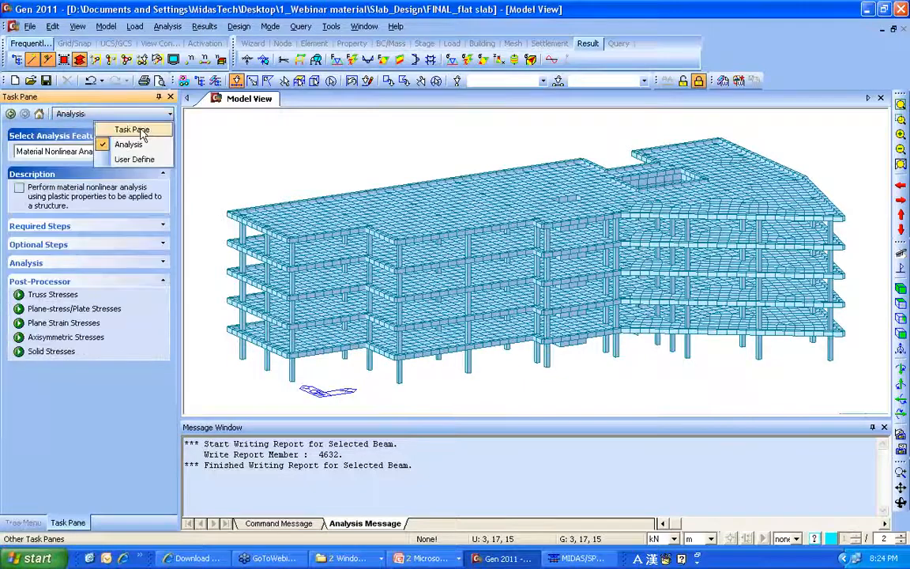
click(142, 130)
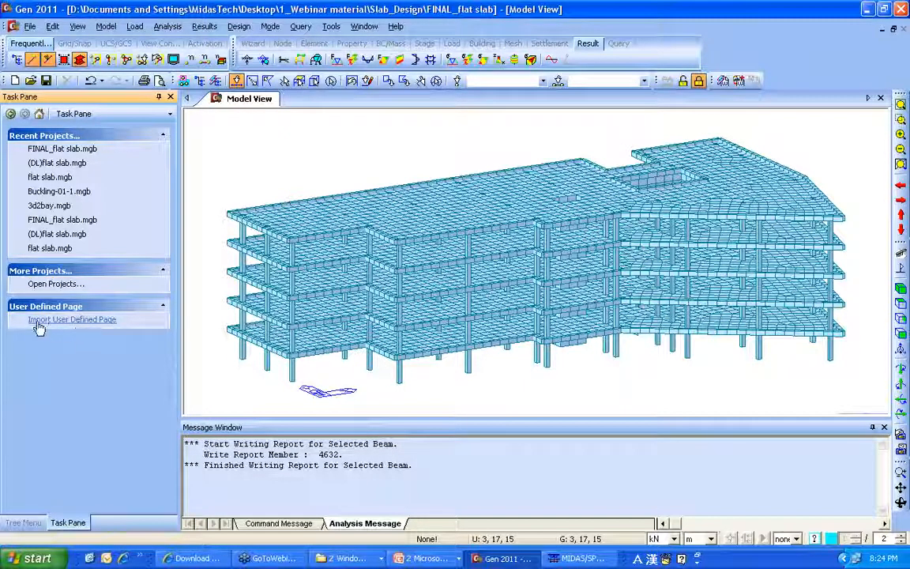
- Import the user defined page slab design.tpd from the 1_Webinar material\Slab_Design folder on the Desktop into the task pane
click(133, 114)
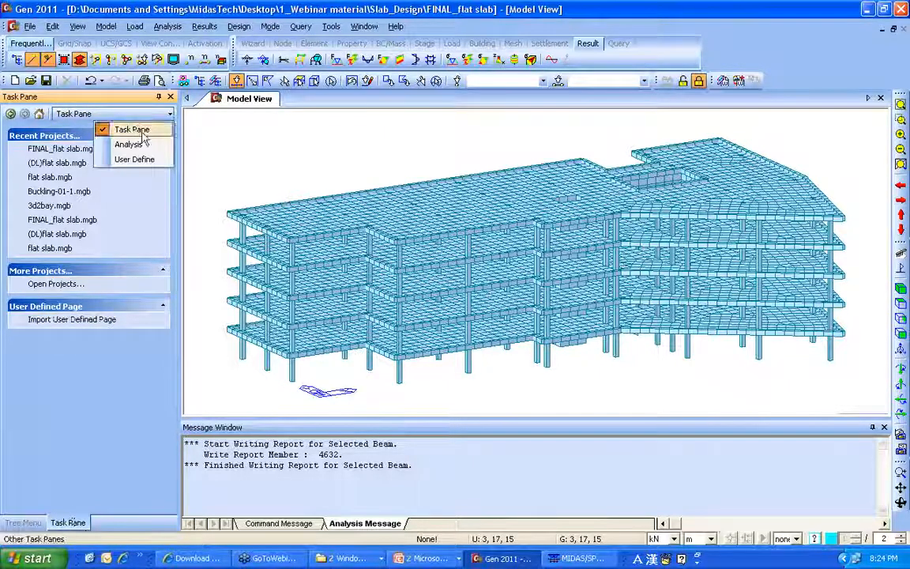
click(72, 322)
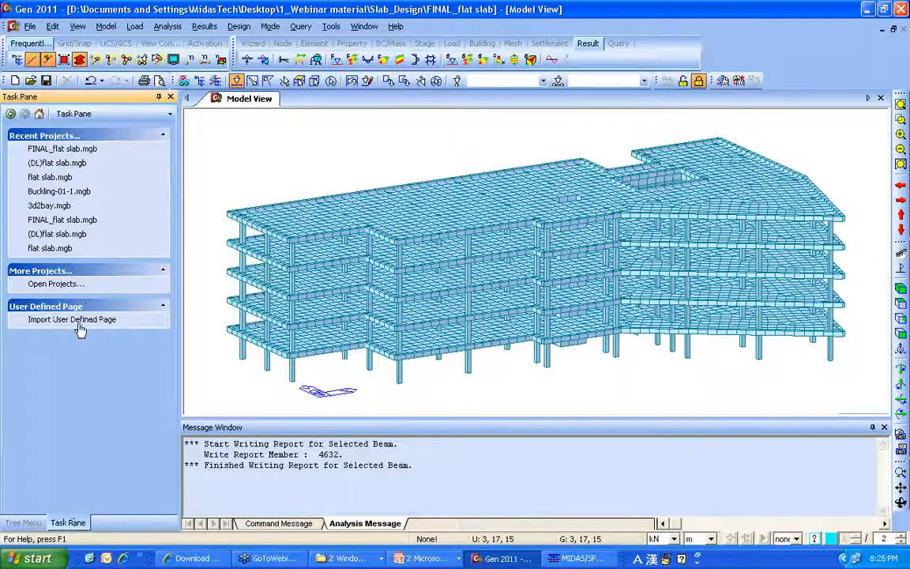
click(73, 323)
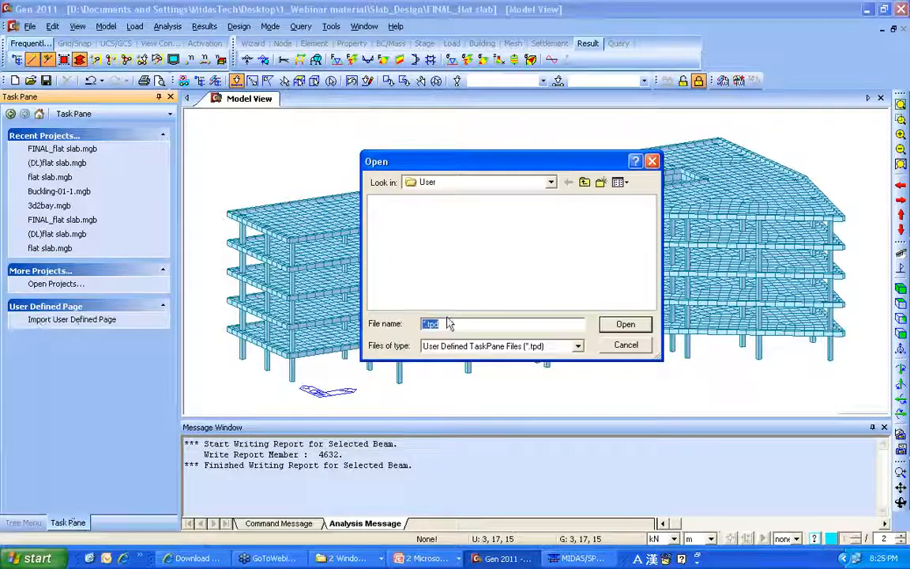
click(583, 185)
click(584, 185)
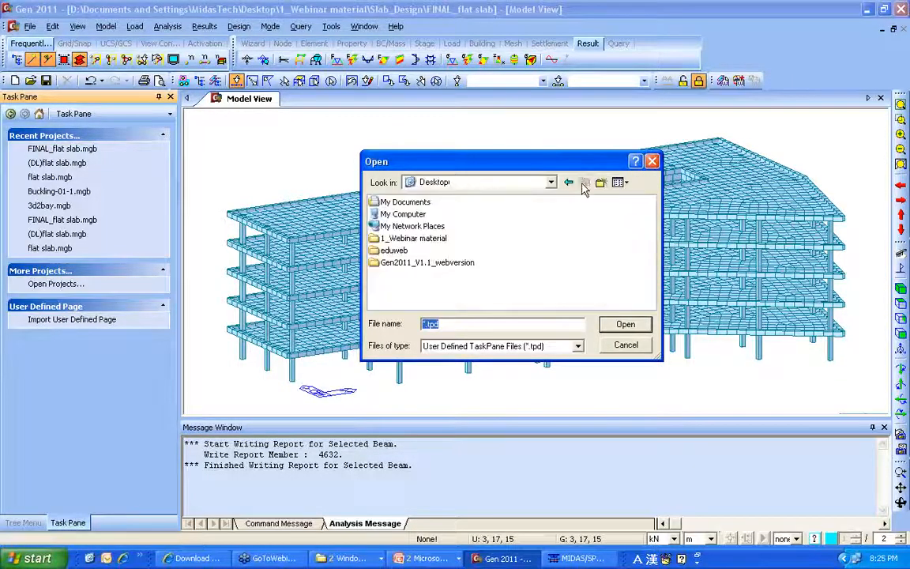
double_click(435, 239)
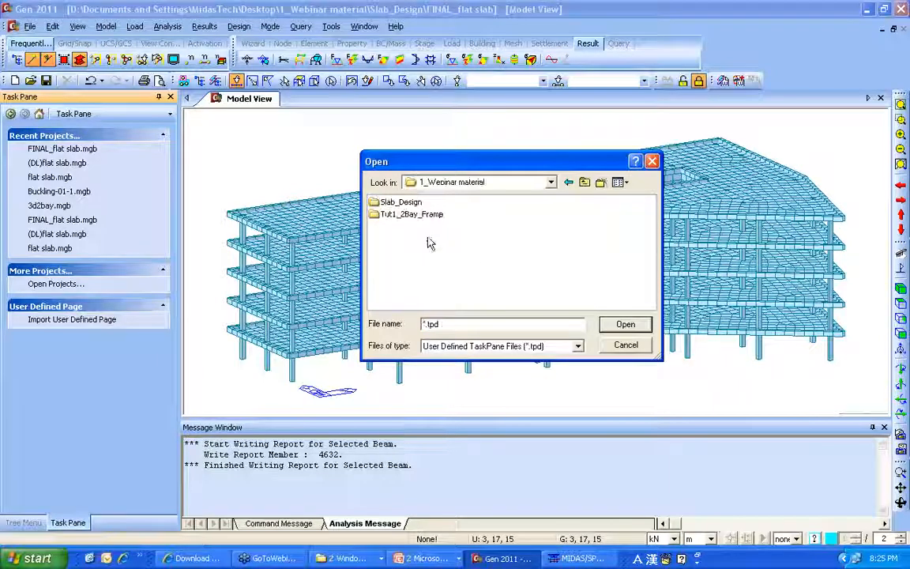
double_click(407, 203)
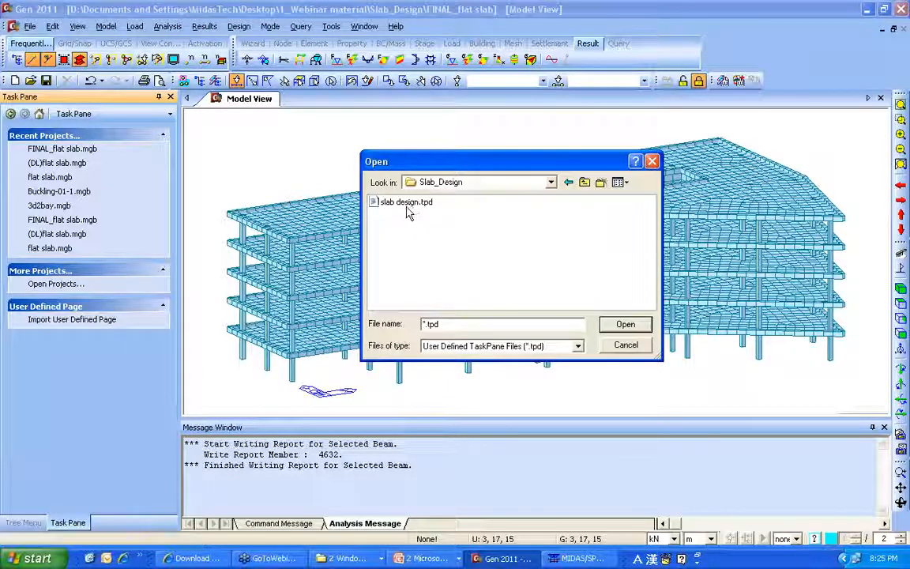
double_click(407, 204)
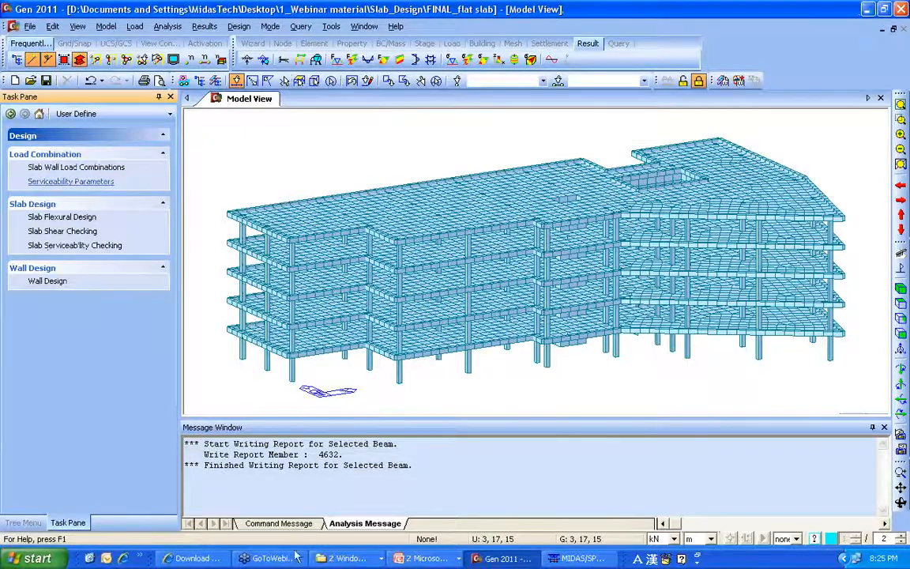
- Open slab design.tpd from the Slab_Design folder in Notepad and enlarge its window to full screen
click(346, 558)
click(353, 519)
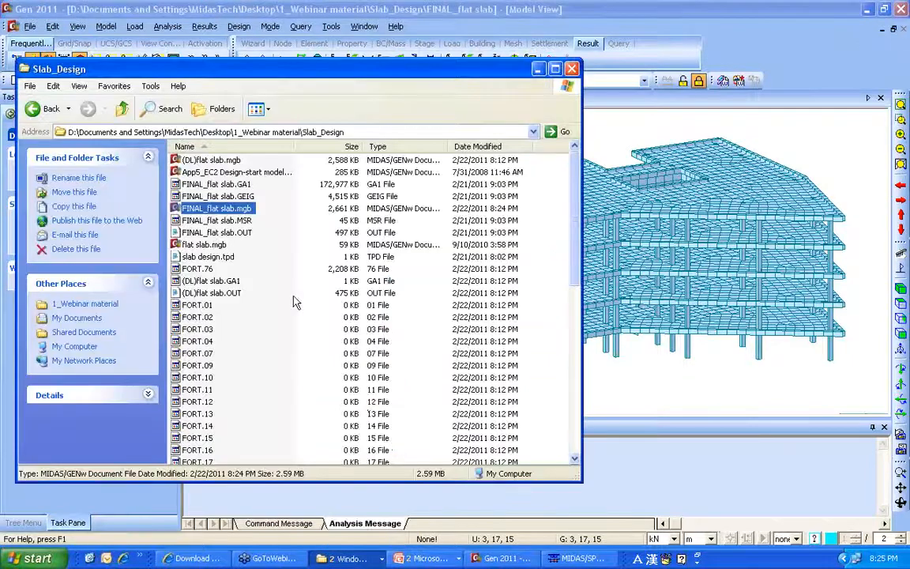
click(264, 266)
click(225, 258)
double_click(227, 257)
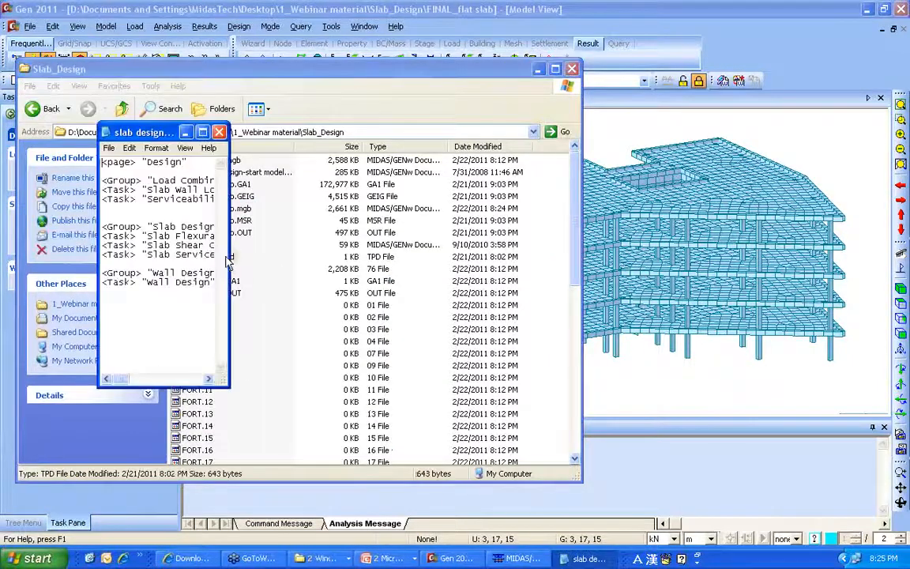
drag(232, 180, 724, 168)
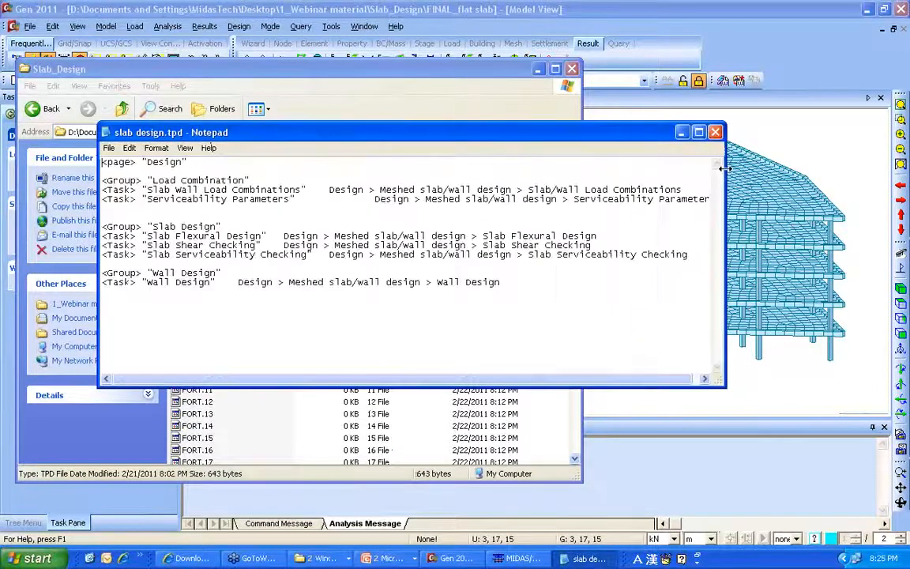
double_click(575, 136)
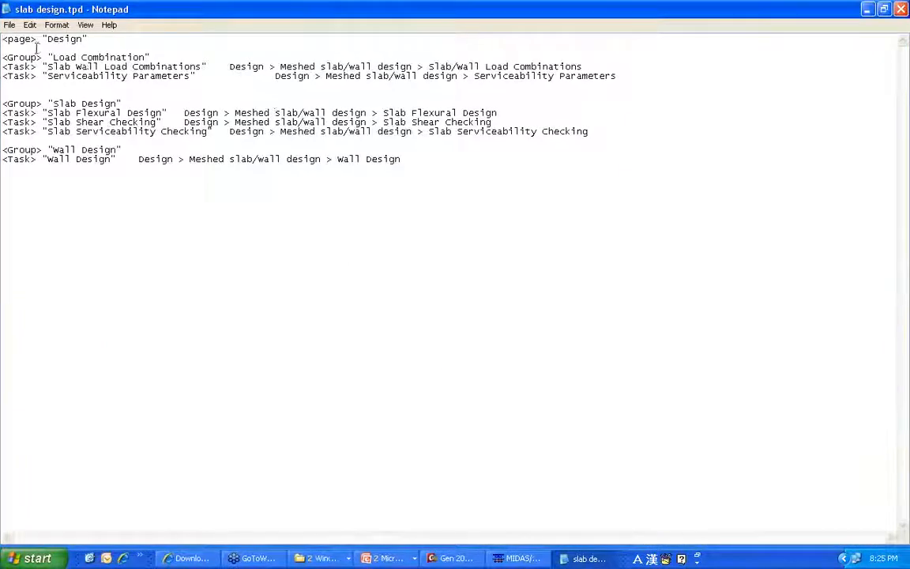
- Examine the page, group and task command path definitions in slab design.tpd, and close the file and its folder
drag(3, 40, 85, 39)
click(10, 41)
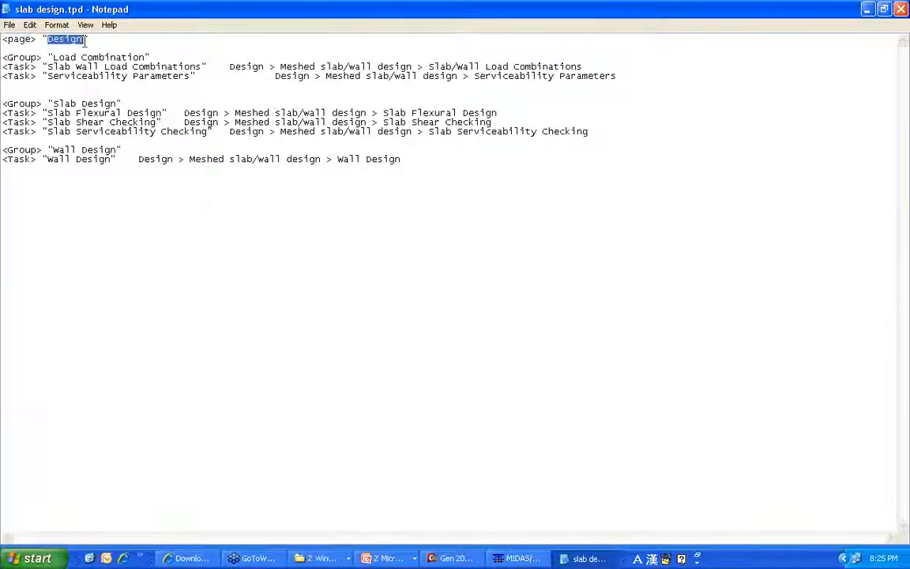
mouse_move(10, 56)
mouse_down()
mouse_move(41, 57)
mouse_move(32, 68)
mouse_move(152, 52)
mouse_move(2, 57)
mouse_up()
drag(228, 66, 636, 65)
drag(276, 76, 616, 77)
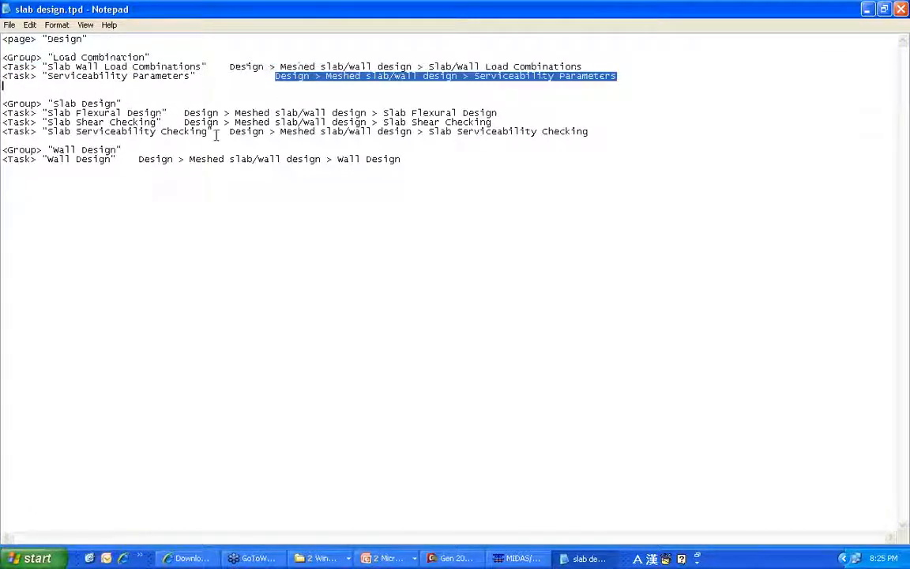
click(900, 14)
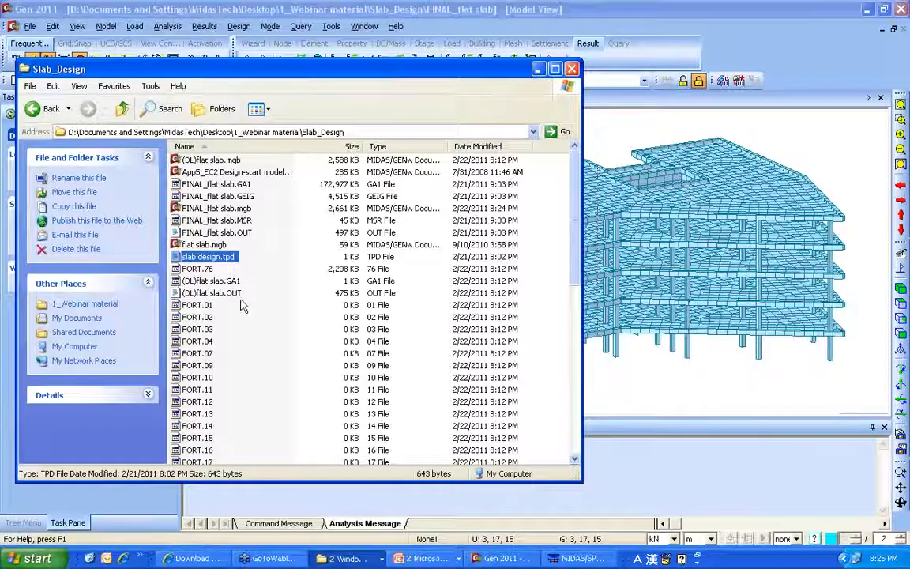
click(573, 71)
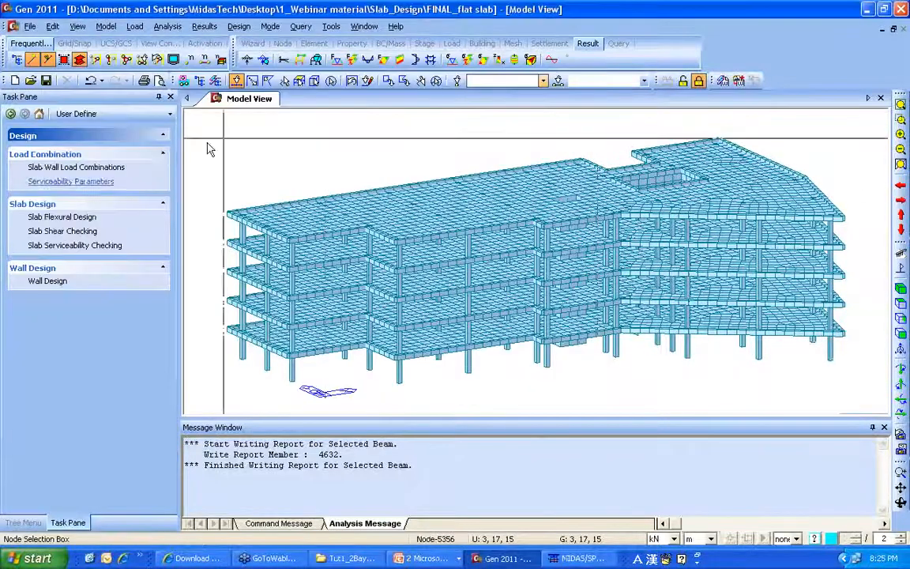
- Return to the main Task Pane page and display the User Define page again
click(110, 114)
click(120, 72)
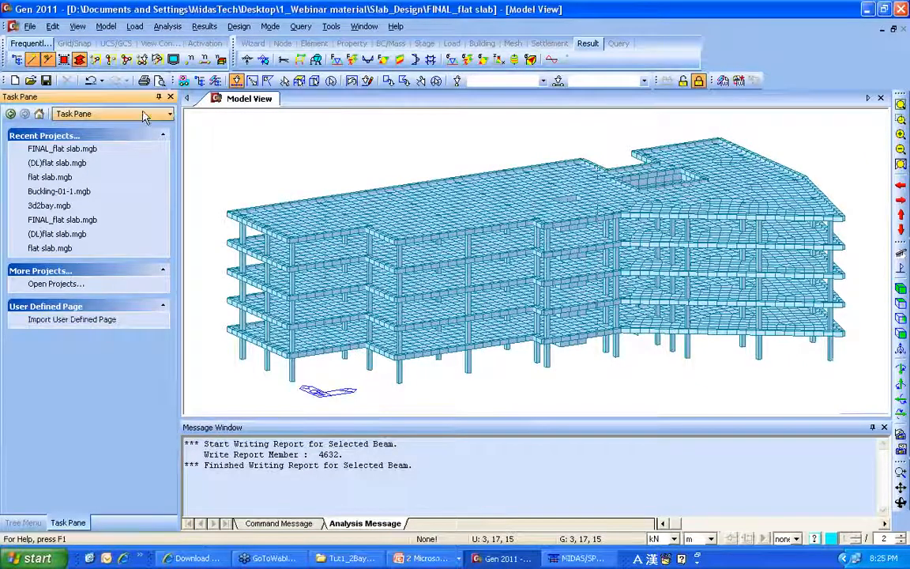
click(110, 114)
click(134, 149)
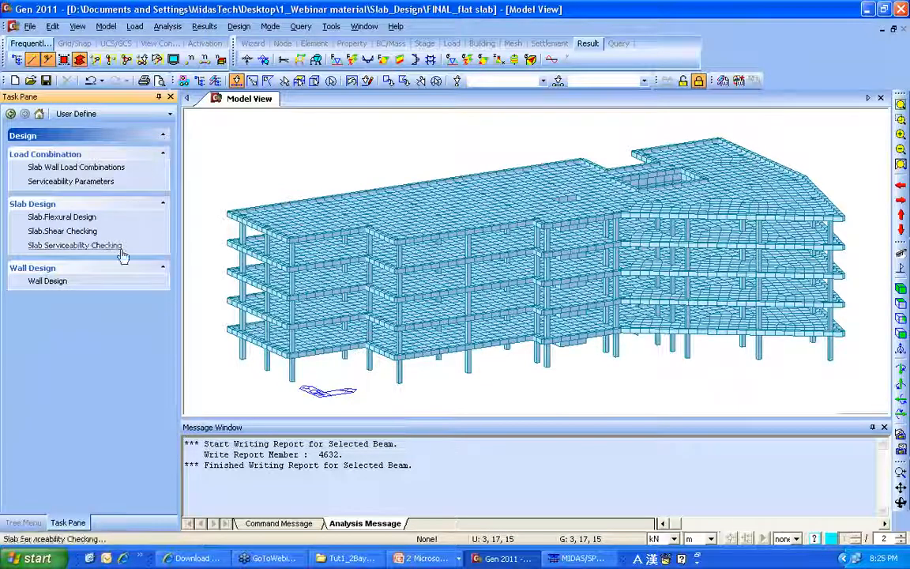
- Exclude cLCB2 to cLCB13 from the slab and wall strength combinations and cLCB15 to cLCB28 from the slab serviceability combinations
click(89, 172)
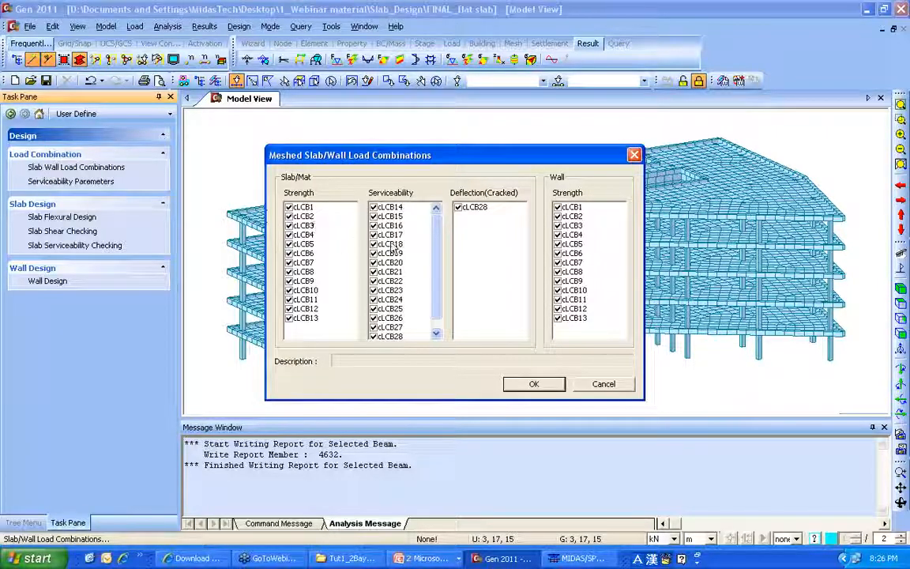
drag(323, 217, 322, 327)
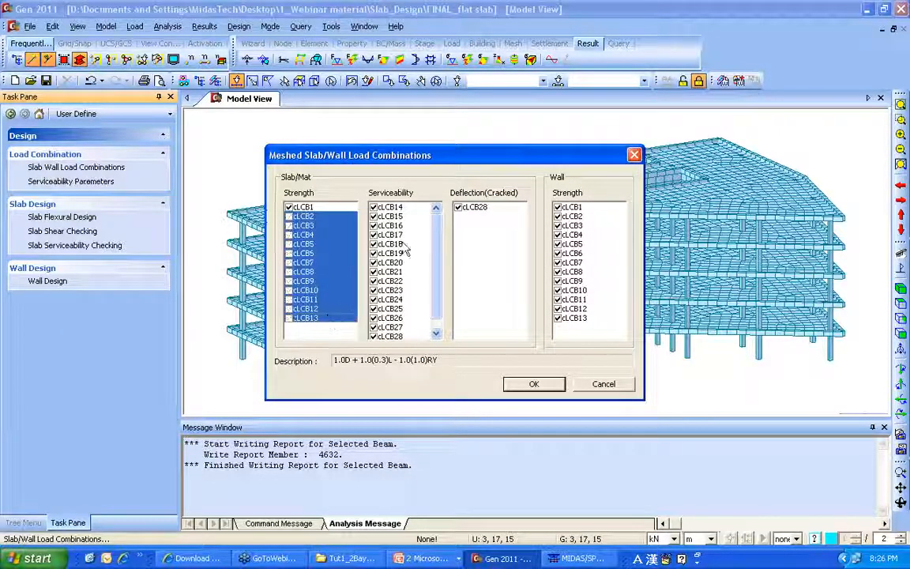
drag(404, 219, 394, 333)
drag(570, 216, 568, 331)
scroll(437, 235, up, 1)
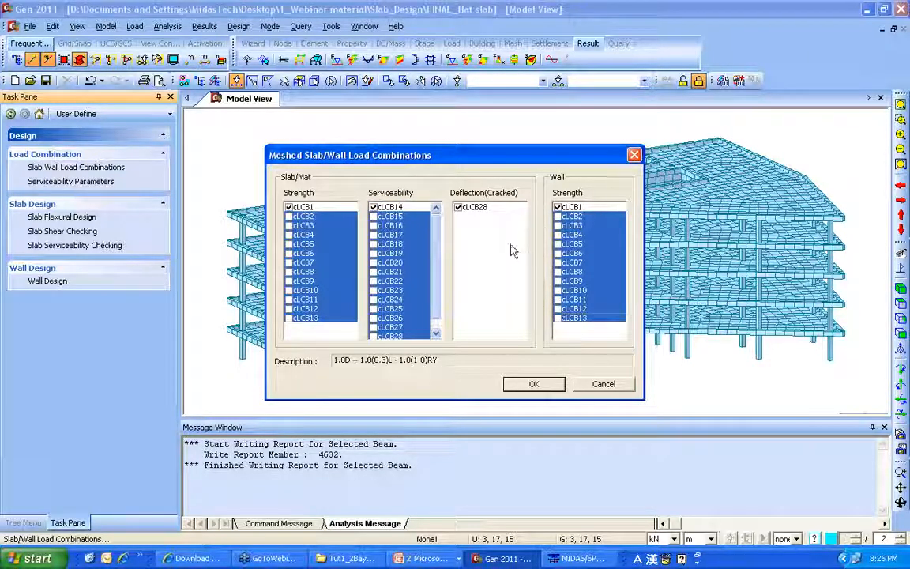
click(518, 386)
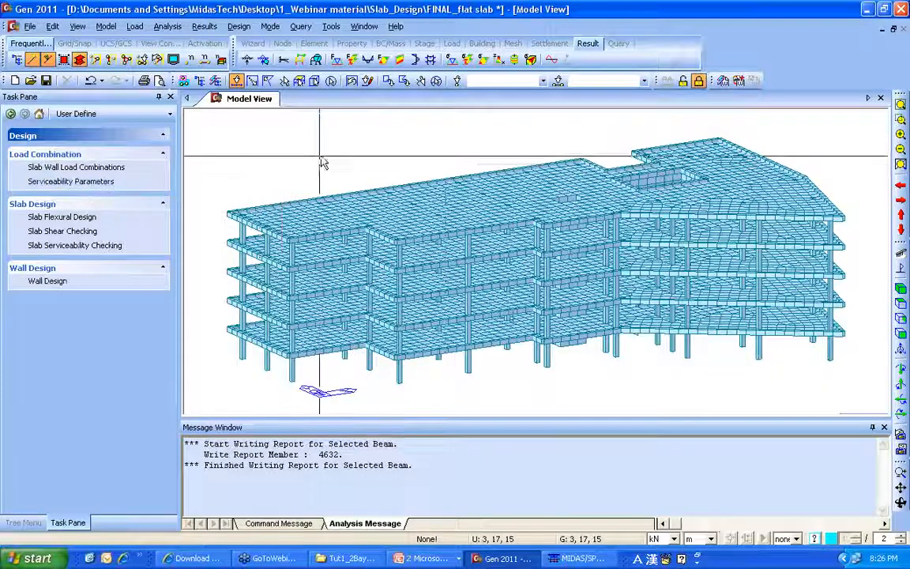
- Activate only story 3F together with the members below it
click(143, 62)
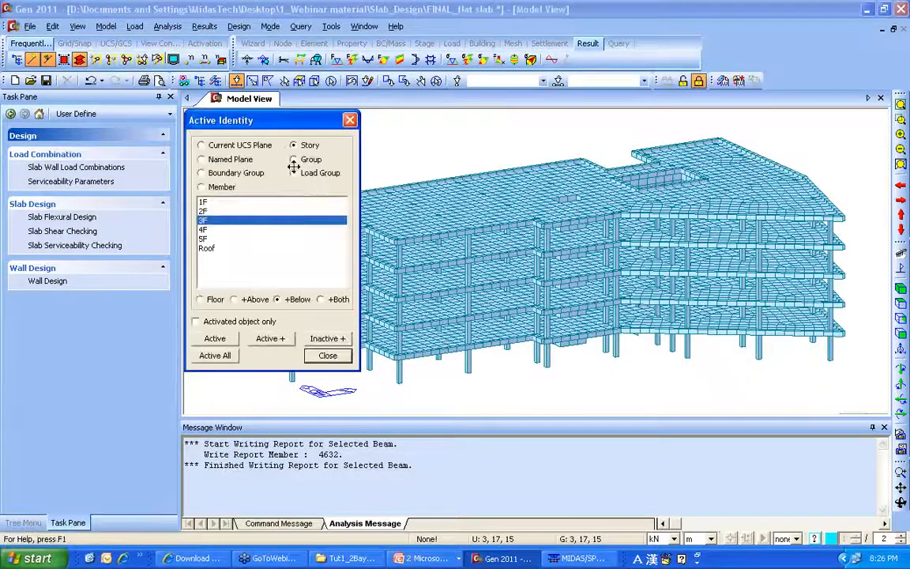
click(214, 338)
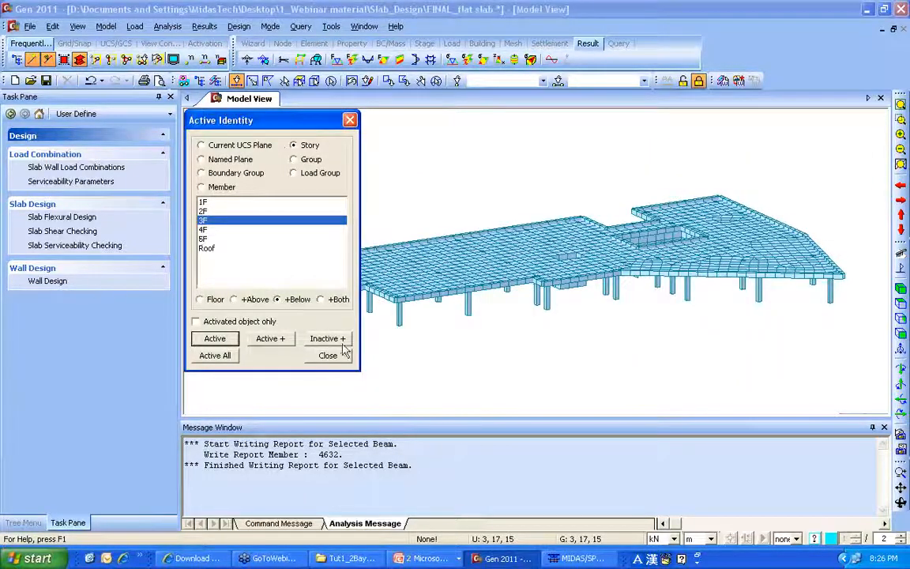
click(343, 353)
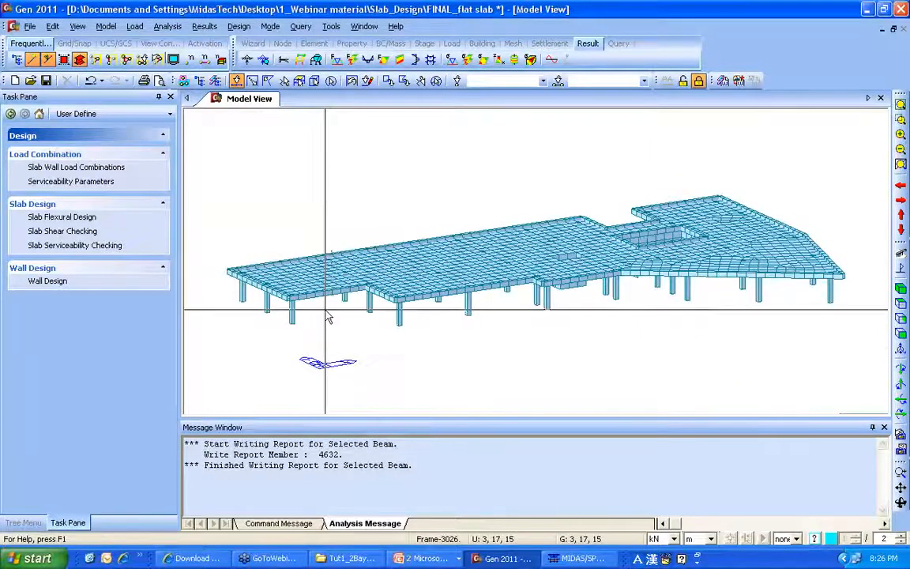
mouse_move(323, 314)
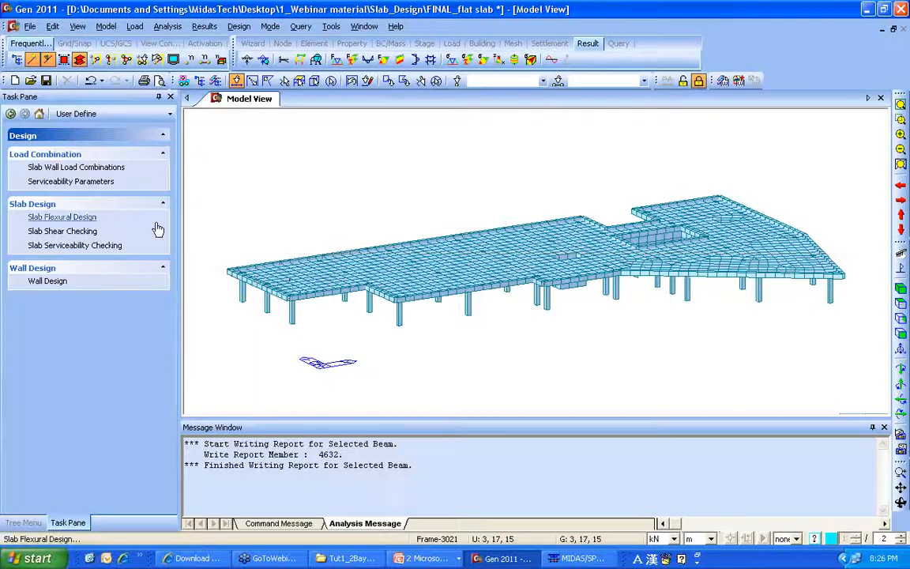
- Apply the serviceability parameters with exposure class XD1, 0.0003 m quasi-permanent crack limit and L/250 deflection control to all active elements, and clear the selection
click(32, 181)
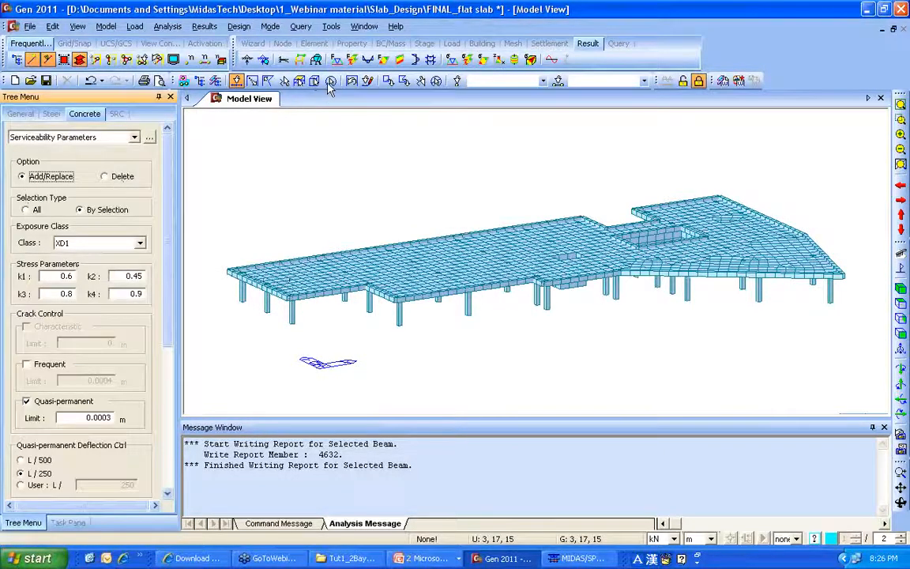
click(299, 81)
drag(168, 249, 170, 354)
scroll(169, 353, down, 1)
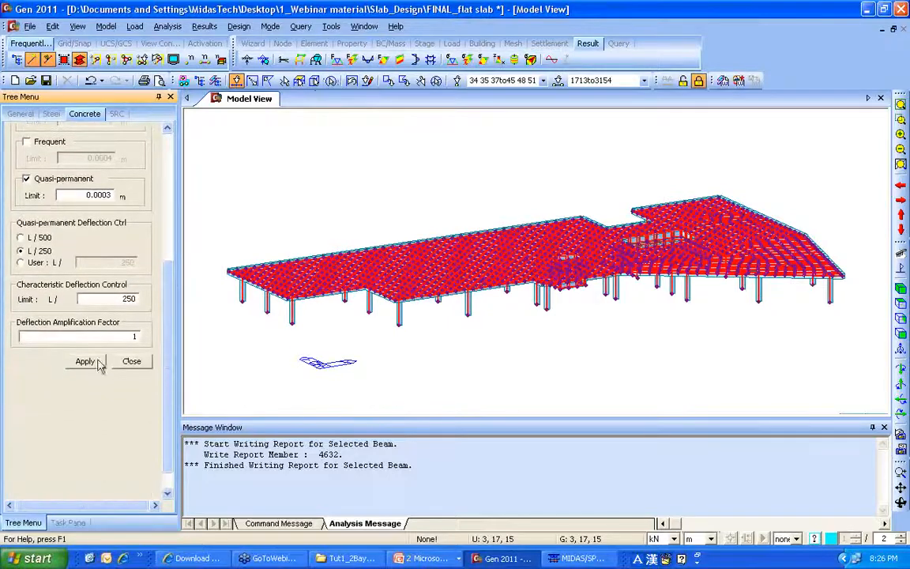
click(85, 361)
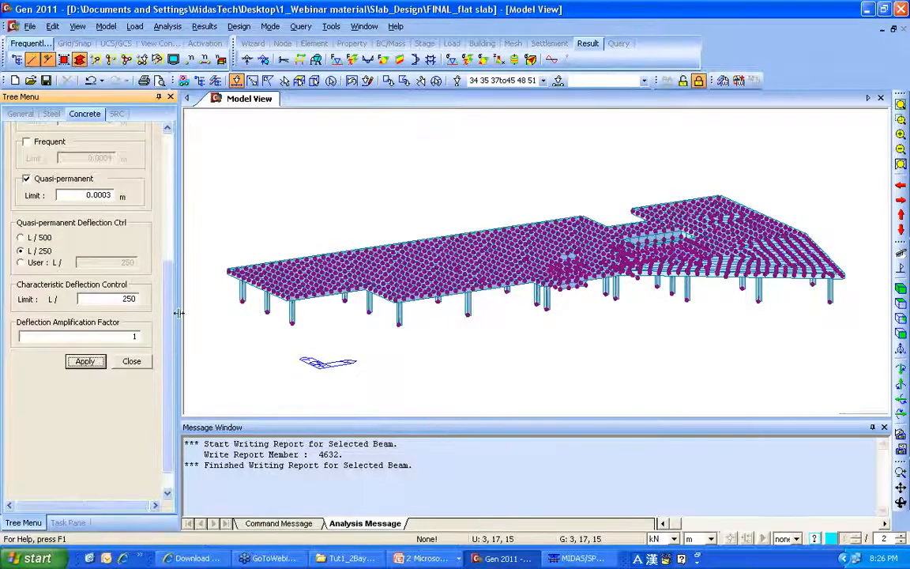
click(437, 81)
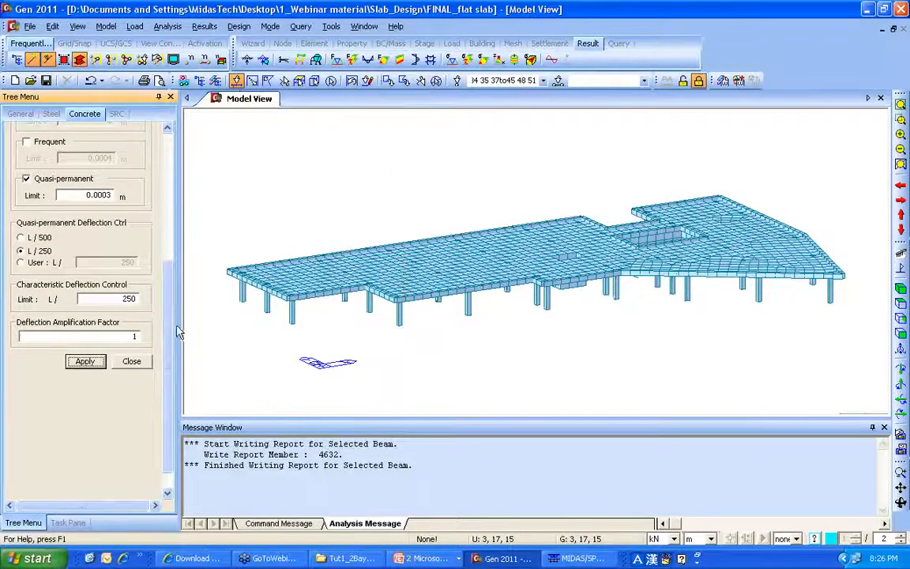
drag(170, 330, 169, 188)
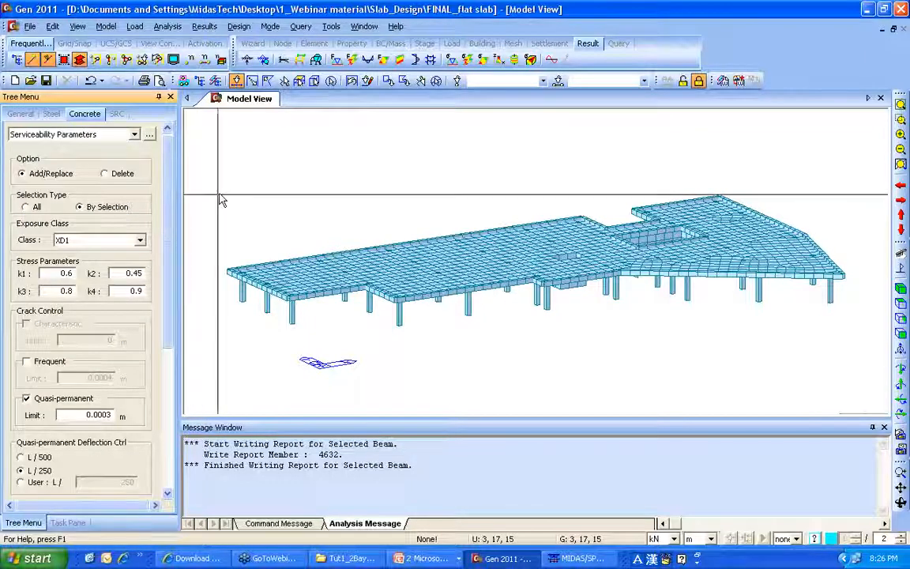
- Run Slab Flexural Design for ALL COMBINATION with average nodal results, showing As_req for the bottom side in direction 1
click(68, 522)
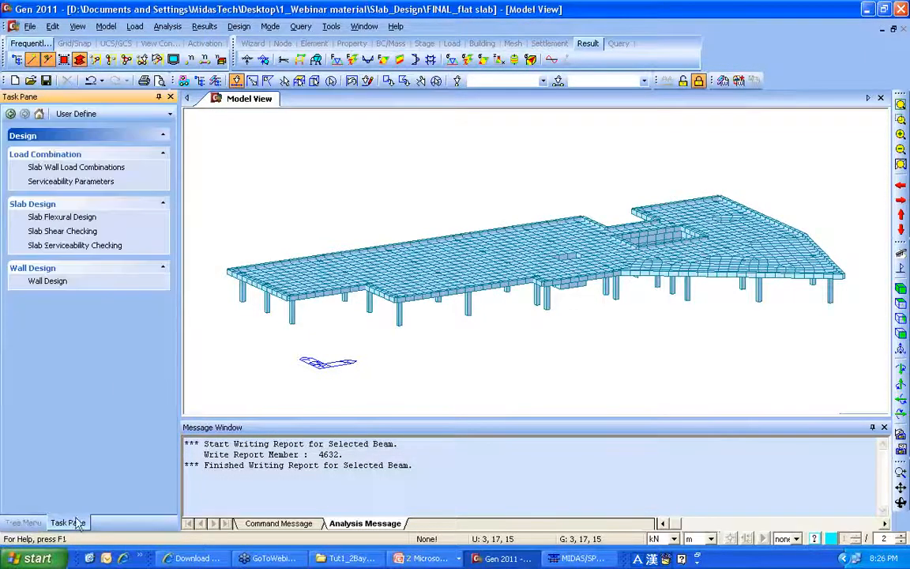
click(85, 223)
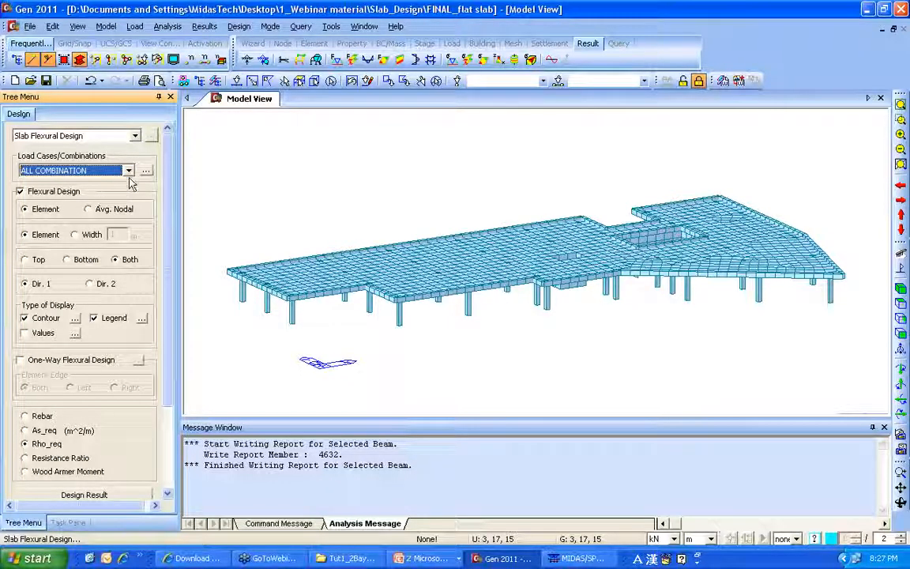
click(101, 209)
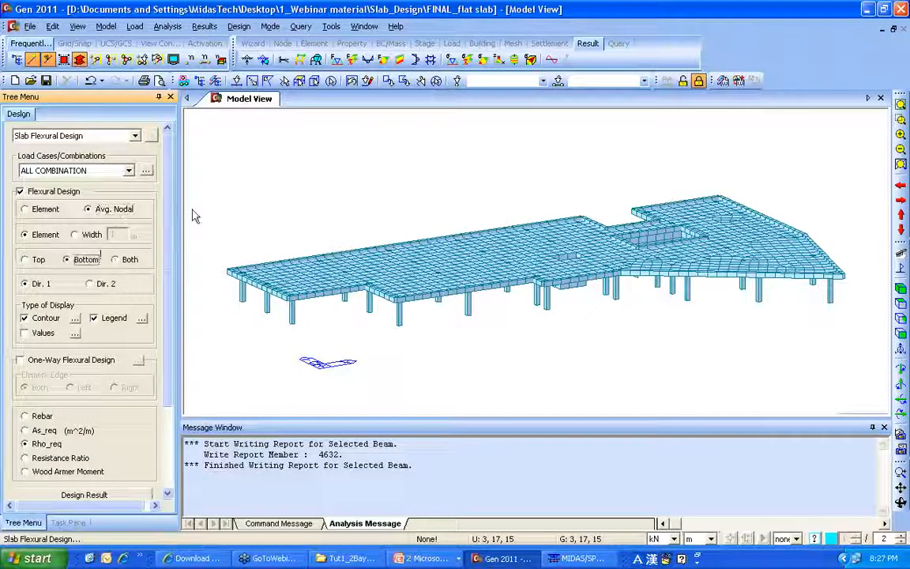
drag(168, 189, 169, 312)
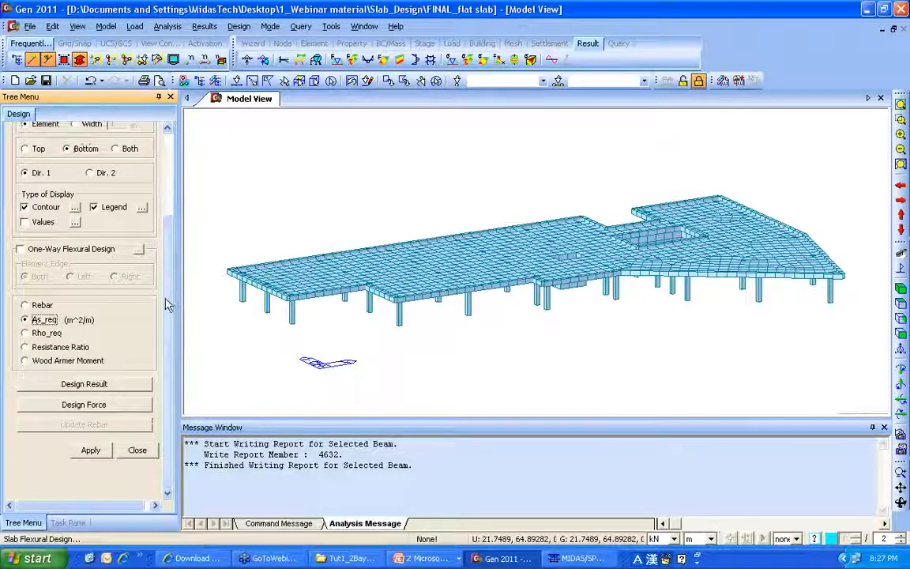
click(98, 450)
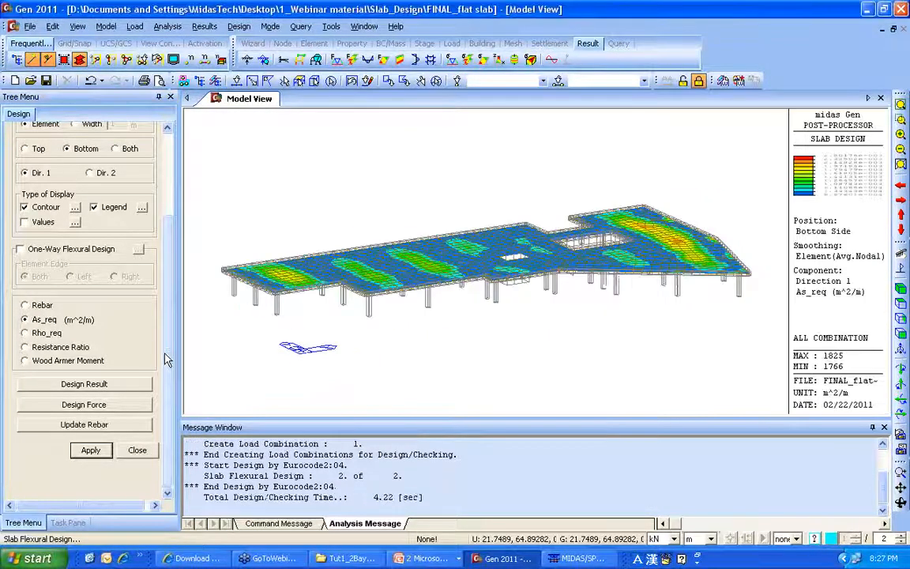
- Update the slab rebar from the flexural design and generate the detailed flexural design result report
ctrl+middle_drag(445, 265, 442, 287)
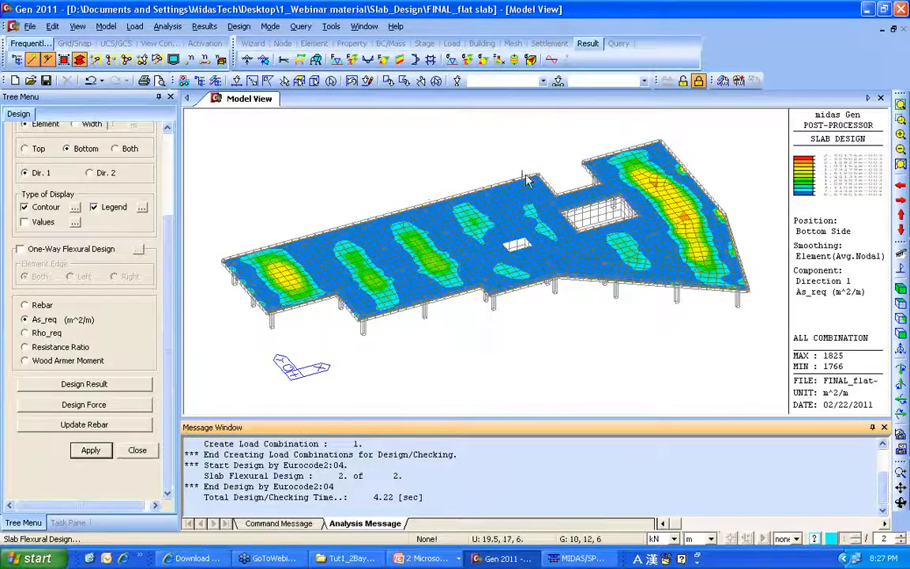
click(101, 425)
click(124, 385)
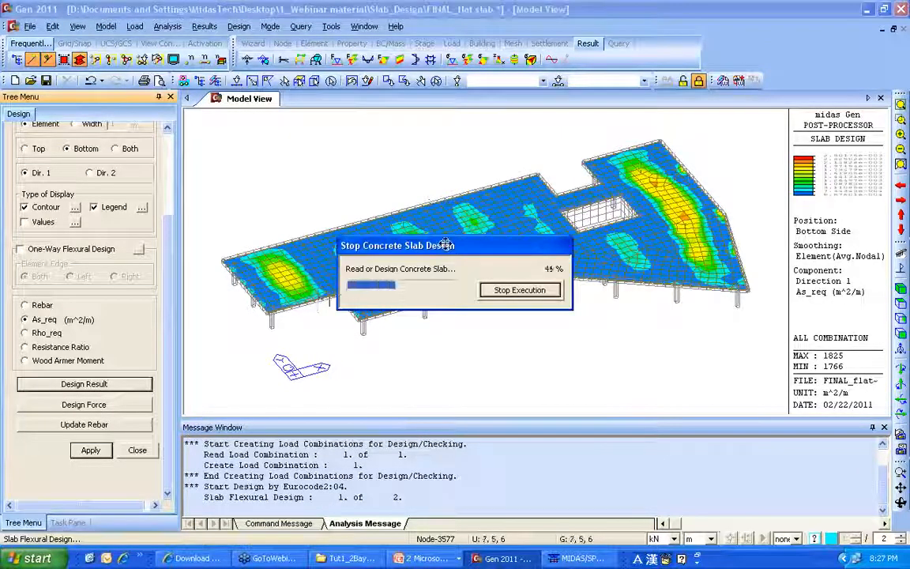
- Review the bottom-side parameters, design information and moment results in the flexural report, and close it without saving
scroll(375, 304, down, 1)
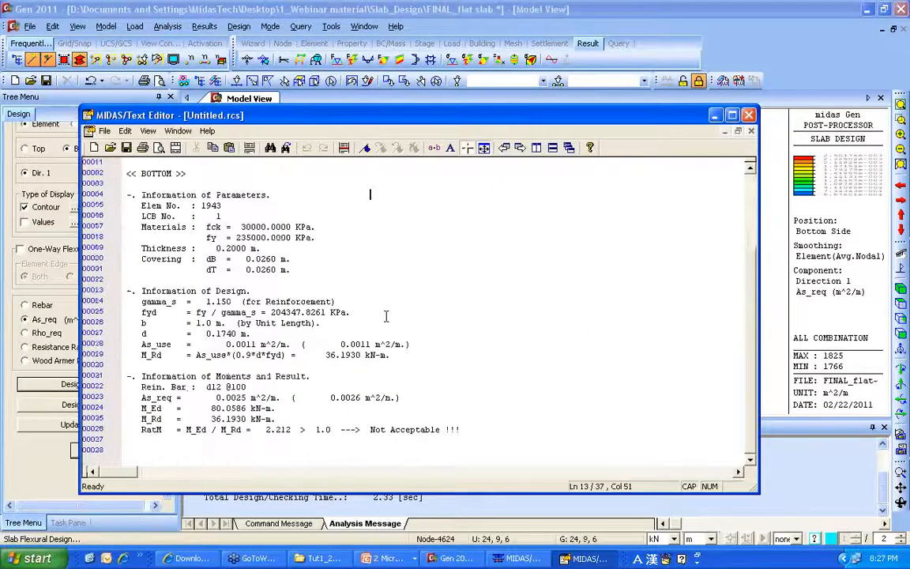
scroll(386, 316, down, 3)
scroll(387, 315, up, 3)
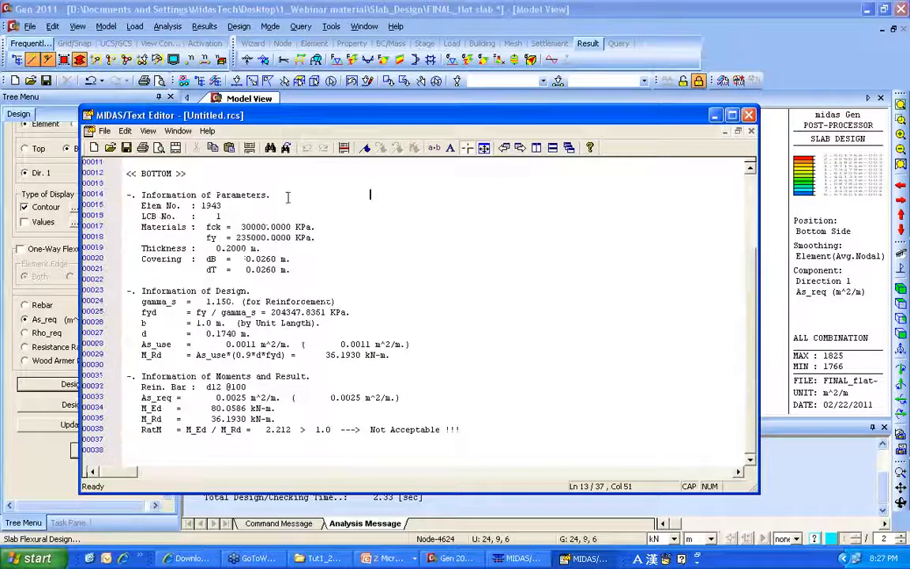
click(125, 147)
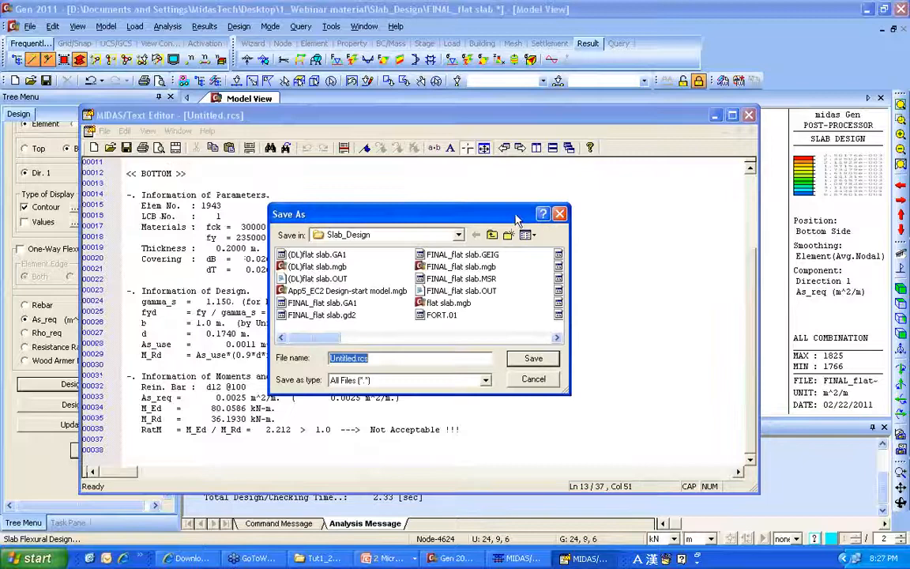
click(560, 213)
click(748, 116)
click(498, 324)
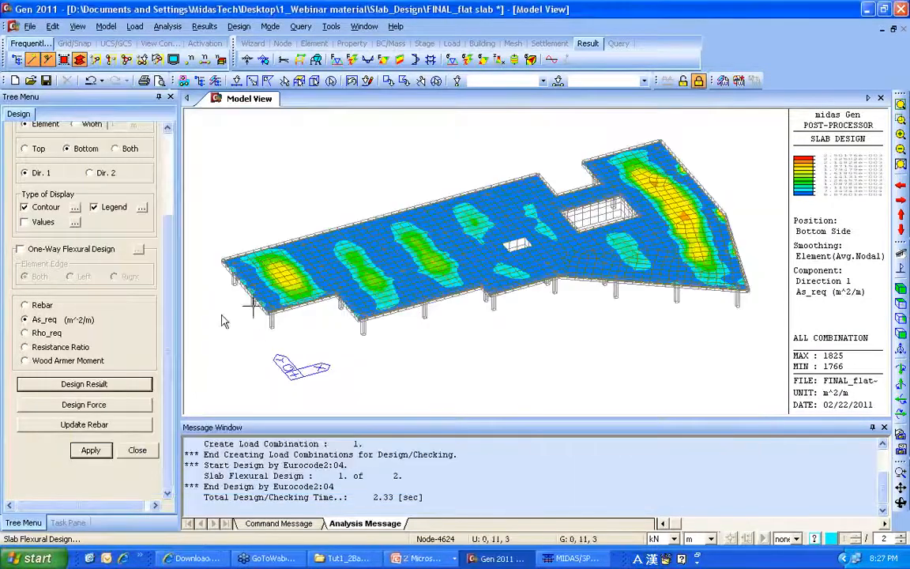
- Open the meshed slab design force table and look through the Wood Armer moments, including the bottom mud2 column
click(84, 405)
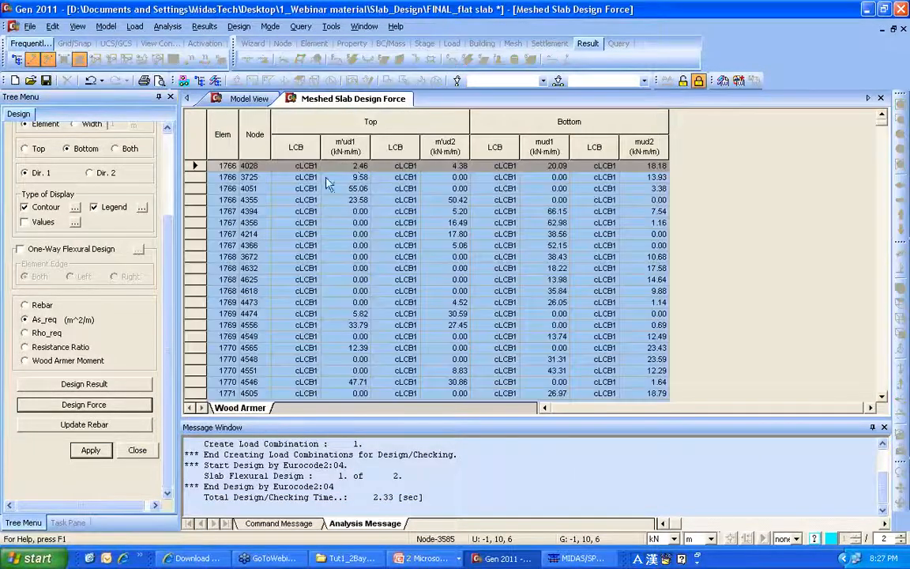
click(649, 150)
scroll(640, 236, down, 5)
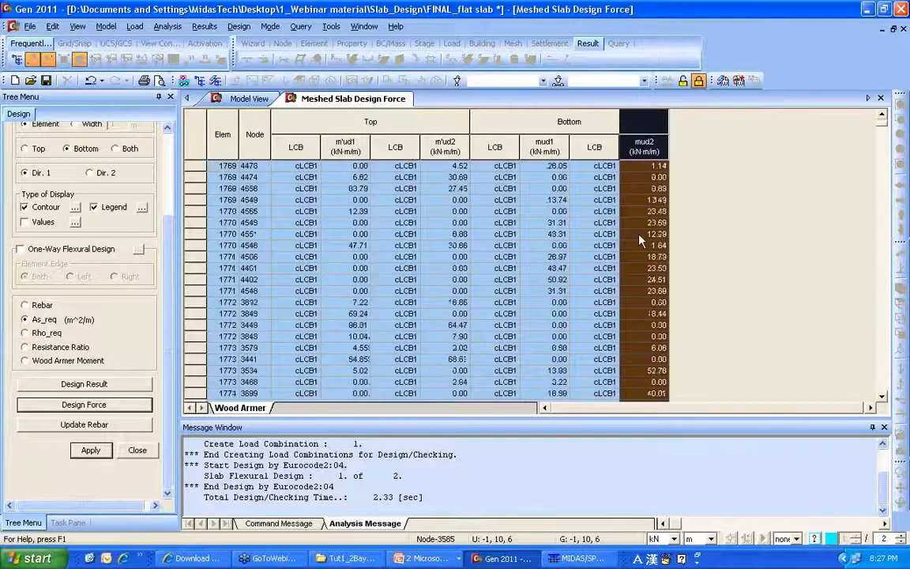
scroll(641, 236, up, 5)
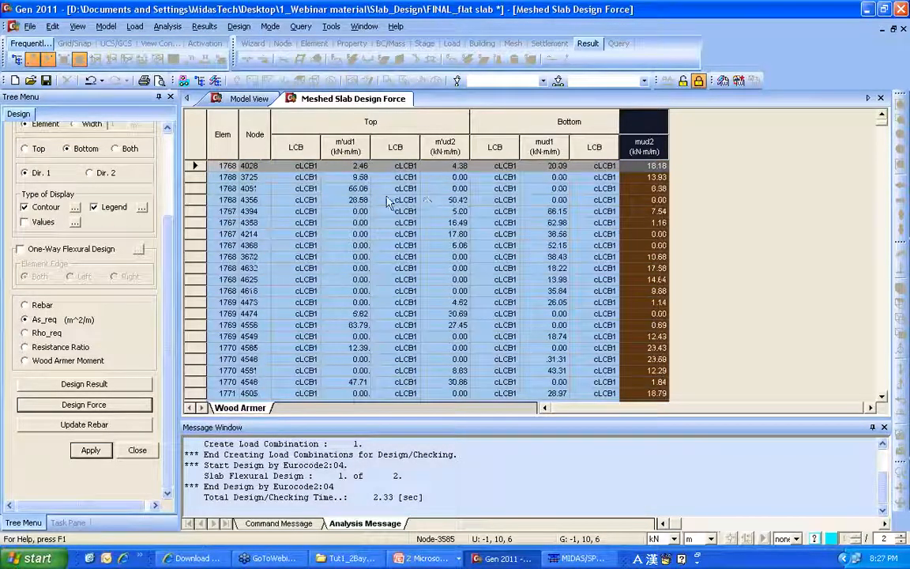
- Copy the table block from top LCB to bottom mud1, nodes 3725 to 4618, into Excel at G8, discard the workbook and close the table
drag(296, 177, 556, 277)
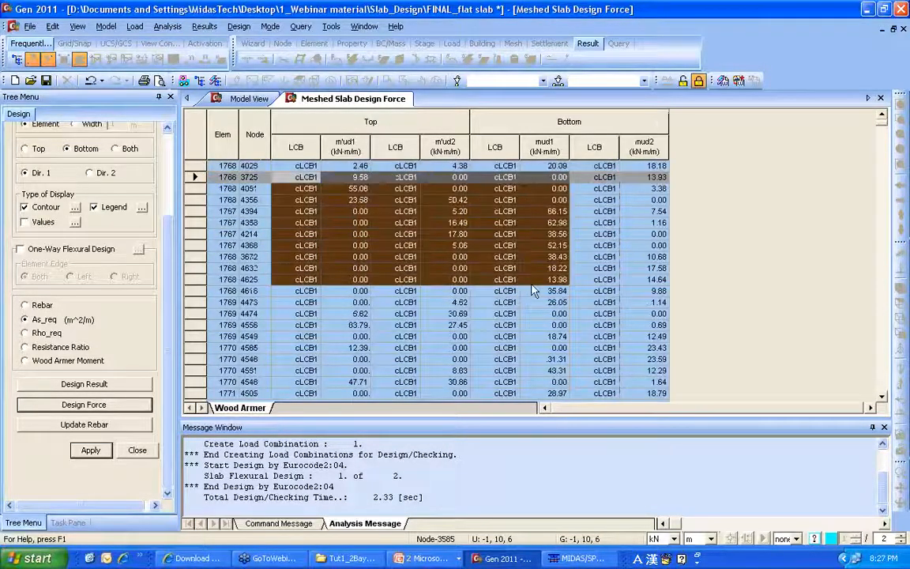
click(580, 248)
drag(296, 177, 555, 294)
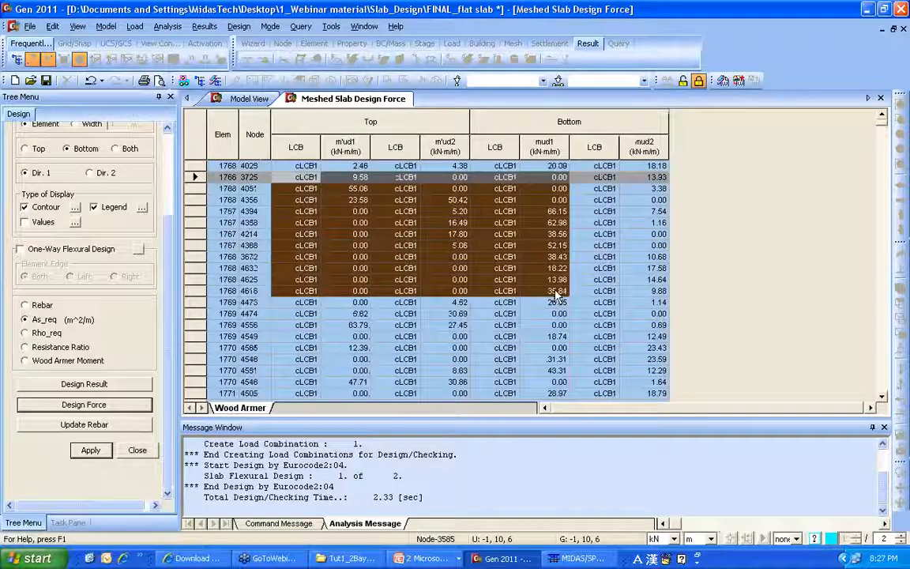
click(56, 557)
click(83, 506)
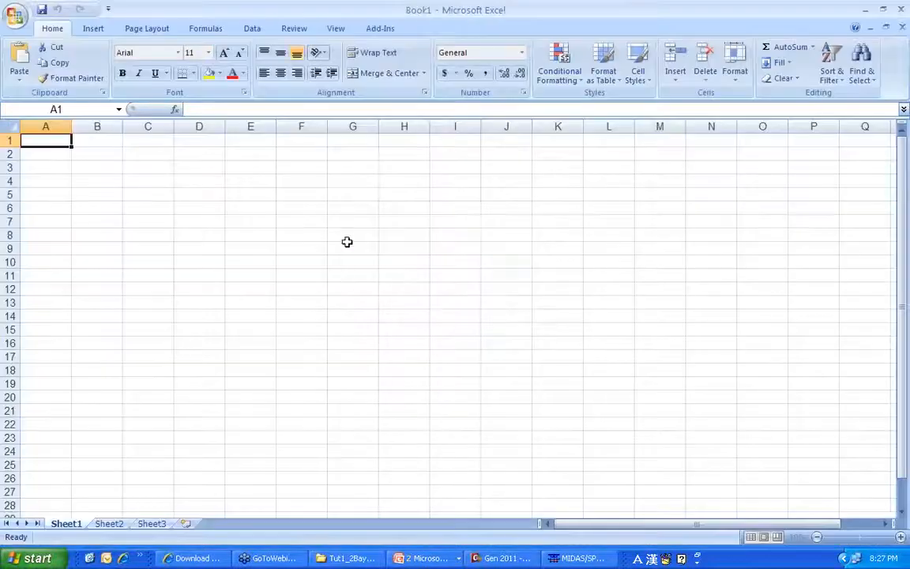
click(347, 242)
text(cLCB1	9.58	cLCB1	0	cLCB1	0 cLCB1	55.06	cLCB1	0	cLCB1	0 cLCB1	23.58	cLCB1	50.42	cLCB1	0 cLCB1	0	cLCB1	5.2	cLCB1	66.15 cLCB1	0	cLCB1	16.49	cLCB1	62.98 cLCB1	0	cLCB1	17.8	cLCB1	38.56 cLCB1	0	cLCB1	5.06	cLCB1	52.15 cLCB1	0	cLCB1	0	cLCB1	38.43 cLCB1	0	cLCB1	0	cLCB1	18.22 cLCB1	0	cLCB1	0	cLCB1	13.98 cLCB1	0	cLCB1	0	cLCB1	35.84)
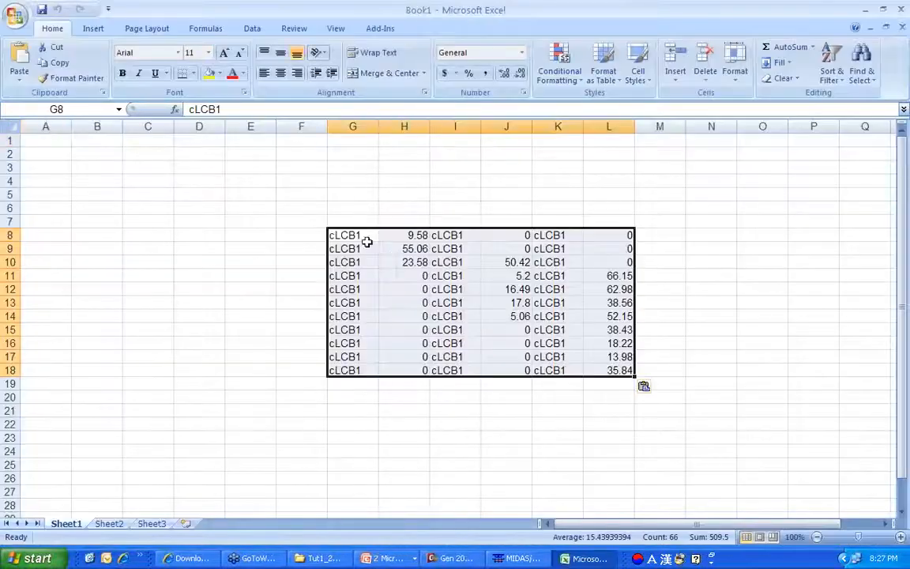
click(903, 8)
click(457, 319)
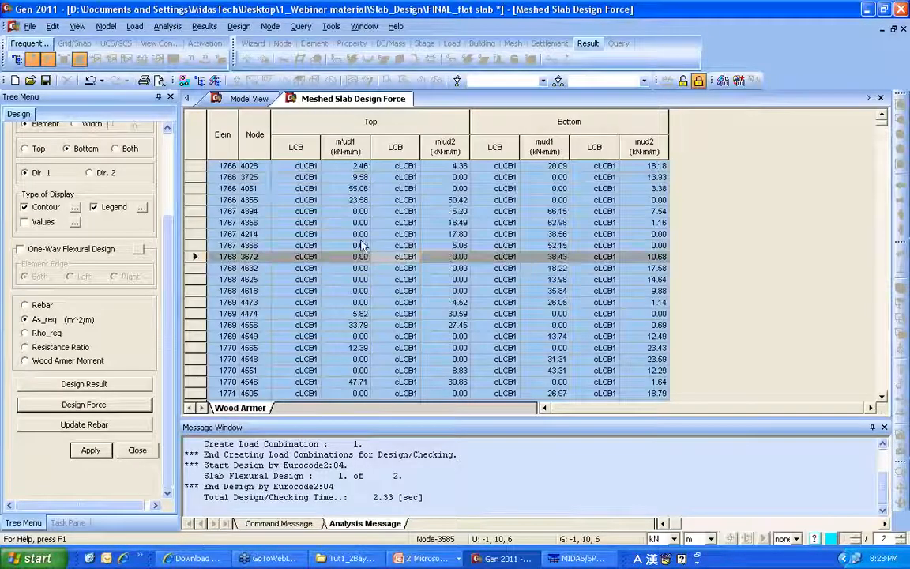
click(880, 97)
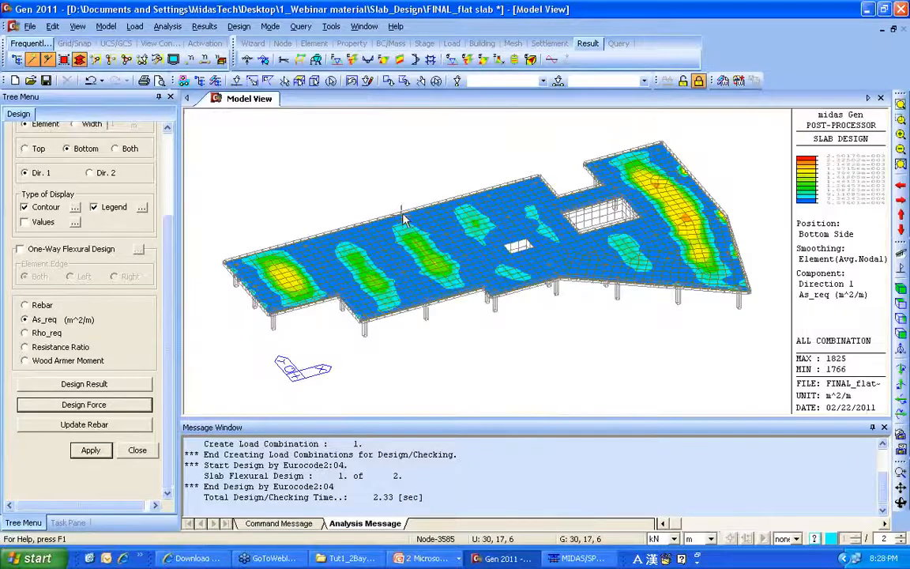
- Run Slab Shear Checking for ALL COMBINATION with the punching shear check by force, showing the values on the model
click(137, 449)
click(78, 520)
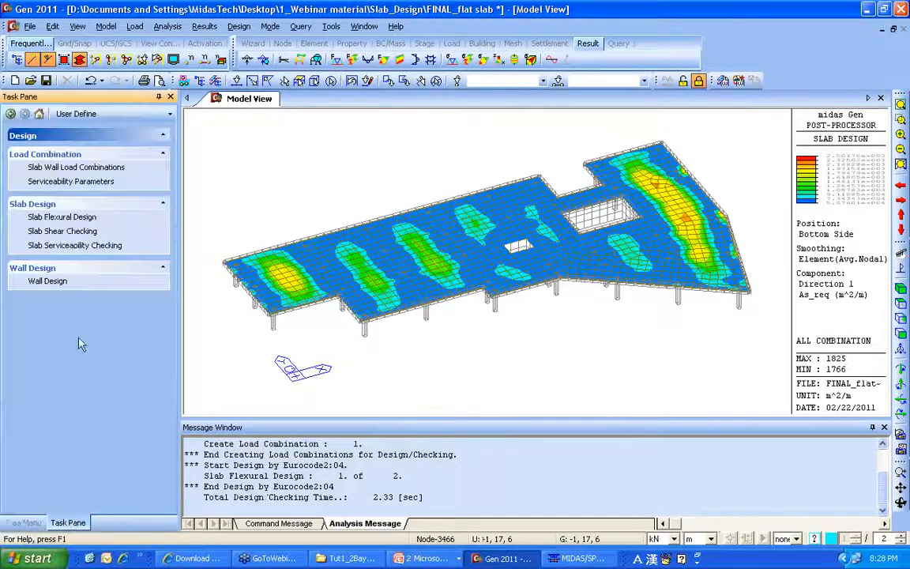
click(83, 237)
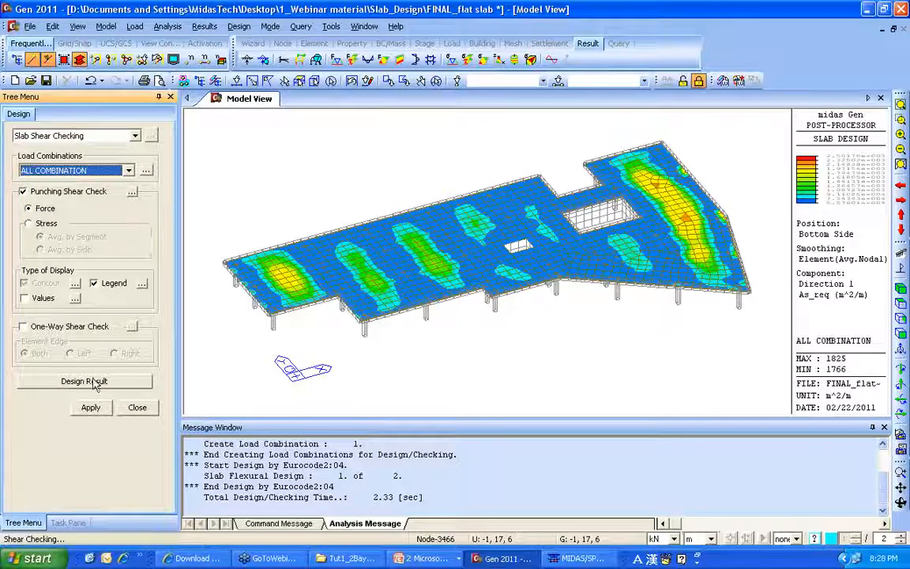
click(90, 408)
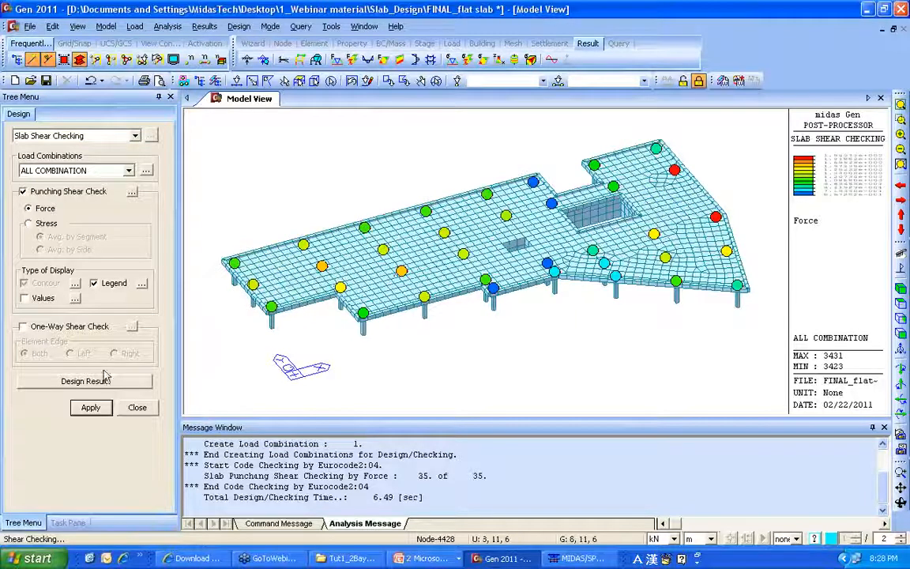
click(43, 298)
click(99, 405)
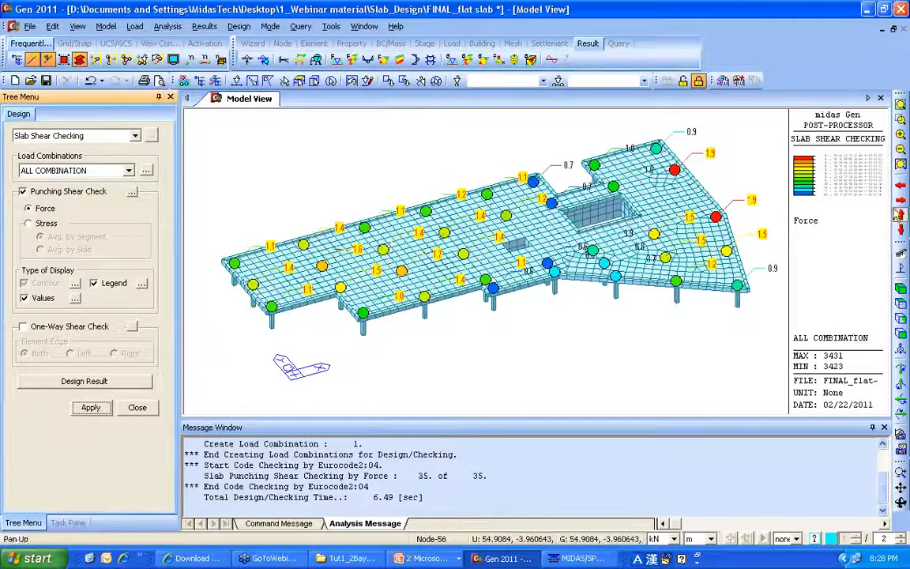
- Inspect the punching perimeters at the slab corner and review the detailed punching shear report, closing it without saving
click(900, 118)
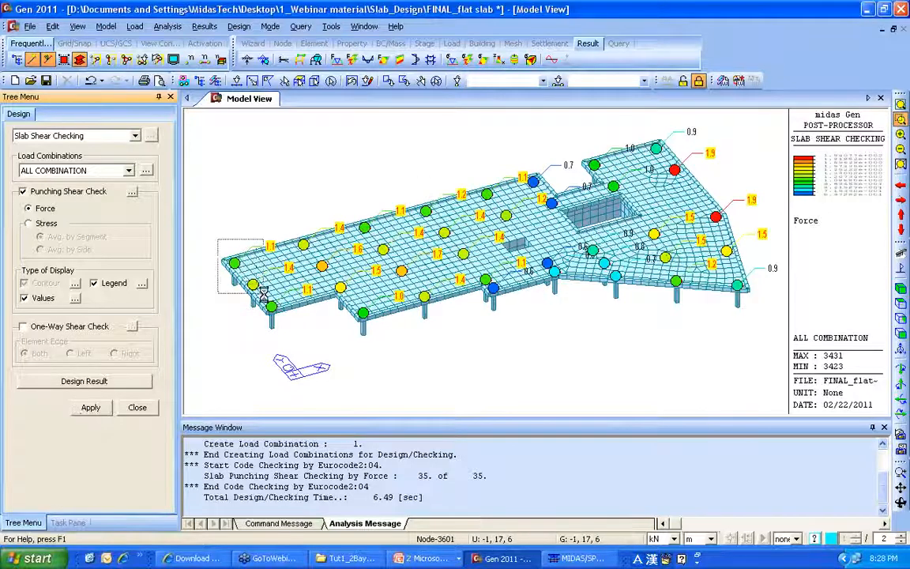
drag(217, 240, 260, 299)
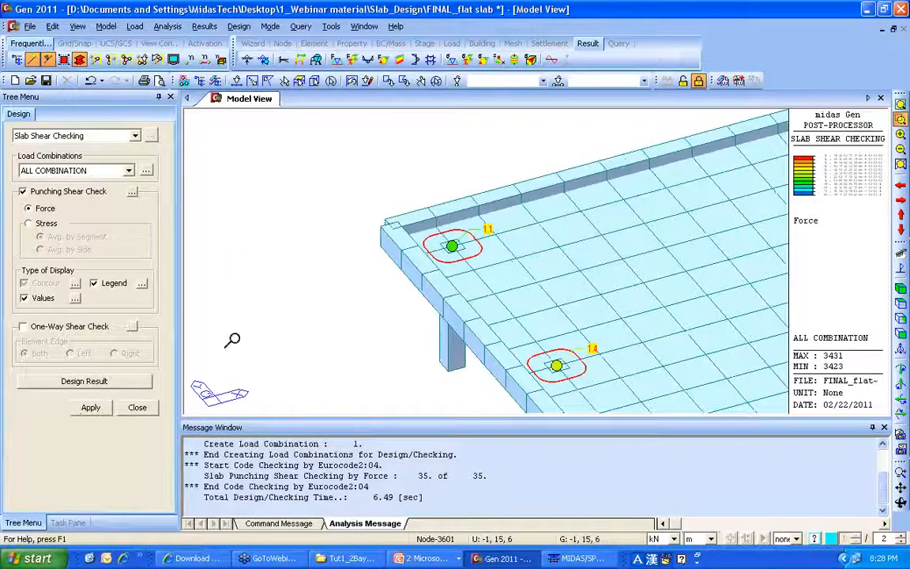
click(122, 382)
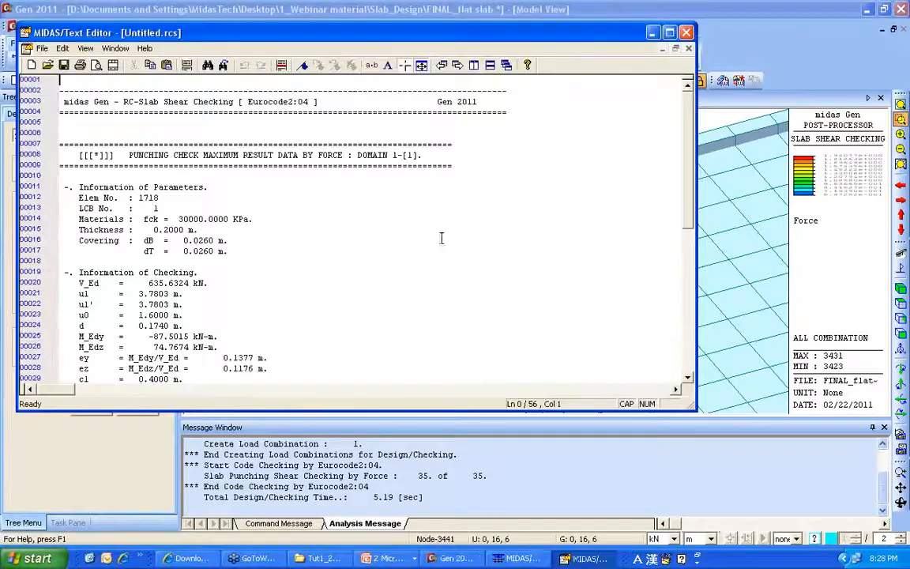
click(395, 219)
scroll(379, 254, down, 12)
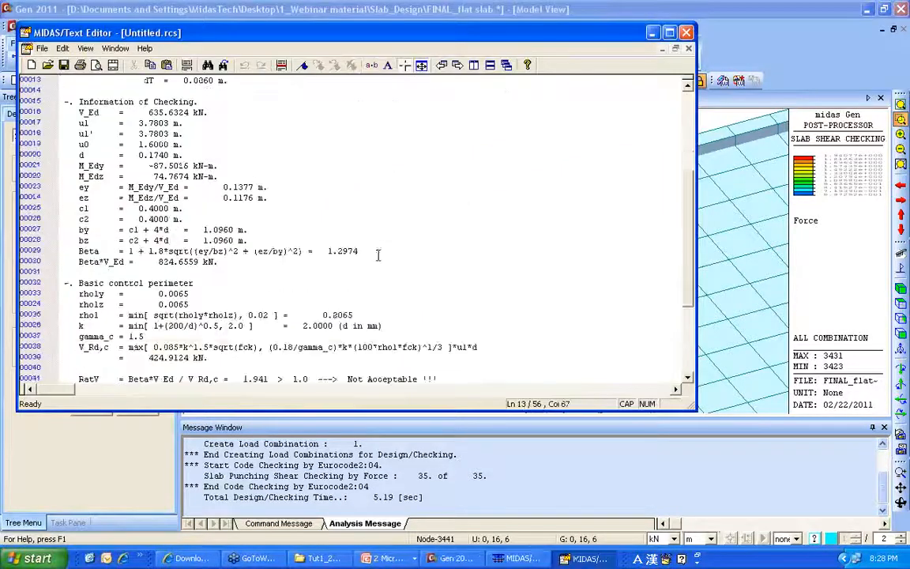
scroll(379, 255, up, 12)
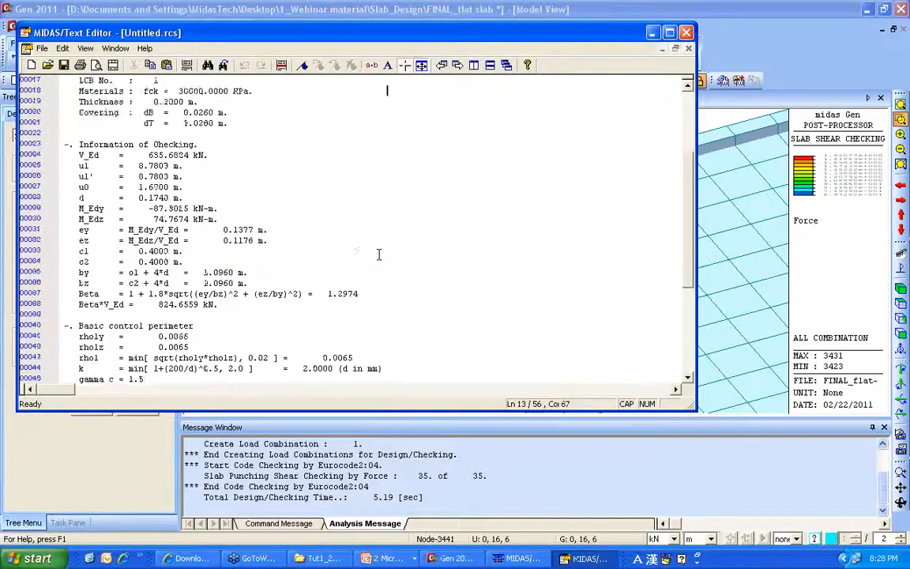
click(685, 33)
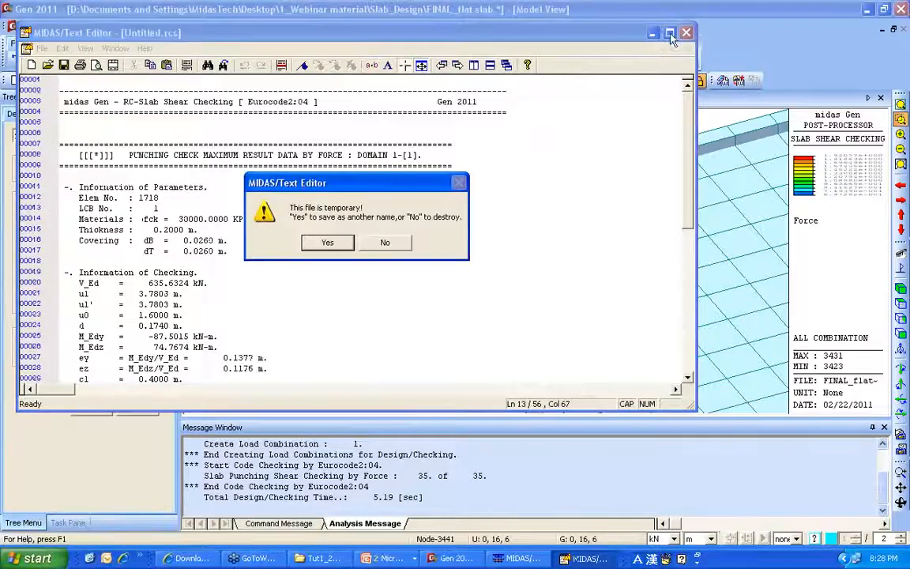
click(385, 245)
- Open Slab Serviceability Checking and look through the crack control options: Crack Width, Min As, Rebar Spacing and Rebar Dia
click(75, 524)
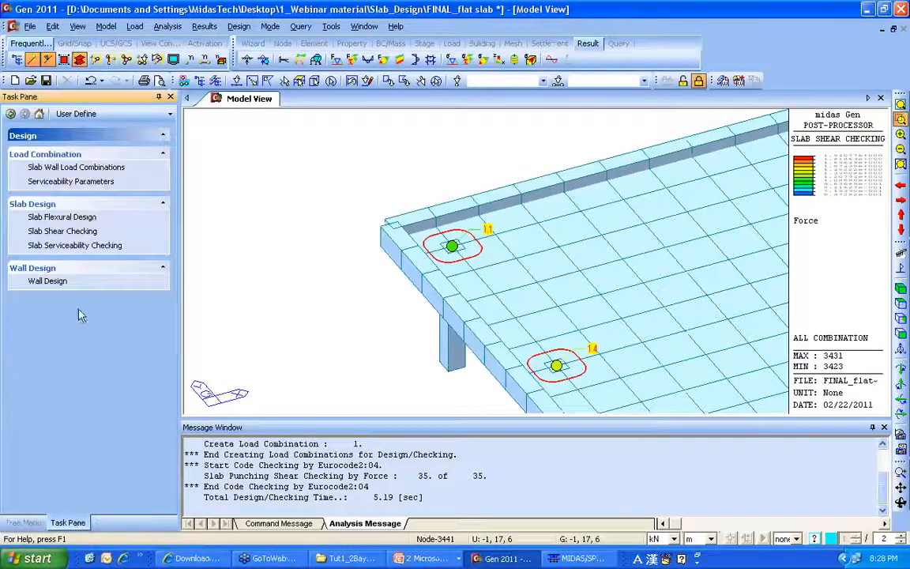
click(83, 253)
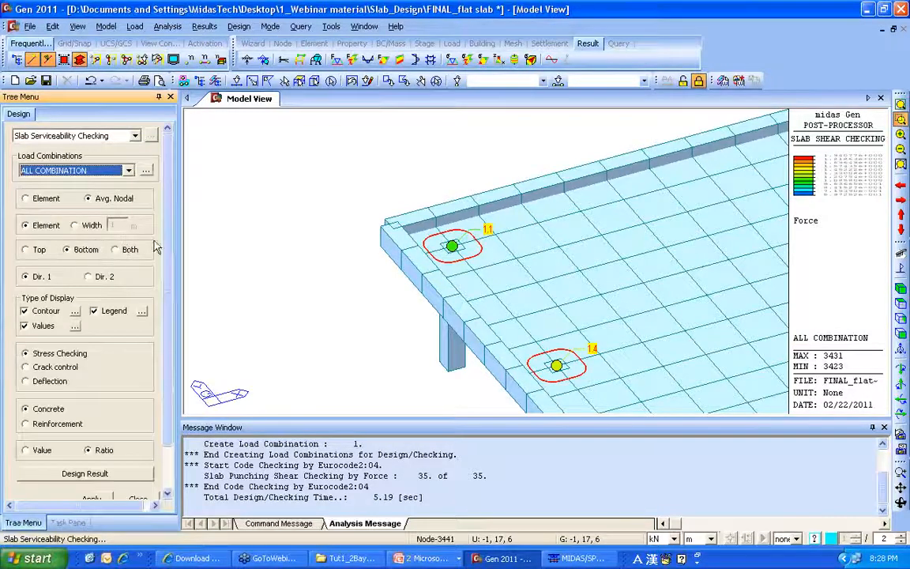
drag(167, 240, 168, 296)
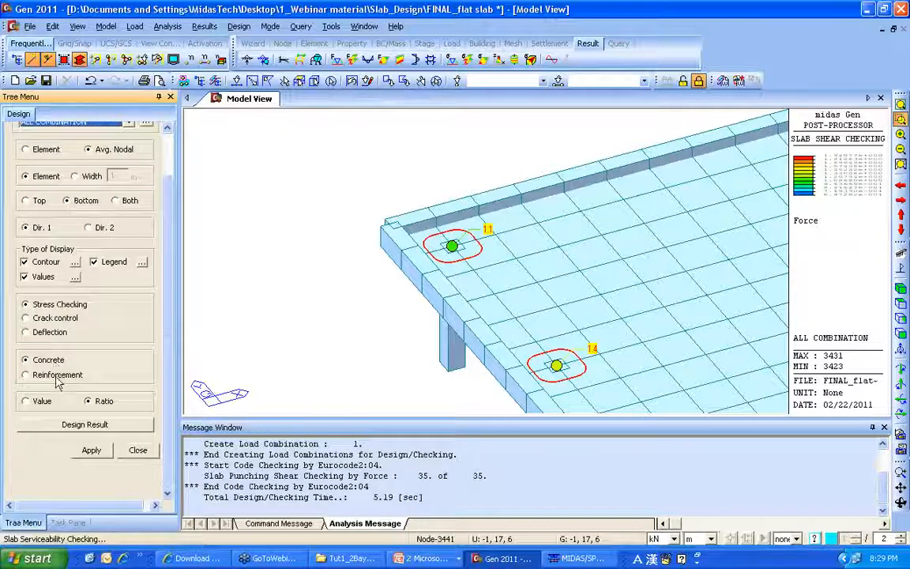
click(63, 319)
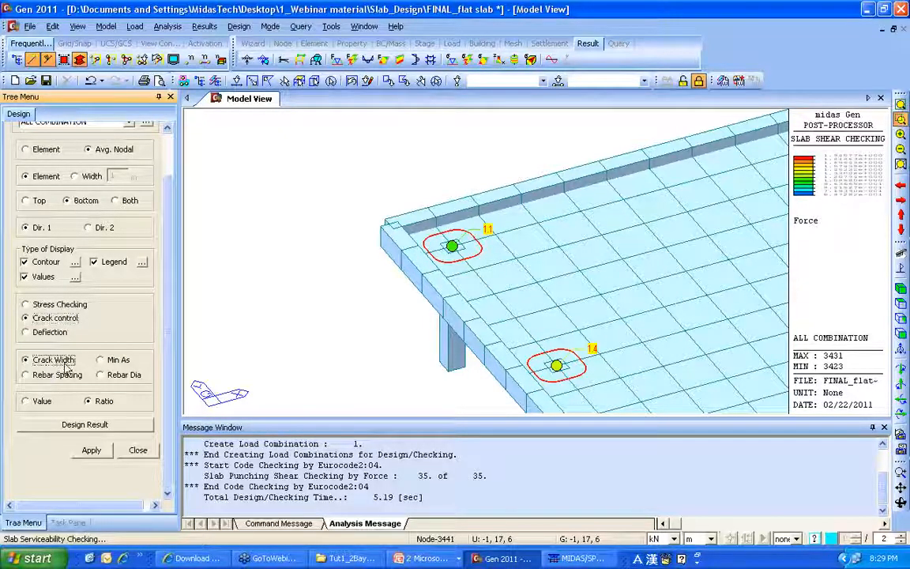
click(101, 361)
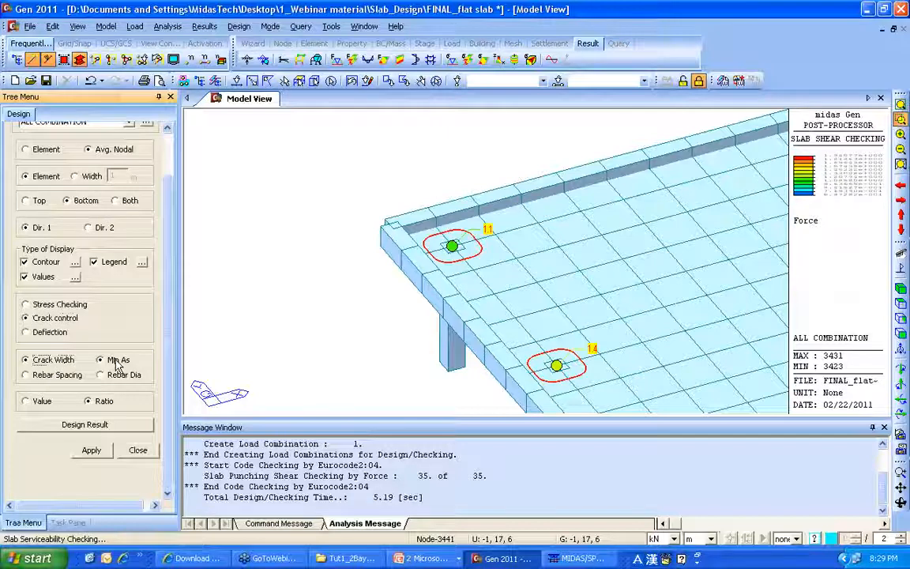
click(57, 376)
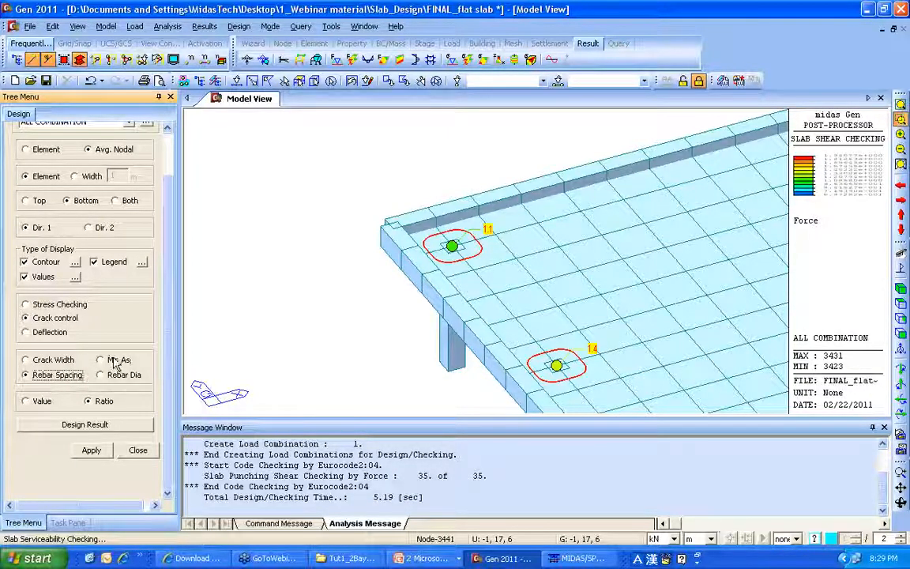
click(129, 379)
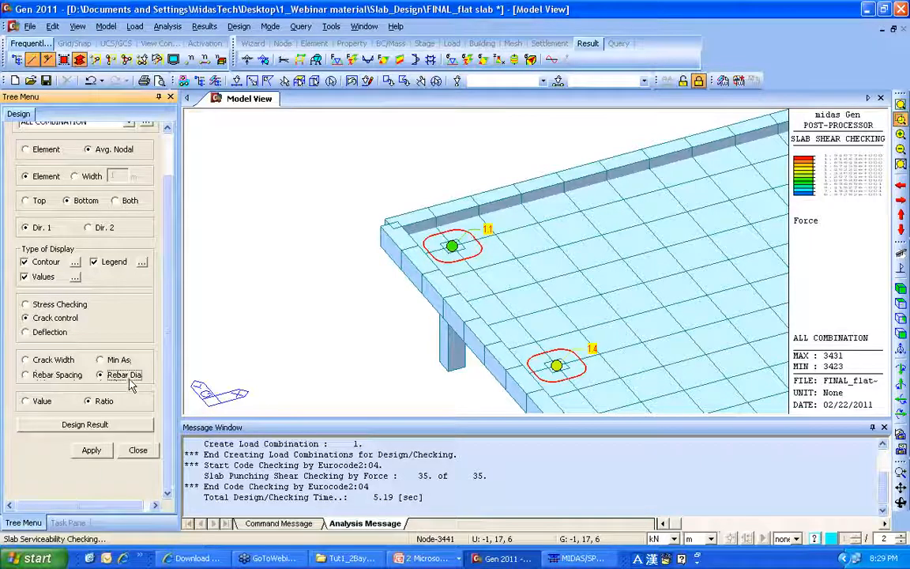
- Set the slab serviceability check to Deflection for the uncracked section
click(45, 333)
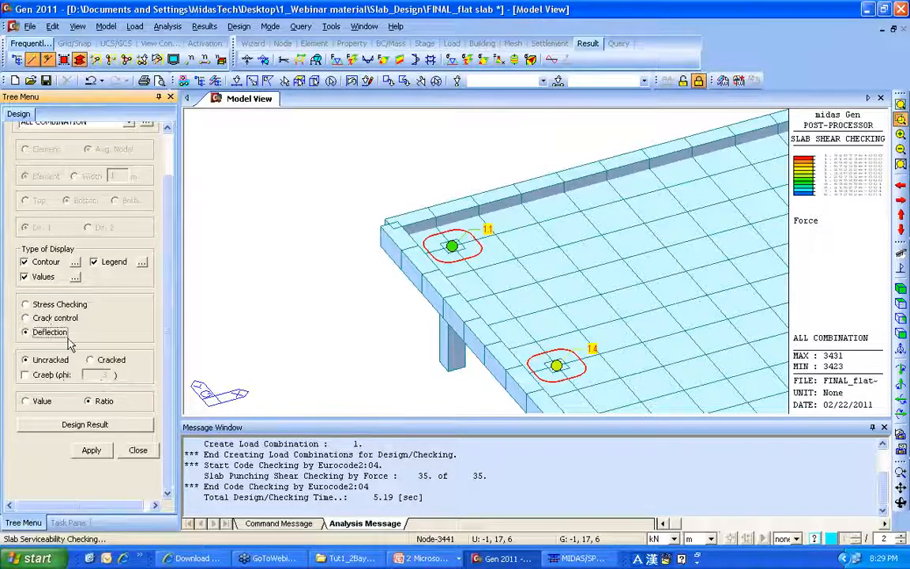
click(49, 365)
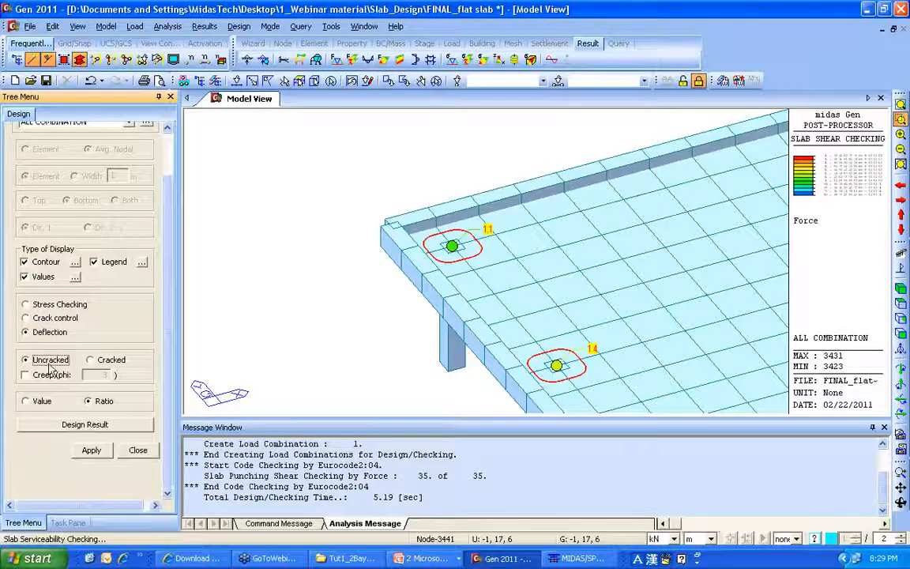
click(91, 360)
click(41, 364)
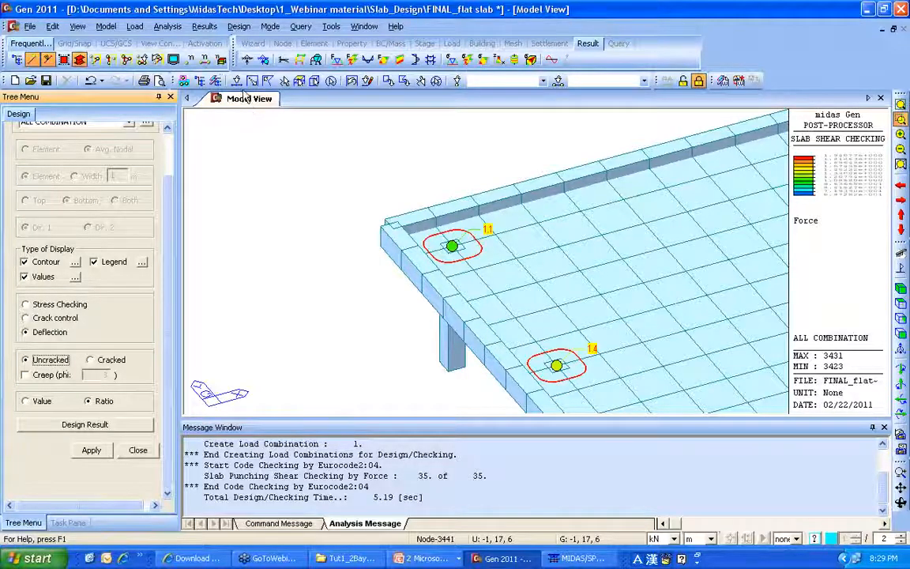
click(239, 26)
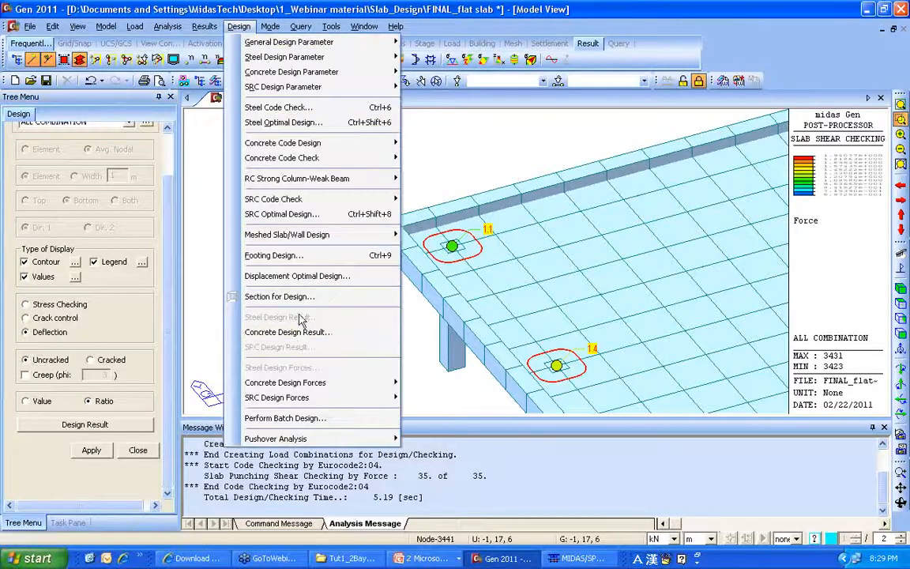
mouse_move(307, 239)
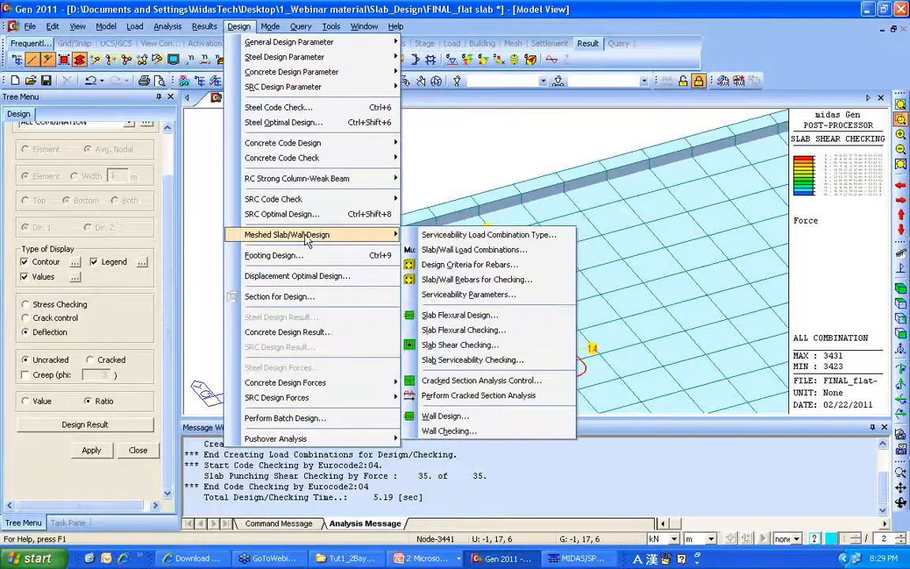
click(472, 399)
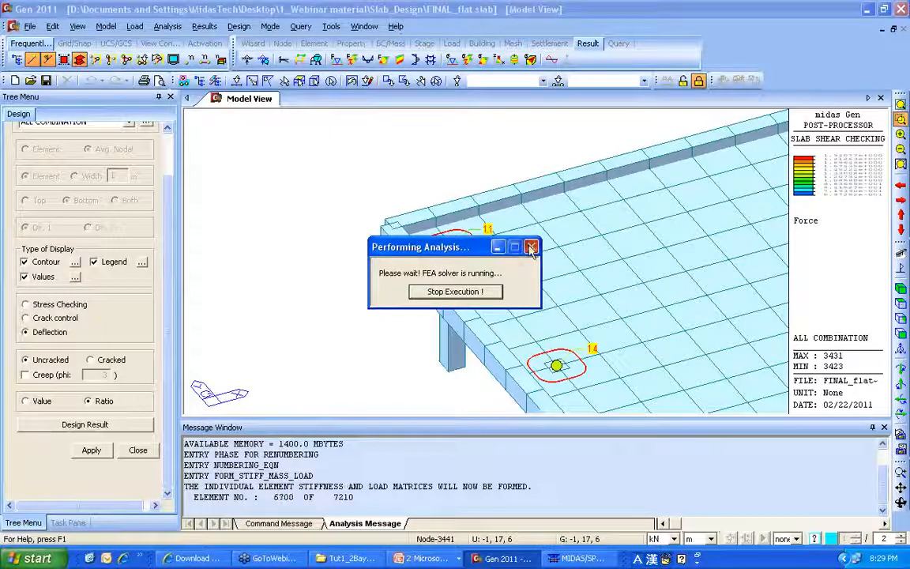
click(455, 291)
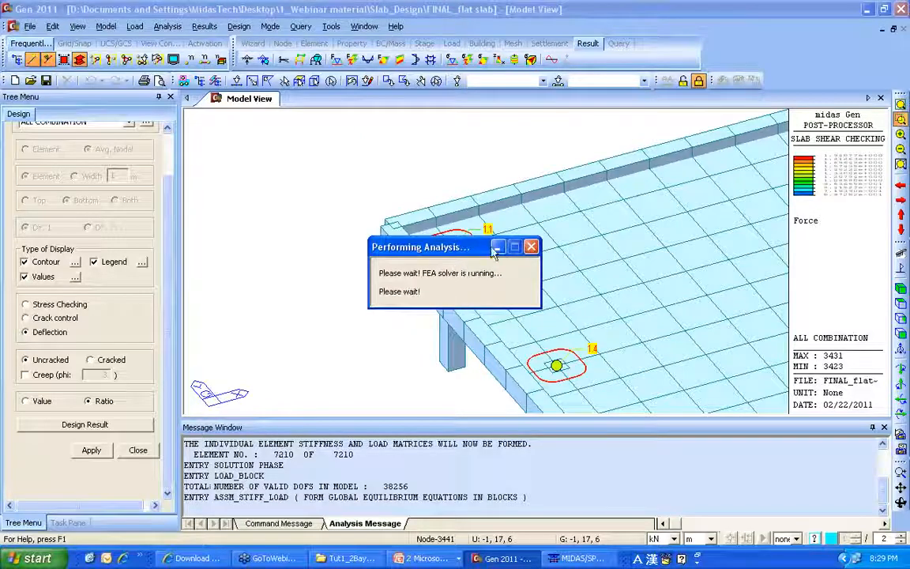
- Set the cracked section analysis control to 2 iterations per load case, keeping the convergence tolerance at 0.001
click(204, 27)
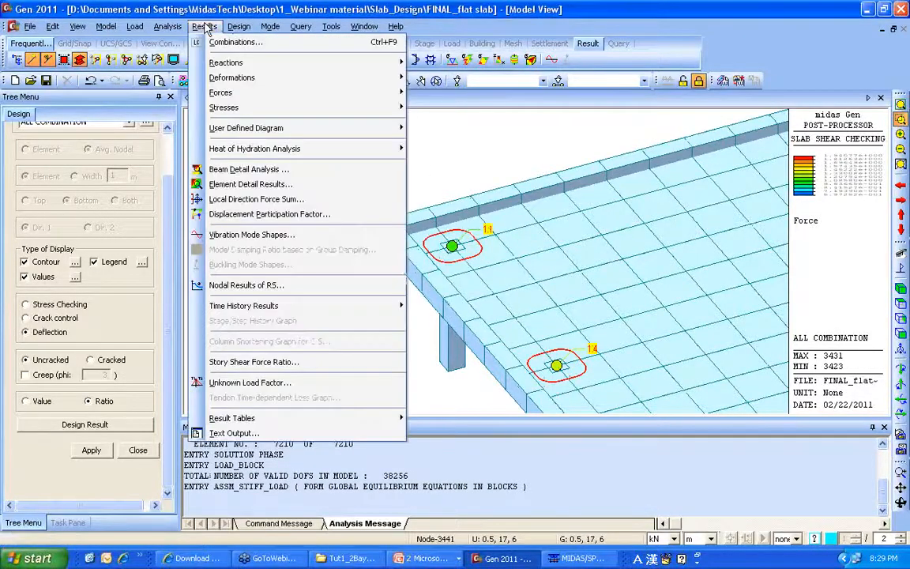
mouse_move(239, 26)
mouse_move(316, 234)
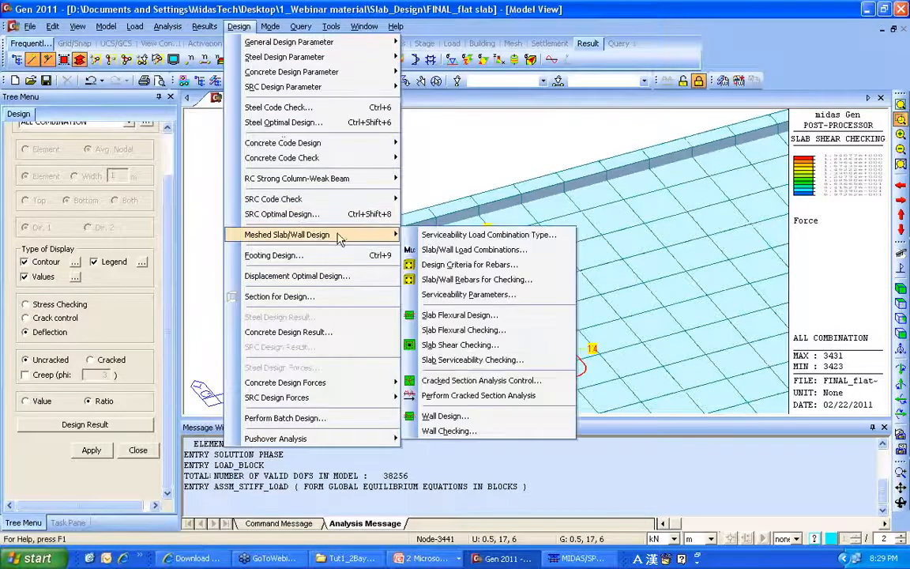
click(474, 377)
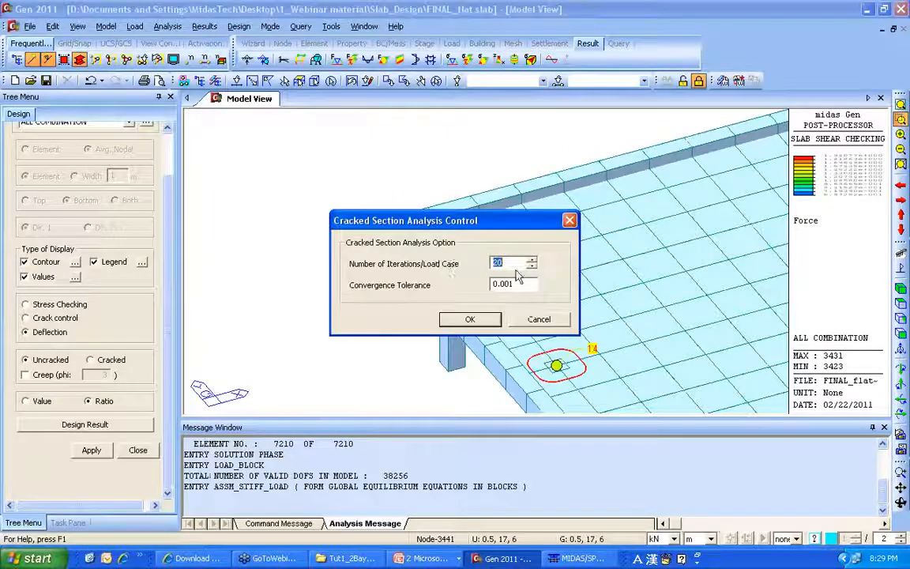
double_click(487, 264)
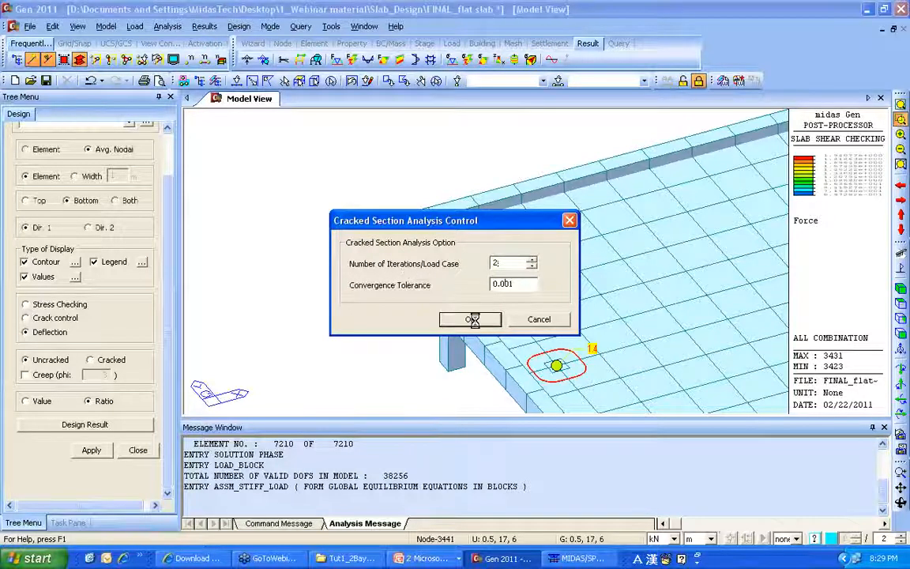
click(471, 319)
- Perform the cracked section analysis for the meshed slab
click(204, 26)
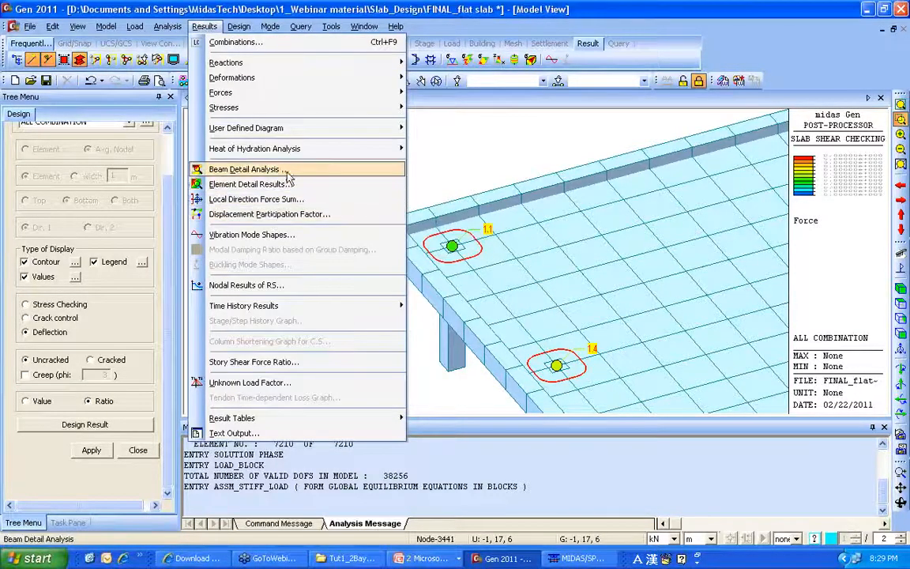
click(238, 26)
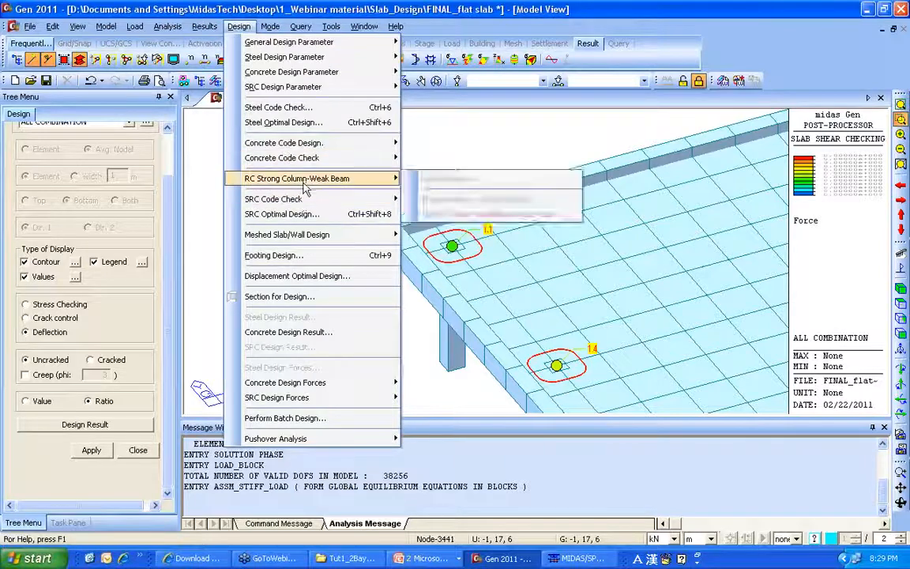
mouse_move(300, 237)
click(431, 395)
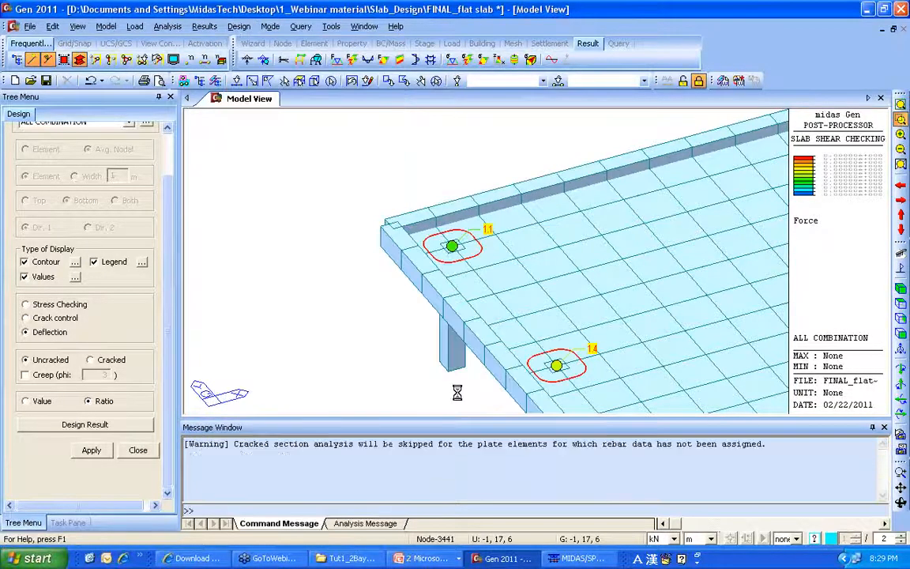
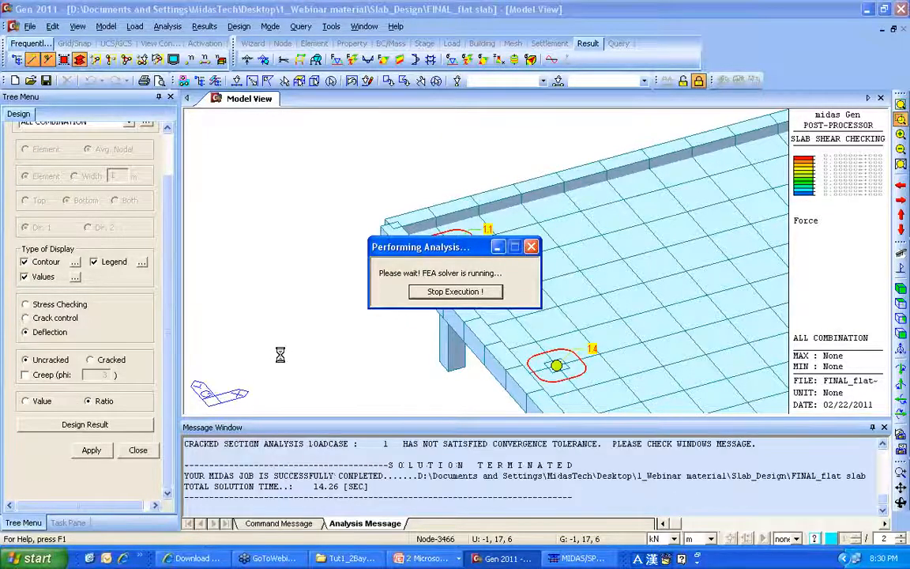
- Run the uncracked slab deflection check by Value and display its contour over the whole slab without value labels
click(38, 400)
click(90, 449)
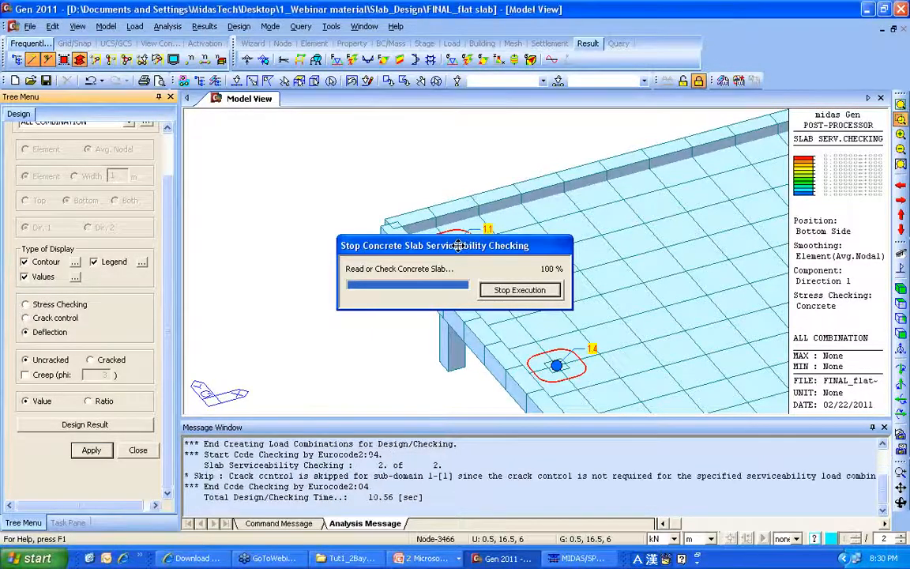
click(900, 286)
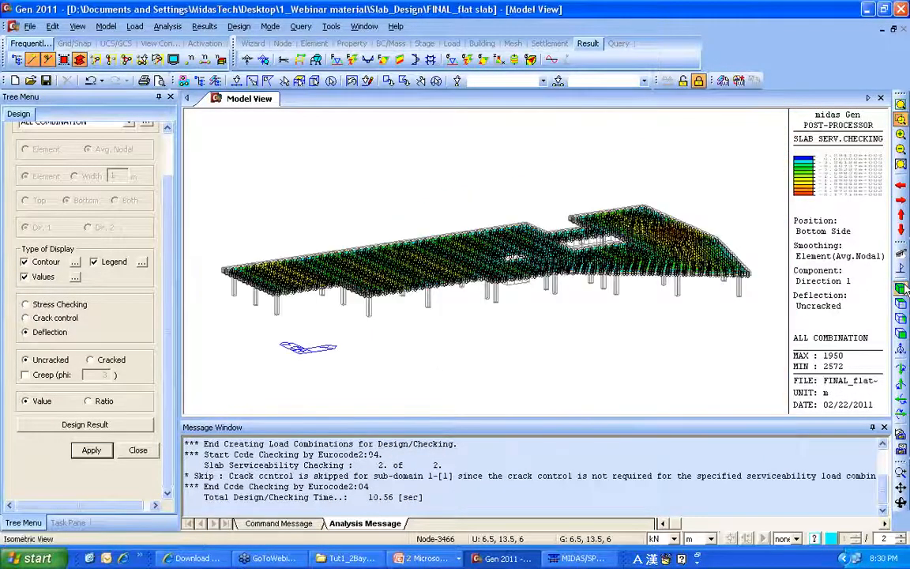
click(36, 277)
click(89, 450)
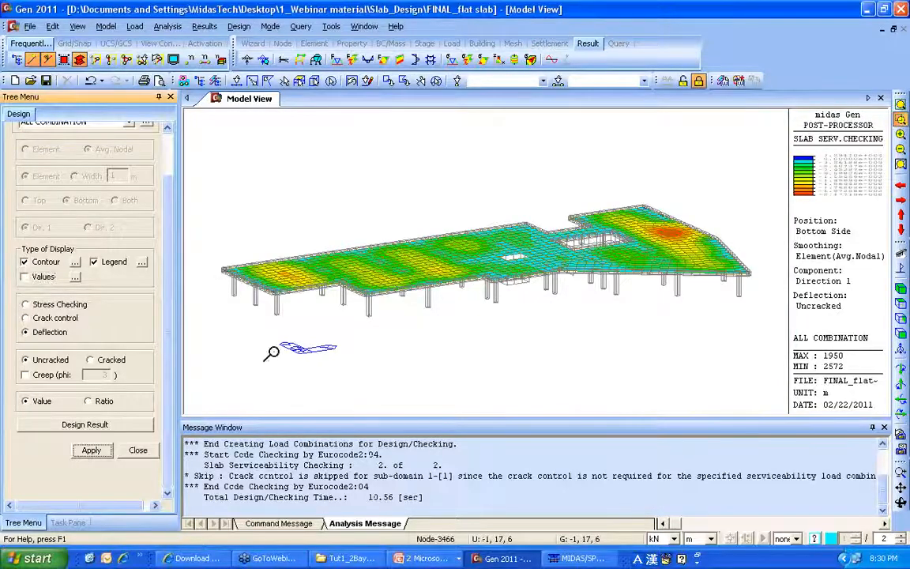
ctrl+middle_drag(412, 267, 414, 300)
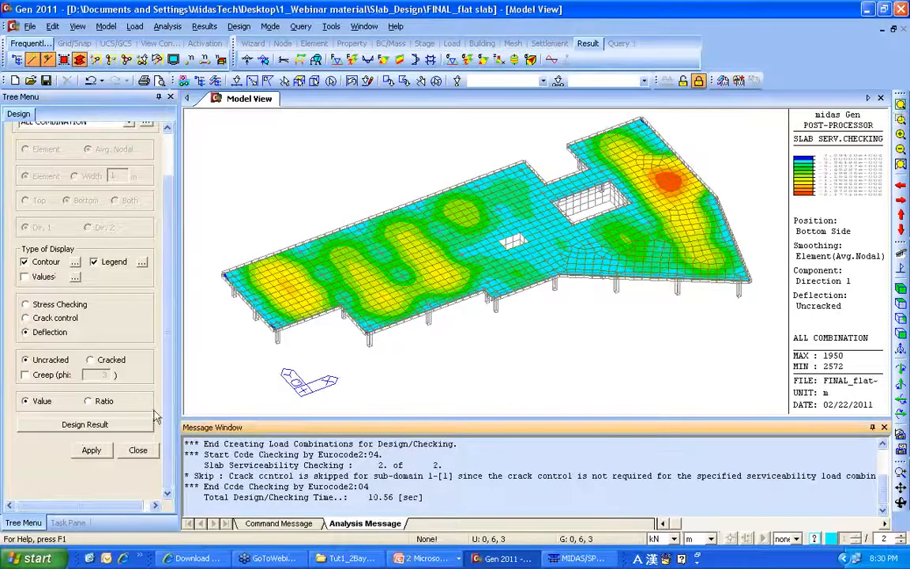
- Generate the detailed slab deflection design result, read through the report and close it without saving
click(84, 424)
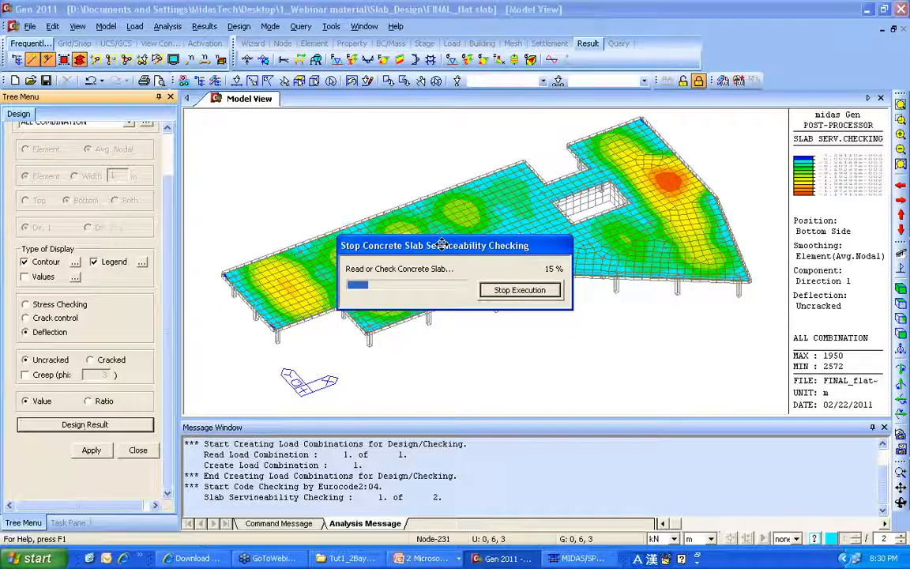
click(376, 280)
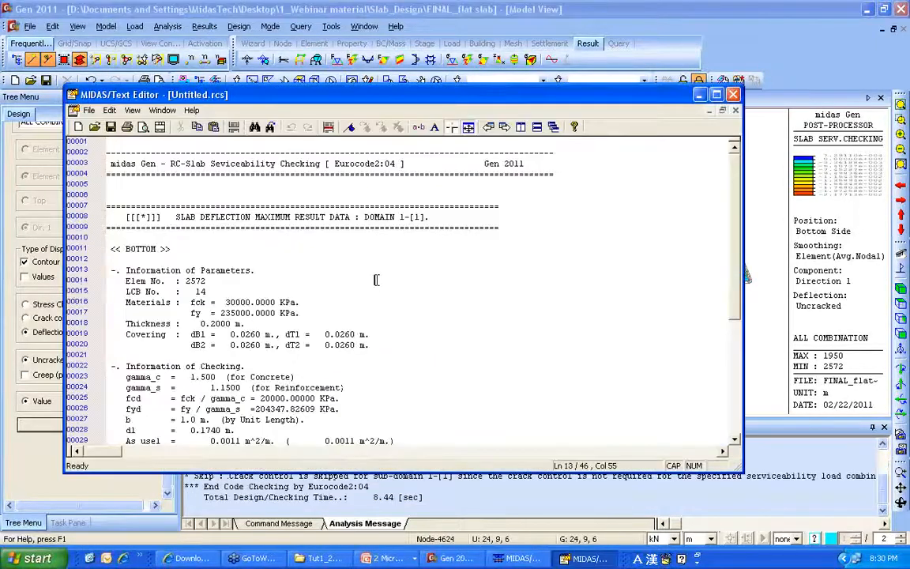
scroll(376, 280, down, 4)
scroll(376, 280, down, 3)
scroll(376, 280, up, 8)
click(110, 128)
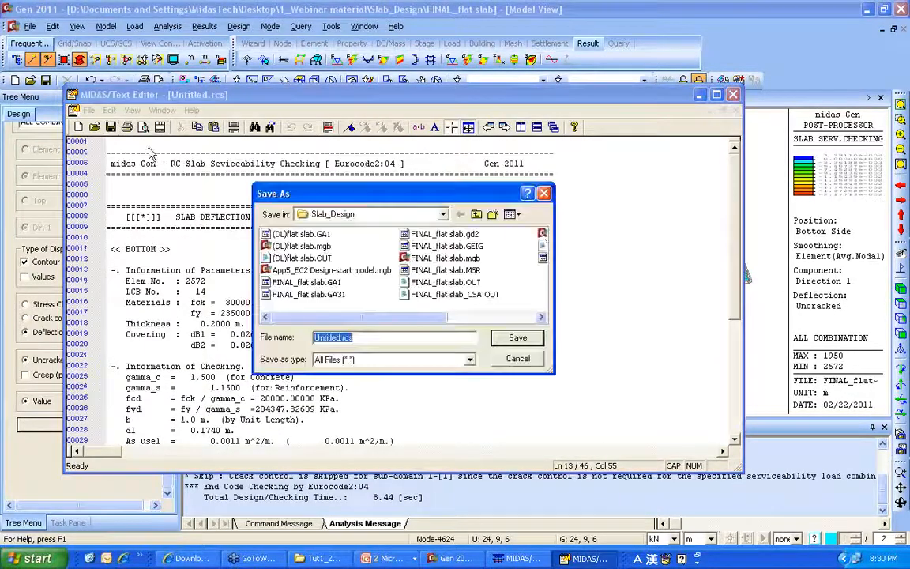
click(543, 194)
click(560, 196)
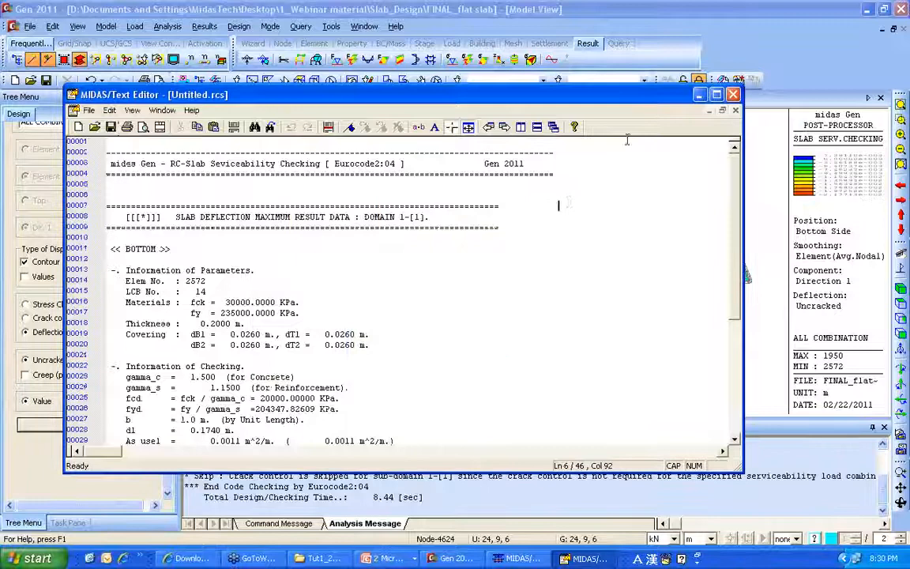
click(732, 95)
click(430, 302)
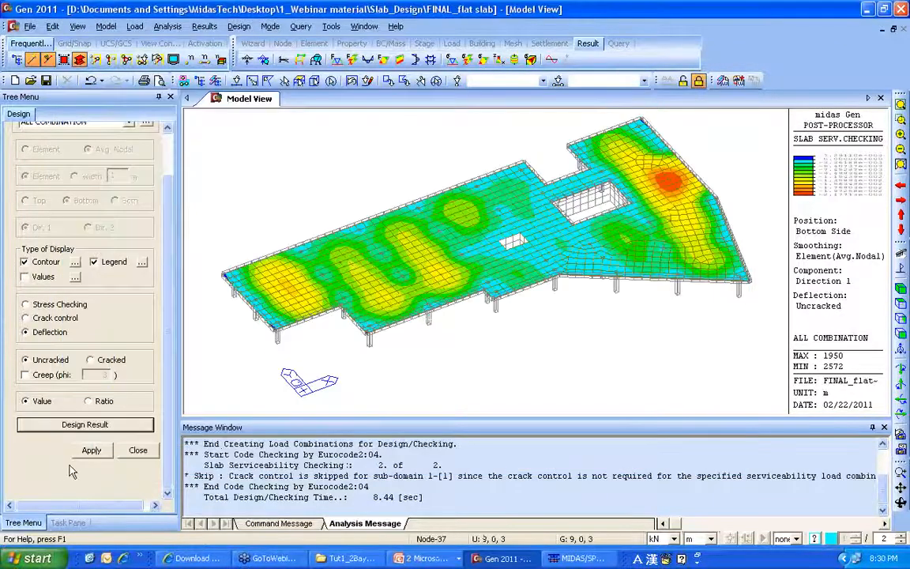
- Run Wall Design for ALL COMBINATION, showing the horizontal Resistance Ratio contour on the core walls
click(70, 523)
click(56, 286)
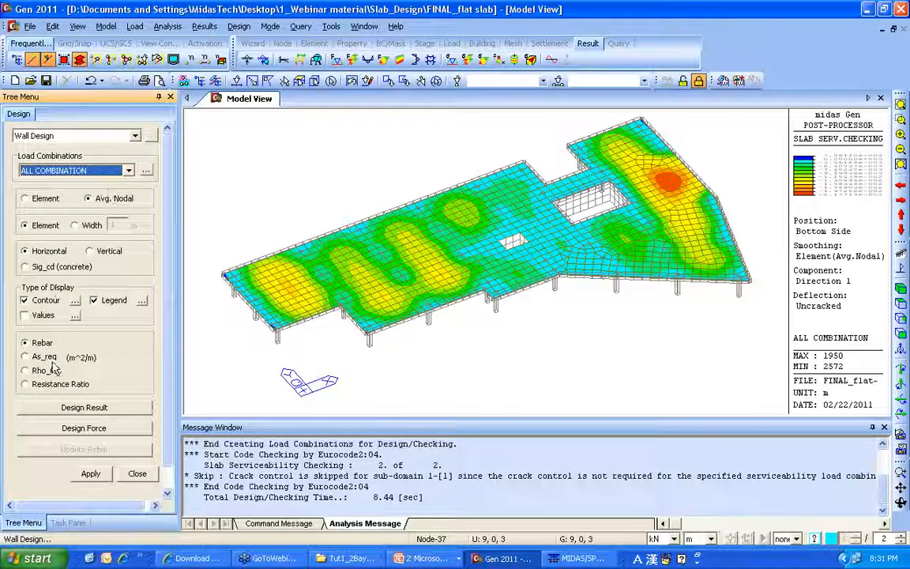
click(42, 385)
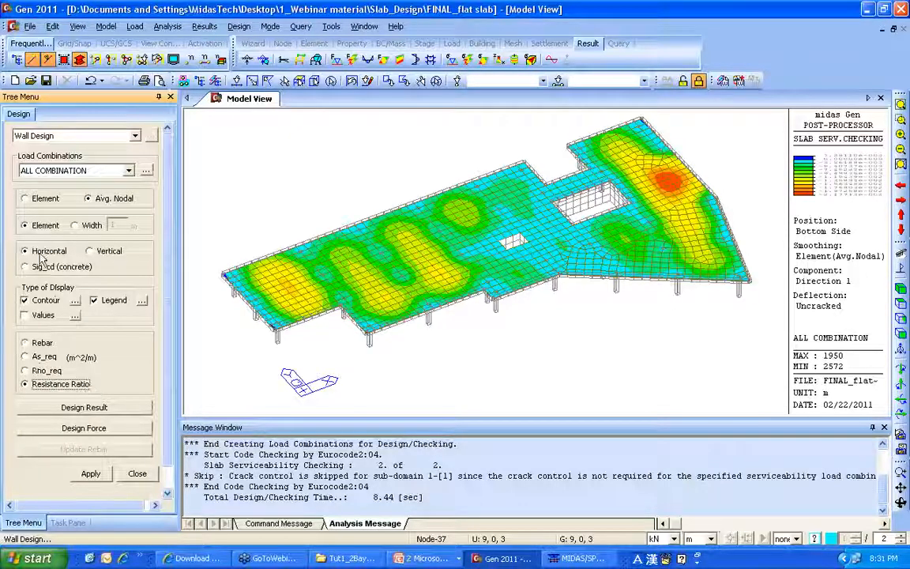
click(89, 475)
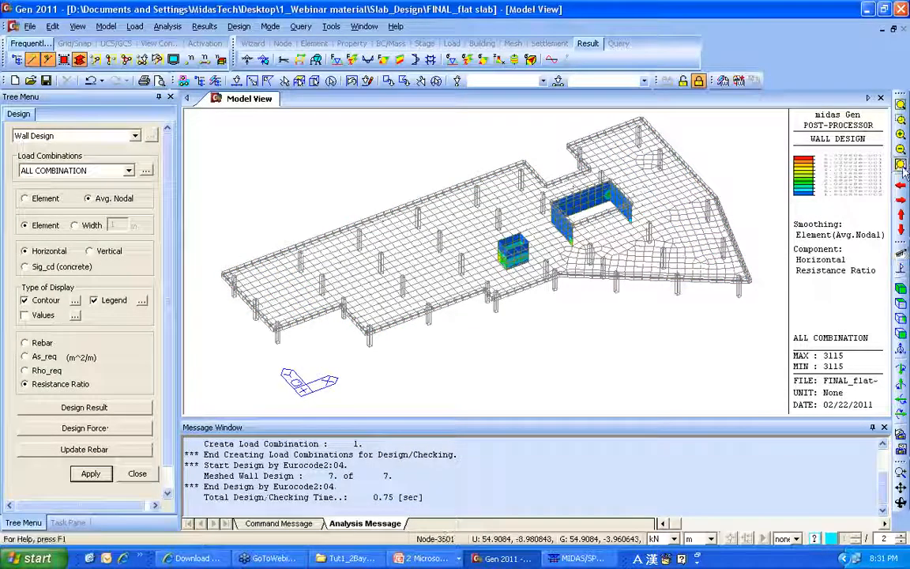
click(899, 118)
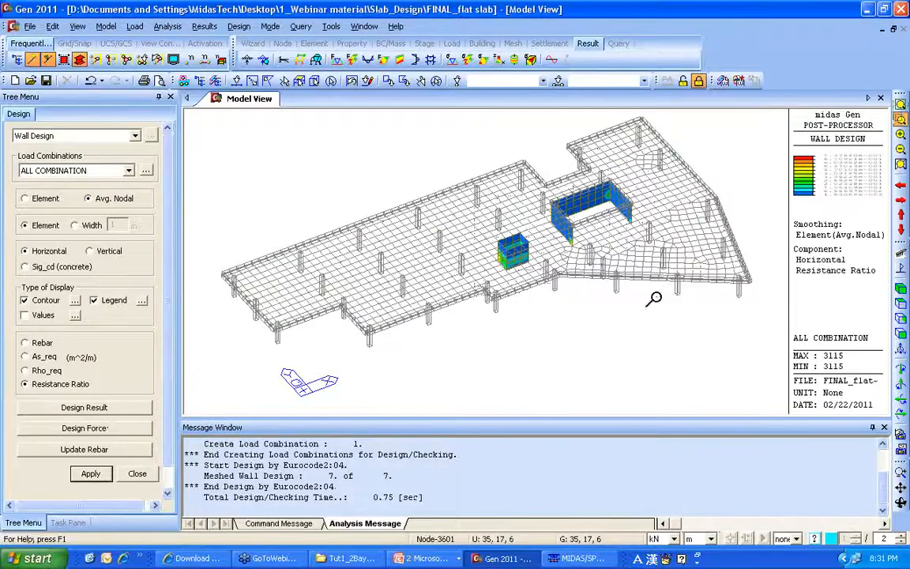
drag(474, 147, 656, 297)
- Review the detailed wall design report and the Sig_cd column of the Meshed Wall Design Force table, closing both
click(129, 408)
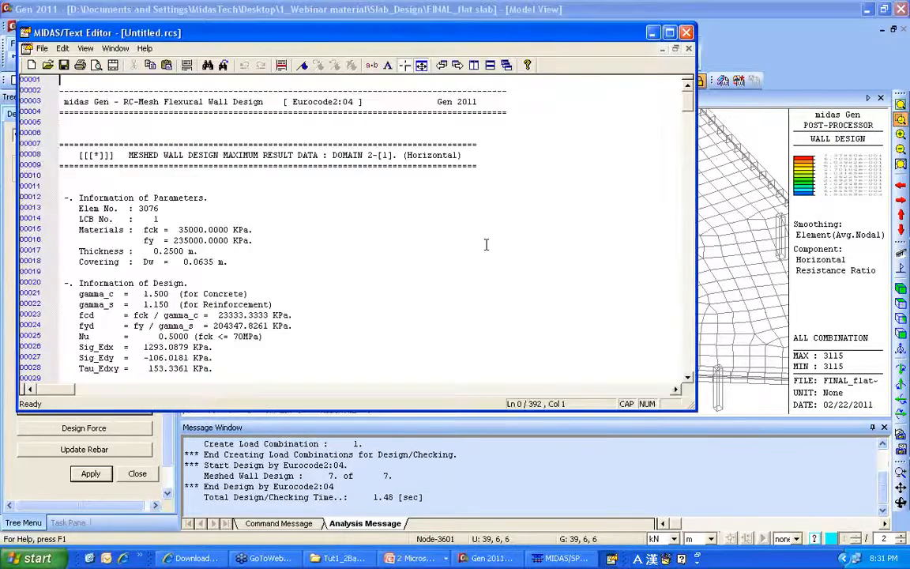
click(457, 188)
click(686, 32)
click(383, 242)
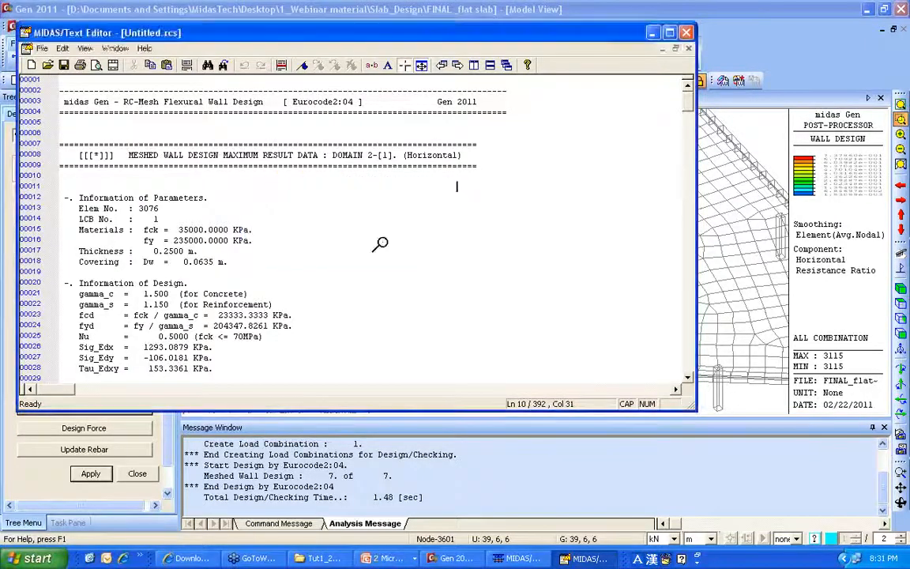
click(84, 427)
click(544, 119)
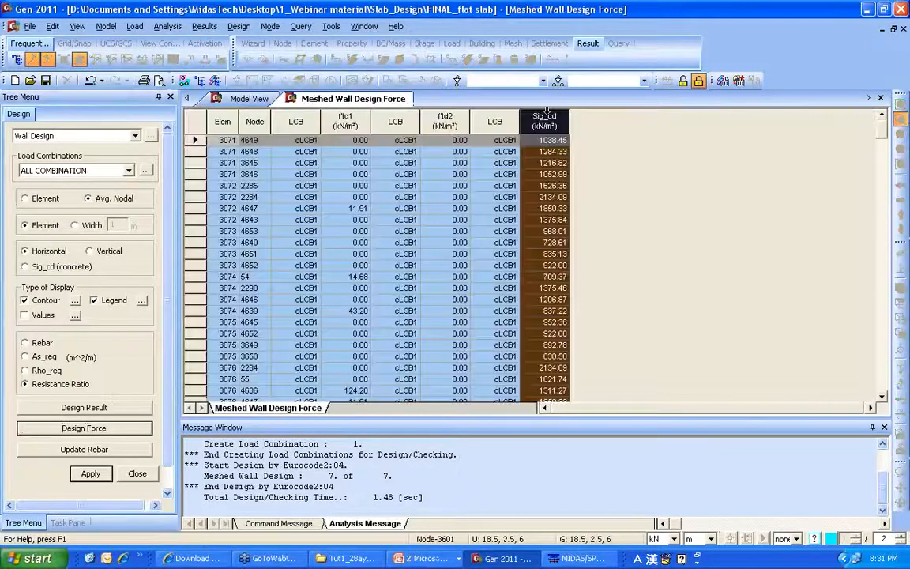
click(881, 98)
- Update the wall rebar from the design results and close Wall Design
click(134, 447)
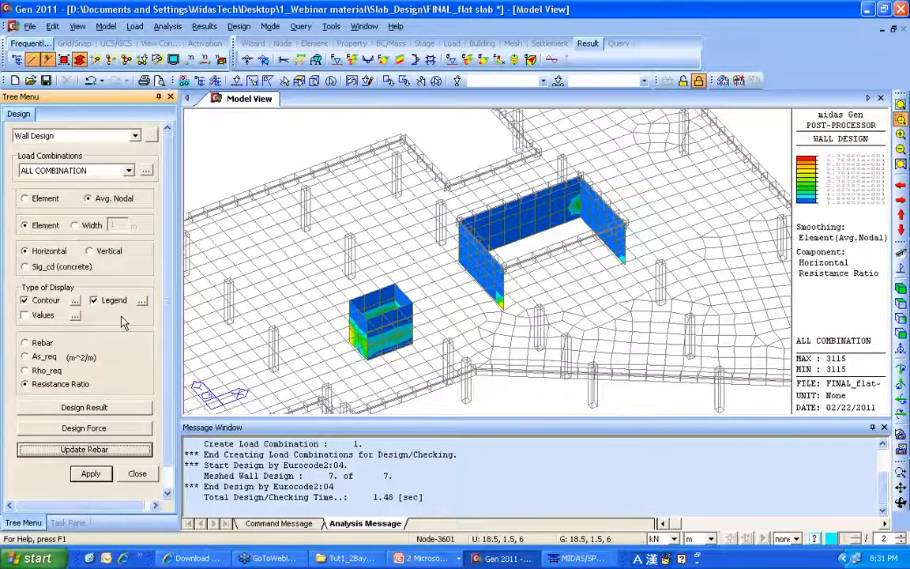
click(137, 473)
scroll(167, 223, down, 1)
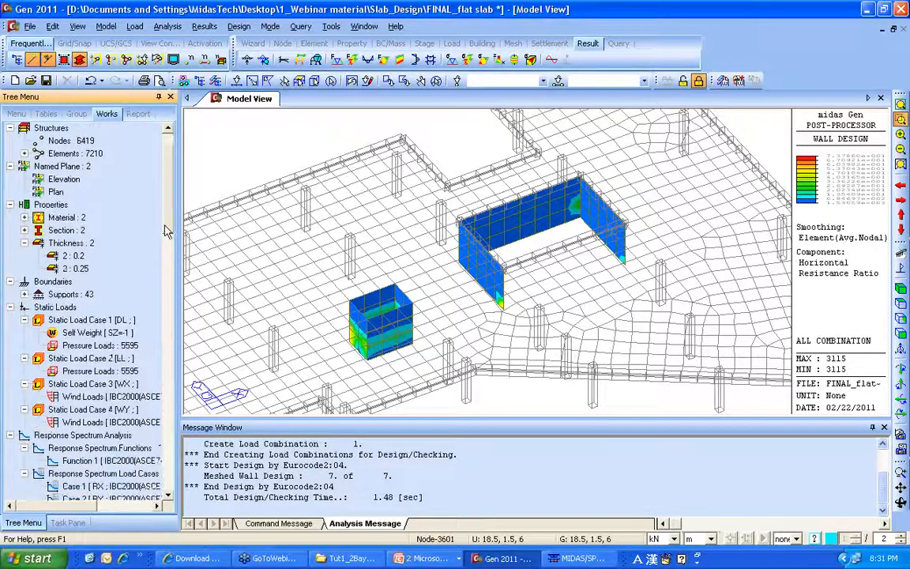
key(alt+Tab)
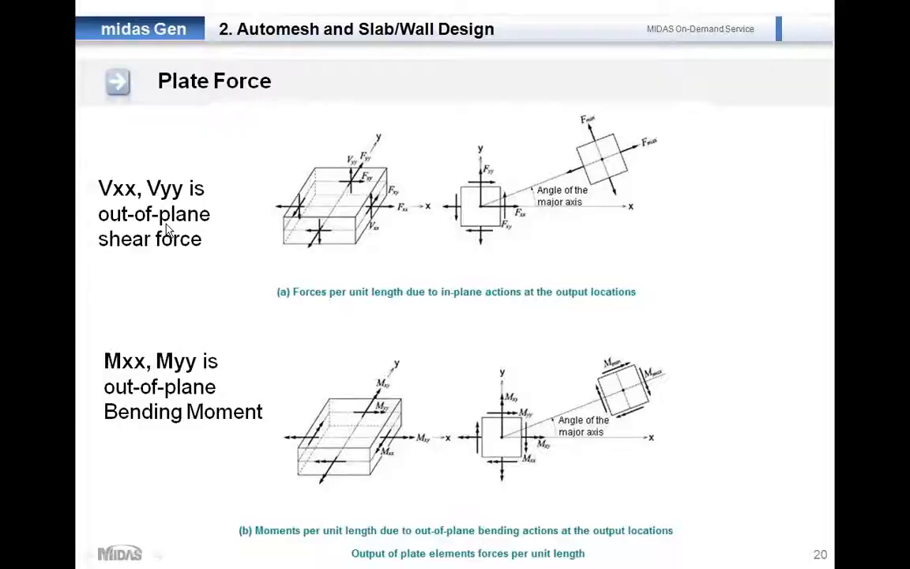
click(248, 178)
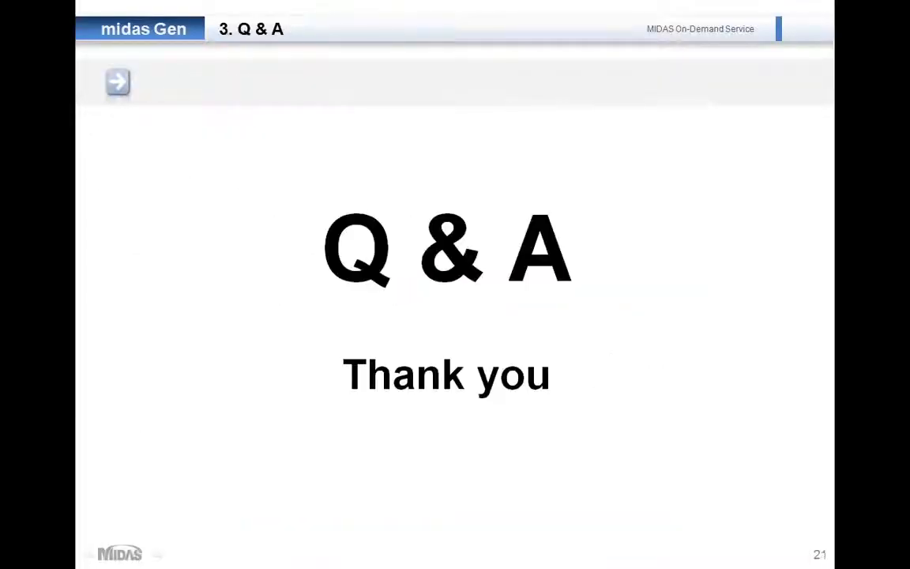
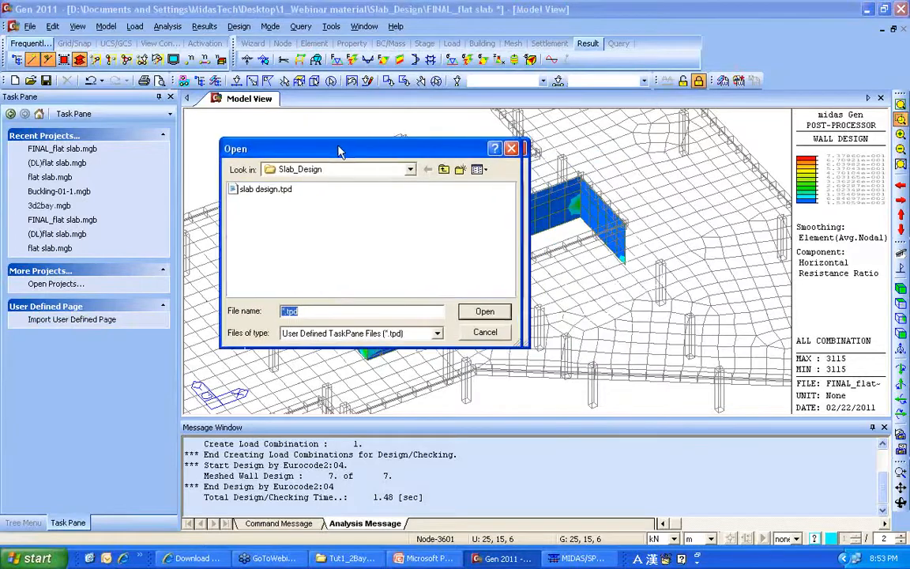
- Import the user-defined task pane page slab design.tpd from the Slab_Design folder
click(254, 192)
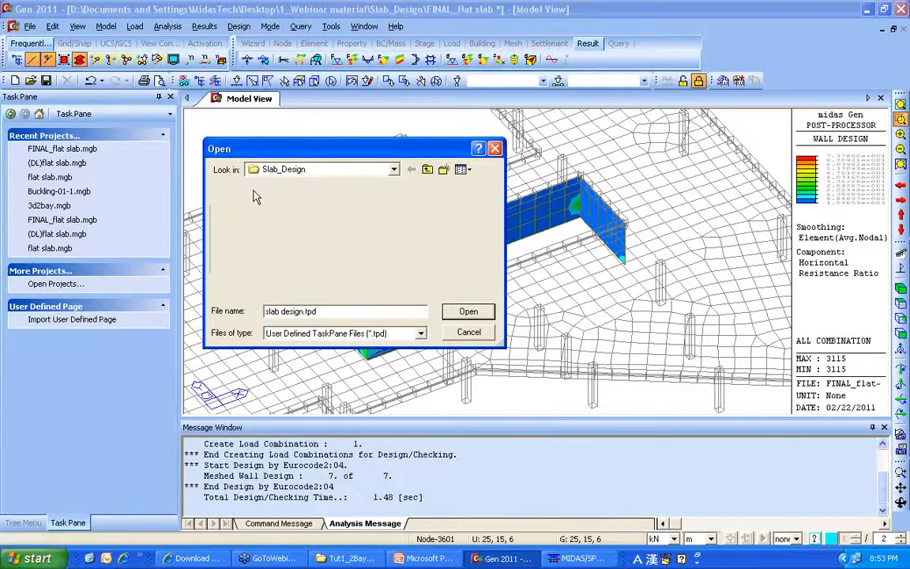
double_click(236, 189)
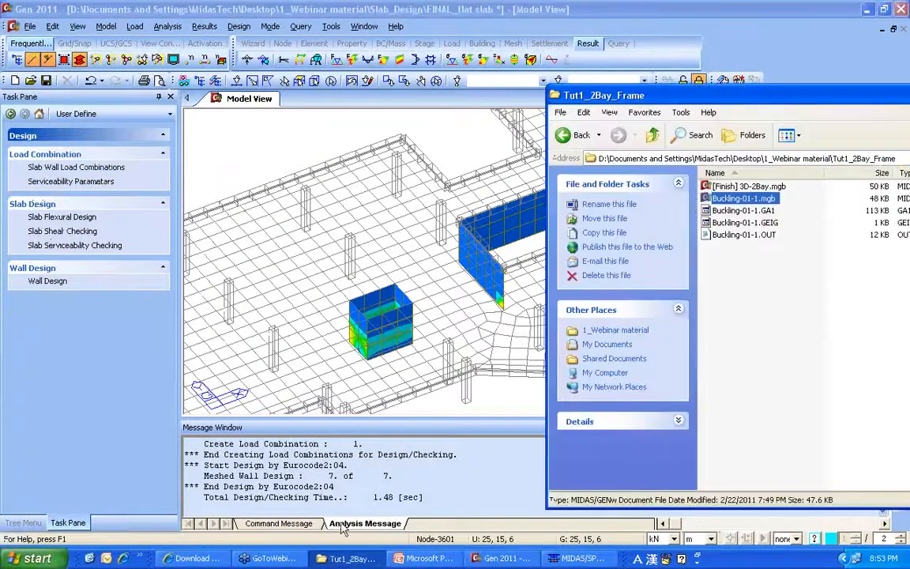
- Switch to the file explorer and open slab design.tpd from the Slab_Design folder in a maximized Notepad window
click(348, 558)
drag(545, 99, 105, 65)
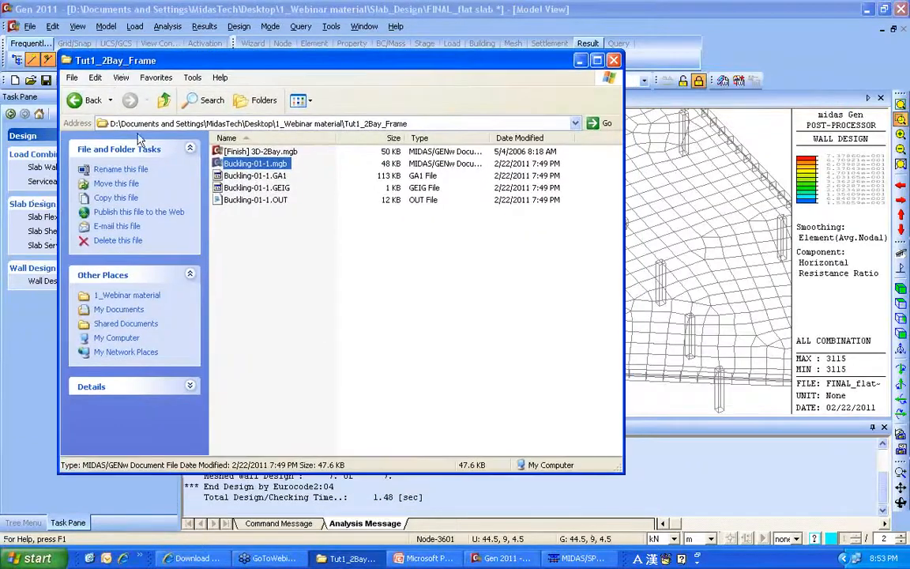
click(166, 101)
double_click(237, 150)
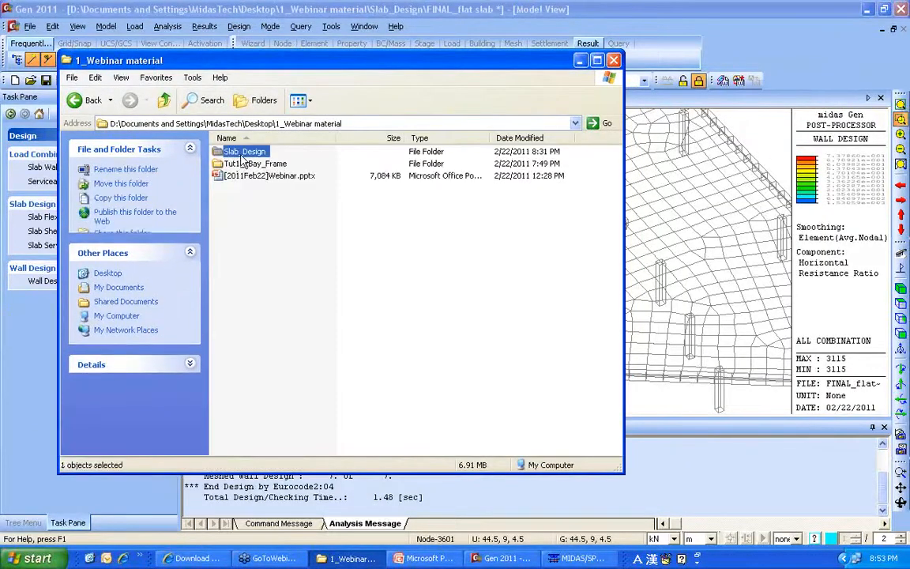
double_click(249, 308)
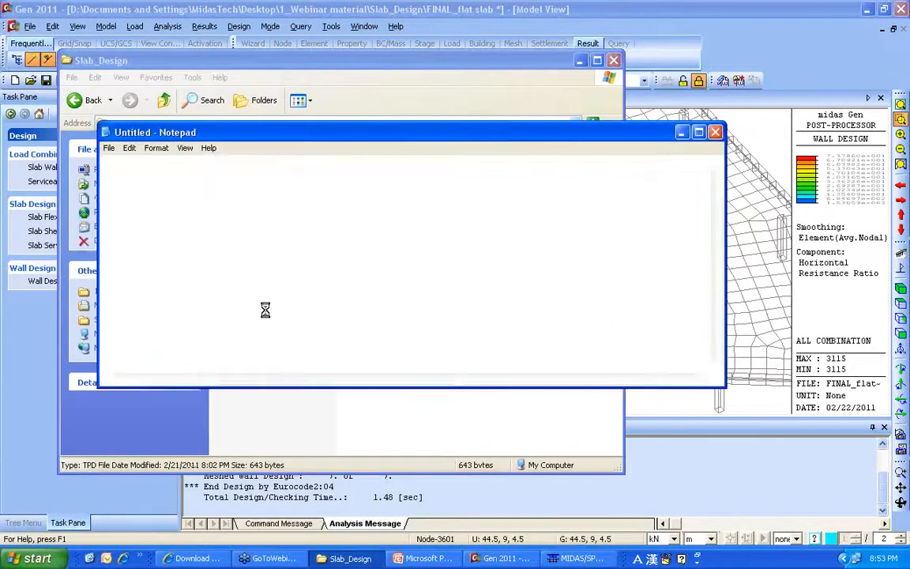
drag(366, 126, 295, 55)
double_click(319, 53)
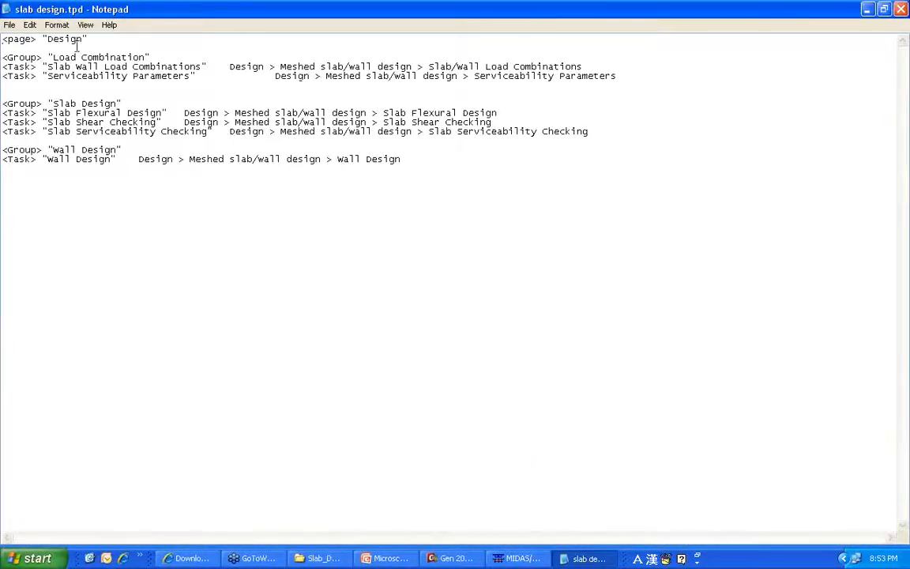
- Examine the page, group and task lines of slab design.tpd, especially the Slab Wall Load Combinations command path
drag(2, 40, 229, 75)
click(229, 67)
drag(44, 67, 583, 73)
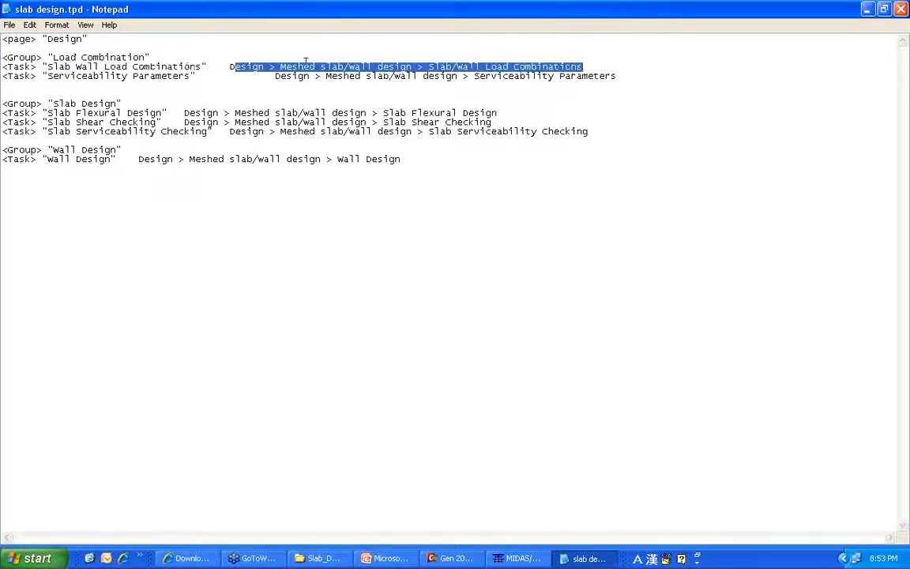
drag(231, 68, 583, 68)
click(583, 68)
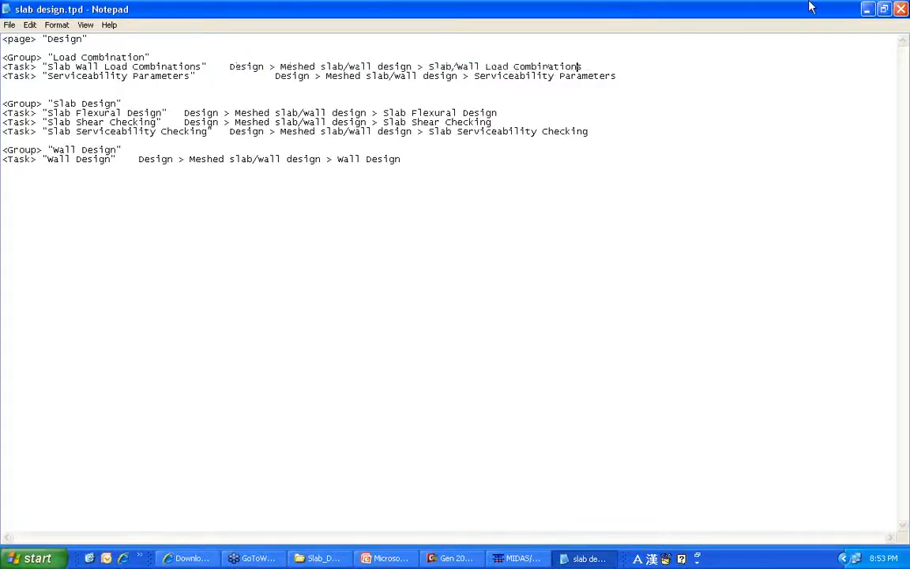
- Compare the task paths in slab design.tpd with the program's Meshed Slab/Wall Design commands and close Notepad
double_click(610, 9)
drag(380, 53, 351, 112)
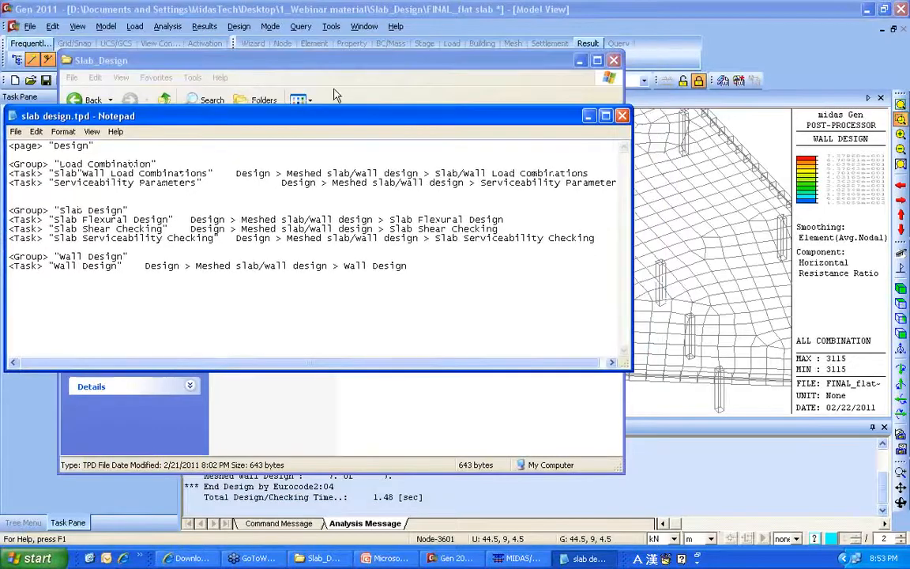
click(234, 30)
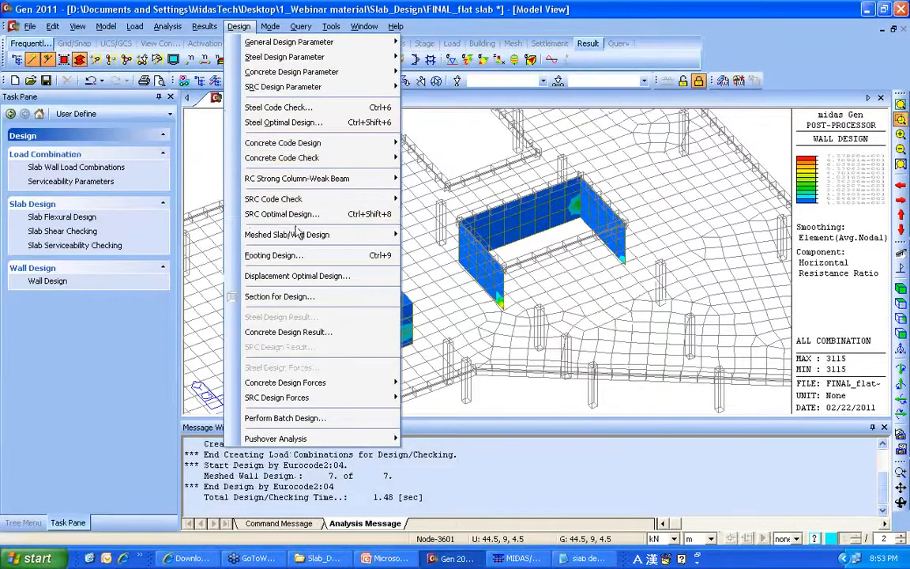
mouse_move(308, 237)
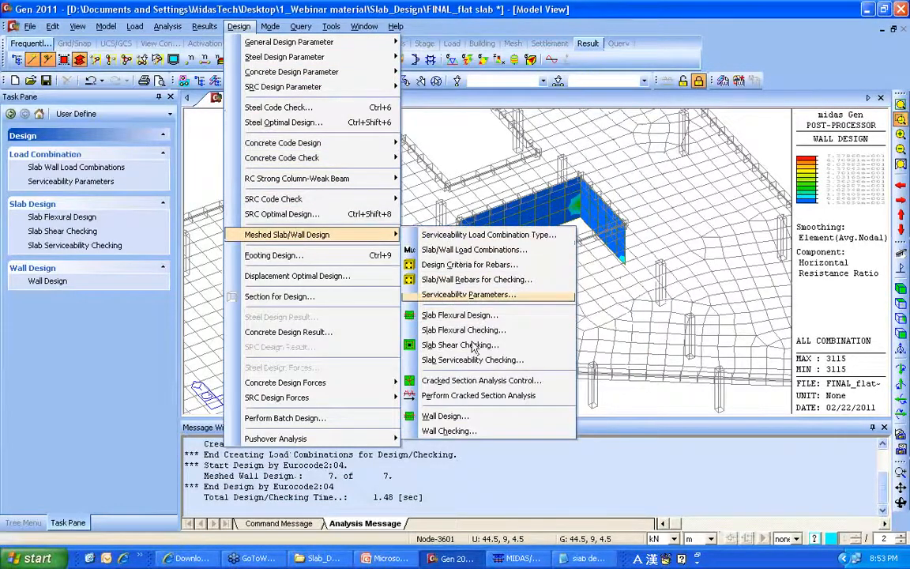
click(598, 559)
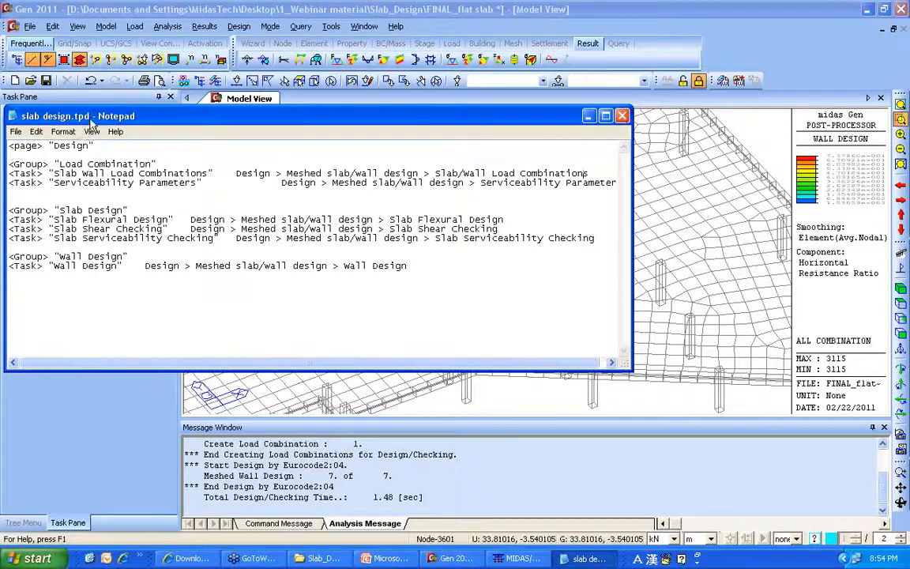
click(621, 116)
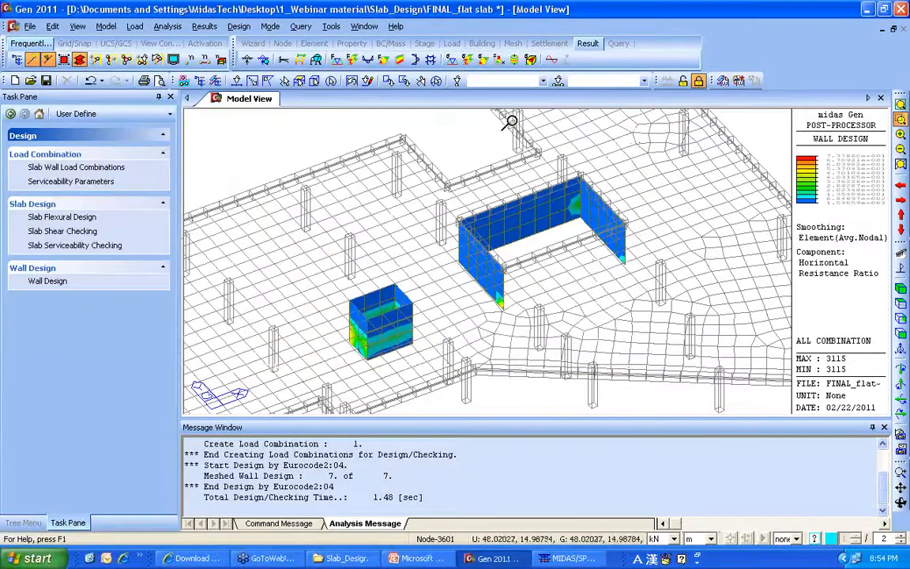
- Return to the task pane's start page and import the user-defined page slab design.tpd again
click(122, 113)
click(139, 133)
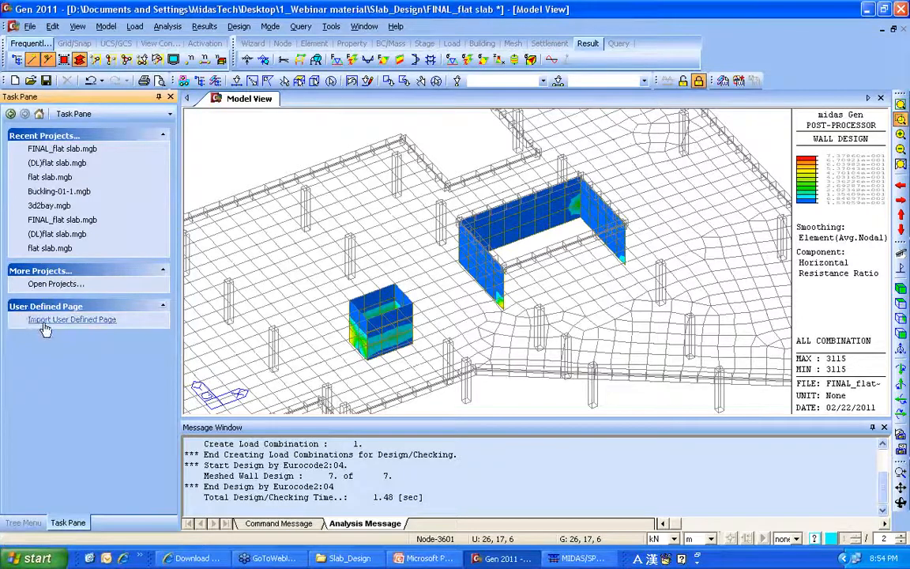
click(72, 320)
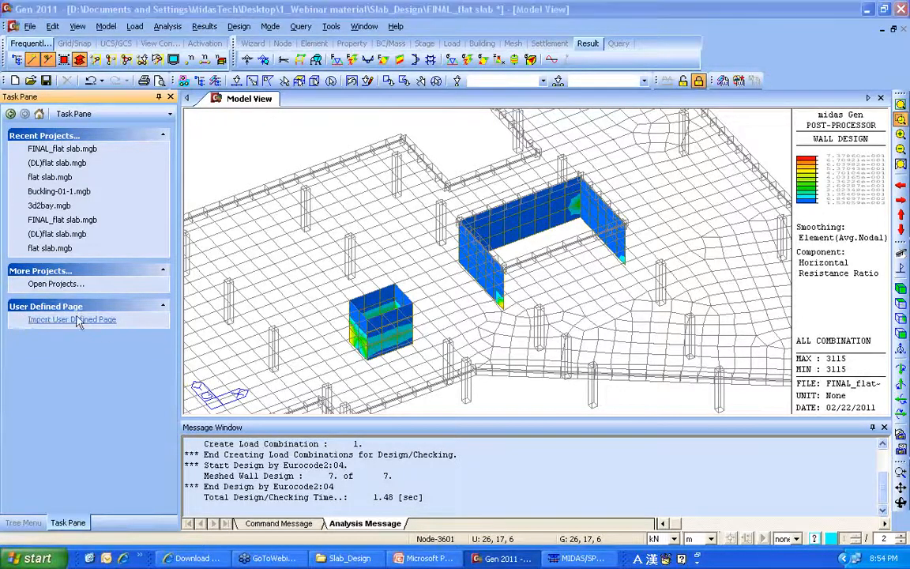
double_click(244, 189)
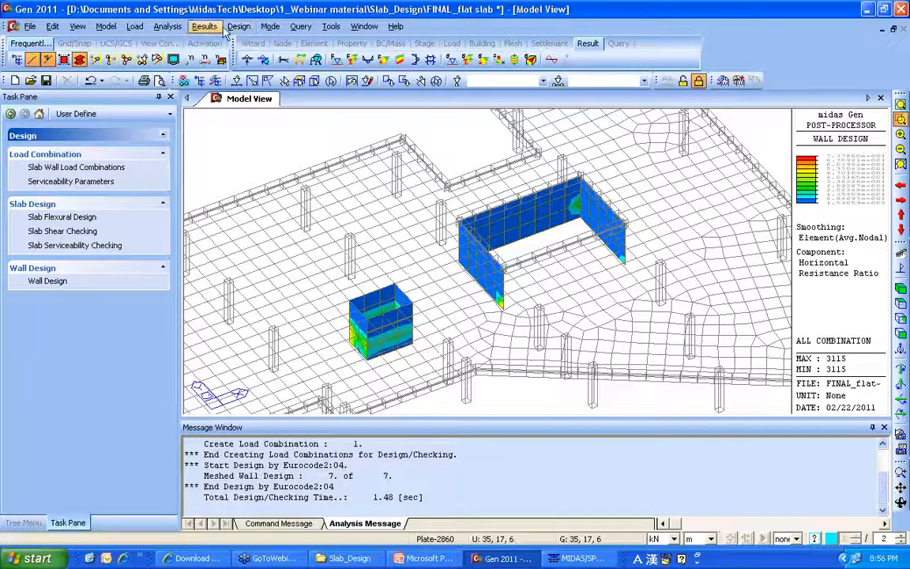
- Review the Eigen Vectors and Ritz Vectors options in Eigenvalue Analysis Control and close it without saving changes
click(167, 26)
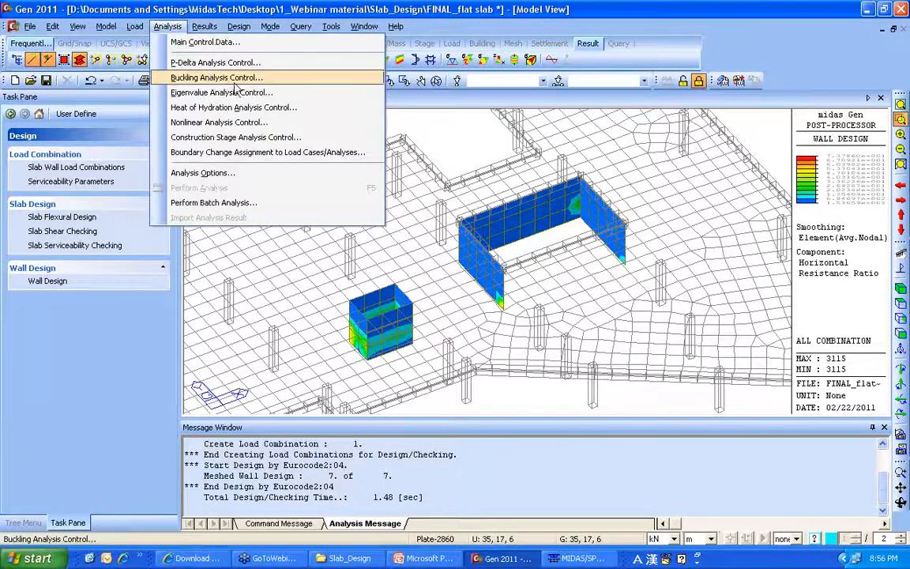
click(244, 93)
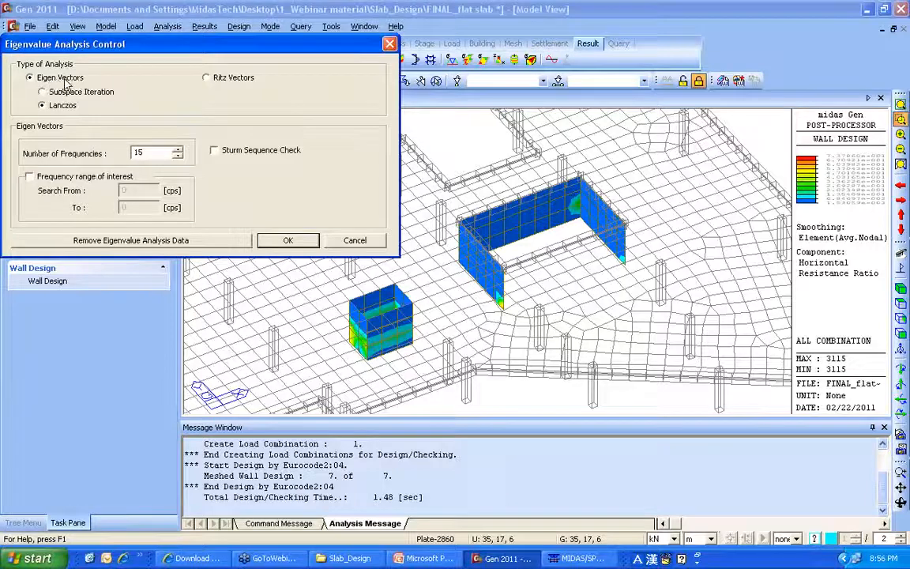
click(205, 78)
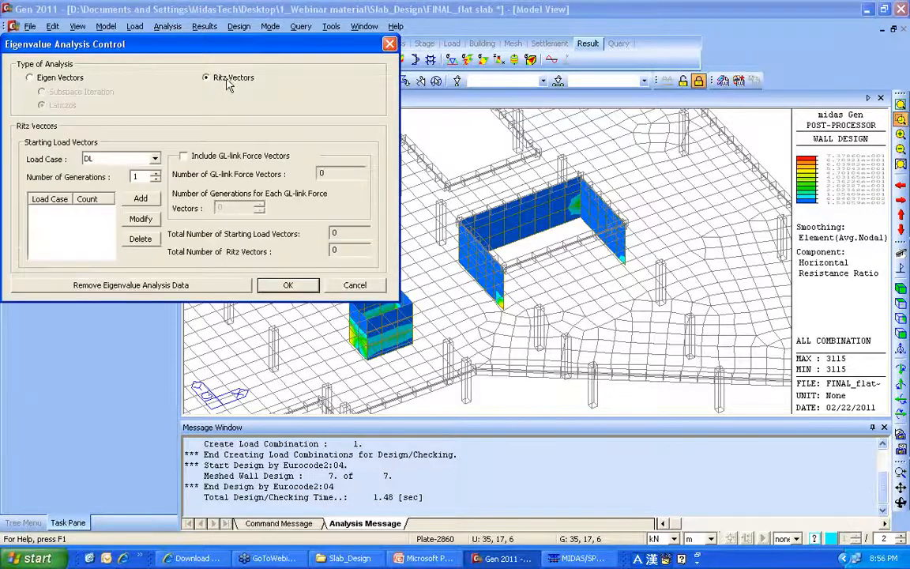
click(63, 79)
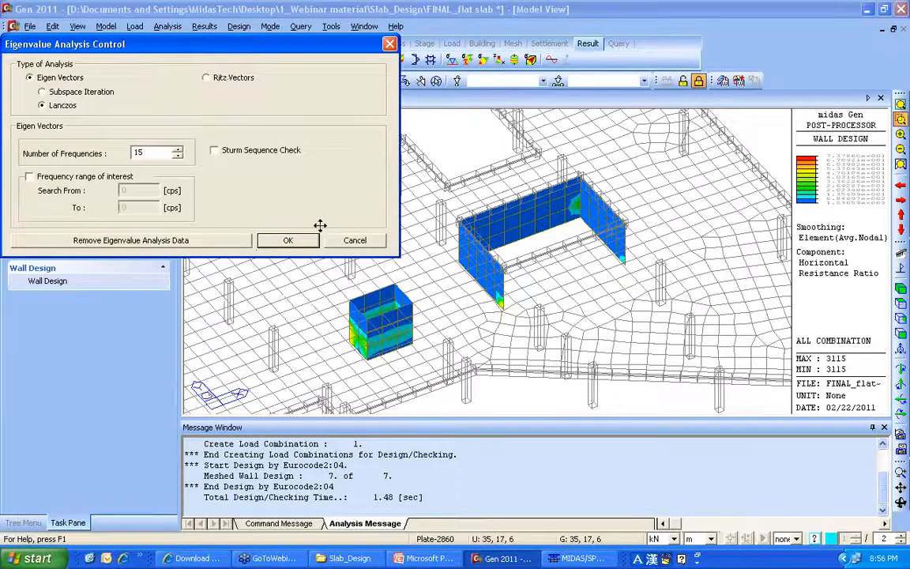
click(339, 246)
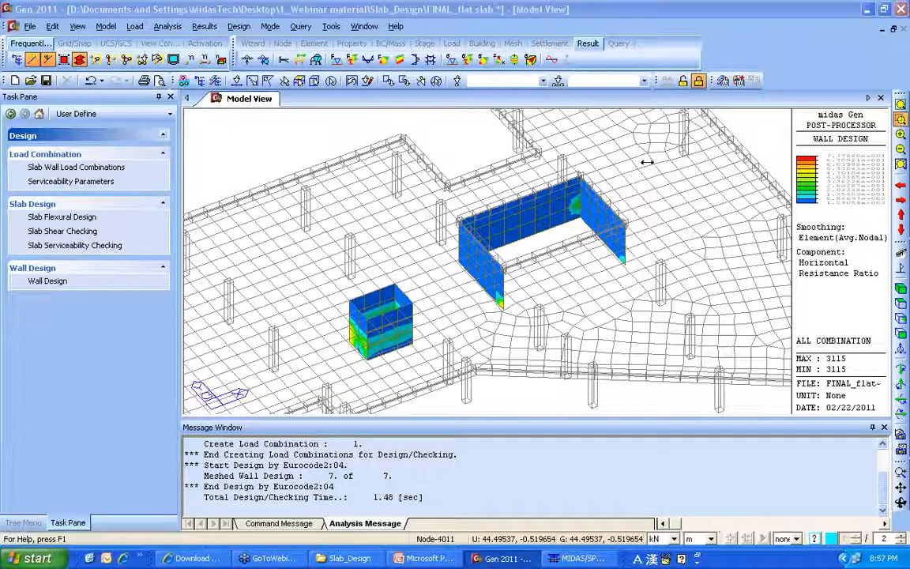
- Unlock the model for preprocessing and open the Response Spectrum Load Cases settings
click(680, 87)
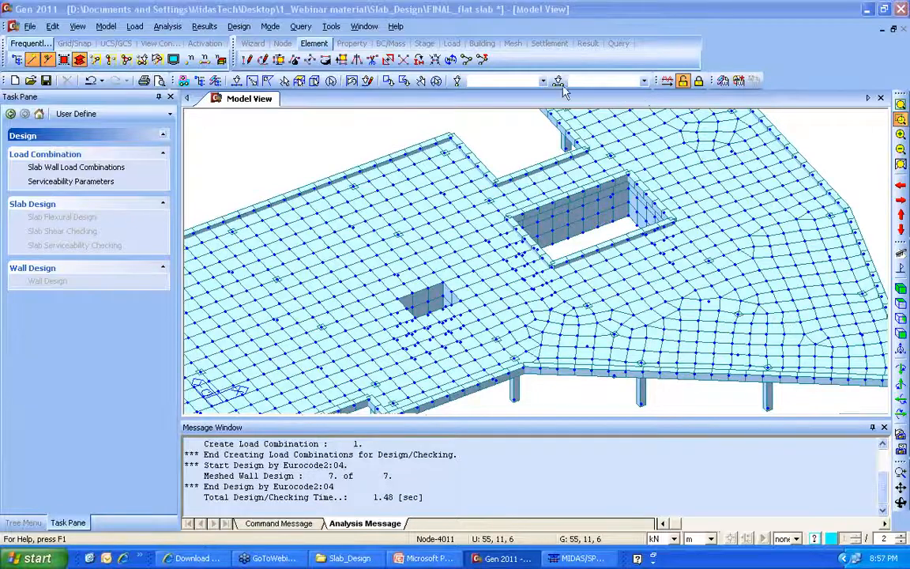
click(135, 27)
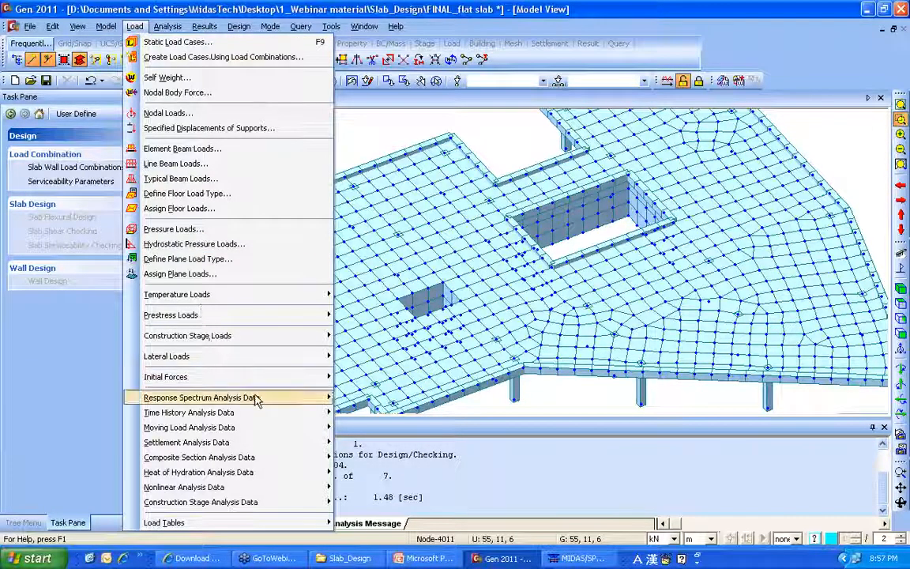
mouse_move(315, 398)
click(381, 413)
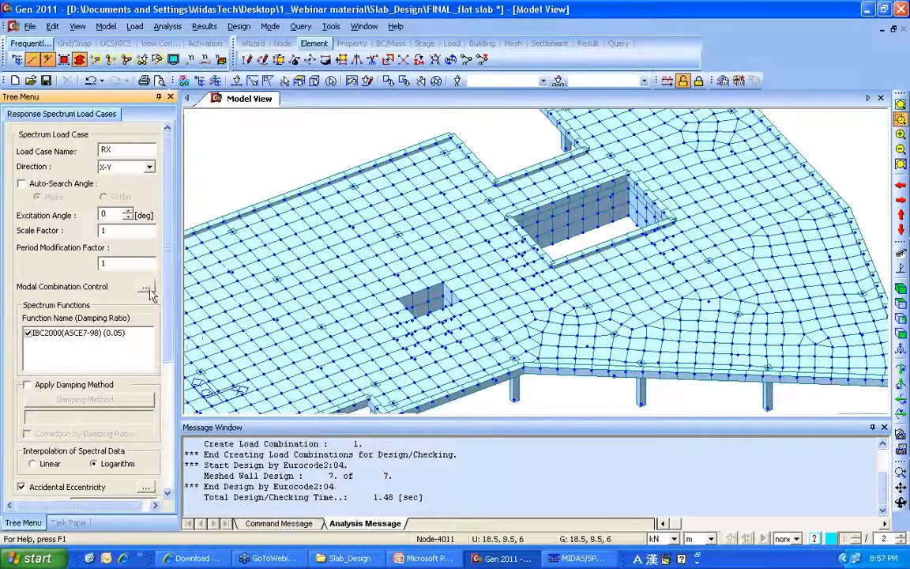
- Open Modal Combination Control for the response spectrum load cases and go through the combination types CQC, ABS and Linear
click(146, 286)
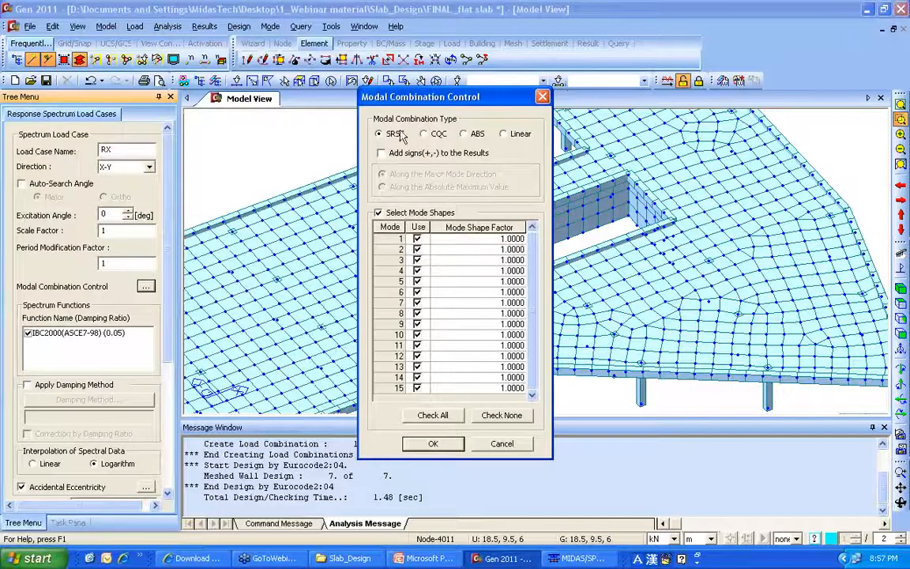
drag(371, 86, 226, 79)
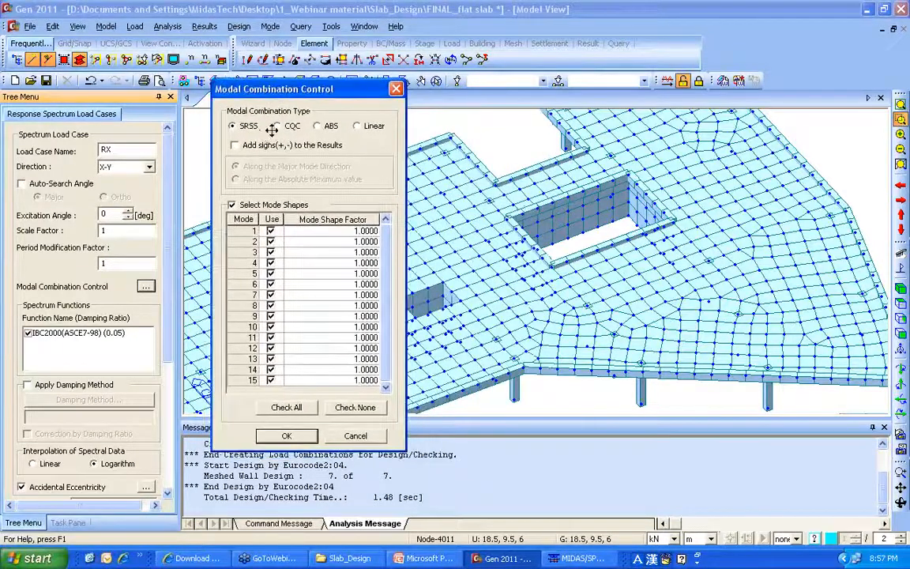
click(278, 126)
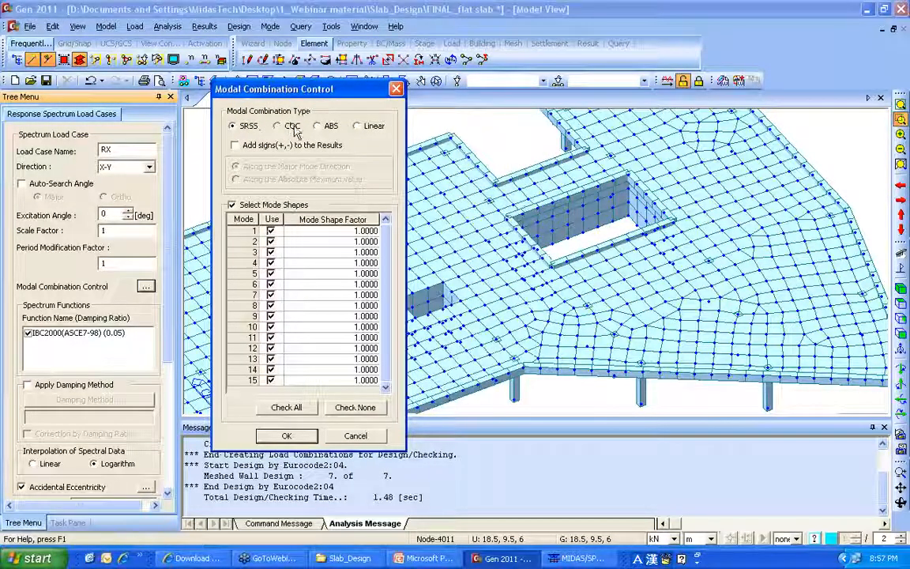
click(323, 127)
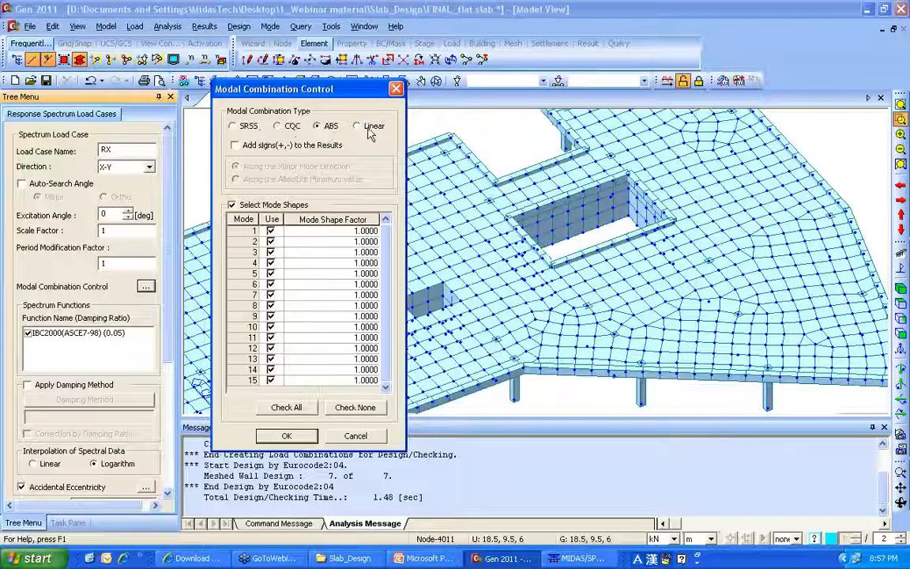
click(367, 127)
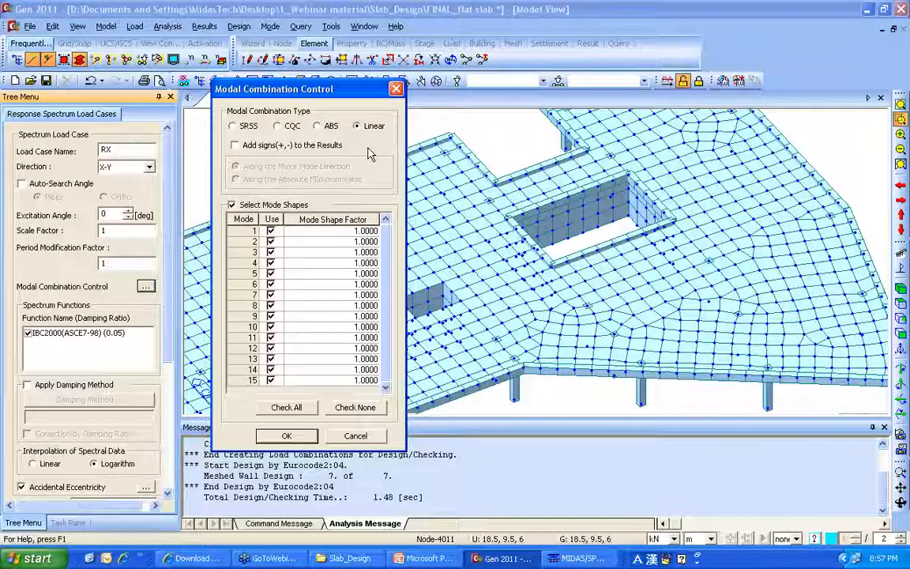
click(523, 83)
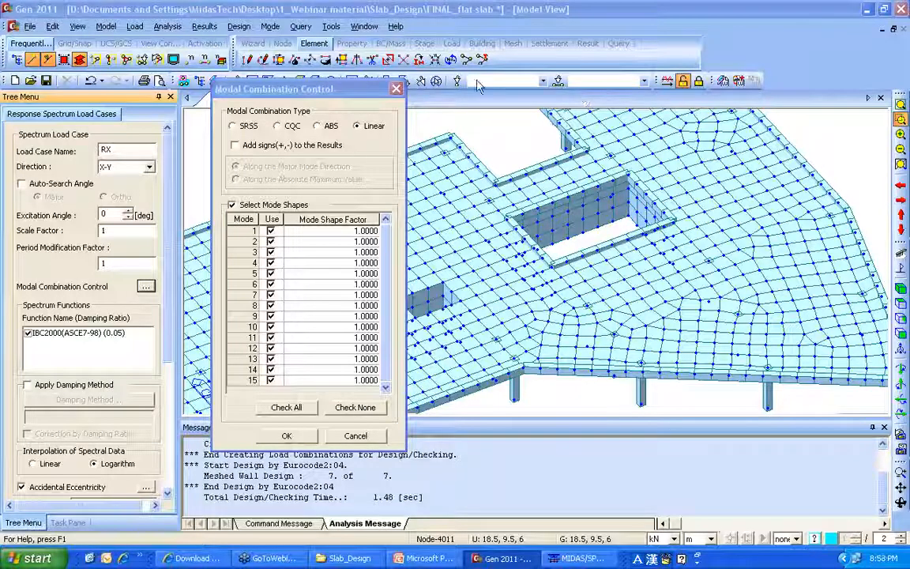